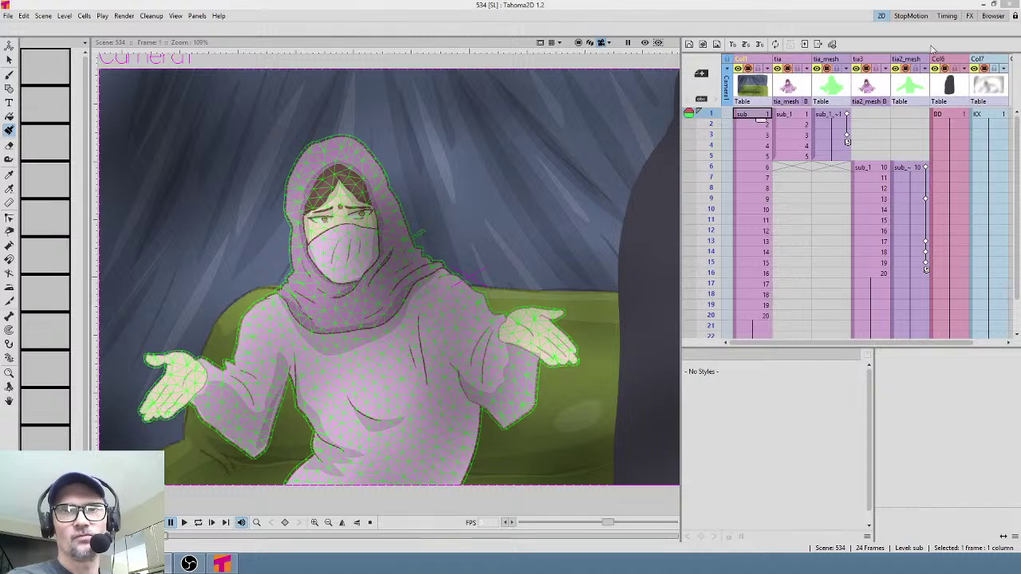
- Open the recent scene file 530.tnz from the SL project's scenes folder
mouse_move(712, 117)
left_mouse_down()
mouse_move(715, 284)
mouse_move(720, 116)
left_mouse_up()
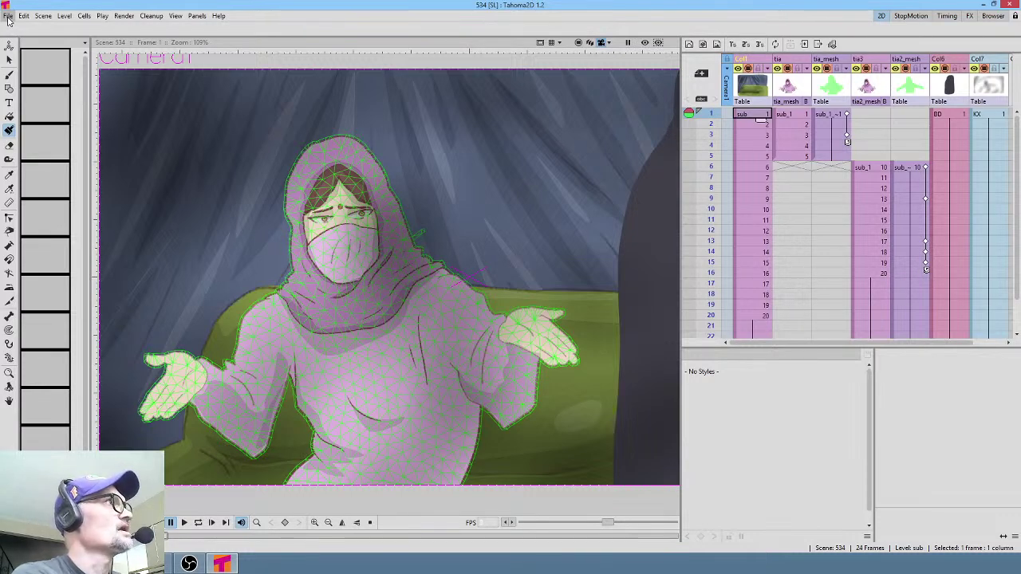
left_click(8, 17)
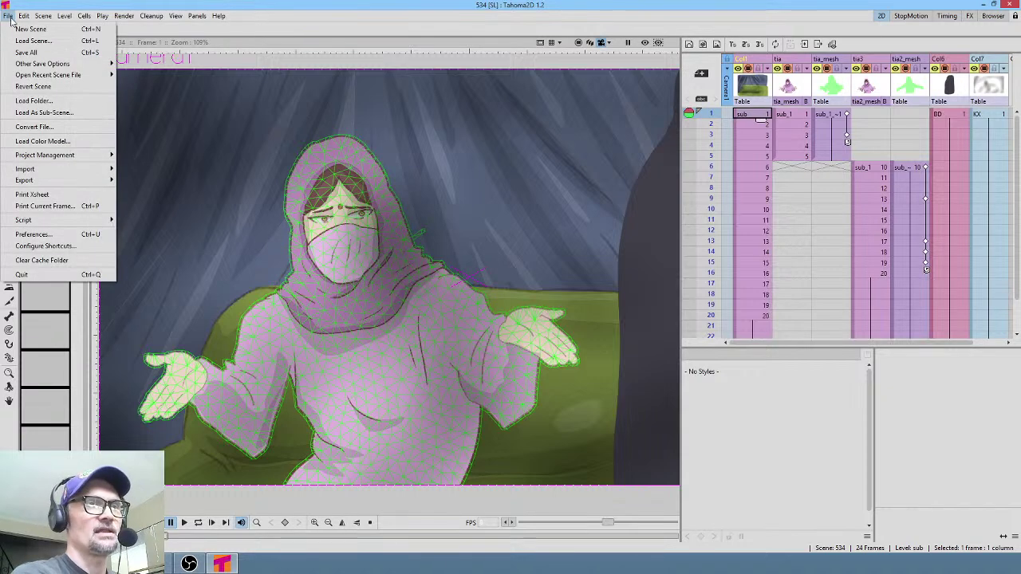
mouse_move(45, 75)
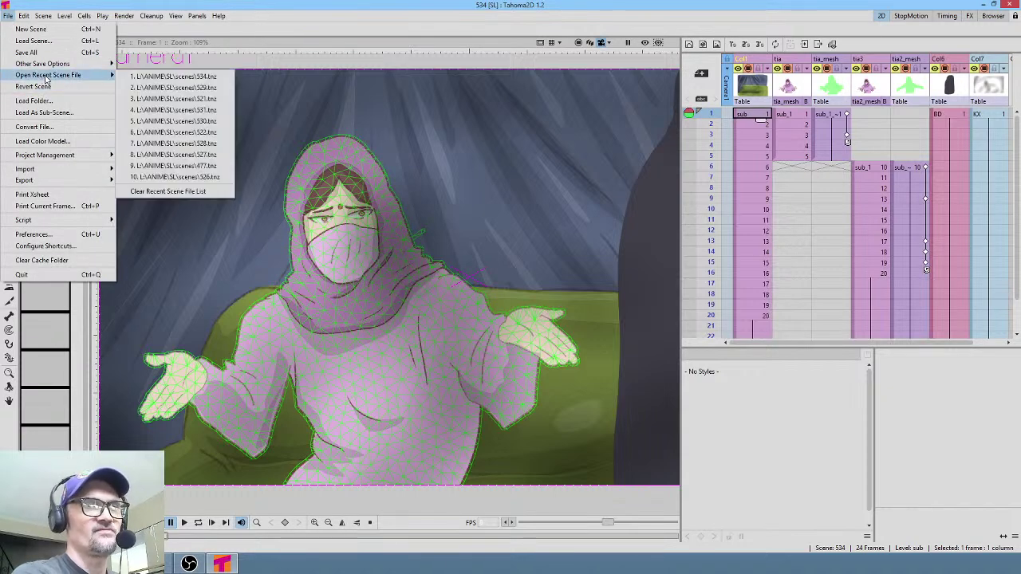
left_click(221, 124)
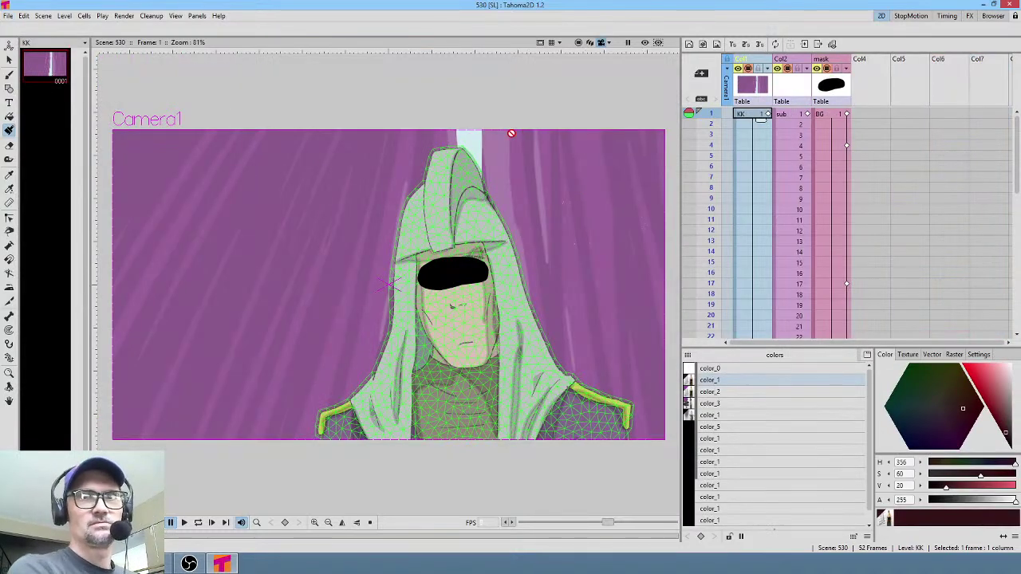
- Scrub the Col2 character animation to frame 18 and enter its sub-scene to inspect the columns
left_click(788, 94)
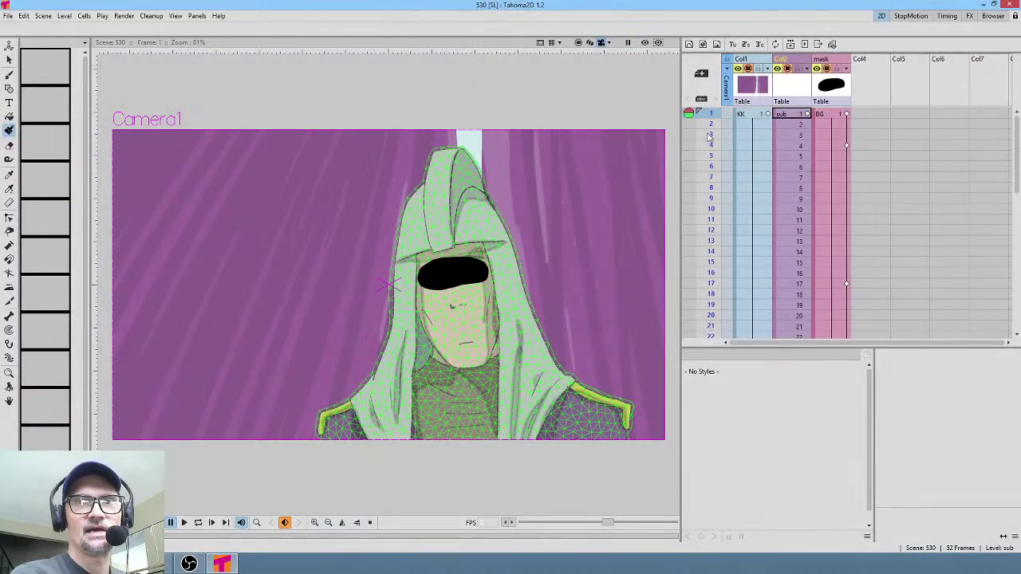
left_click_drag(713, 120, 713, 294)
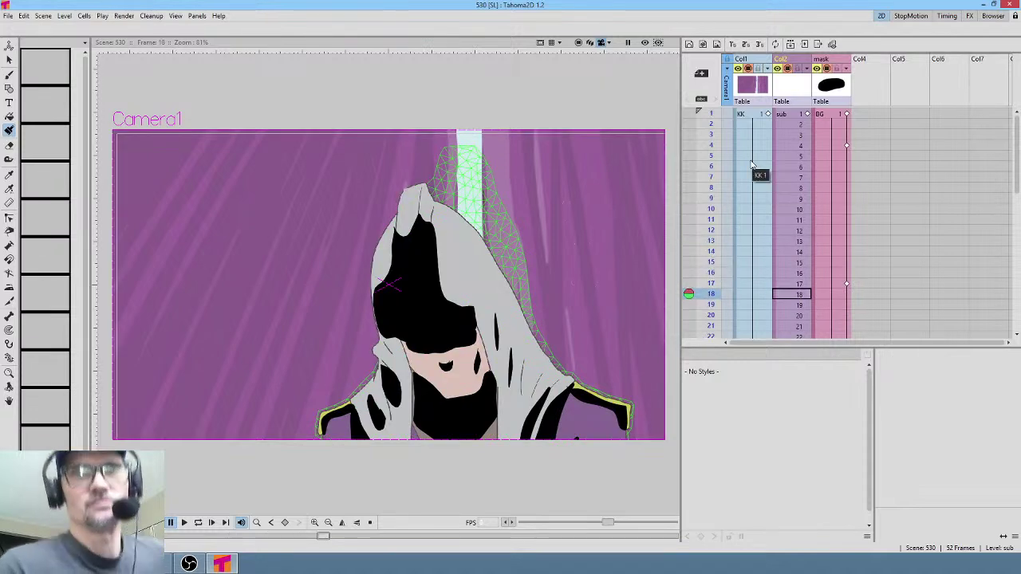
double_click(795, 88)
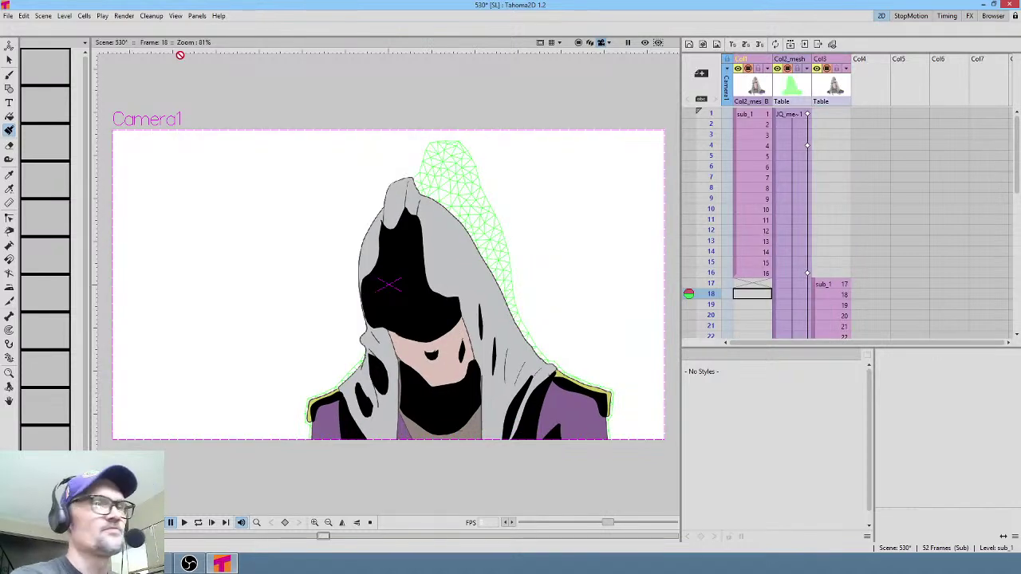
- Save the scene under the new name 535 in the scenes folder
left_click(7, 16)
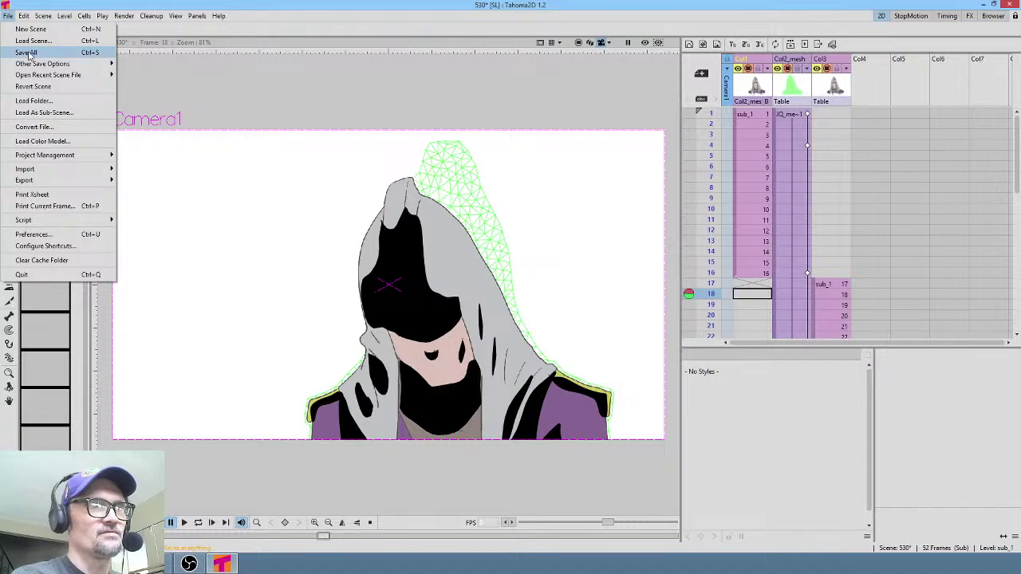
mouse_move(48, 64)
left_click(199, 81)
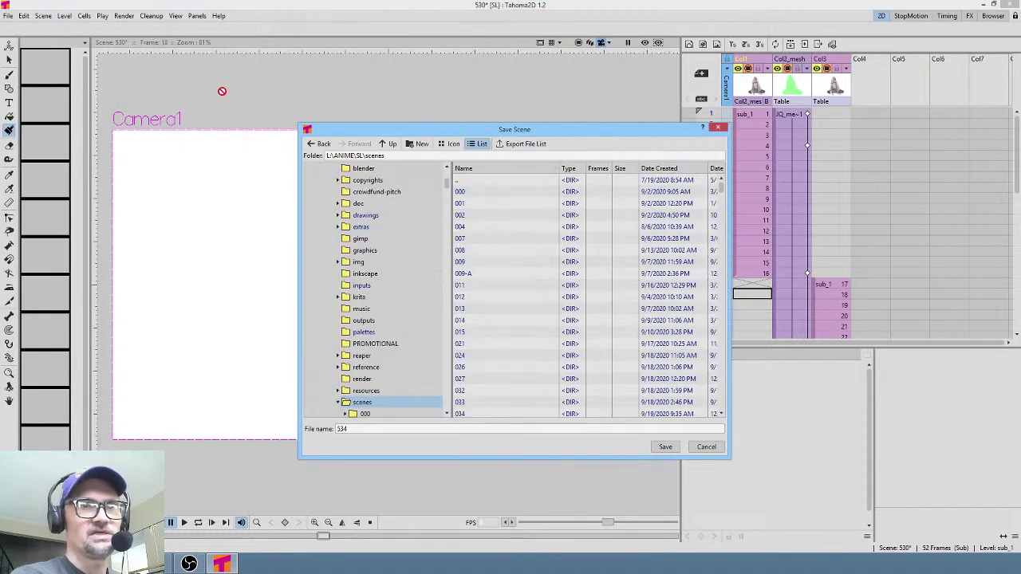
left_click(369, 428)
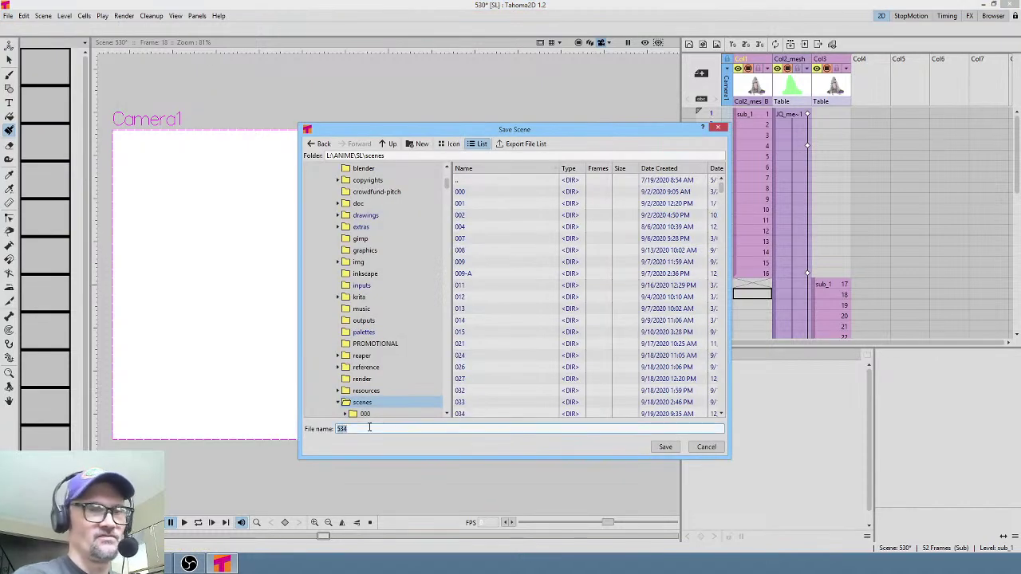
double_click(356, 428)
type("535")
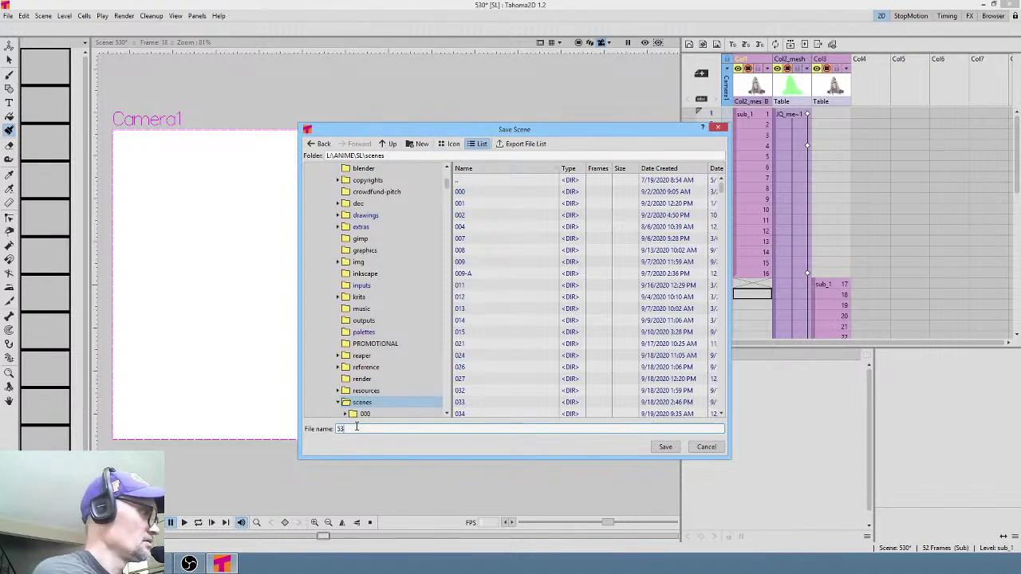
left_click(667, 449)
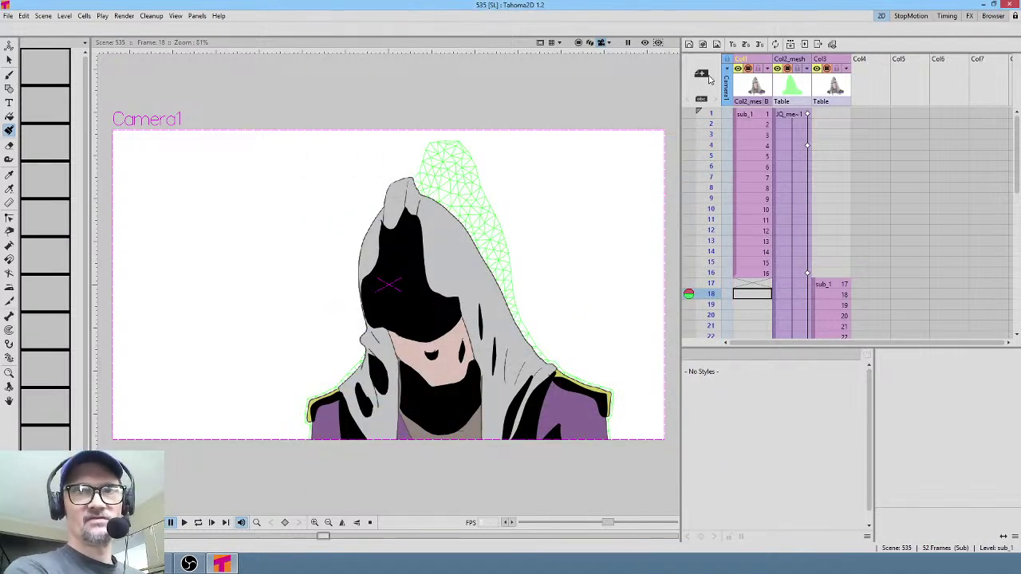
- Return to the main scene at frame 1 and hide the mask column in the camera stand view
left_click(751, 90)
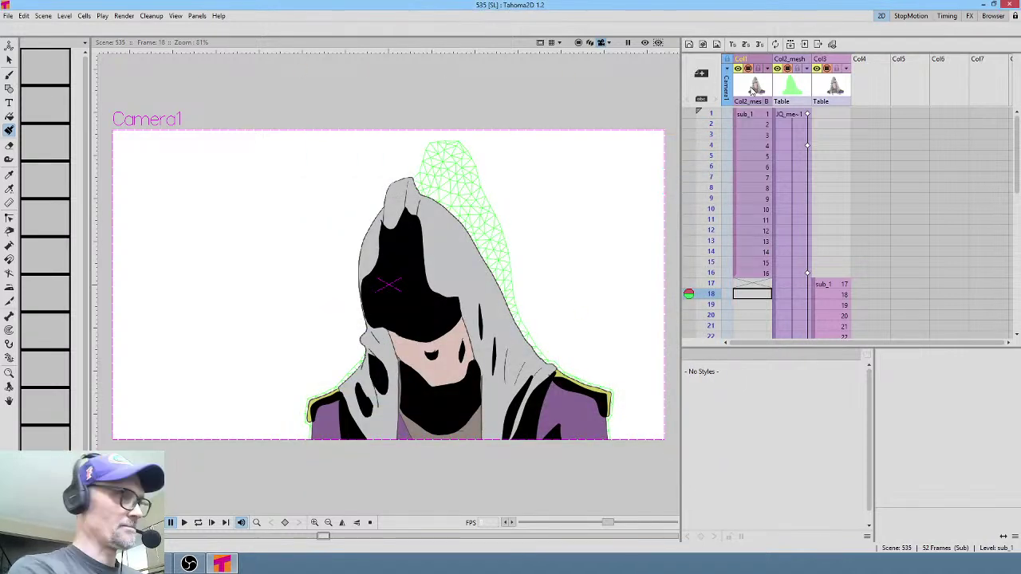
key("ctrl+z")
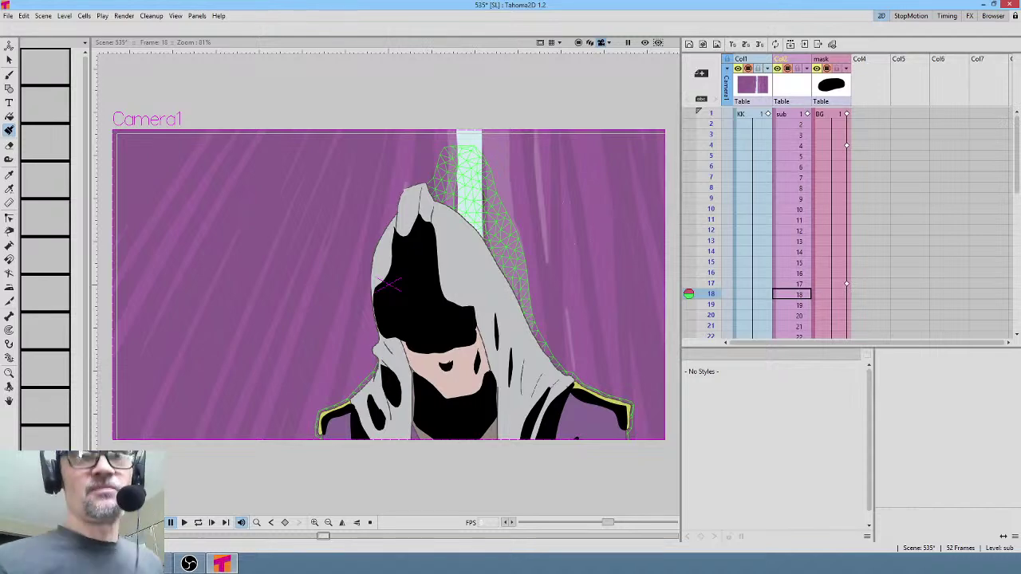
left_click(712, 114)
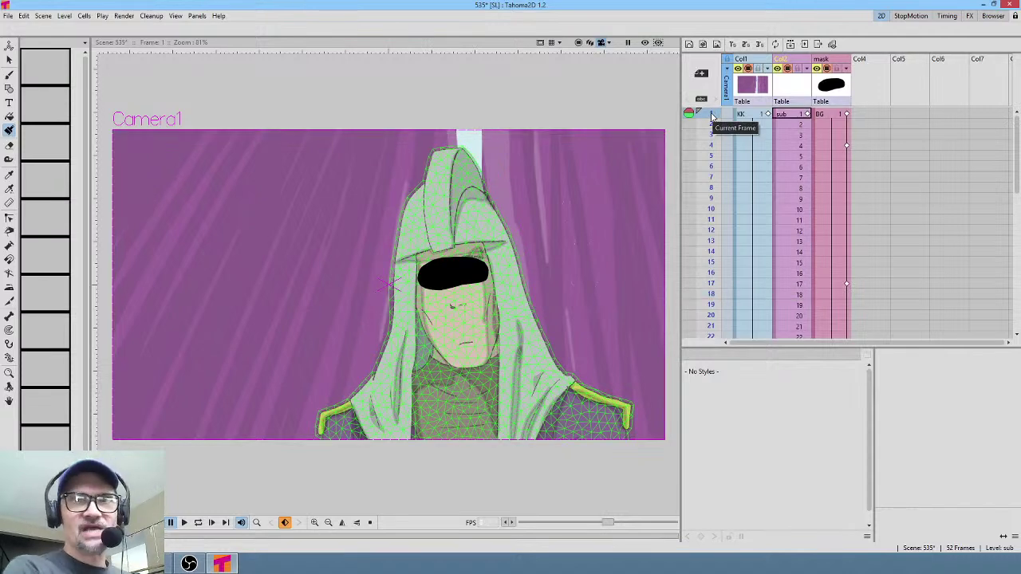
left_click(828, 70)
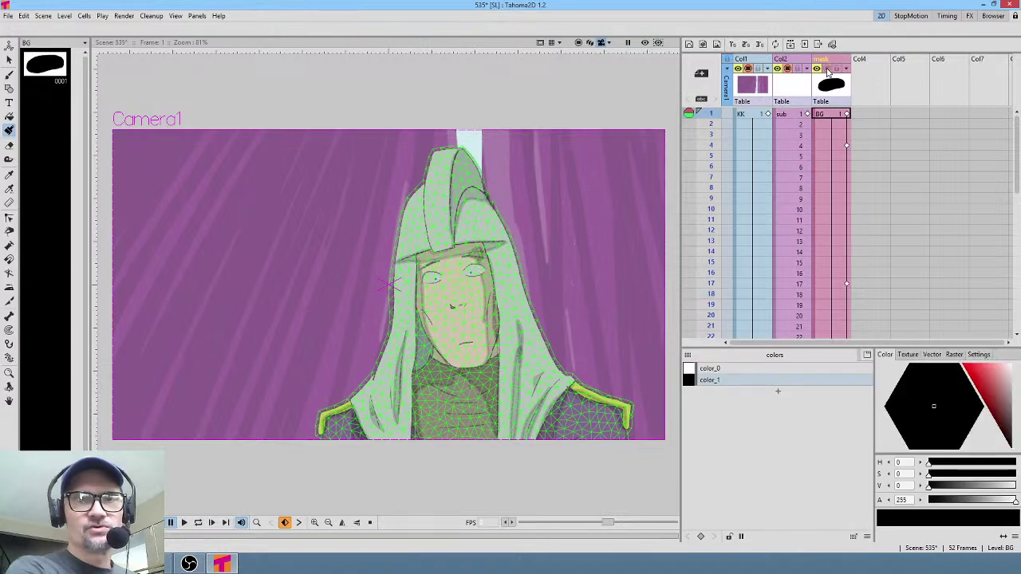
- Preview the rendered first frame, scrub through the opening frames of the character animation, and return to frame 1
left_click(644, 42)
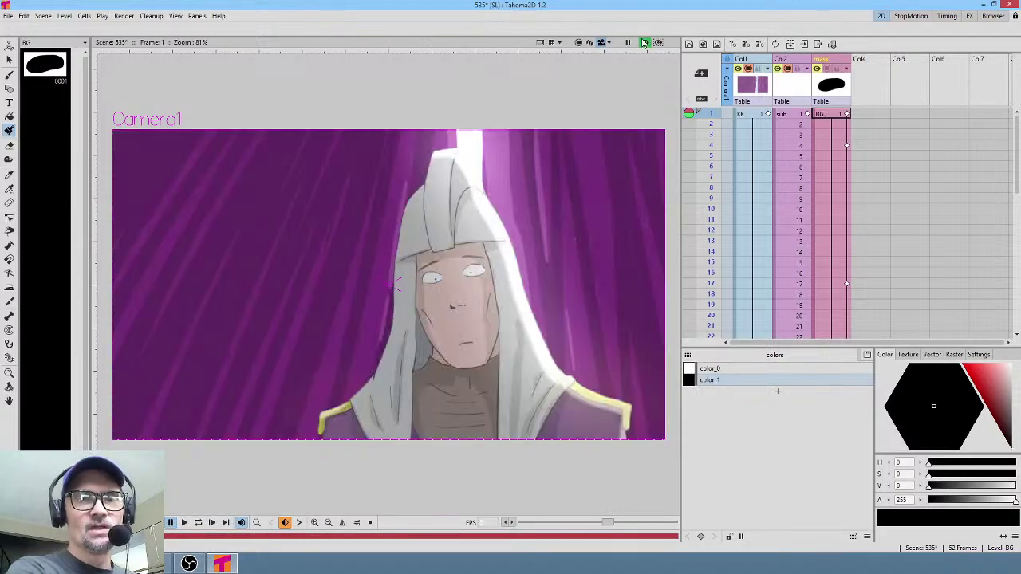
left_click(644, 42)
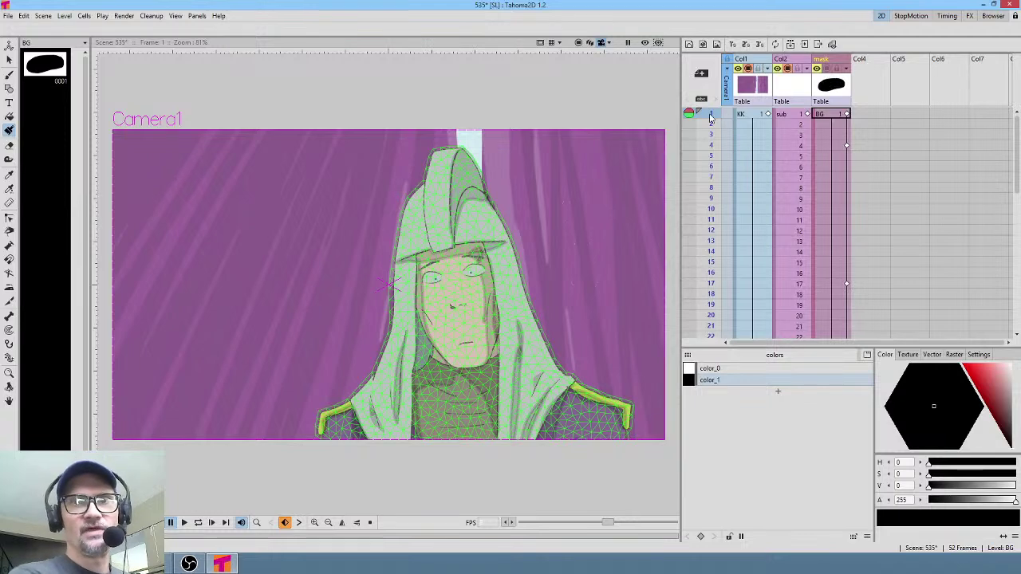
left_click_drag(689, 113, 688, 198)
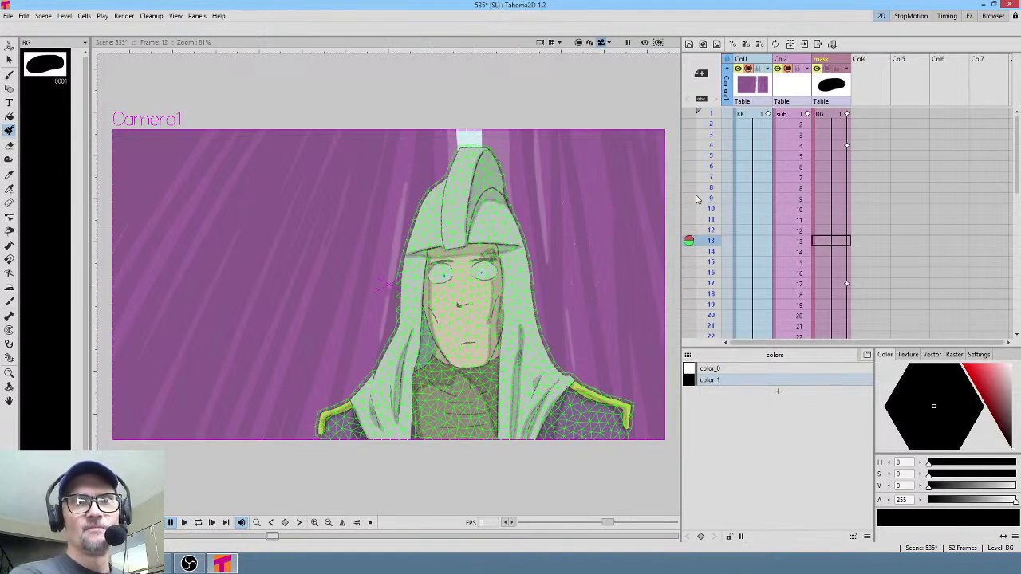
left_click(708, 114)
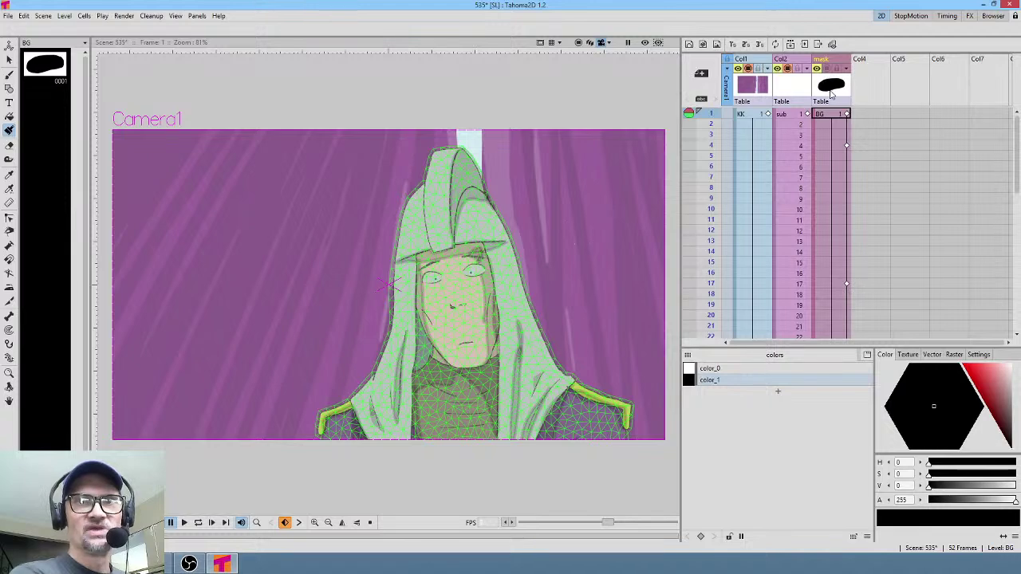
- Compare the rendered preview of frame 1 with the mask column's render visibility switched off and on
left_click(644, 43)
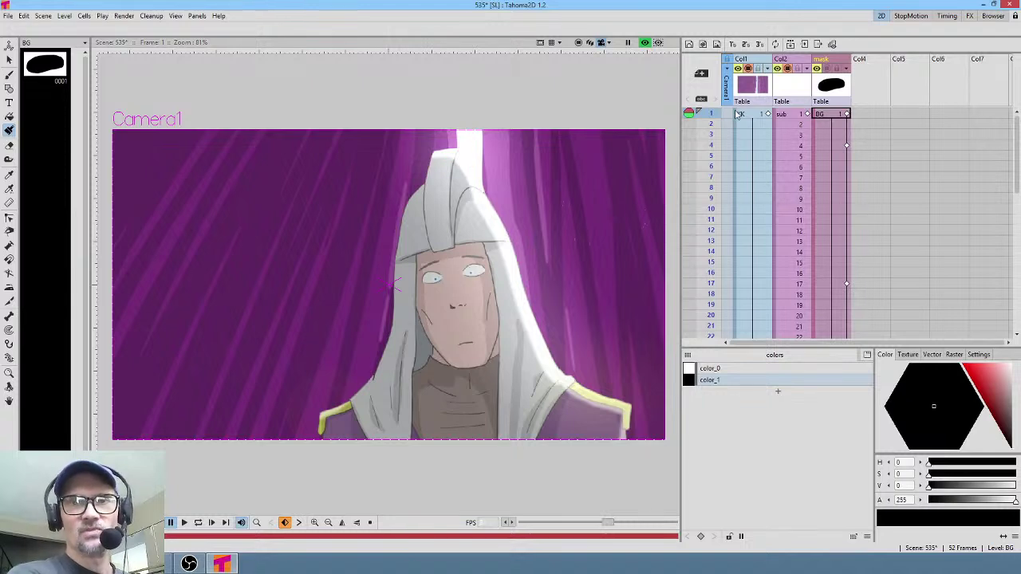
left_click(817, 68)
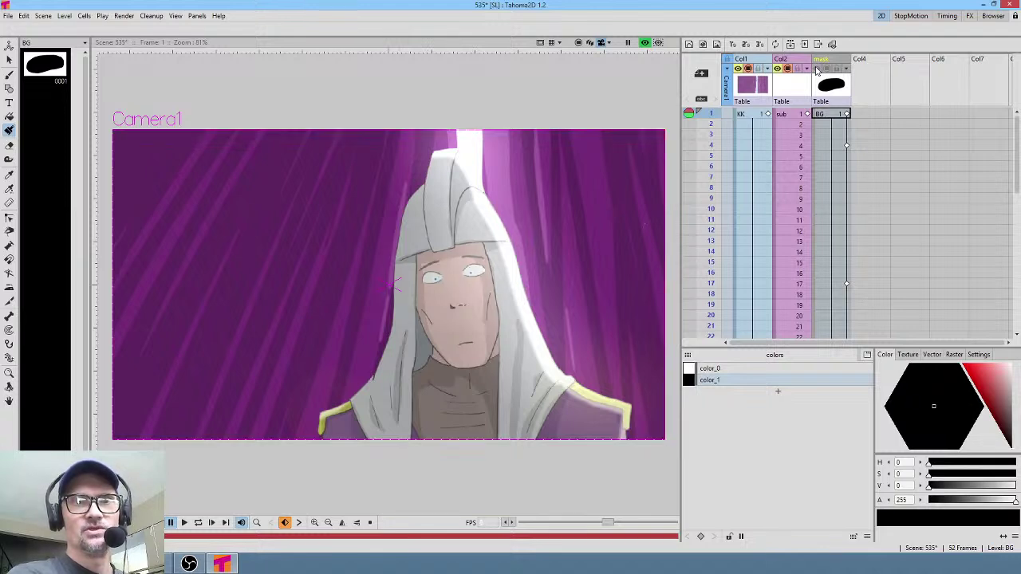
left_click(816, 69)
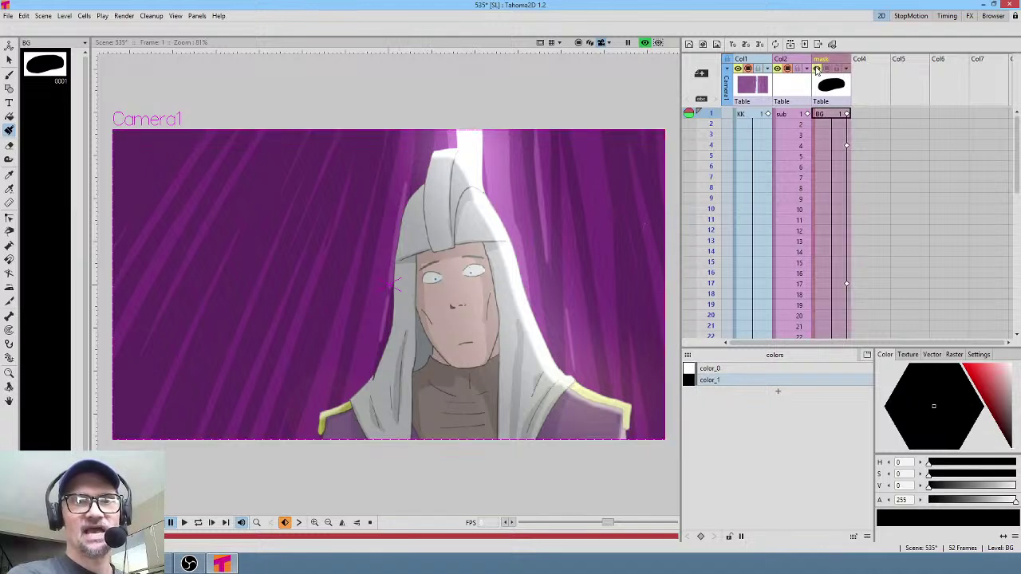
left_click(817, 68)
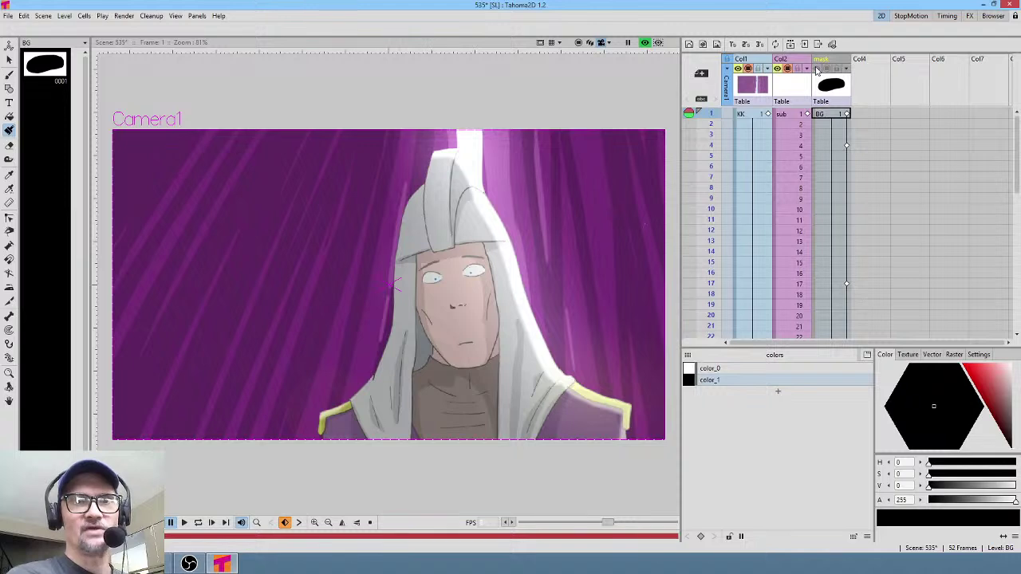
left_click(817, 69)
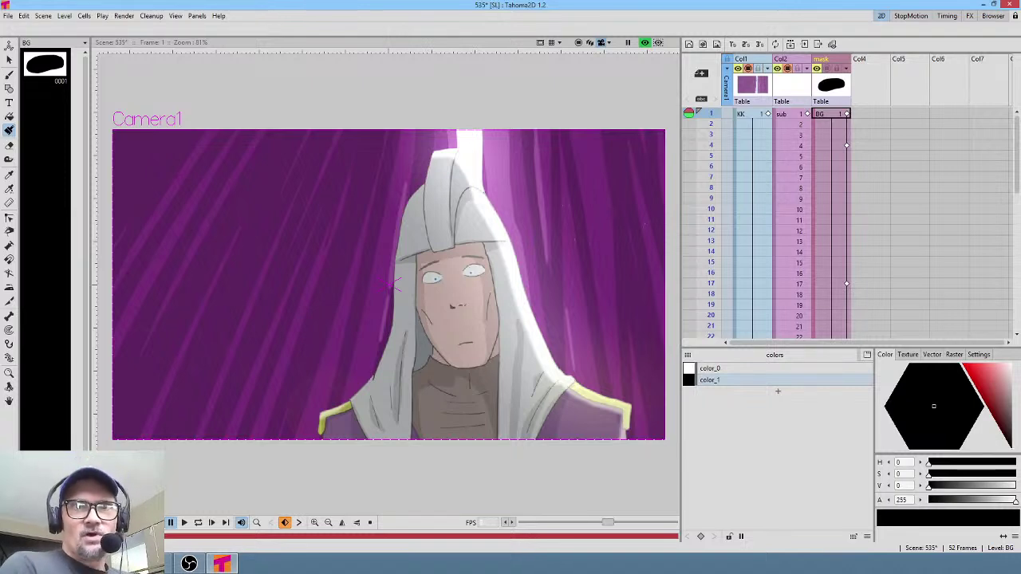
left_click(645, 42)
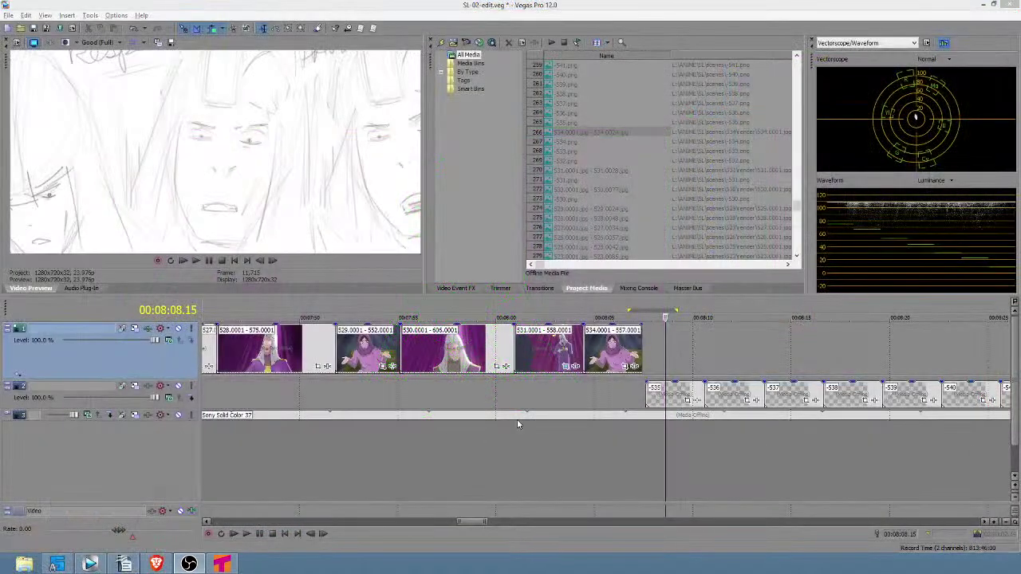
- Switch to Vegas Pro and review the unfinished storyboard shots on the timeline, marking the range from 00:08:07.15 to 00:14:29.00
left_click(548, 429)
scroll(590, 434, "down", 5)
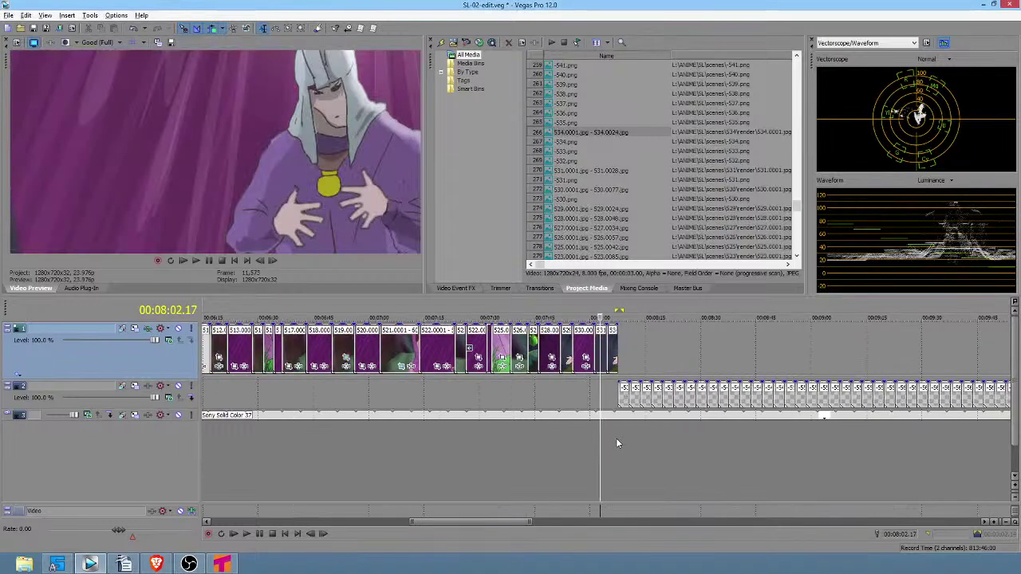
left_click_drag(620, 438, 697, 450)
scroll(670, 453, "down", 5)
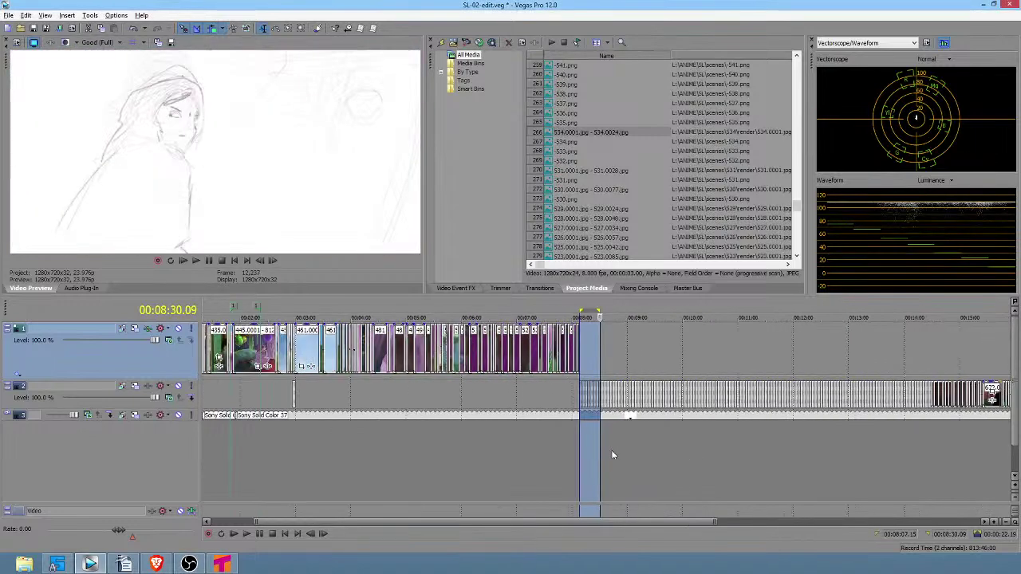
left_click_drag(598, 452, 933, 452)
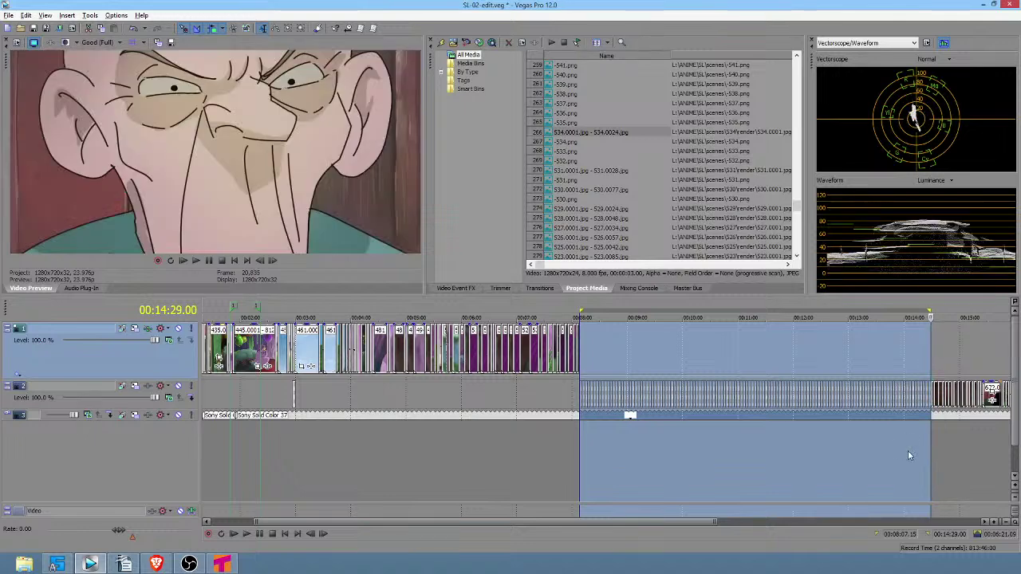
left_click(563, 451)
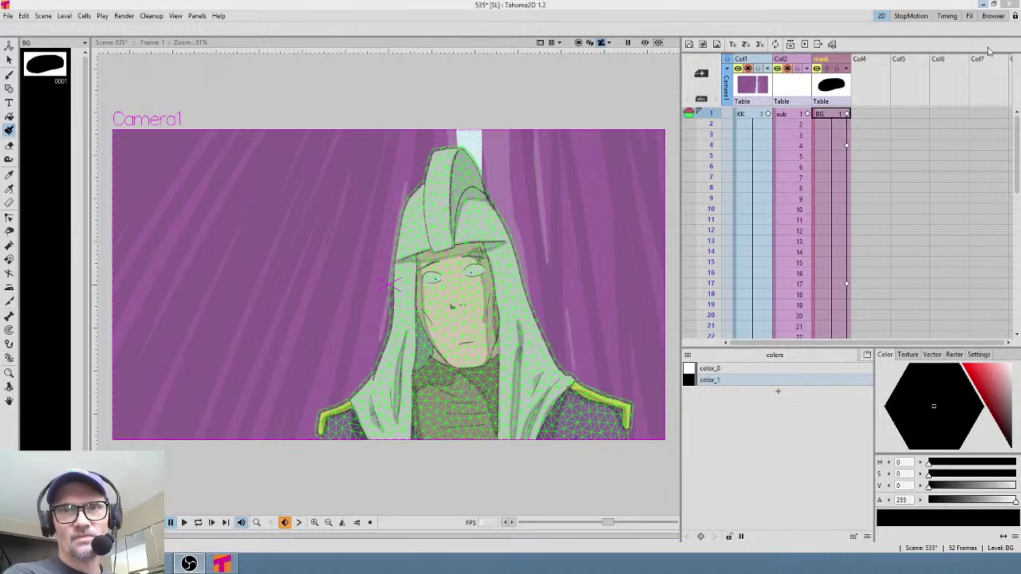
- Switch back to Tahoma2D, inspect Col2's nested sub-scenes down to the face and mouth drawings, and return to the main scene
left_click(792, 84)
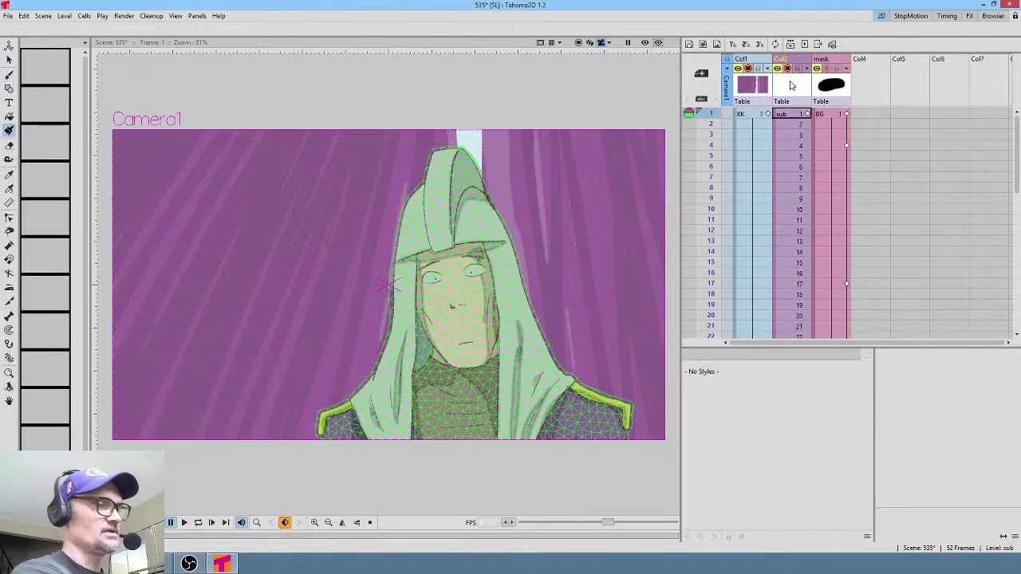
double_click(791, 86)
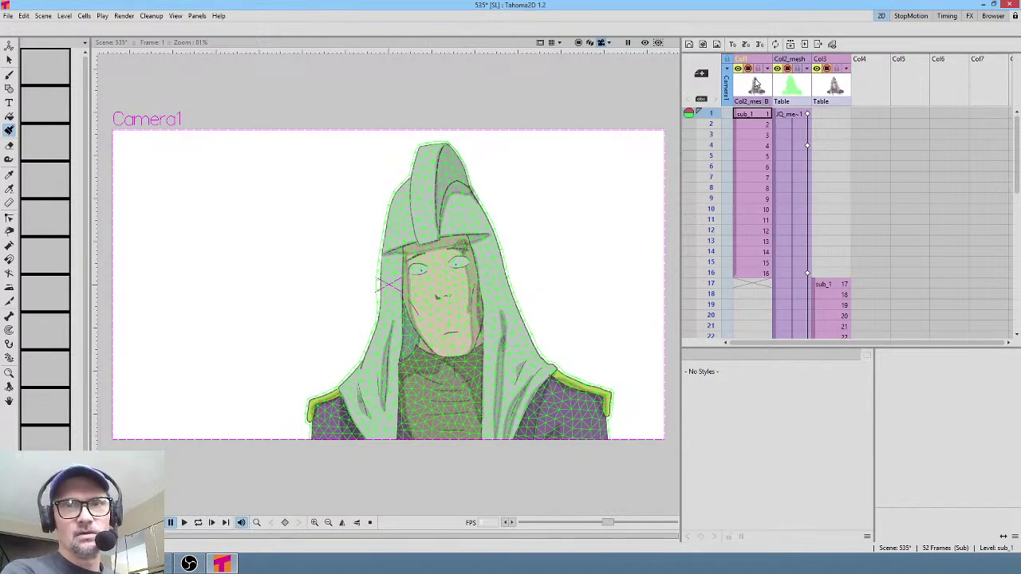
left_click(755, 83)
double_click(756, 83)
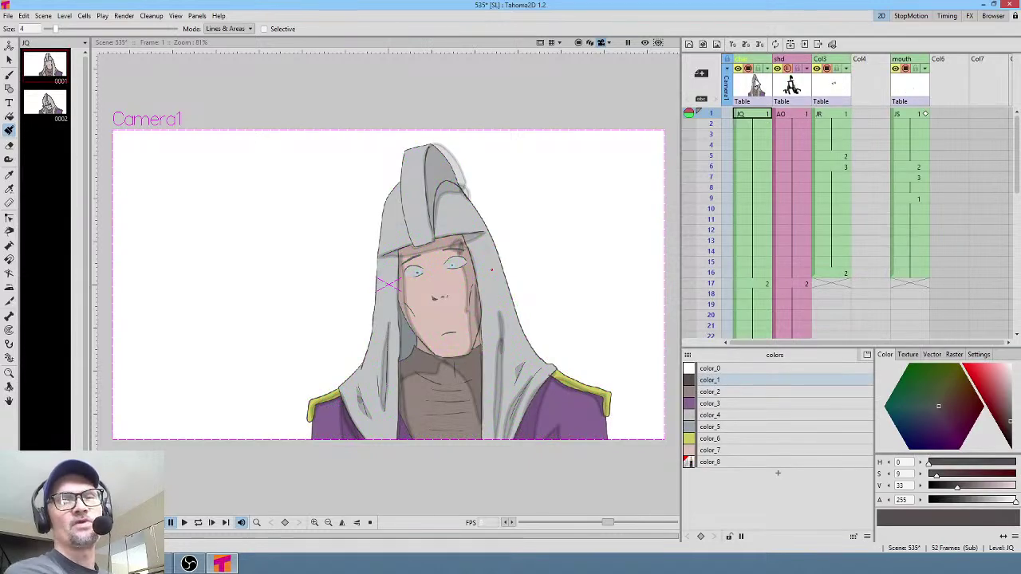
key("ctrl+Up")
key("ctrl+Up")
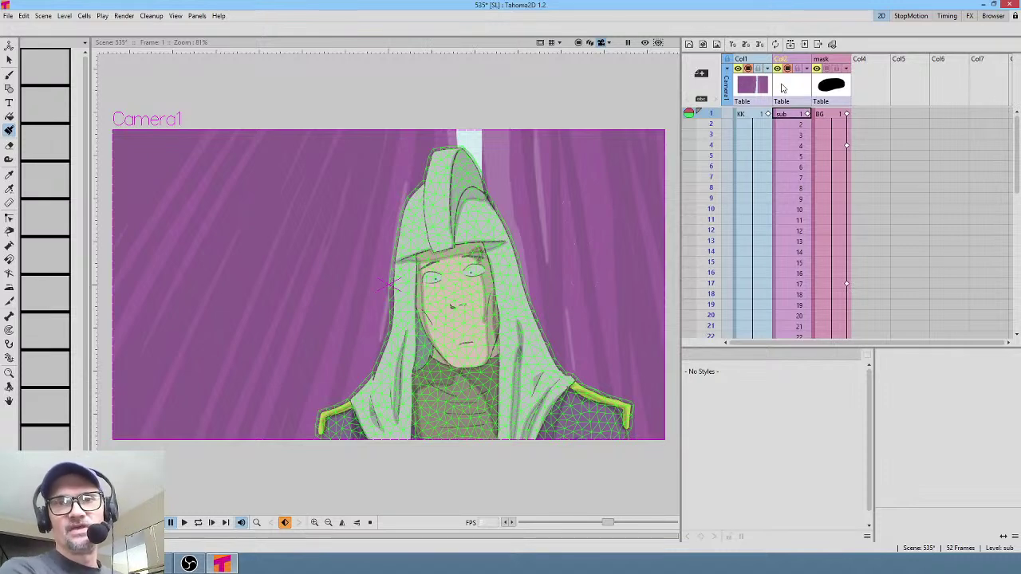
left_click(788, 90)
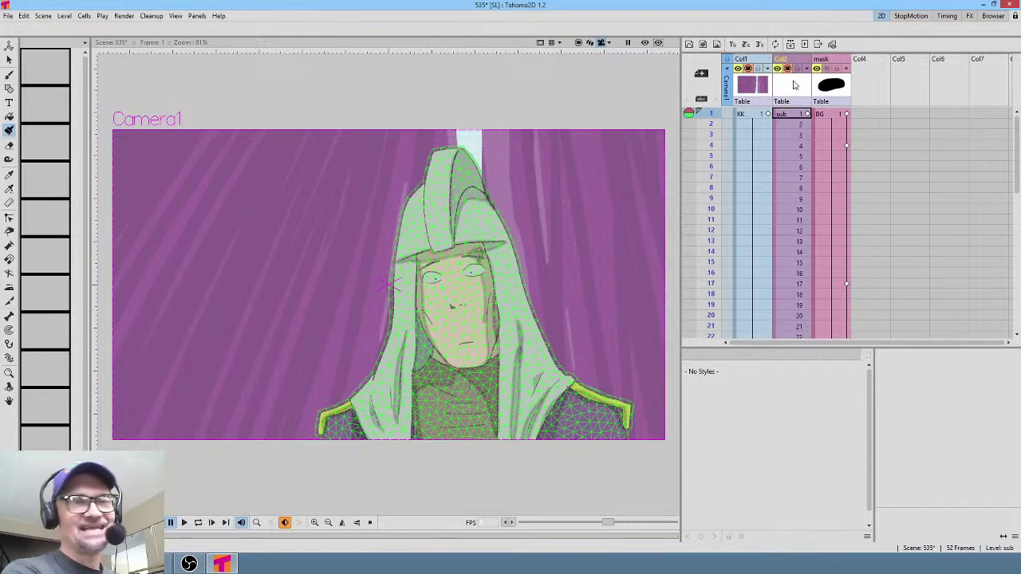
- Open Col2's nested sub-scenes down to the character drawings and inspect the char, shd, Col3 and mouth columns
double_click(794, 85)
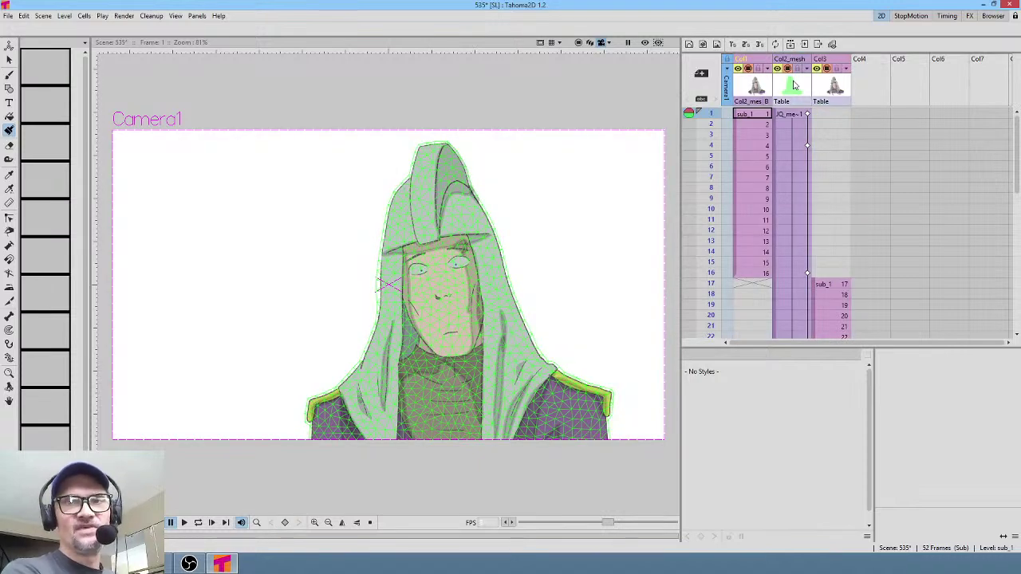
left_click(754, 84)
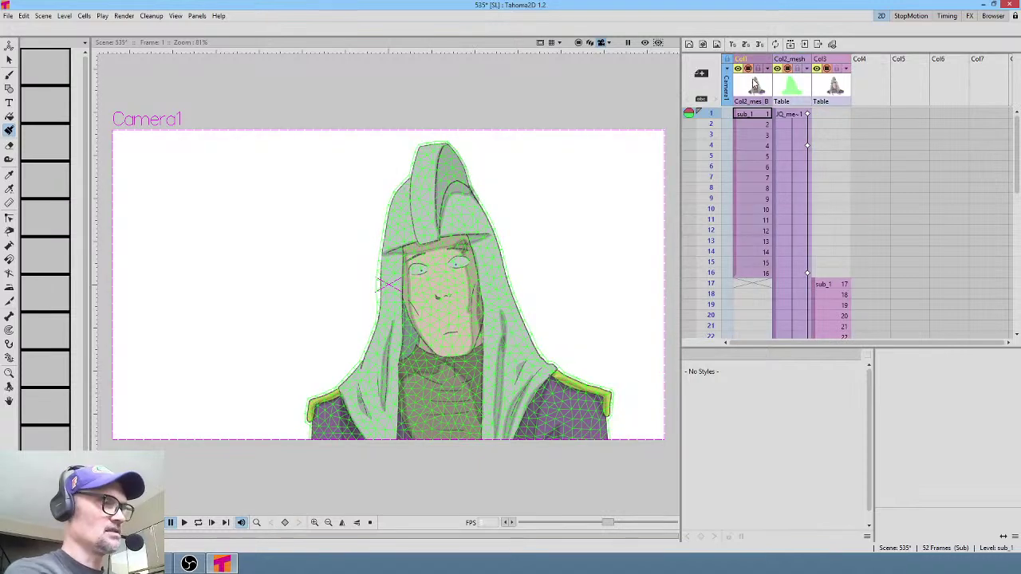
double_click(754, 84)
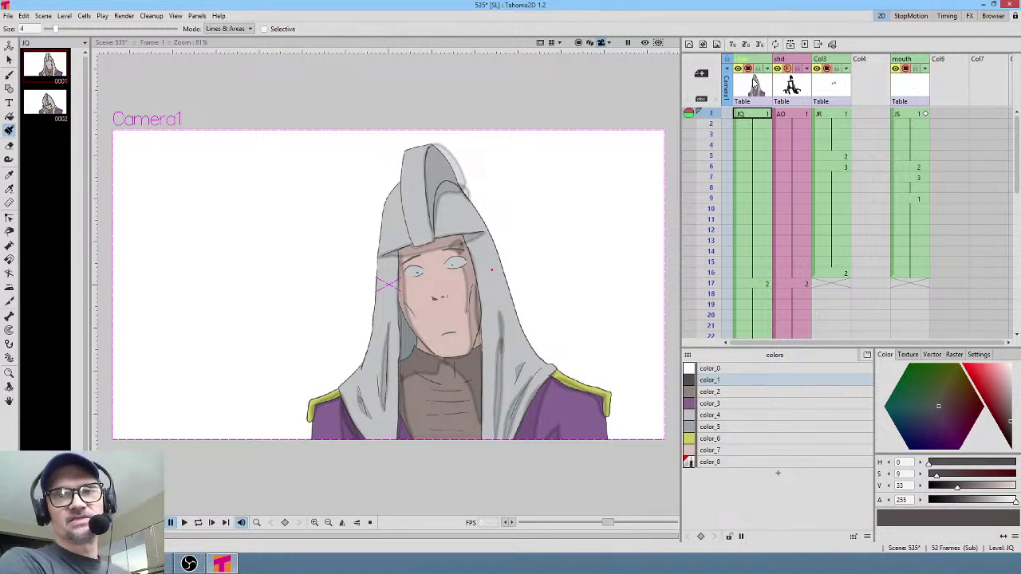
left_click(754, 83)
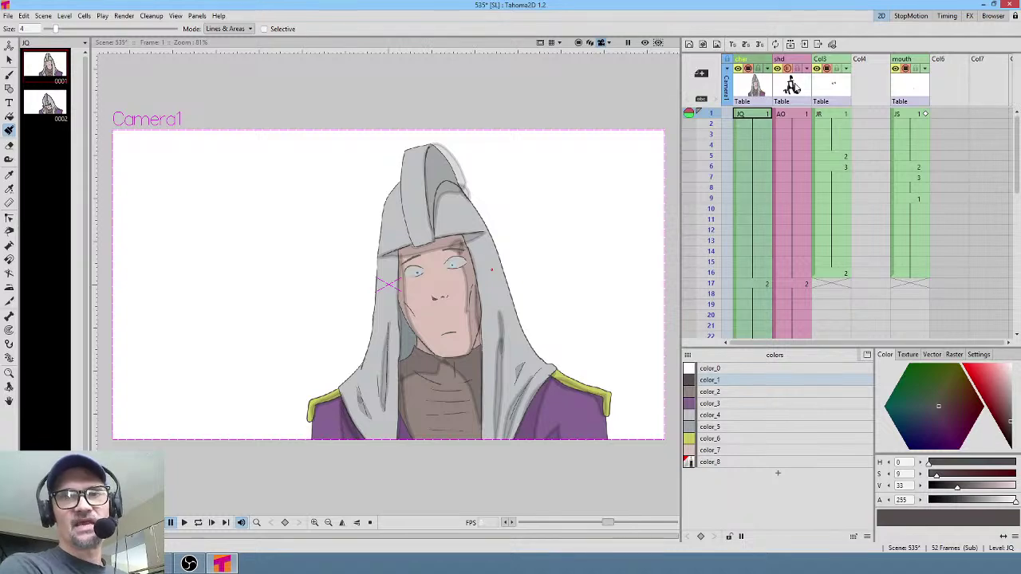
left_click(792, 86)
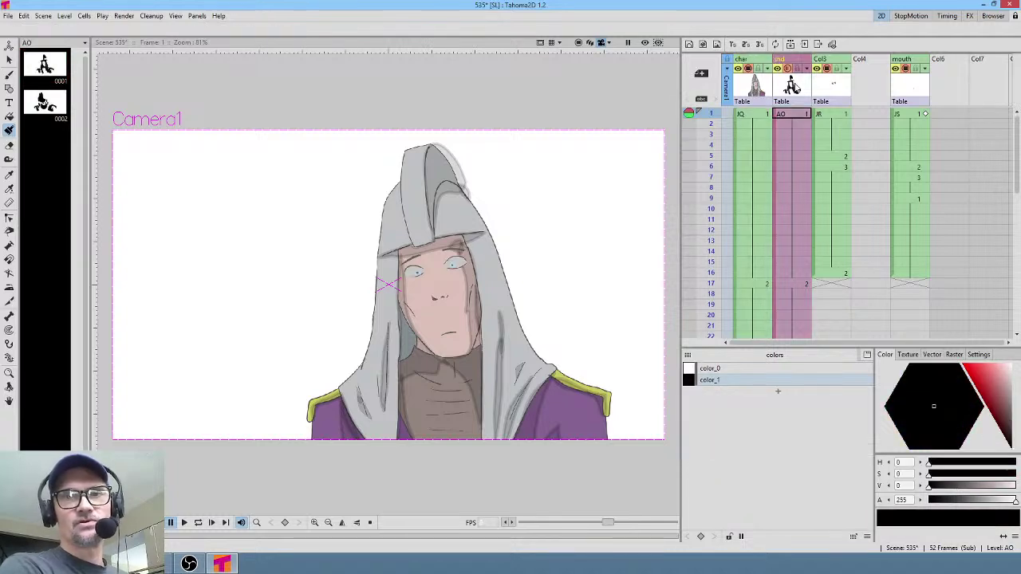
left_click(824, 89)
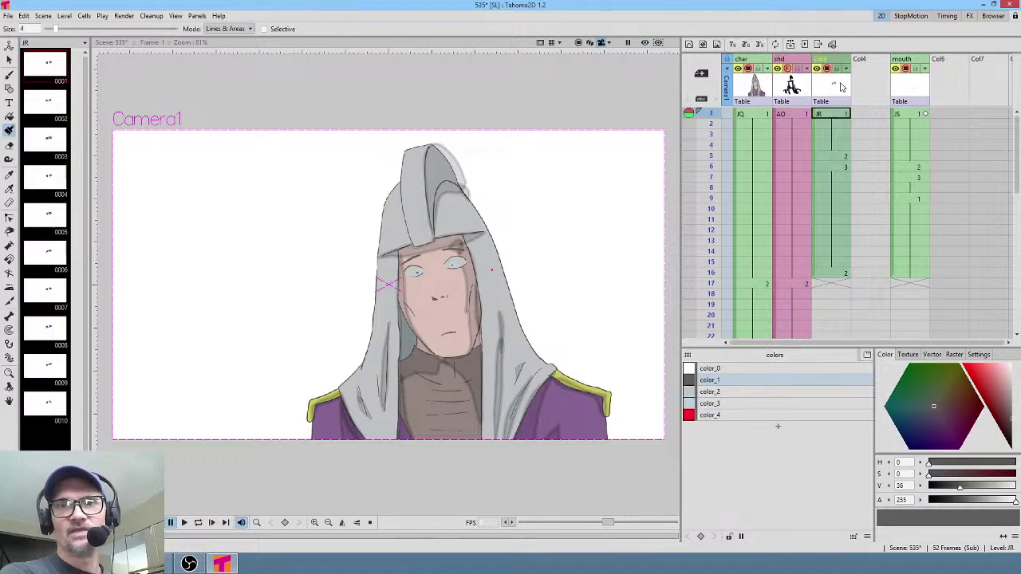
left_click(915, 92)
left_click(760, 87)
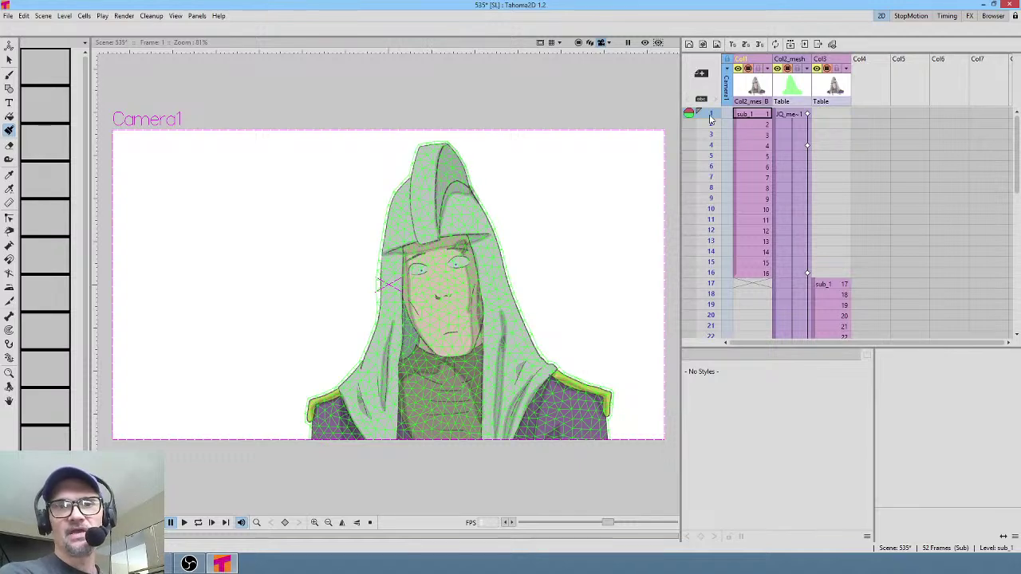
- Return to the main scene and check the Col1 background, Col2 sub-scene and mask columns
mouse_move(711, 118)
left_mouse_down()
mouse_move(710, 198)
mouse_move(701, 101)
left_mouse_up()
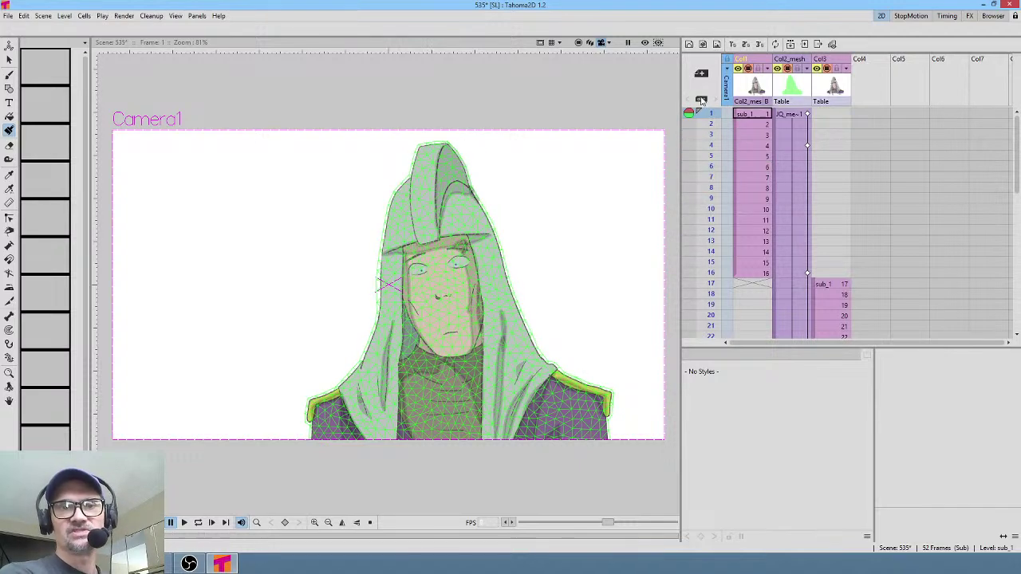
left_click_drag(702, 139, 705, 113)
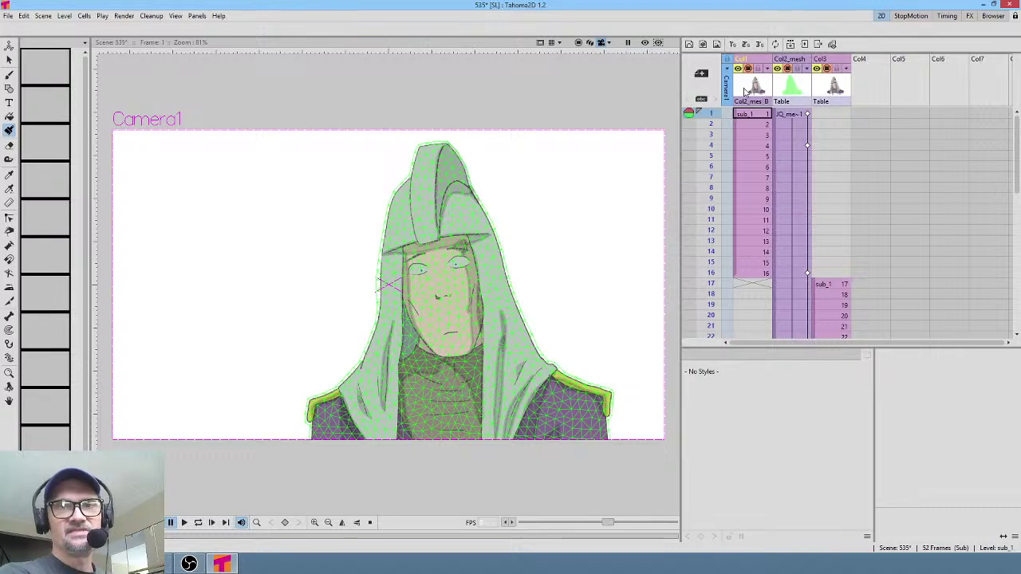
left_click(745, 92)
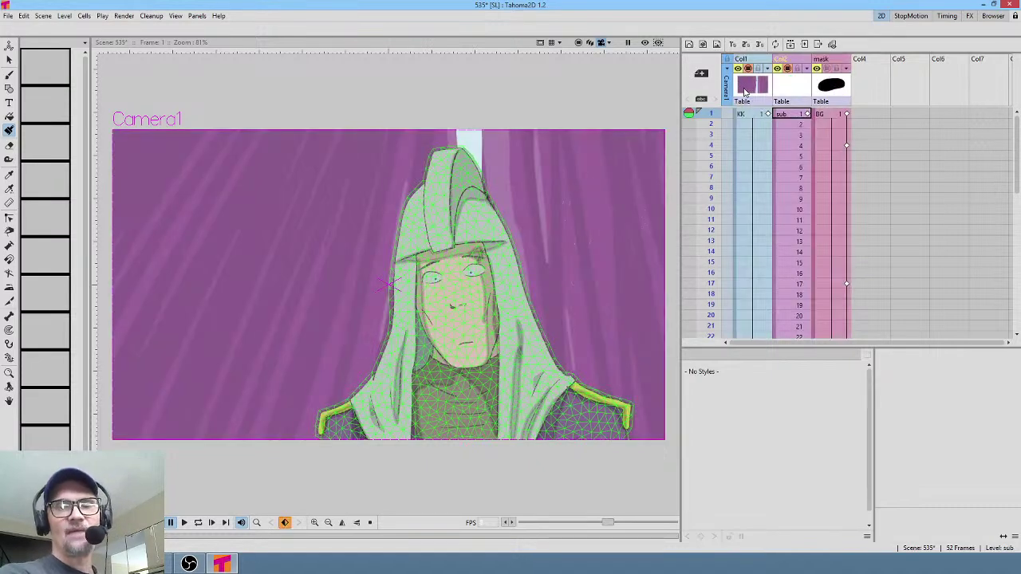
left_click(796, 89)
left_click(753, 83)
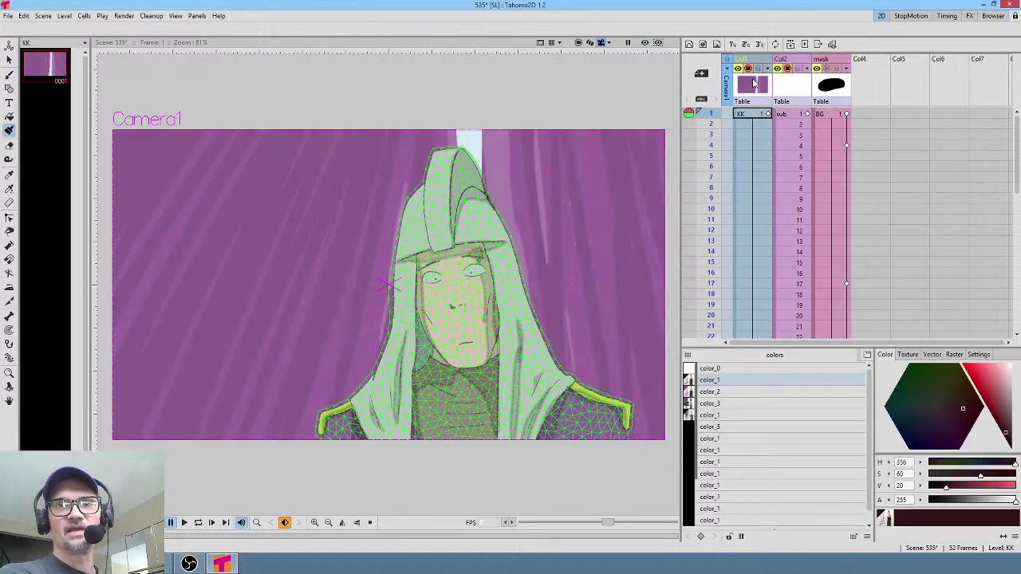
left_click(784, 91)
left_click(822, 91)
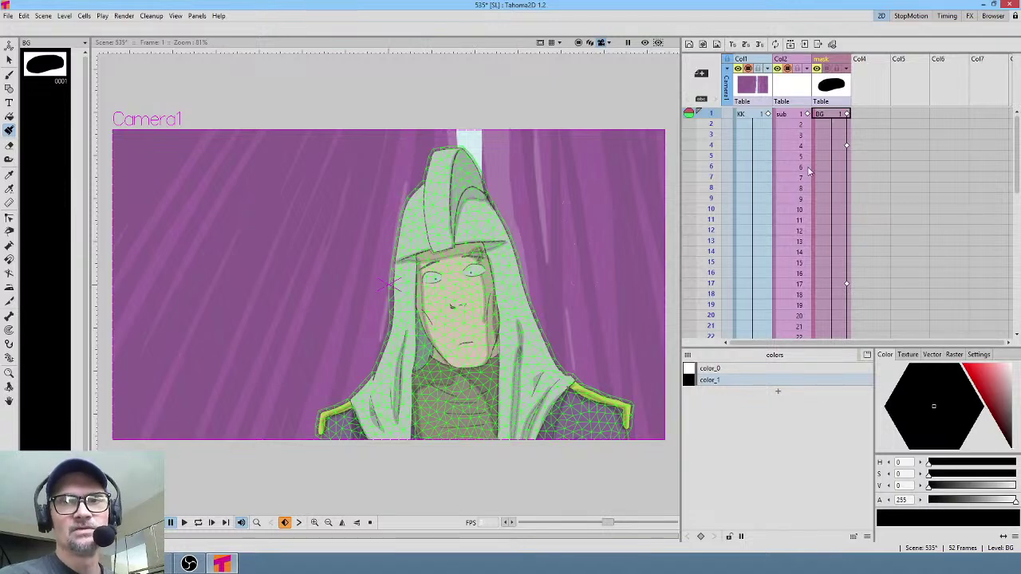
left_click(794, 90)
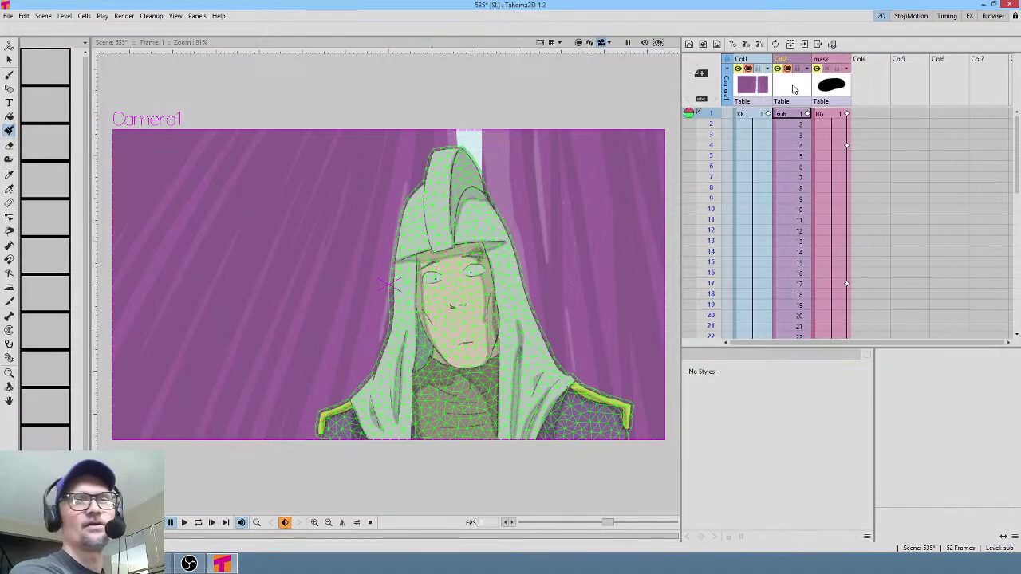
- Reopen Col2's innermost sub-scene and examine the drawing exposures of its character, shading, face and mouth columns through the last frame
double_click(793, 89)
double_click(794, 90)
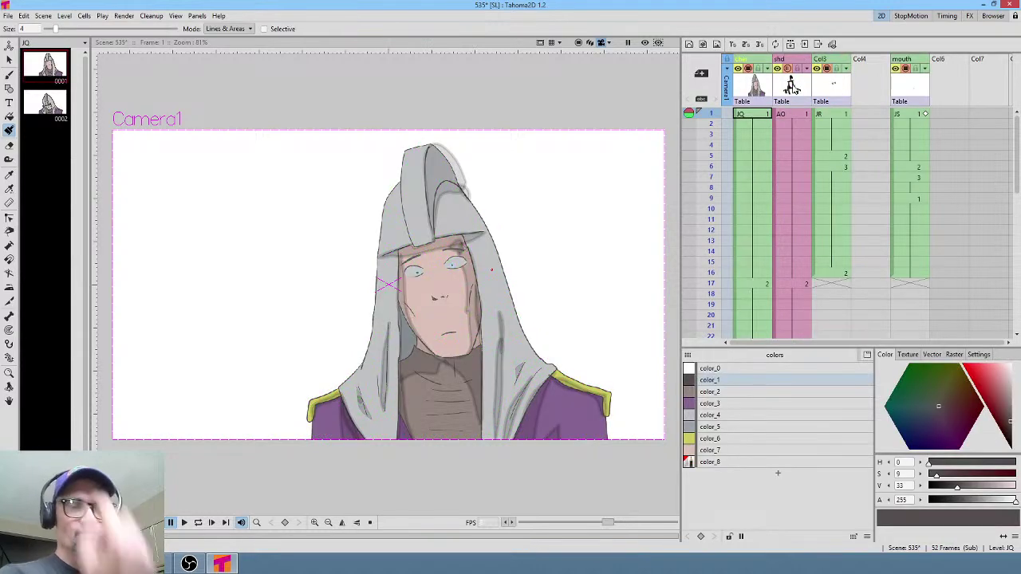
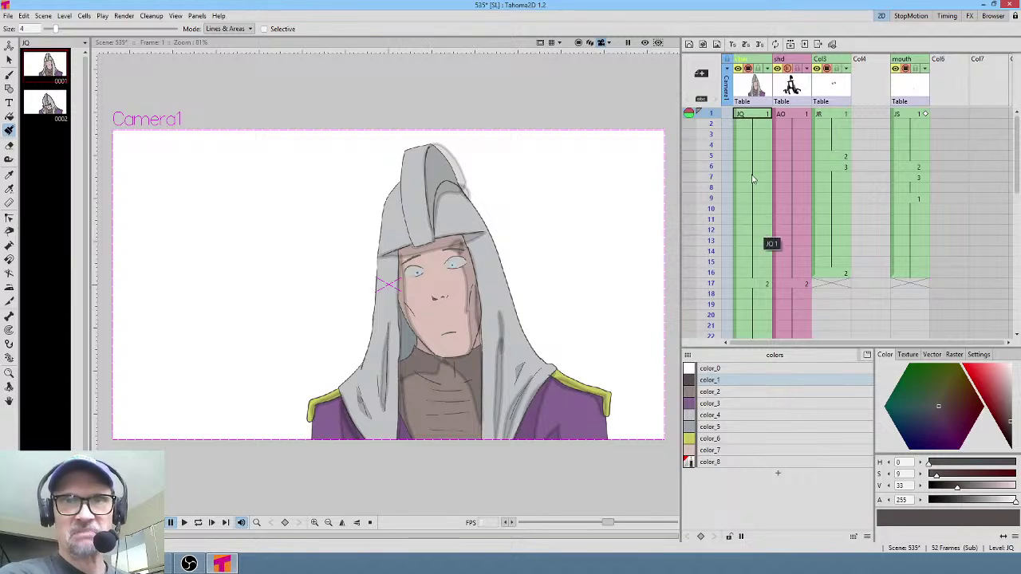
left_click(741, 114)
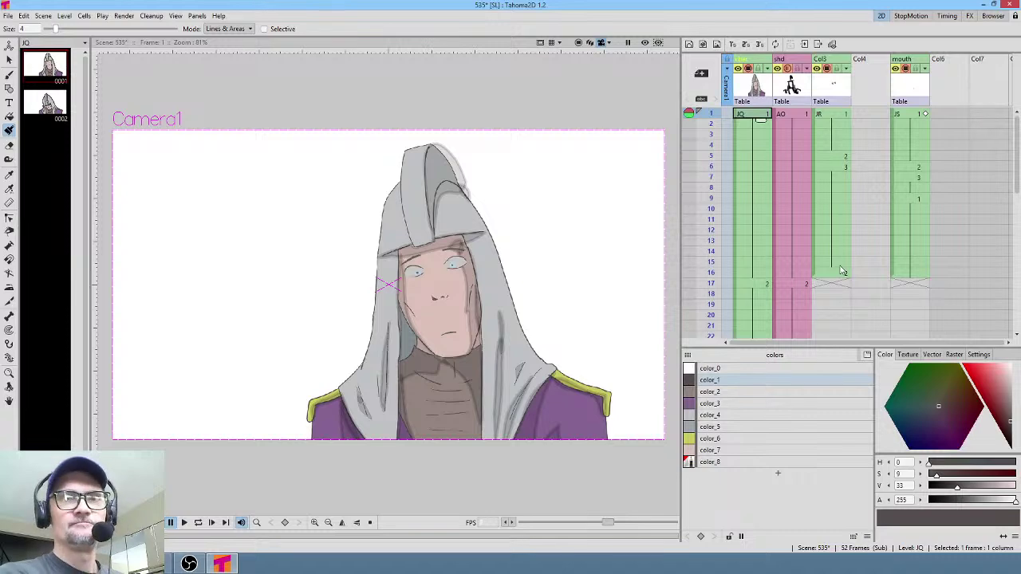
scroll(753, 140, "down", 6)
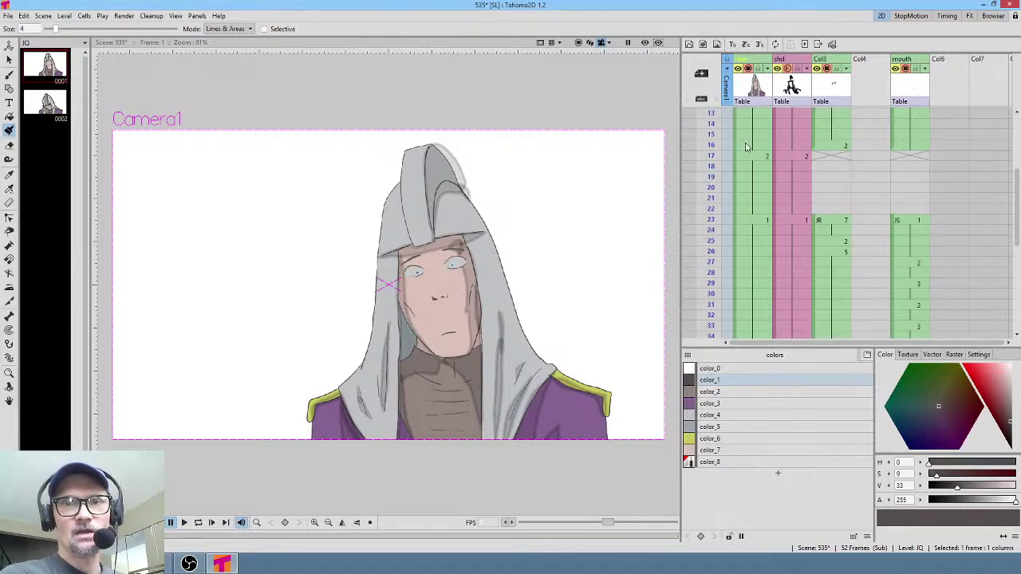
scroll(748, 147, "up", 2)
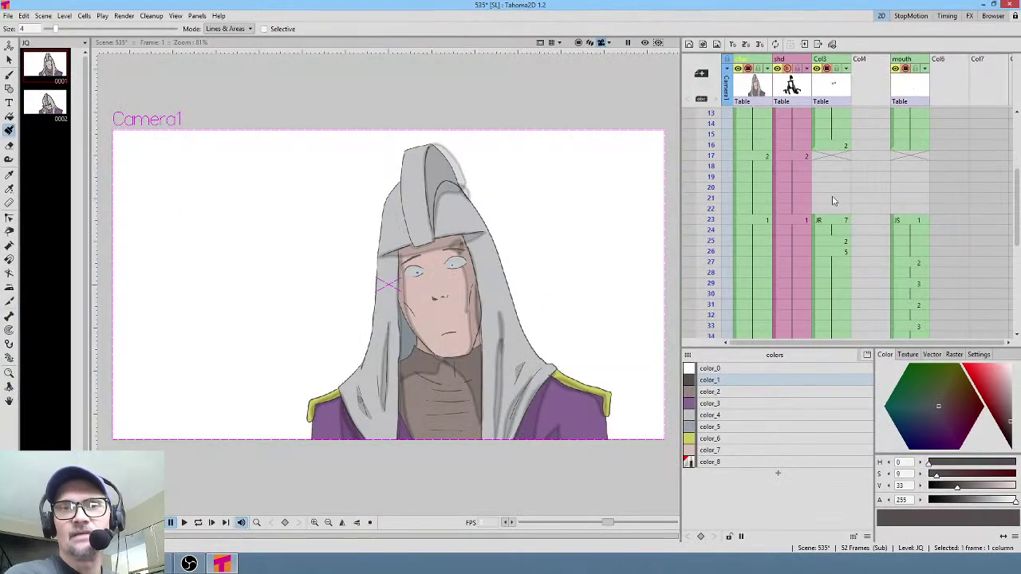
scroll(816, 171, "down", 2)
scroll(816, 172, "down", 4)
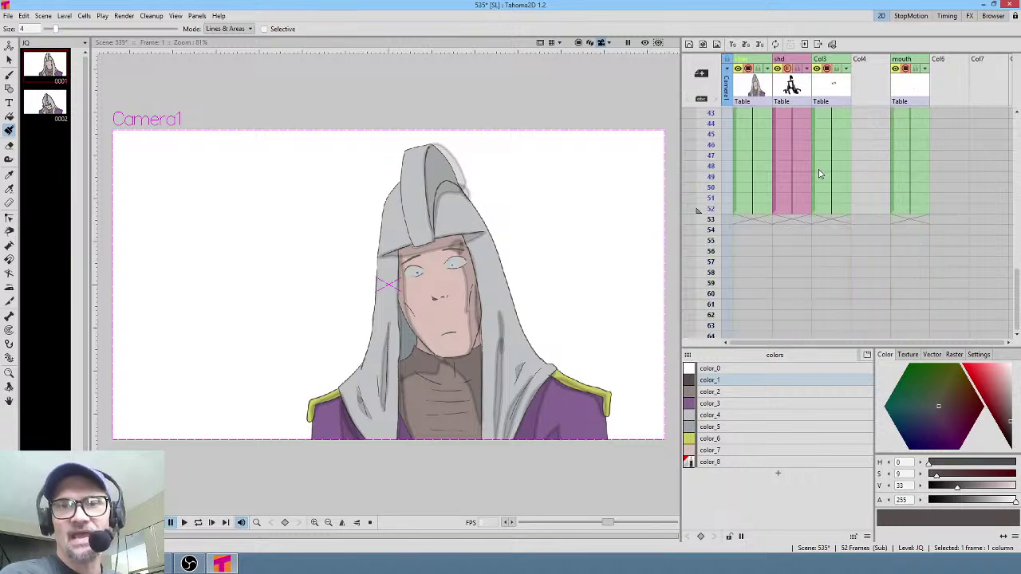
left_click(834, 264)
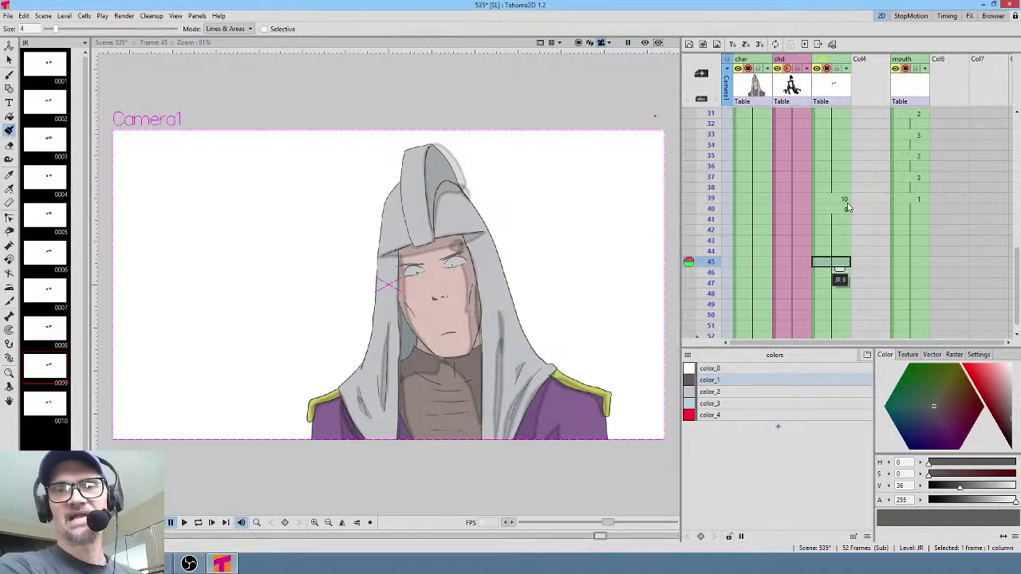
scroll(841, 199, "down", 6)
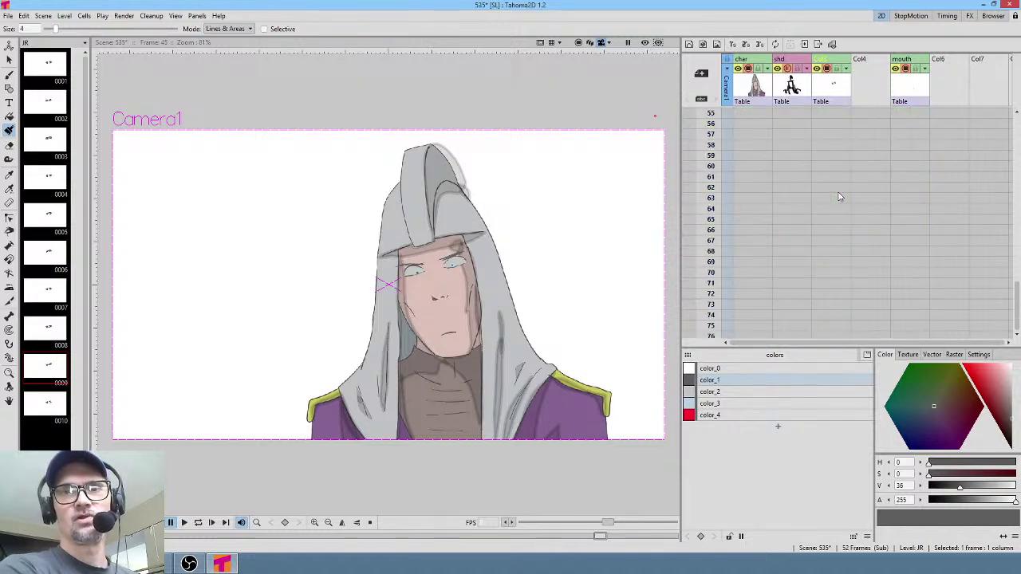
scroll(839, 197, "up", 13)
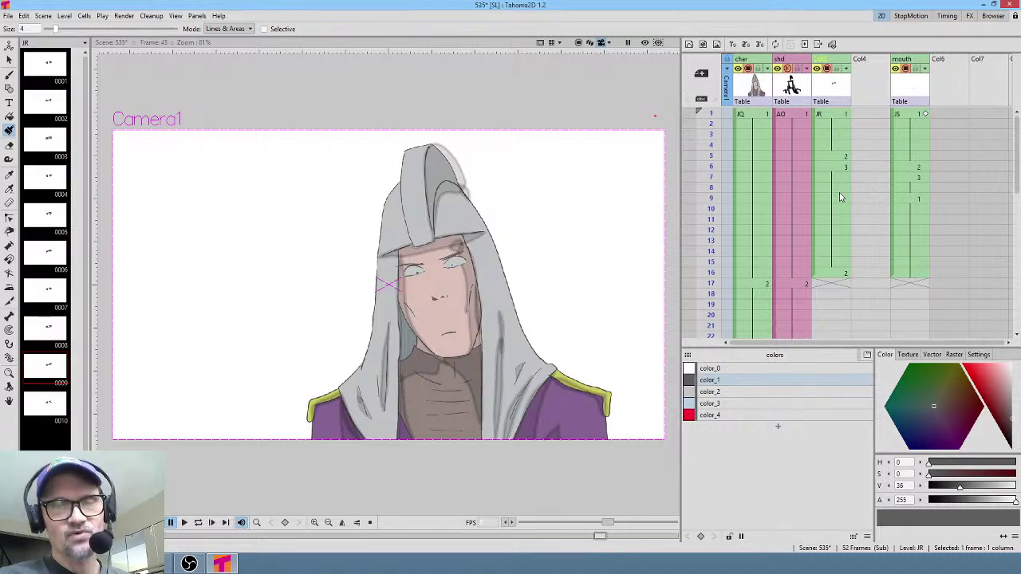
left_click(835, 117)
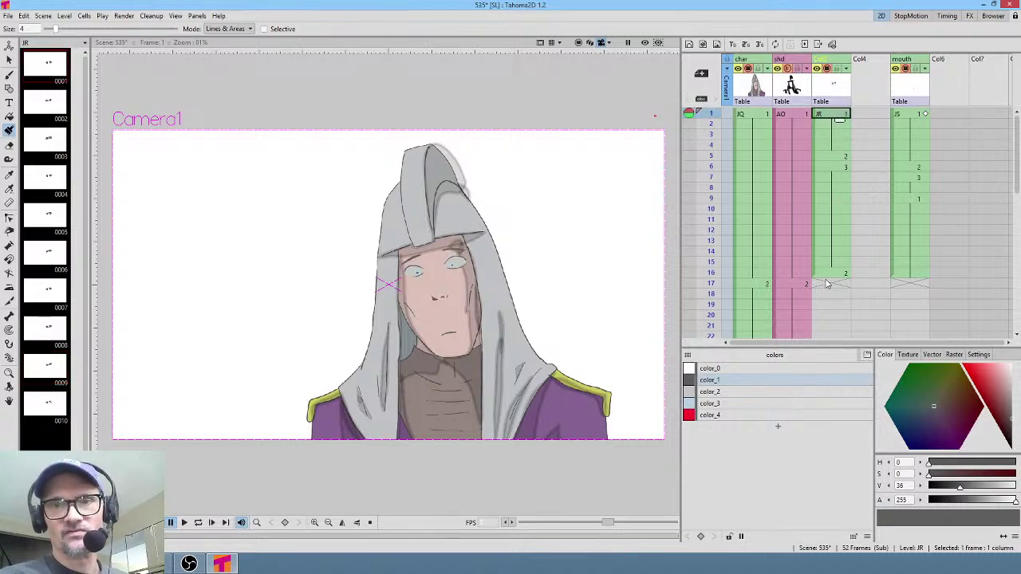
left_click(828, 279, "shift")
right_click(837, 157)
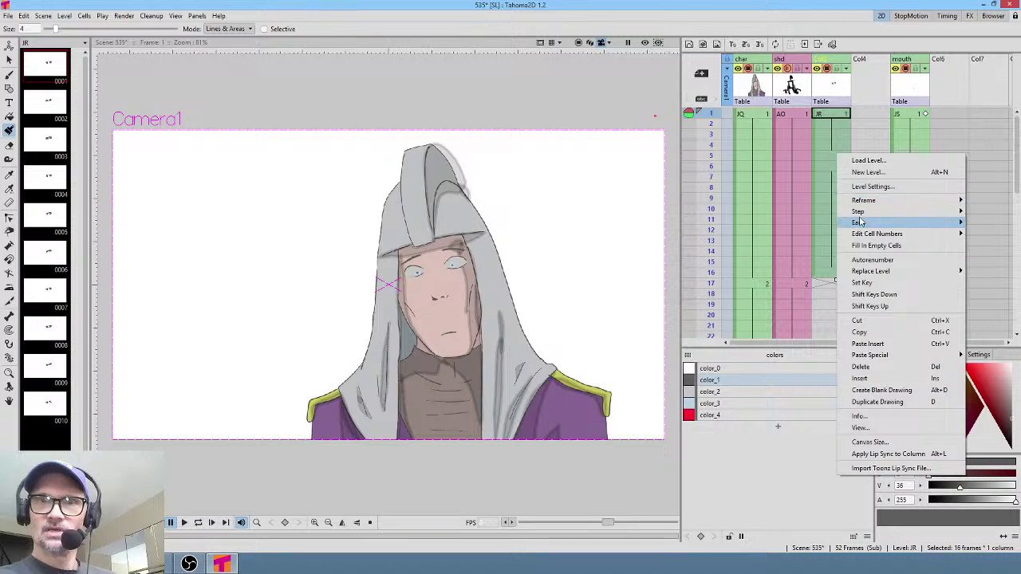
mouse_move(871, 215)
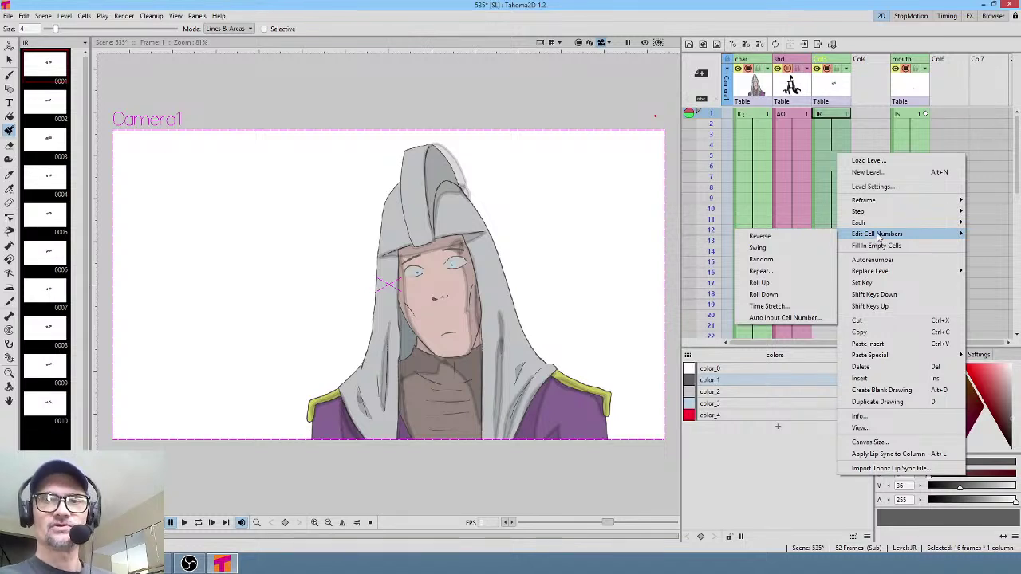
left_click(792, 236)
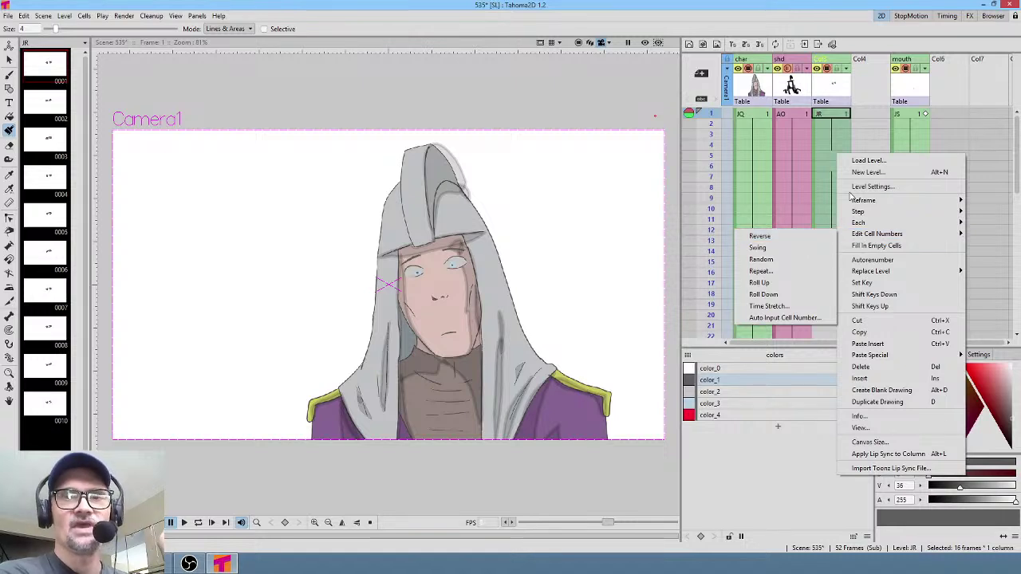
- Reverse the cell order of frames 1 to 52 across all columns from char to mouth
left_click(746, 117)
scroll(754, 124, "down", 10)
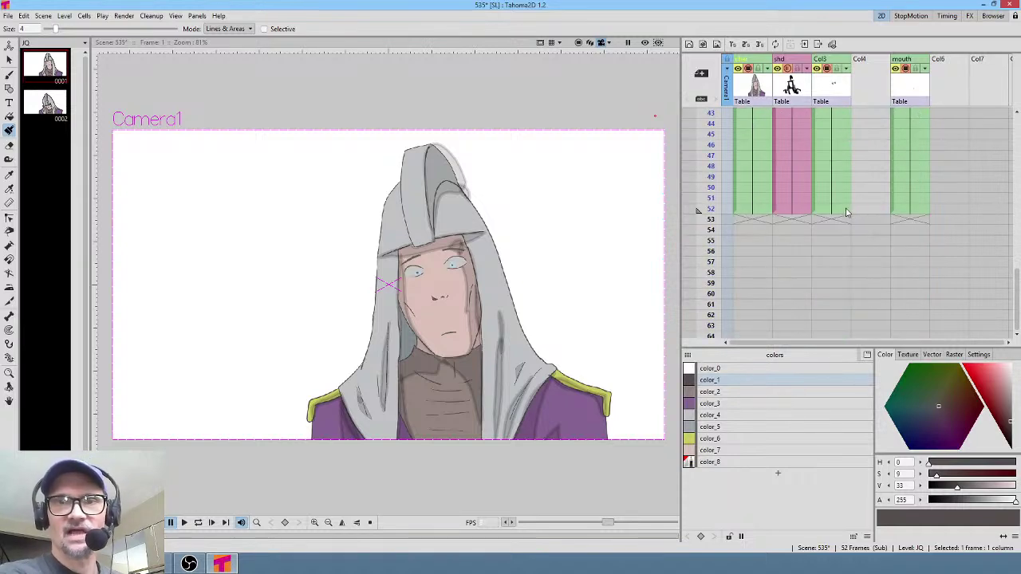
left_click(908, 211, "shift")
scroll(908, 214, "up", 10)
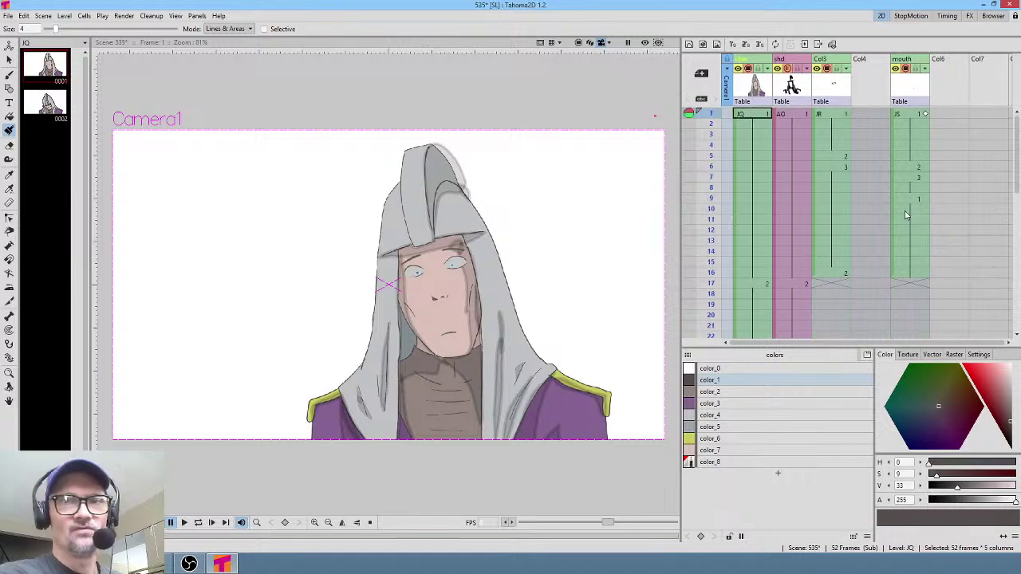
right_click(836, 116)
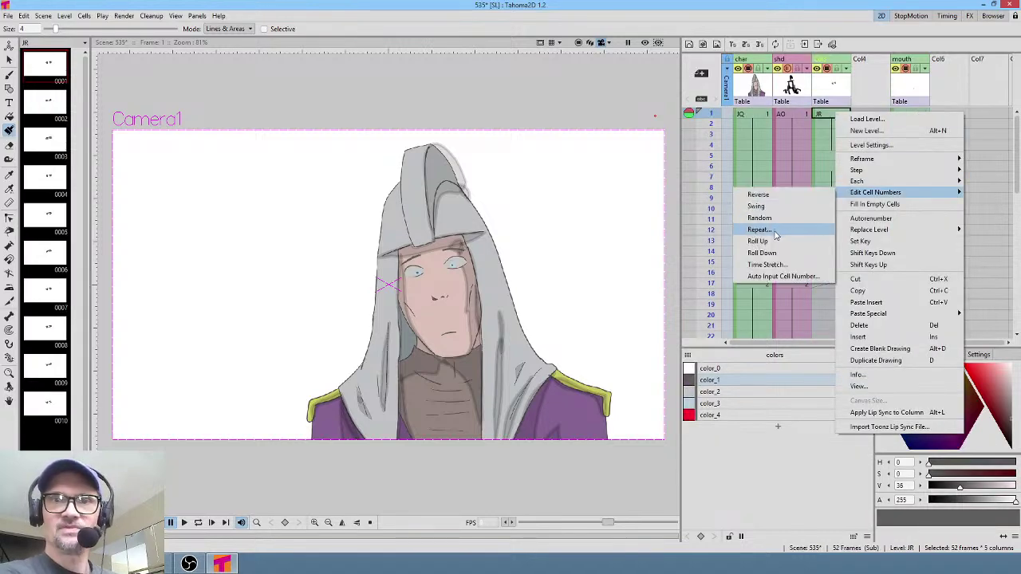
left_click(779, 207)
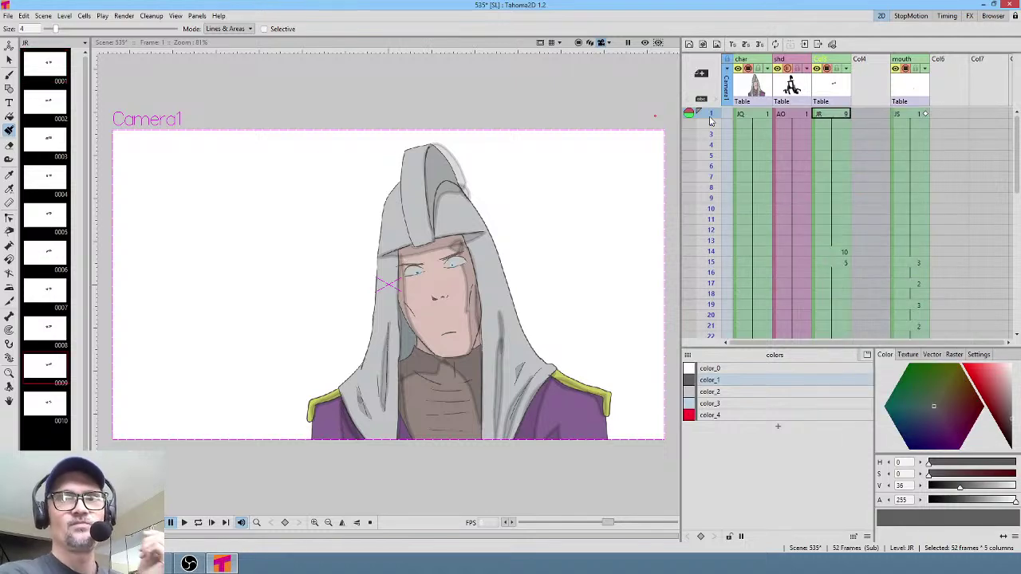
- Scrub through the reversed animation and look over its exposures from frame 1 onward
left_click_drag(712, 118, 716, 294)
scroll(774, 219, "down", 5)
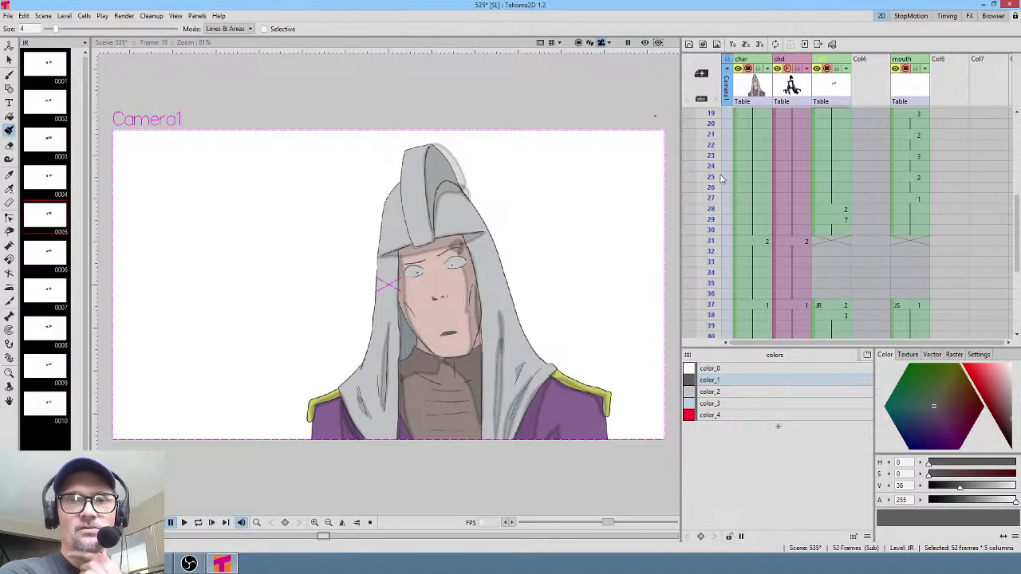
mouse_move(708, 172)
left_mouse_down()
mouse_move(719, 327)
mouse_move(733, 208)
mouse_move(725, 331)
mouse_move(729, 119)
mouse_move(745, 74)
mouse_move(752, 240)
mouse_move(775, 97)
left_mouse_up()
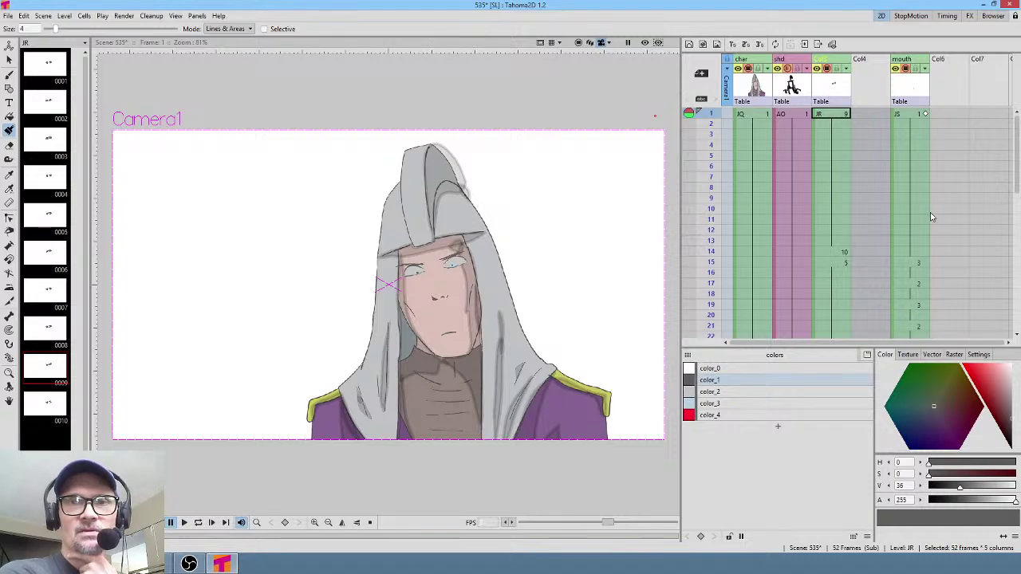
scroll(890, 188, "down", 6)
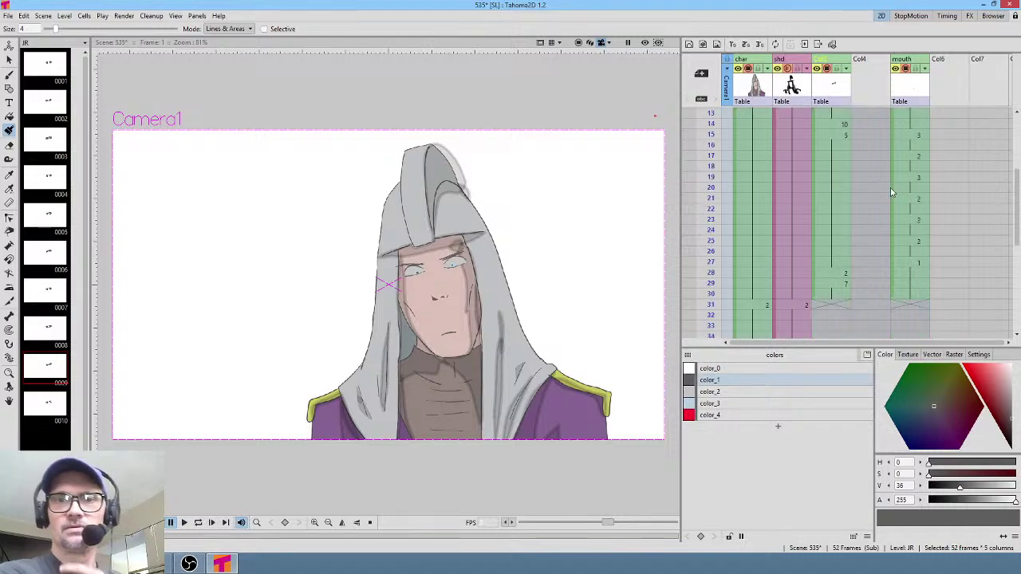
- Switch to the Timing workspace and undo the reversal of the cells
left_click(946, 16)
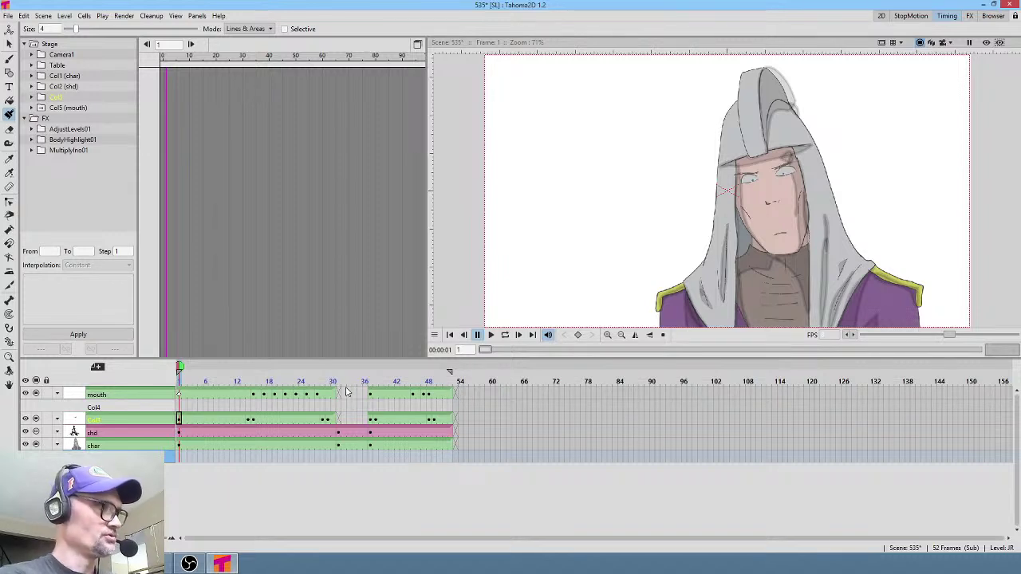
key("ctrl+z")
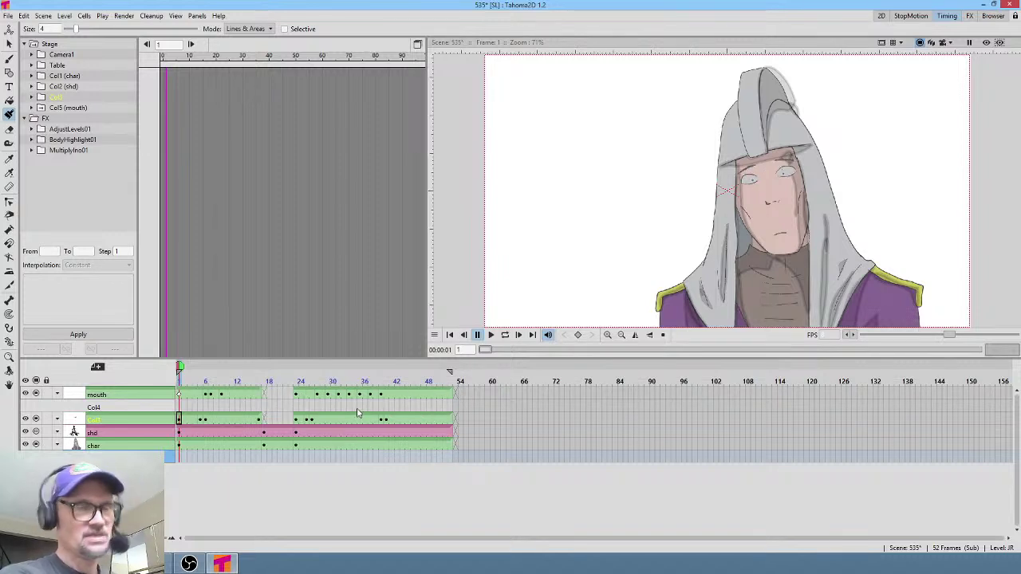
- Try to reverse the cell order of frames 1 to 56 across the columns from shd to mouth
left_click(452, 449)
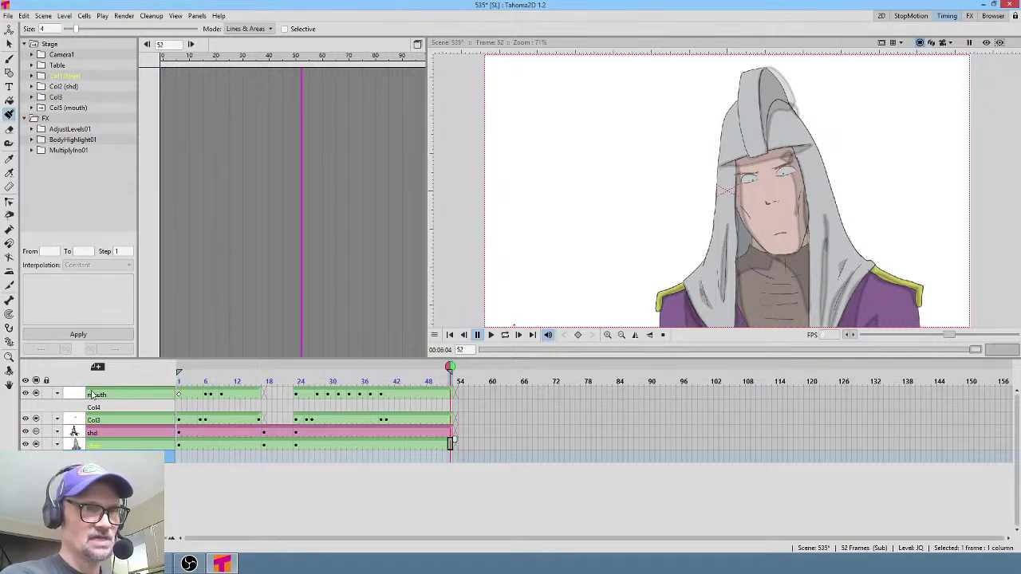
left_click(93, 396)
left_click(471, 430)
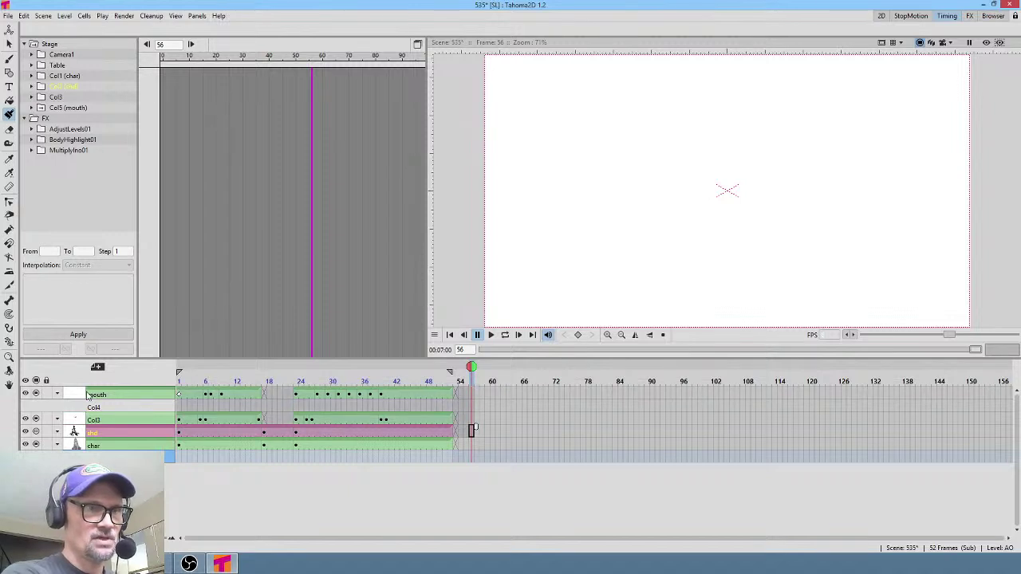
left_click_drag(93, 393, 178, 394)
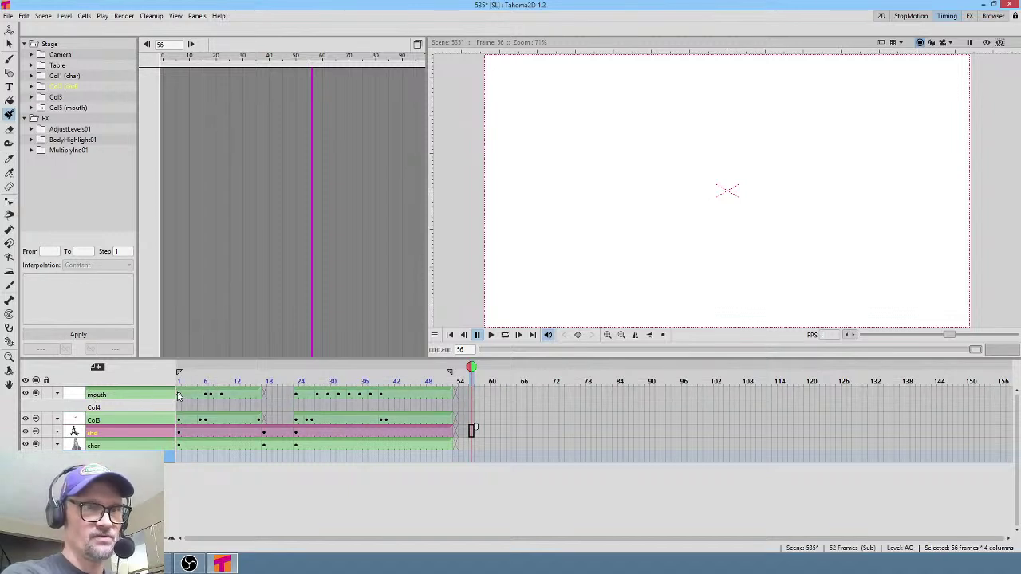
right_click(239, 395)
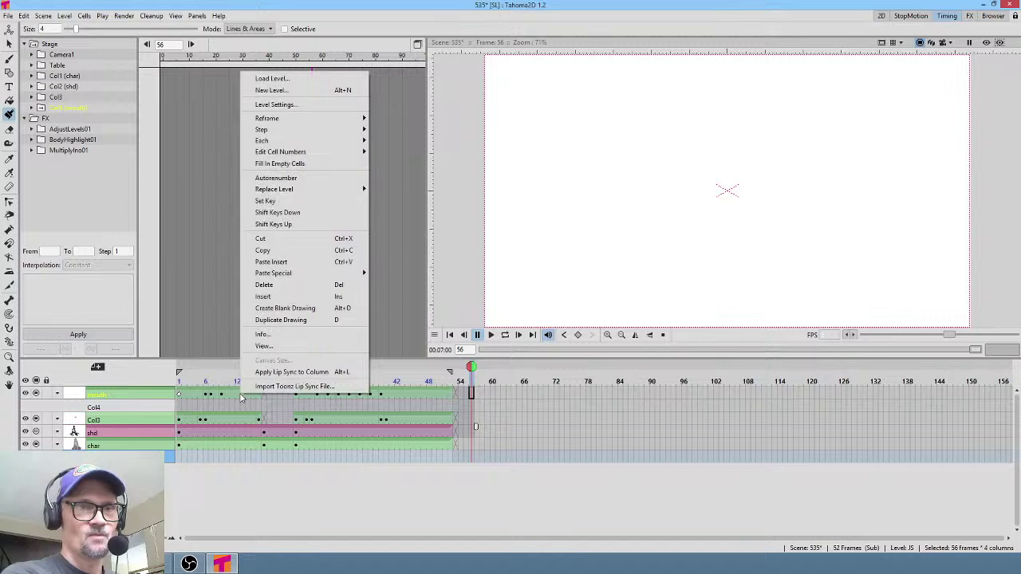
mouse_move(298, 153)
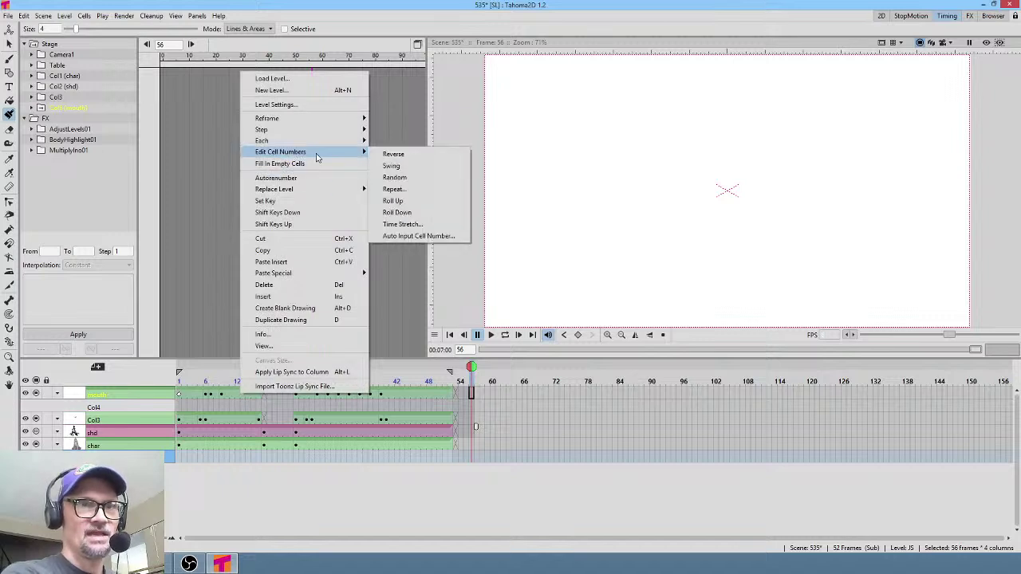
left_click(424, 158)
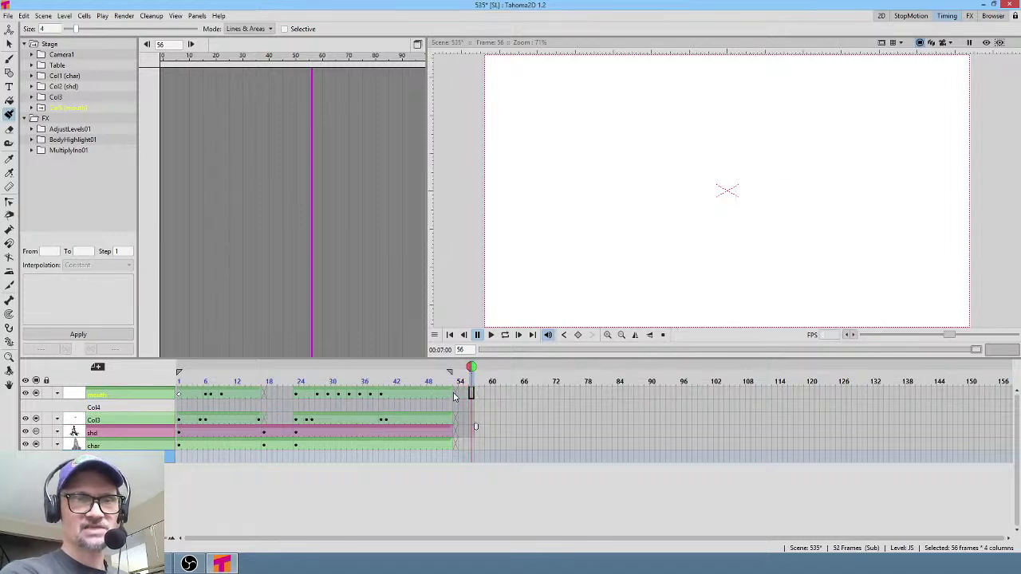
key("ctrl+z")
- Reverse the cell order of frames 1 to 52 across all five columns from char to mouth
left_click(450, 395)
left_click(179, 447, "shift")
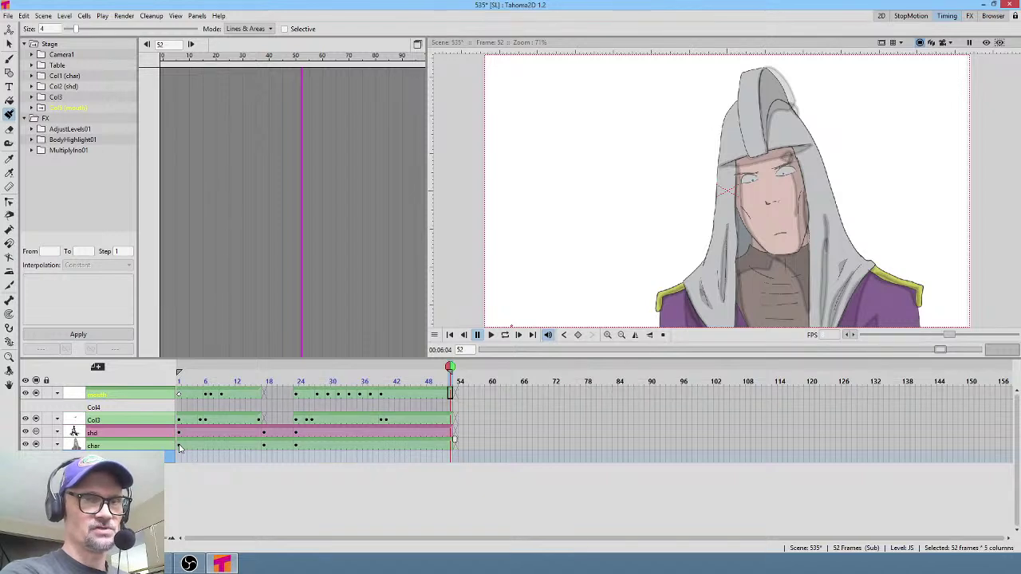
right_click(199, 448)
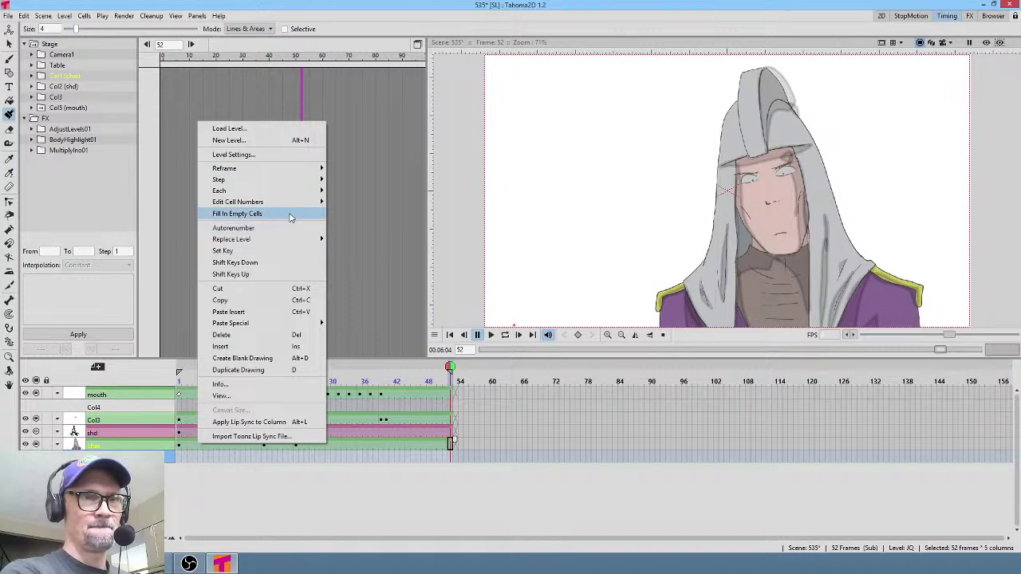
mouse_move(288, 202)
left_click(351, 204)
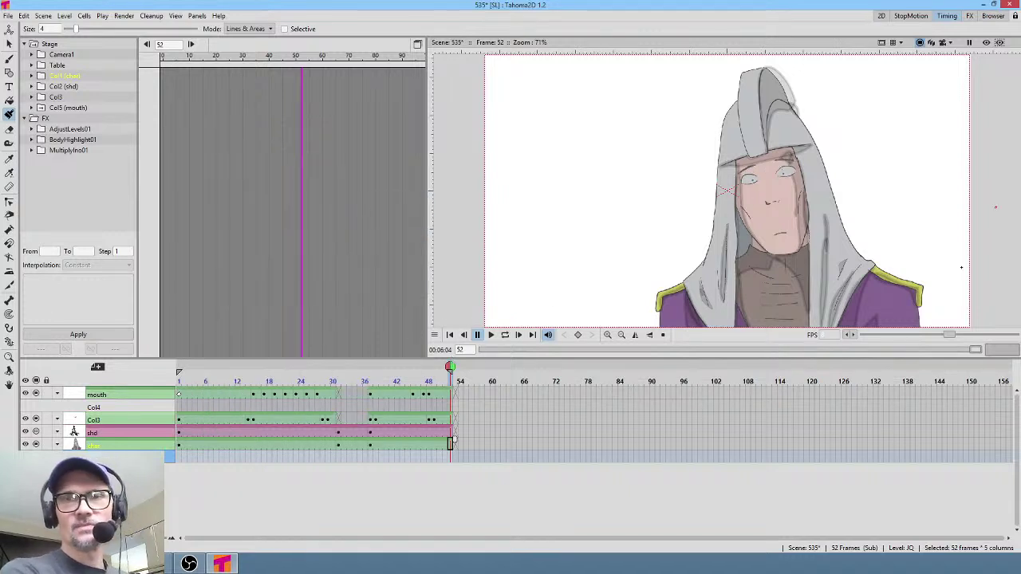
- Switch to the 2D workspace and compare the char level's two drawings
left_click(881, 16)
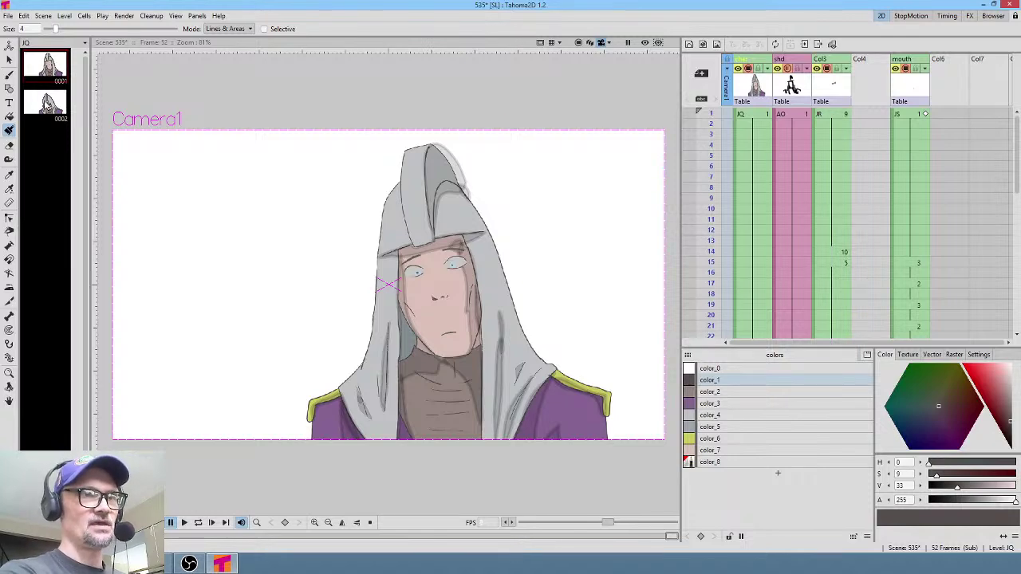
left_click(46, 104)
left_click(55, 78)
left_click(55, 105)
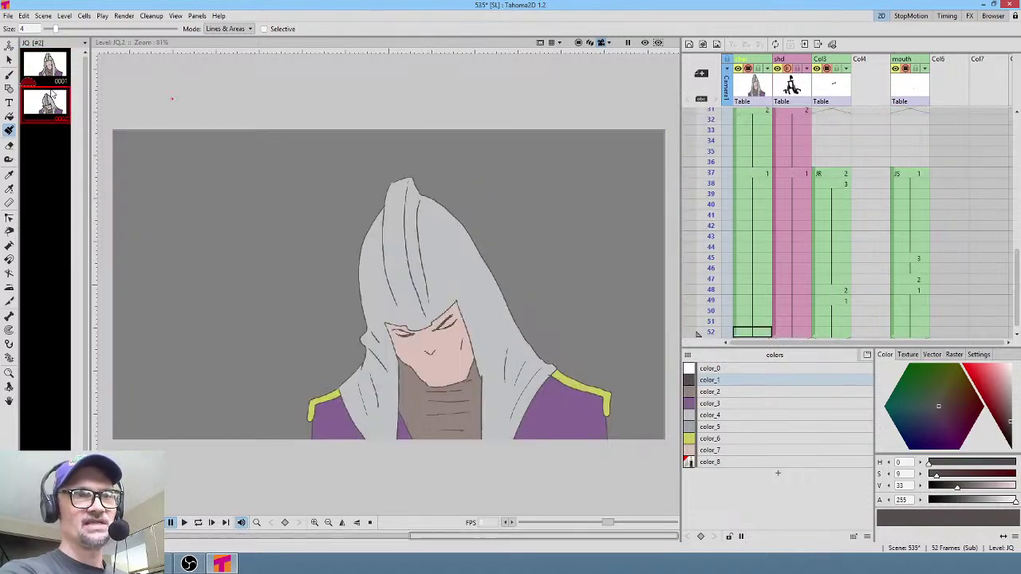
left_click(54, 78)
- Look over the reversed exposures of the char, shd, Col3 and mouth columns from frame 1 onward
left_click(847, 145)
scroll(838, 141, "up", 10)
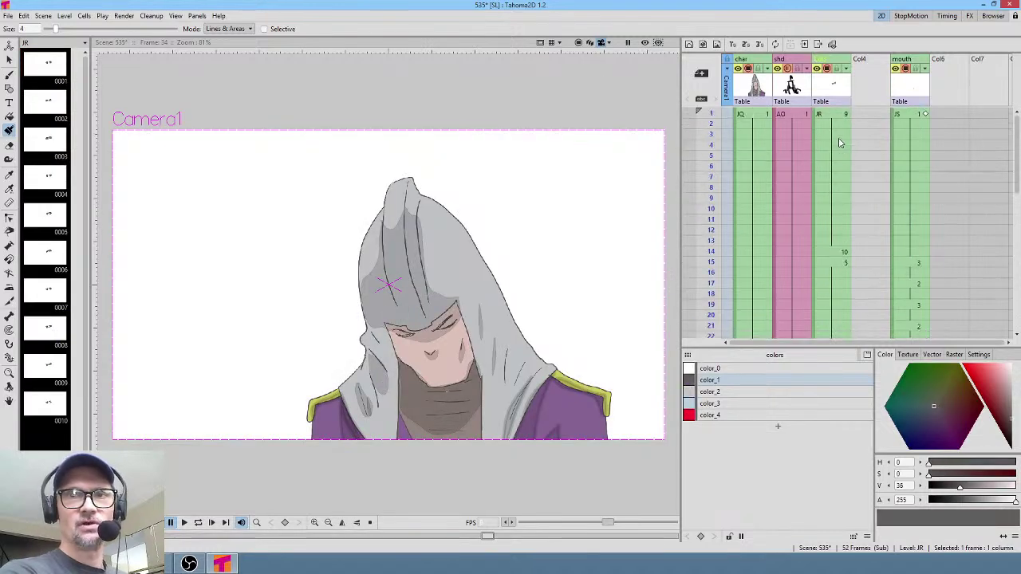
left_click(748, 118)
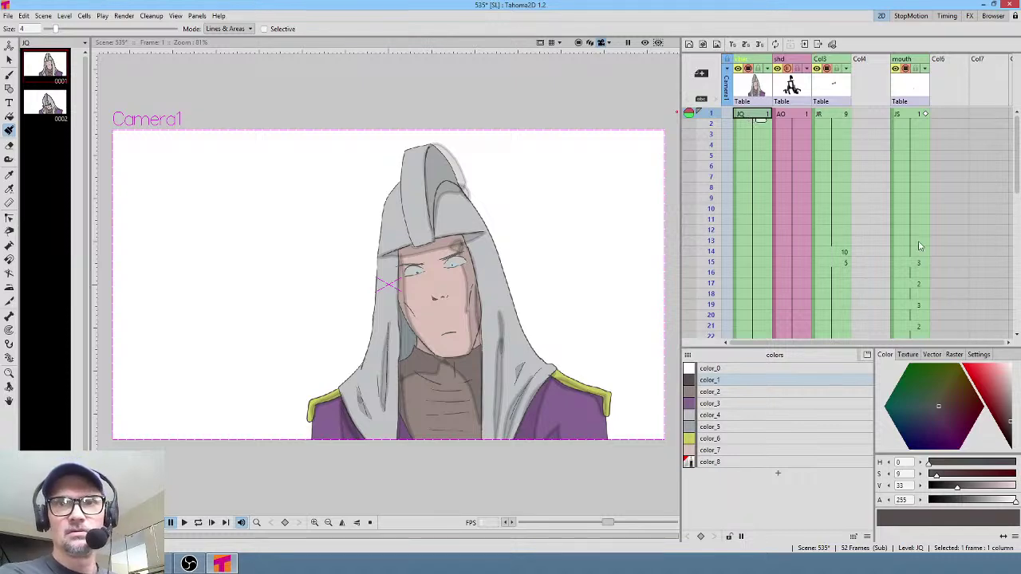
scroll(871, 191, "down", 6)
scroll(872, 190, "up", 6)
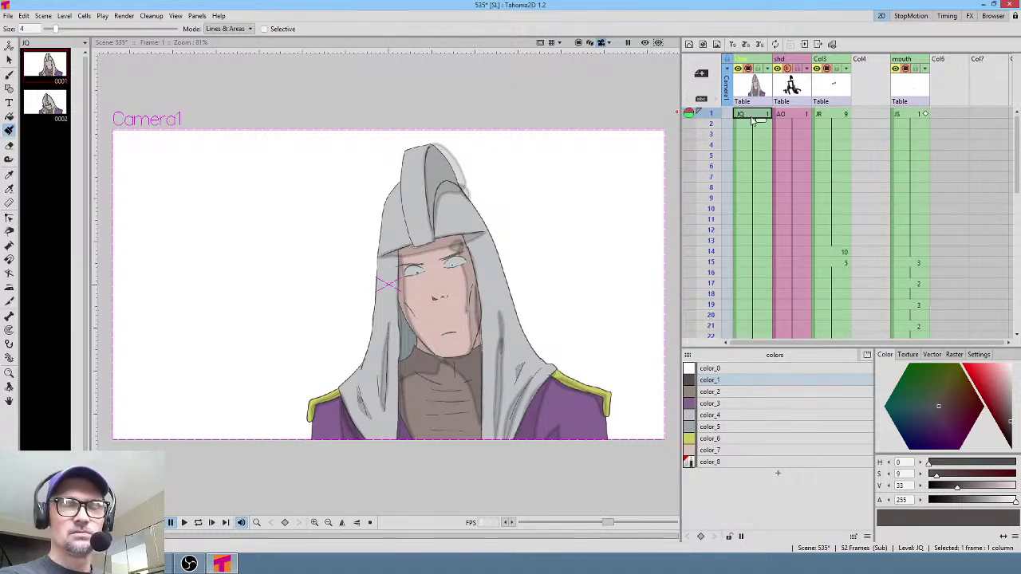
- Undo the reversal of the drawing cells and return to frame 1 of Col1 in the parent scene
key("ctrl+z")
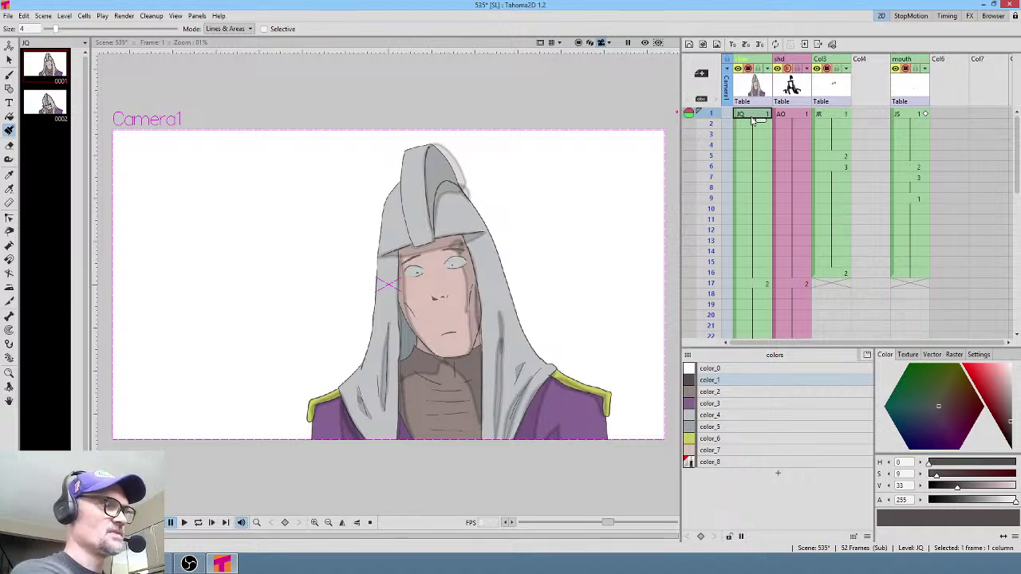
key("ctrl+z")
left_click(751, 120)
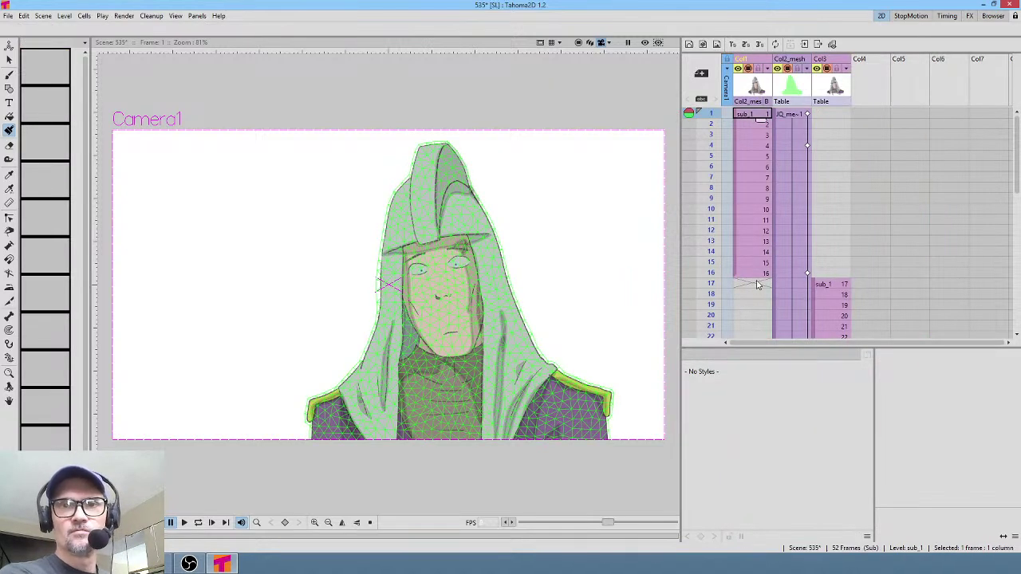
- Scrub frames 1 to 18 and examine how the sub-scene exposures are split between Col1 and Col3
left_click(760, 277, "shift")
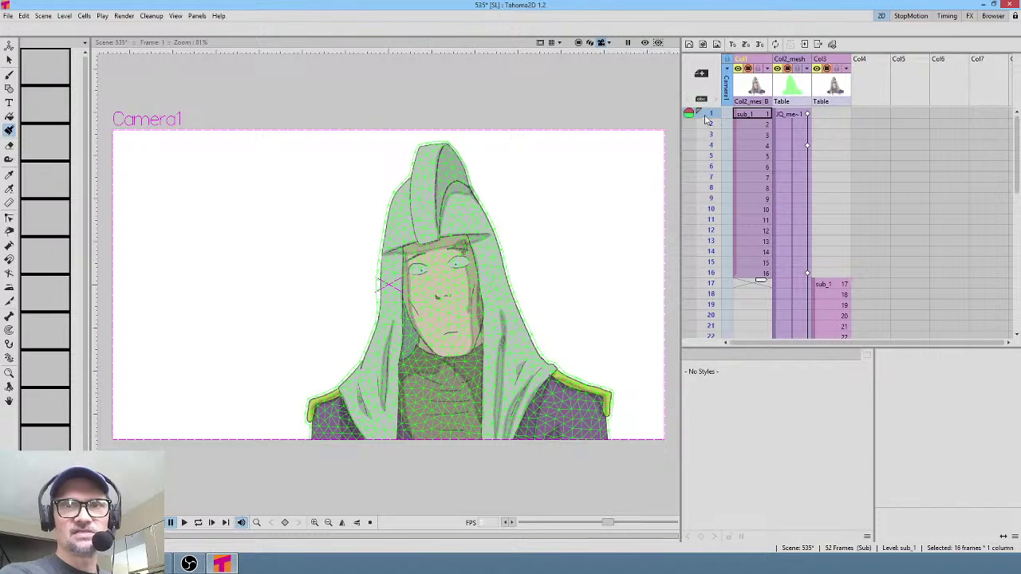
mouse_move(705, 117)
left_mouse_down()
mouse_move(701, 205)
mouse_move(685, 253)
left_mouse_up()
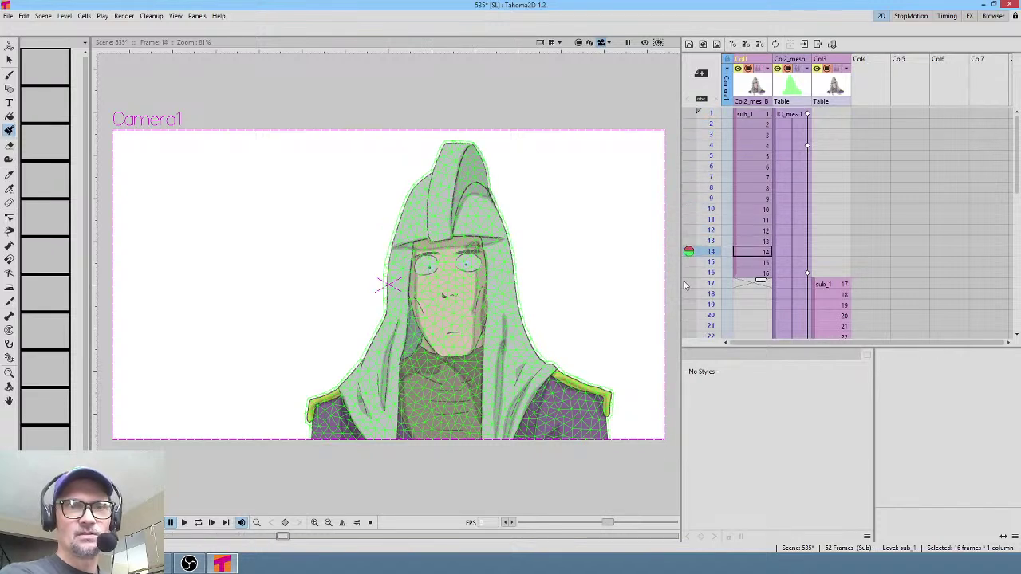
mouse_move(692, 201)
left_mouse_down()
mouse_move(702, 82)
mouse_move(728, 210)
mouse_move(725, 286)
left_mouse_up()
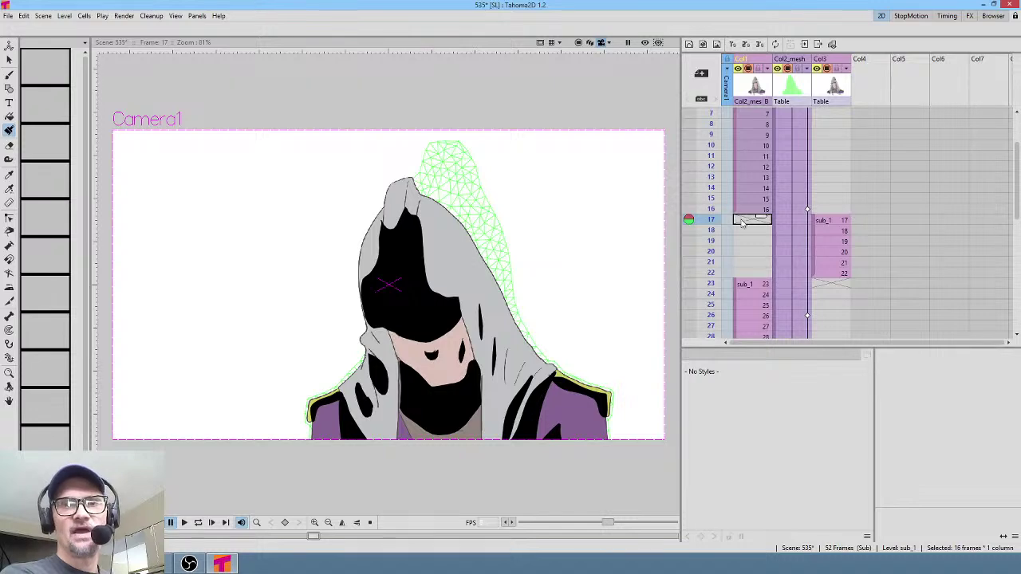
left_click_drag(704, 197, 708, 232)
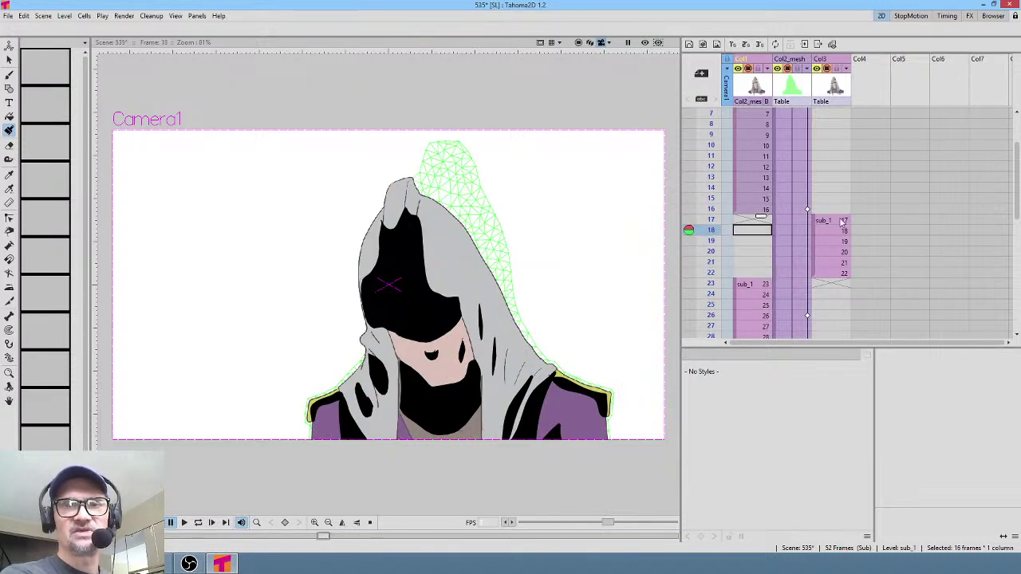
left_click(822, 221)
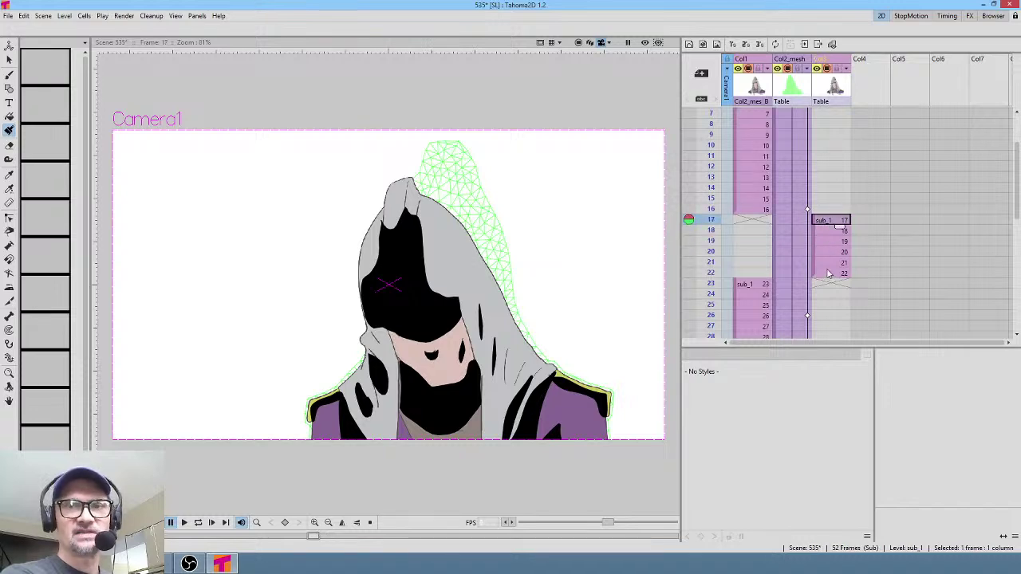
scroll(746, 174, "up", 2)
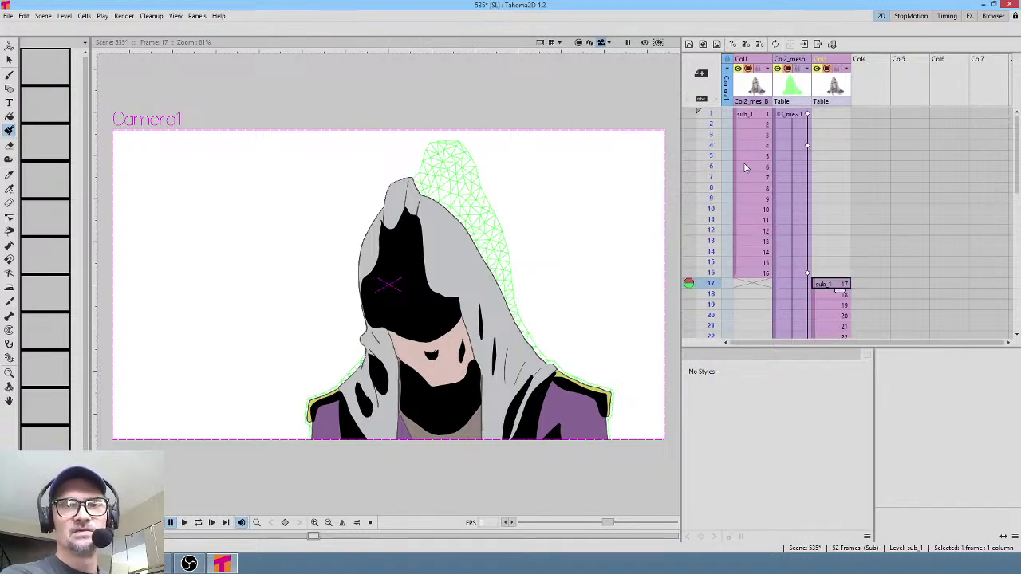
- Reverse the cell order of Col1's sub-scene exposures over frames 1 to 52
left_click(756, 115)
scroll(758, 183, "down", 12)
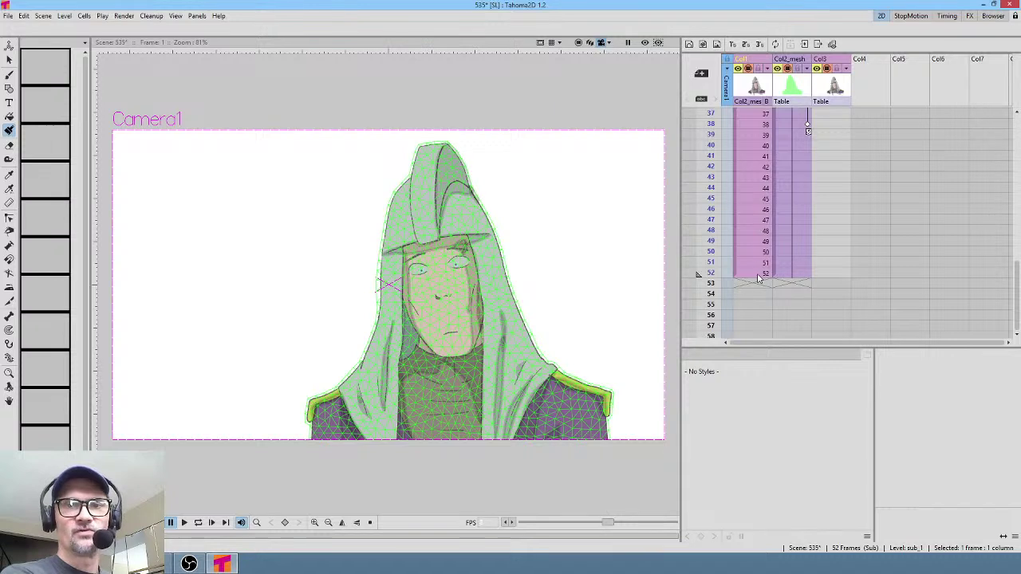
left_click(758, 274, "shift")
scroll(847, 186, "up", 12)
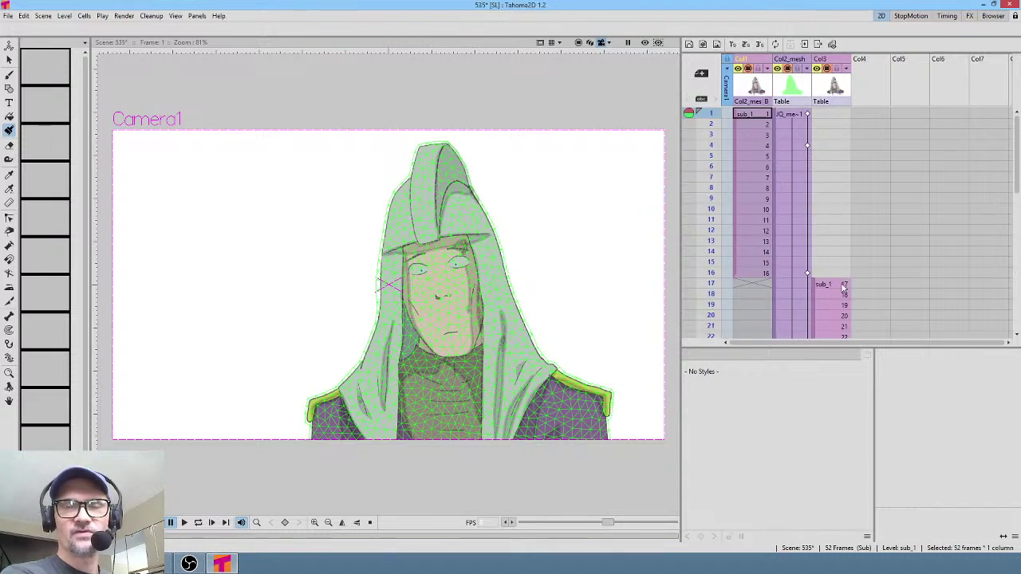
right_click(752, 115)
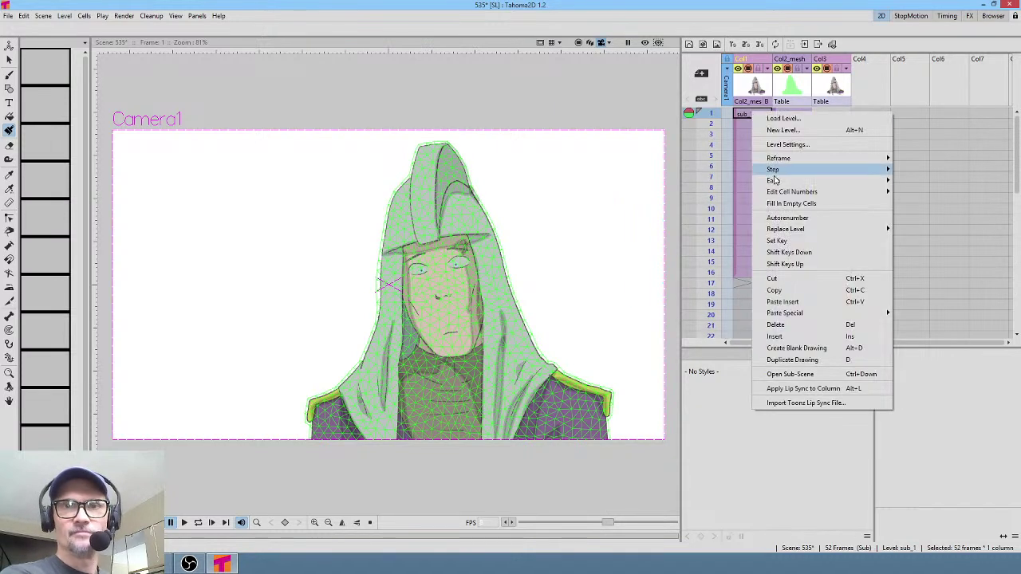
mouse_move(772, 193)
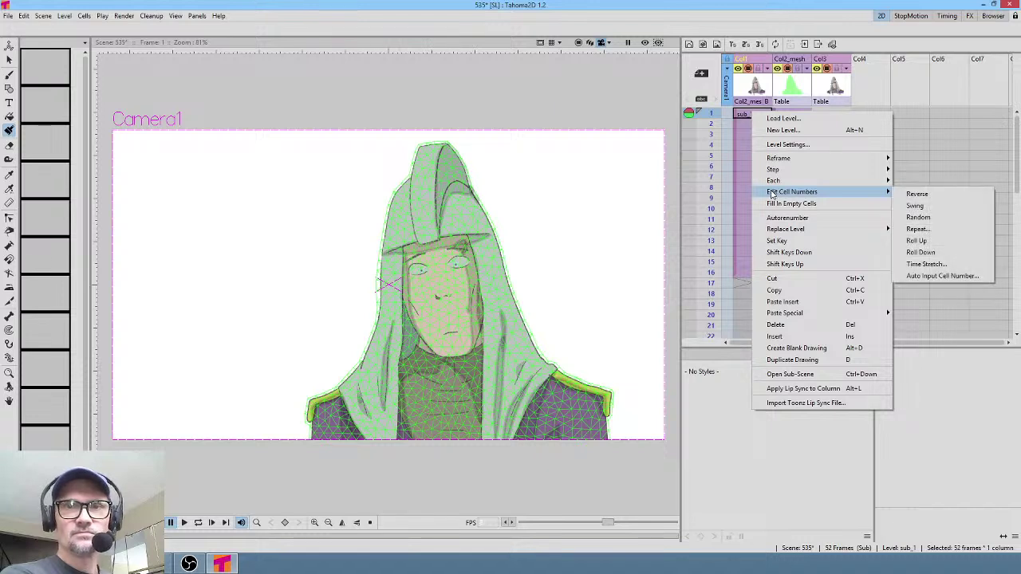
left_click(934, 197)
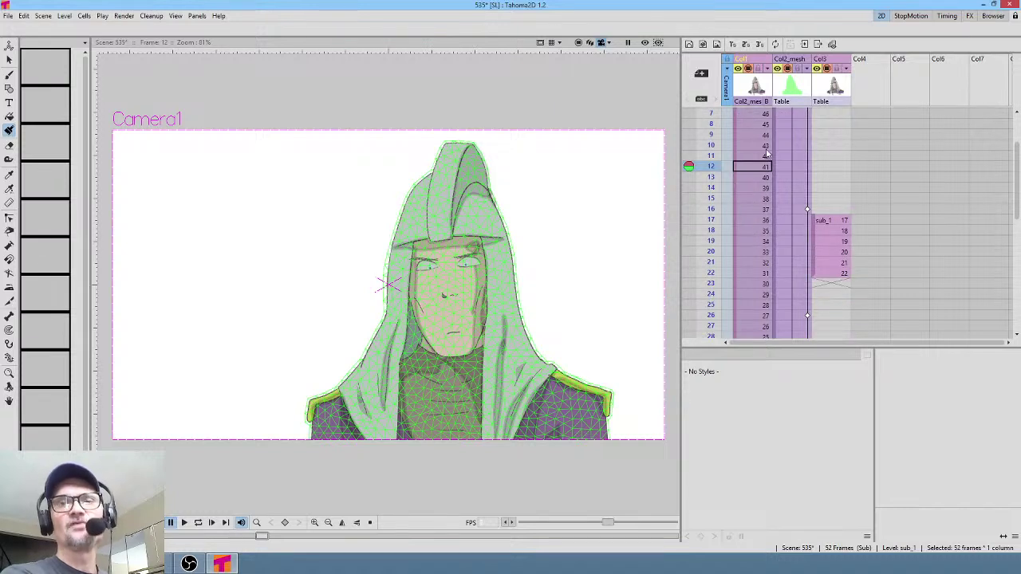
- Look over Col1's reversed cell numbers through the last frames and scrub the animation from frame 1 to 9
scroll(741, 262, "down", 3)
scroll(735, 232, "up", 3)
scroll(735, 230, "down", 1)
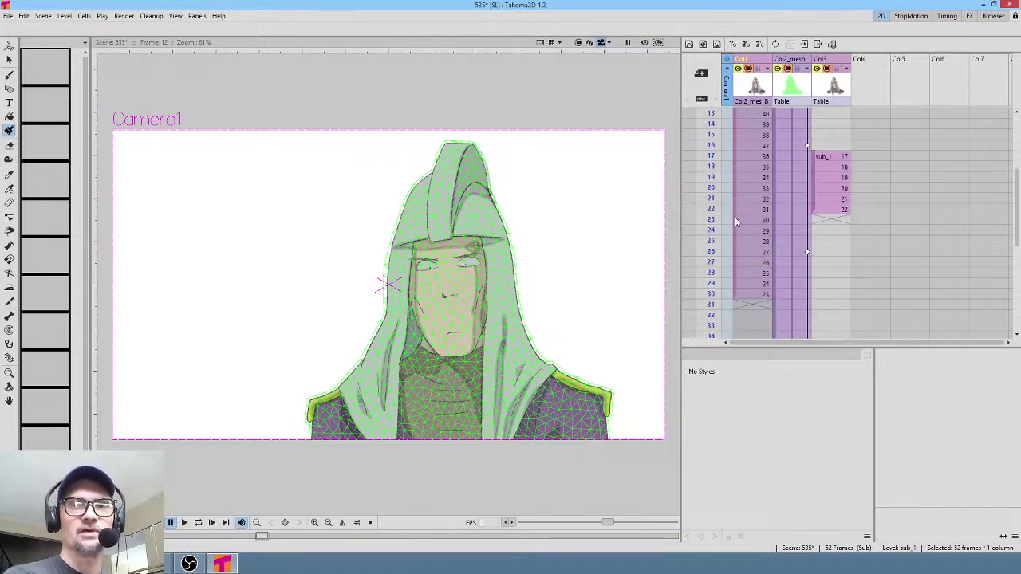
scroll(727, 120, "up", 4)
scroll(757, 185, "down", 8)
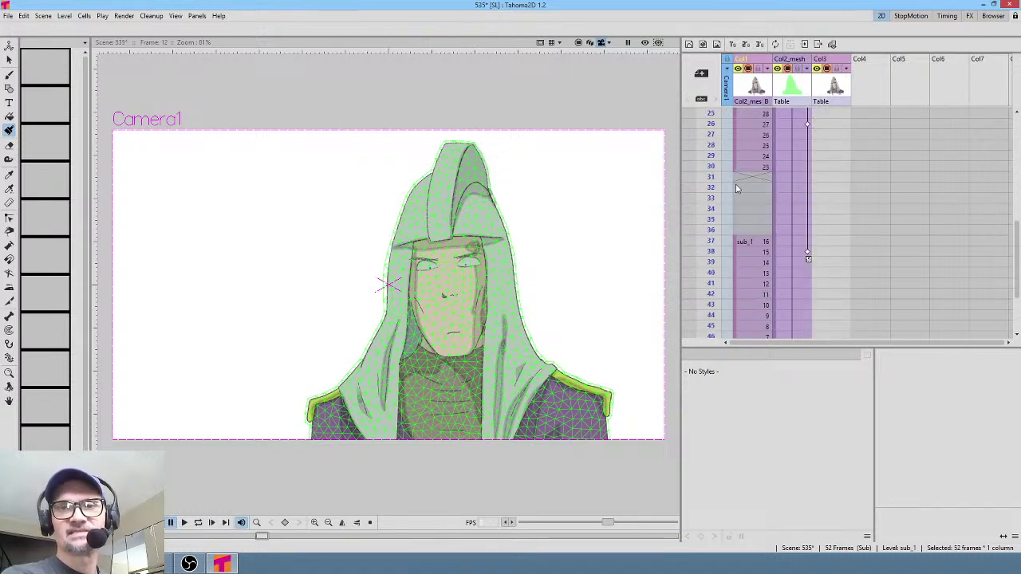
scroll(824, 185, "up", 8)
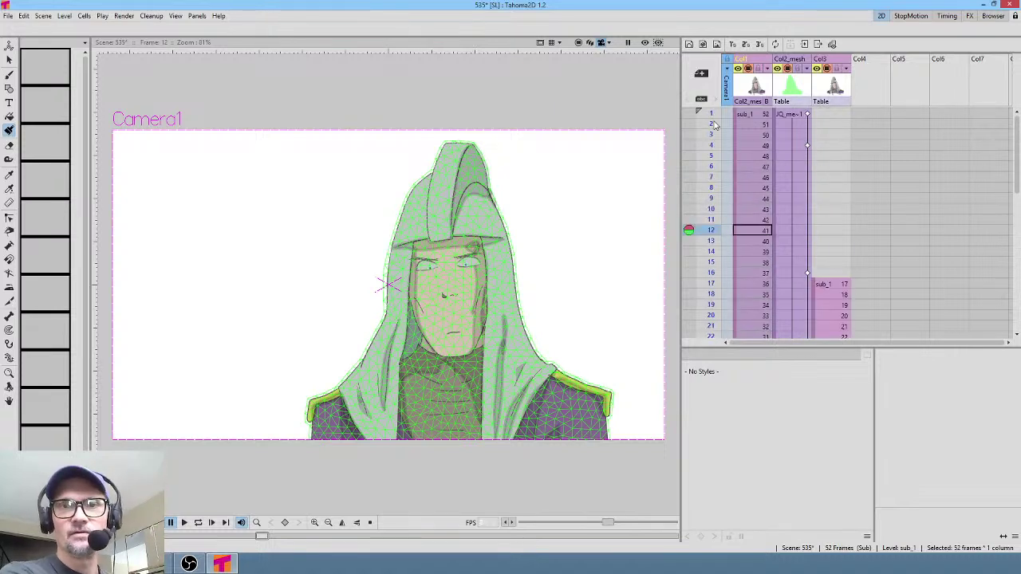
left_click_drag(712, 119, 710, 199)
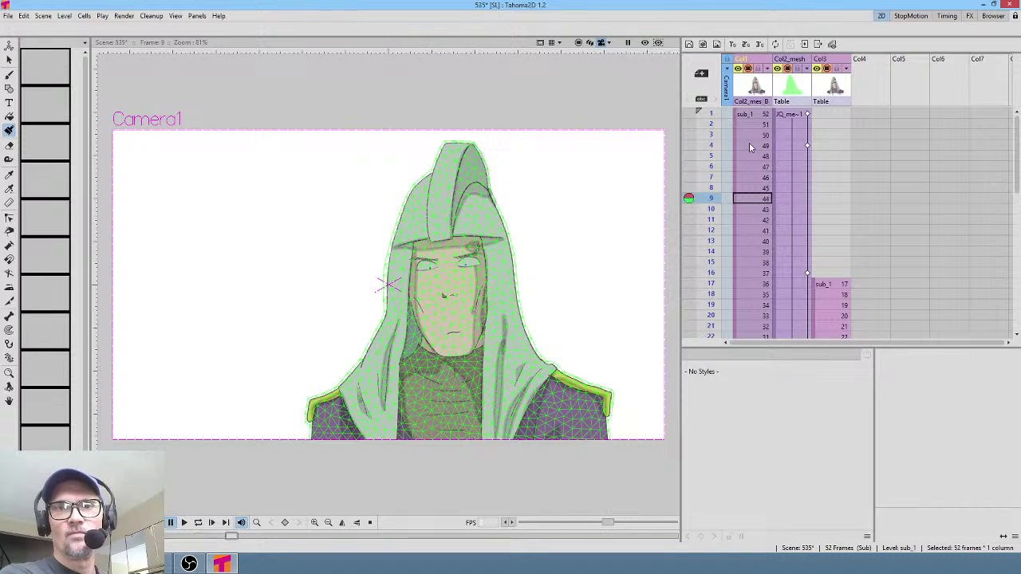
- Open Col1's sub-scene at the char column's first frame and switch to the SL-02-edit.veg project in Vegas Pro
left_click(756, 90)
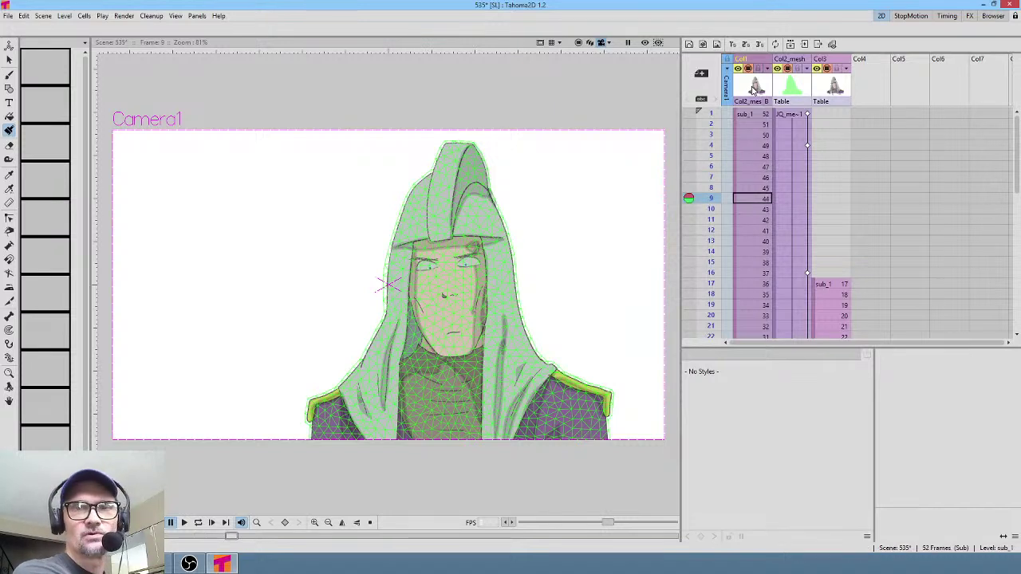
double_click(753, 90)
scroll(737, 151, "up", 5)
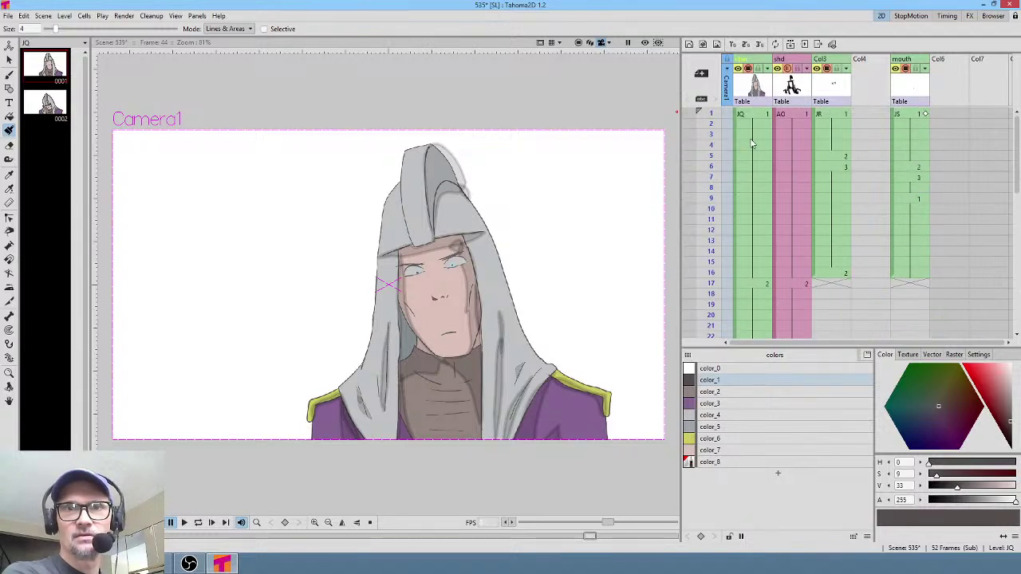
left_click(760, 115)
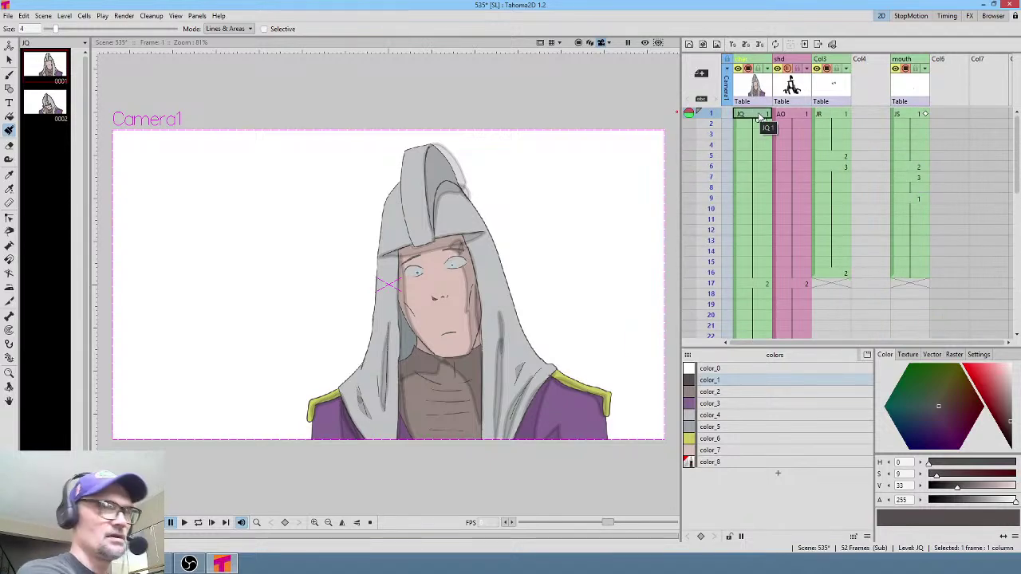
key("ctrl+shift+e")
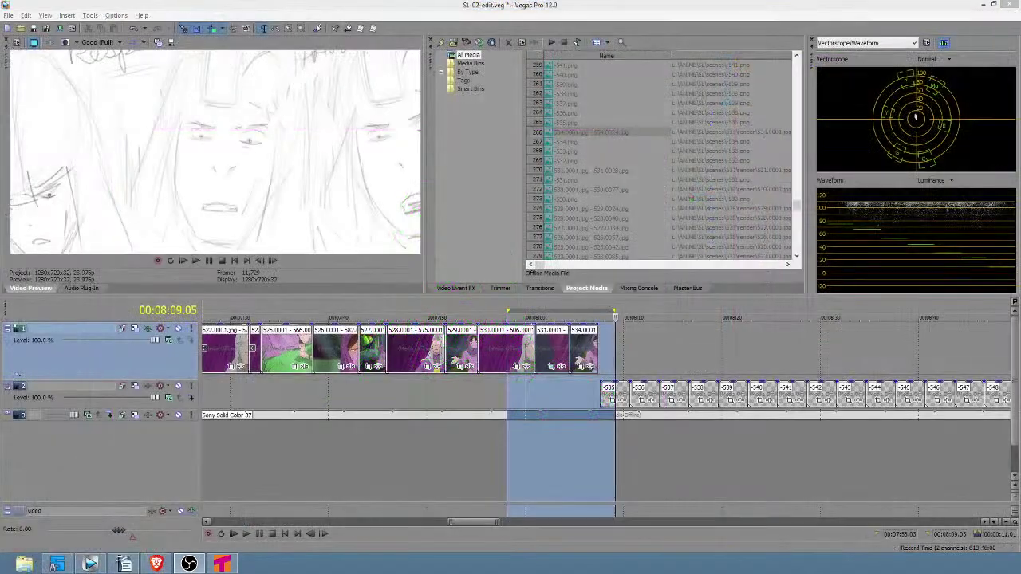
- Scrub the opening of the scene 530 clip on the timeline and set the video preview quality to Good (Half)
left_click(481, 388)
scroll(481, 388, "up", 3)
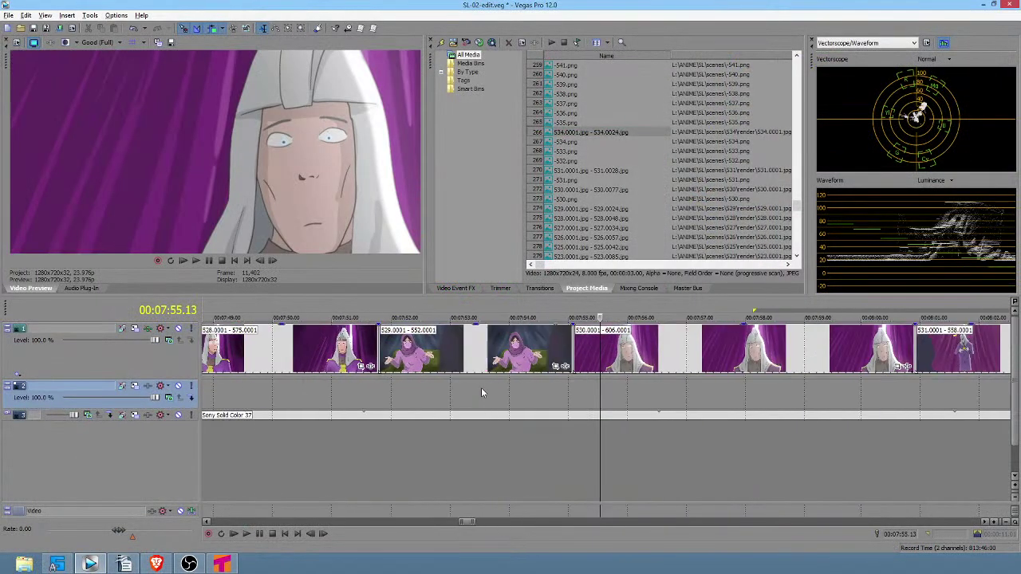
left_click_drag(584, 407, 683, 399)
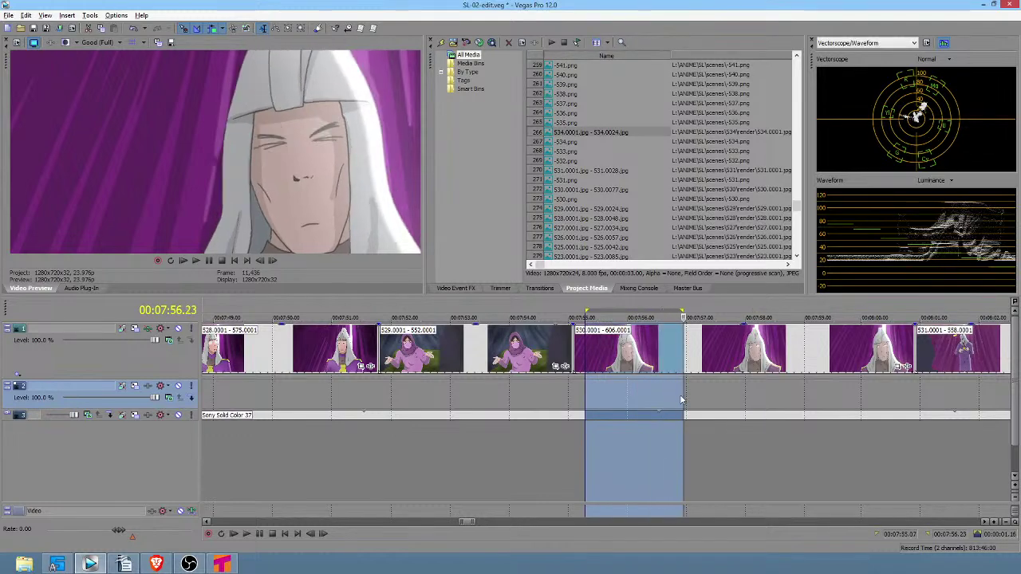
left_click(117, 42)
mouse_move(108, 77)
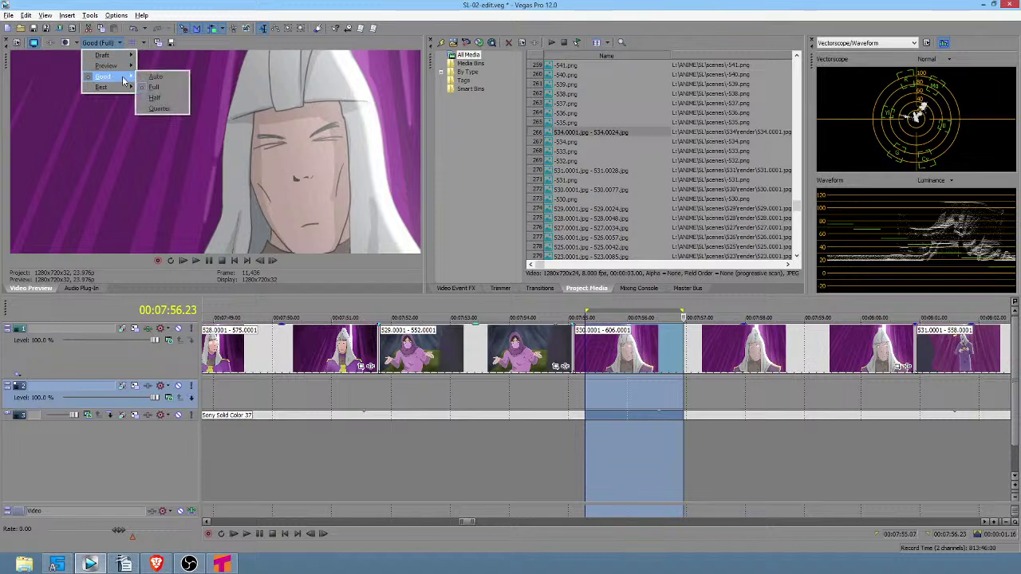
left_click(176, 99)
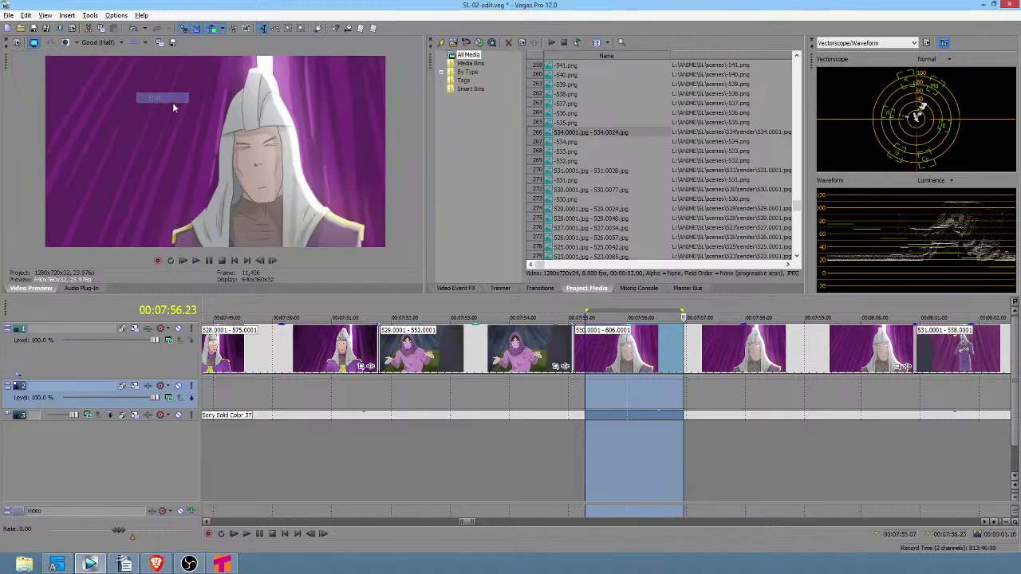
- Scrub the scene 530 clip through to its end to study the head movement, and return to scene 535 in Tahoma2D
left_click(578, 392)
left_click_drag(913, 391, 894, 355)
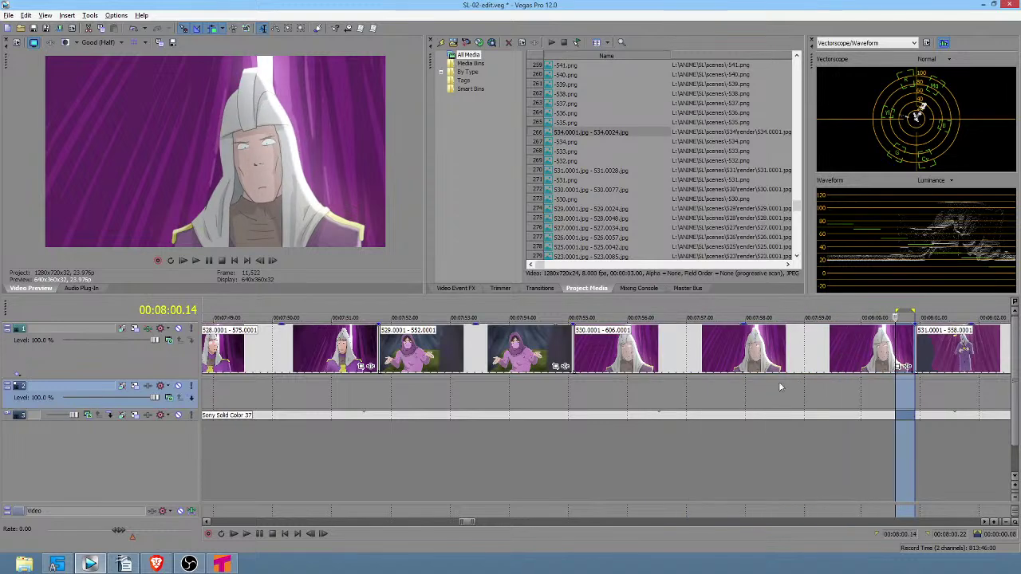
left_click(692, 386)
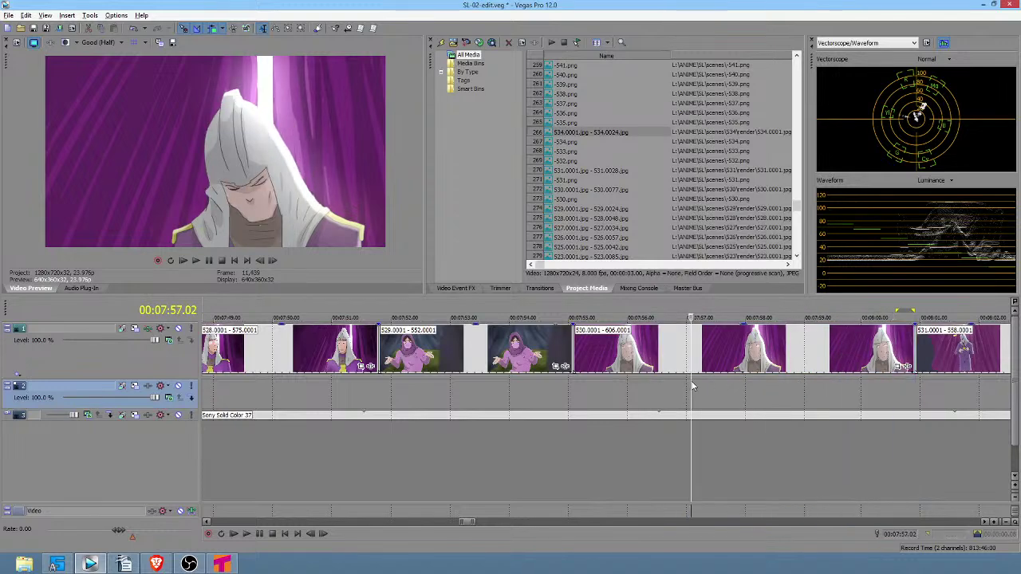
left_click(902, 388)
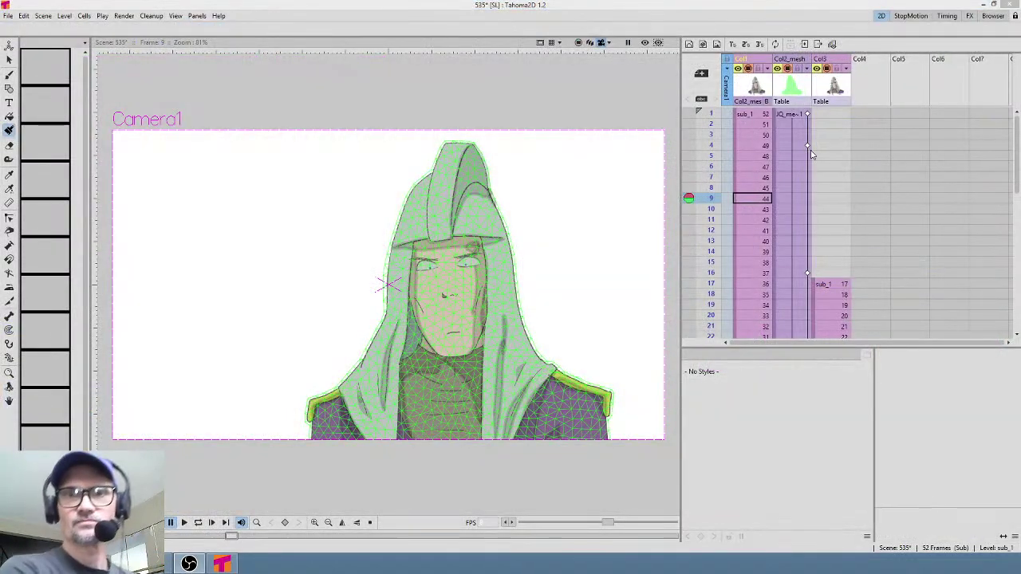
- Try removing Col3 and scrub the animation from frame 1 to 17 without it
left_click(829, 88)
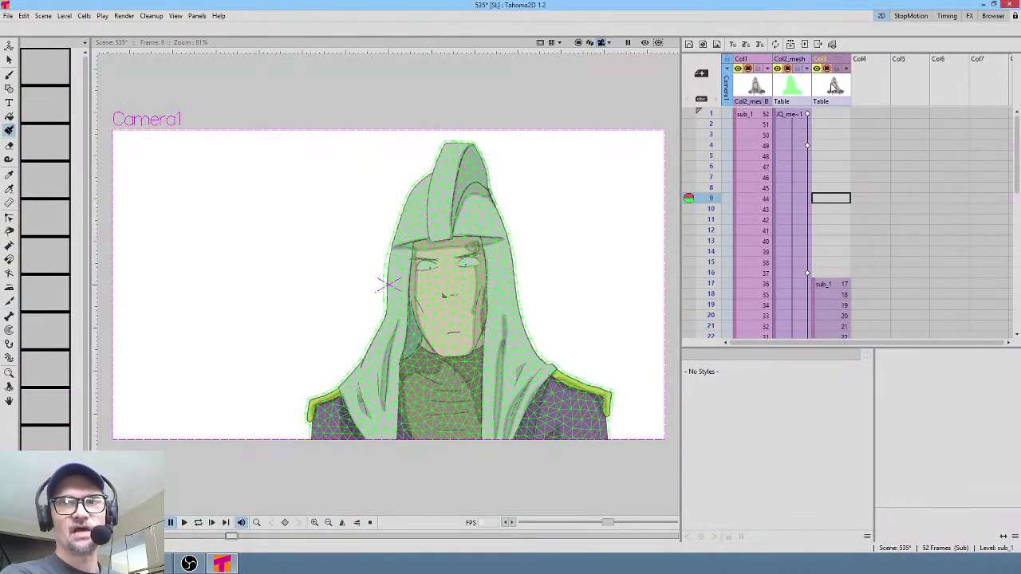
left_click(871, 89)
left_click(823, 88)
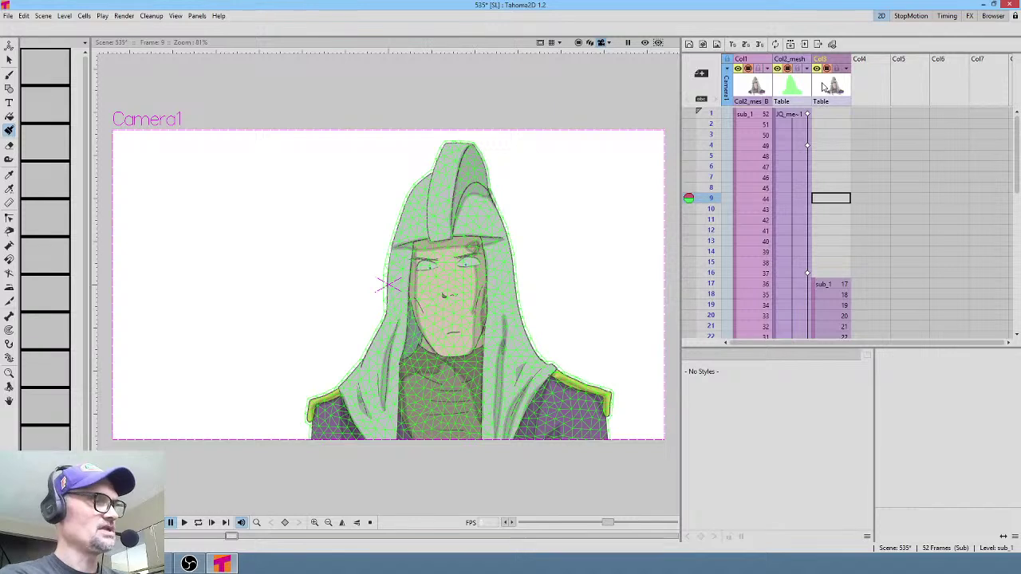
key("Delete")
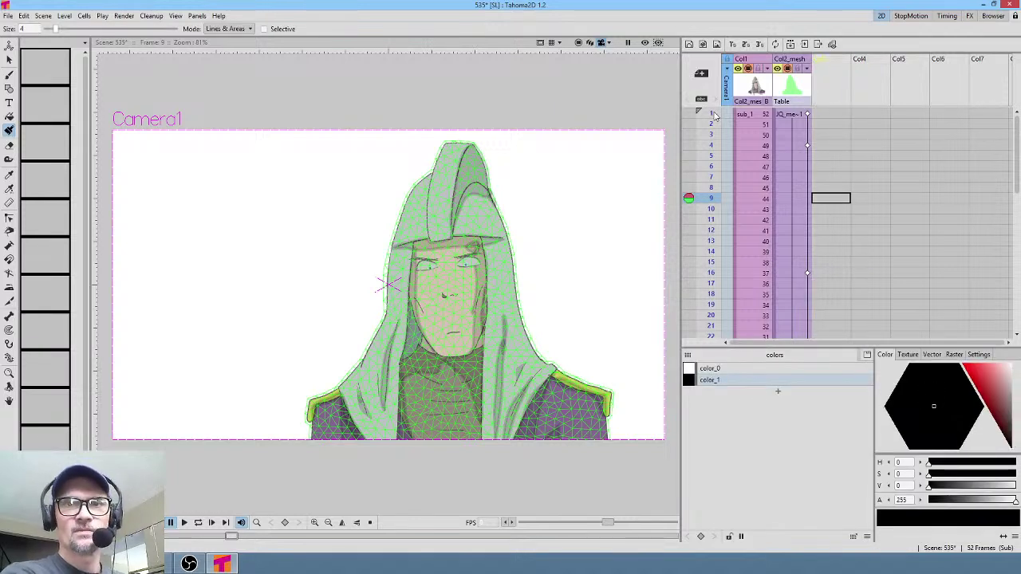
left_click_drag(715, 116, 698, 265)
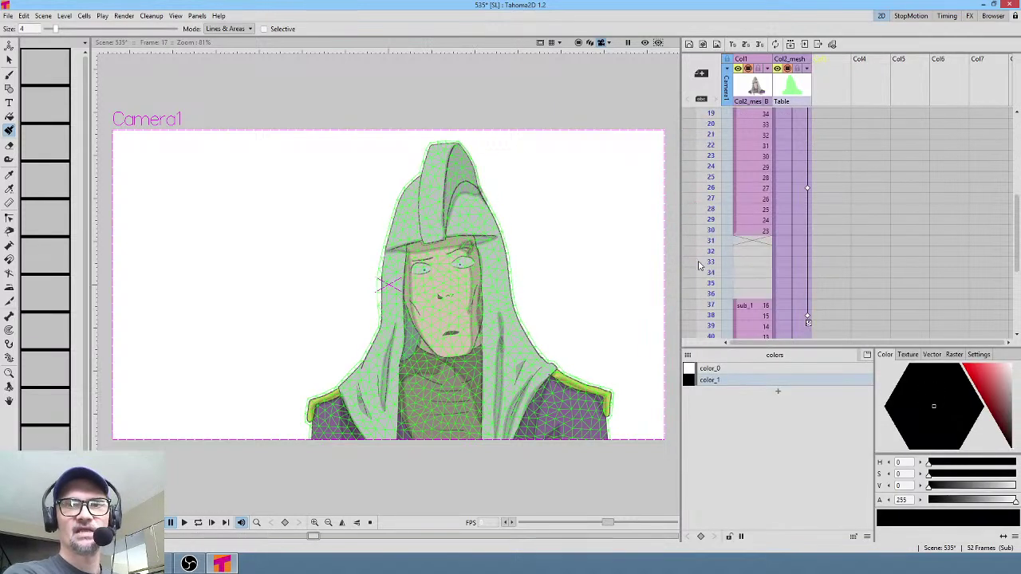
mouse_move(711, 201)
left_mouse_down()
mouse_move(711, 315)
mouse_move(712, 262)
mouse_move(739, 236)
mouse_move(742, 91)
left_mouse_up()
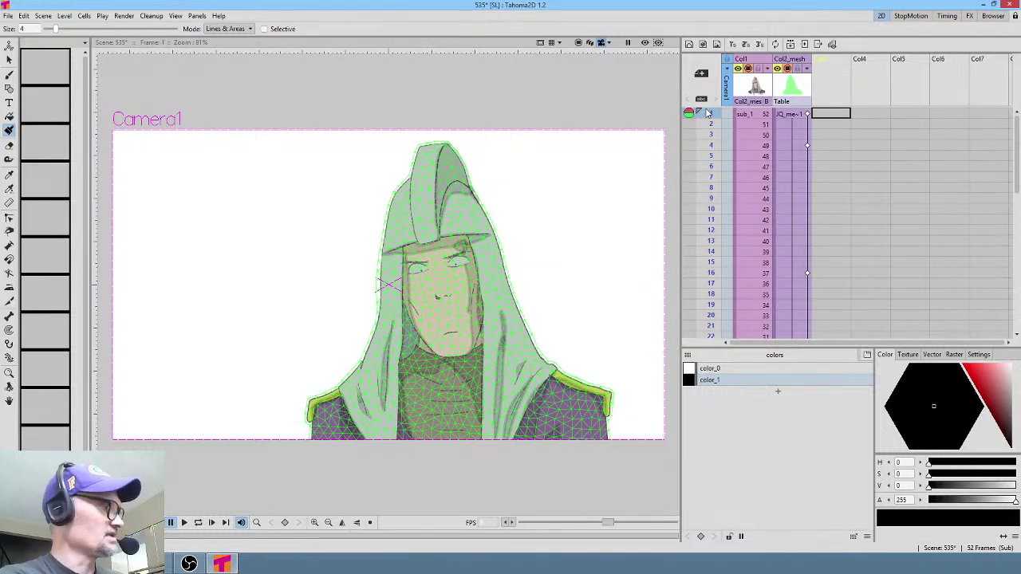
key("ctrl+z")
- Move Col3's six sub_1 exposures to start at frame 31 and check the animation around frame 26
scroll(836, 257, "down", 4)
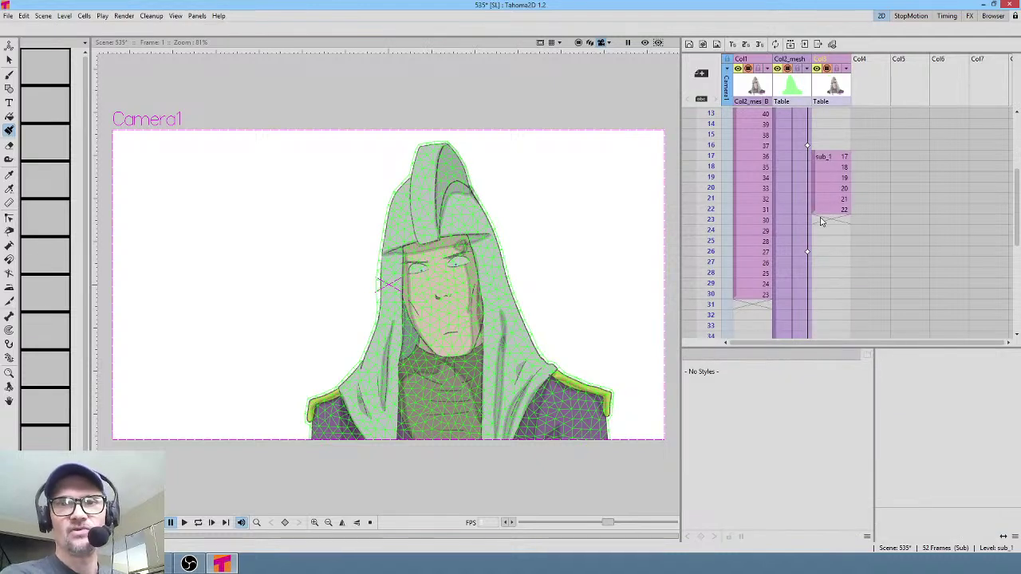
left_click_drag(815, 200, 826, 343)
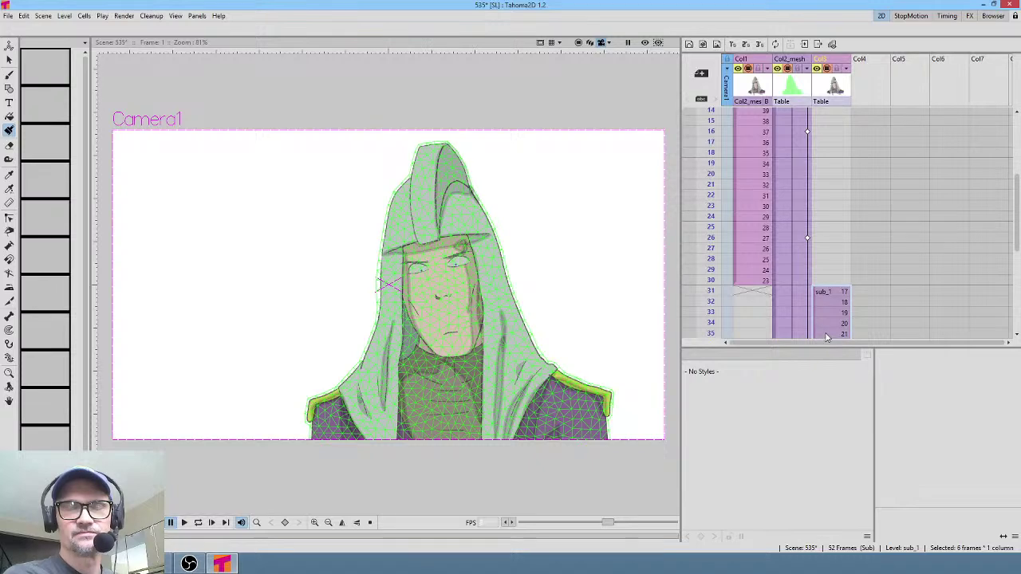
left_click(711, 239)
mouse_move(711, 247)
left_mouse_down()
mouse_move(711, 290)
mouse_move(711, 239)
left_mouse_up()
scroll(848, 177, "up", 5)
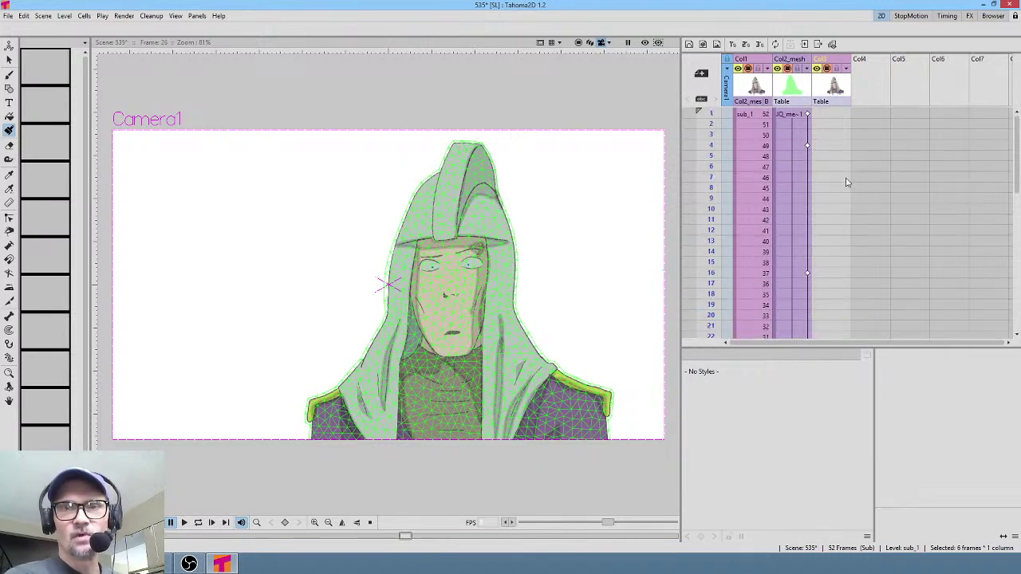
scroll(845, 182, "down", 5)
scroll(839, 181, "up", 5)
- Shift all of Col1's sub_1 exposures from frame 9 to the end down to start at frame 18
mouse_move(711, 116)
left_mouse_down()
mouse_move(719, 206)
mouse_move(724, 199)
left_mouse_up()
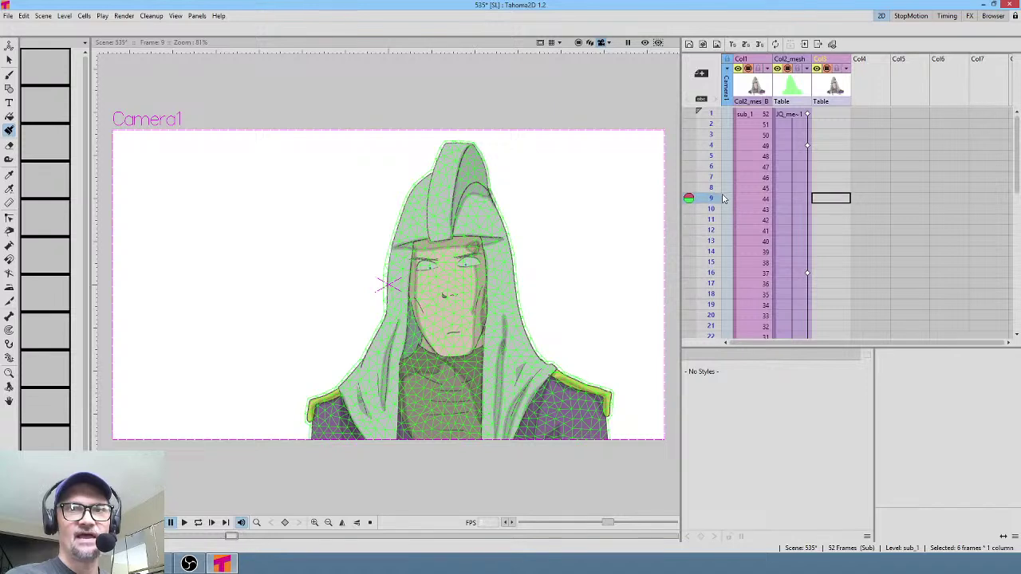
left_click(764, 199)
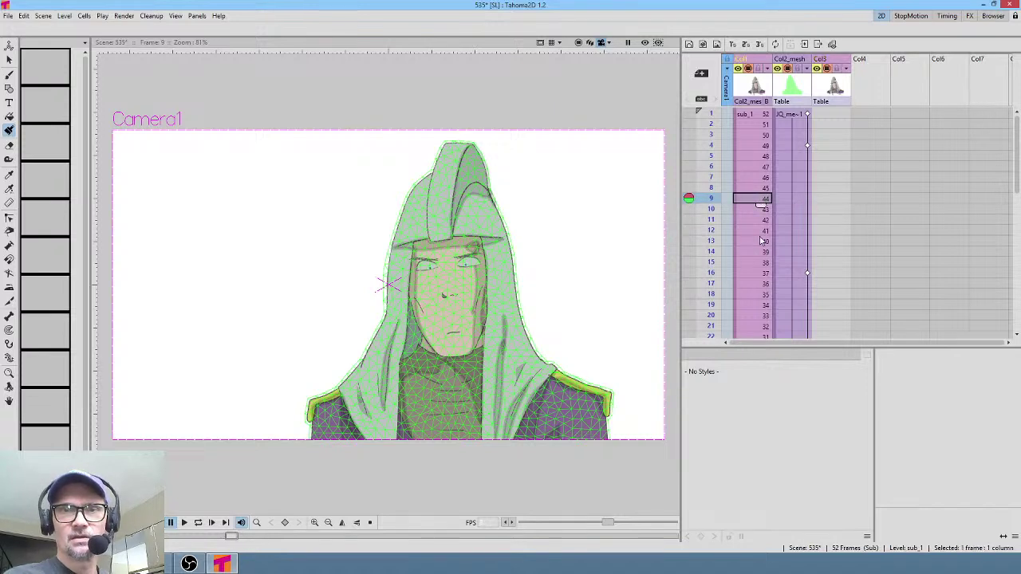
scroll(761, 239, "down", 10)
left_click(761, 146, "shift")
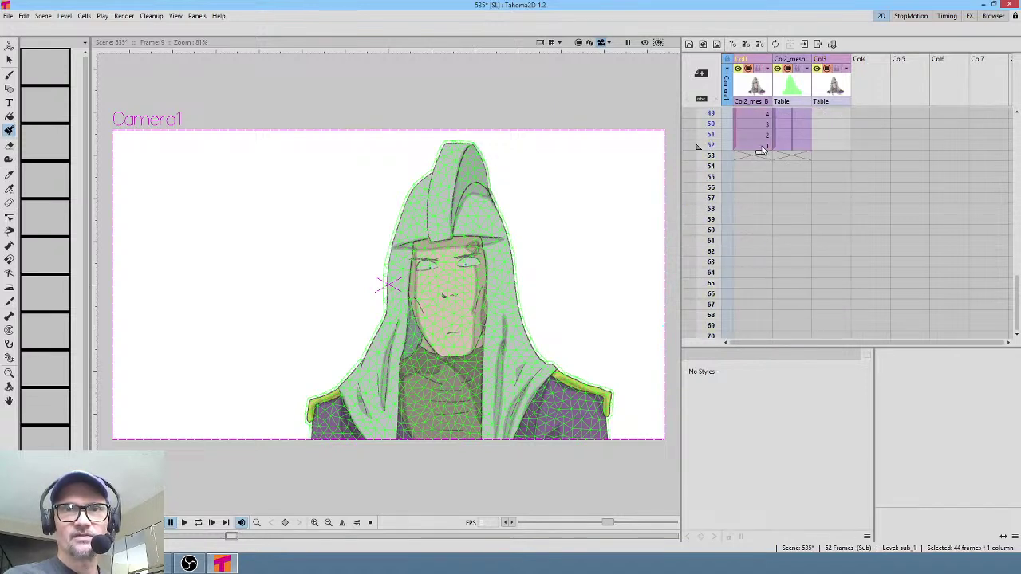
scroll(749, 200, "up", 10)
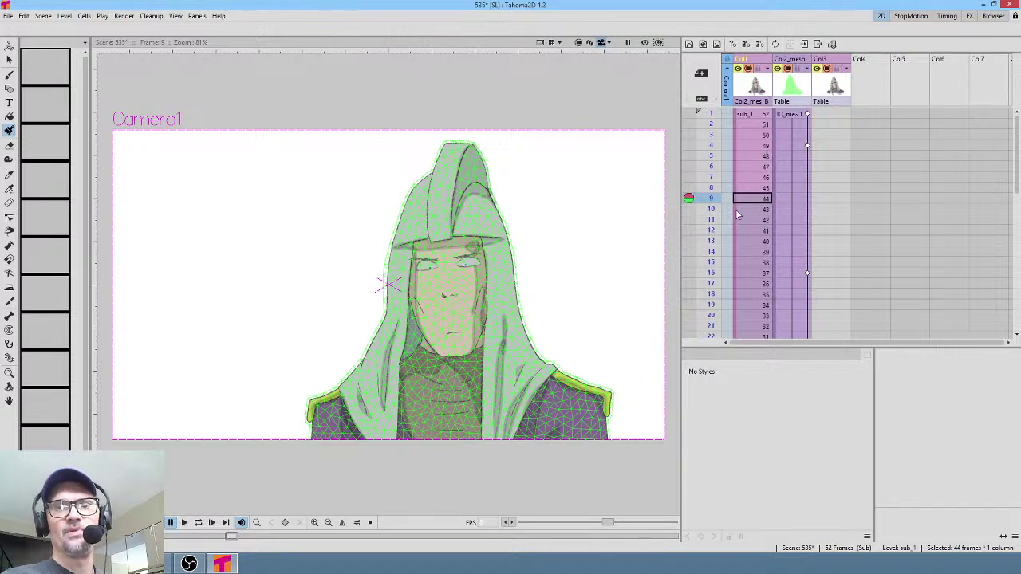
left_click_drag(735, 215, 754, 313)
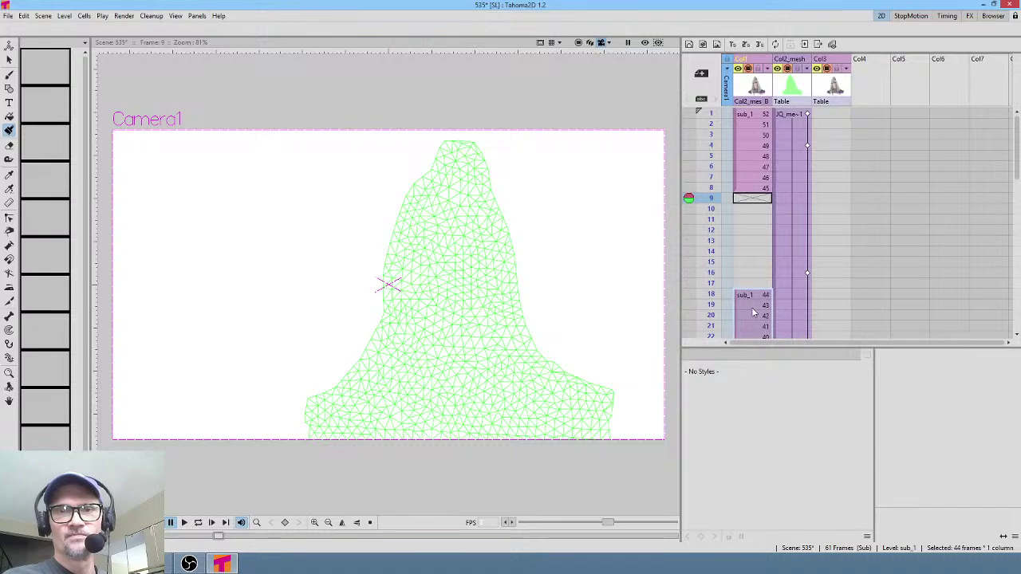
- Delete the Col2_mesh column's keyframes at frames 16, 26 and 38
left_click(809, 274)
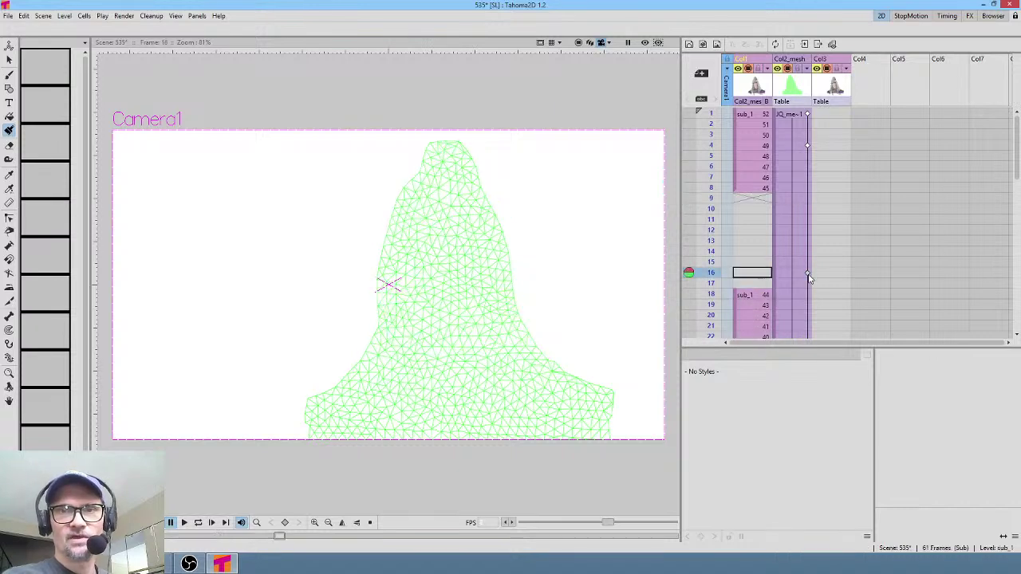
scroll(800, 257, "down", 6)
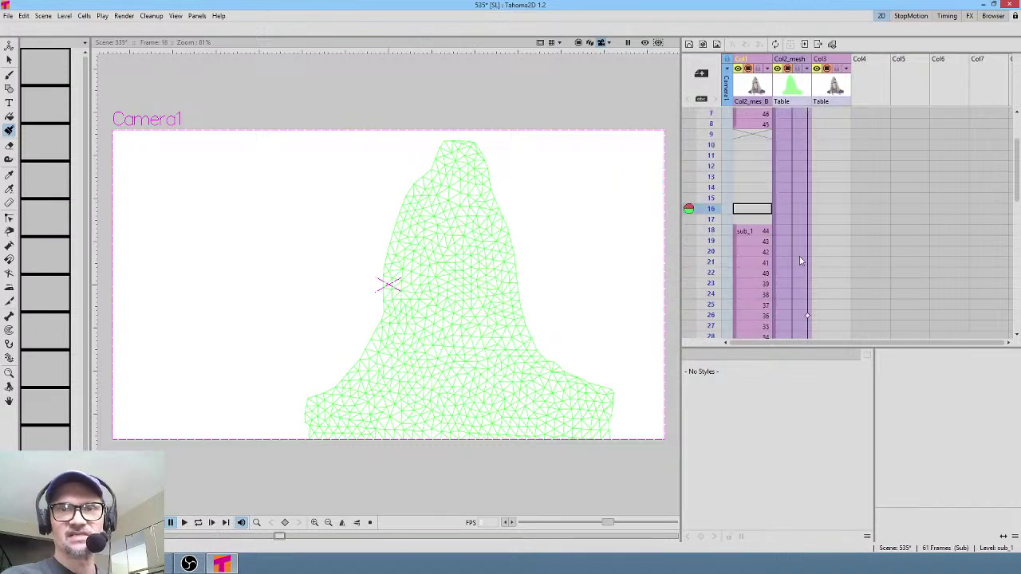
left_click(806, 190)
left_click(807, 316)
scroll(824, 298, "down", 6)
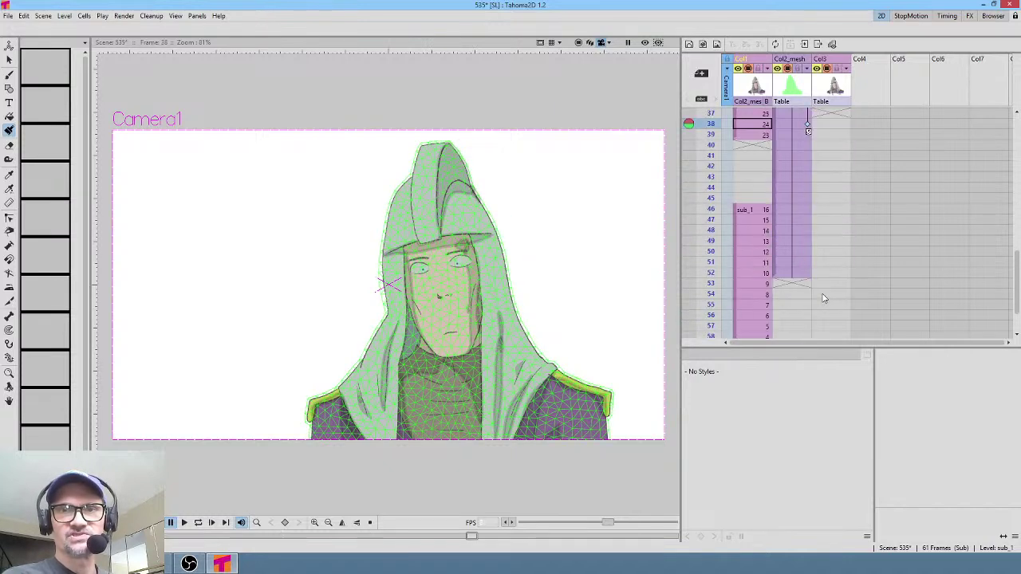
scroll(826, 254, "up", 12)
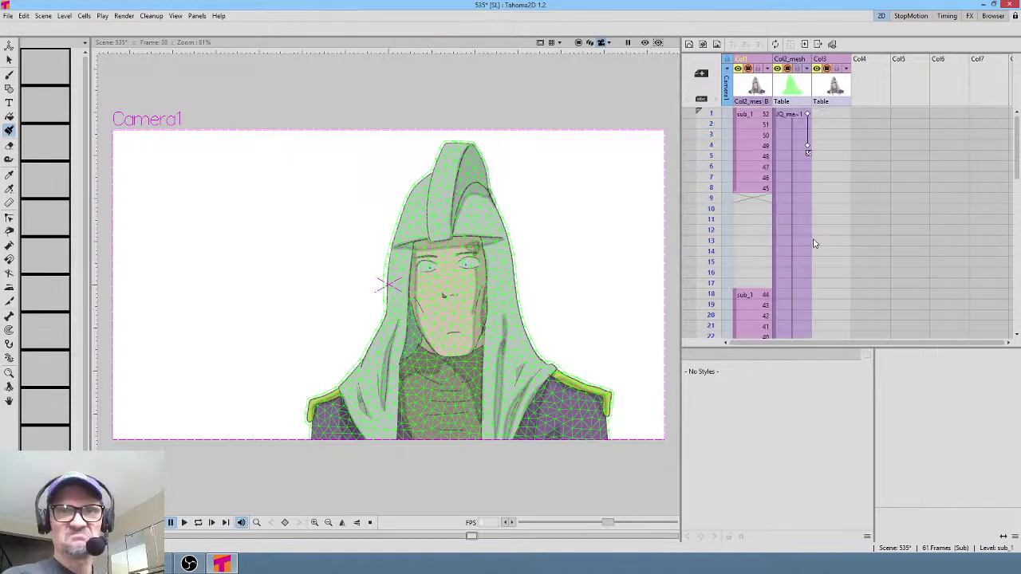
- Delete the Col2_mesh exposures from frame 9 through frame 52
left_click(795, 198)
scroll(800, 223, "down", 6)
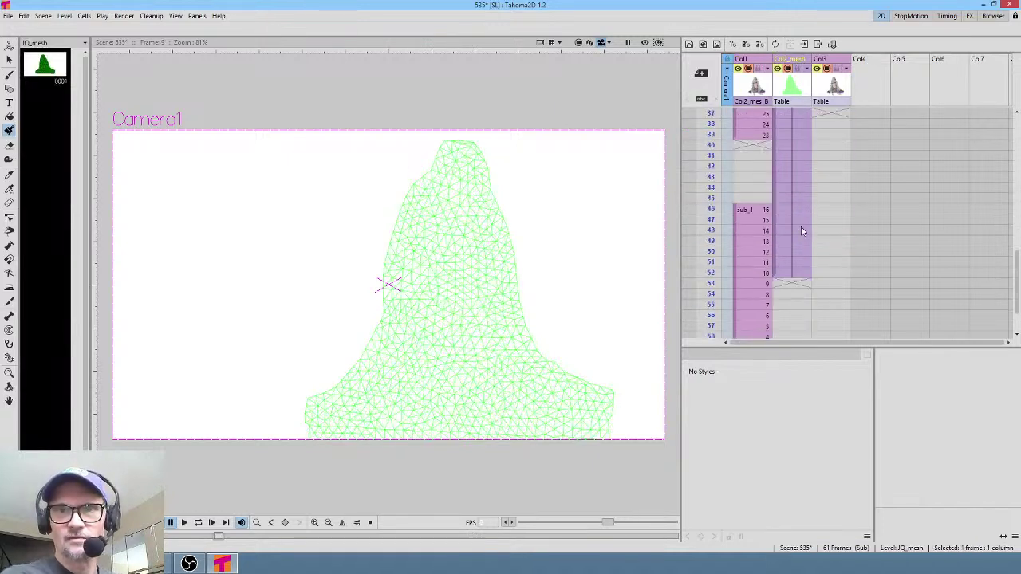
left_click_drag(795, 275, 799, 277)
key("Delete")
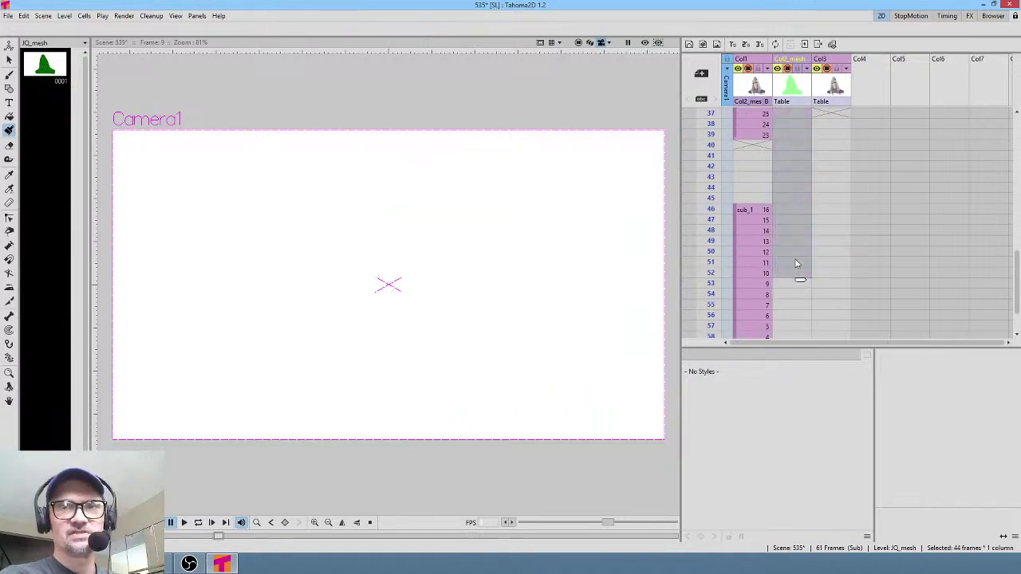
scroll(796, 264, "up", 12)
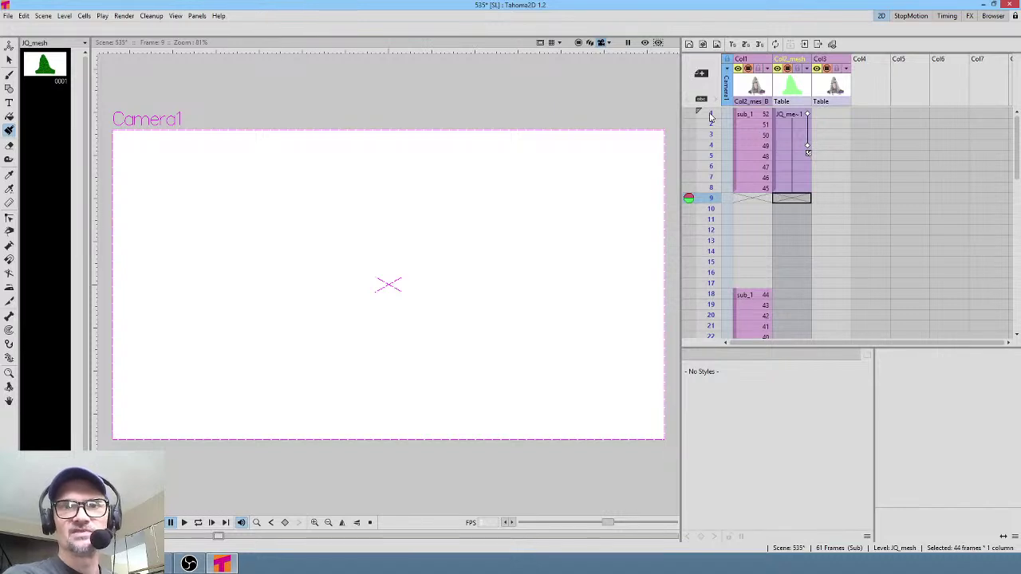
- Scrub the mesh motion over frames 1 to 4 and display its skeleton with the Plastic tool
mouse_move(710, 117)
left_mouse_down()
mouse_move(711, 145)
mouse_move(718, 109)
left_mouse_up()
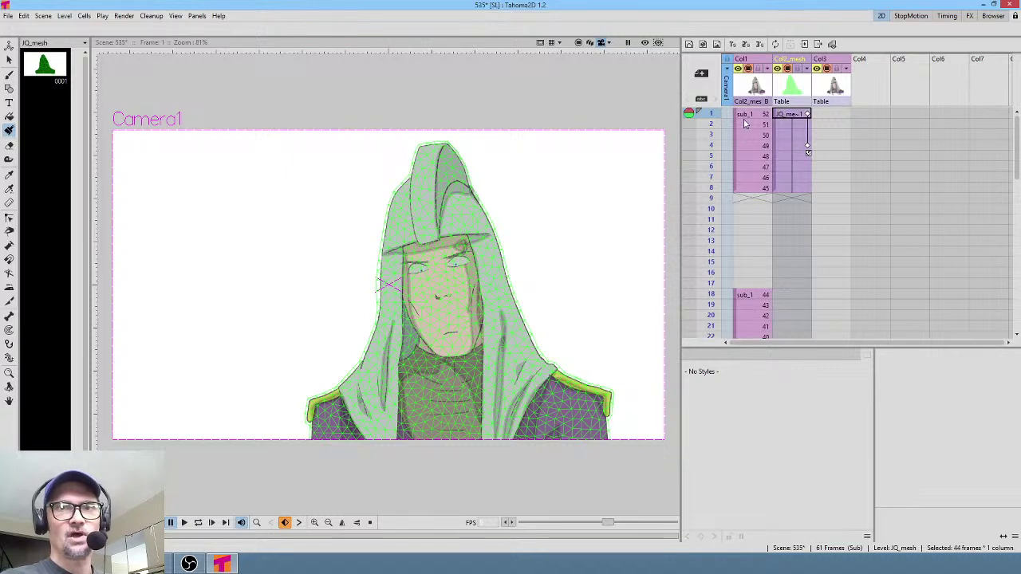
mouse_move(710, 137)
left_mouse_down()
mouse_move(710, 126)
mouse_move(714, 165)
left_mouse_up()
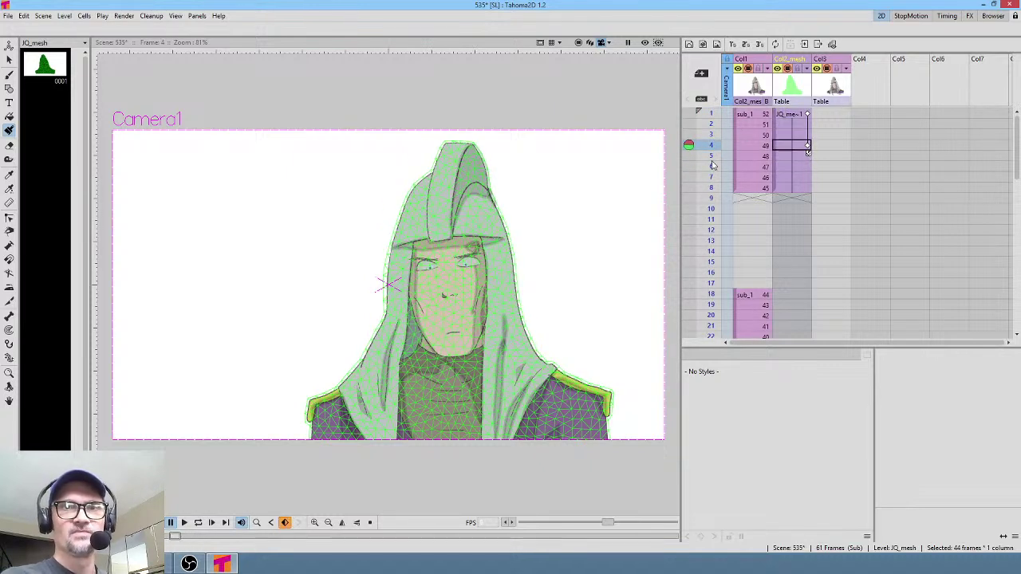
left_click(9, 358)
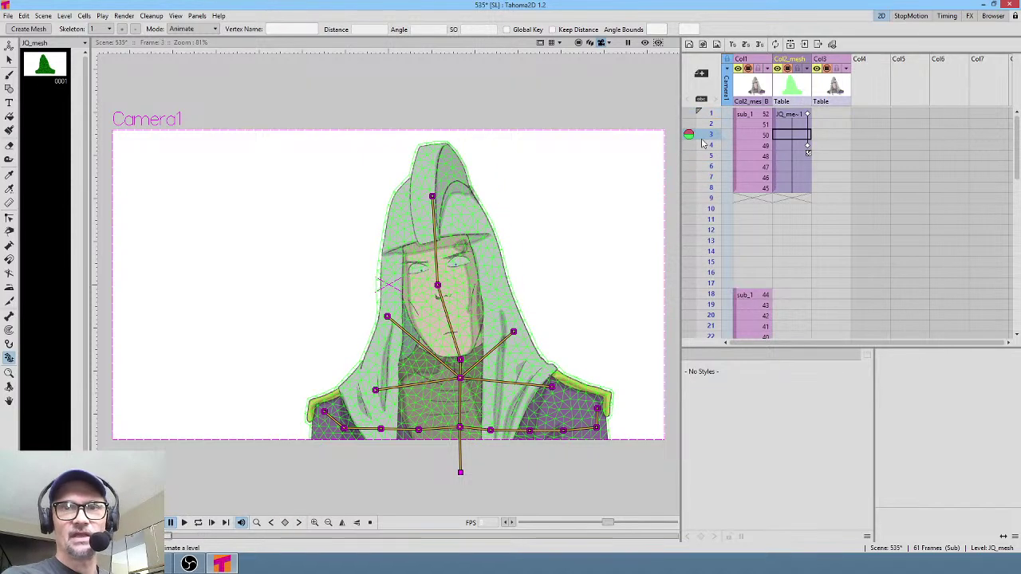
- Move Col3's six sub_1 exposures up to start at frame 9
scroll(822, 206, "down", 4)
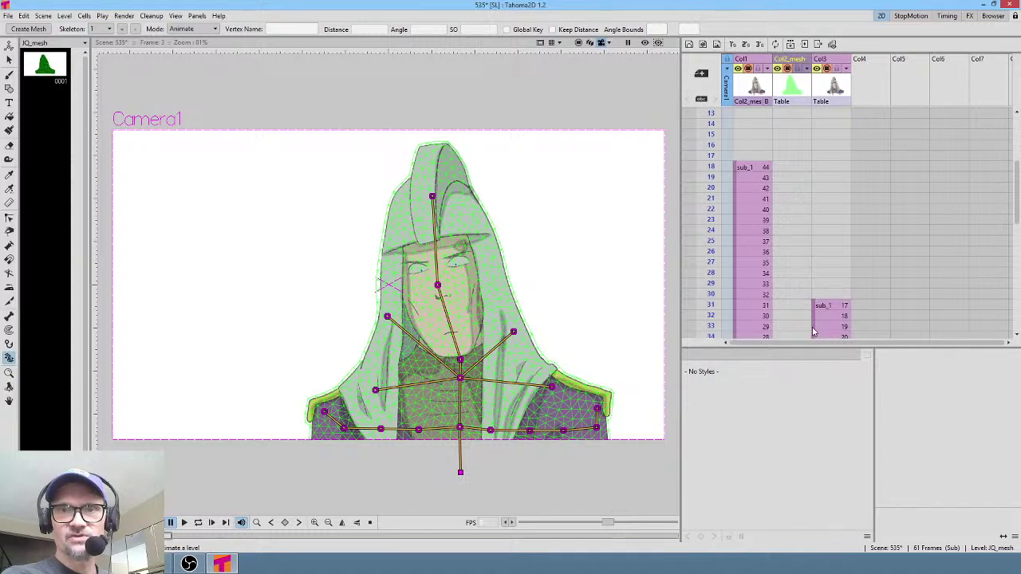
left_click_drag(813, 331, 815, 234)
left_click(816, 210)
- Scrub the opening frames and move Col1's block of 22 sub_1 exposures, cells 44 to 23, down to start at frame 20
left_click(711, 118)
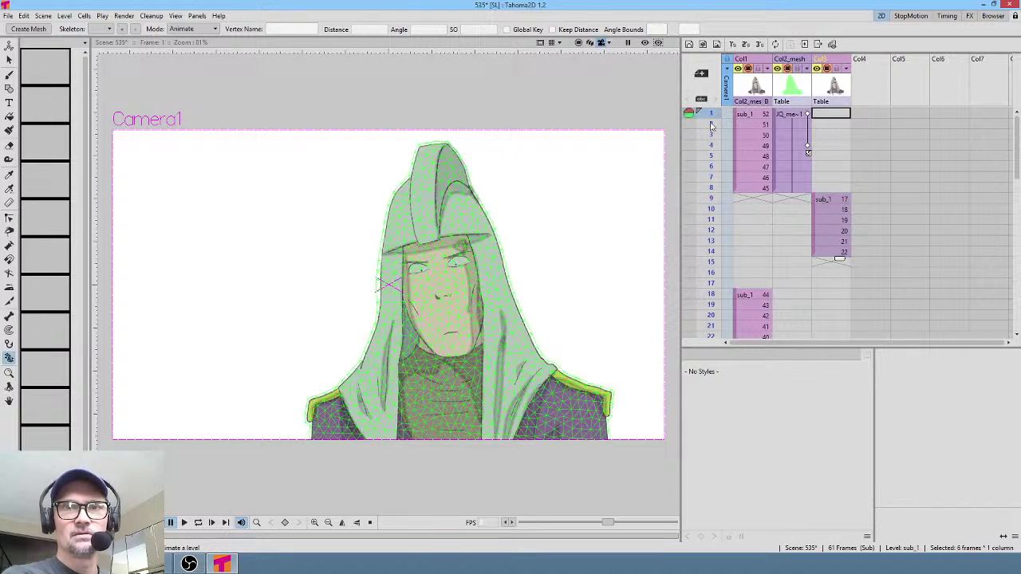
mouse_move(711, 126)
left_mouse_down()
mouse_move(715, 300)
mouse_move(713, 198)
mouse_move(738, 159)
mouse_move(745, 280)
mouse_move(749, 209)
left_mouse_up()
scroll(805, 263, "down", 4)
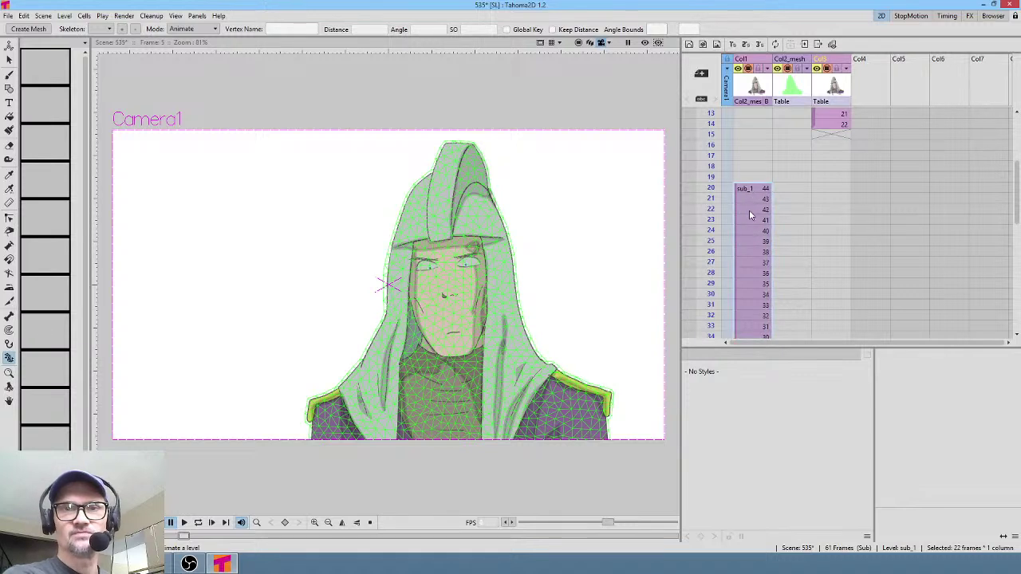
scroll(765, 215, "down", 4)
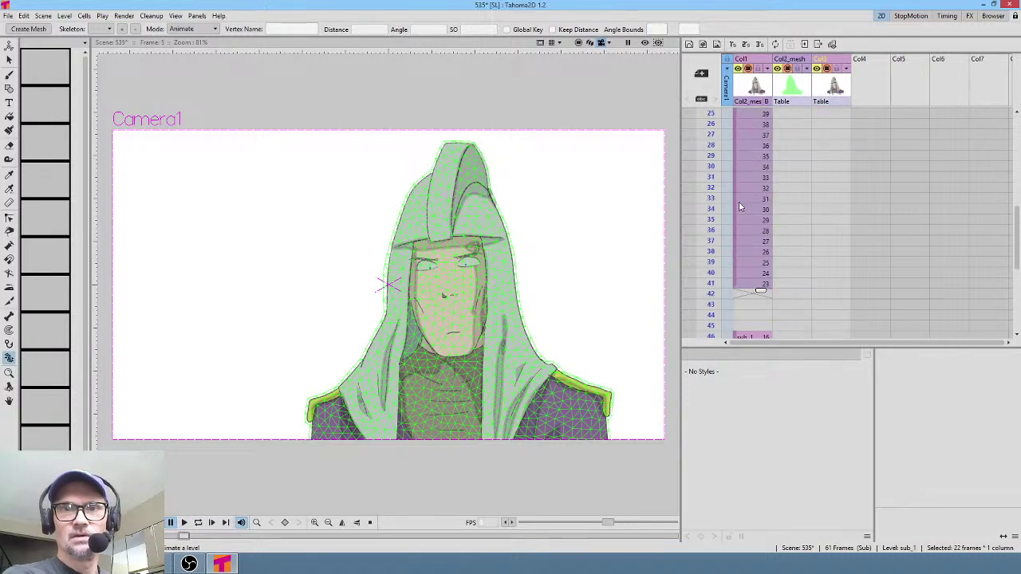
scroll(764, 224, "down", 2)
scroll(773, 224, "up", 10)
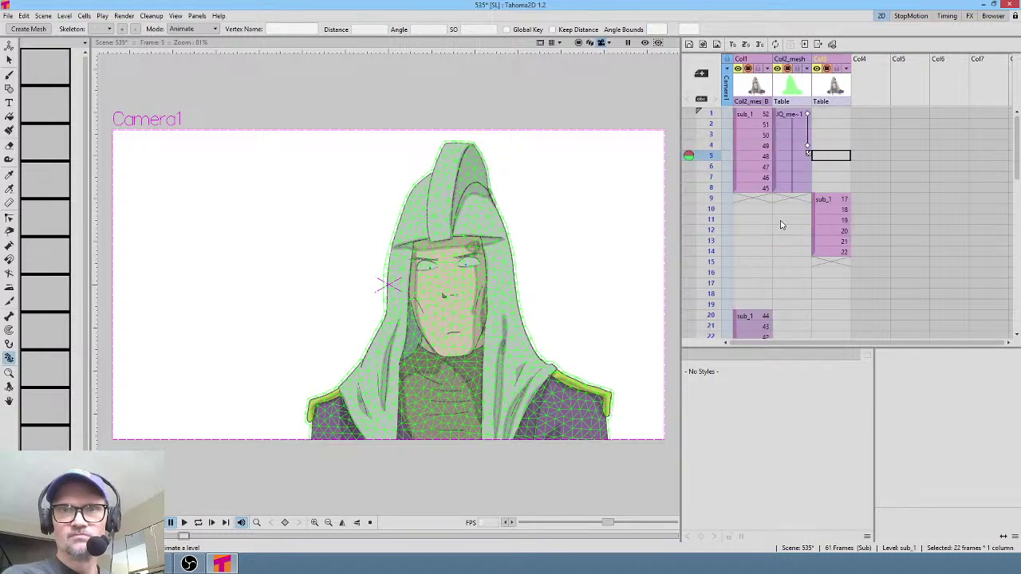
- Move Col1's block of 22 sub_1 exposures, cells 44 to 23, into Col5 starting at frame 25
scroll(786, 291, "down", 6)
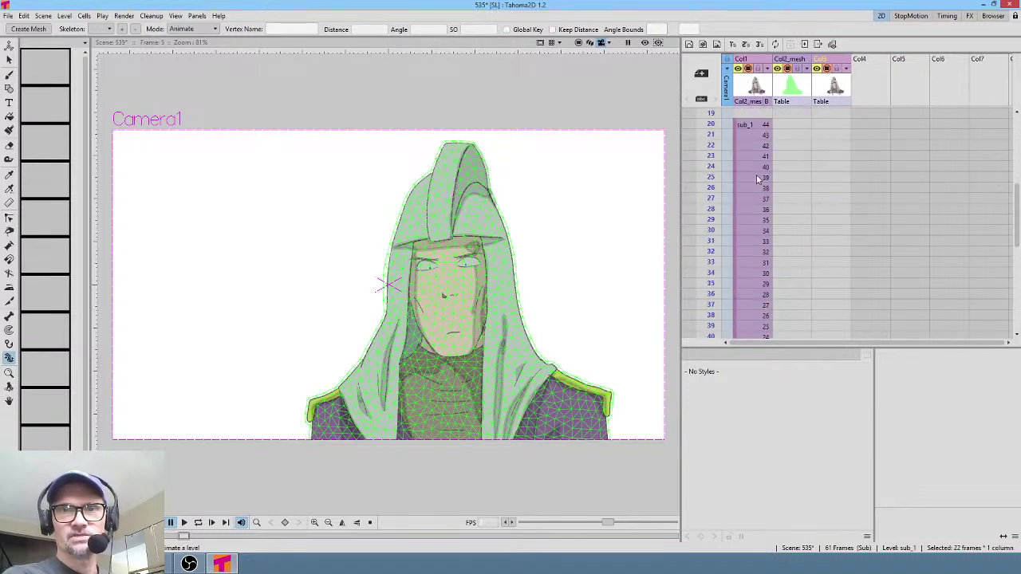
key("ctrl+z")
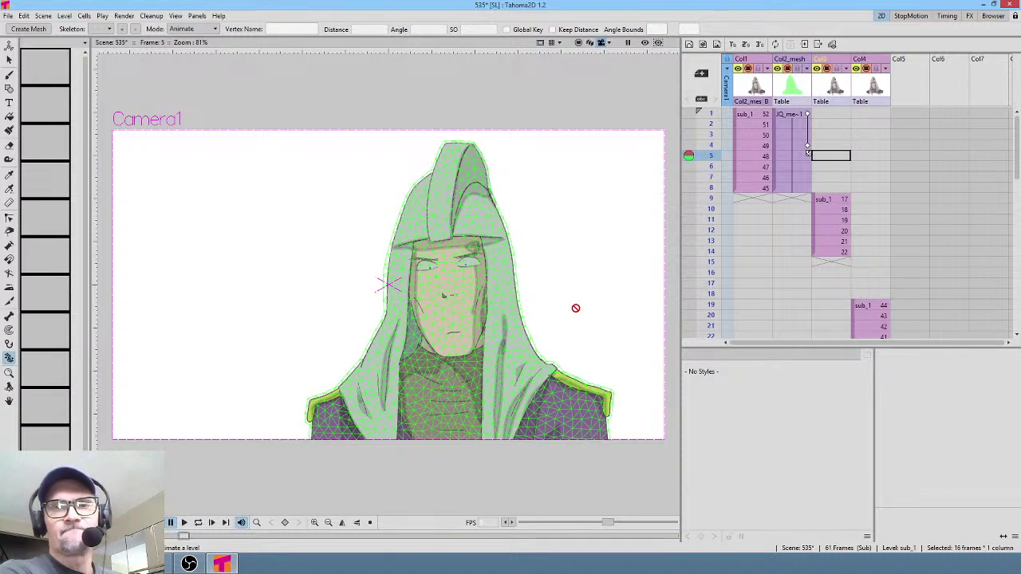
mouse_move(708, 117)
left_mouse_down()
mouse_move(704, 235)
mouse_move(708, 190)
left_mouse_up()
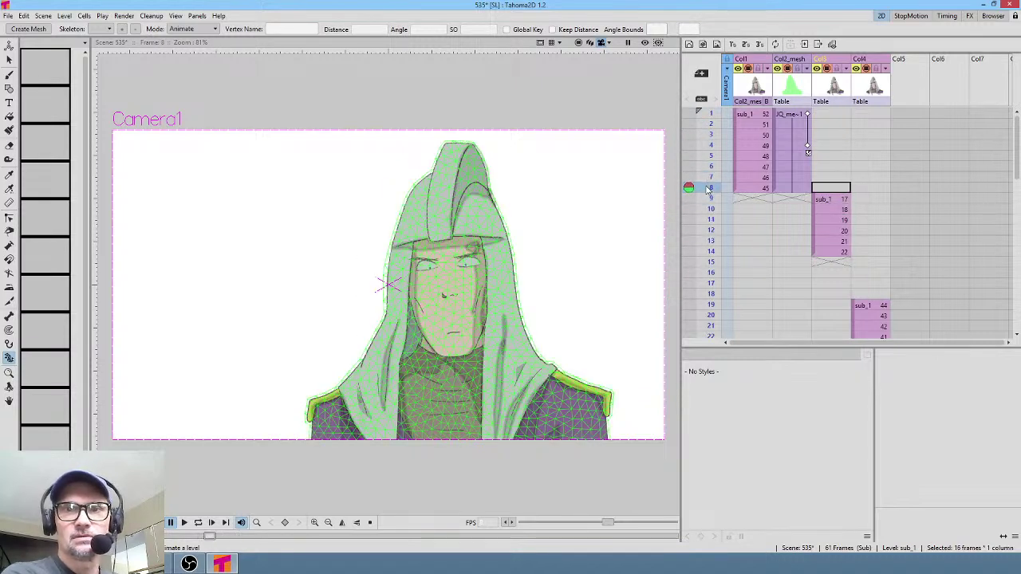
scroll(900, 239, "down", 4)
left_click_drag(852, 217, 909, 285)
scroll(901, 197, "up", 4)
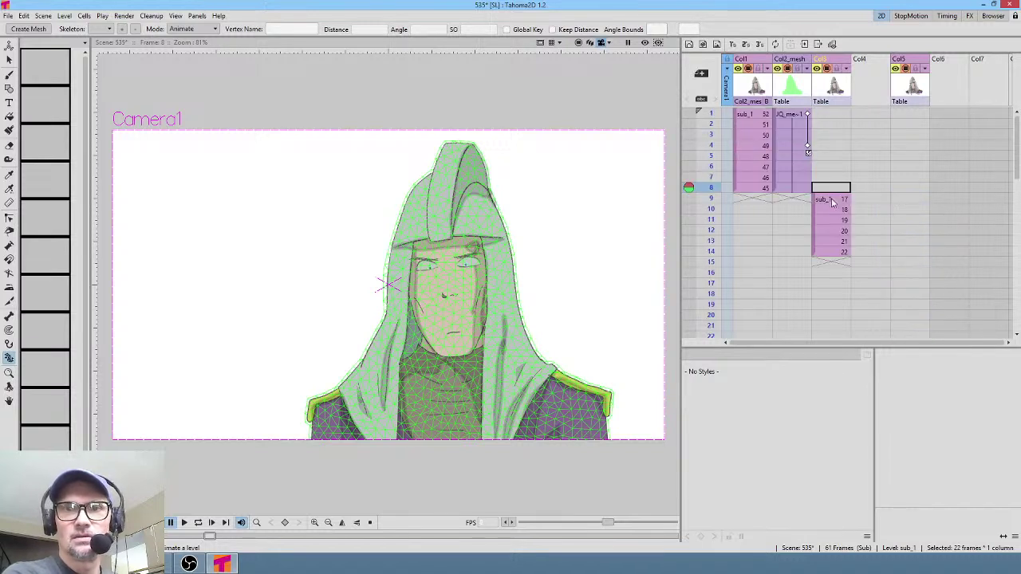
- Move Col3's block of 16 sub_1 exposures, cells 16 to 1, into Col6 starting at frame 47
scroll(897, 203, "down", 15)
scroll(889, 209, "up", 7)
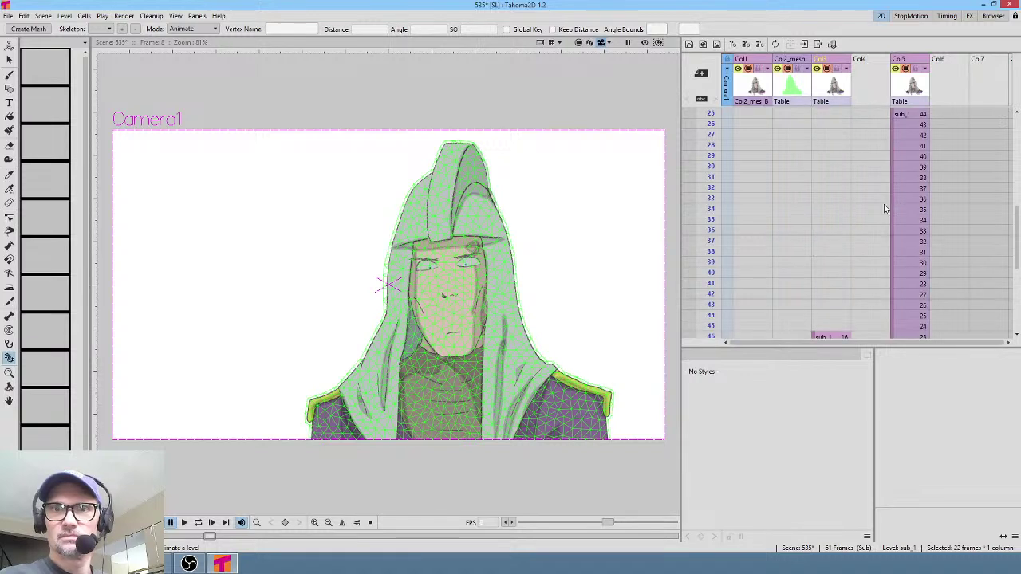
scroll(802, 215, "down", 5)
left_click(814, 211)
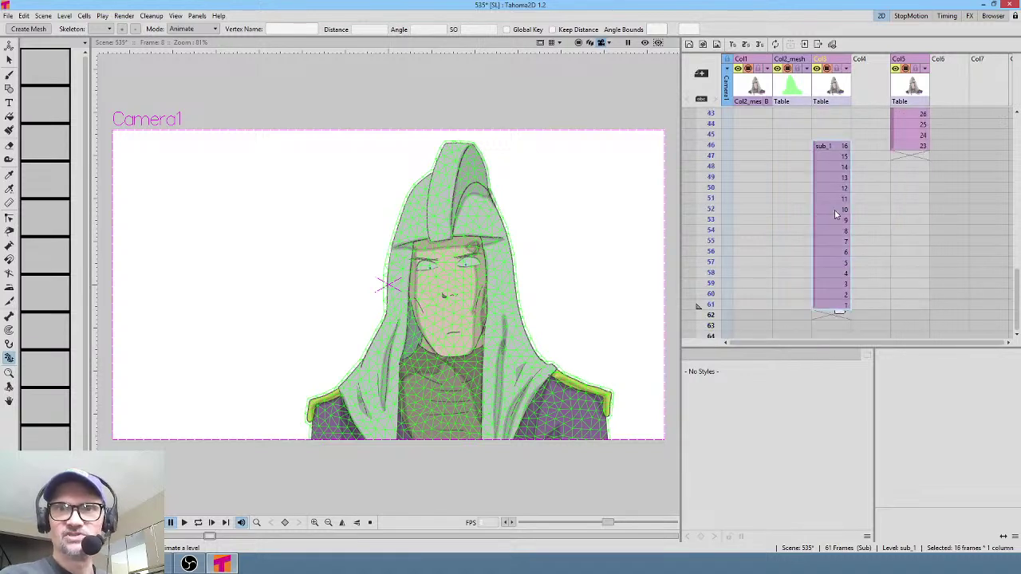
left_click_drag(834, 209, 955, 220)
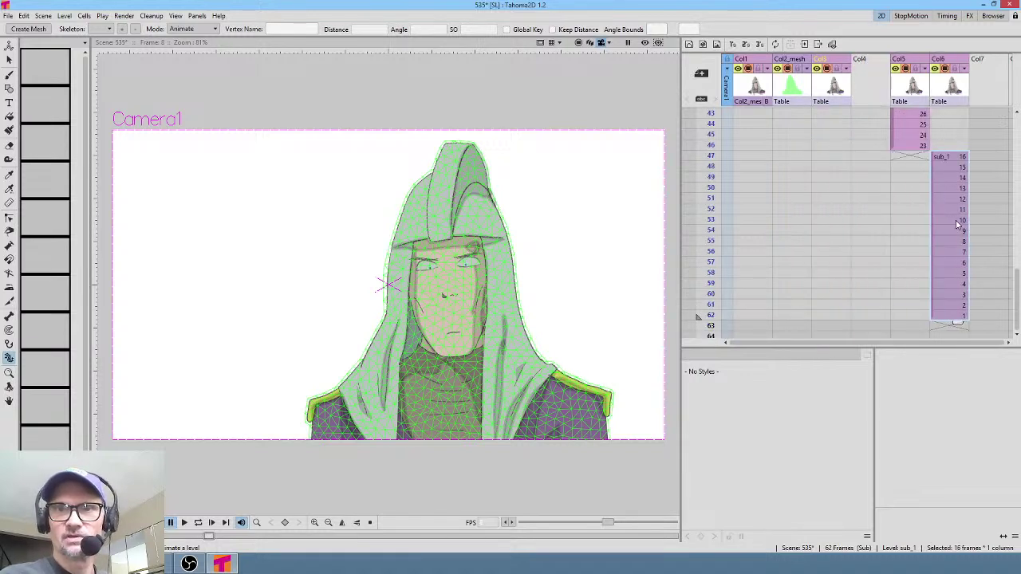
- Insert two blank columns at Col4, ahead of the two relocated sub_1 blocks
left_click(873, 95)
scroll(872, 95, "up", 7)
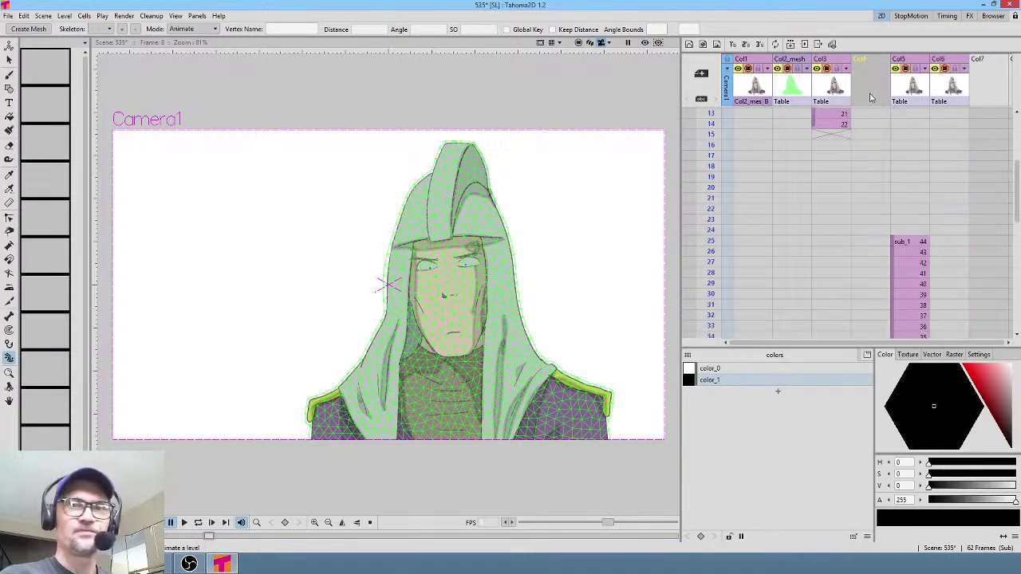
key("Insert")
key("Insert")
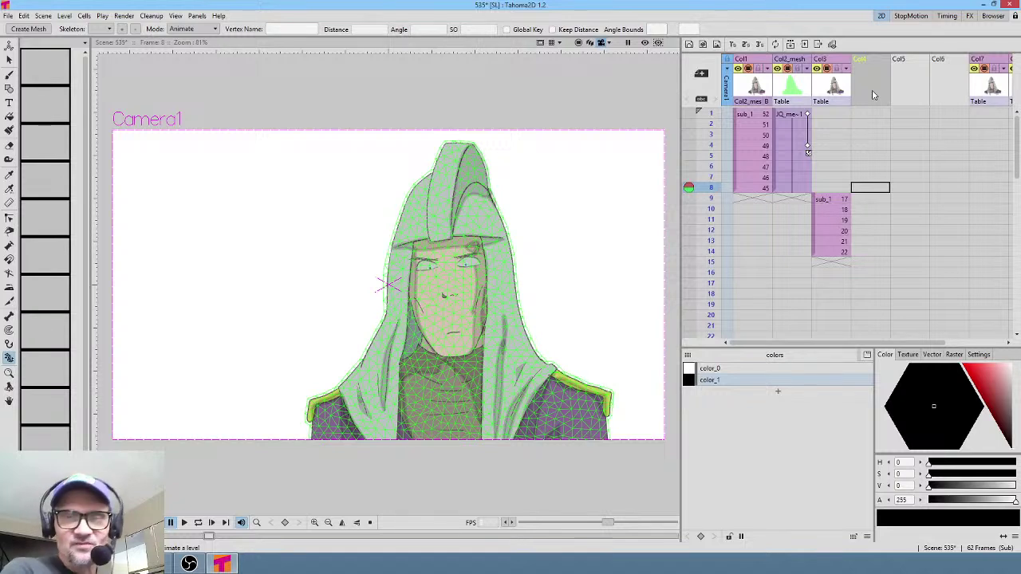
- Copy the Col1 and Col2_mesh exposures of frames 1 to 8 and paste them starting at frame 16
left_click(714, 114)
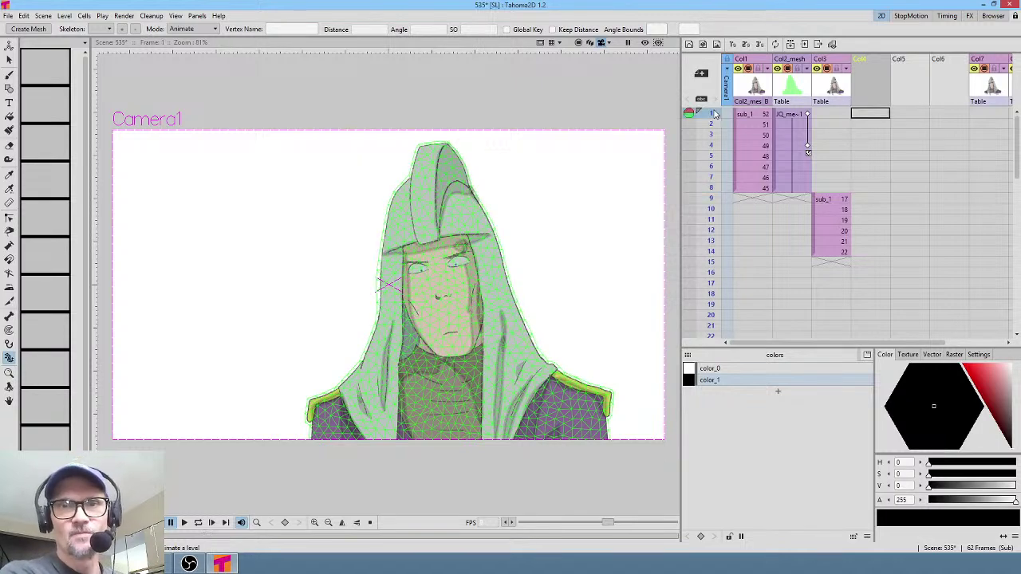
left_click_drag(714, 114, 717, 252)
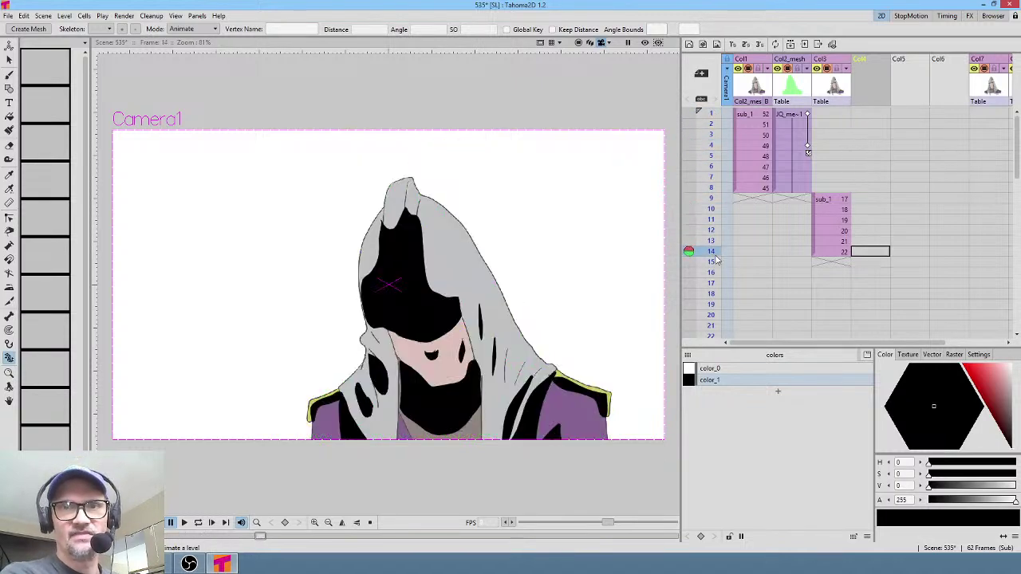
left_click(741, 114)
left_click(796, 189, "shift")
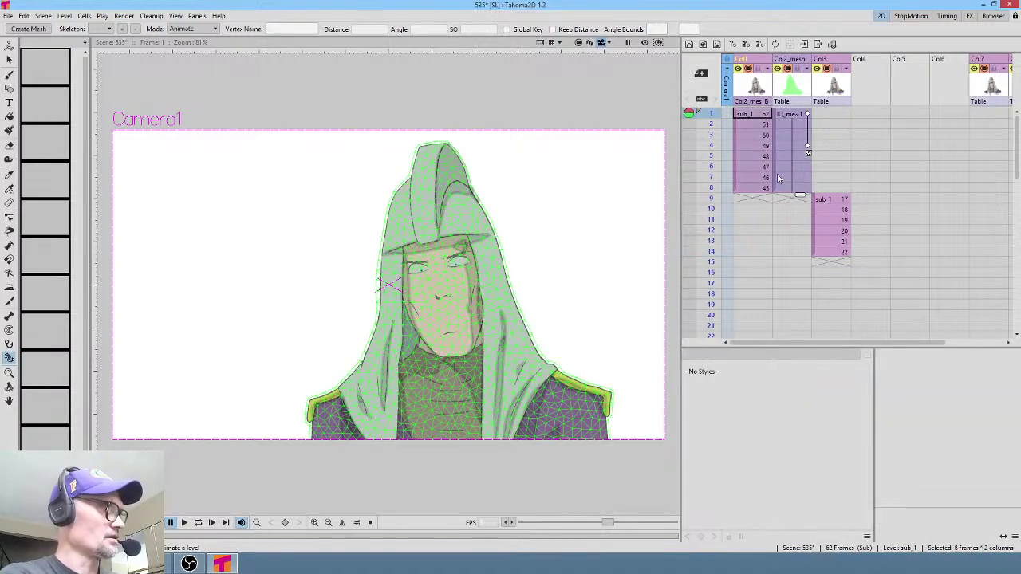
left_click(754, 266)
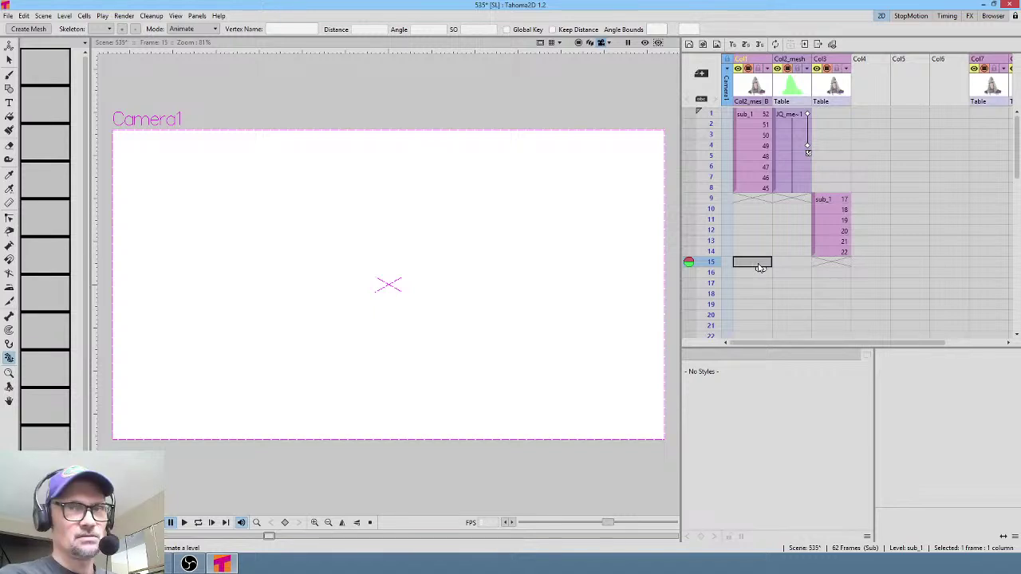
left_click(750, 115)
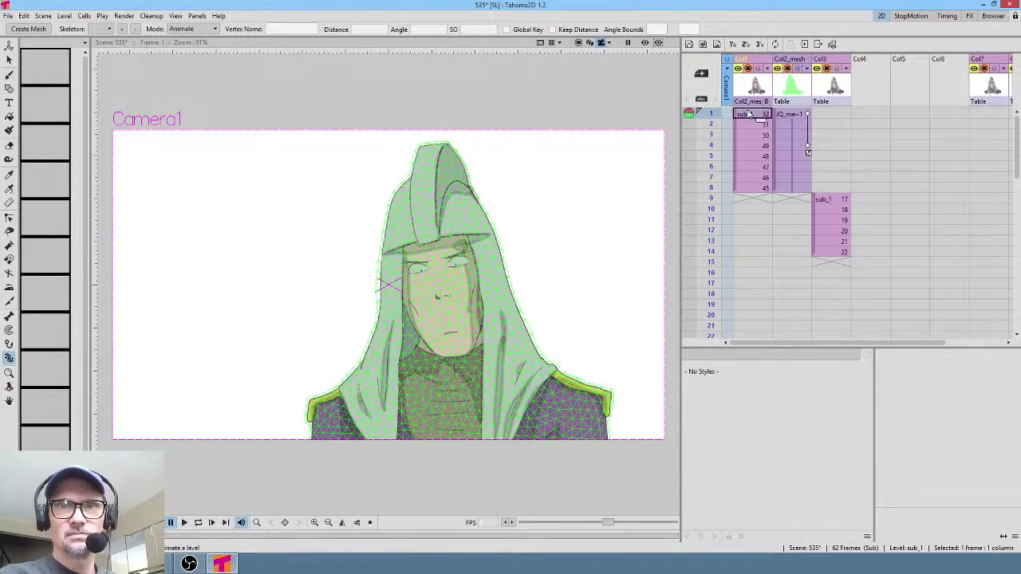
left_click(790, 192, "shift")
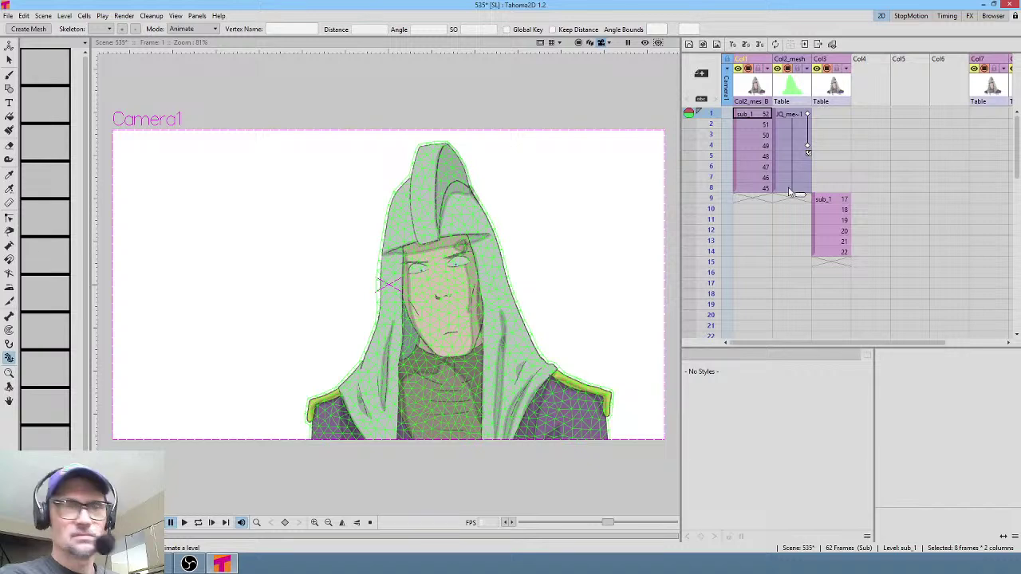
left_click(748, 274)
key("ctrl+v")
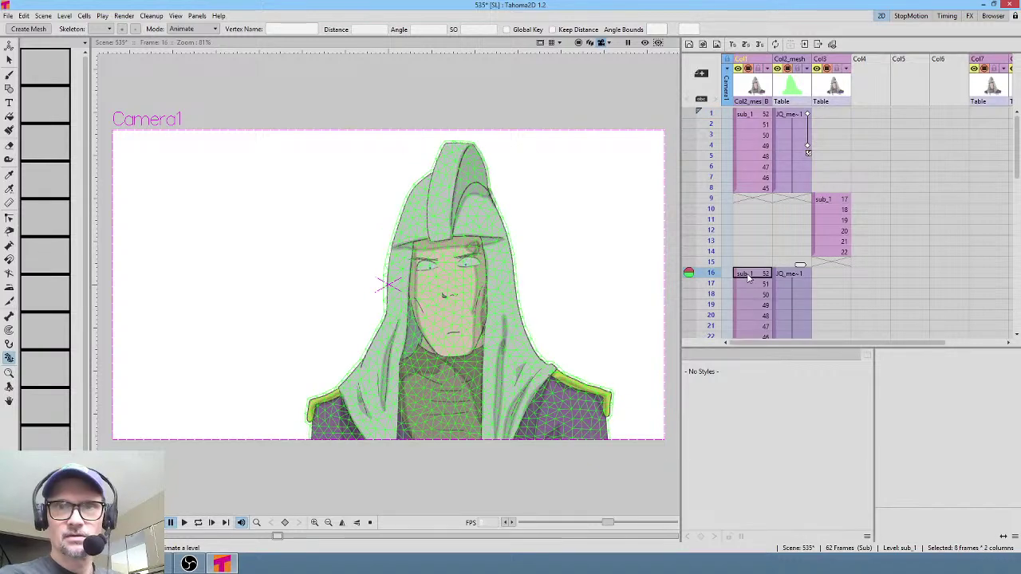
- Copy Col2_mesh's frame 4 keyframe to frame 16 and its frame 1 keyframe to frame 20
mouse_move(705, 148)
left_mouse_down()
mouse_move(714, 285)
mouse_move(715, 209)
left_mouse_up()
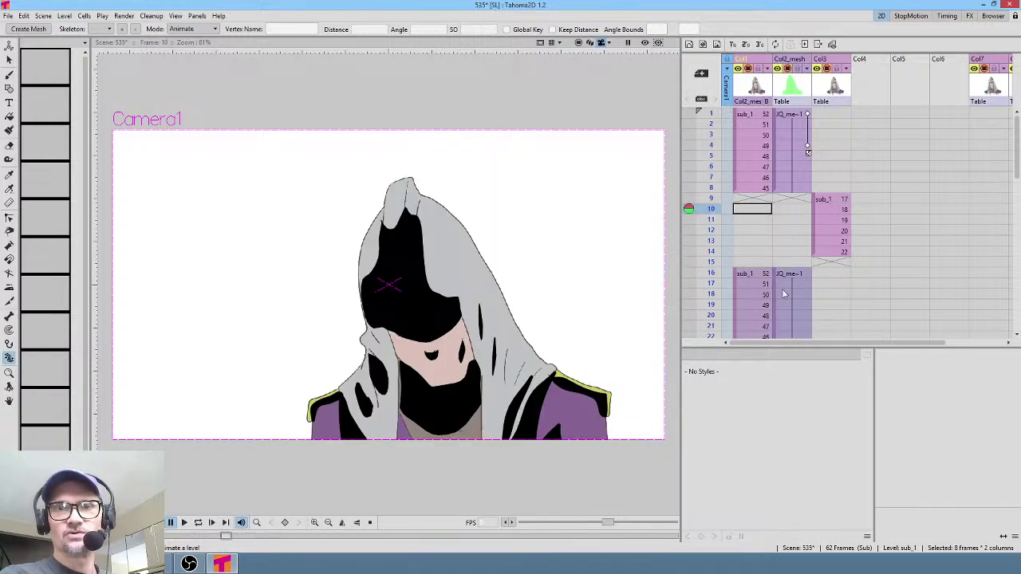
scroll(797, 282, "down", 5)
scroll(797, 279, "up", 5)
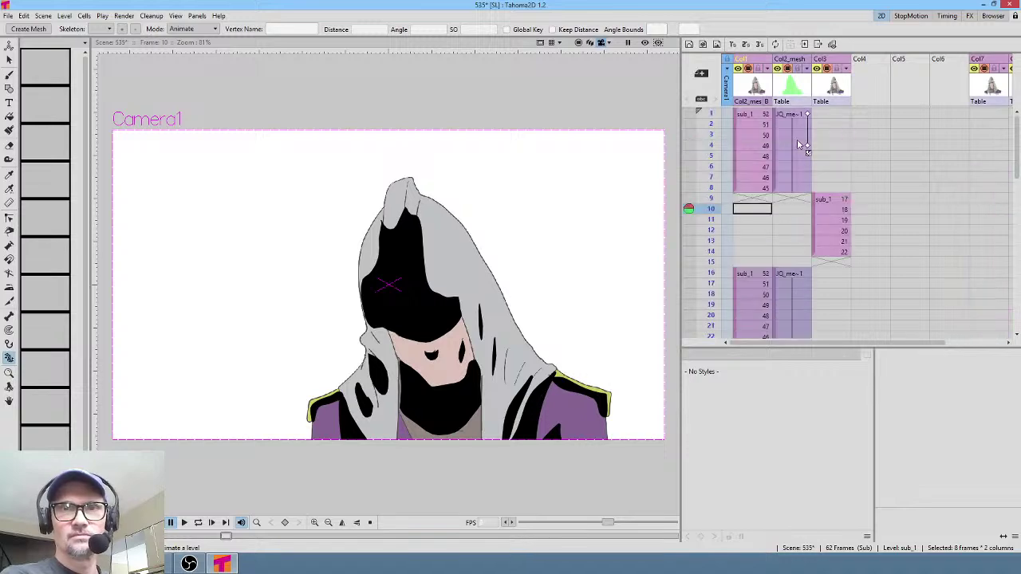
mouse_move(711, 157)
left_mouse_down()
mouse_move(713, 117)
mouse_move(711, 145)
left_mouse_up()
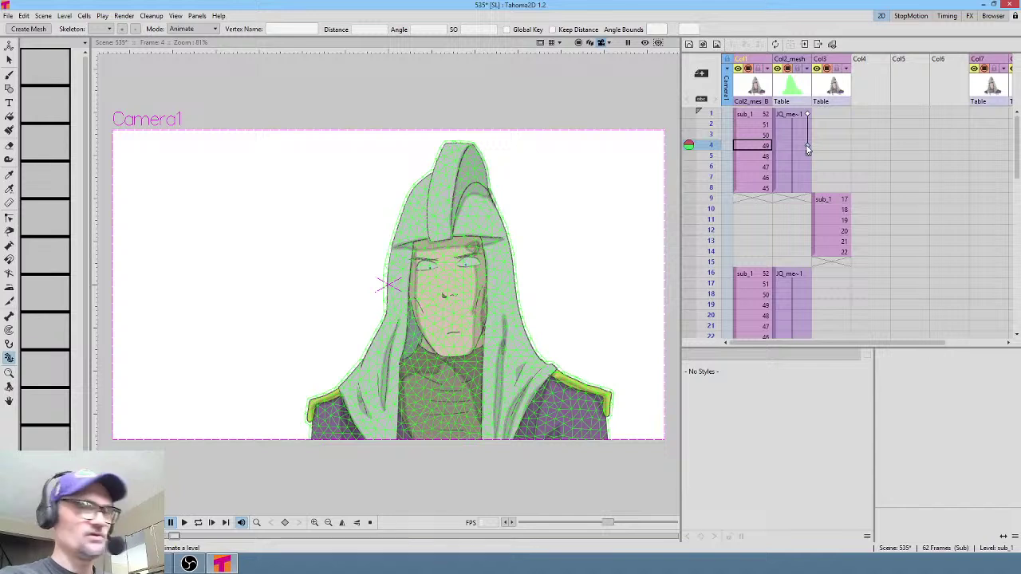
left_click(800, 275)
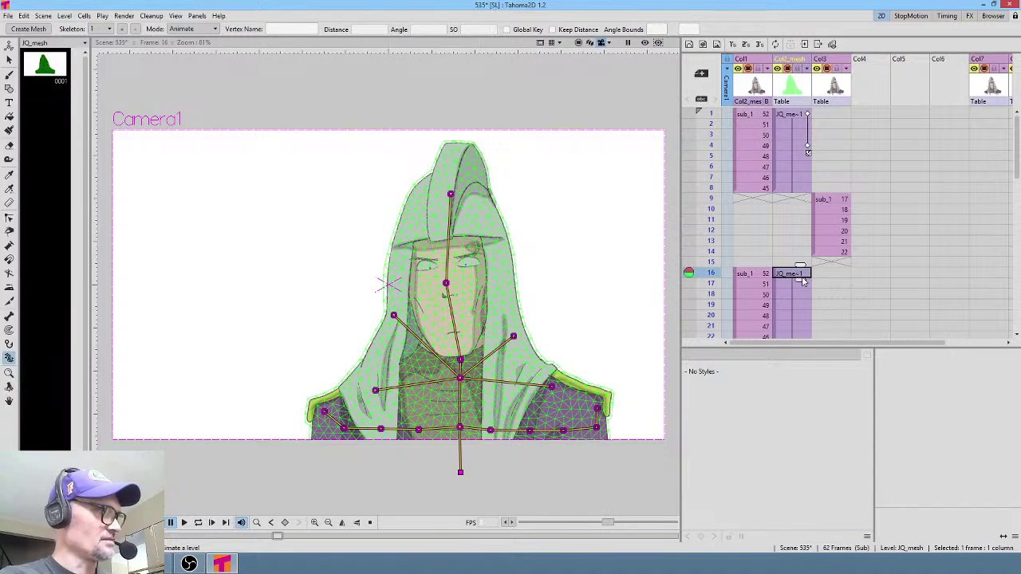
left_click(806, 275)
left_click(808, 115)
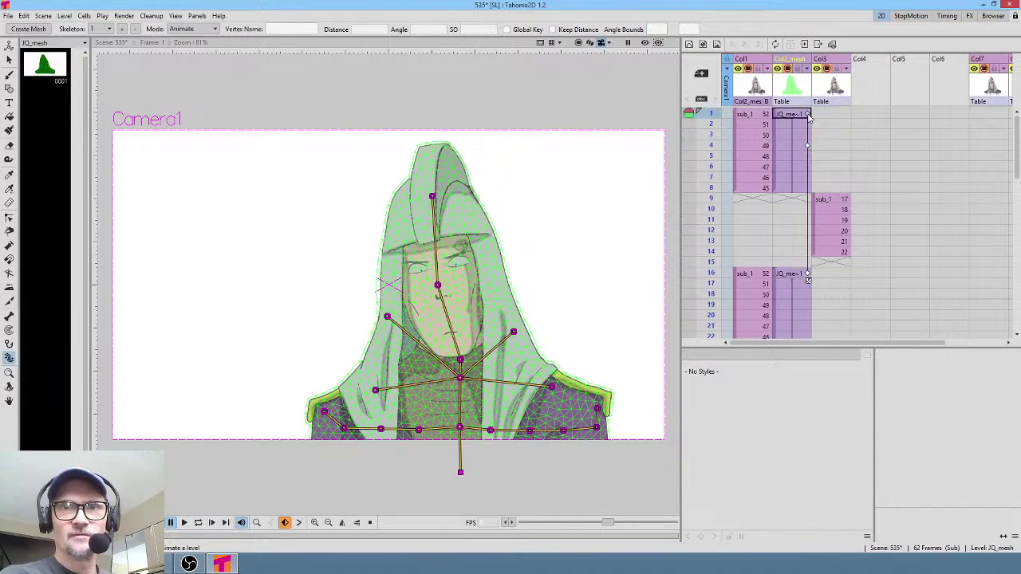
left_click(807, 317)
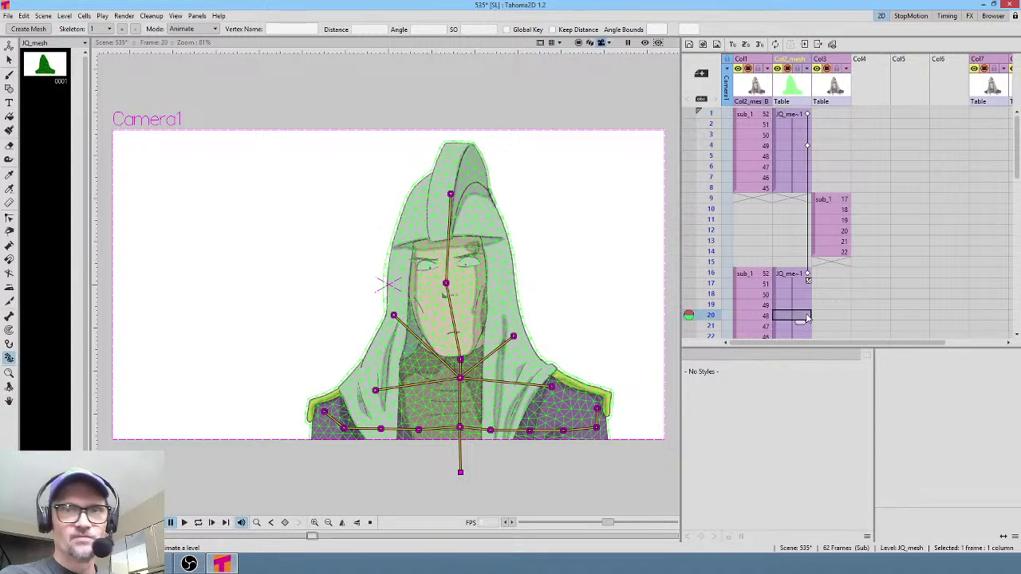
- Scrub the mesh motion through frame 22 and extend the last Col1 and Col2_mesh exposures from frame 23 to frame 55
mouse_move(712, 120)
left_mouse_down()
mouse_move(710, 326)
mouse_move(710, 208)
mouse_move(695, 252)
left_mouse_up()
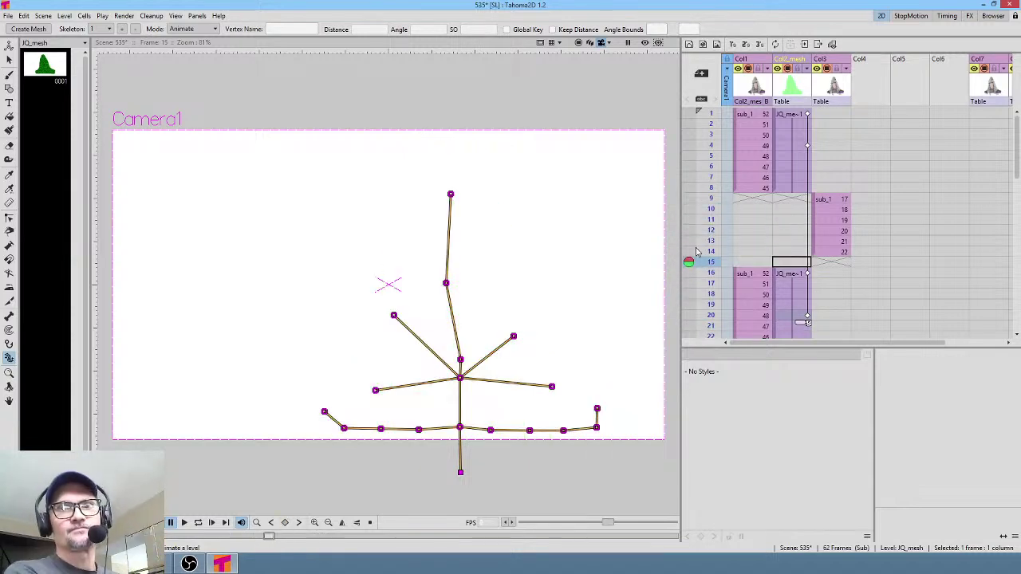
mouse_move(712, 117)
left_mouse_down()
mouse_move(729, 326)
mouse_move(734, 294)
mouse_move(735, 308)
left_mouse_up()
scroll(901, 299, "down", 3)
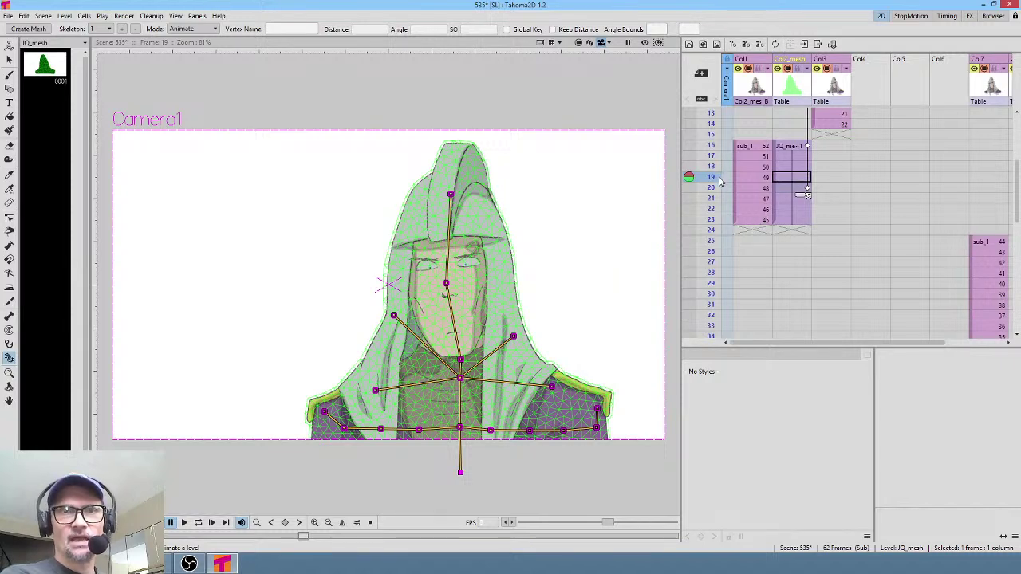
mouse_move(712, 170)
left_mouse_down()
mouse_move(712, 230)
mouse_move(711, 169)
mouse_move(712, 198)
mouse_move(700, 177)
mouse_move(689, 210)
mouse_move(688, 169)
mouse_move(690, 214)
left_mouse_up()
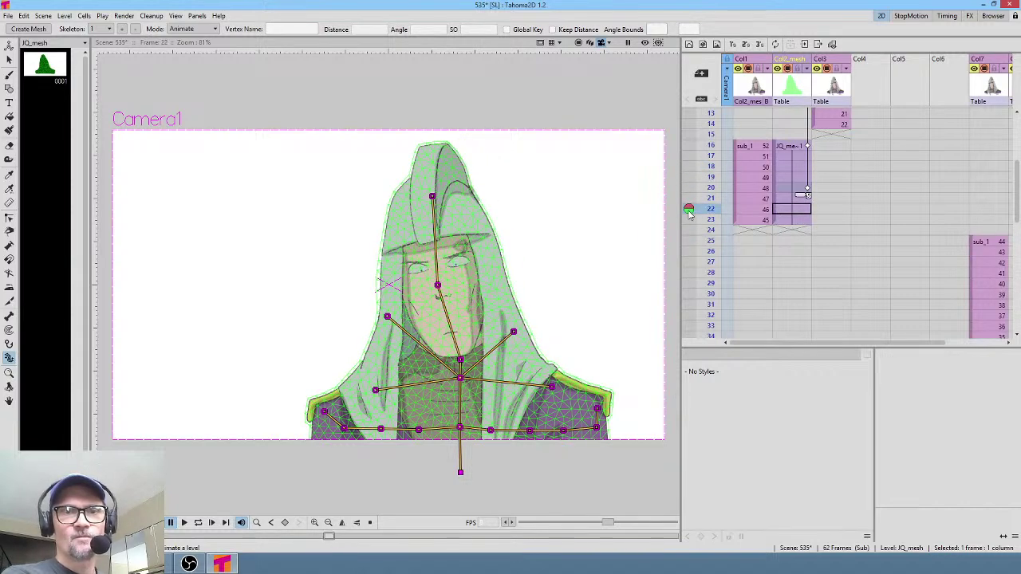
left_click(759, 222)
left_click_drag(790, 224, 802, 309)
scroll(909, 191, "up", 4)
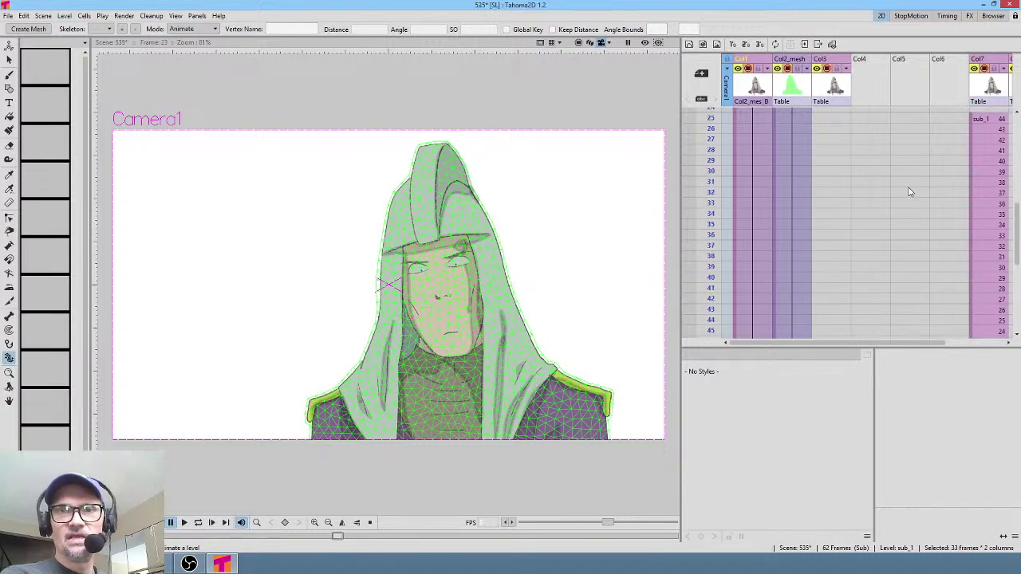
- Delete the leftover Col7 and Col8 sub_1 columns and save the scene
scroll(909, 192, "up", 5)
scroll(877, 175, "right", 4)
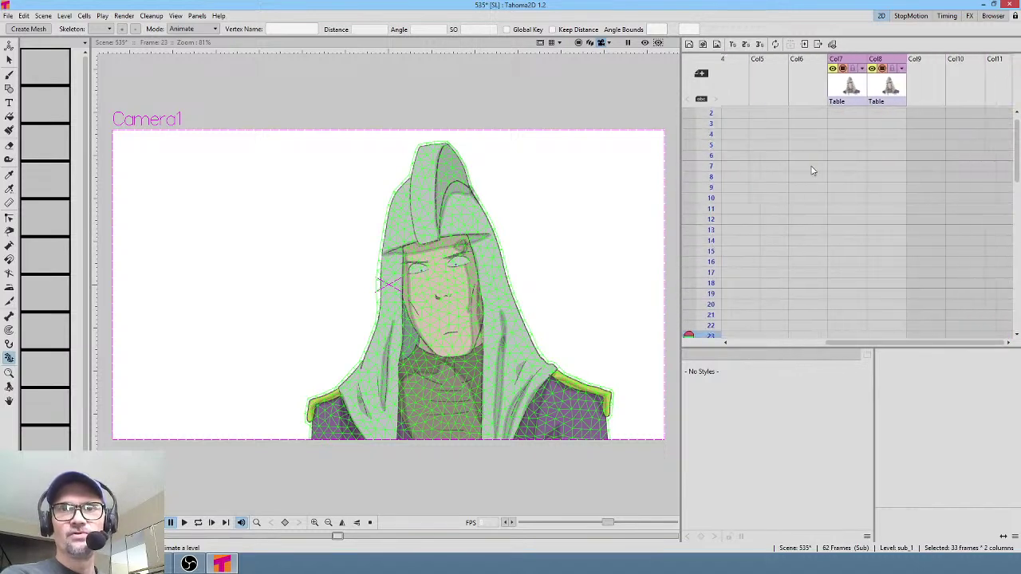
left_click_drag(847, 90, 877, 90)
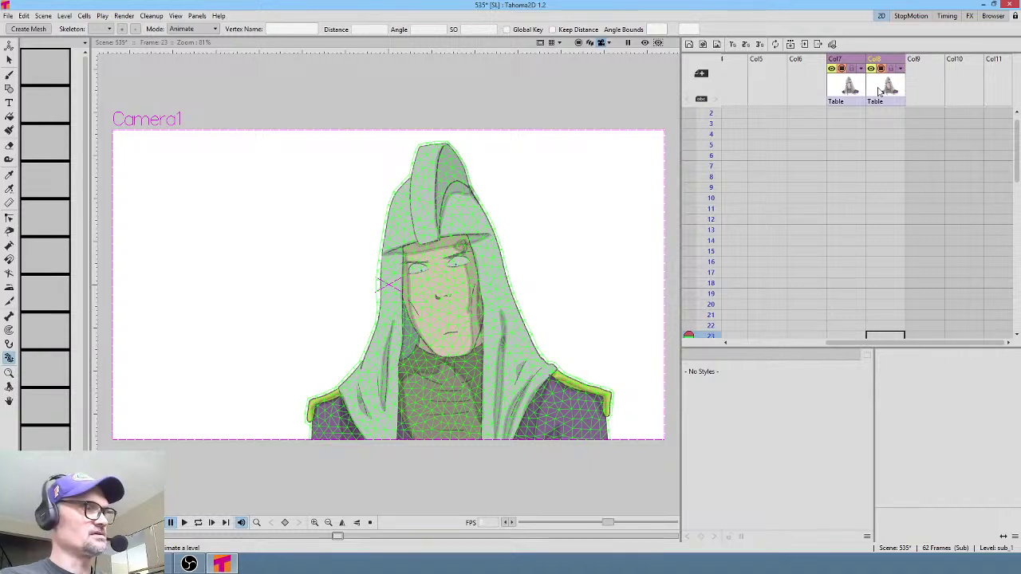
key("Delete")
scroll(799, 150, "left", 4)
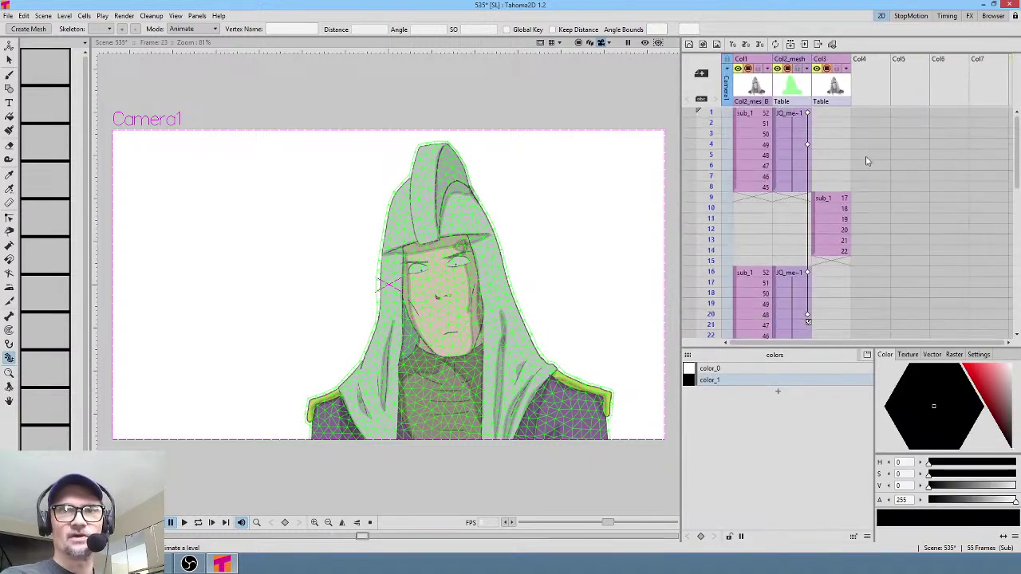
key("ctrl+s")
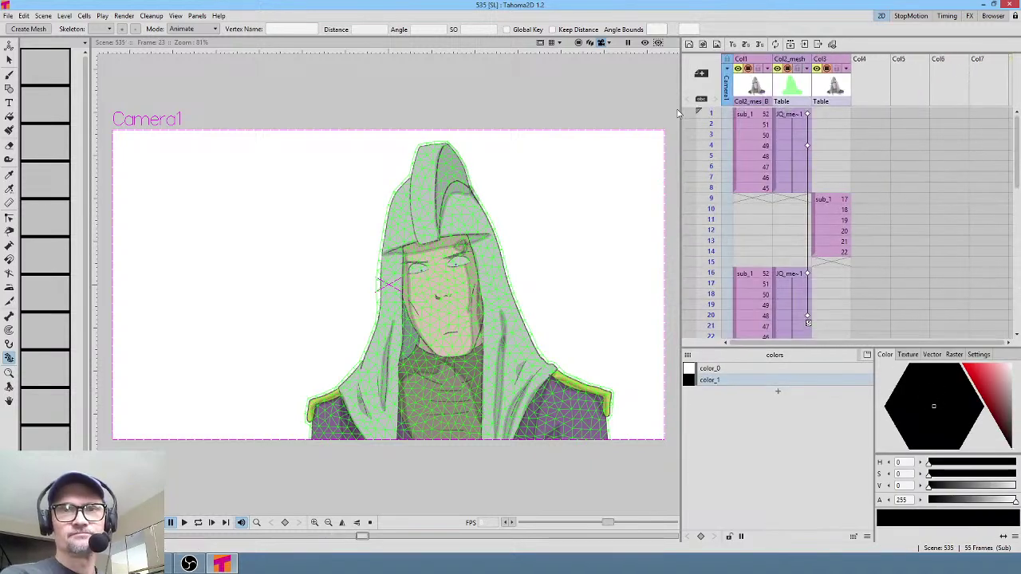
- Scrub the opening frames, play the sub-scene in a loop from frame 1 and examine the hold after frame 23
mouse_move(716, 115)
left_mouse_down()
mouse_move(694, 137)
mouse_move(692, 307)
left_mouse_up()
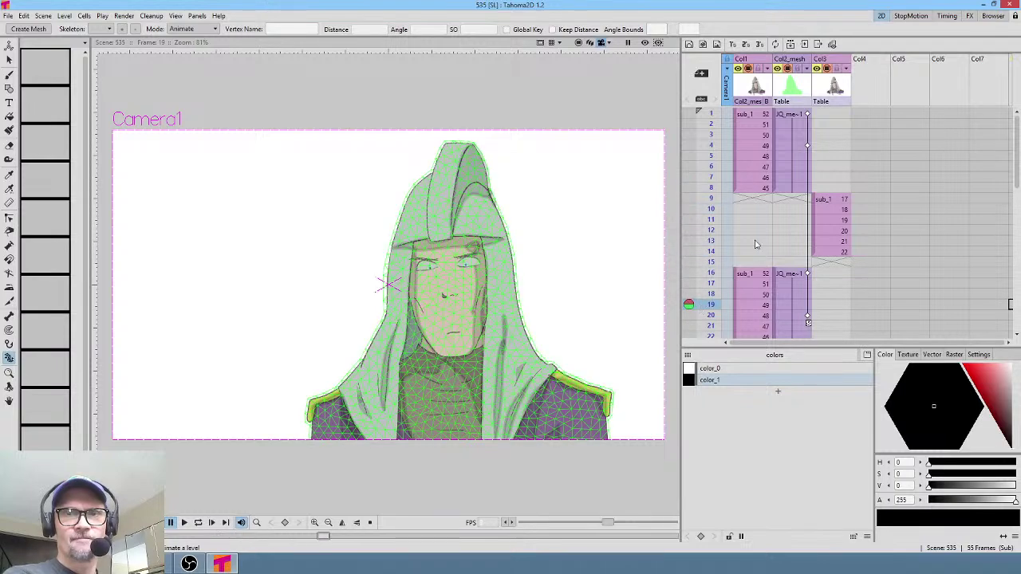
left_click(711, 116)
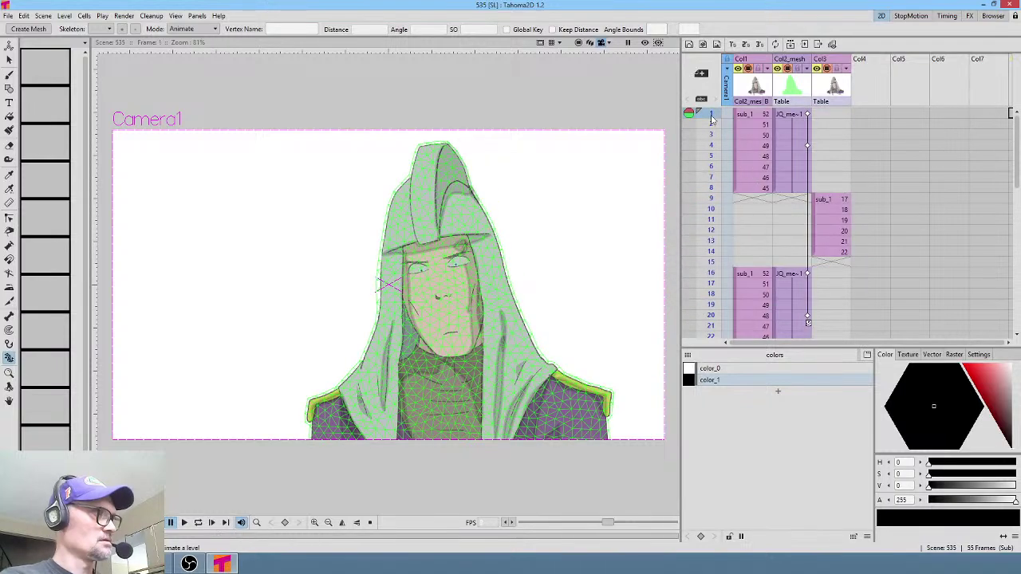
key("l")
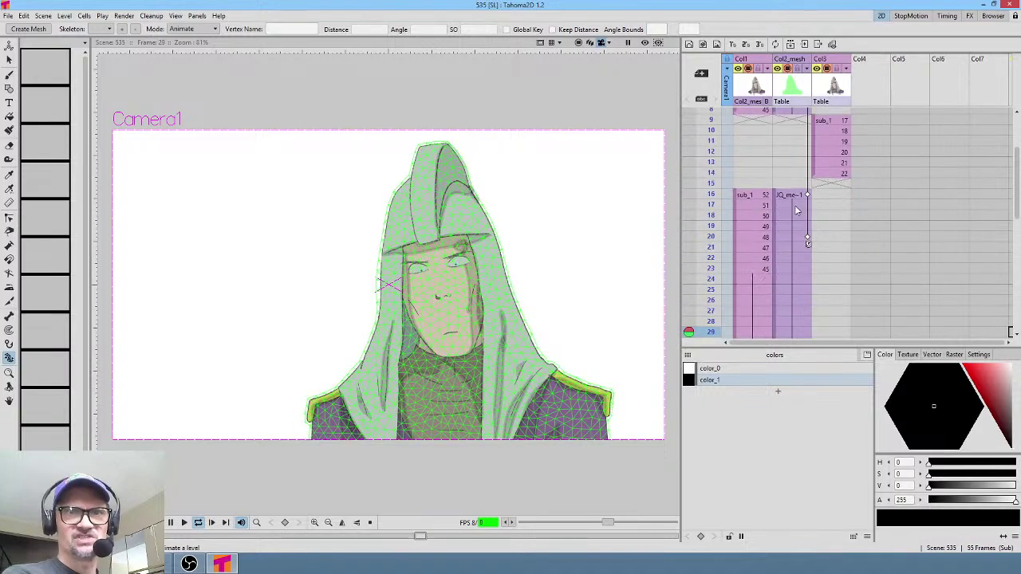
key("l")
scroll(834, 295, "down", 2)
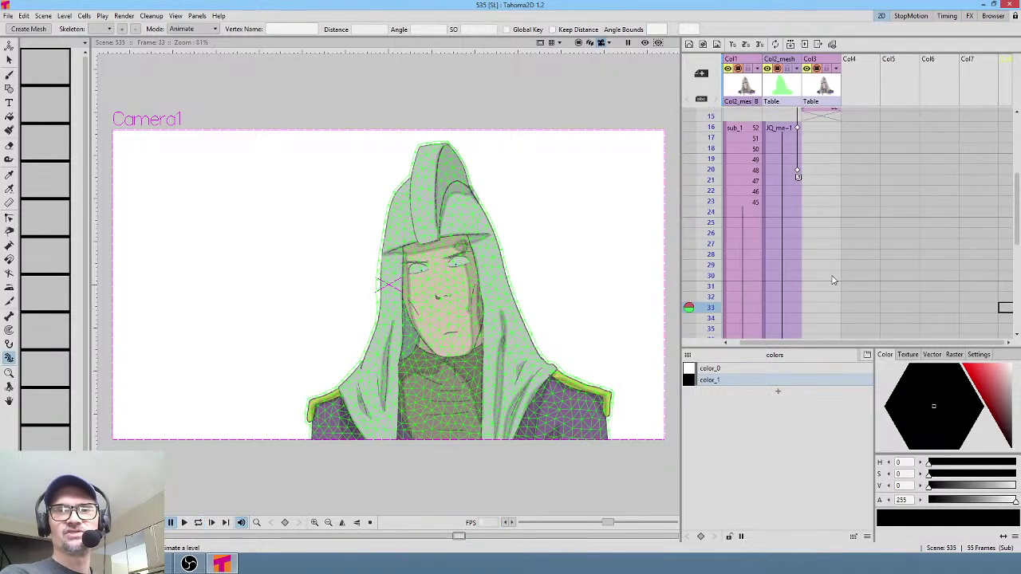
left_click(868, 212)
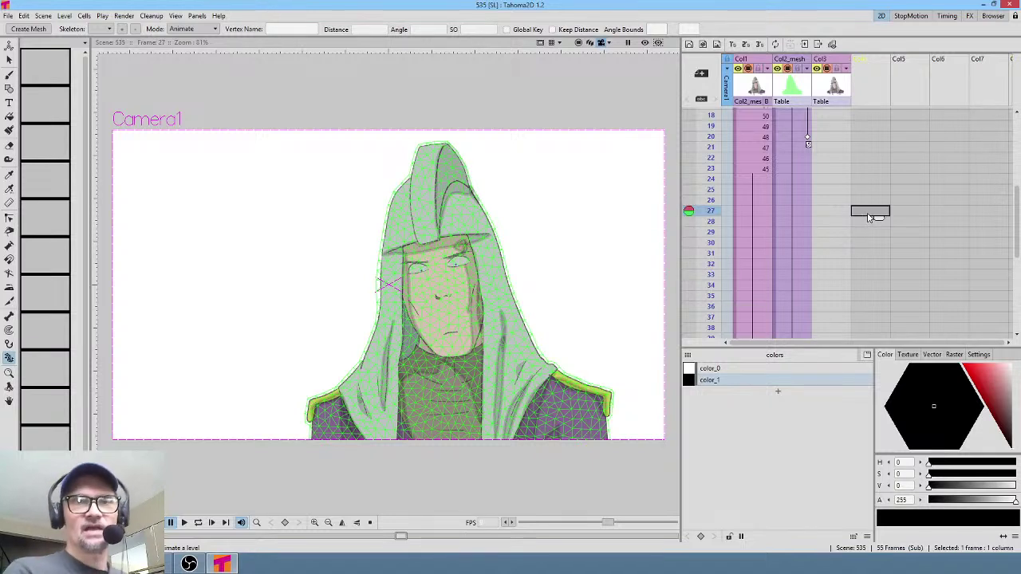
- Create a vector level BO at frame 27 of Col4 and paint a filled black open mouth over the character's lips
left_click(691, 44)
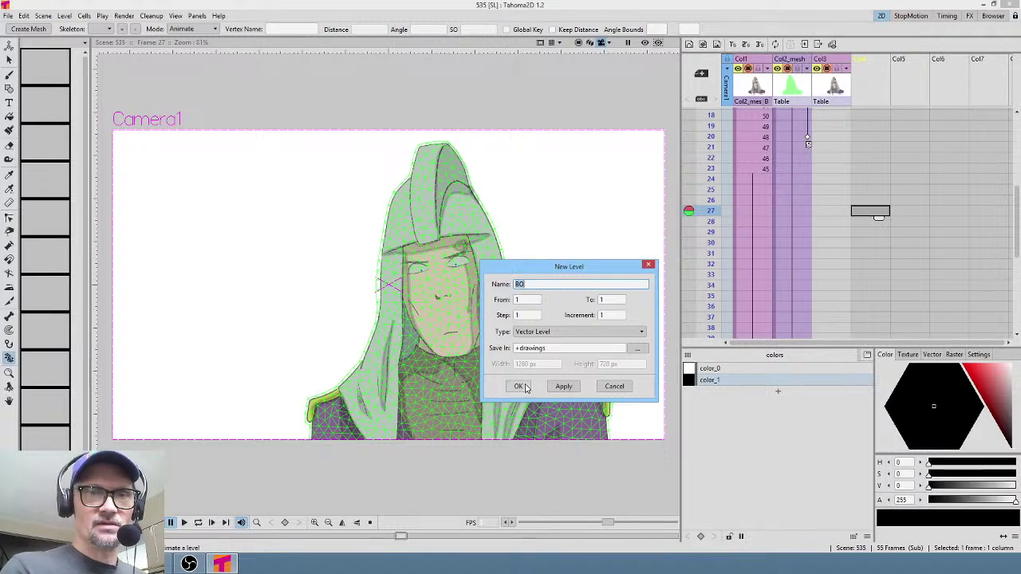
left_click(519, 386)
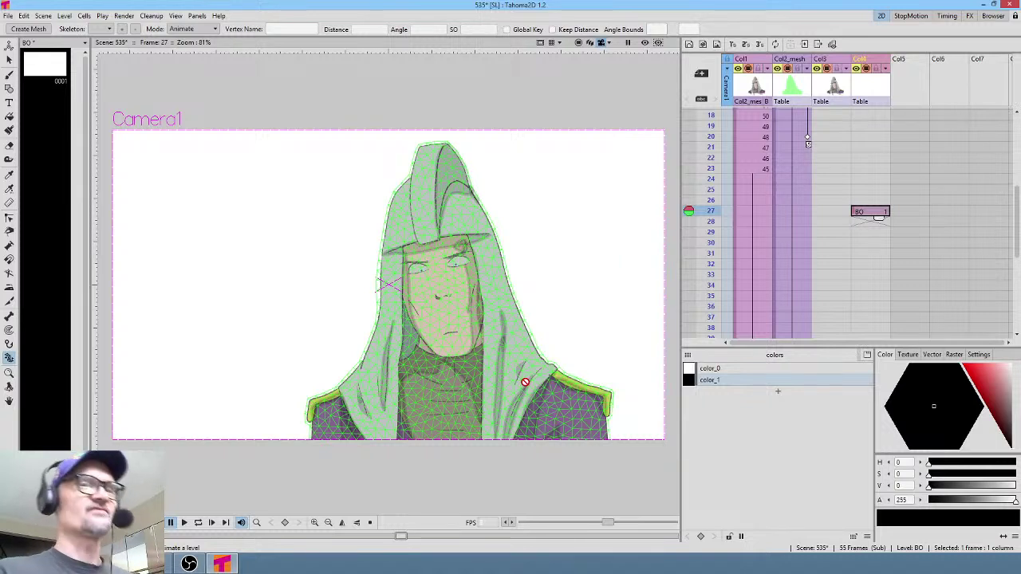
middle_click(505, 316)
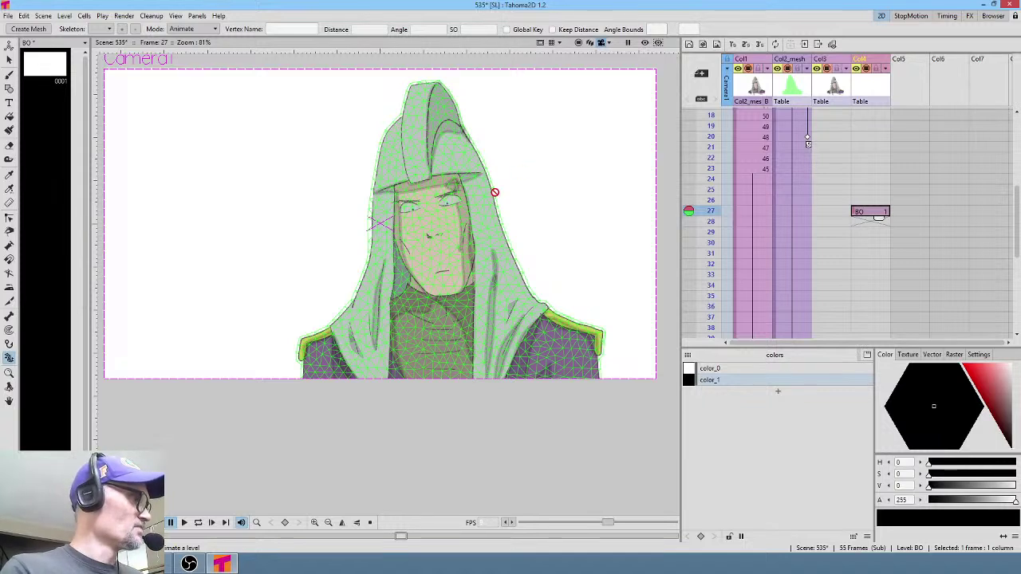
key("b")
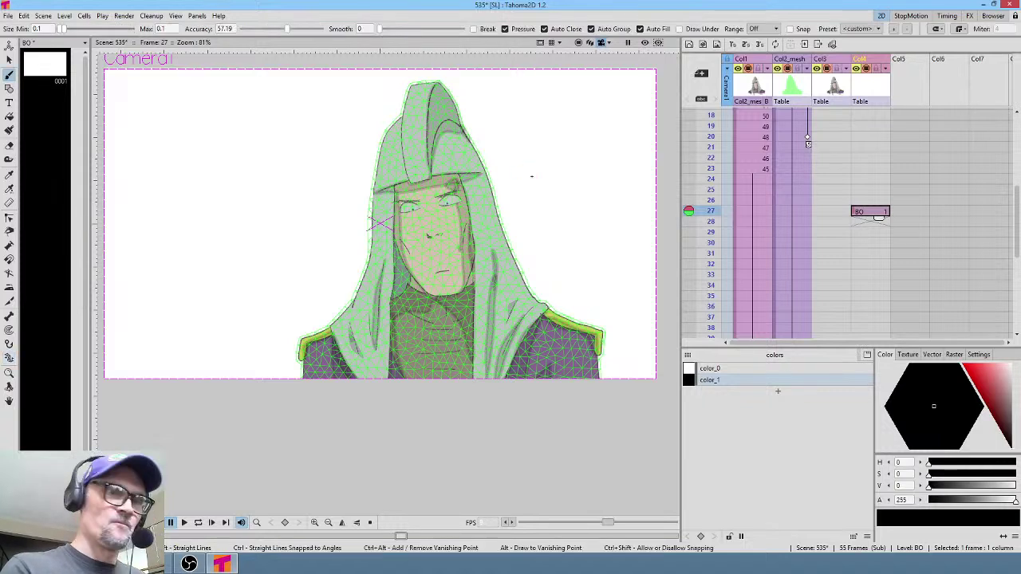
scroll(470, 267, "up", 5)
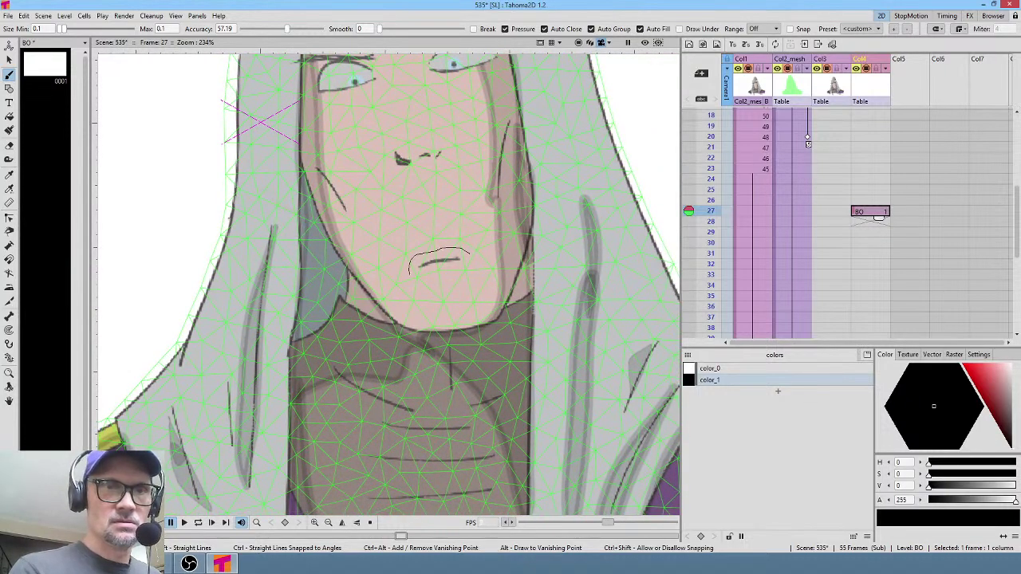
mouse_move(409, 273)
left_mouse_down()
mouse_move(470, 272)
mouse_move(474, 263)
left_mouse_up()
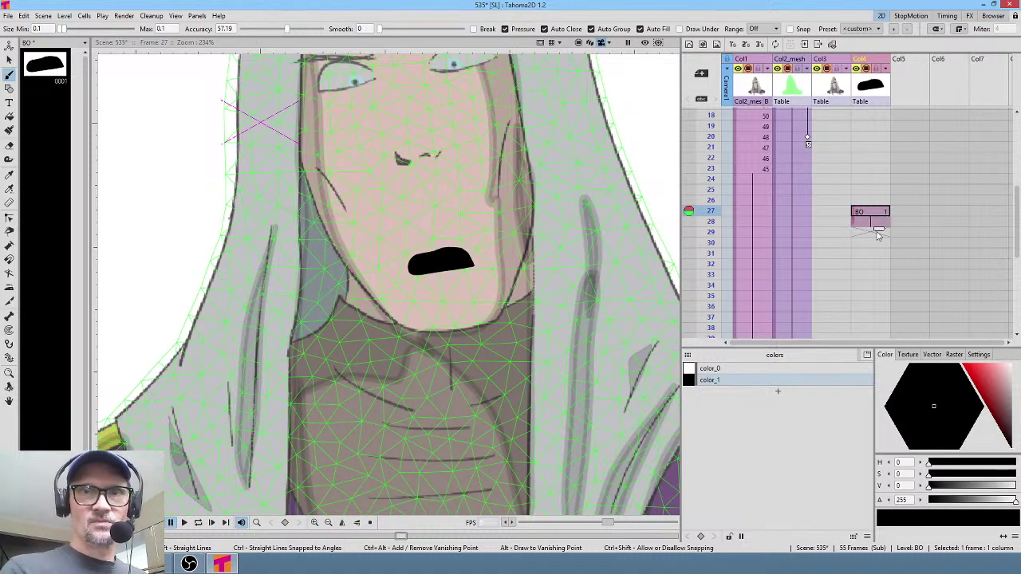
- Try a freehand second mouth, slightly larger, at frame 29, check it in the mirrored view and undo it
left_click(877, 233)
left_click_drag(471, 241, 409, 253)
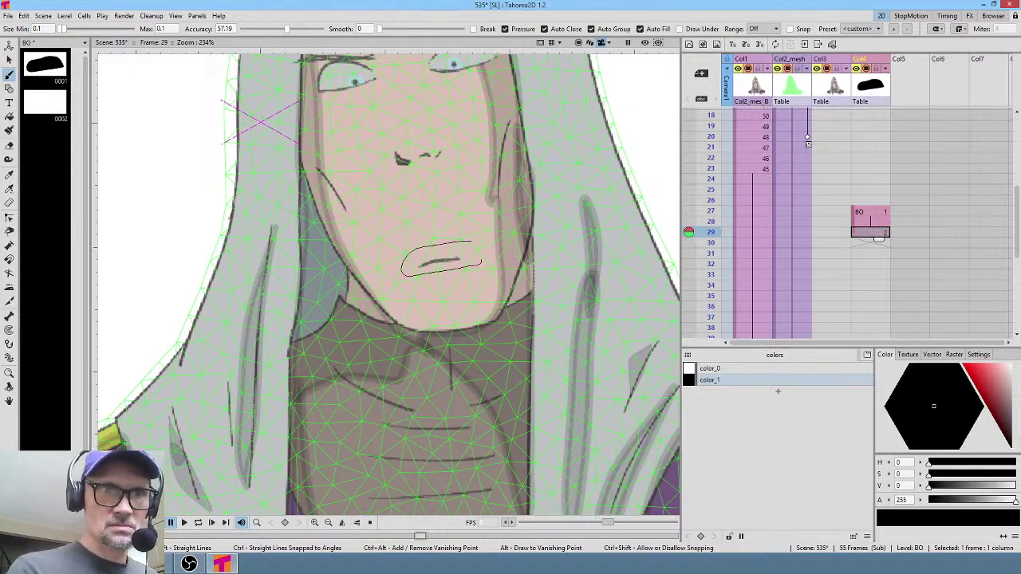
left_click_drag(475, 243, 476, 242)
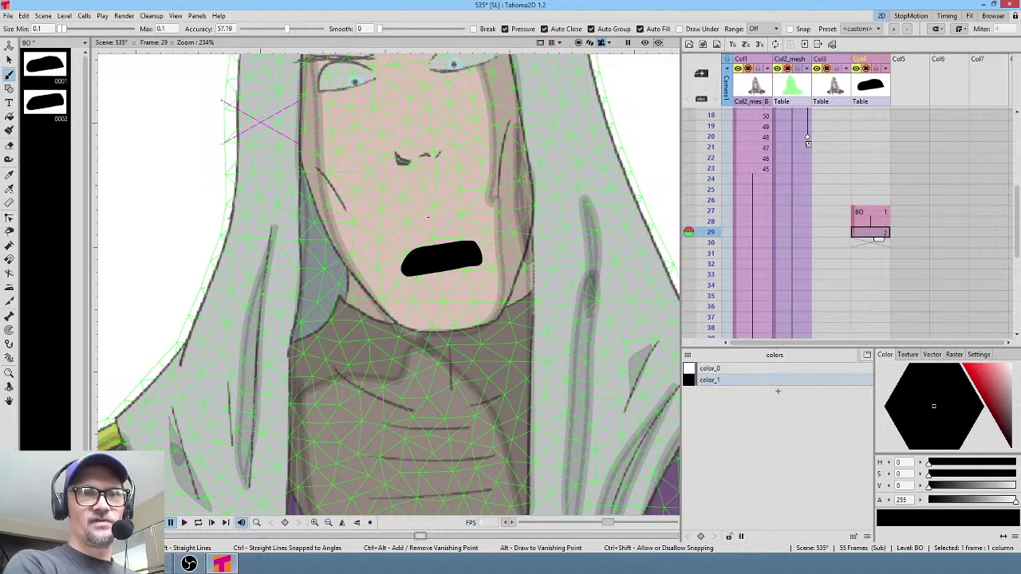
key("h")
scroll(406, 297, "down", 5)
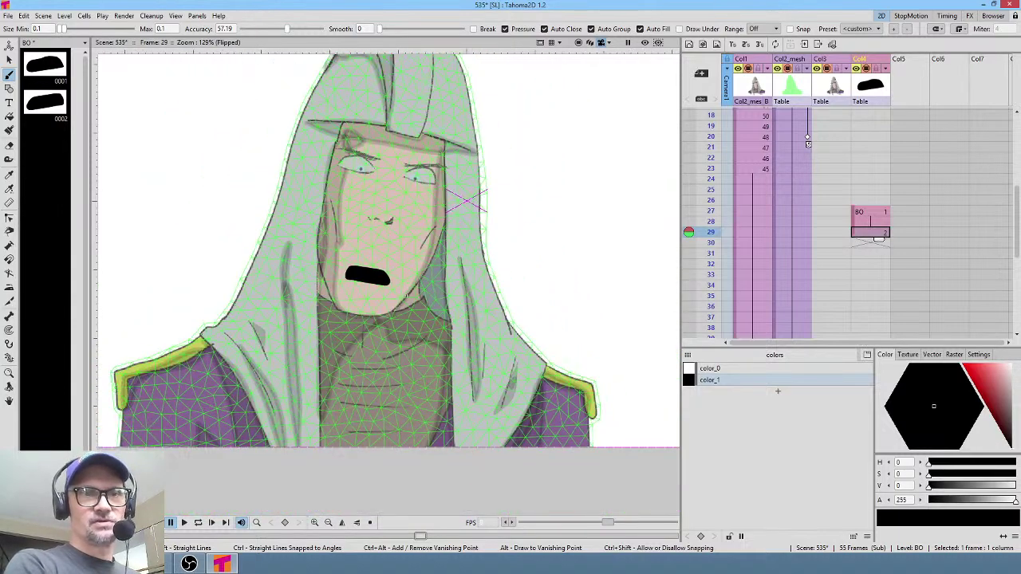
scroll(405, 296, "up", 4)
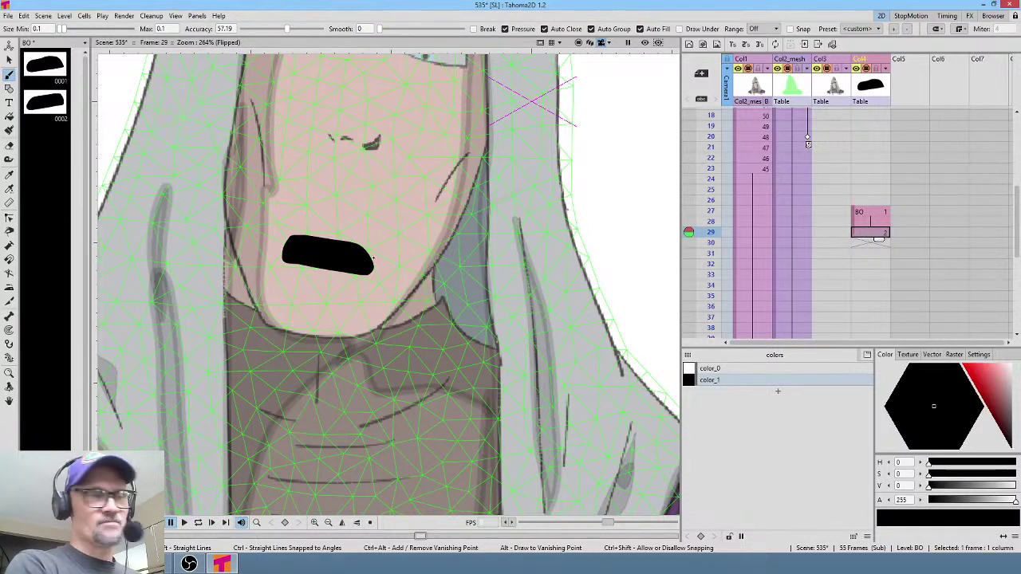
key("h")
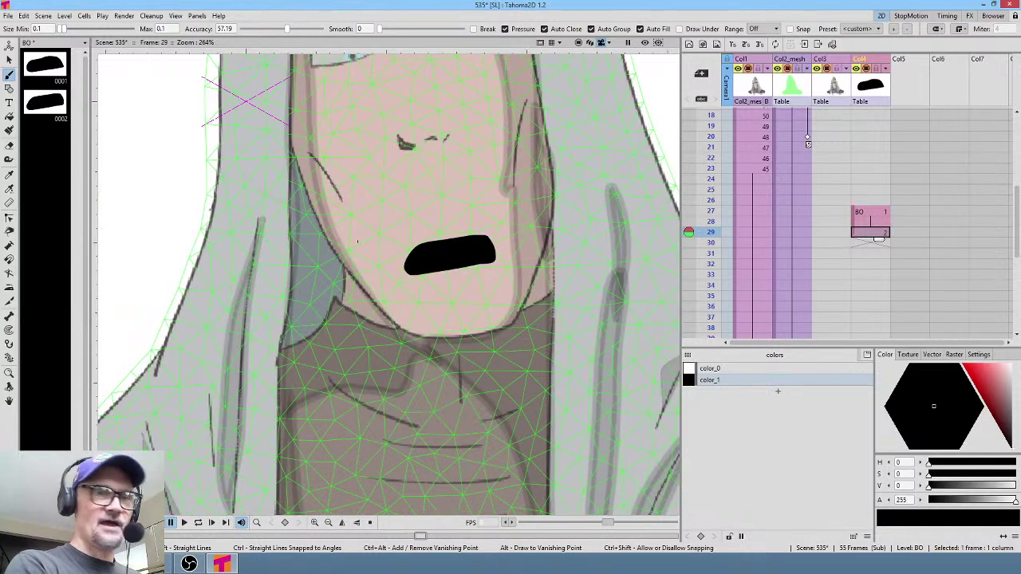
key("ctrl+z")
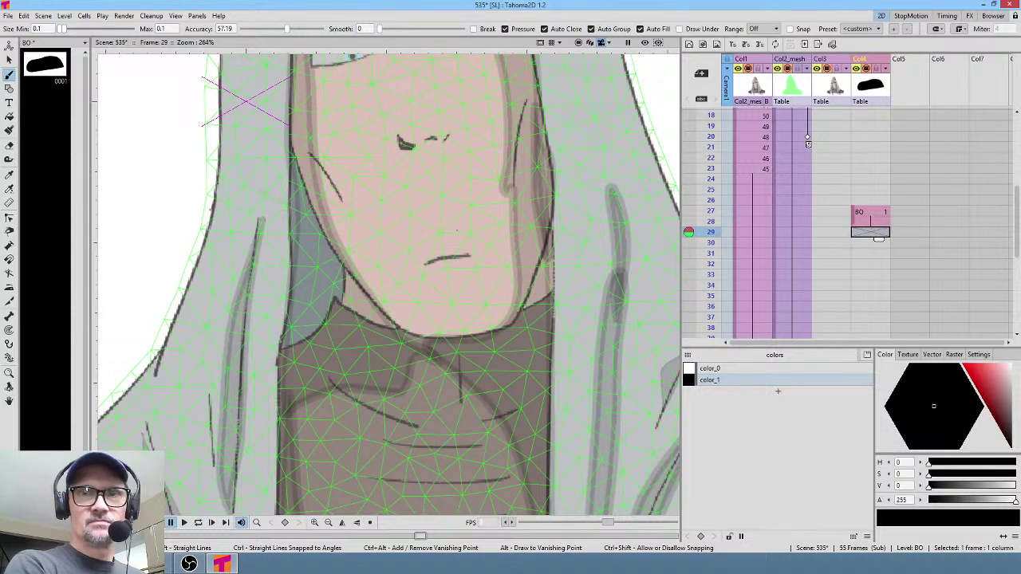
- Duplicate the frame 27 mouth drawing at frame 29 and scale the copy to about 116.5% horizontally and 138.7% vertically
left_click(870, 212)
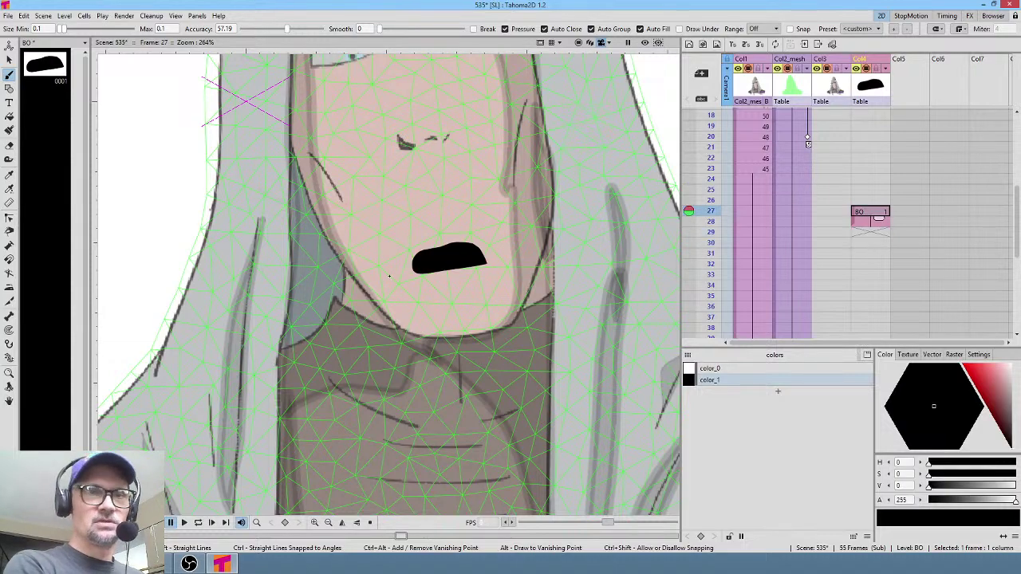
scroll(389, 276, "down", 2)
scroll(336, 272, "up", 1)
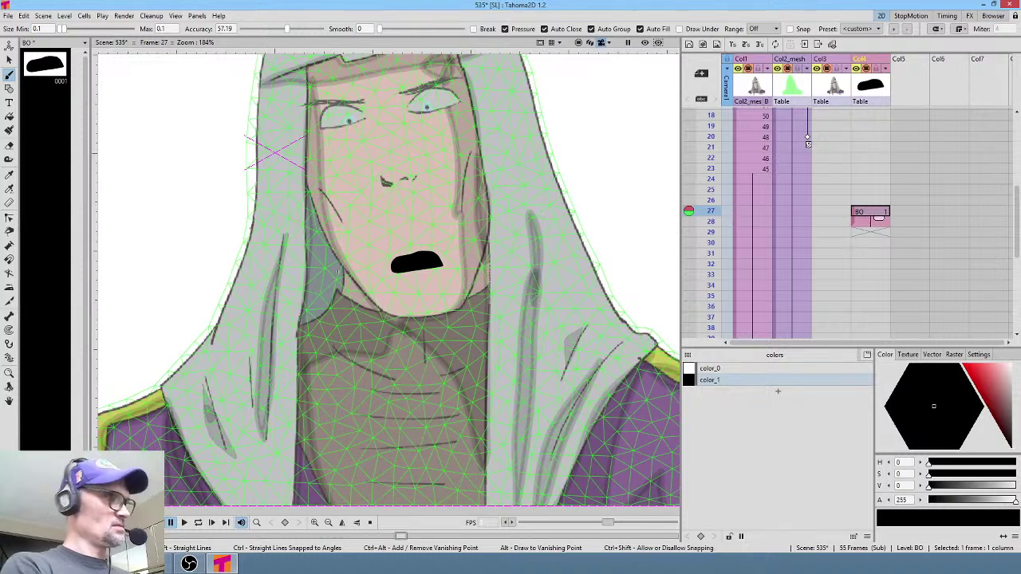
key("shift+h")
key("shift+h")
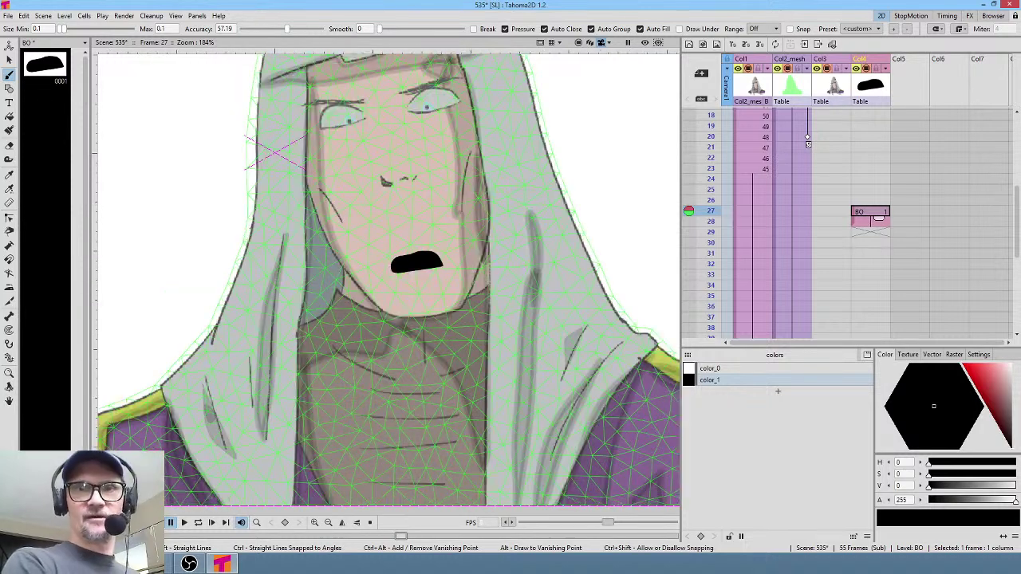
left_click(876, 233)
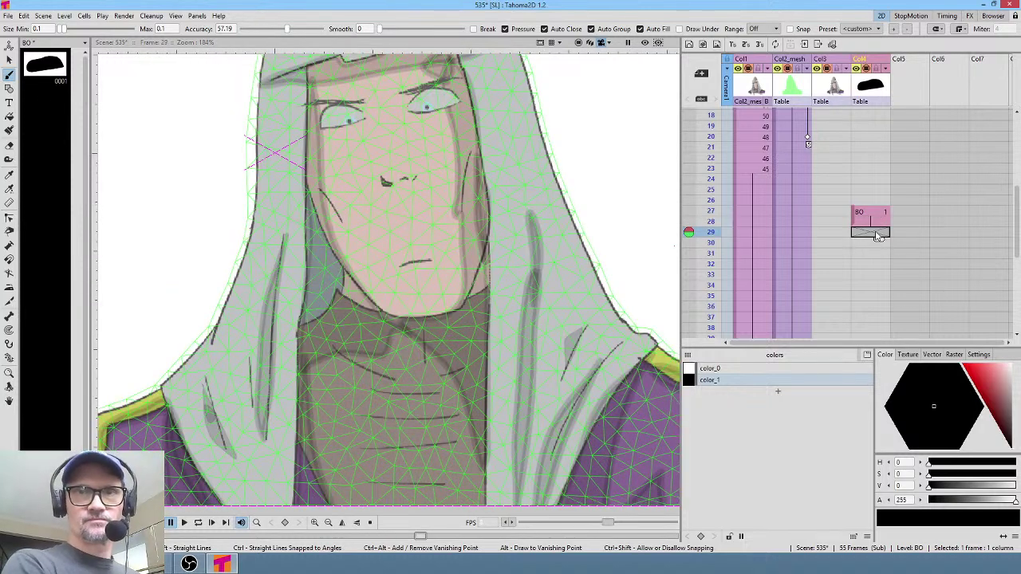
key("d")
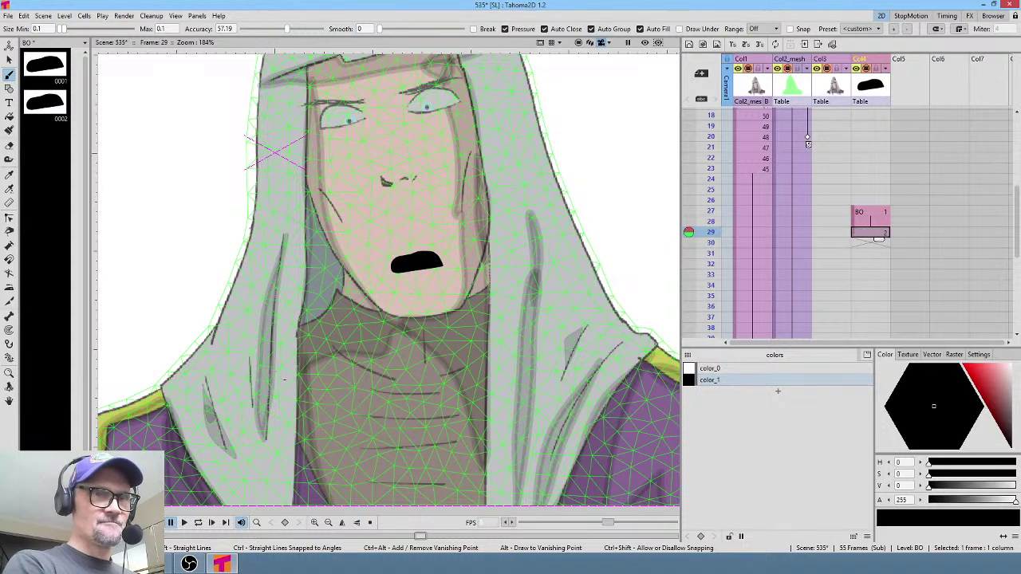
key("s")
mouse_move(429, 241)
left_mouse_down()
mouse_move(387, 291)
mouse_move(459, 265)
mouse_move(437, 230)
mouse_move(448, 262)
mouse_move(386, 263)
mouse_move(417, 247)
left_mouse_up()
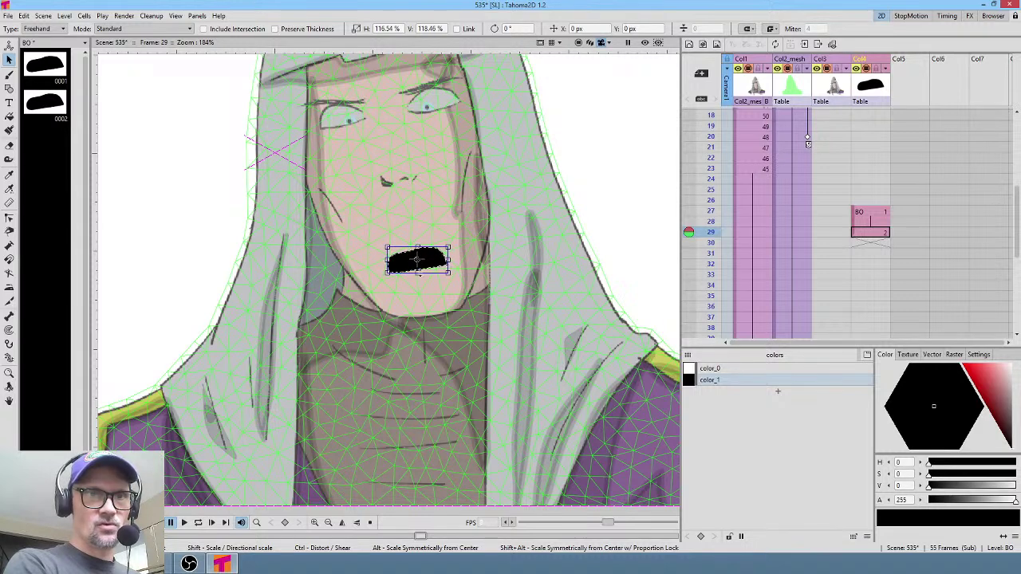
left_click_drag(417, 273, 417, 277)
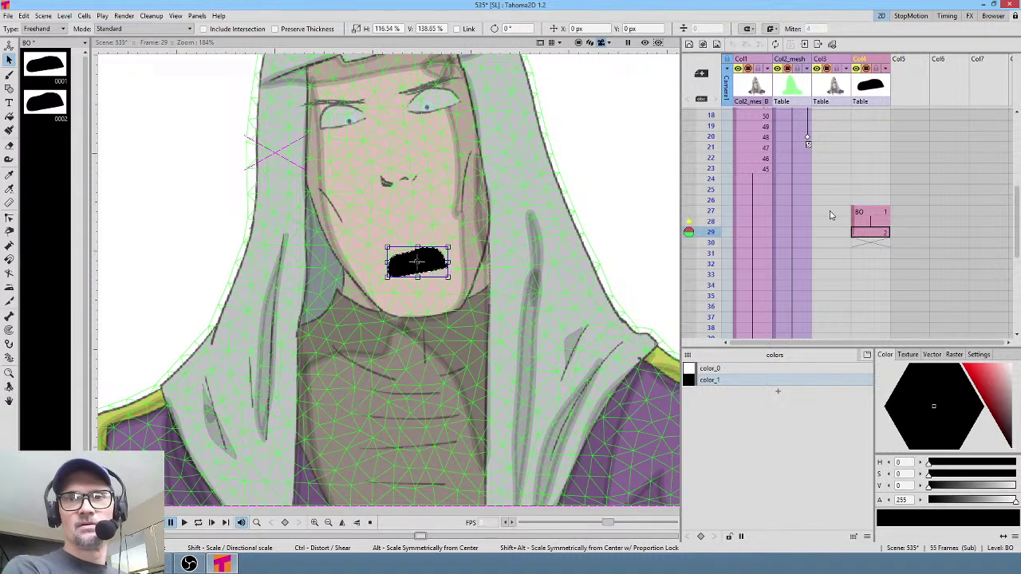
- Hold the second mouth through frame 30, repeat the frames 27–30 mouth cycle through frame 34 and step through its drawings
left_click(873, 239)
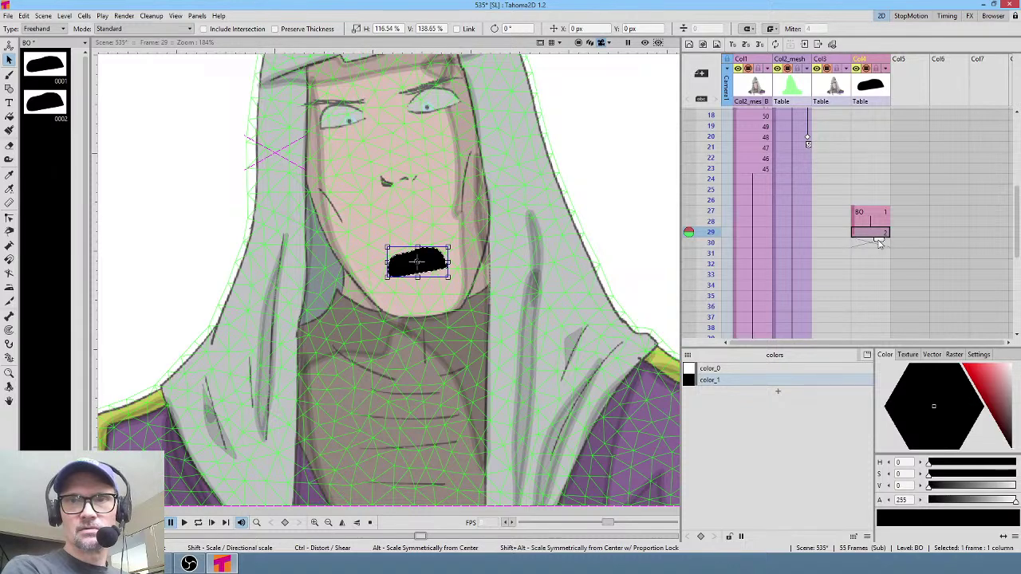
left_click(871, 215)
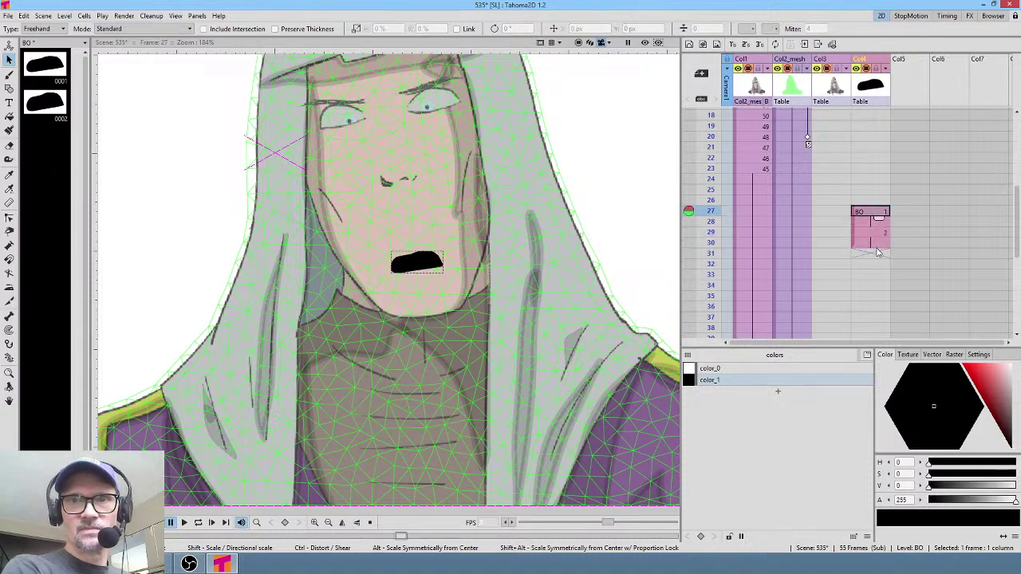
left_click(873, 248, "shift")
left_click_drag(874, 249, 875, 291)
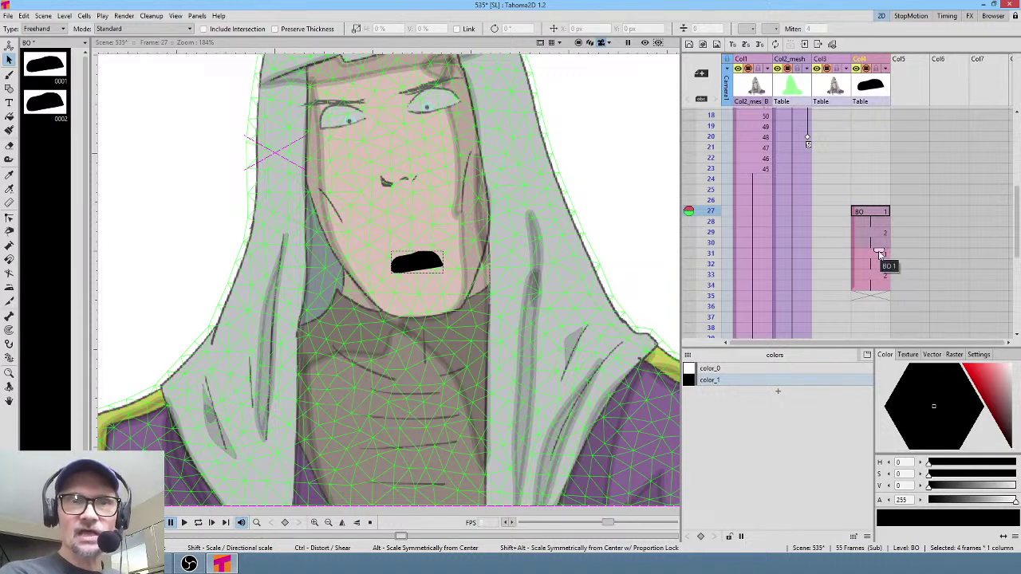
left_click(871, 297)
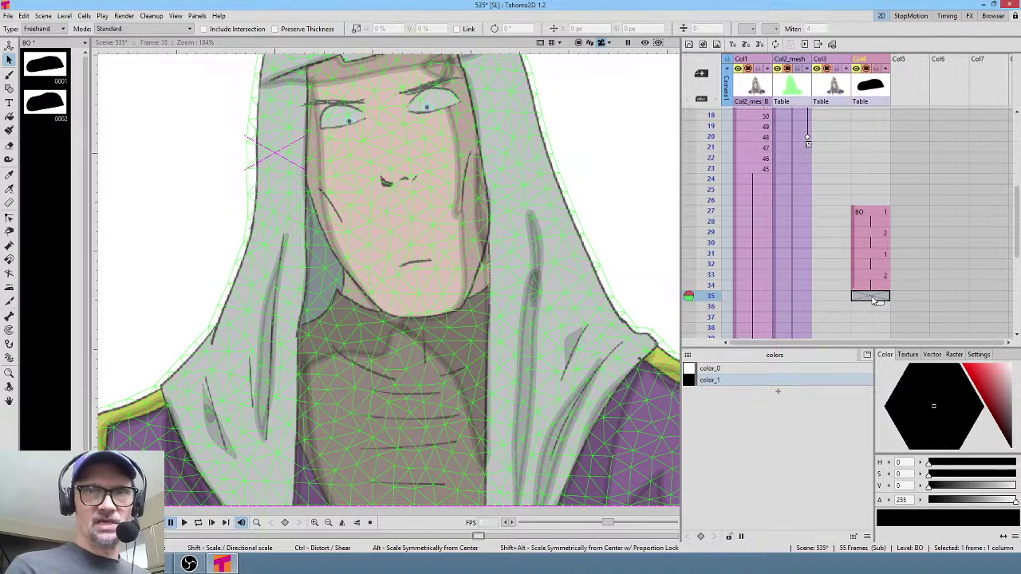
left_click(883, 214)
left_click(878, 231)
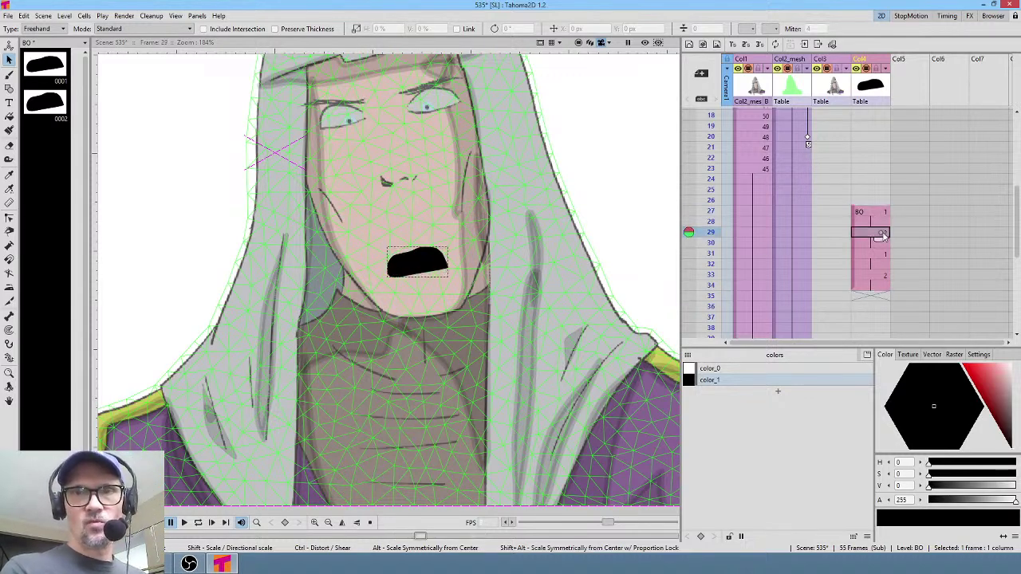
left_click(883, 254)
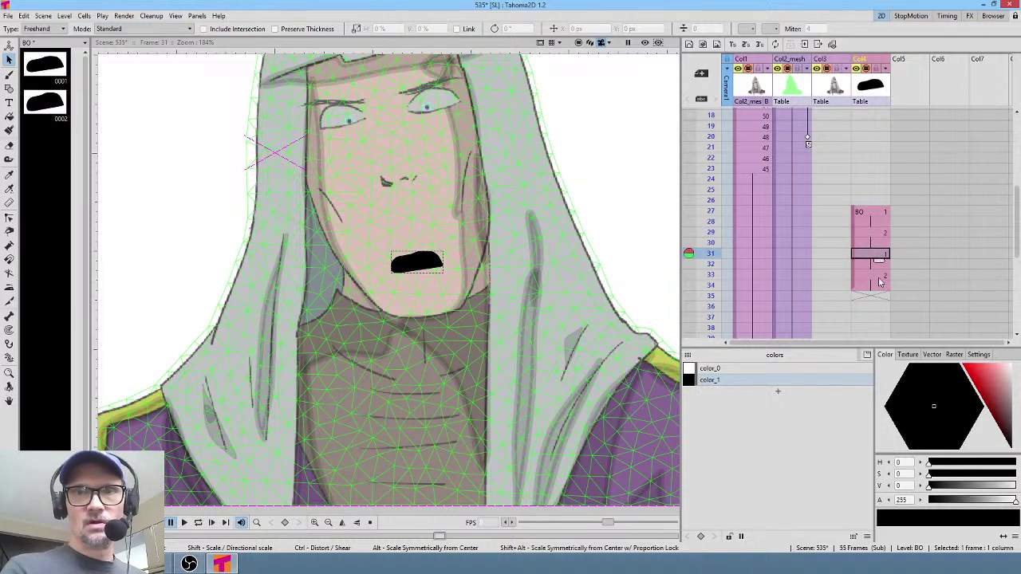
left_click(877, 275)
- Paint a thin, nearly closed black mouth as a third drawing at frame 35 and hold it through frame 36
left_click(878, 295)
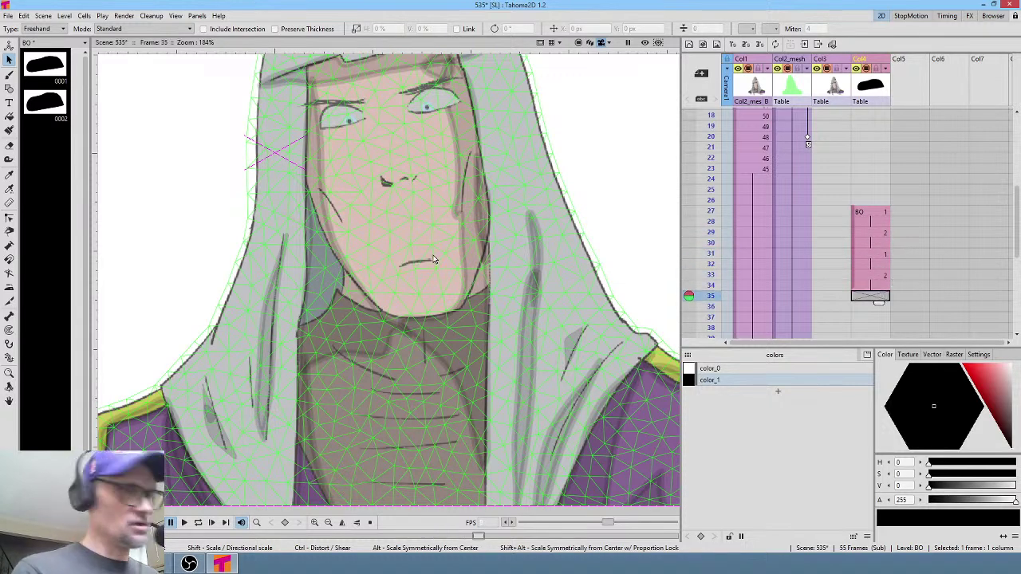
key("b")
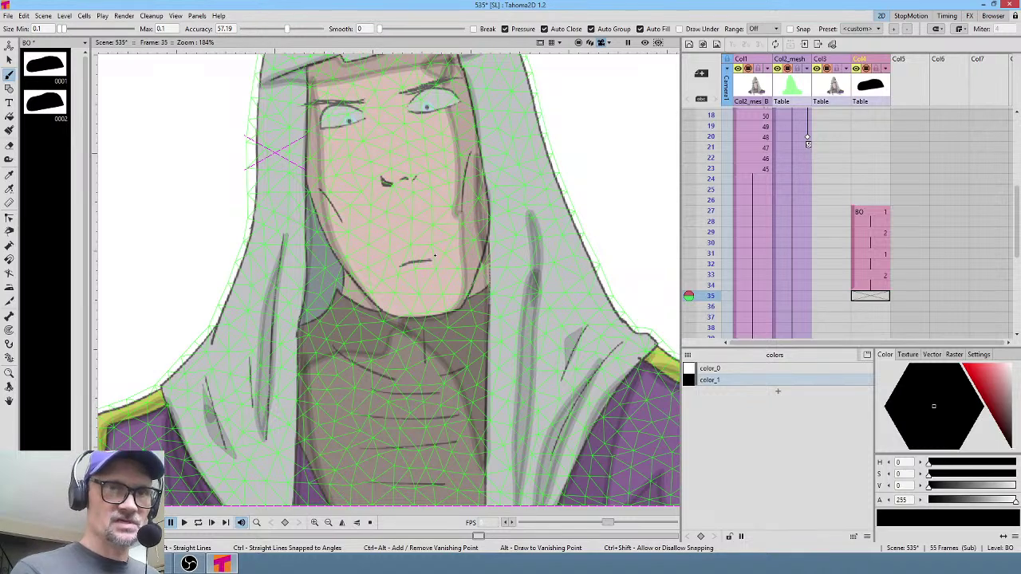
left_click_drag(436, 255, 431, 253)
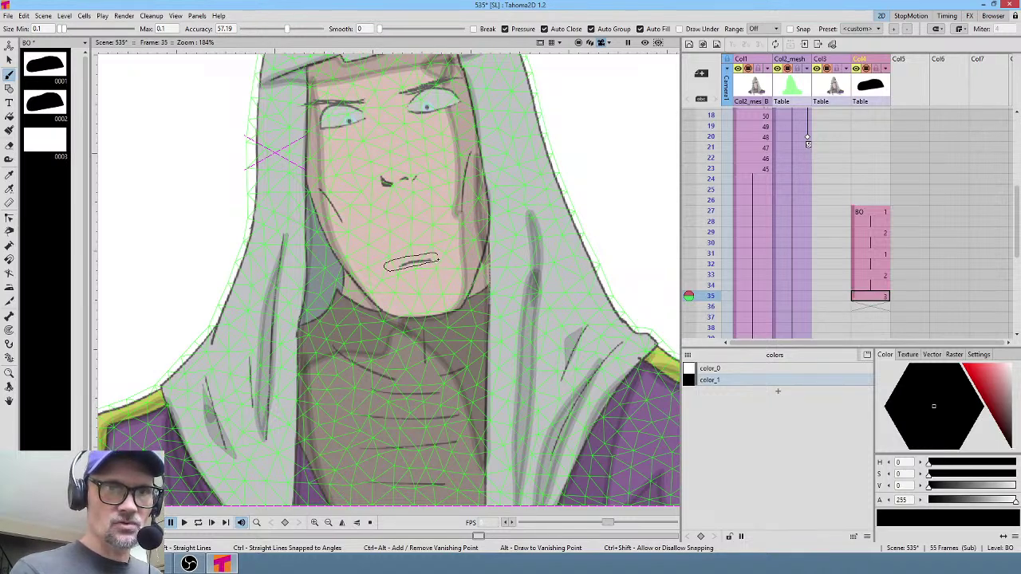
left_click_drag(437, 258, 439, 256)
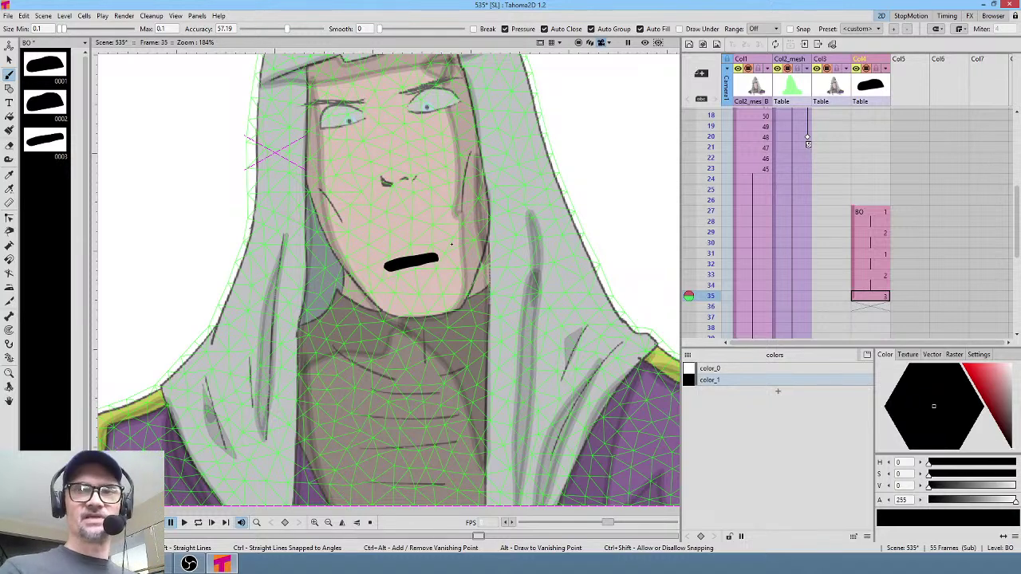
left_click(886, 297)
left_click_drag(878, 304, 880, 314)
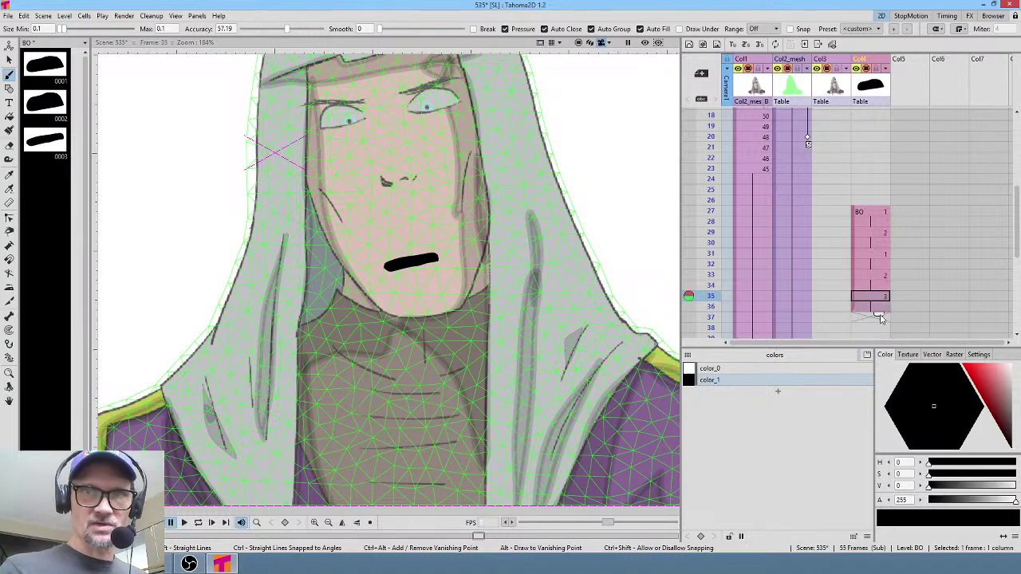
- Play the mouth movement in a loop from frame 24 and copy the drawing 2 exposure from frames 29–30 to frames 37–38
left_click(853, 179)
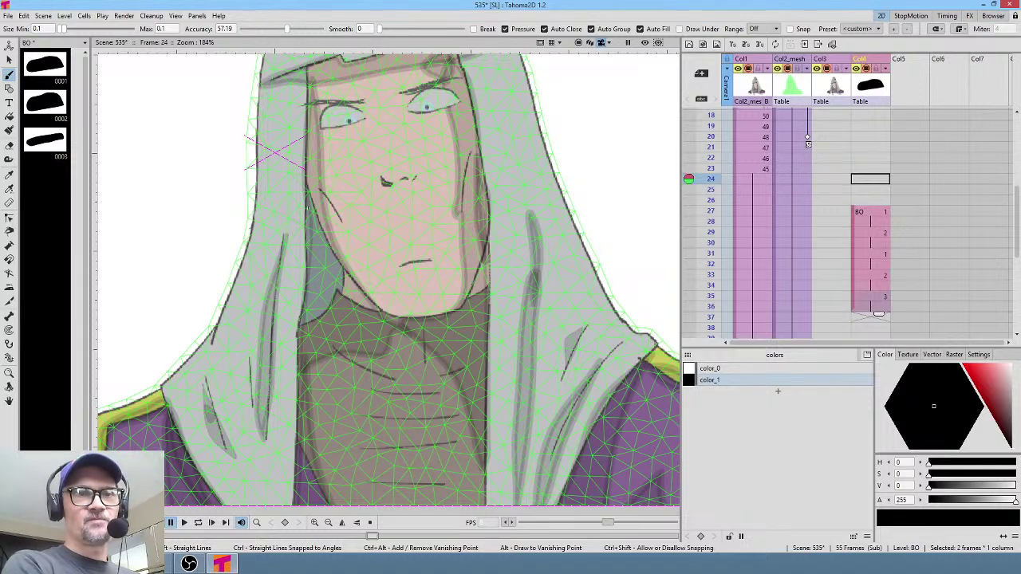
key("l")
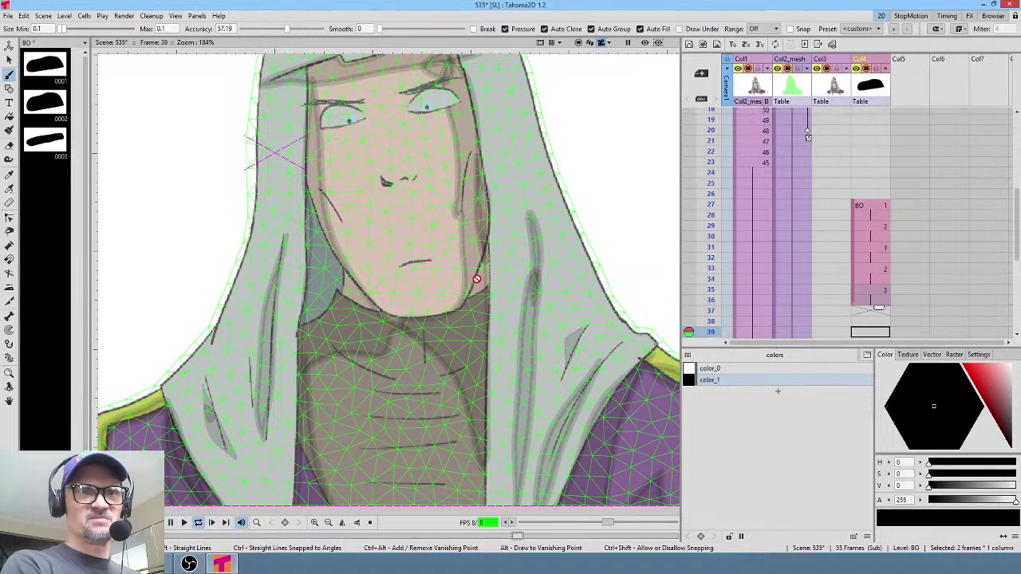
left_click(867, 175)
left_click(867, 176)
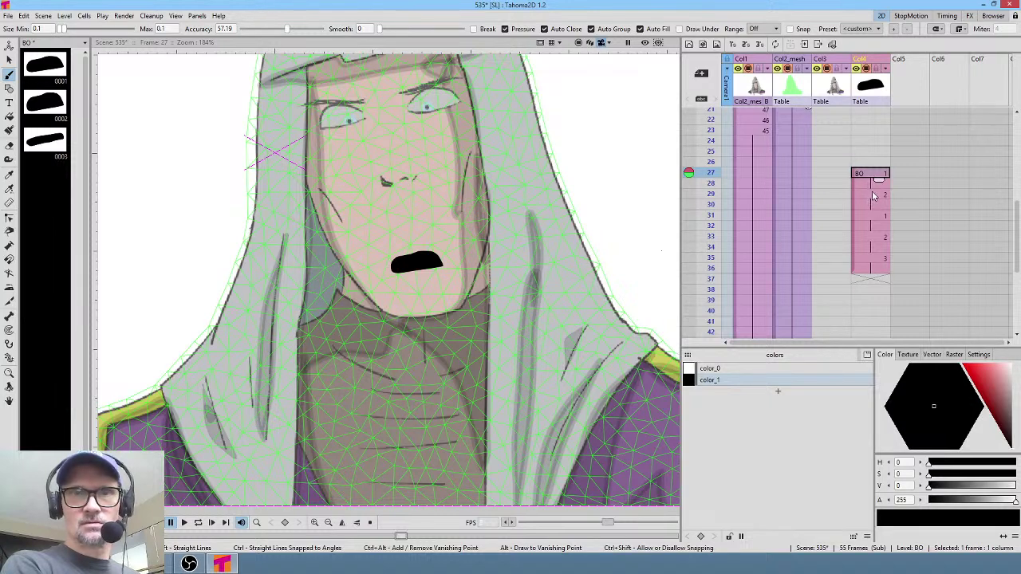
left_click_drag(871, 192, 875, 208)
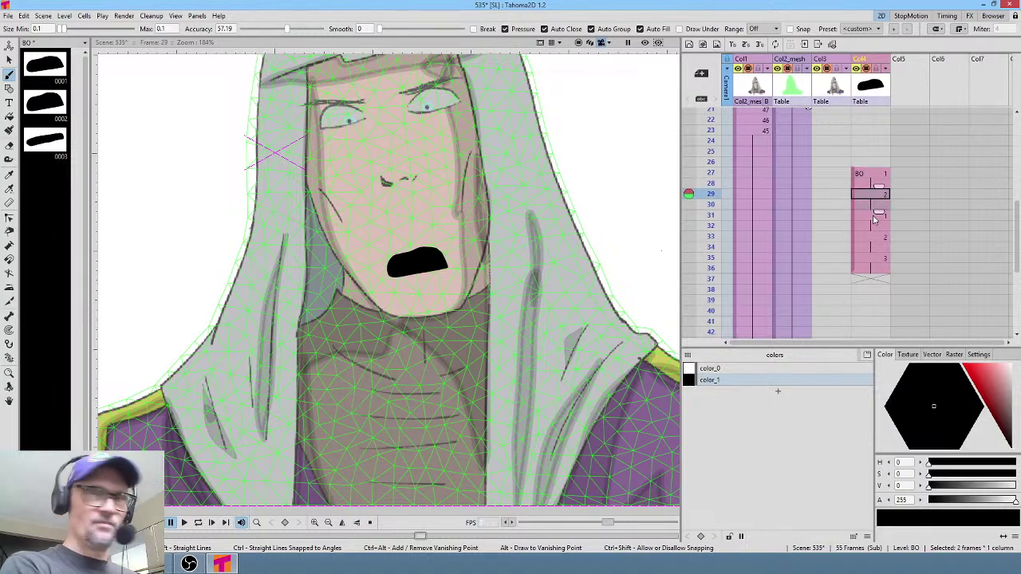
left_click(874, 279)
type("2")
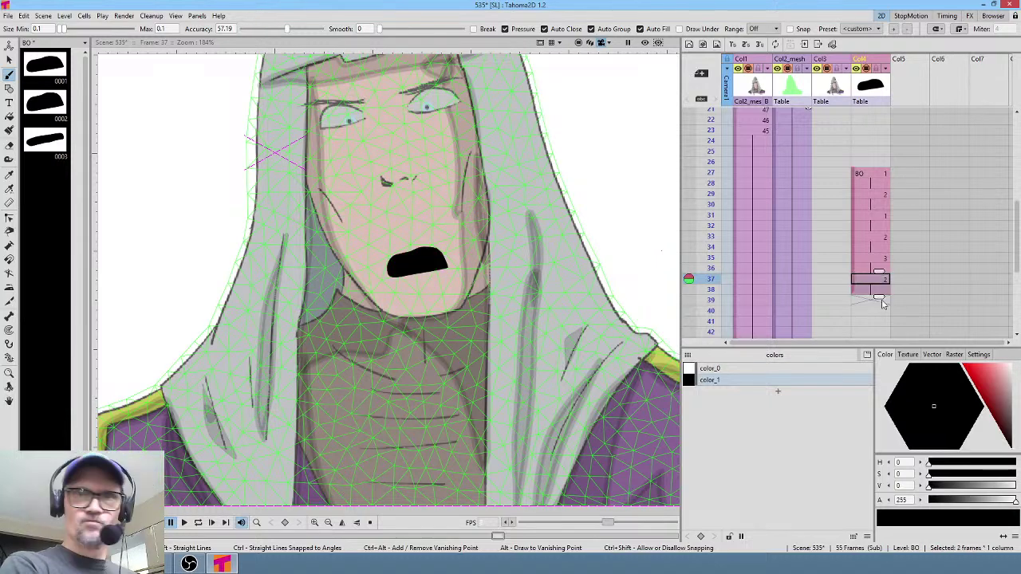
- Hold mouth drawing 2 through frame 39, scrub the mouth frames and play the scene in a loop from frame 22
key("Return")
left_click_drag(883, 300, 880, 311)
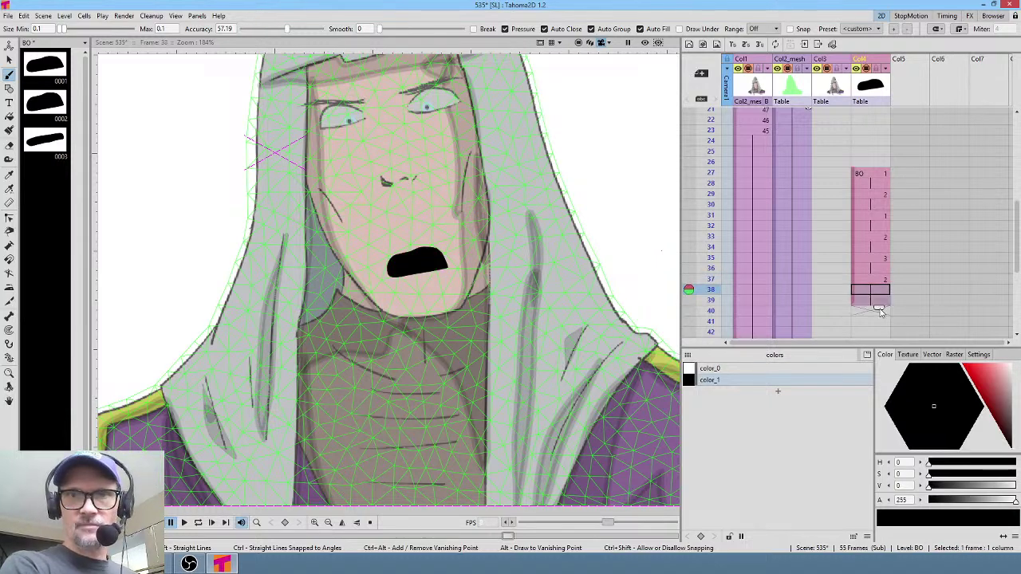
left_click_drag(707, 177, 715, 313)
scroll(917, 249, "down", 2)
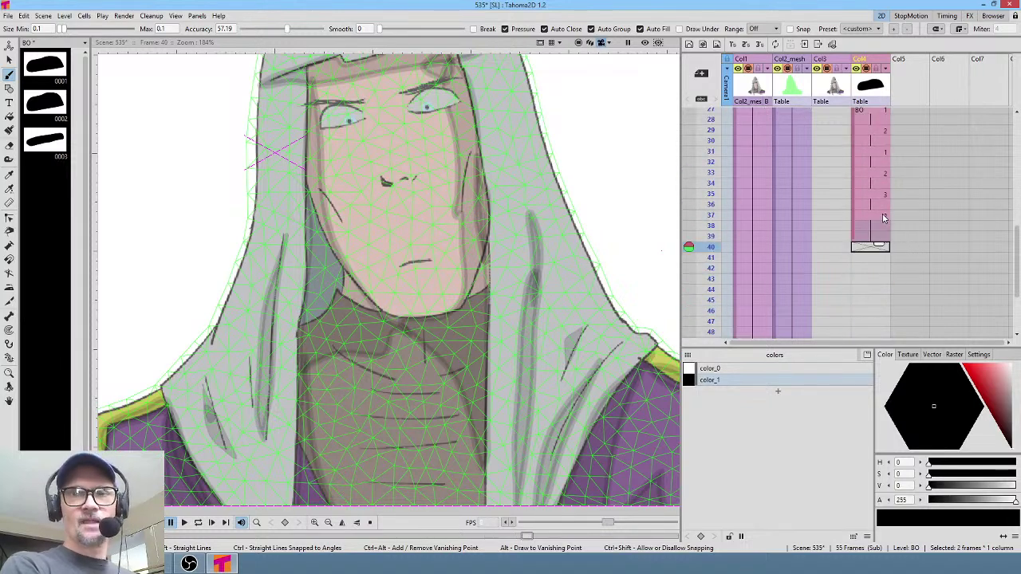
scroll(880, 217, "up", 4)
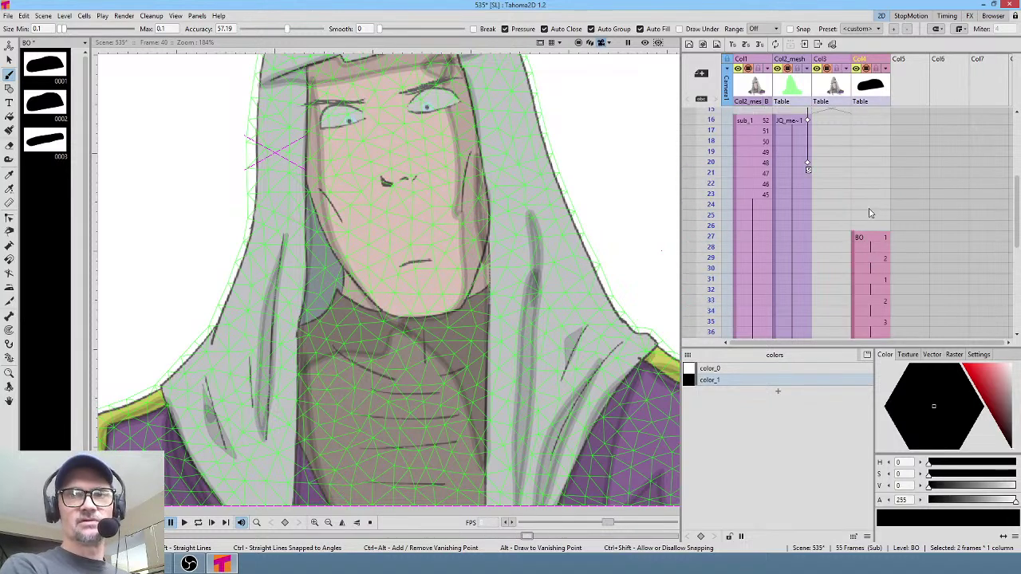
left_click(710, 185)
key("l")
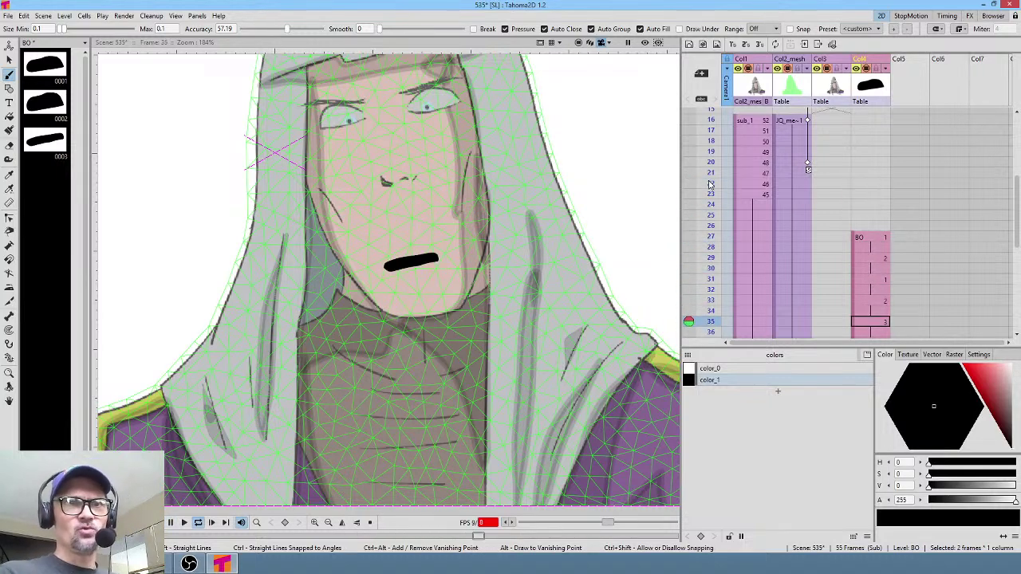
key("l")
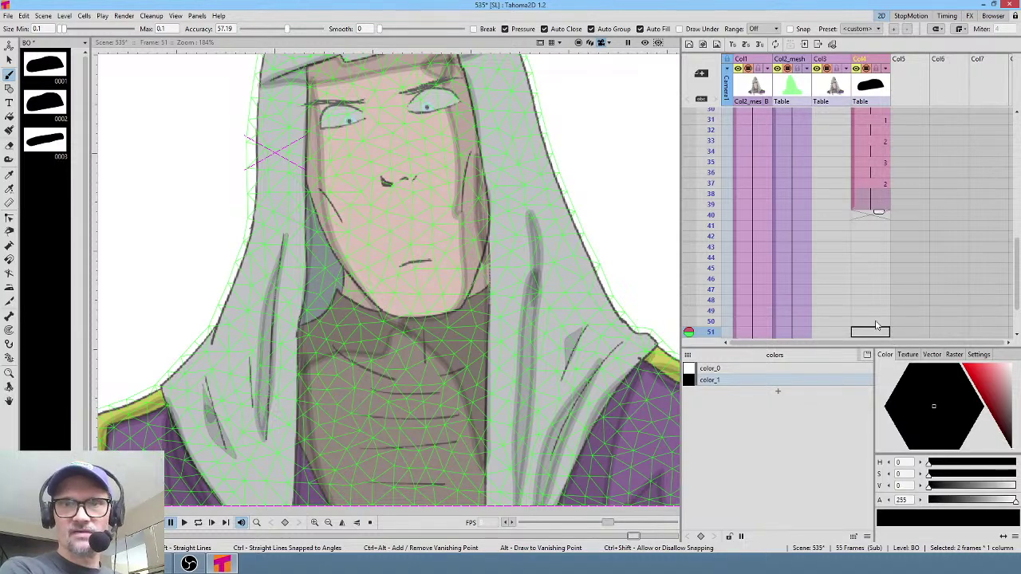
- Copy the Col4 mouth exposures from frames 27–39 and paste them starting at frame 50
scroll(875, 241, "up", 4)
left_click(871, 213)
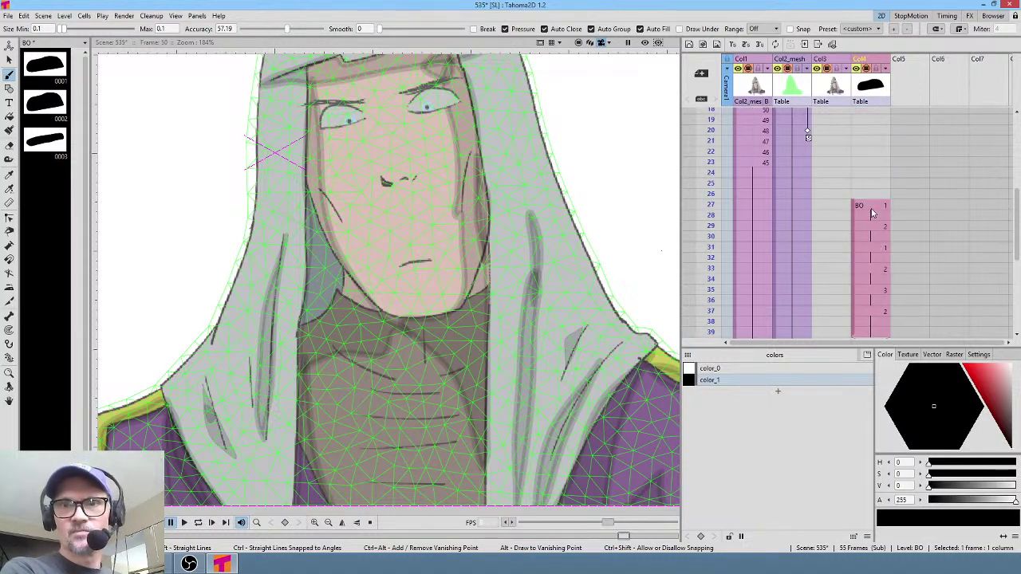
scroll(879, 327, "down", 2)
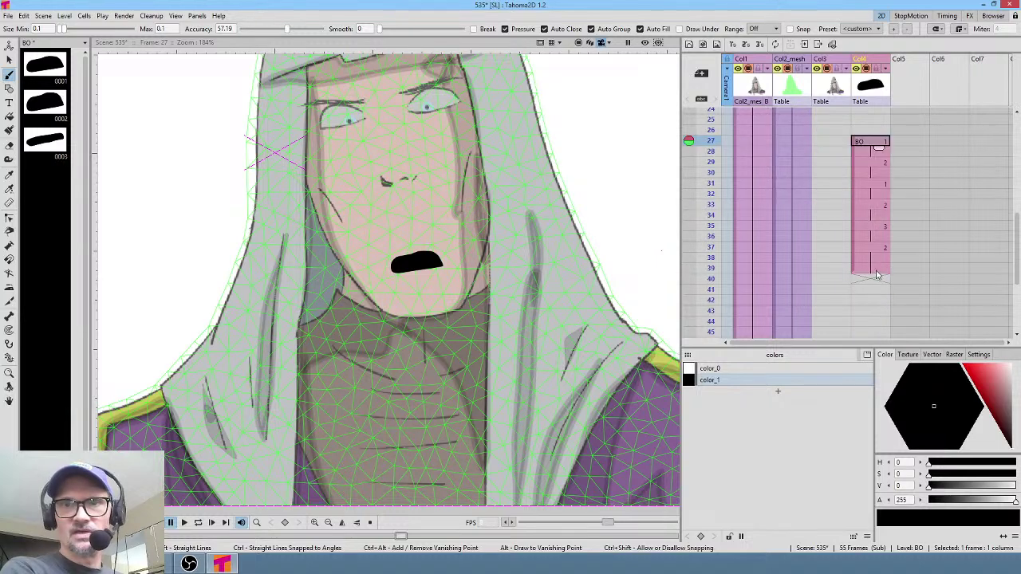
left_click(876, 274, "shift")
scroll(877, 274, "down", 4)
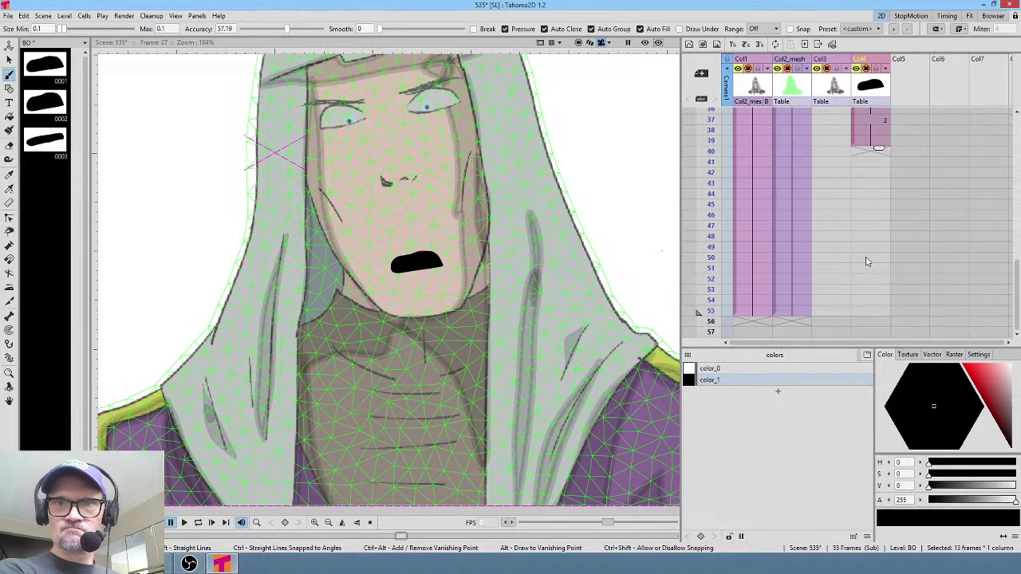
left_click(869, 260)
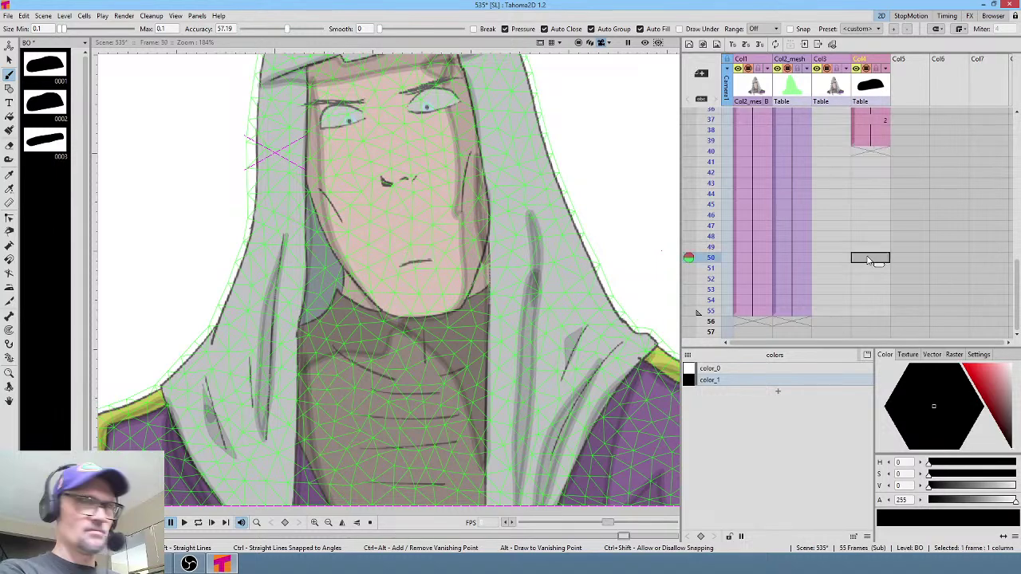
key("ctrl+v")
- Extend the Col1 and Col2_mesh exposures to frame 62 and add seven frames to hold all three active columns through frame 69
scroll(797, 255, "down", 4)
left_click(766, 184)
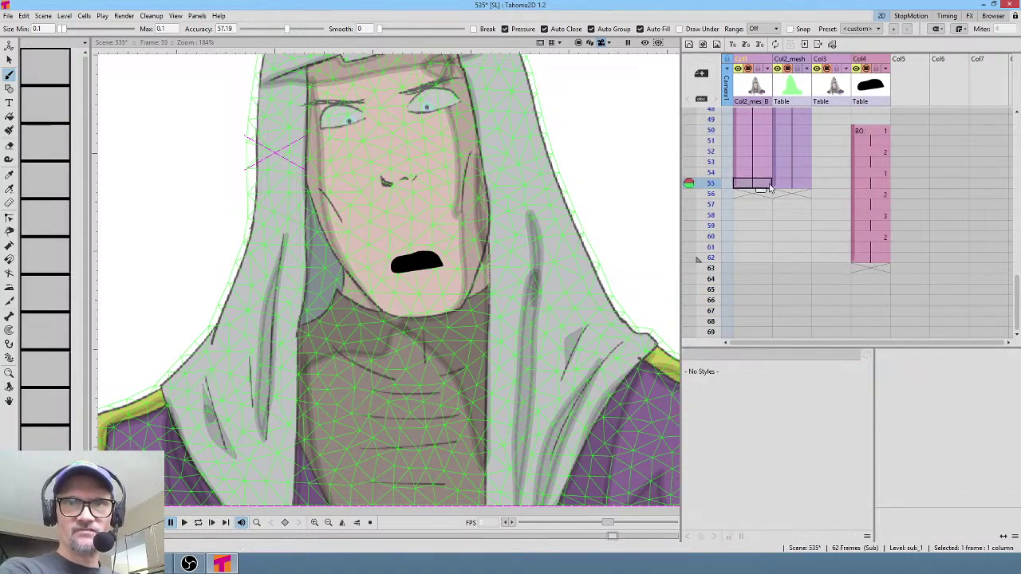
left_click_drag(769, 188, 804, 271)
left_click(767, 259)
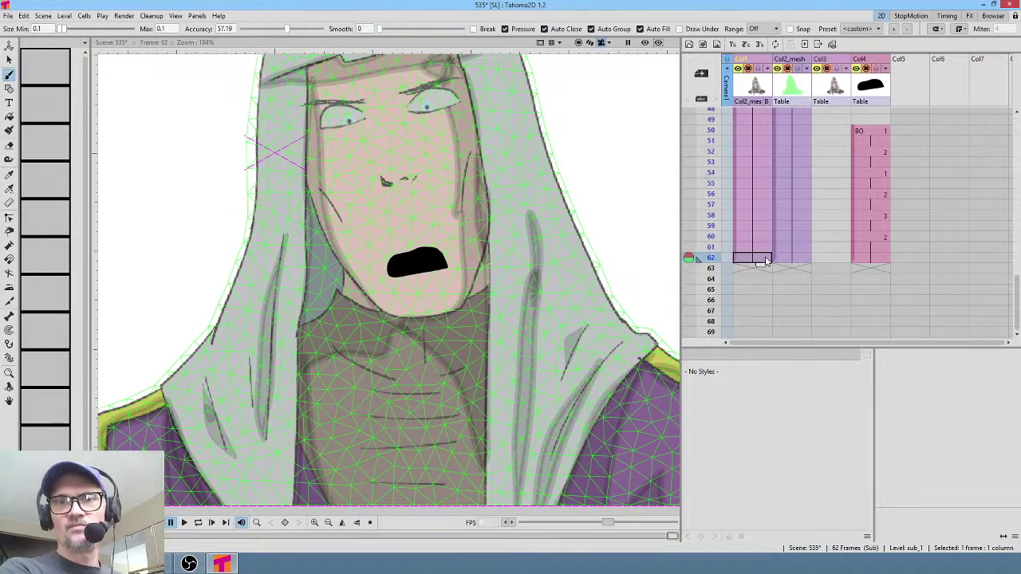
key("Insert")
key("Insert")
key("Insert")
key("Insert")
key("Insert")
key("Insert")
key("Insert")
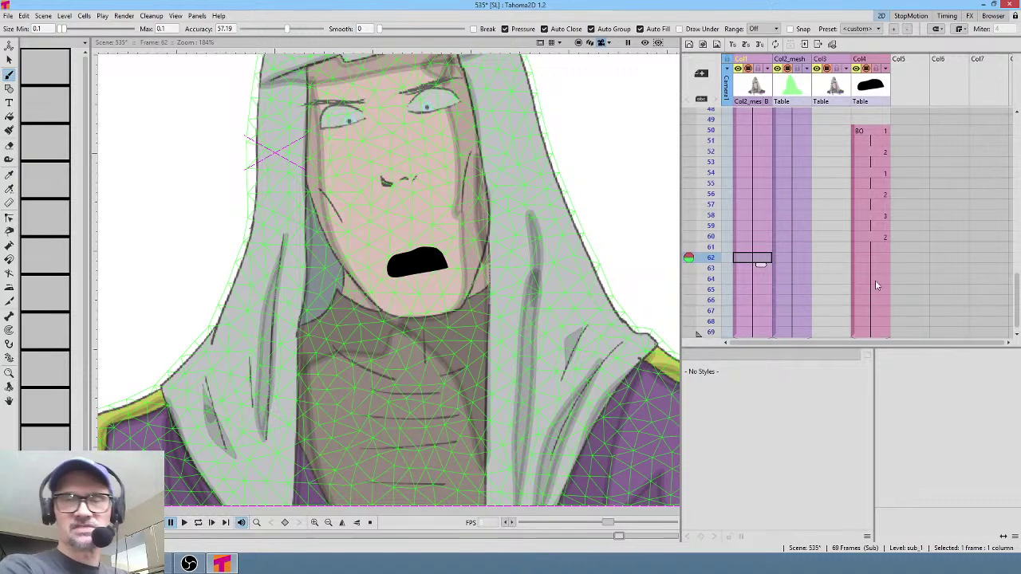
- Remove the empty frame 15 across all columns so the second sub_1 and mesh exposures start right after frame 14
key("Home")
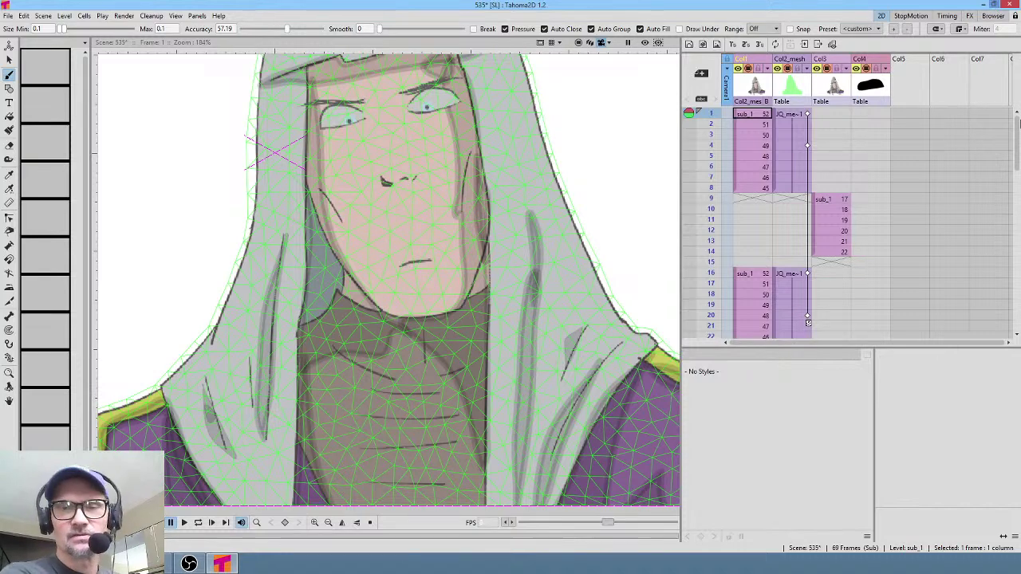
left_click(831, 254)
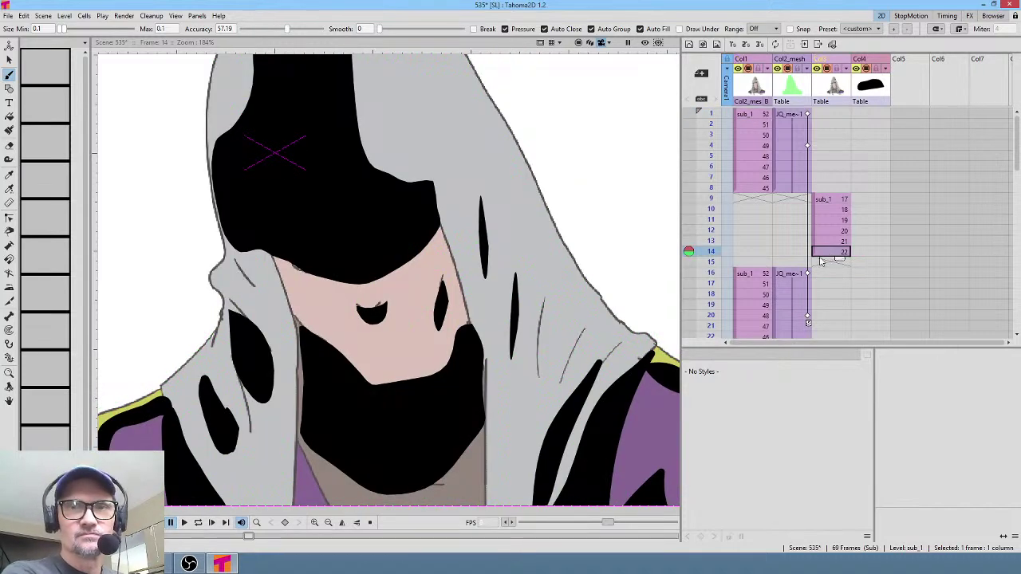
left_click(776, 262)
left_click(841, 254)
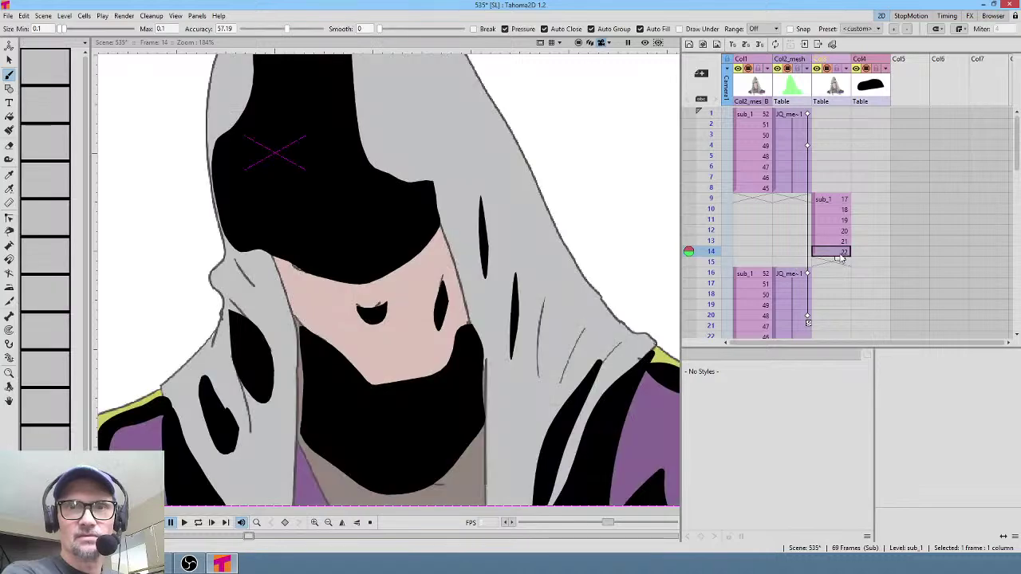
left_click(743, 263)
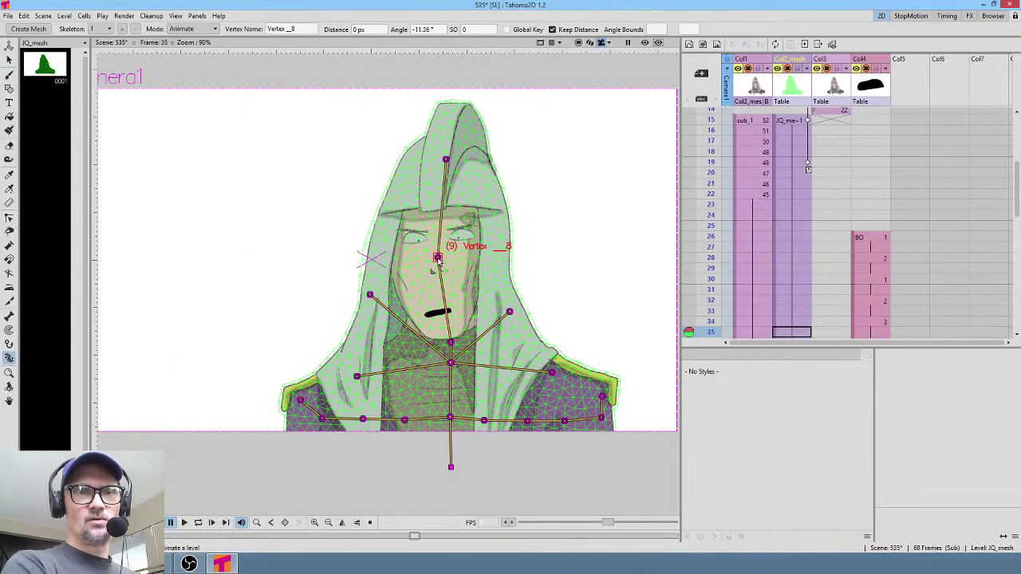
- Pose the mesh at frame 35, rotating face vertex 8 to about -12.2° and shifting hood vertices 17 and 18 about 10 and -7 px
mouse_move(438, 259)
left_mouse_down()
mouse_move(424, 256)
mouse_move(447, 258)
mouse_move(436, 257)
left_mouse_up()
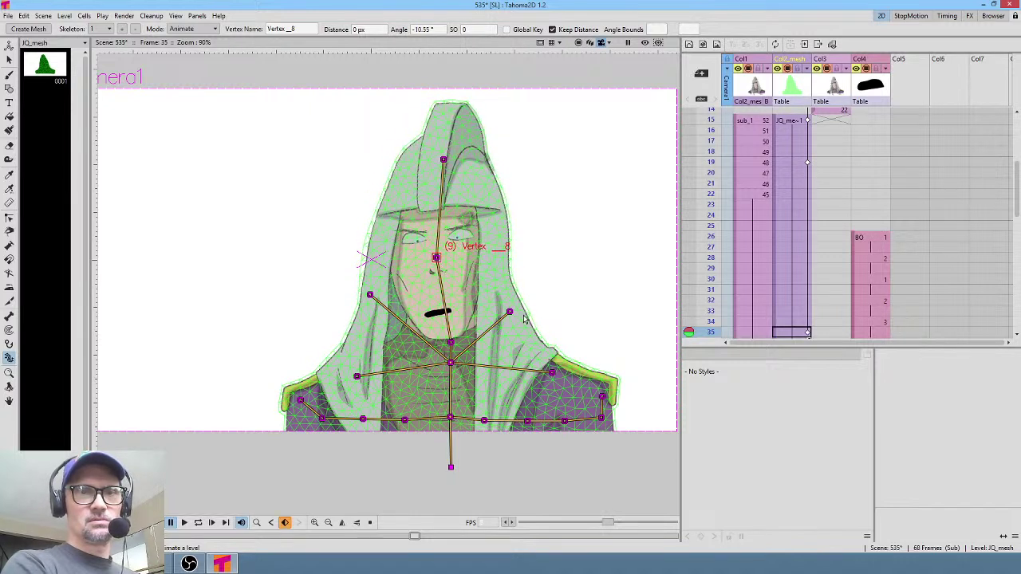
mouse_move(510, 312)
left_mouse_down()
mouse_move(514, 319)
mouse_move(471, 316)
mouse_move(515, 321)
left_mouse_up()
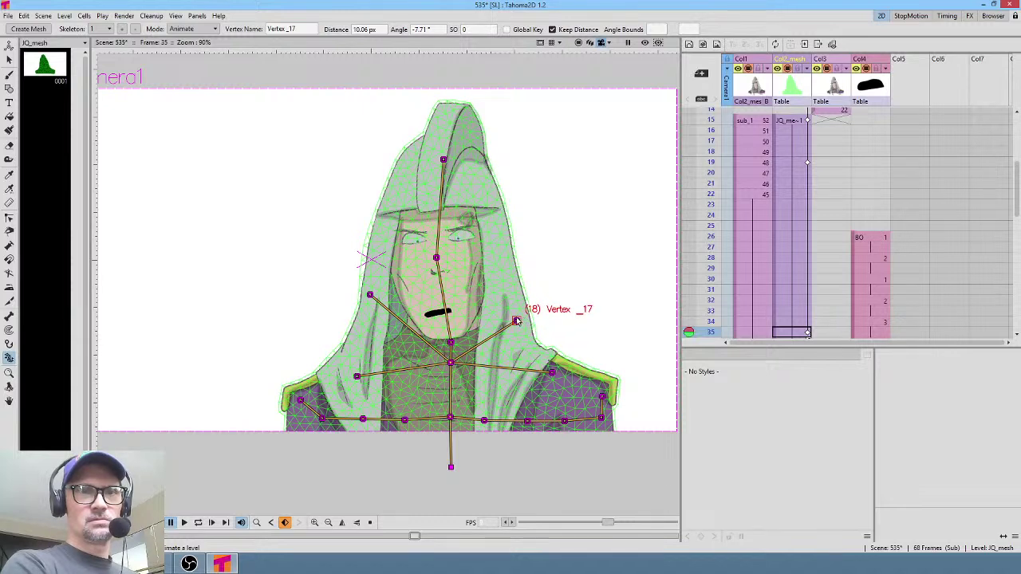
left_click_drag(370, 295, 377, 287)
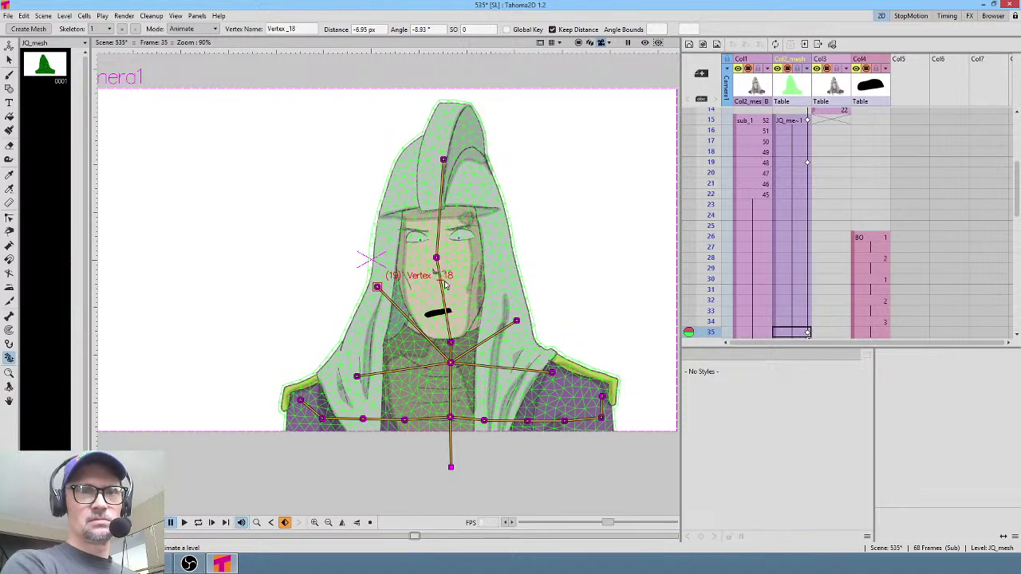
left_click_drag(437, 258, 439, 257)
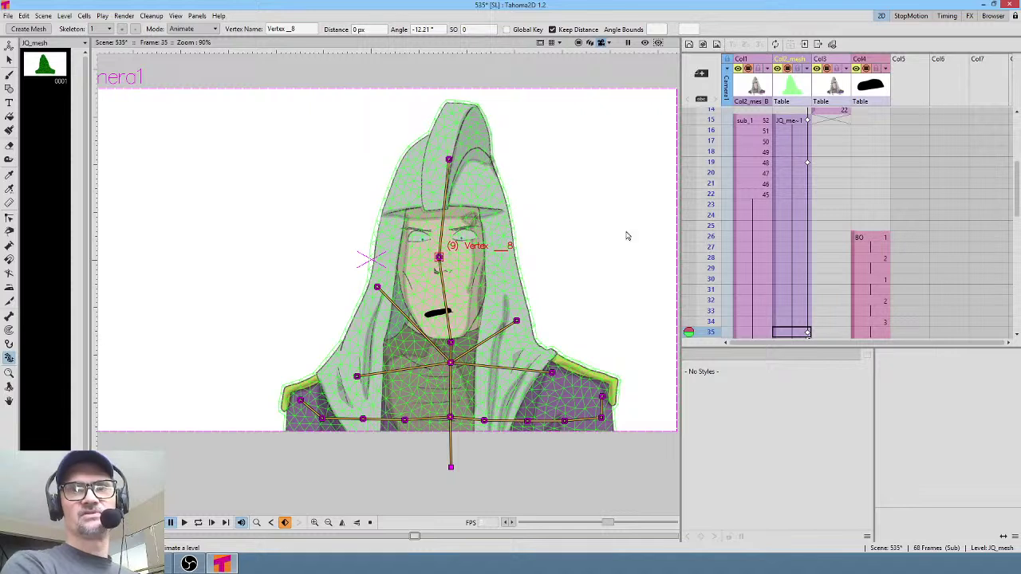
- Link the Col4 mouth column to Col2_mesh in the stage schematic, close the floating windows and scrub through the mouth frames
left_click(869, 90)
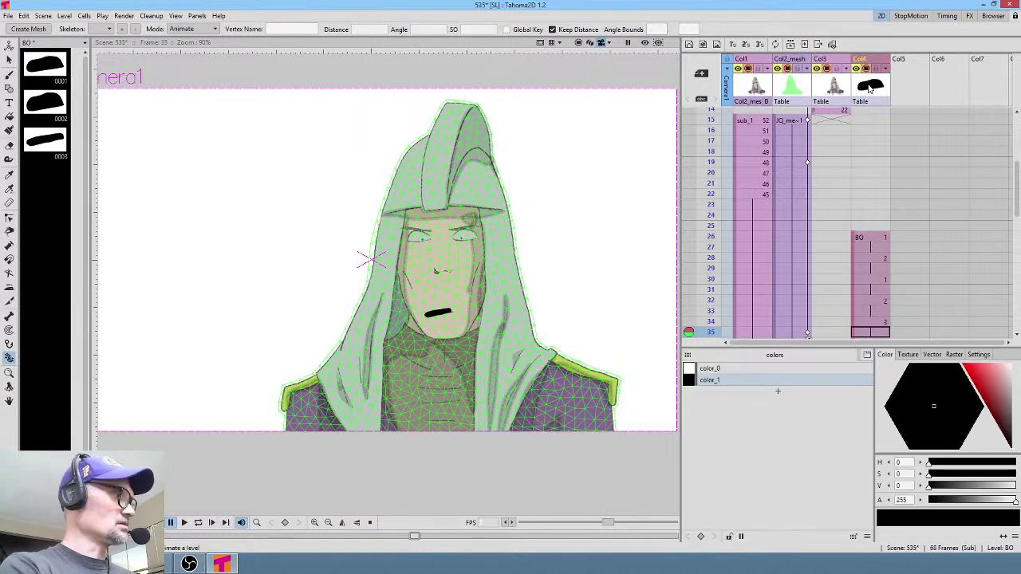
key("alt+Tab")
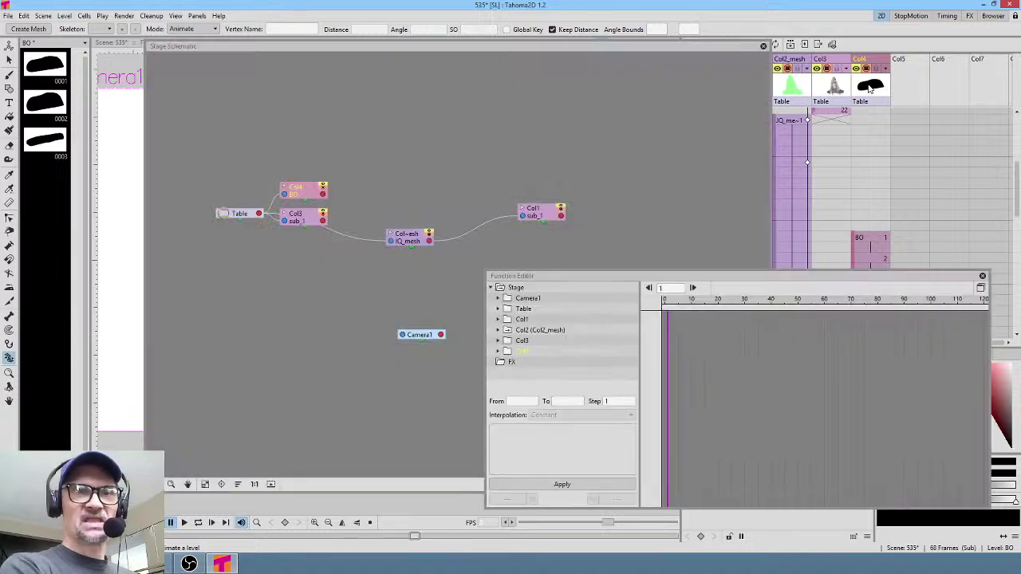
left_click_drag(297, 193, 431, 240)
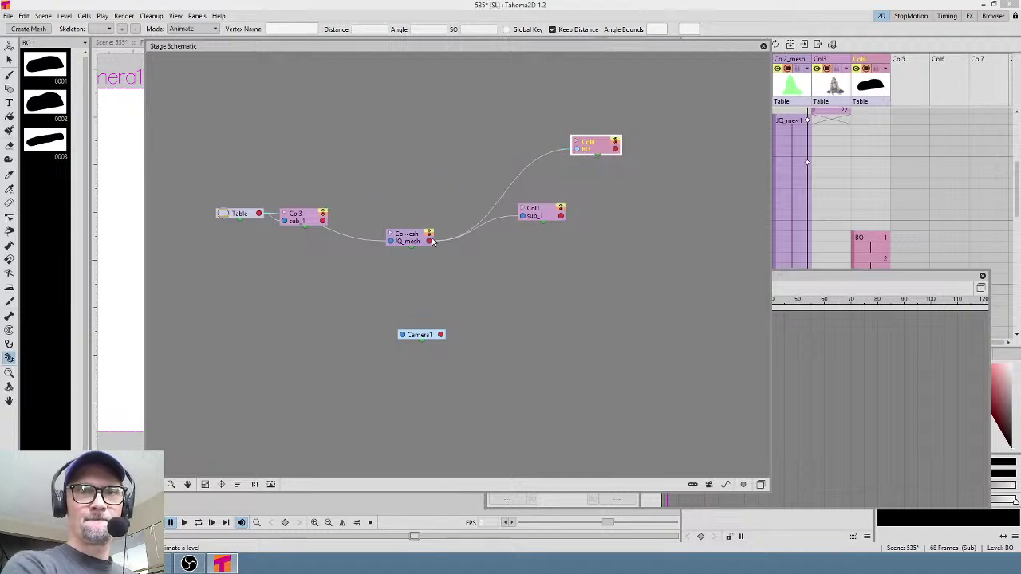
left_click_drag(607, 145, 556, 158)
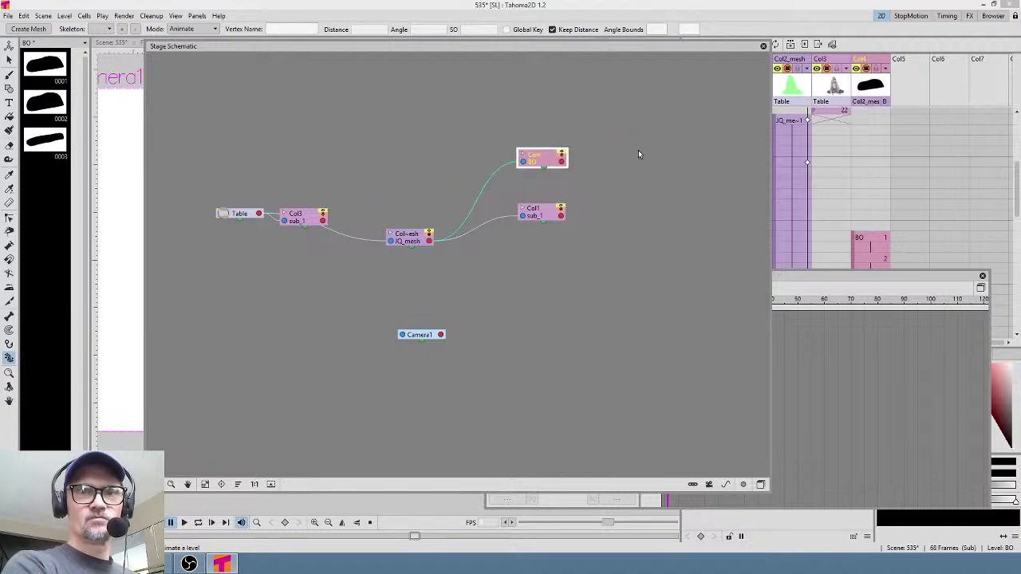
left_click(763, 46)
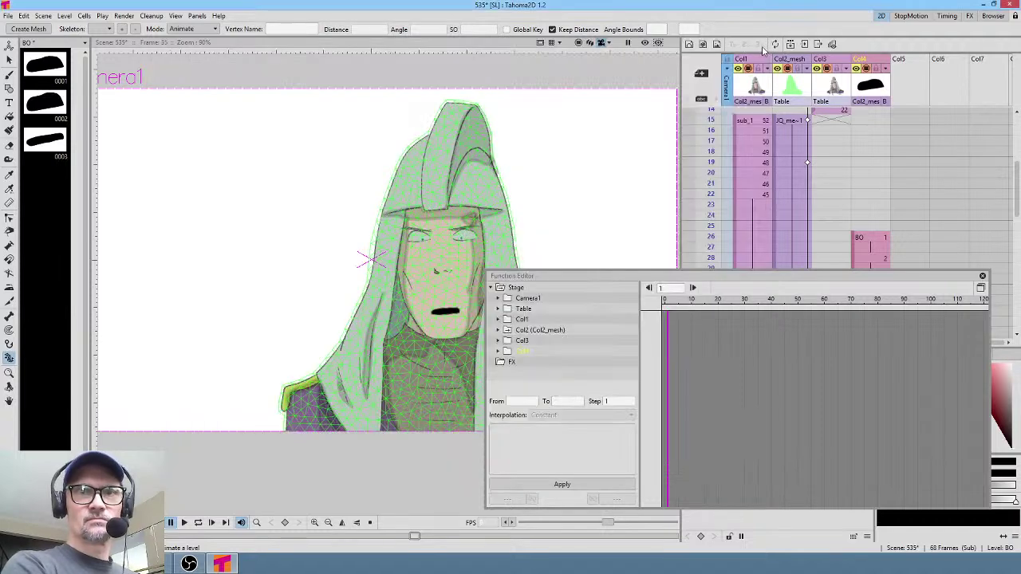
left_click(983, 276)
mouse_move(712, 126)
left_mouse_down()
mouse_move(715, 339)
mouse_move(712, 128)
mouse_move(734, 290)
mouse_move(727, 190)
mouse_move(722, 253)
left_mouse_up()
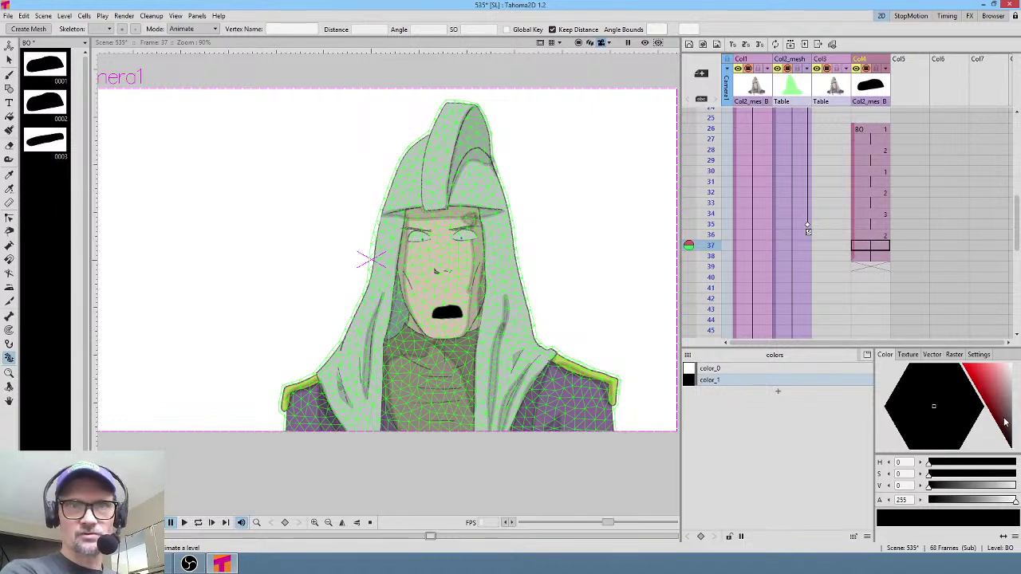
- Change the mouth's color_1 to a dark brownish grey (H 0, S 14, V 43) and scrub the timeline to check it
left_click_drag(1005, 423, 1008, 412)
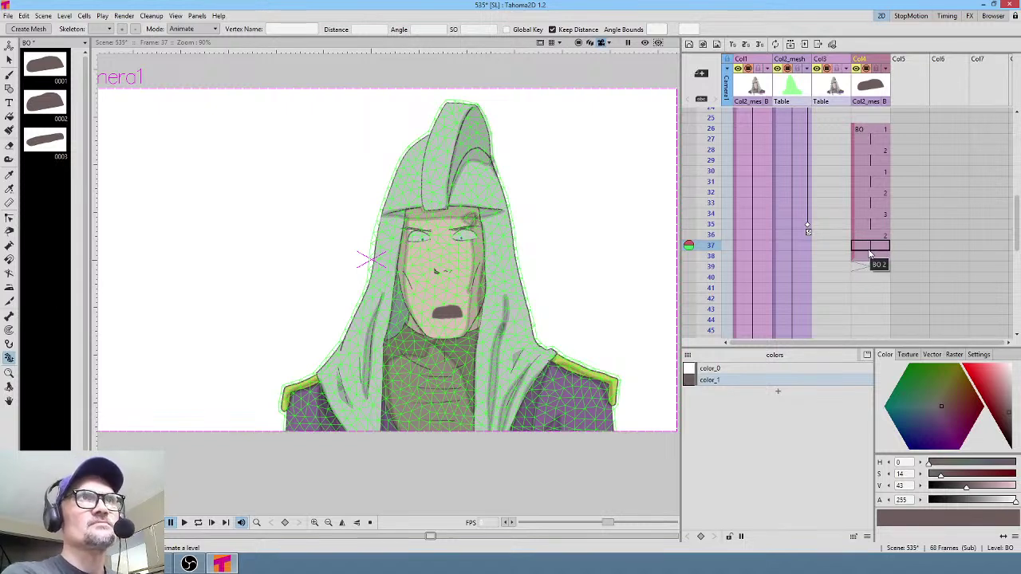
left_click(712, 140)
left_click_drag(712, 141, 713, 284)
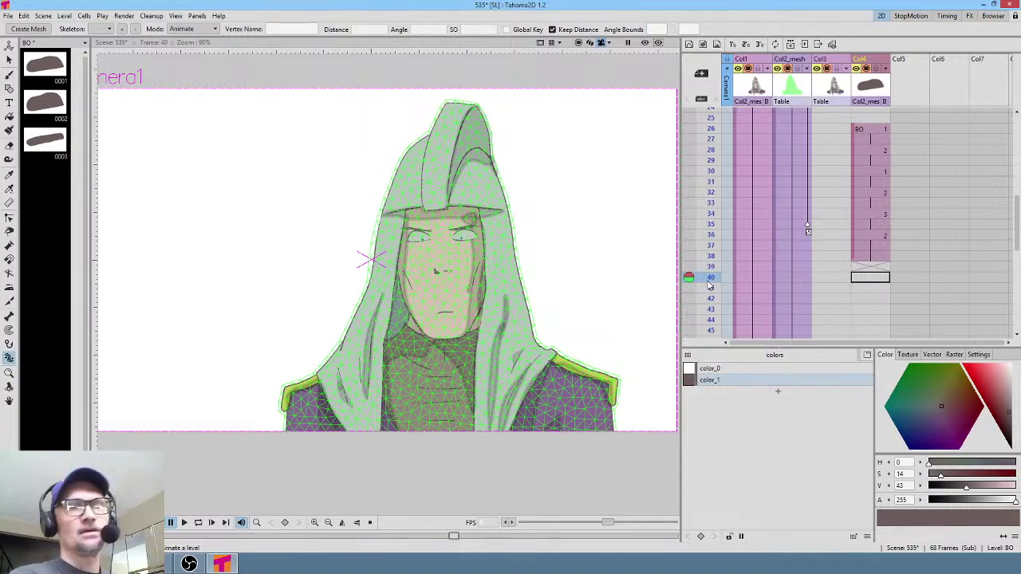
scroll(834, 187, "up", 8)
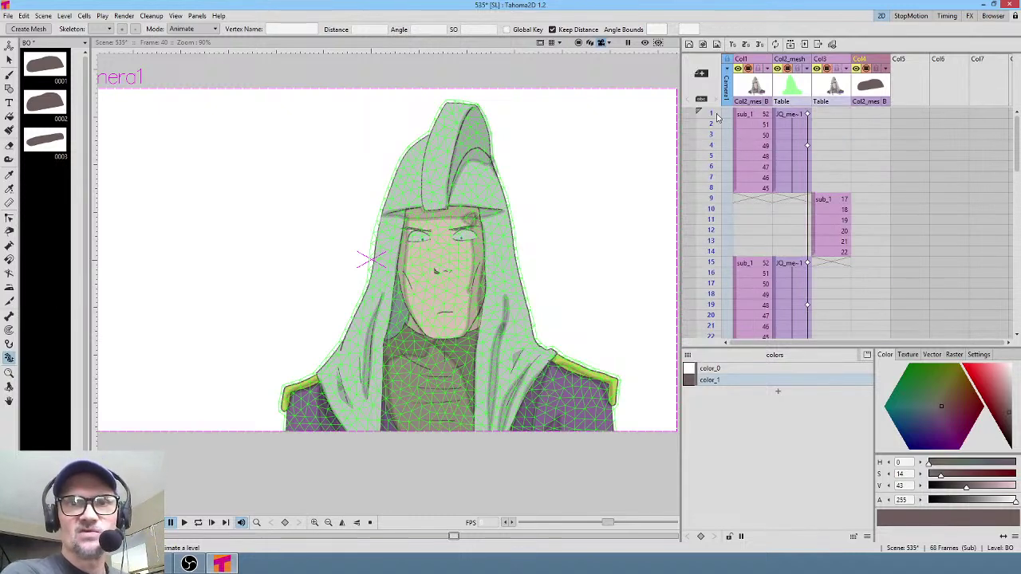
left_click_drag(716, 118, 756, 274)
- Duplicate the Col2_mesh keyframe at frame 35 so that frames 35 and 36 both hold the upright head pose
left_click(800, 272)
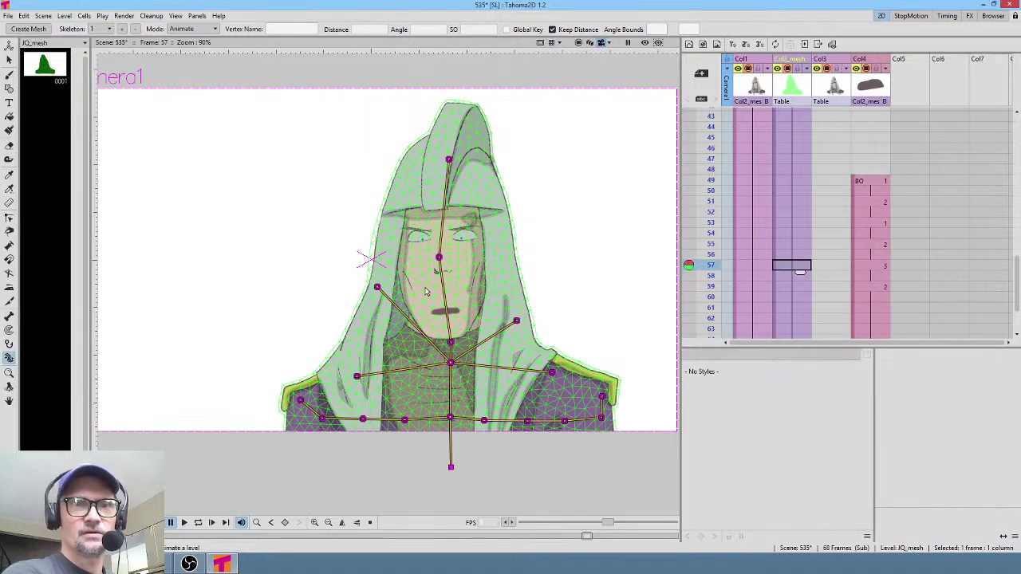
scroll(787, 223, "up", 4)
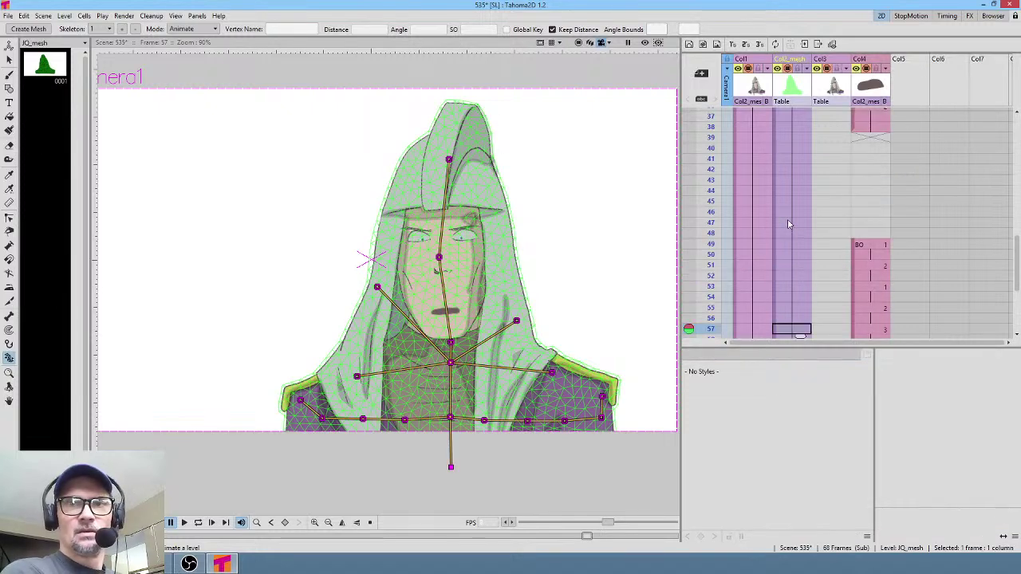
left_click(802, 150)
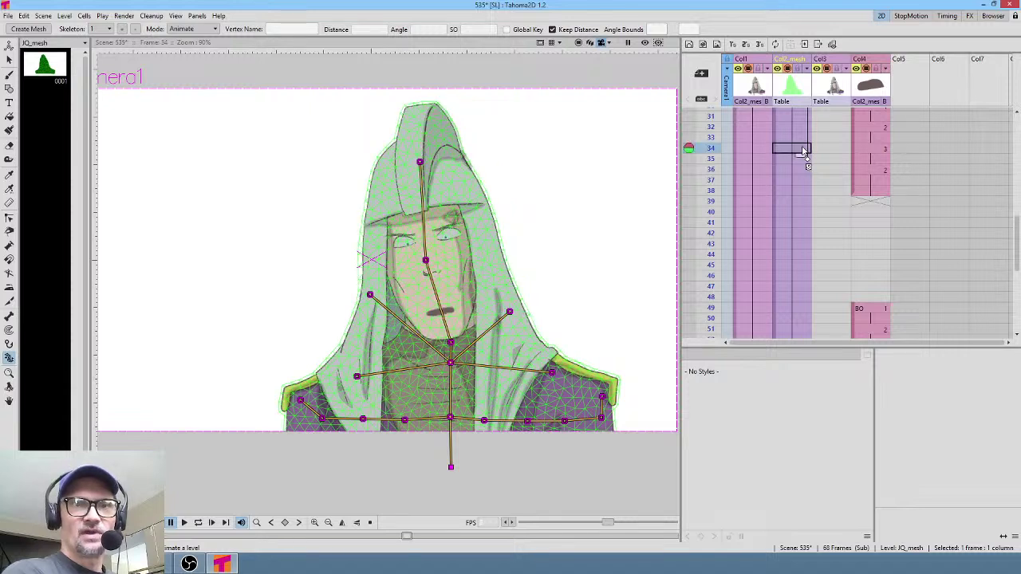
left_click(800, 161)
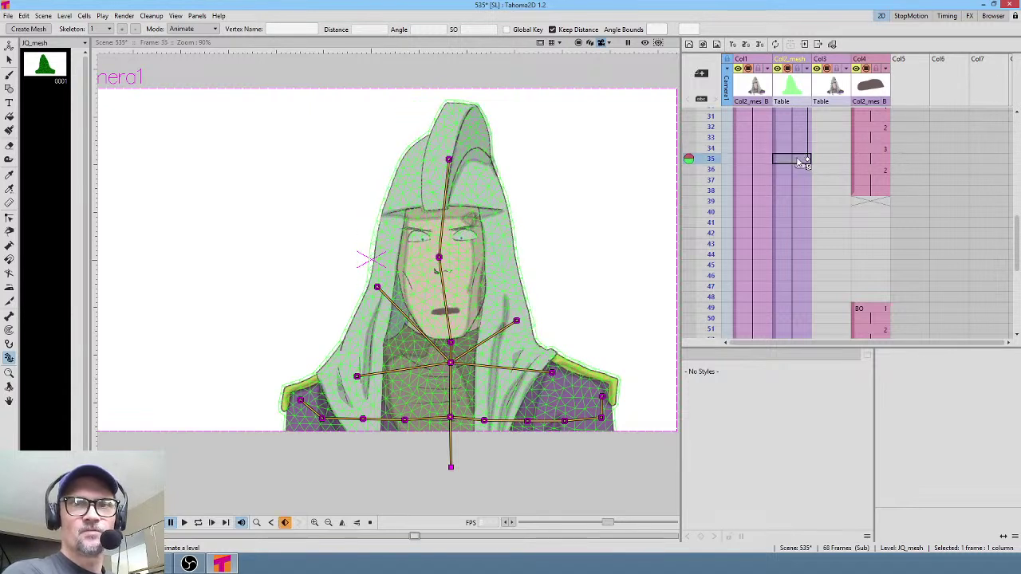
left_click(807, 161)
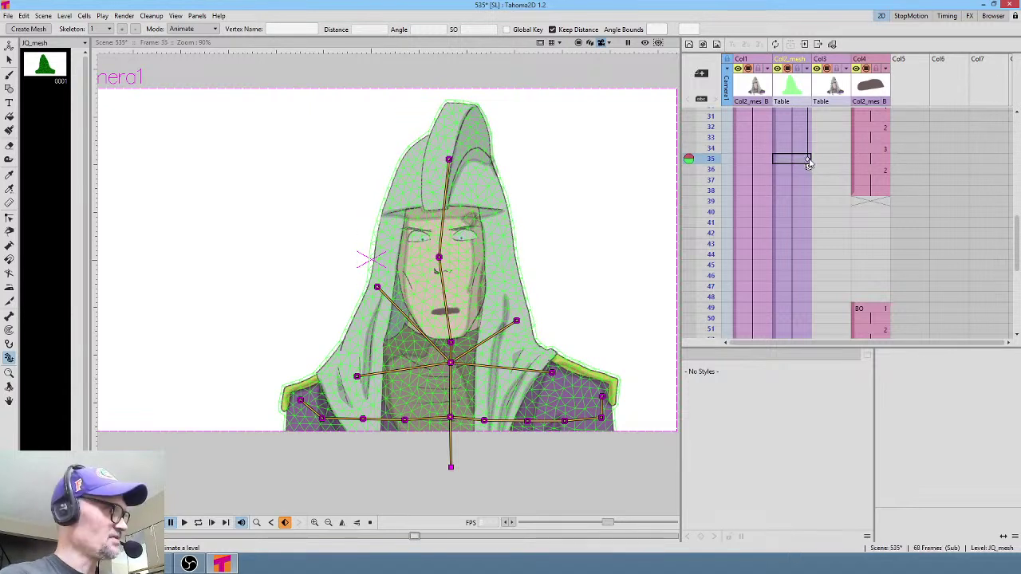
left_click(804, 150)
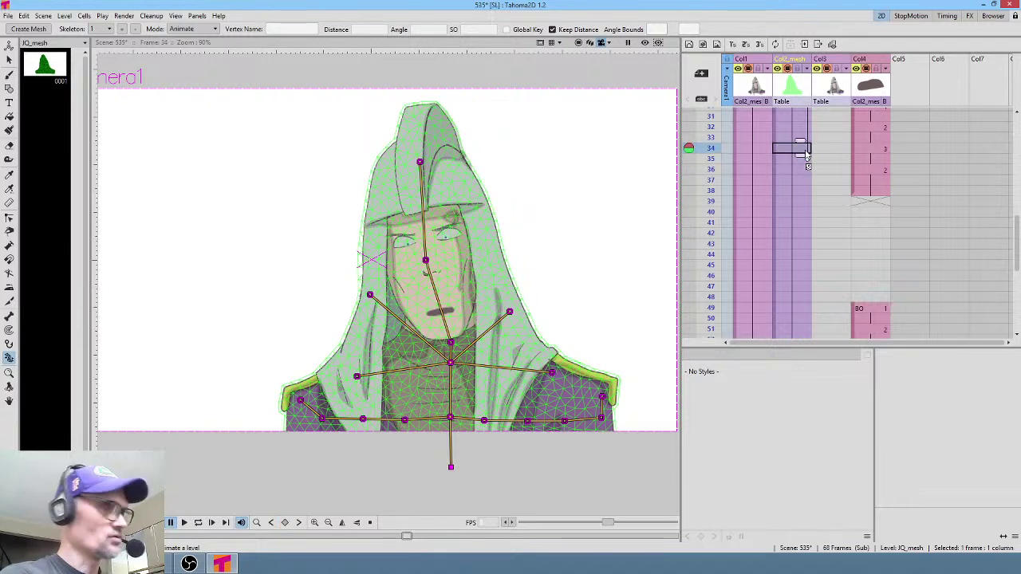
left_click(807, 156)
left_click(808, 174)
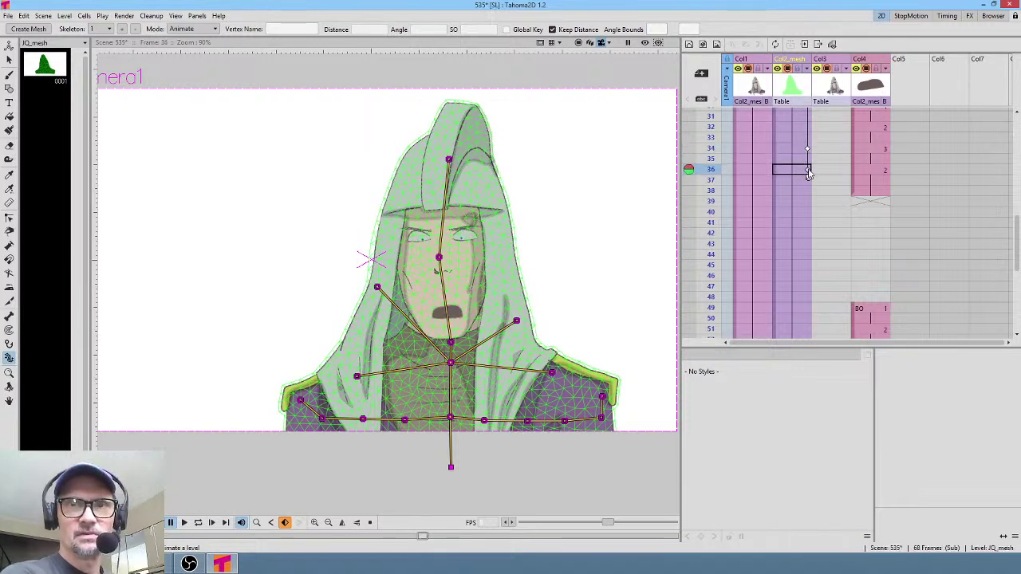
left_click(807, 150)
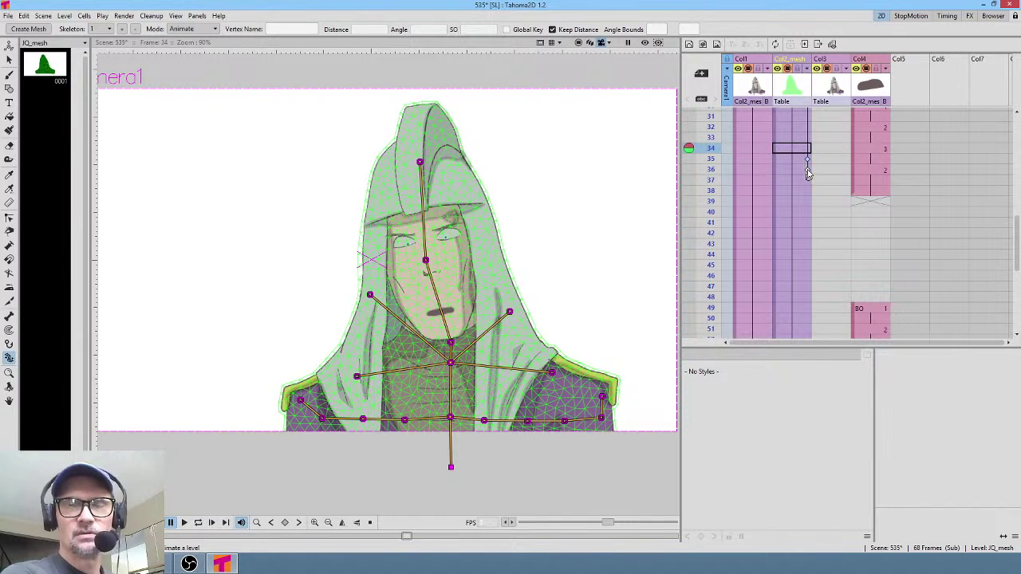
- Stretch the head upward at frame 35, moving vertex 8 about 14 px at -14° and vertex 9 about 21 px at 5.3°
left_click(806, 160)
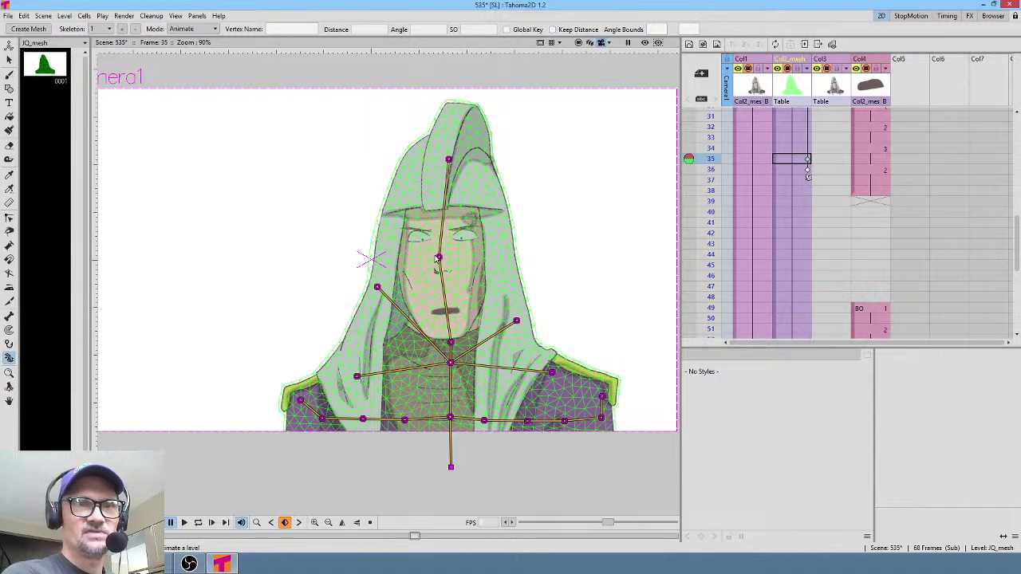
left_click_drag(438, 257, 441, 252)
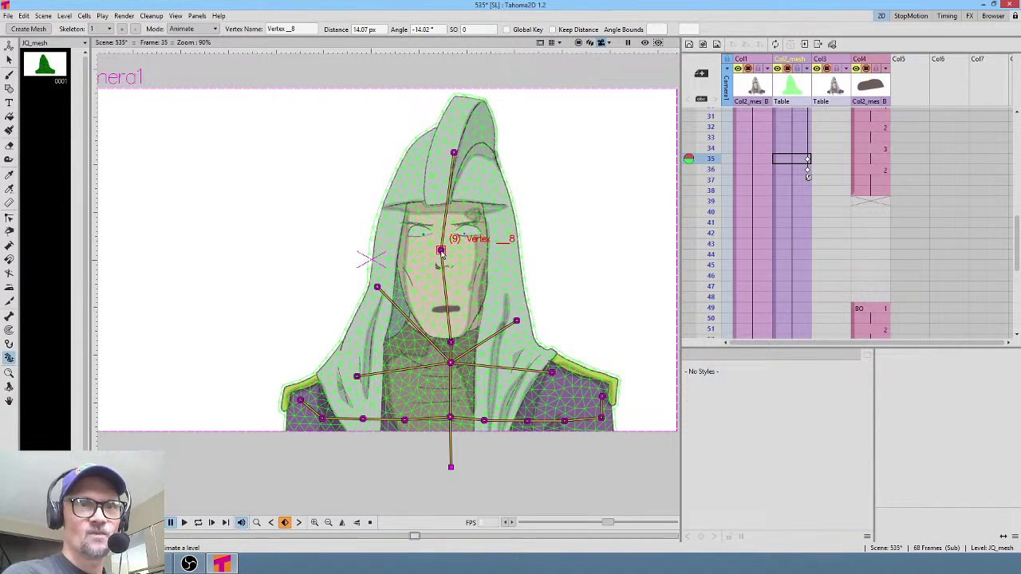
left_click_drag(453, 153, 445, 142)
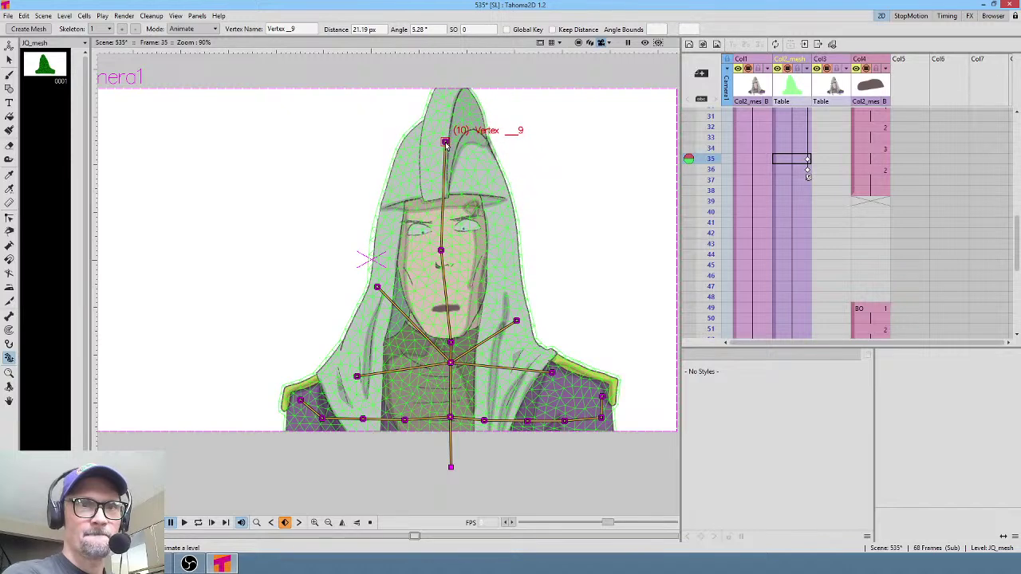
mouse_move(715, 133)
left_mouse_down()
mouse_move(712, 212)
mouse_move(712, 164)
mouse_move(715, 177)
left_mouse_up()
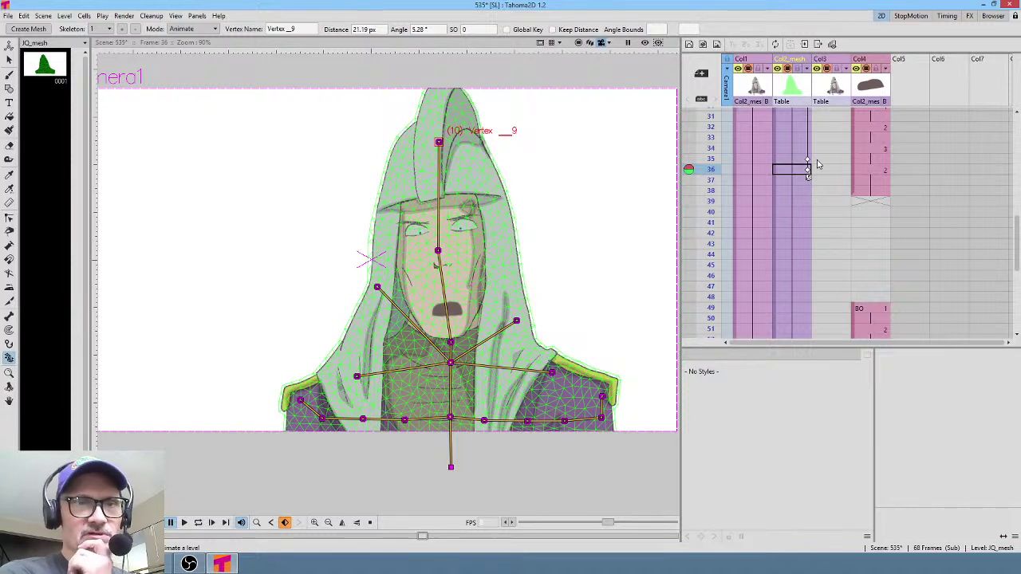
- Compare mesh frames 34 to 36 and lower the head at frame 36, with vertex 8 at about -2 px and -12° and vertex 9 lowered
left_click(790, 152)
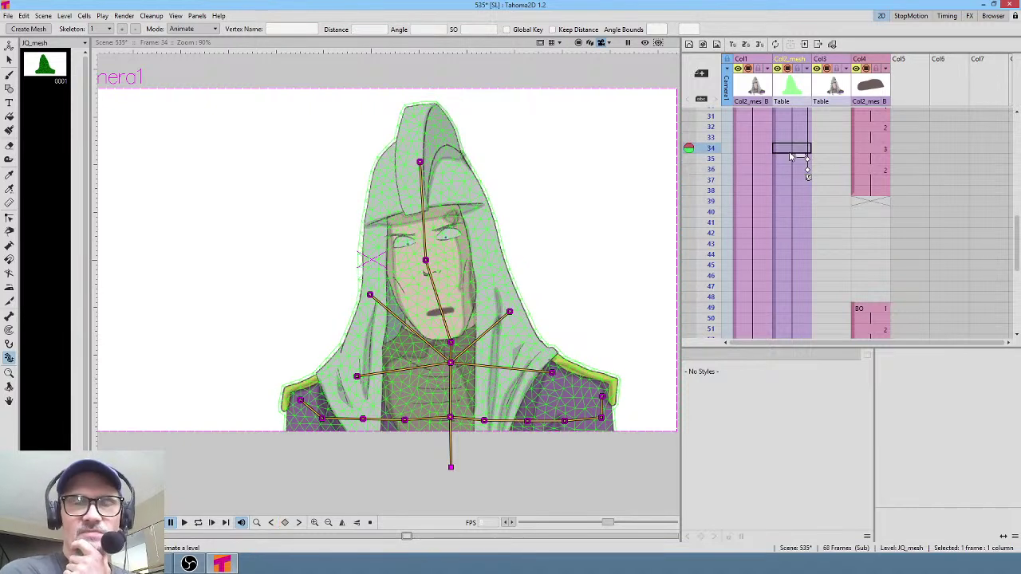
left_click(793, 160)
left_click(795, 171)
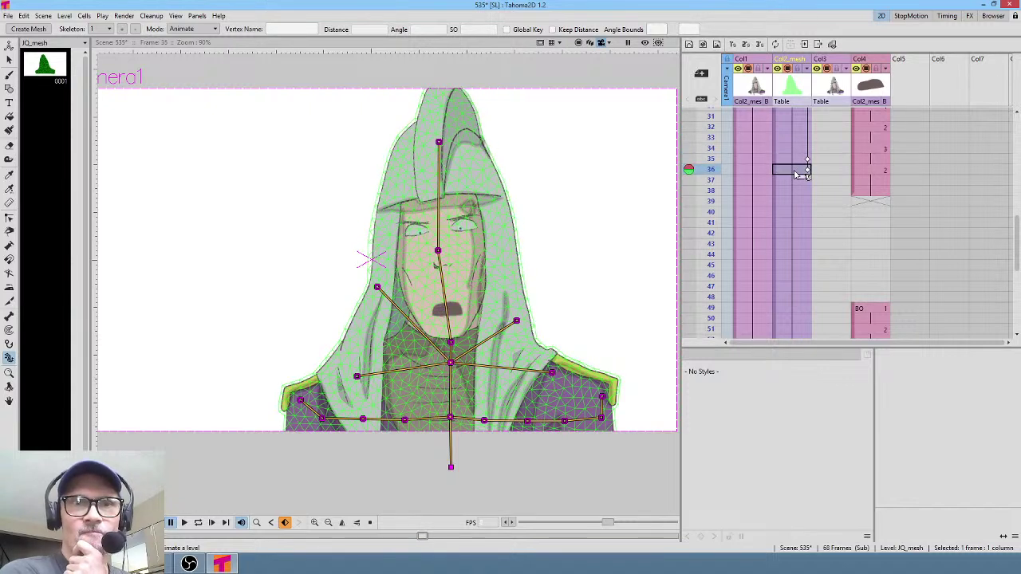
left_click(807, 170)
left_click(807, 161)
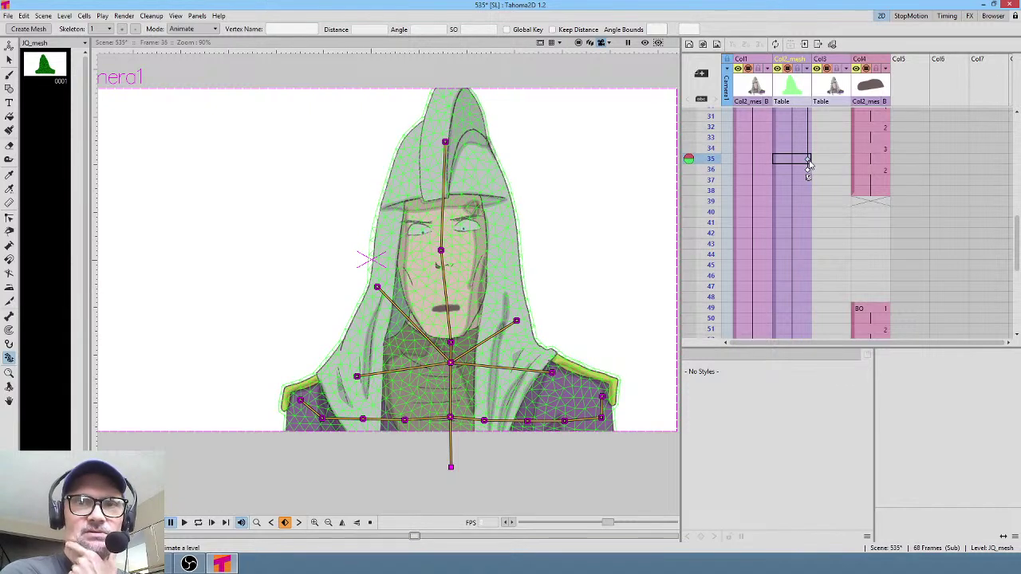
left_click(807, 170)
left_click(804, 174)
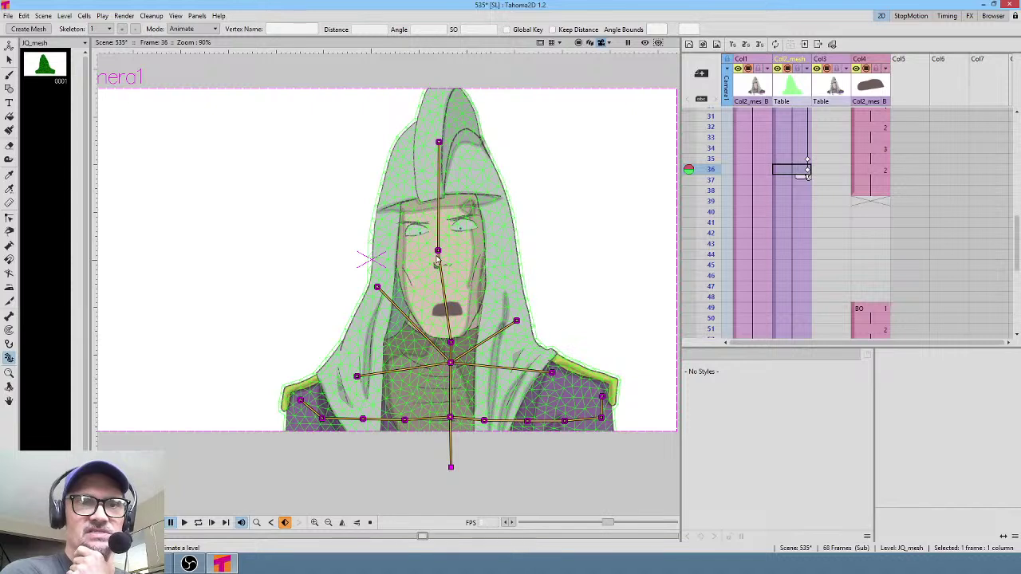
mouse_move(438, 252)
left_mouse_down()
mouse_move(437, 239)
mouse_move(438, 261)
left_mouse_up()
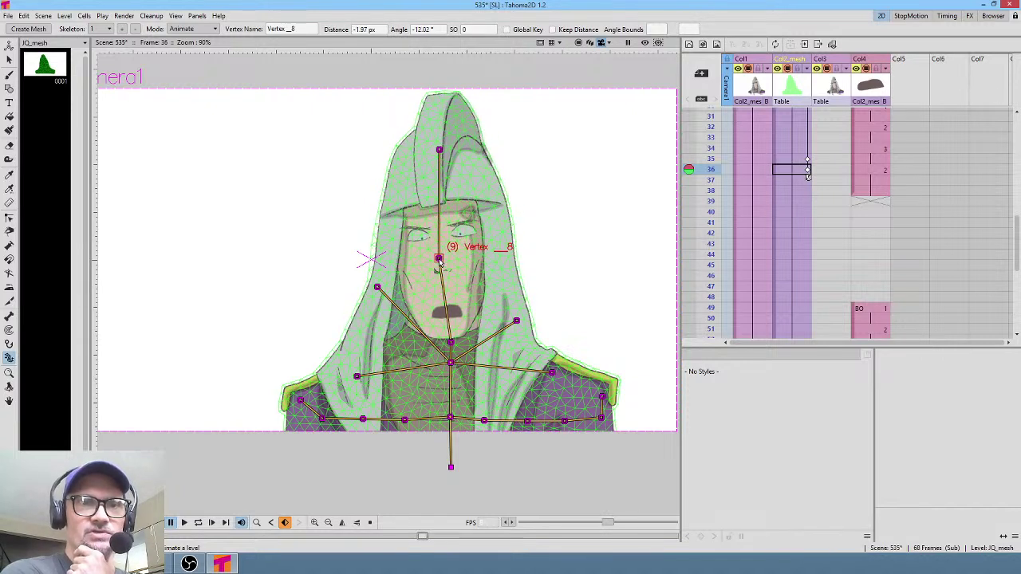
left_click_drag(439, 150, 442, 167)
- Lower hood vertex 9 at frame 35 to about -4.3 px and 4.4°, and scrub the timeline to check the head movement
left_click_drag(715, 136, 707, 159)
left_click_drag(444, 144, 446, 153)
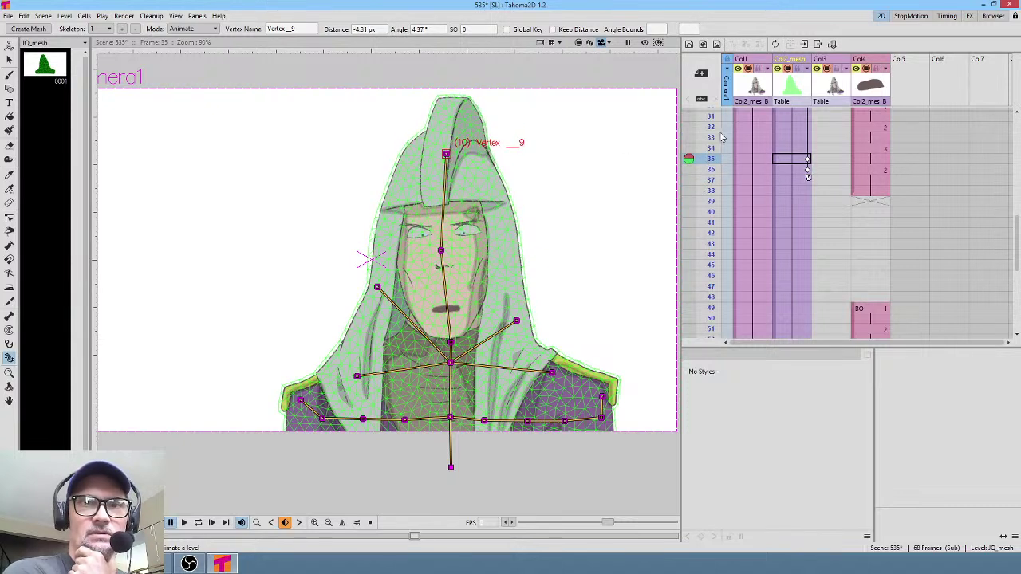
left_click_drag(720, 137, 716, 305)
scroll(709, 142, "up", 6)
scroll(846, 238, "down", 4)
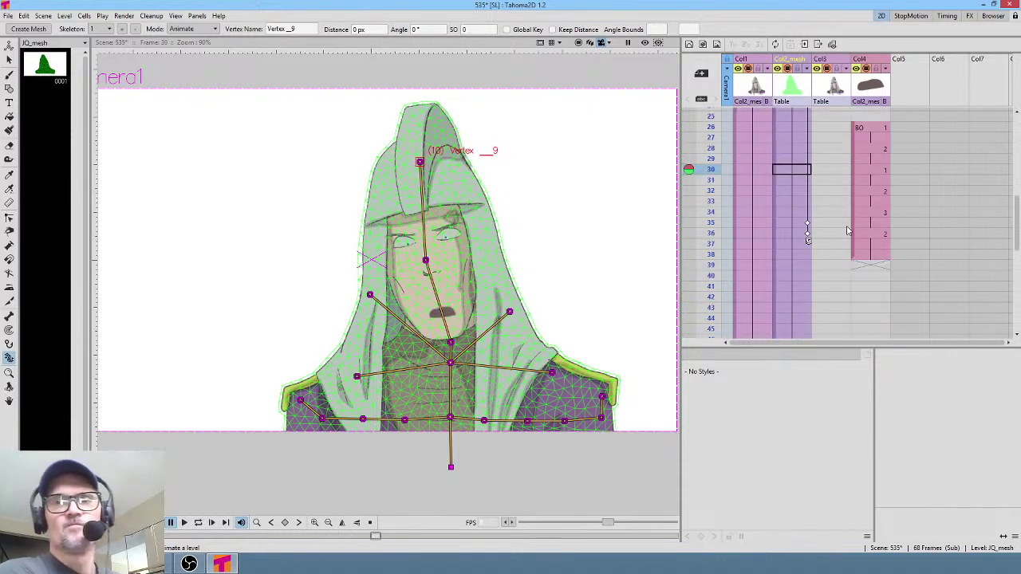
- Try a shoulder movement at frame 31, shifting vertices 16, 15 and 3 to angles of about 3.4°, -7.9° and 3.8°
left_click(794, 181)
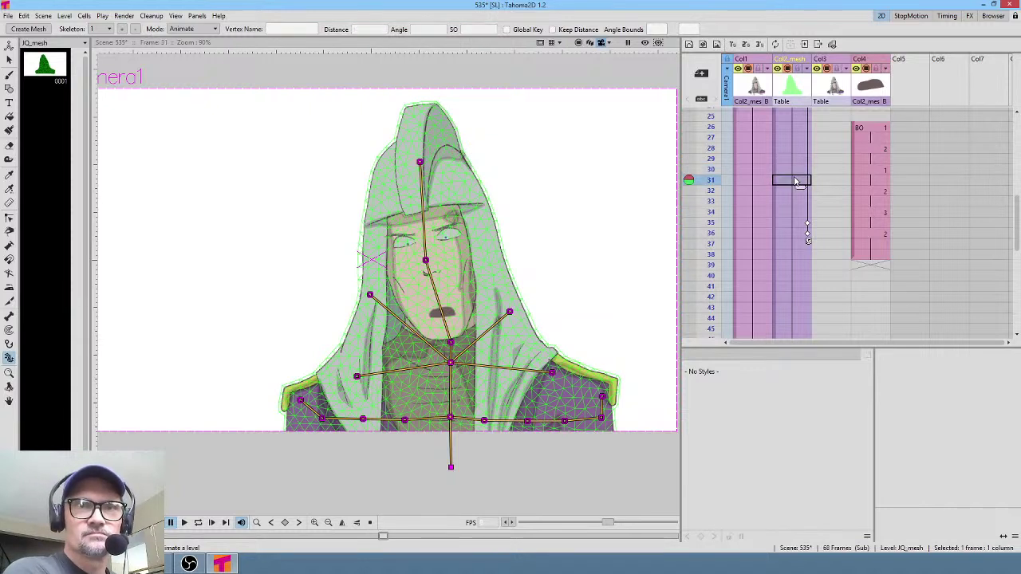
left_click(552, 373)
left_click_drag(554, 372, 551, 366)
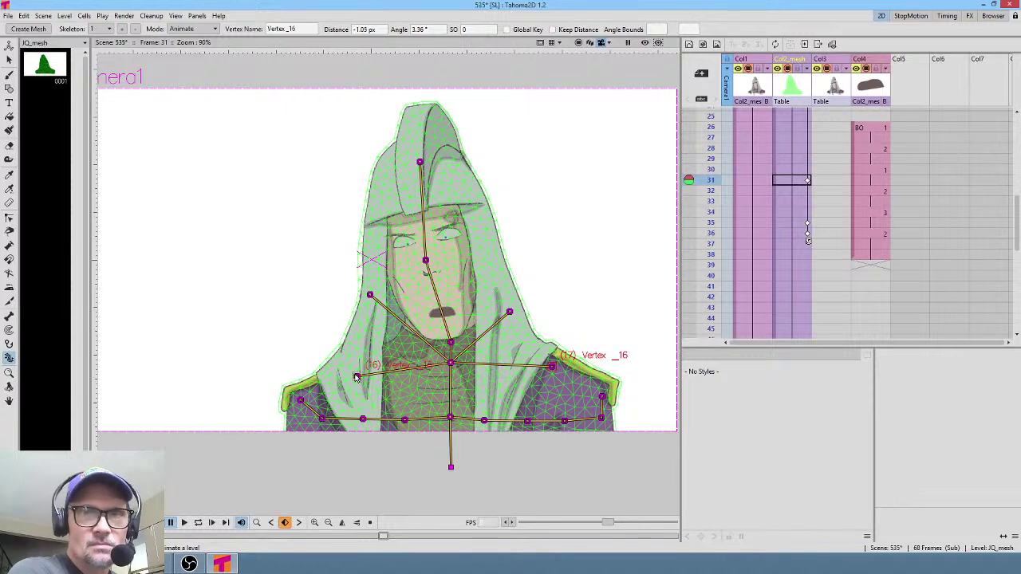
left_click_drag(357, 376, 357, 366)
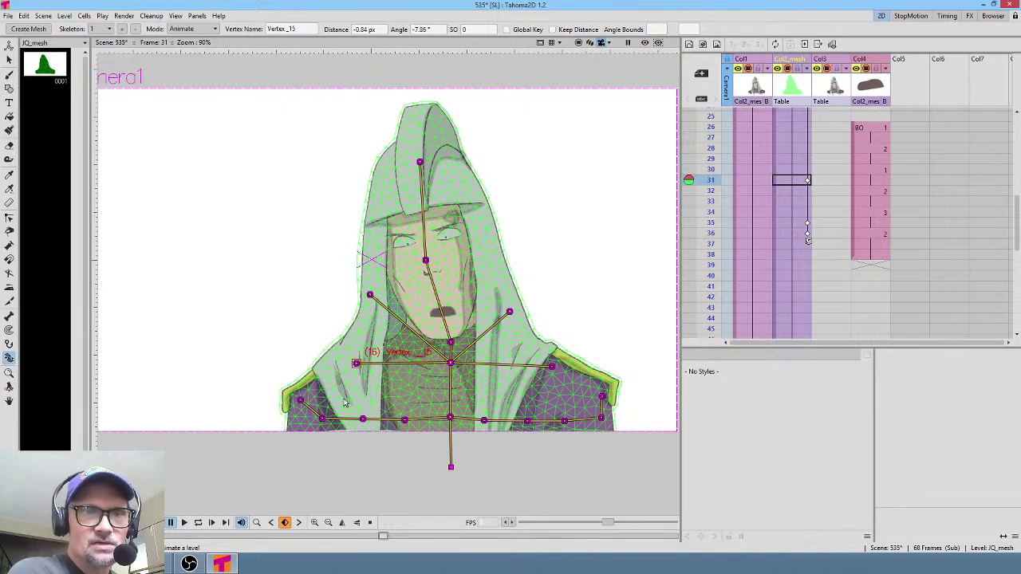
left_click_drag(301, 399, 299, 403)
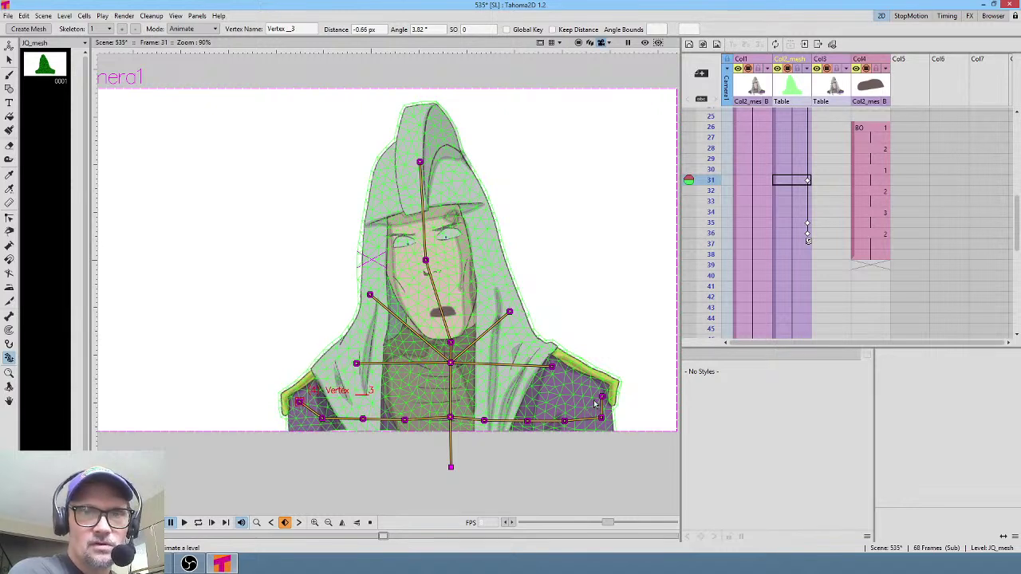
left_click_drag(602, 398, 602, 398)
mouse_move(689, 139)
left_mouse_down()
mouse_move(699, 263)
mouse_move(706, 157)
mouse_move(716, 172)
left_mouse_up()
- Delete the Col2_mesh keyframe at frame 31
left_click(805, 182)
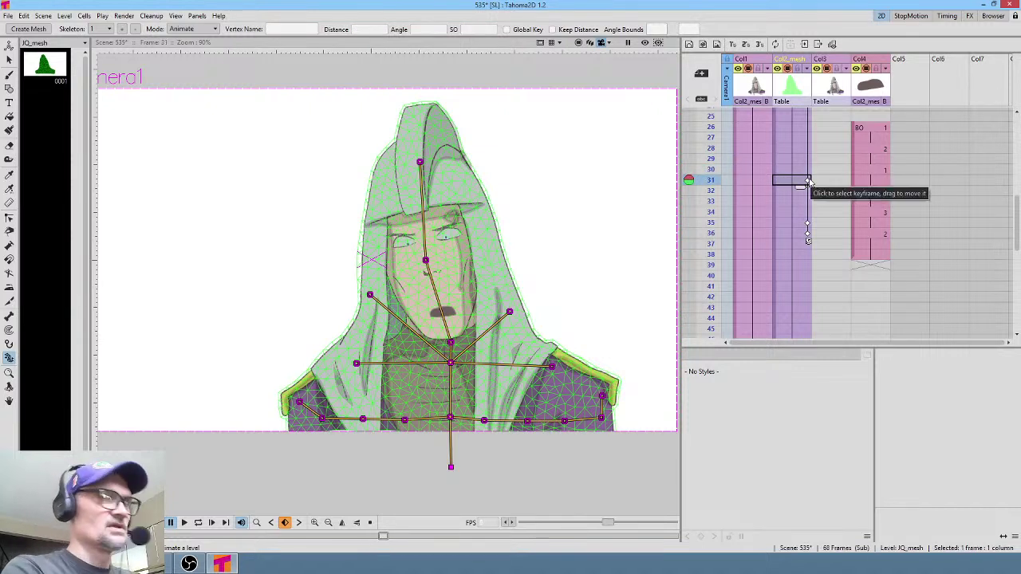
left_click(808, 183)
key("Delete")
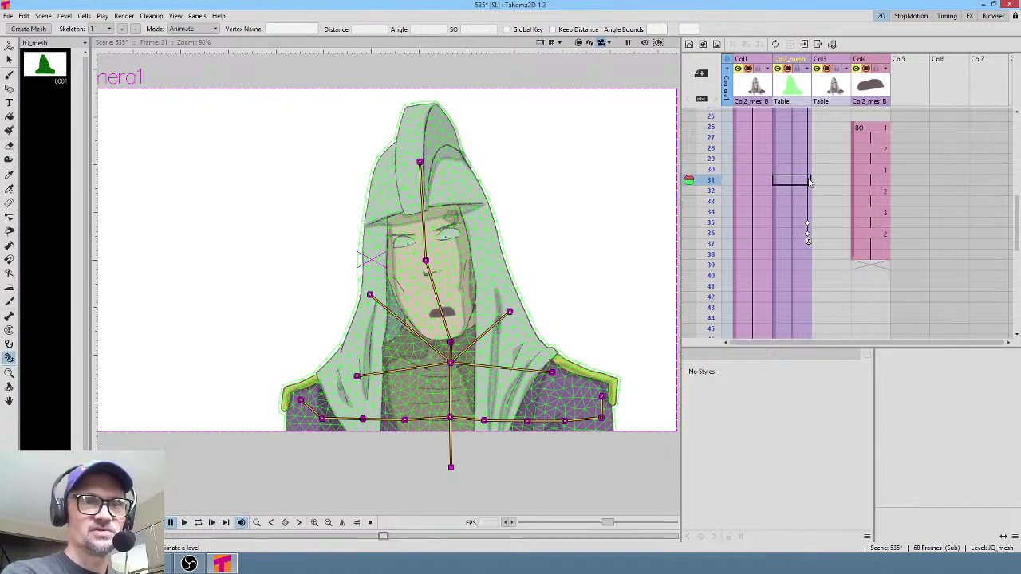
- Scrub the head movement through to frame 41 and examine the character, mesh and mouth exposures around it
left_click_drag(714, 144, 715, 264)
scroll(773, 237, "down", 2)
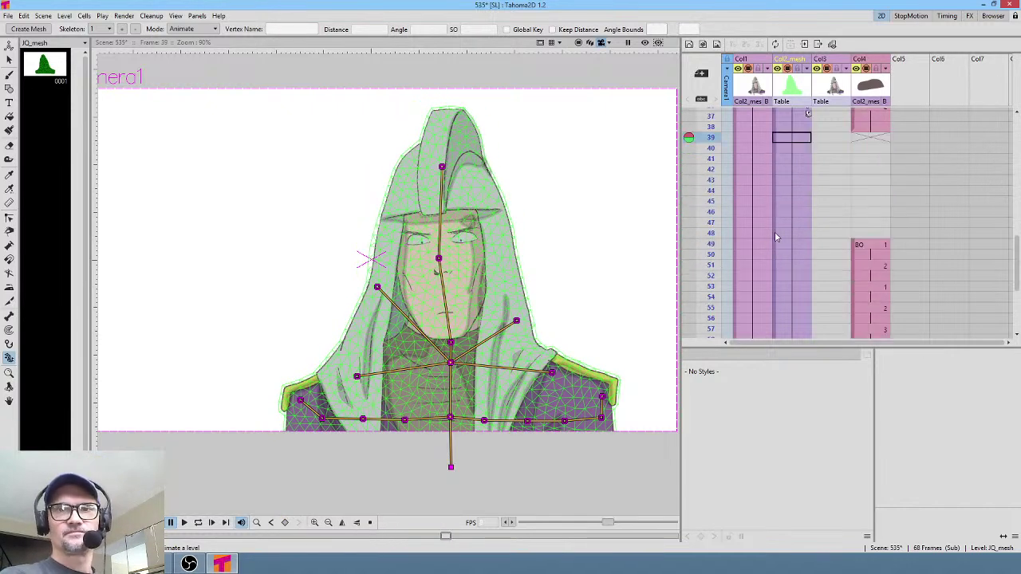
mouse_move(710, 156)
left_mouse_down()
mouse_move(711, 235)
mouse_move(713, 128)
mouse_move(724, 121)
mouse_move(724, 169)
left_mouse_up()
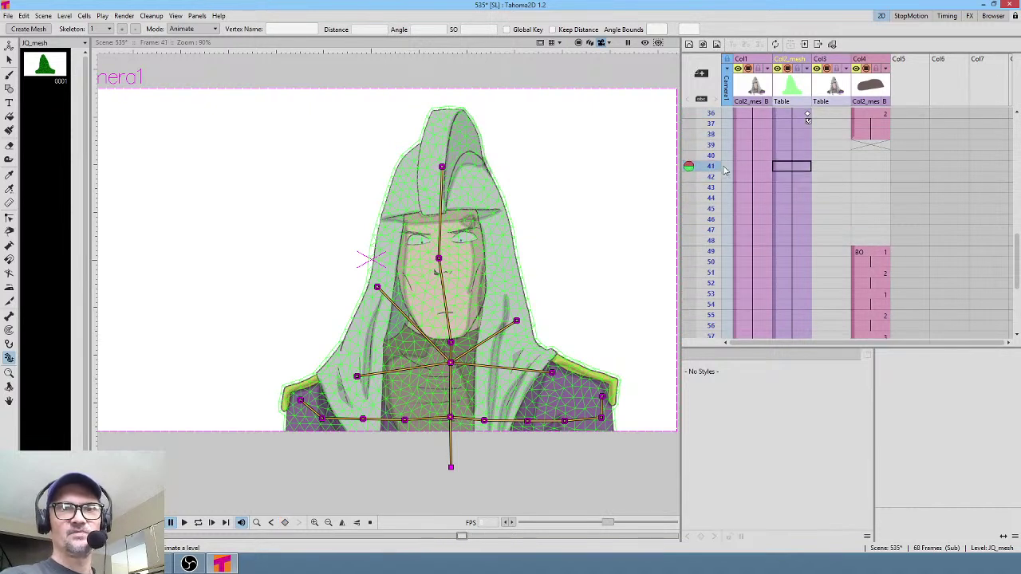
scroll(877, 180, "up", 1)
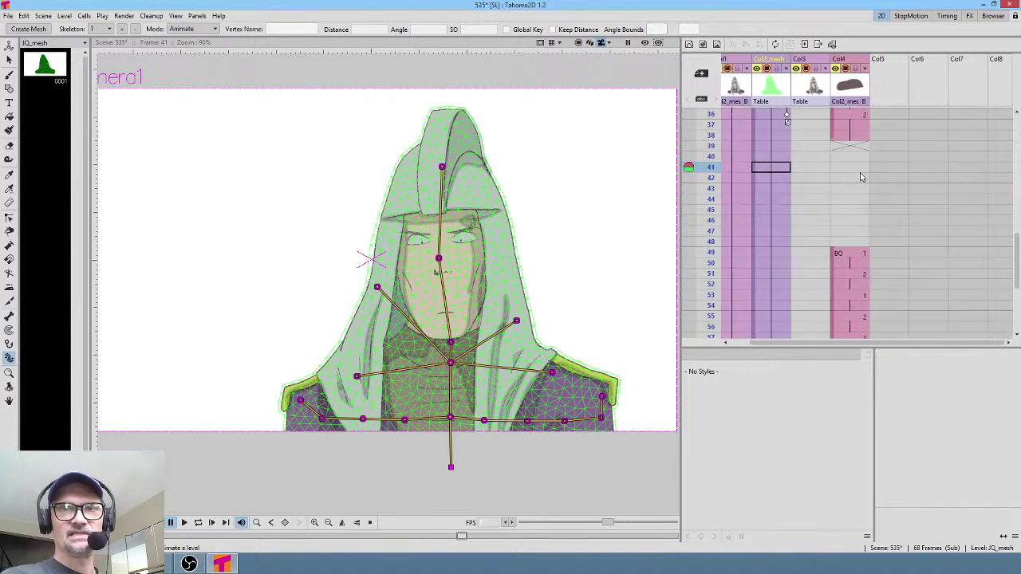
scroll(833, 177, "left", 1)
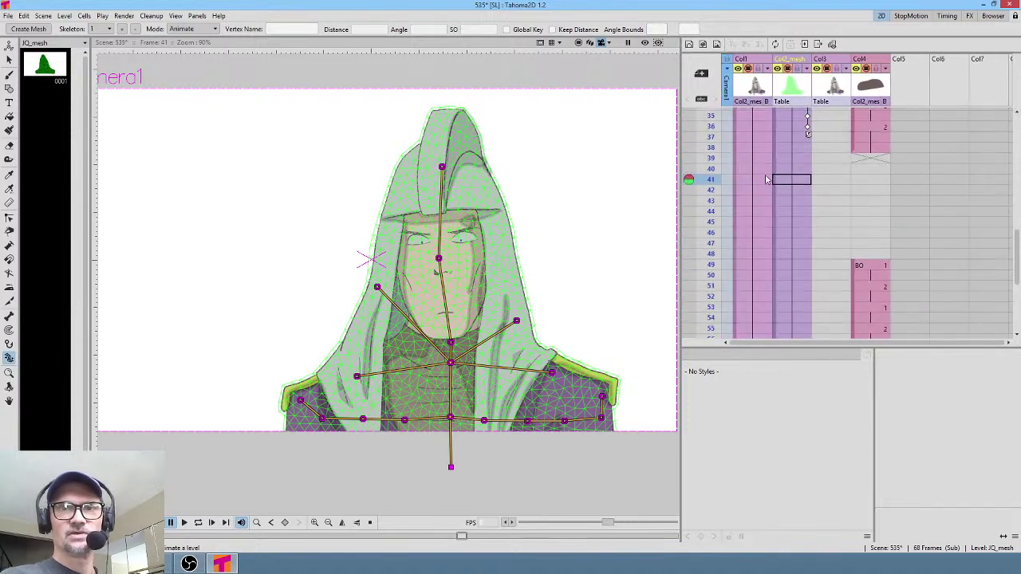
left_click(744, 181)
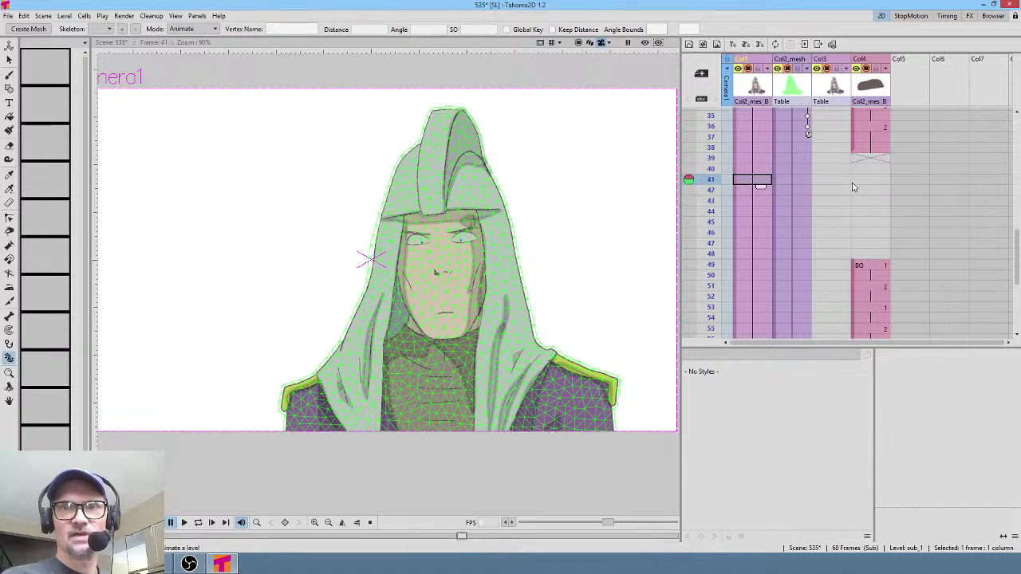
scroll(850, 185, "up", 6)
scroll(851, 185, "down", 5)
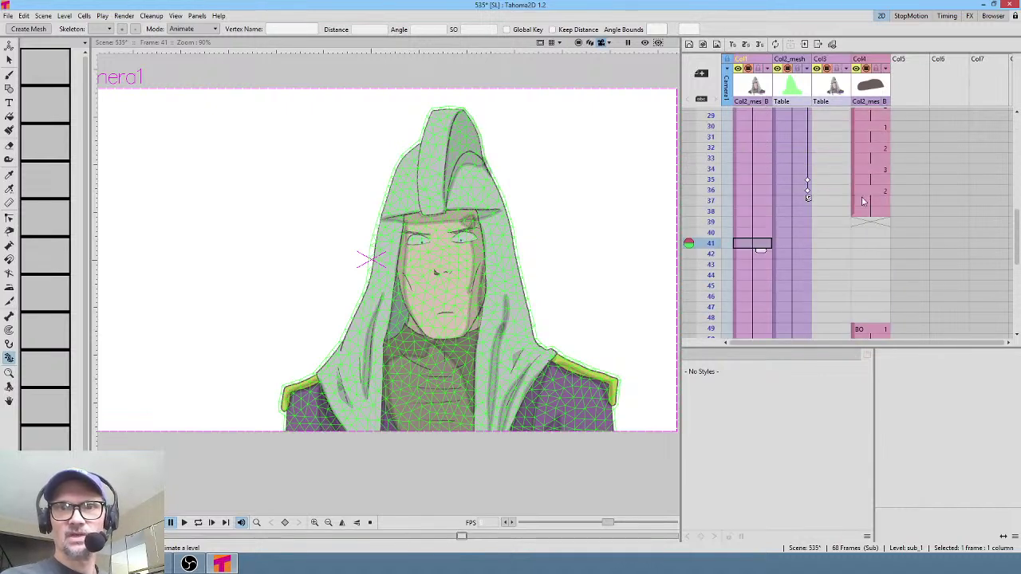
- Inside the sub_1 sub-scene, move the shd column to just after the mouth column, then return to the main scene
left_click(910, 243)
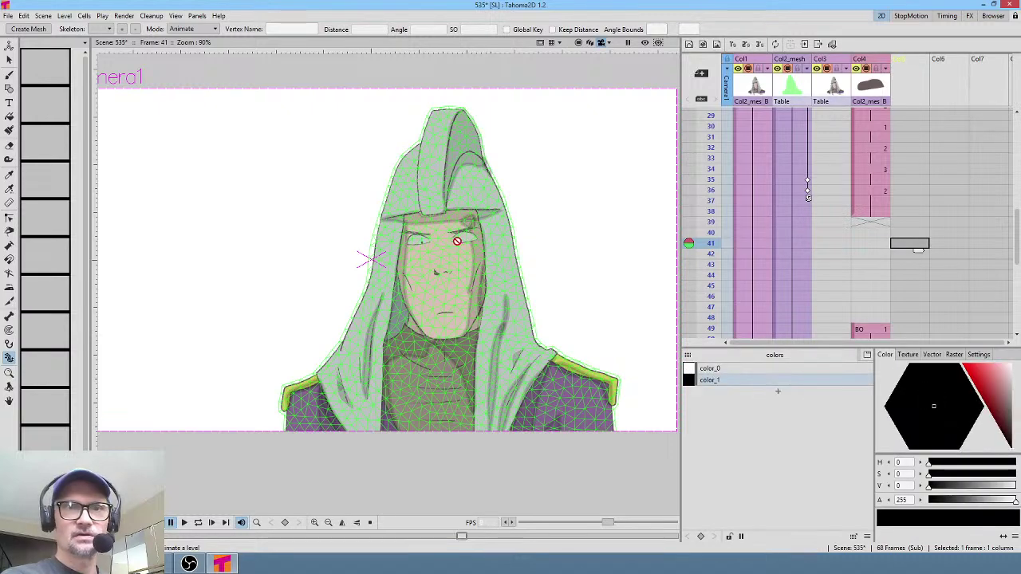
scroll(461, 241, "up", 3)
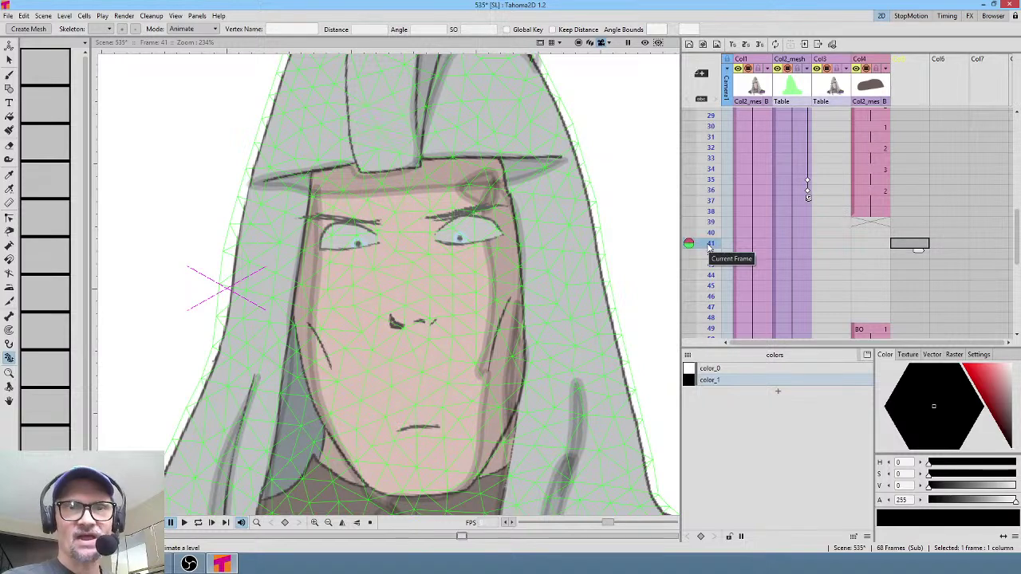
left_click(758, 82)
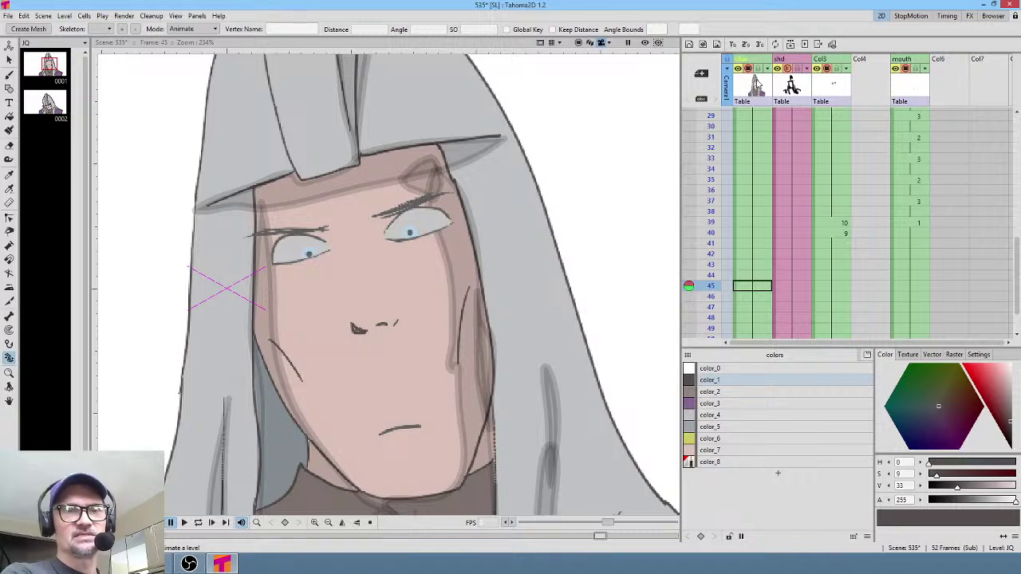
left_click(834, 86)
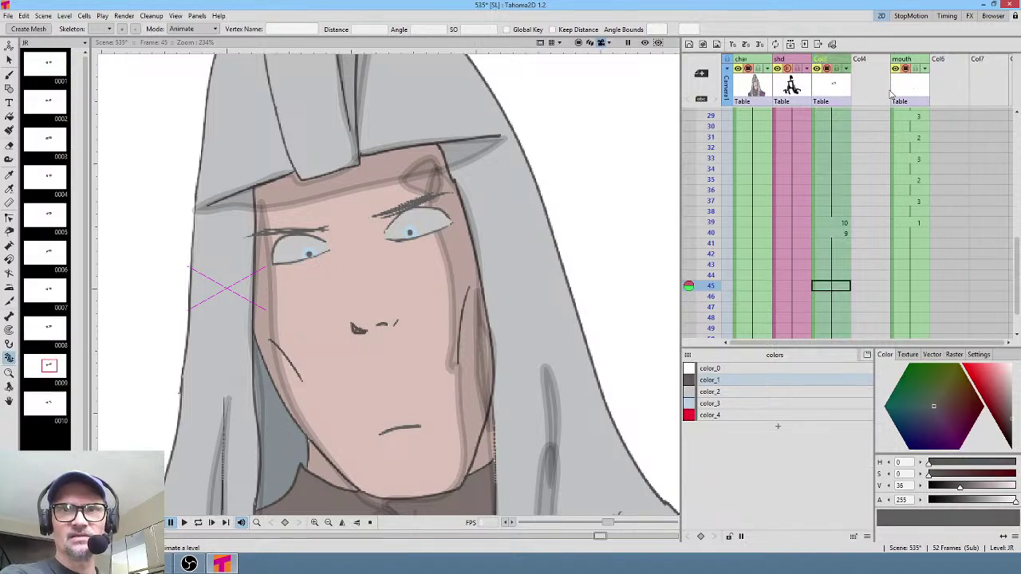
left_click(785, 62)
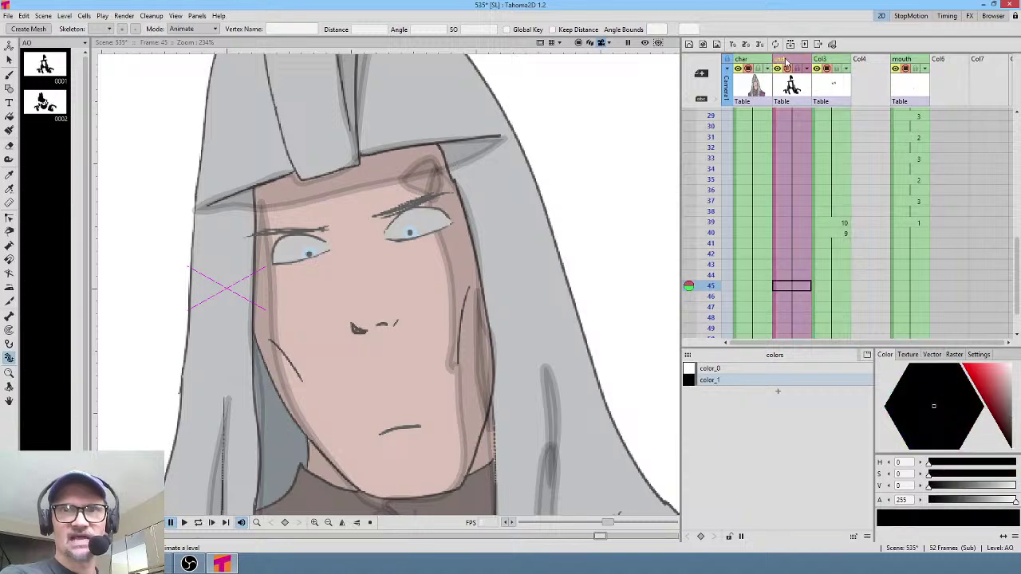
left_click_drag(785, 62, 908, 70)
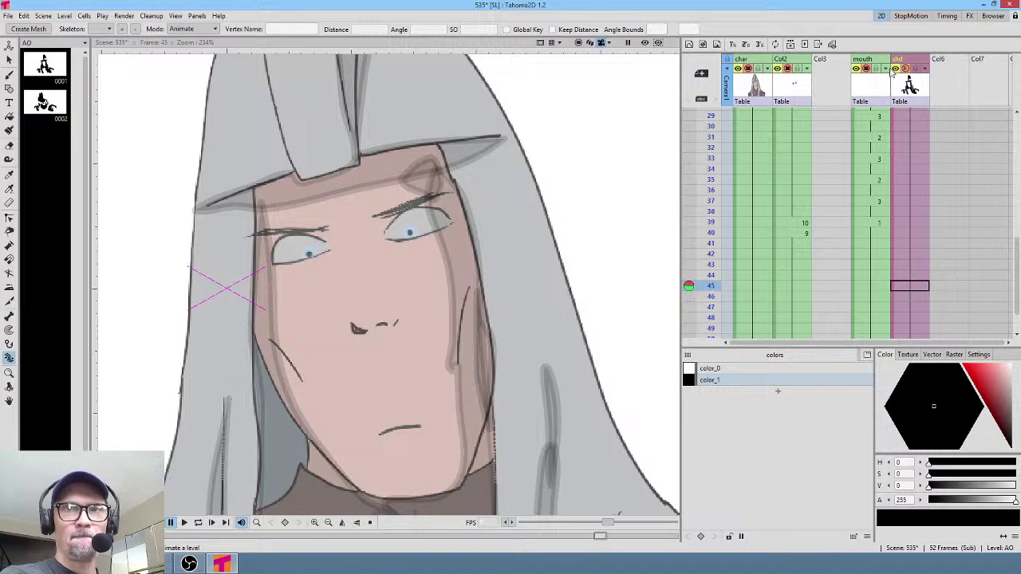
left_click(746, 64)
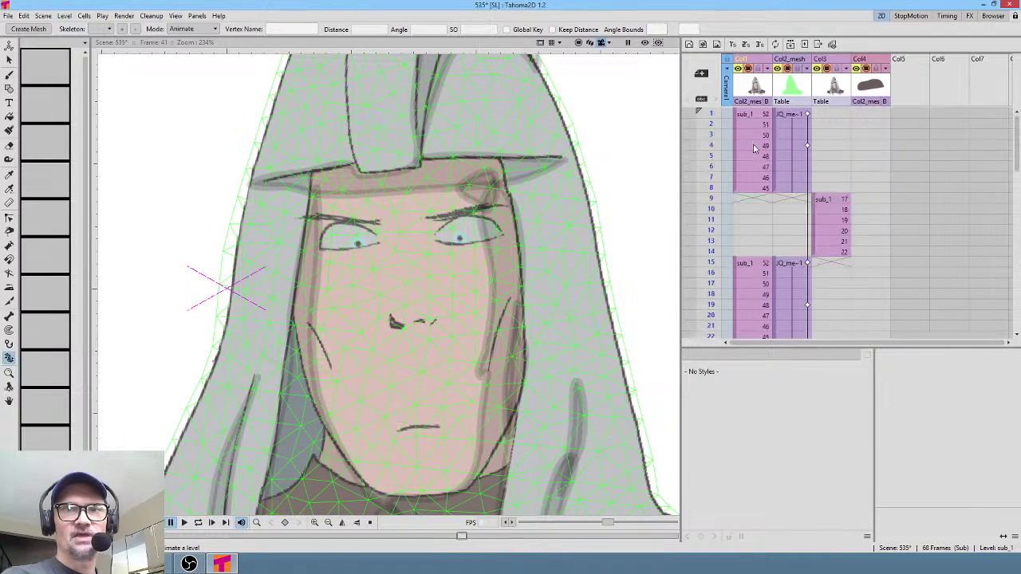
- Scrub the main scene from frame 1 to frame 41 and examine the exposures and the face
scroll(748, 147, "up", 5)
left_click_drag(712, 116, 700, 283)
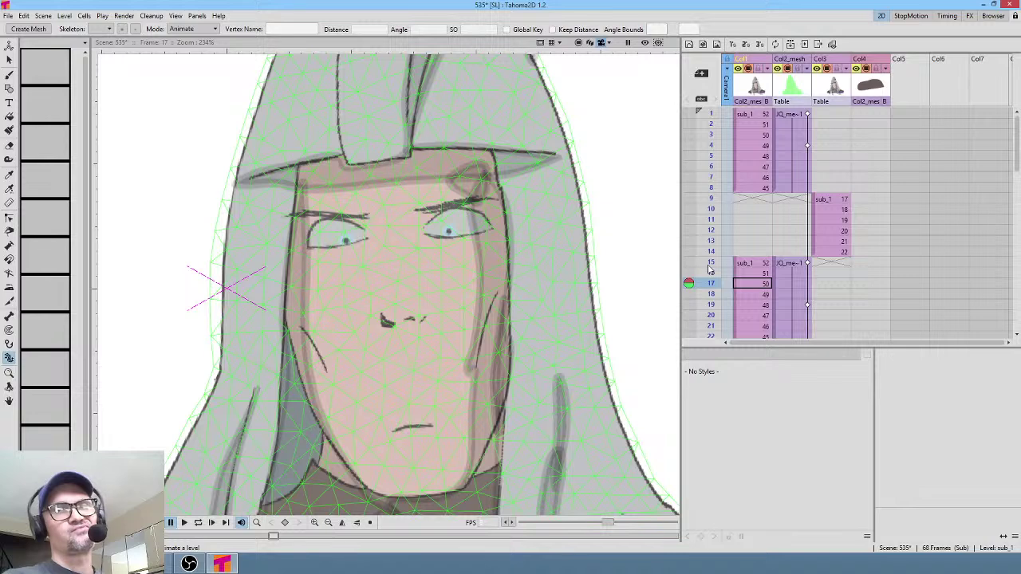
left_click_drag(790, 229, 739, 223)
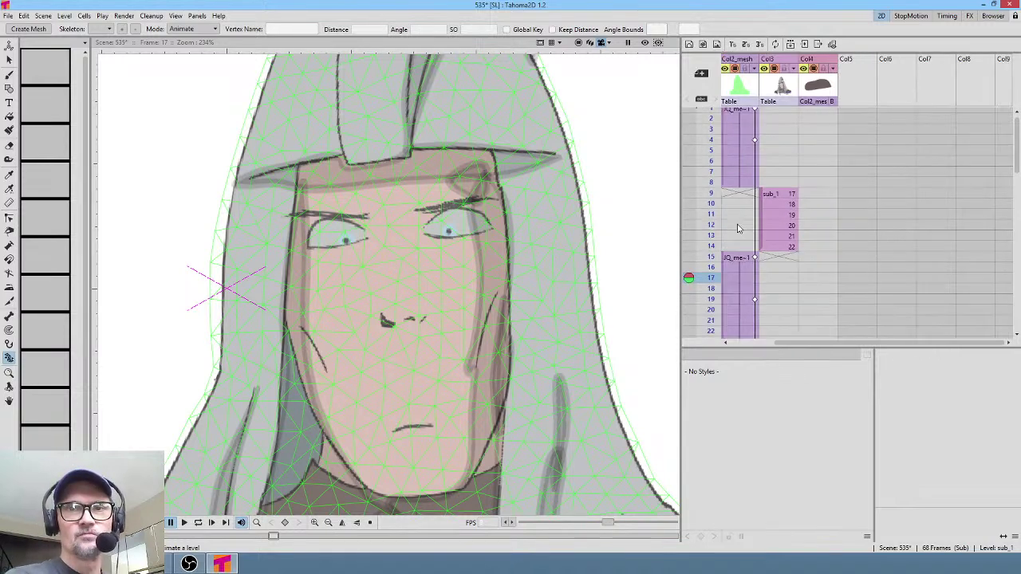
scroll(816, 259, "down", 4)
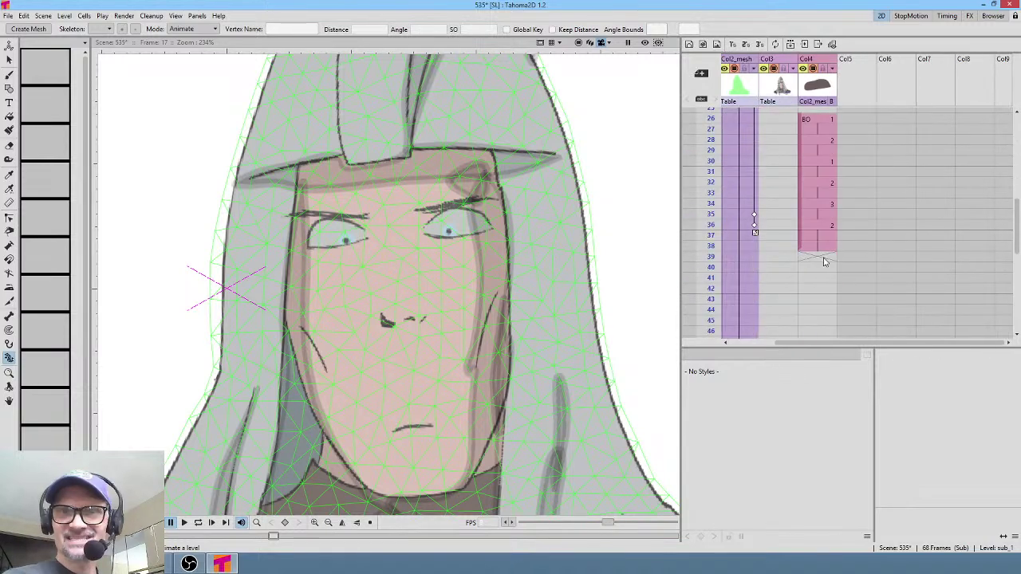
left_click_drag(806, 254, 858, 289)
left_click_drag(706, 155, 710, 312)
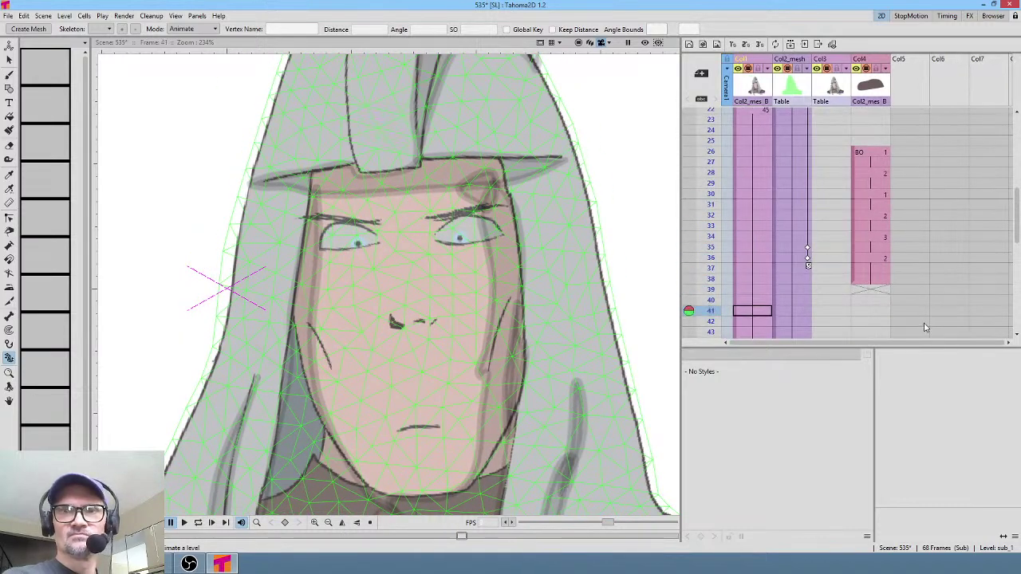
left_click_drag(925, 327, 877, 165)
- Brush eyelid outlines around both eyes in a new Col5 drawing at frame 41, adding a dividing line at the face shadow's edge
left_click(878, 164)
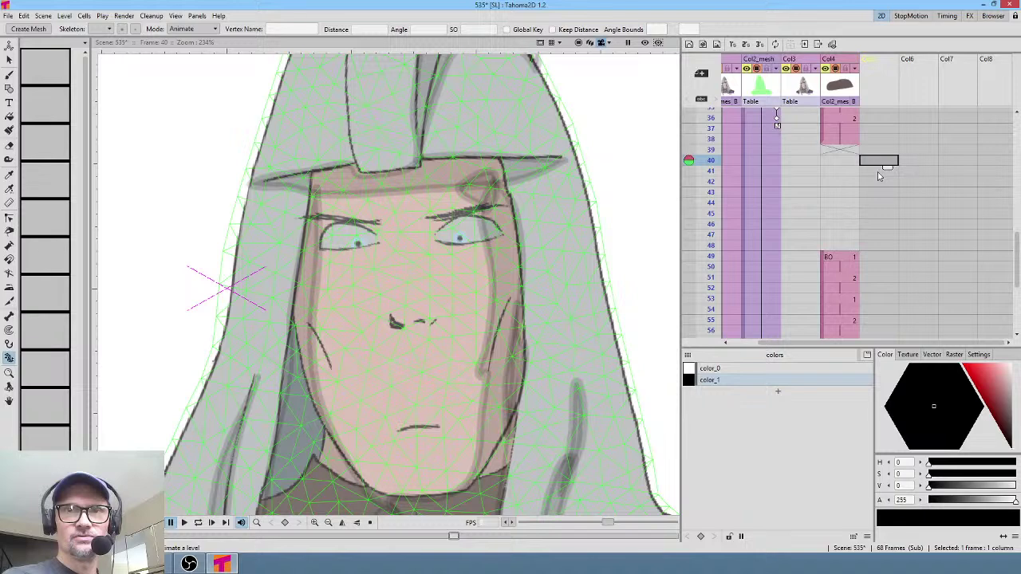
left_click(878, 172)
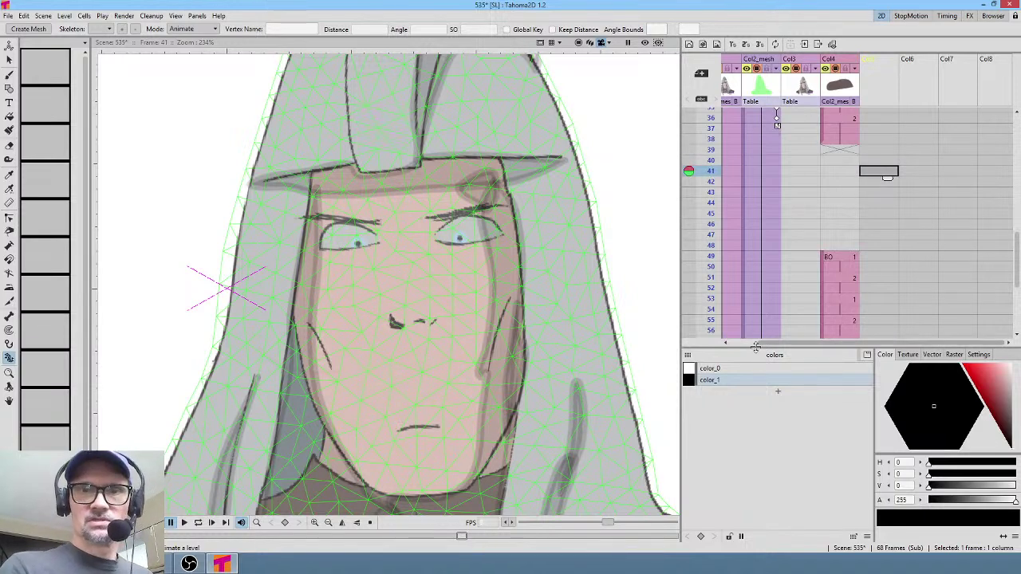
key("b")
left_click(468, 257)
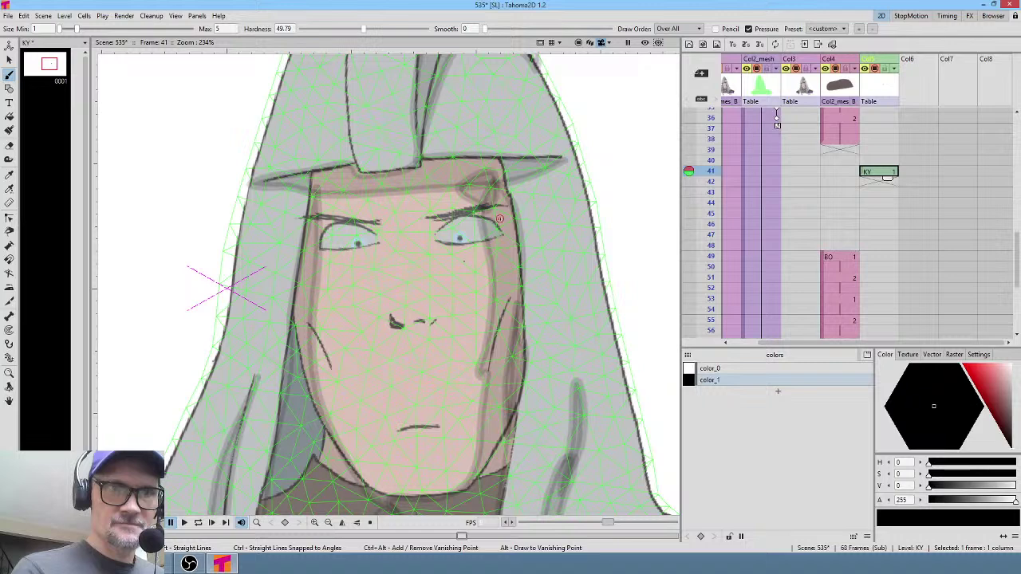
mouse_move(494, 216)
left_mouse_down()
mouse_move(468, 214)
mouse_move(432, 233)
mouse_move(494, 239)
mouse_move(506, 231)
mouse_move(501, 219)
left_mouse_up()
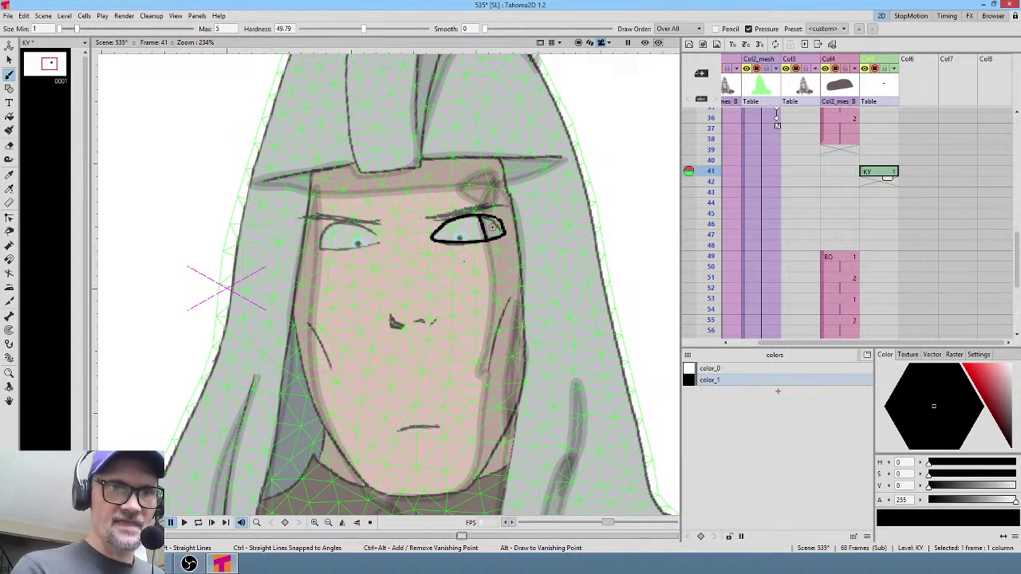
mouse_move(376, 234)
left_mouse_down()
mouse_move(339, 220)
mouse_move(322, 229)
mouse_move(319, 248)
mouse_move(365, 246)
left_mouse_up()
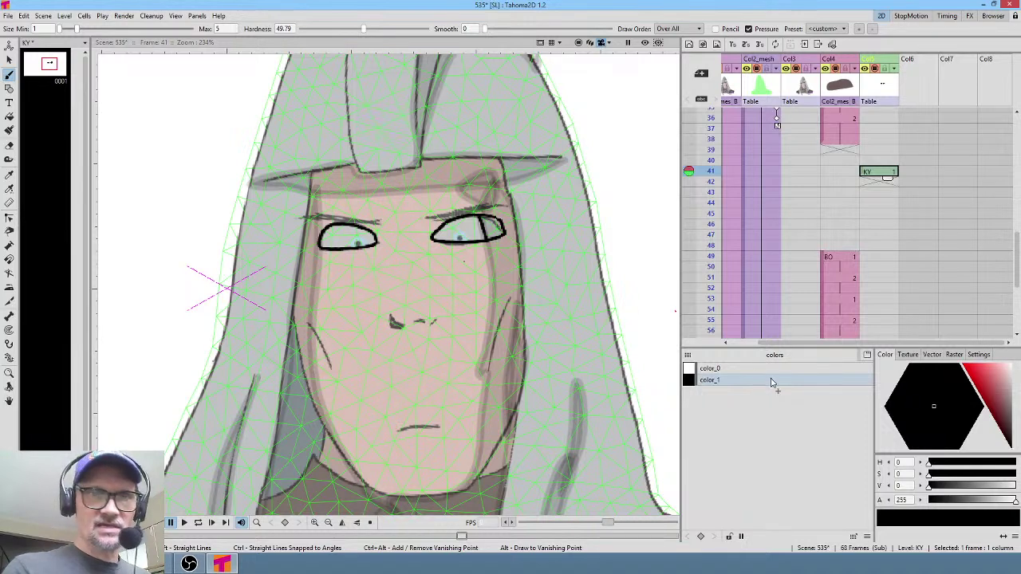
- Sample the light skin tone into color_1 (H 14, S 15, V 85) and fill both eyelids with it
key("k")
left_click(469, 283)
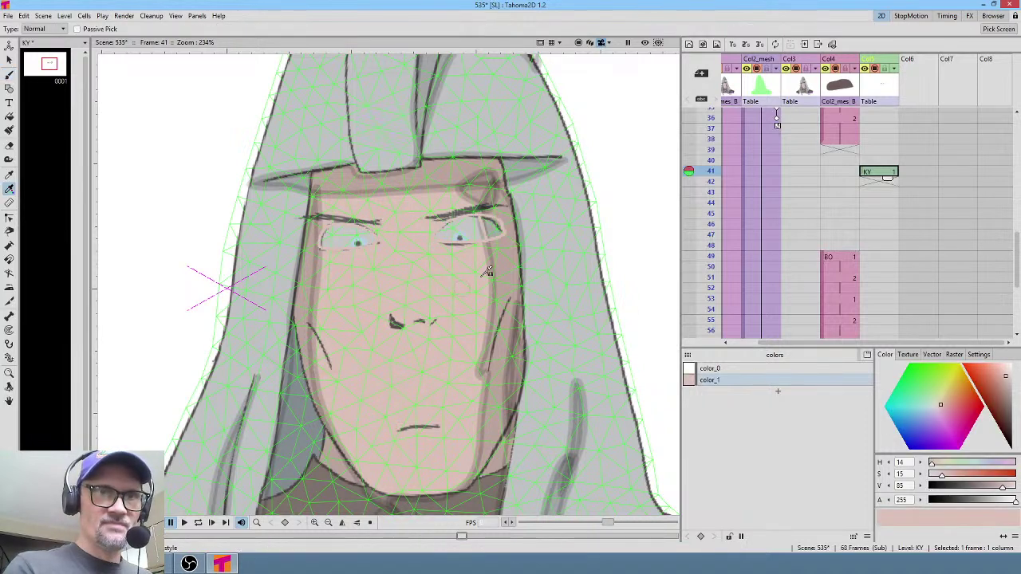
key("f")
left_click(470, 233)
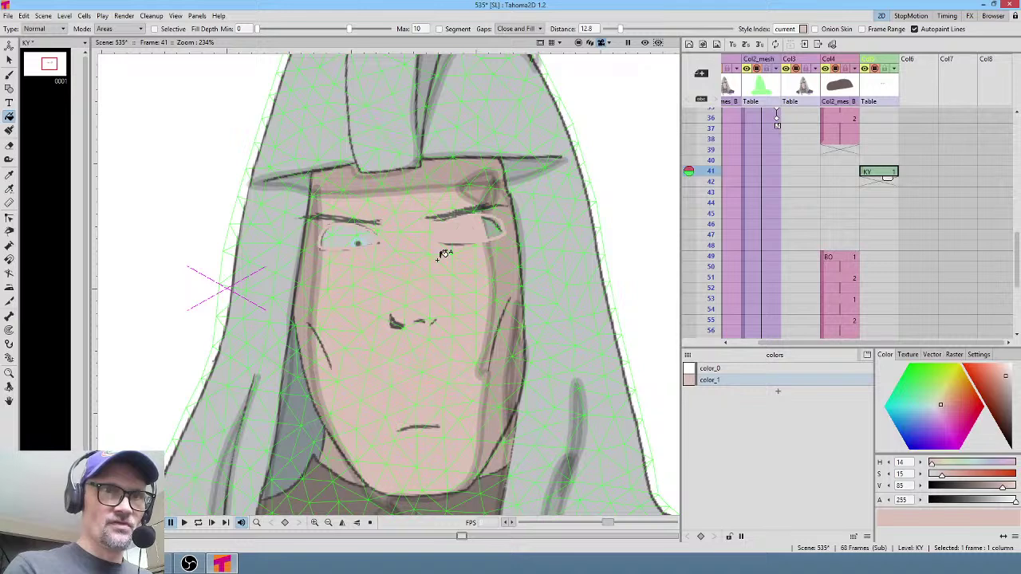
left_click(357, 235)
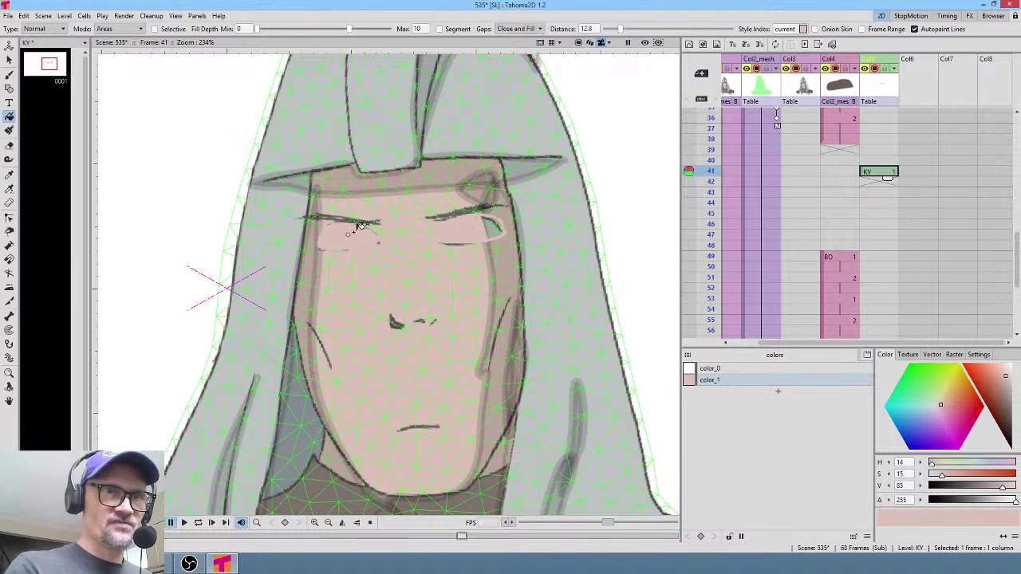
- Add color_2 with the sampled shadow skin tone (H 14, S 15, V 72) and fill the eyelid's shaded corner
left_click(779, 391)
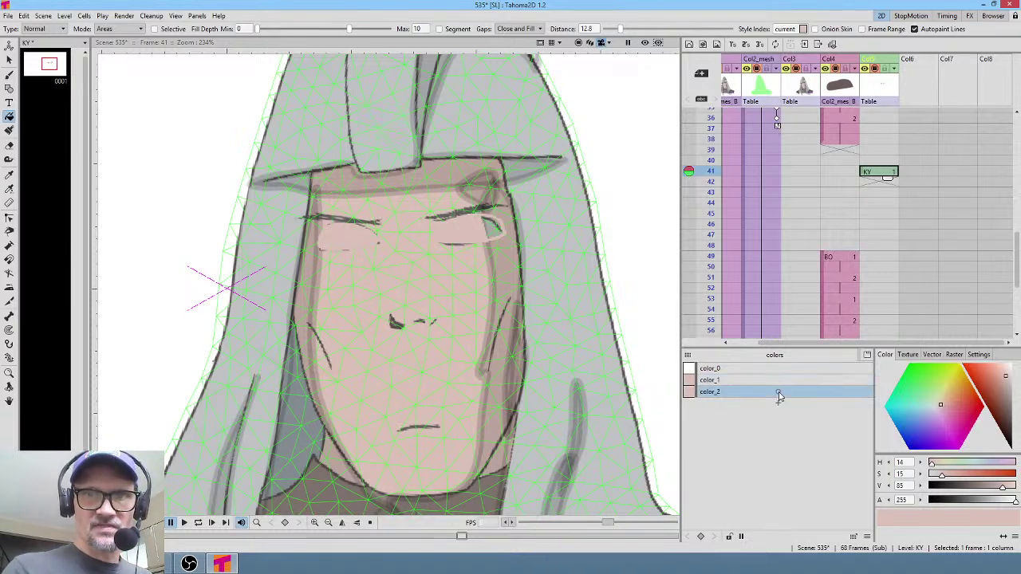
left_click(513, 253)
key("ctrl+z")
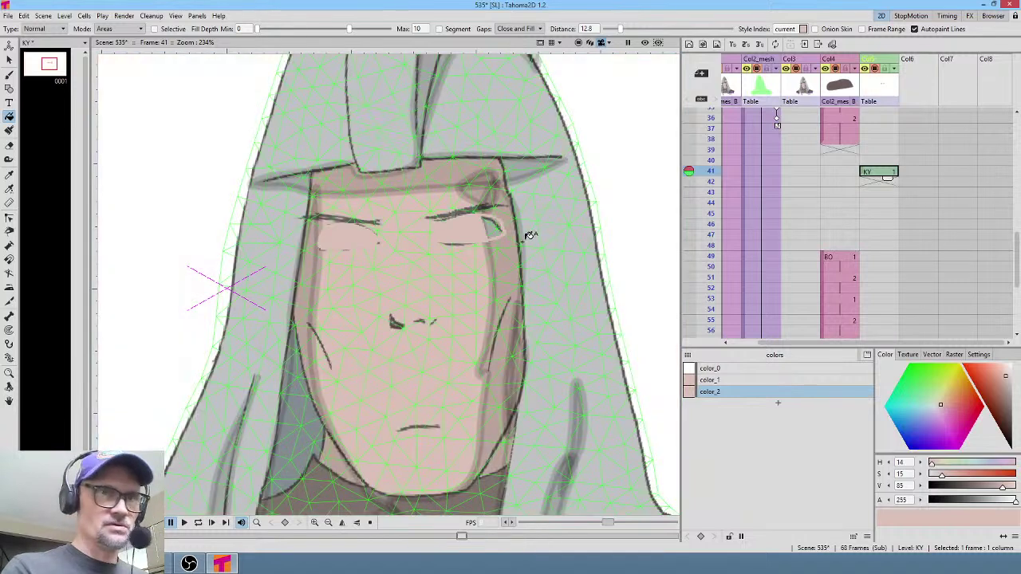
key("r")
left_click(516, 246)
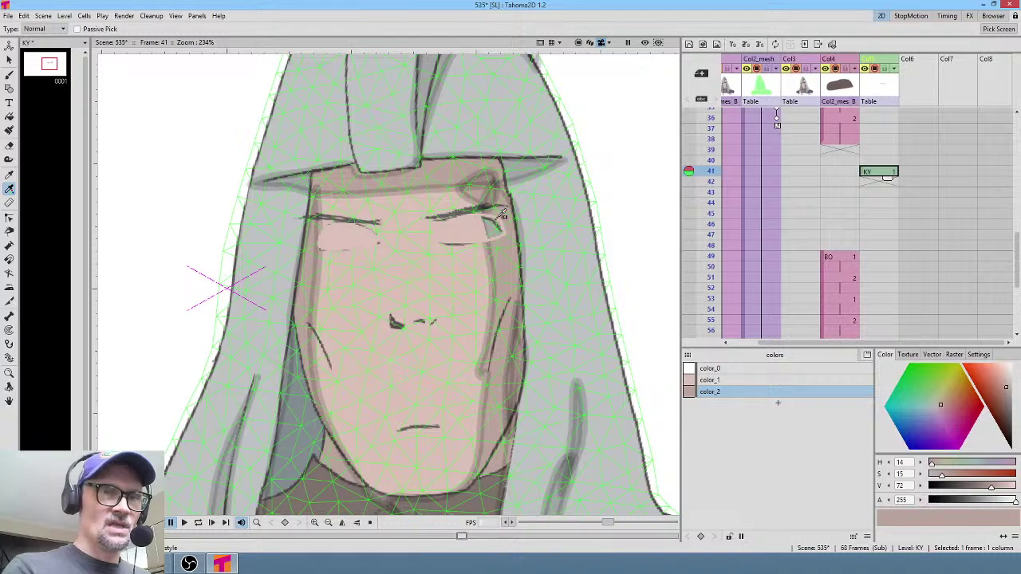
key("f")
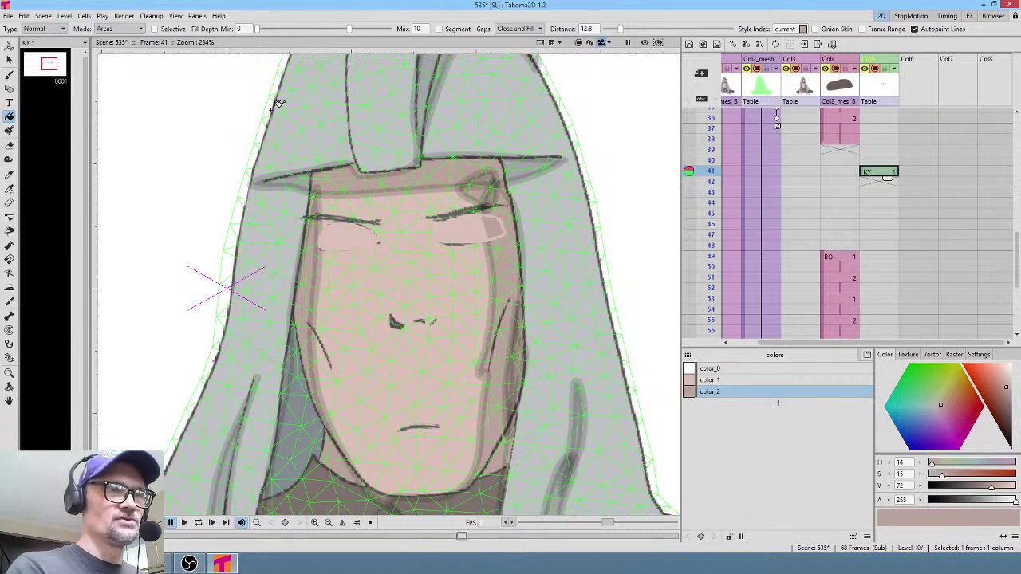
- Set the Fill tool to Freehand and Lines & Areas, and recolor the shaded eyelid corner's outline with color_2
left_click(49, 29)
left_click(44, 54)
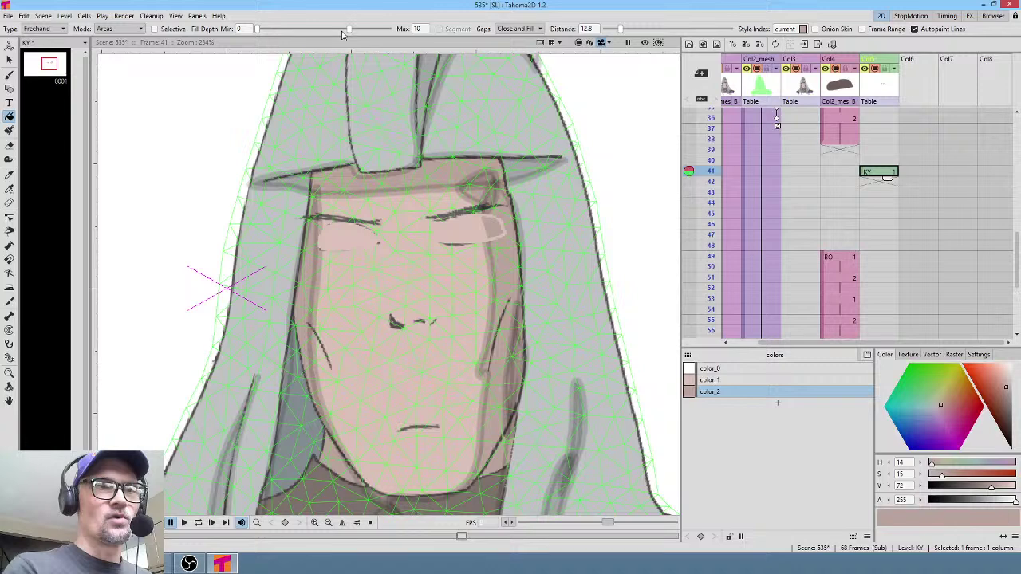
left_click(138, 30)
left_click(115, 54)
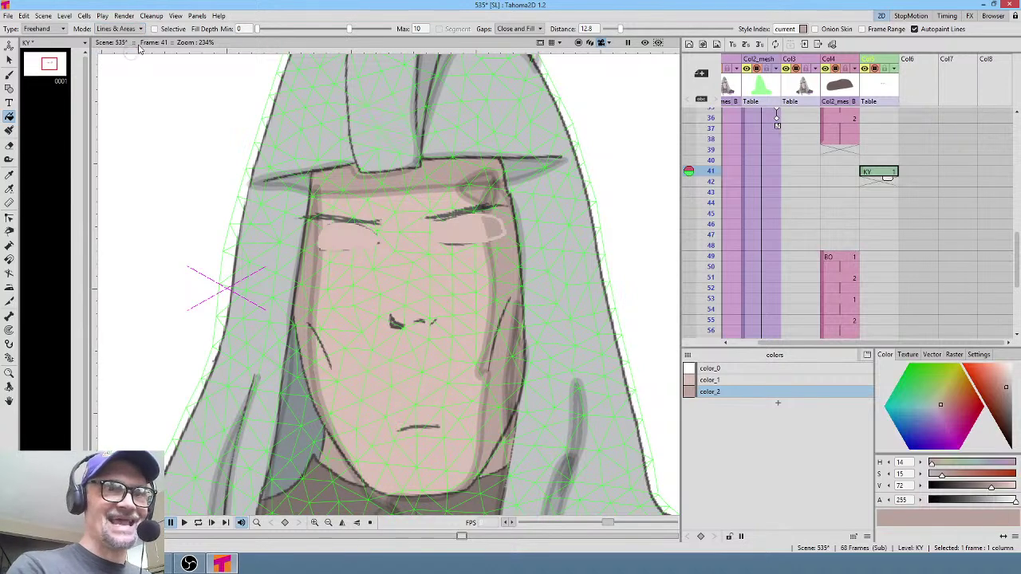
mouse_move(510, 209)
left_mouse_down()
mouse_move(488, 205)
mouse_move(492, 240)
mouse_move(512, 232)
mouse_move(520, 205)
left_mouse_up()
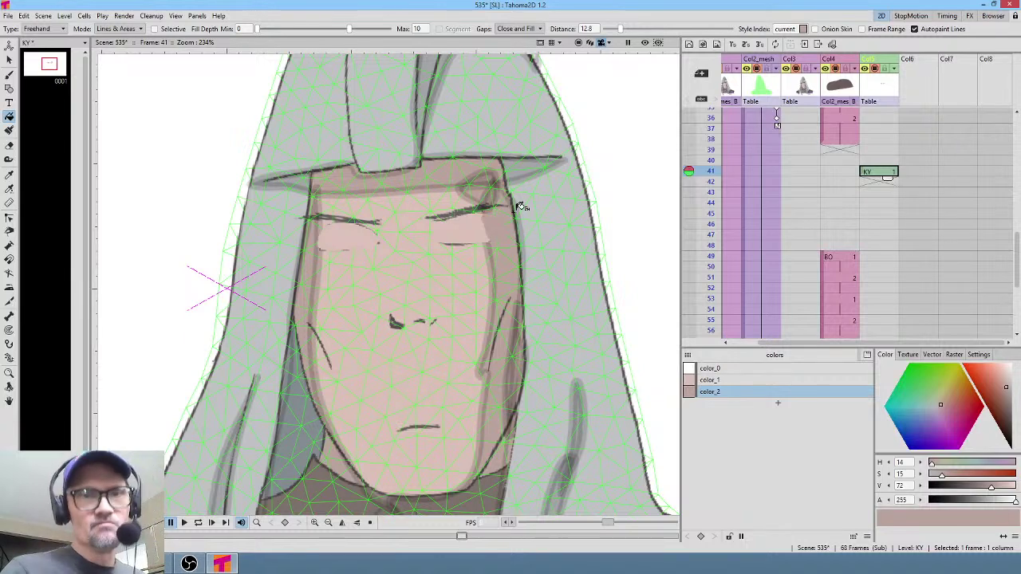
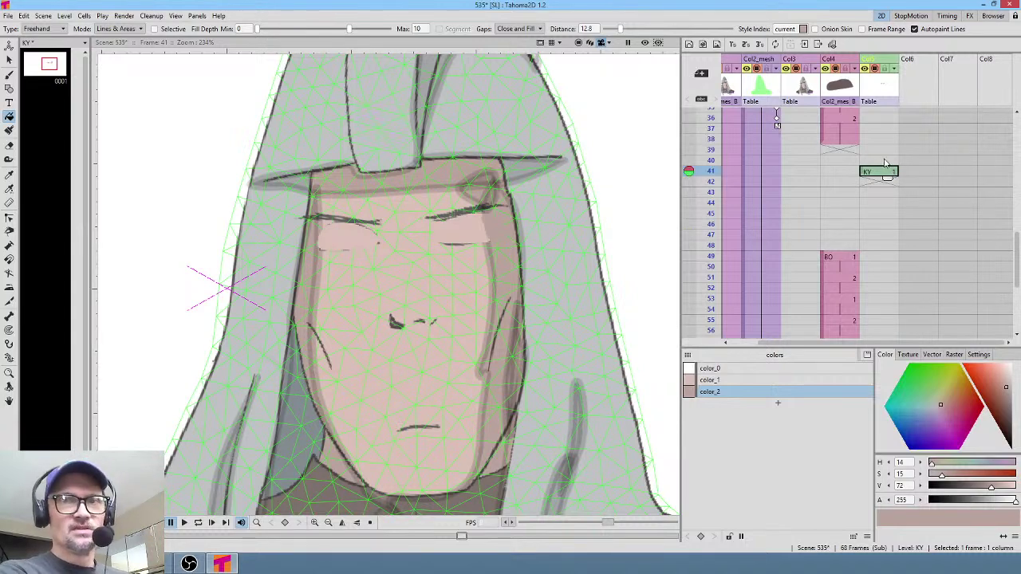
- Link the Col5 eyelid column to the character mesh in the stage schematic
key("shift+s")
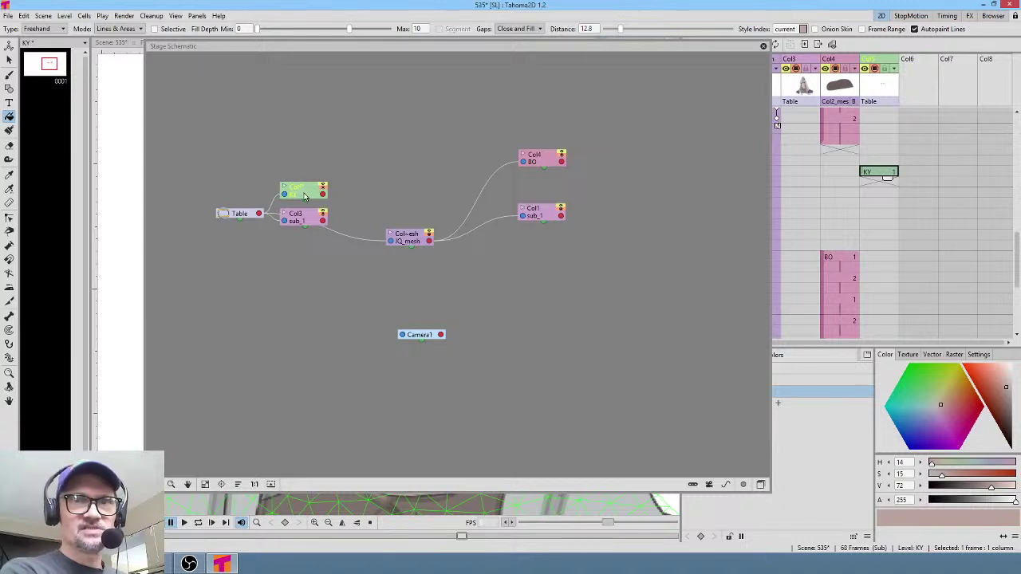
left_click_drag(303, 195, 430, 242)
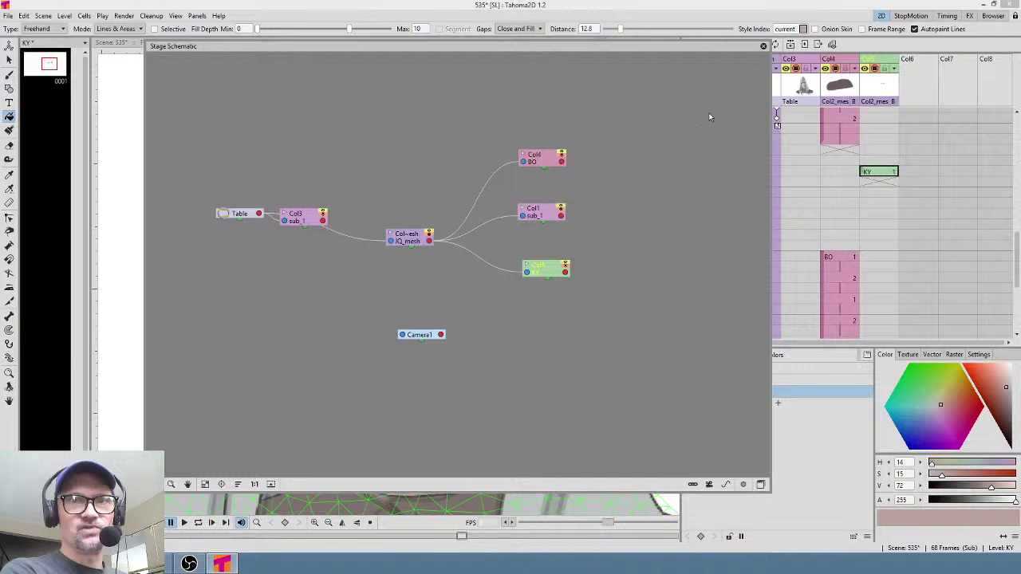
left_click(761, 46)
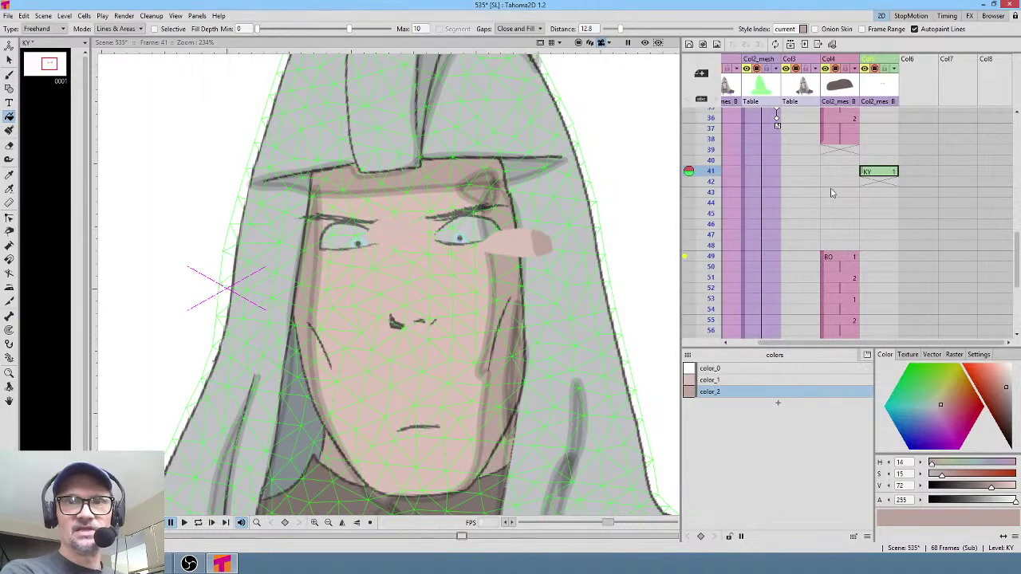
- Reposition the eyelids over the eyes at frame 41 to about X -39.68 px, Y 4.27 px and 7.72° rotation
left_click(883, 171)
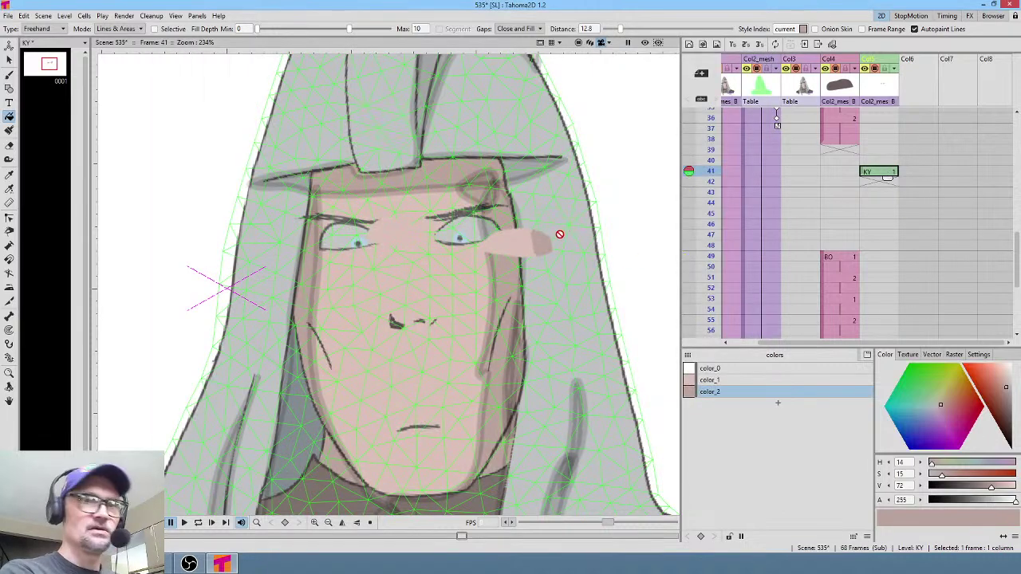
key("a")
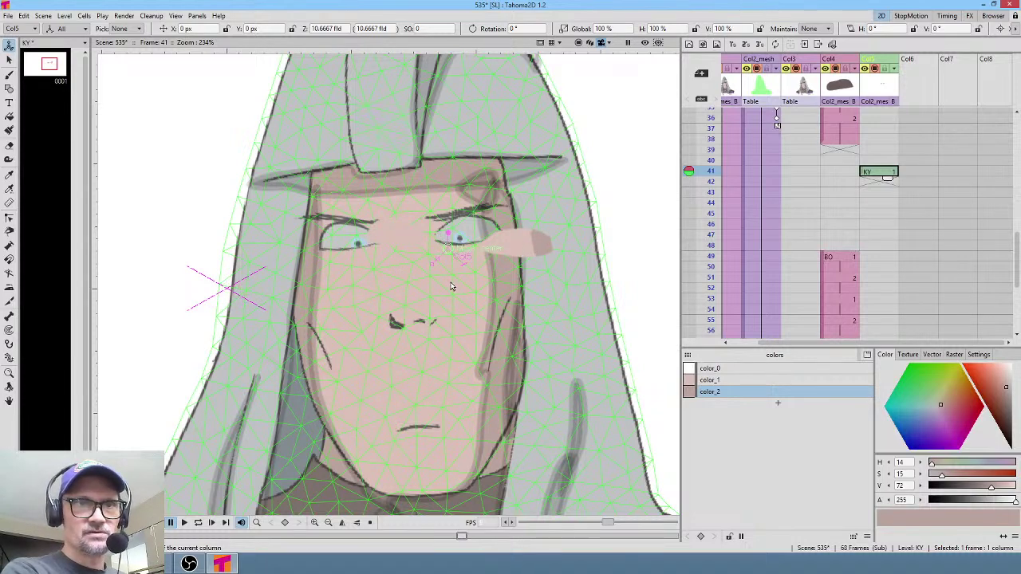
left_click_drag(451, 286, 397, 238)
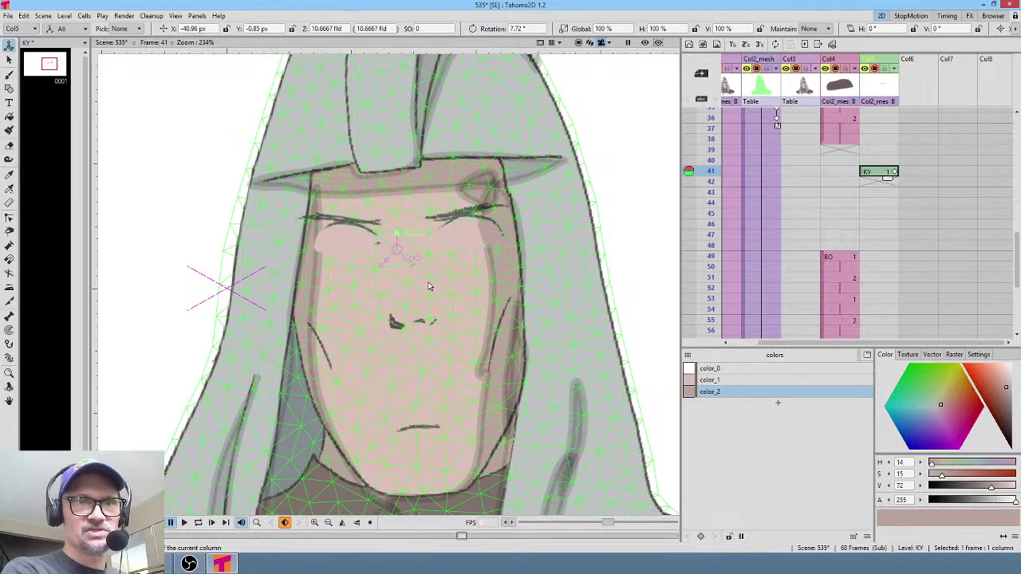
left_click_drag(428, 286, 439, 285)
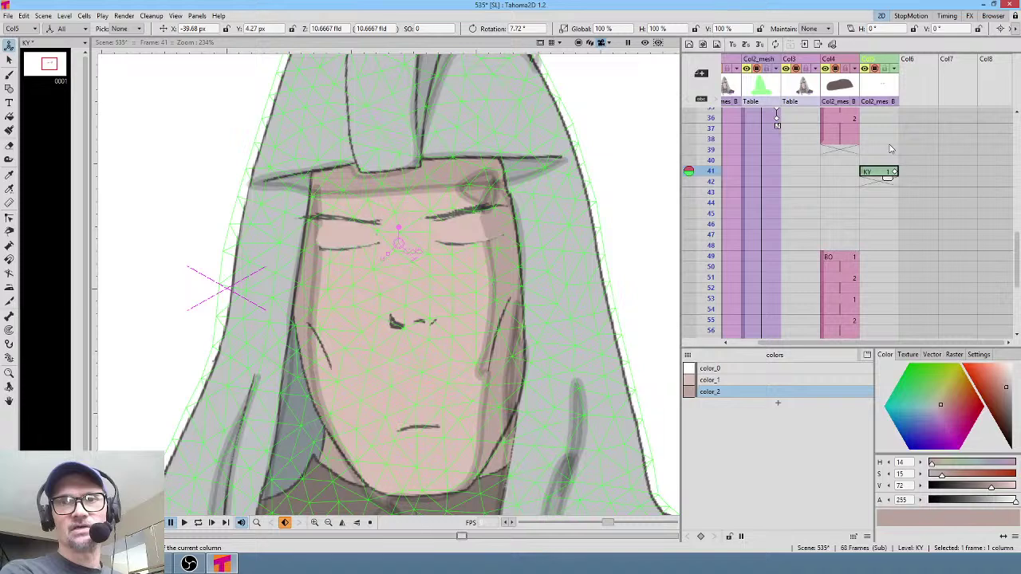
left_click(895, 175)
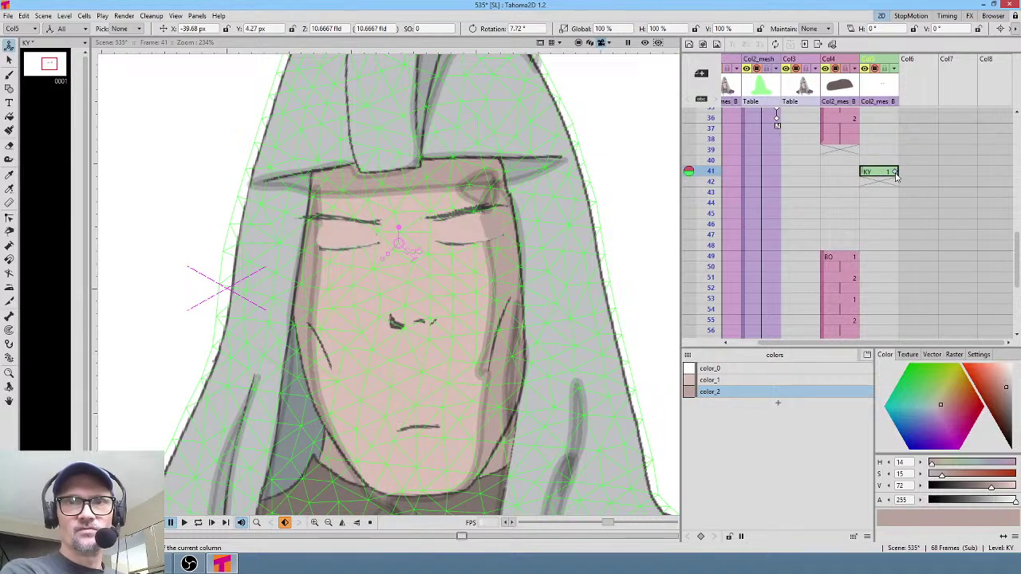
- Place eyelid drawing 1 of the KY level at frame 8 of the Col5 column
scroll(897, 139, "up", 8)
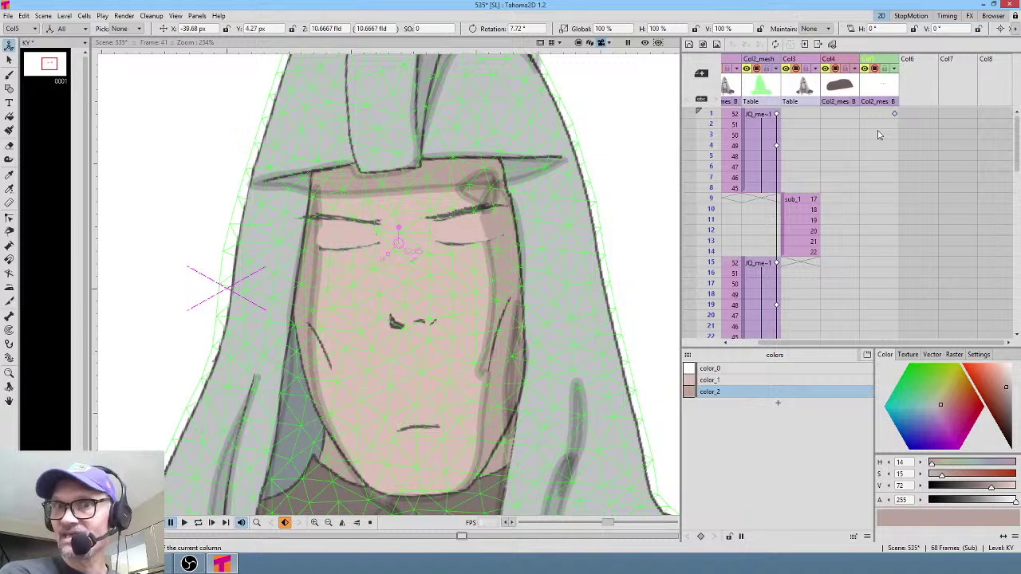
left_click_drag(705, 140, 709, 190)
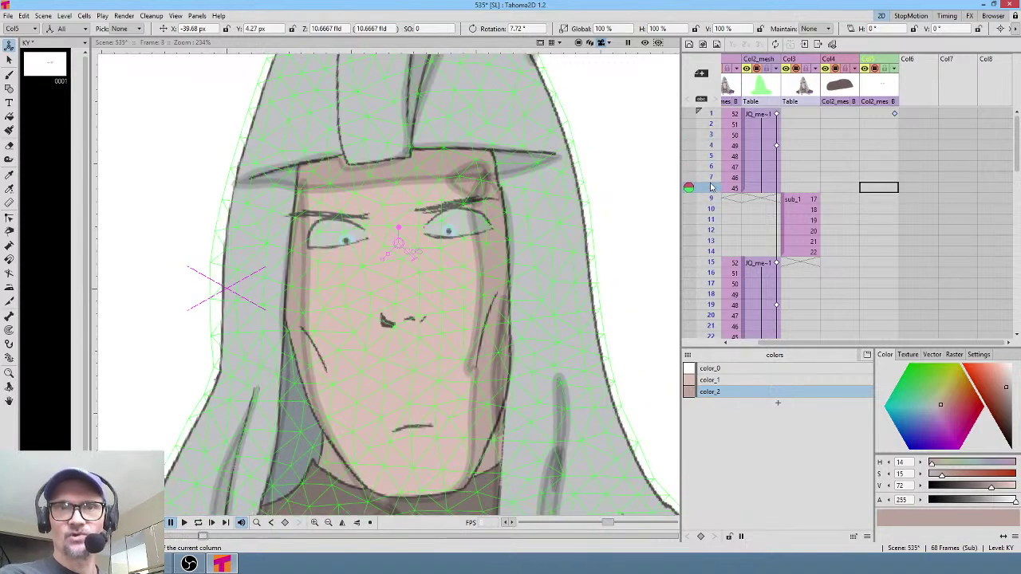
scroll(882, 212, "down", 6)
left_click(876, 222)
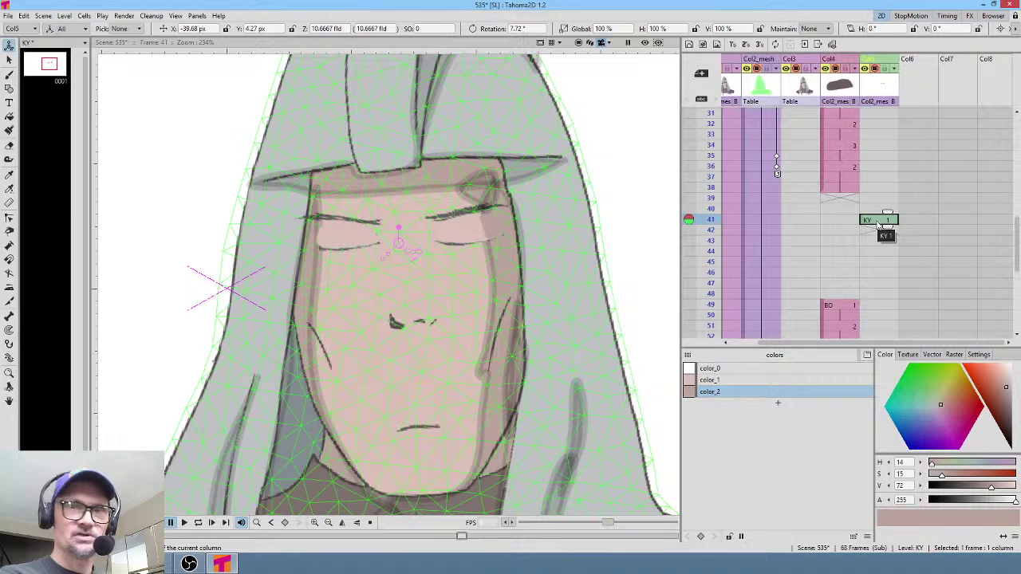
scroll(887, 181, "up", 6)
left_click(885, 178)
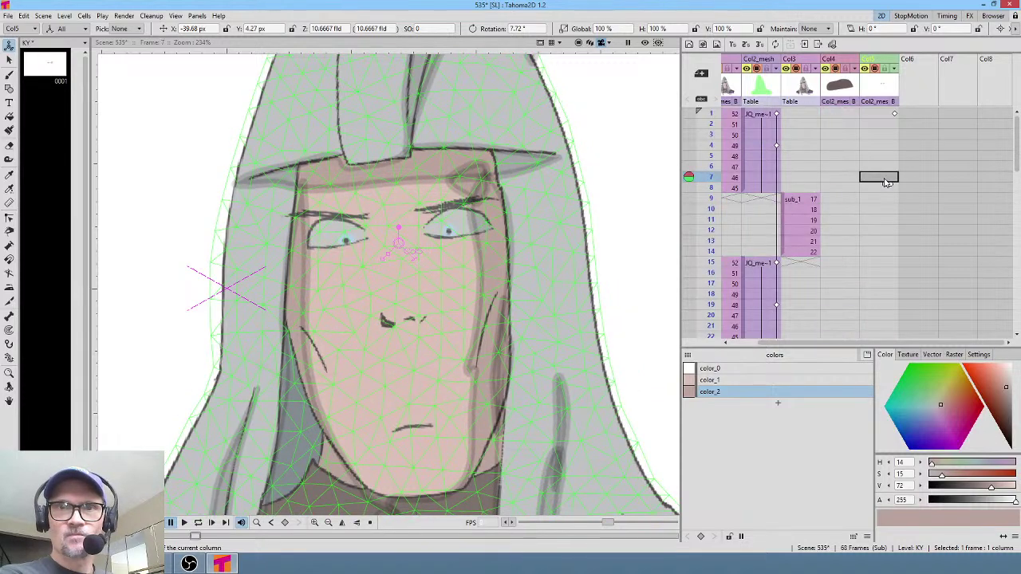
left_click(878, 188)
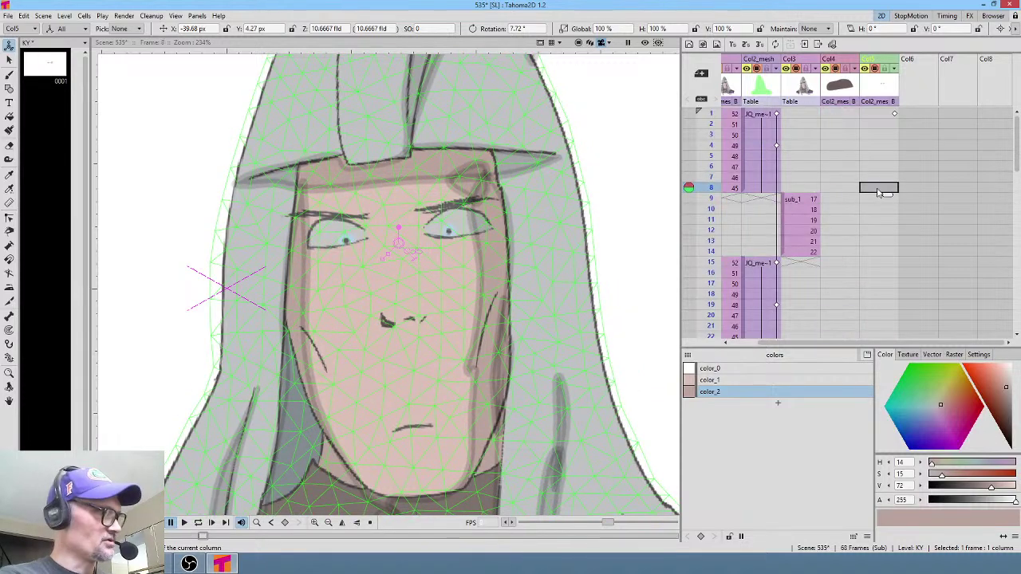
type("1")
key("Return")
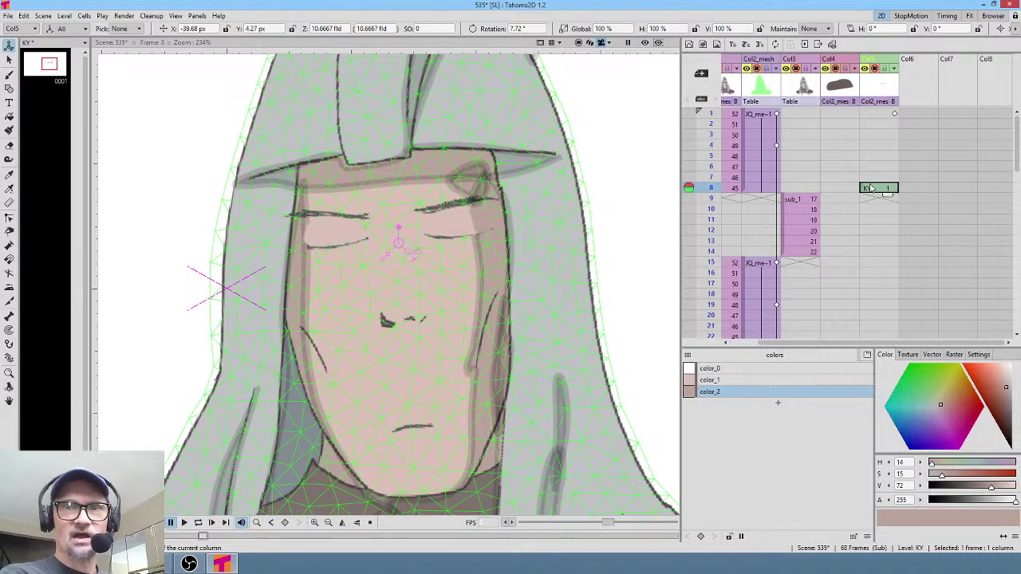
- Open the KY eyelid drawing and add color_3 as a dark brown with H 14, S 30, V 38
left_click(48, 67)
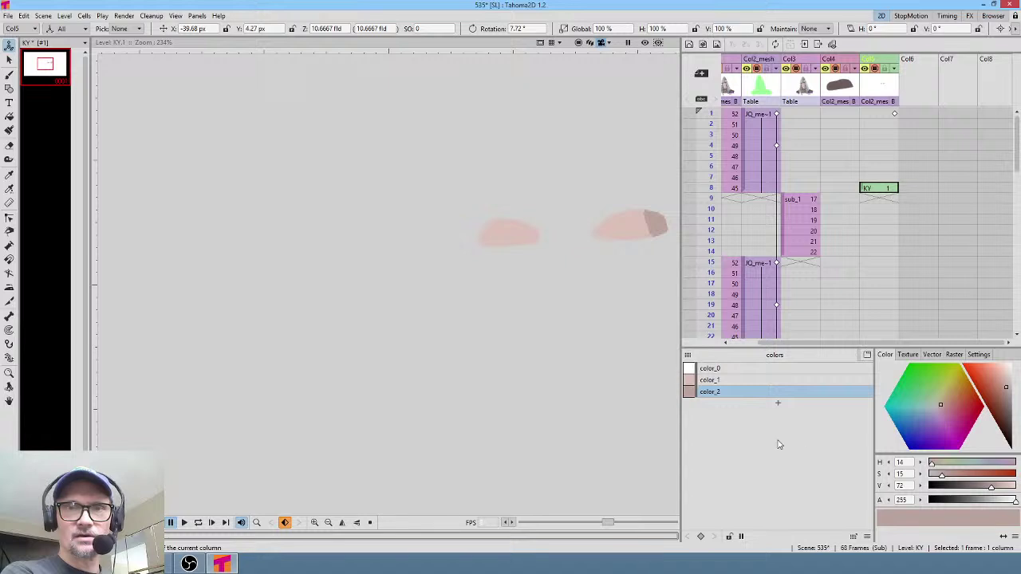
left_click(778, 404)
left_click_drag(1004, 396, 1005, 417)
- Brush a color_3 lash line along the lower edge of each eyelid
left_click_drag(619, 260, 508, 269)
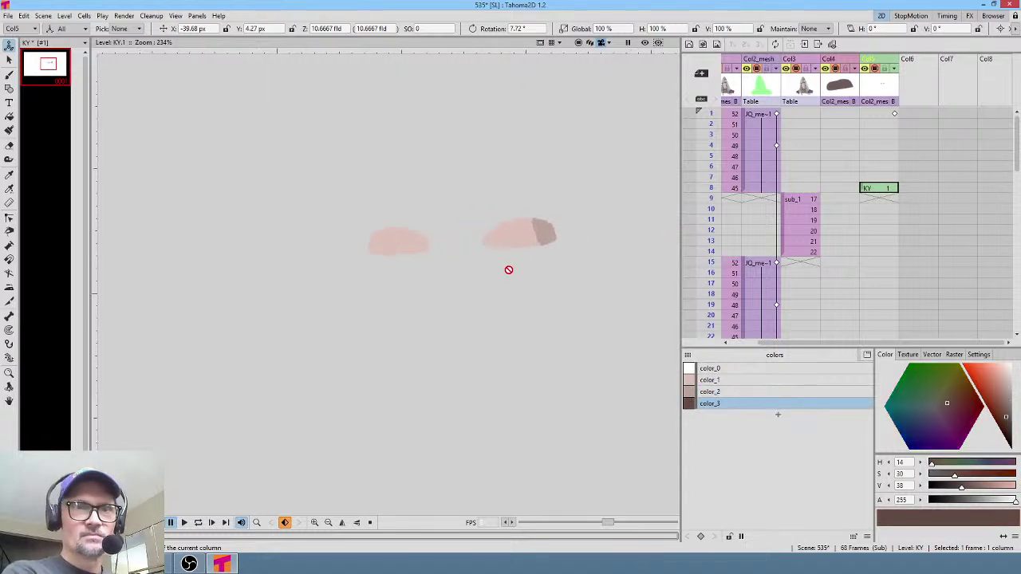
scroll(504, 257, "up", 3)
key("b")
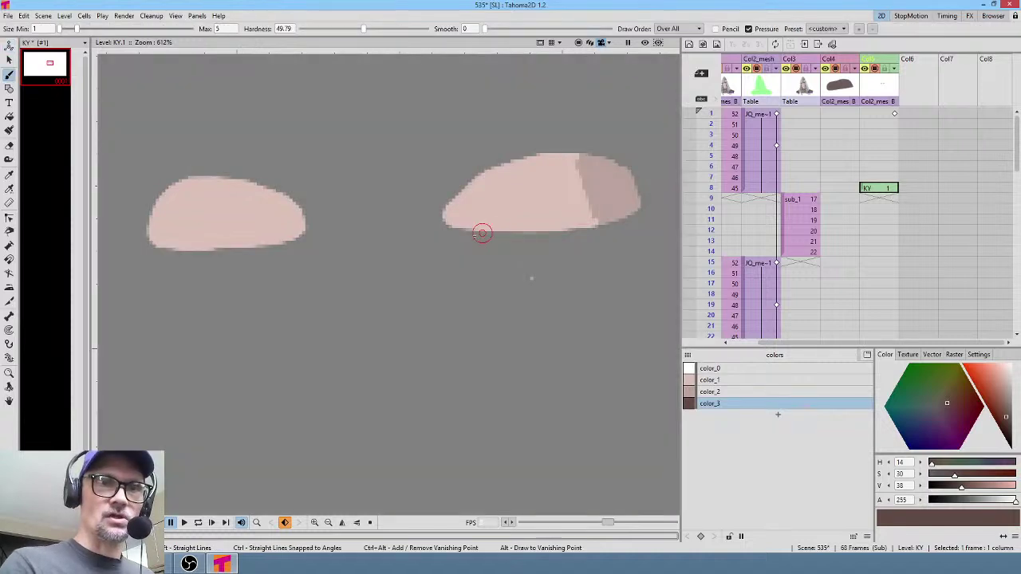
mouse_move(481, 230)
left_mouse_down()
mouse_move(445, 223)
mouse_move(534, 234)
mouse_move(639, 207)
left_mouse_up()
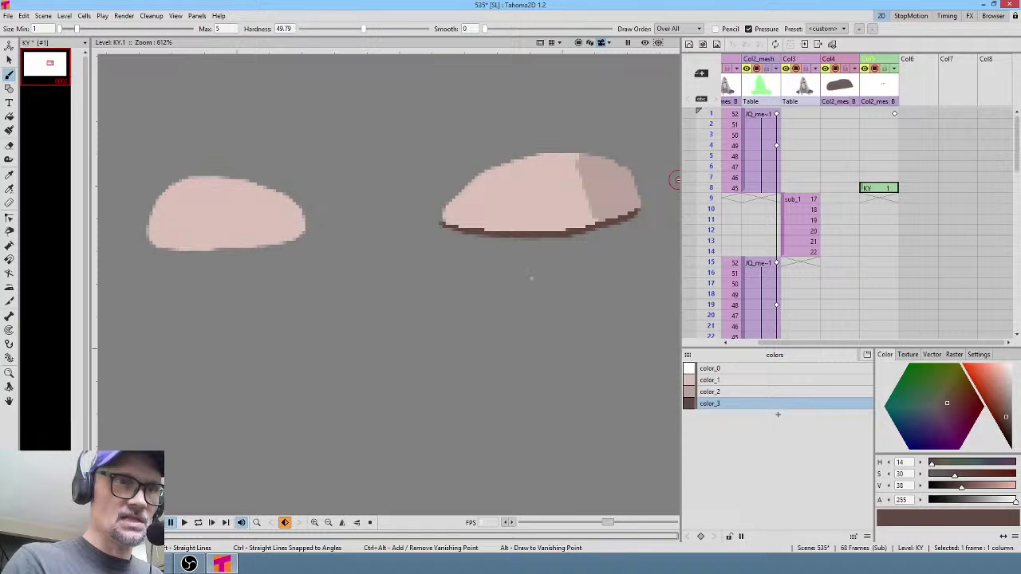
mouse_move(147, 237)
left_mouse_down()
mouse_move(189, 253)
mouse_move(305, 231)
left_mouse_up()
- View the eyelids in the scene at frame 8 and darken color_3 to H 14, S 17, V 31
left_click(880, 189)
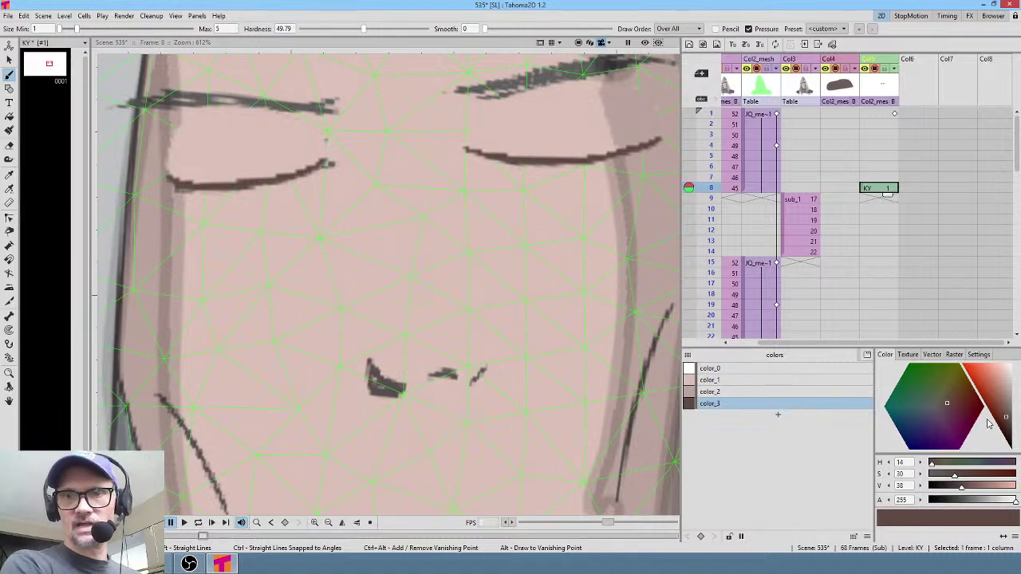
left_click_drag(1007, 420, 1009, 428)
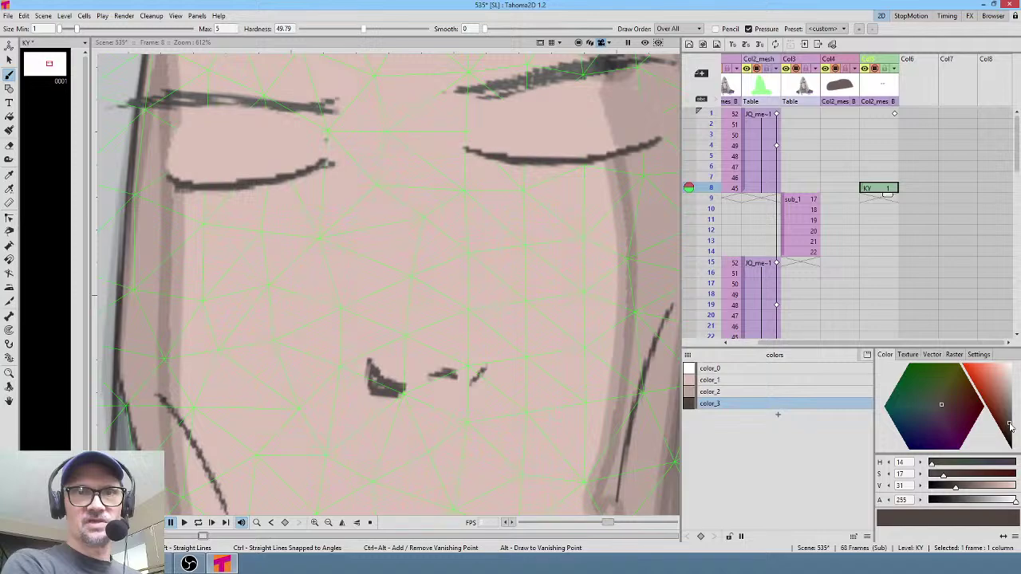
- Examine the closed eyelids and lash lines on the character's face, close up and in the full camera frame
scroll(565, 200, "down", 5)
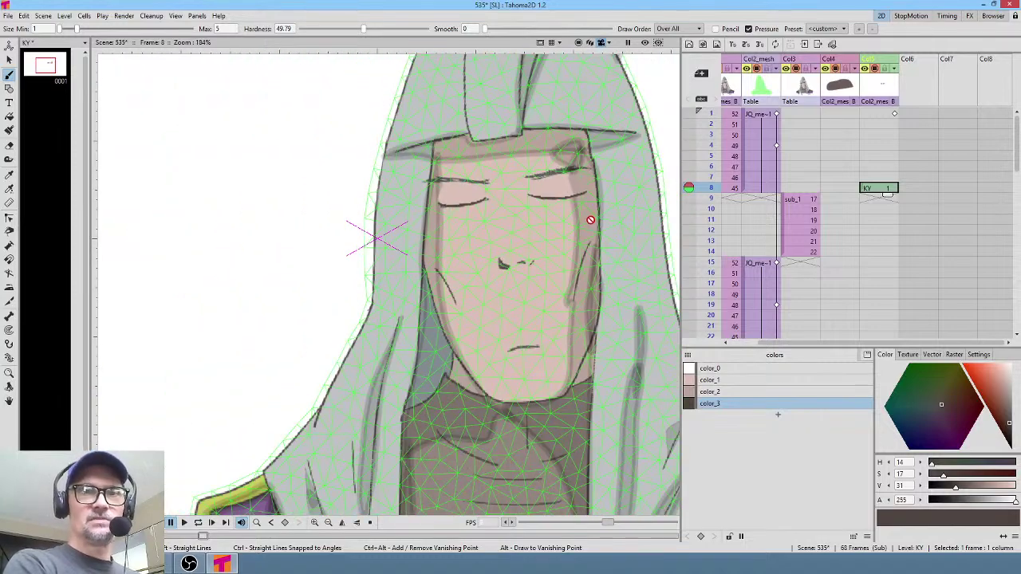
scroll(554, 224, "up", 4)
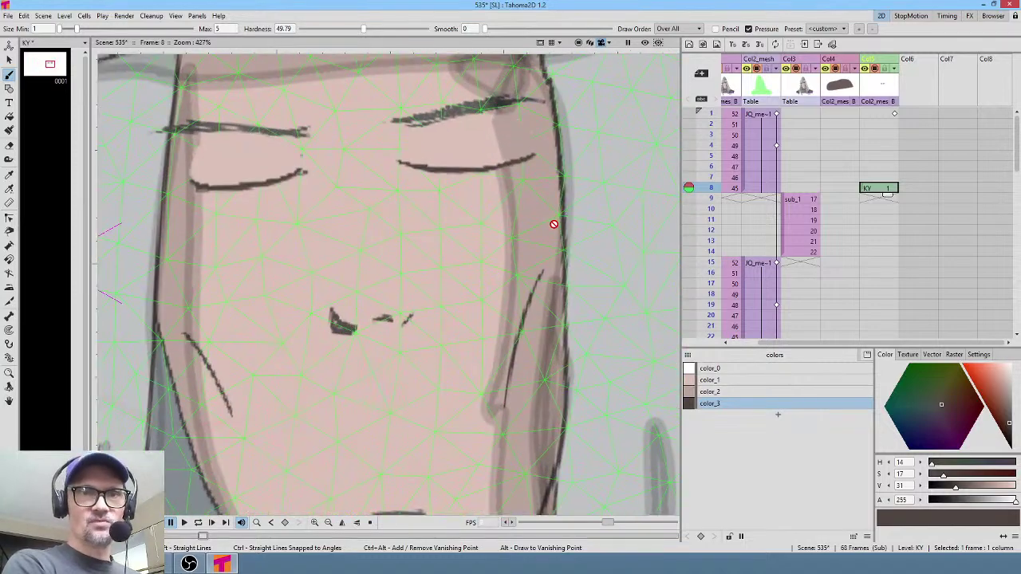
scroll(470, 197, "up", 4)
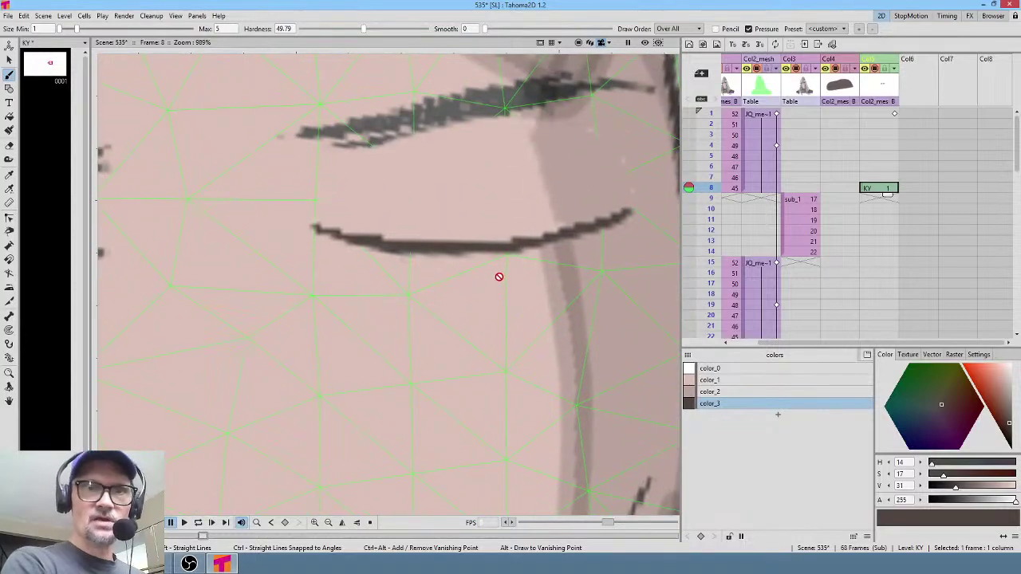
scroll(512, 269, "down", 9)
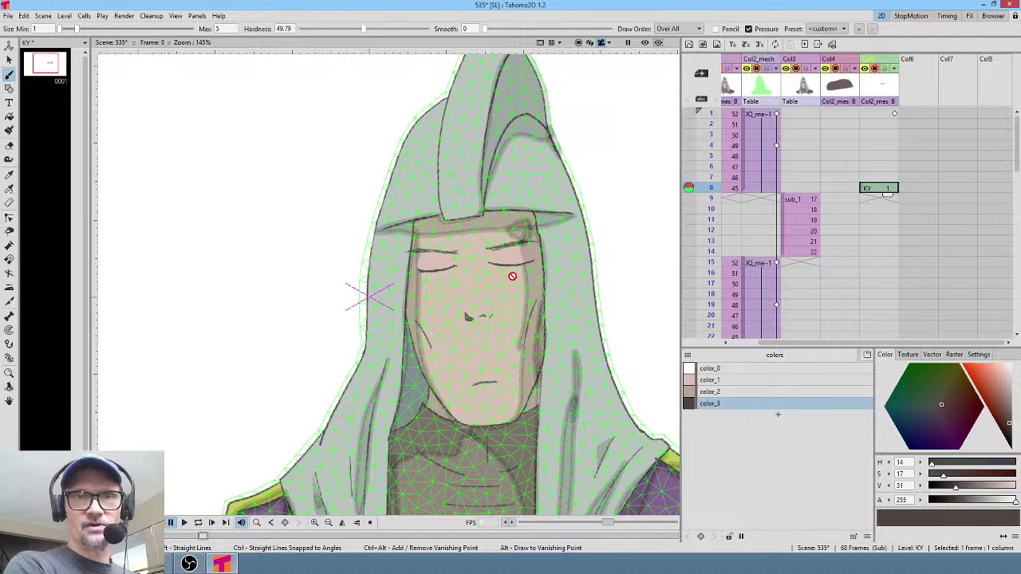
scroll(515, 273, "up", 3)
scroll(515, 287, "down", 5)
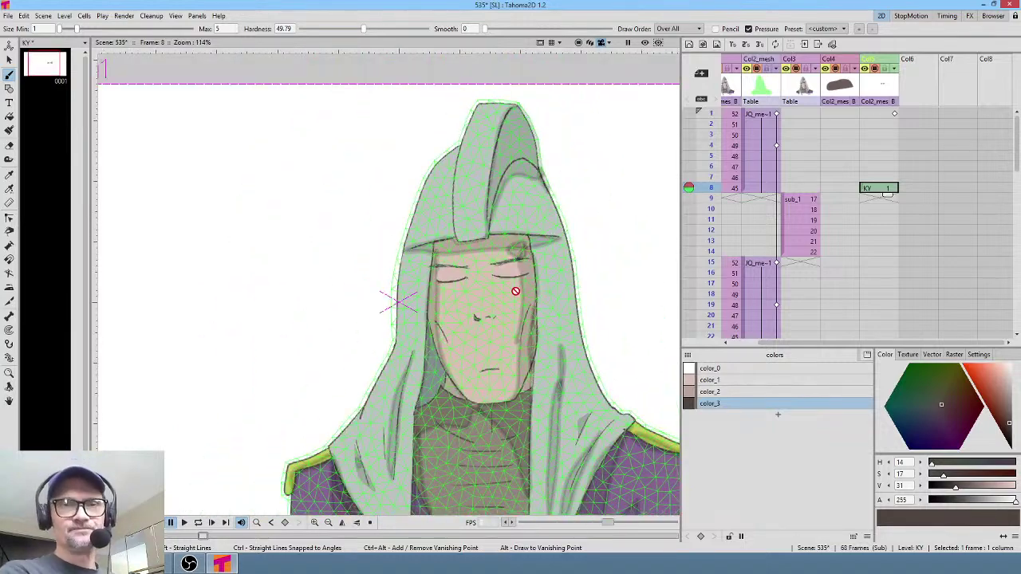
scroll(518, 283, "down", 3)
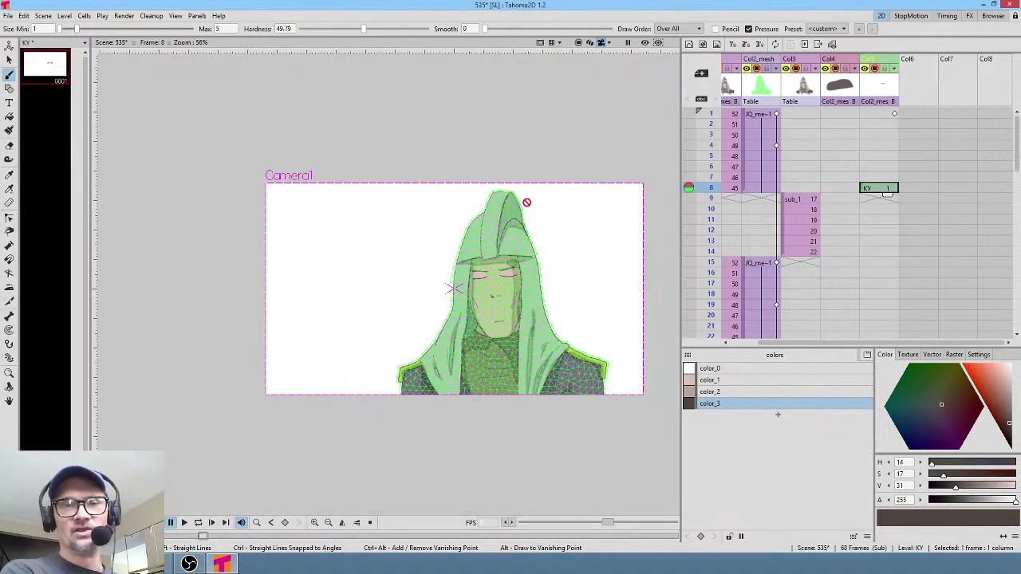
scroll(505, 276, "up", 3)
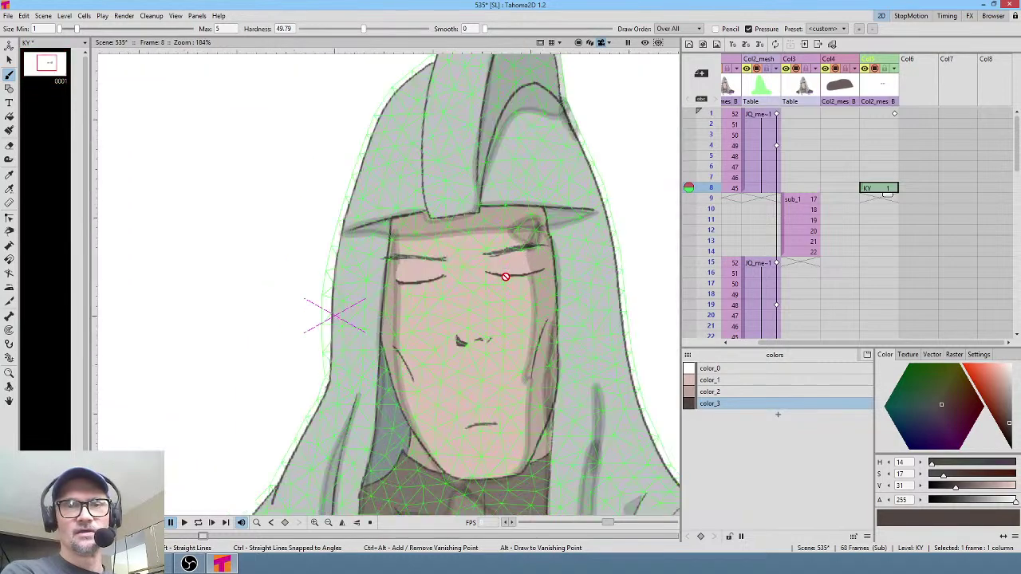
scroll(505, 276, "up", 5)
scroll(505, 277, "down", 8)
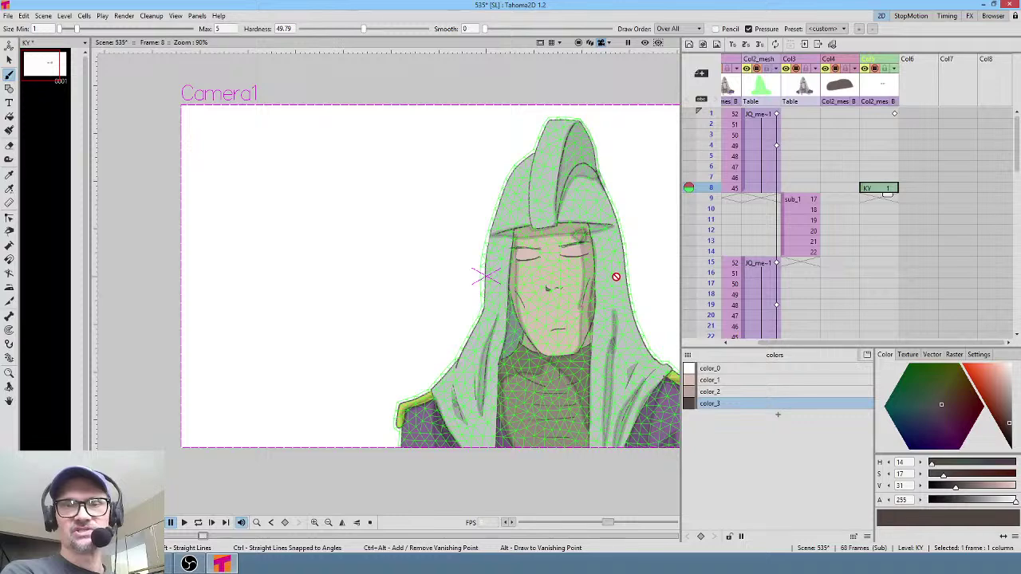
scroll(540, 275, "up", 3)
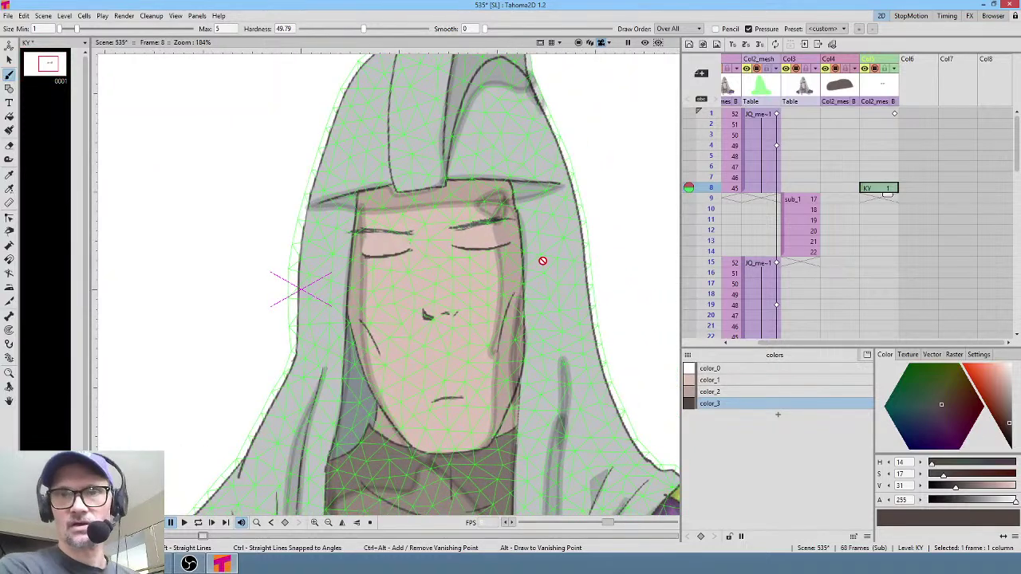
- Move the eyelid drawing at frame 8 of Col5 to frame 7 and scrub the opening frames to check the blink
mouse_move(710, 124)
left_mouse_down()
mouse_move(709, 234)
mouse_move(712, 179)
left_mouse_up()
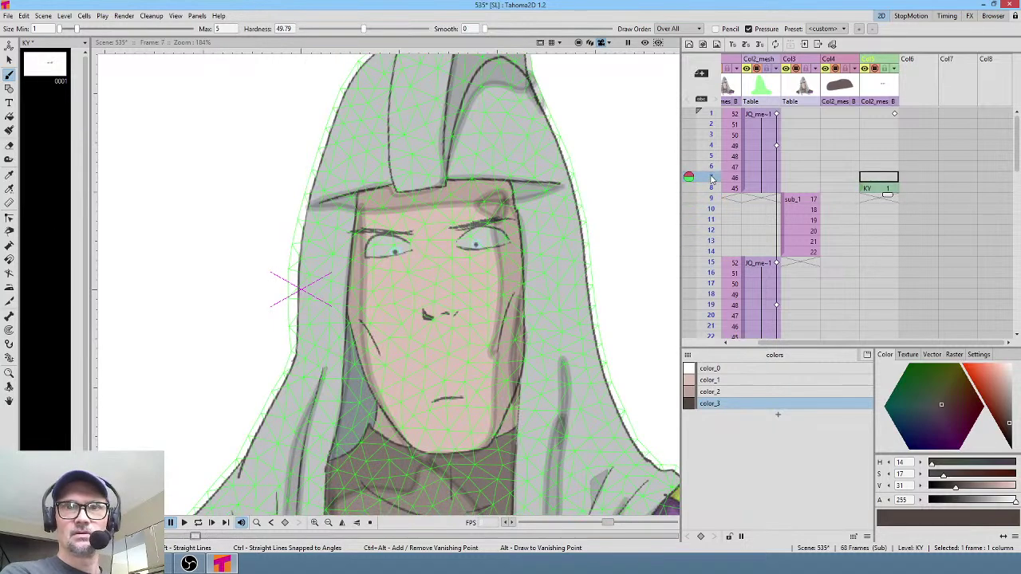
left_click(869, 190)
left_click_drag(866, 190, 866, 178)
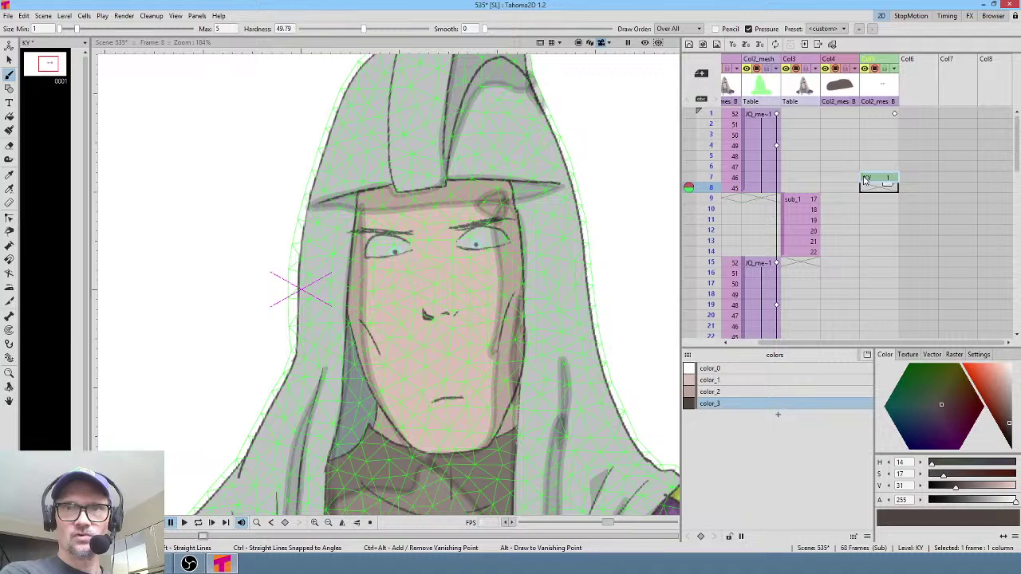
left_click(709, 125)
mouse_move(709, 130)
left_mouse_down()
mouse_move(698, 287)
mouse_move(711, 264)
left_mouse_up()
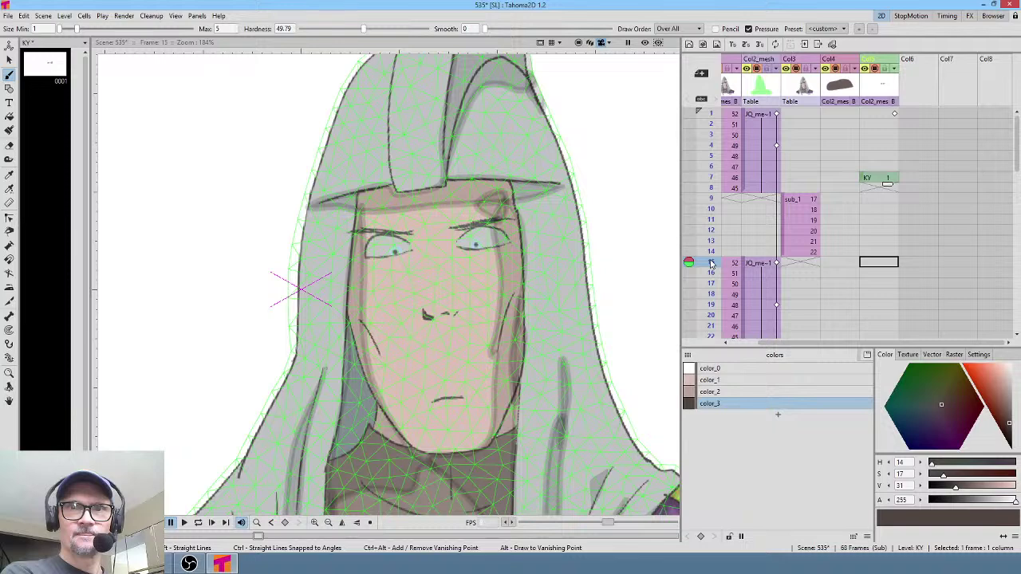
left_click(877, 167)
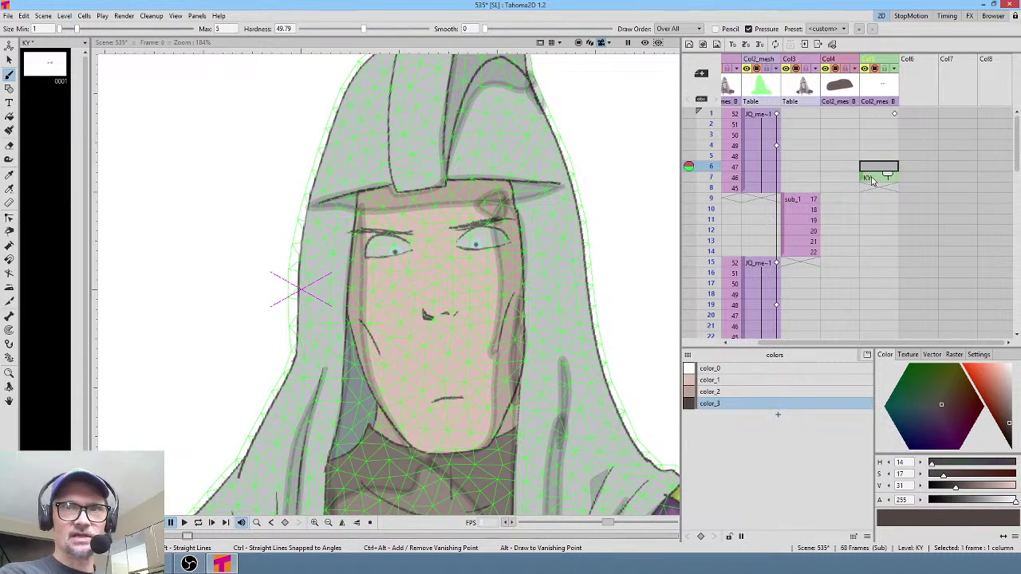
key("Return")
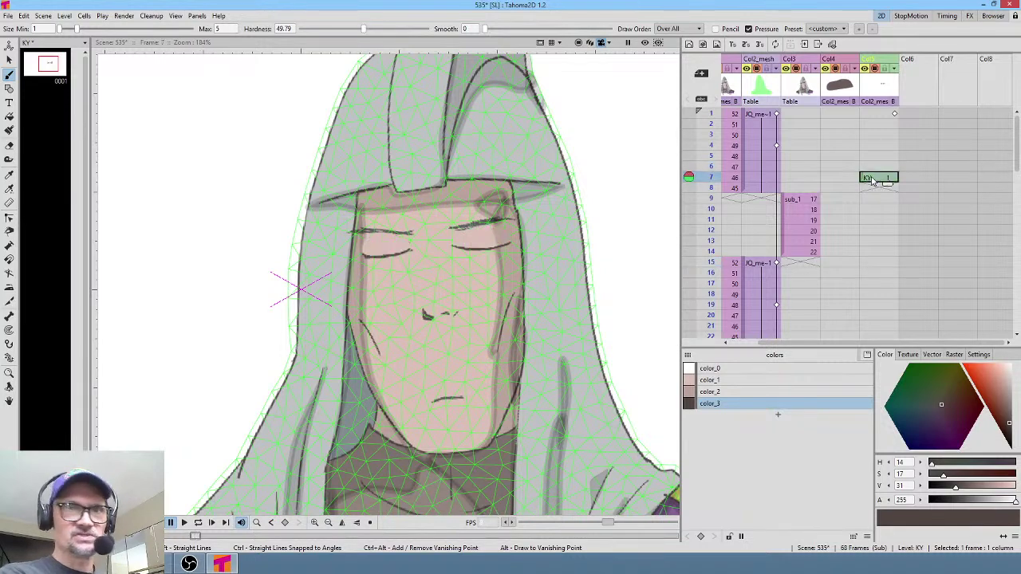
- Place eyelid drawing 1 at frame 16 of Col5 and scrub across the surrounding frames
left_click(877, 275)
type("1")
key("Return")
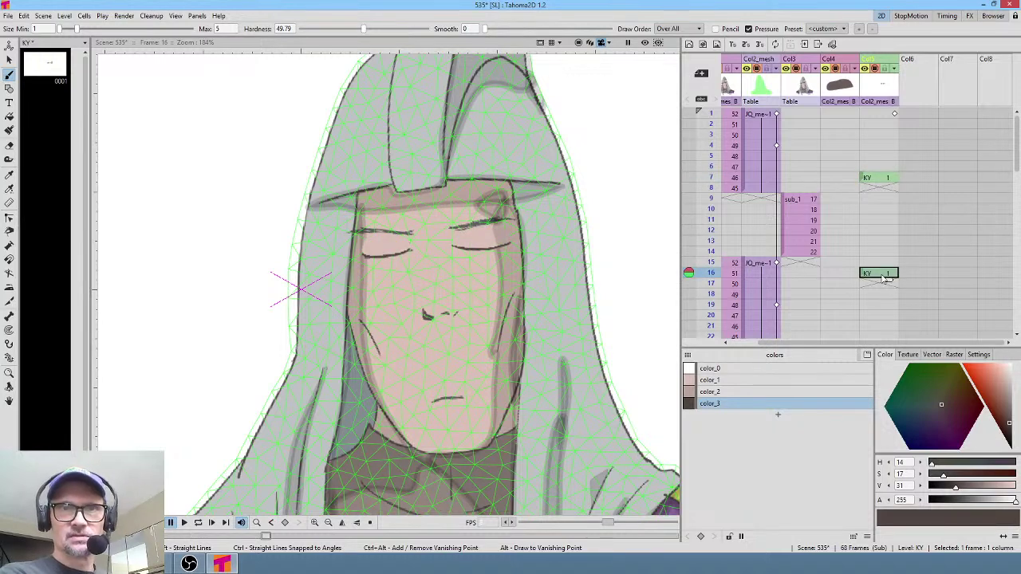
left_click_drag(704, 211, 708, 295)
- Move the eyelid drawing at frame 43 of Col5 to frame 41 and check it on the face
scroll(909, 233, "down", 5)
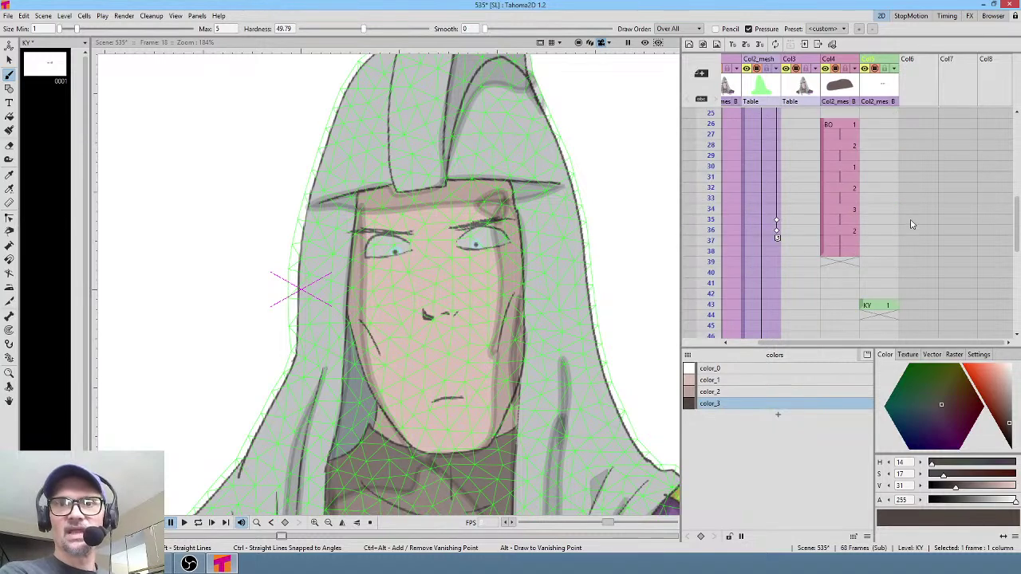
left_click(878, 307)
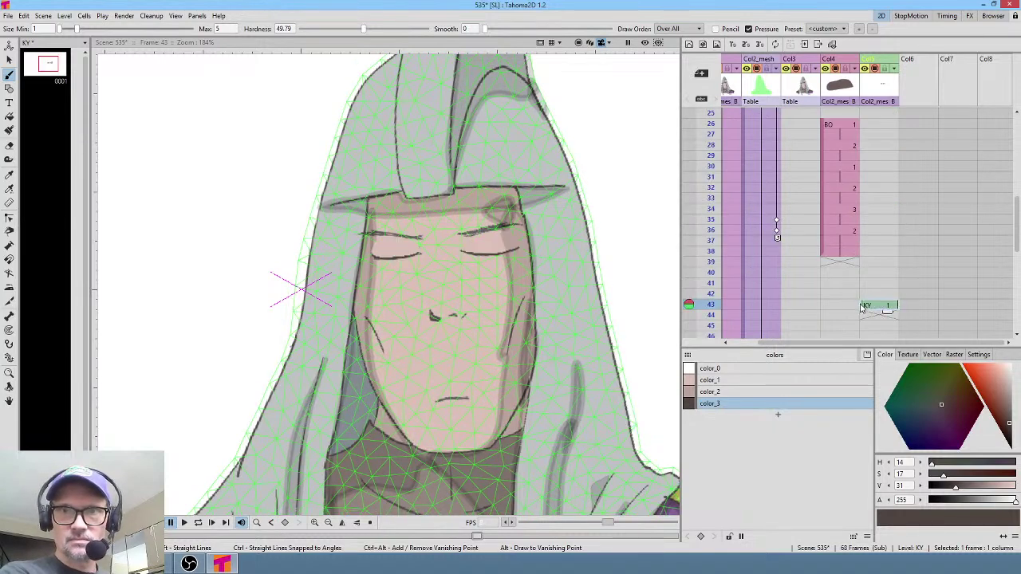
left_click_drag(865, 310, 866, 299)
scroll(894, 207, "down", 4)
scroll(893, 179, "up", 4)
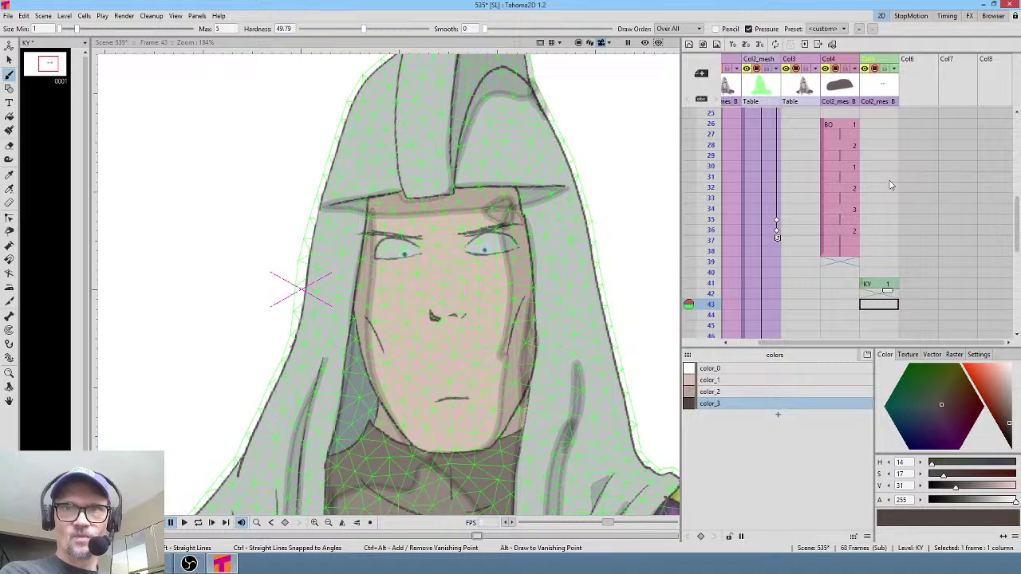
left_click(875, 285)
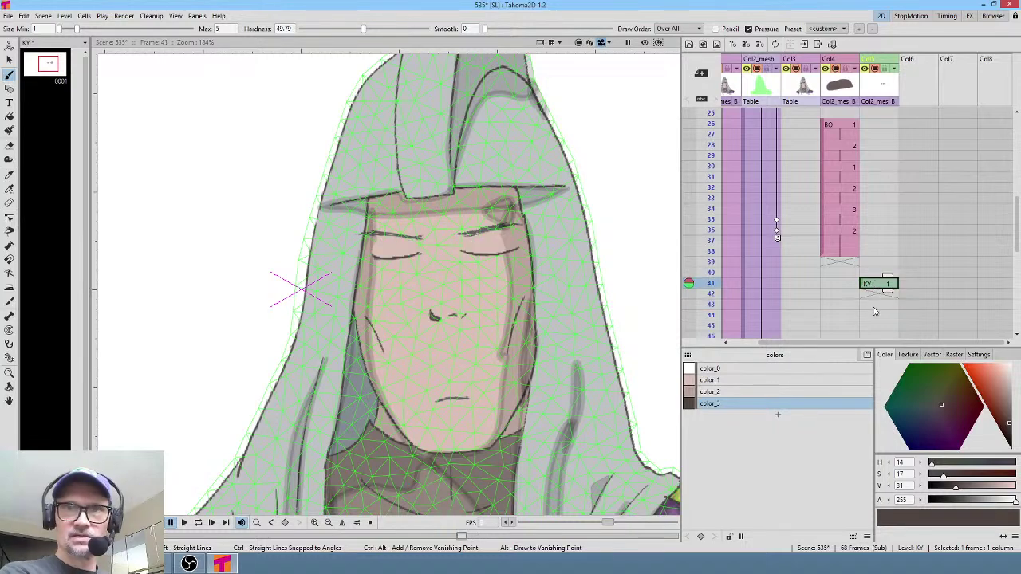
- Add another blink by placing eyelid drawing 1 at frame 44 of Col5
left_click(876, 307)
left_click(878, 316)
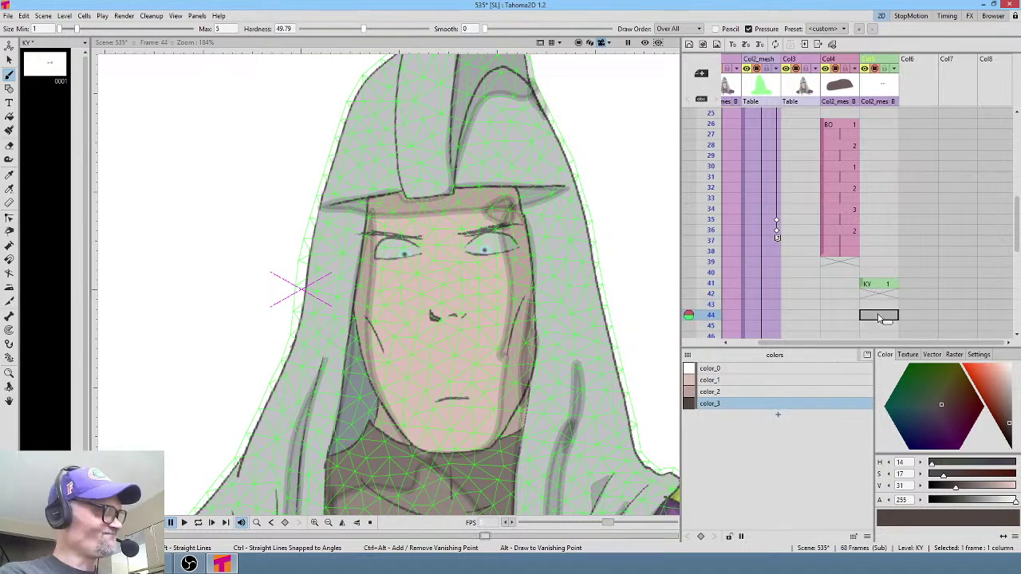
type("1")
key("Return")
- Play back the scene to check the blink timing, and inspect the closed eyes at frame 44
left_click(705, 167)
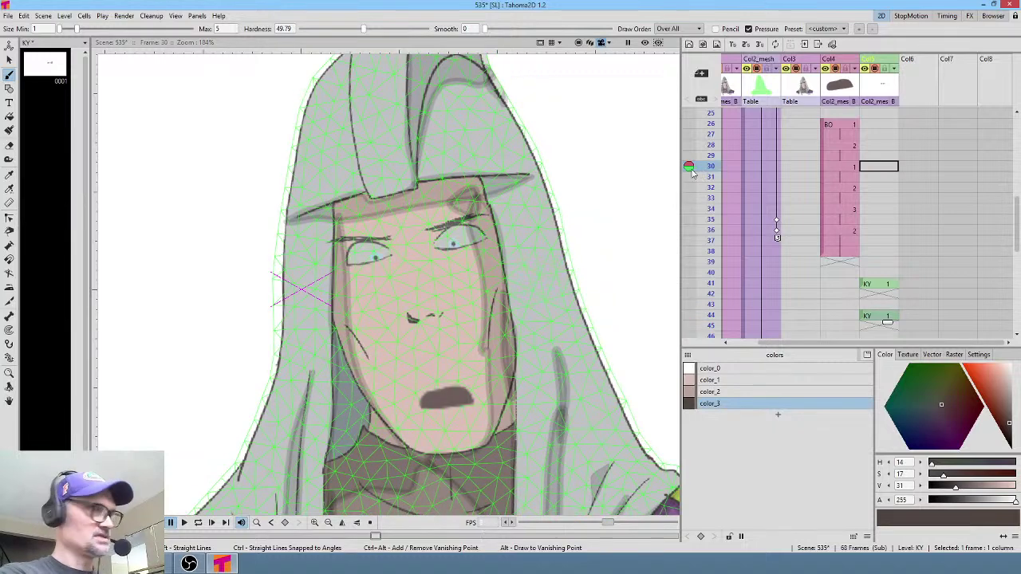
key("p")
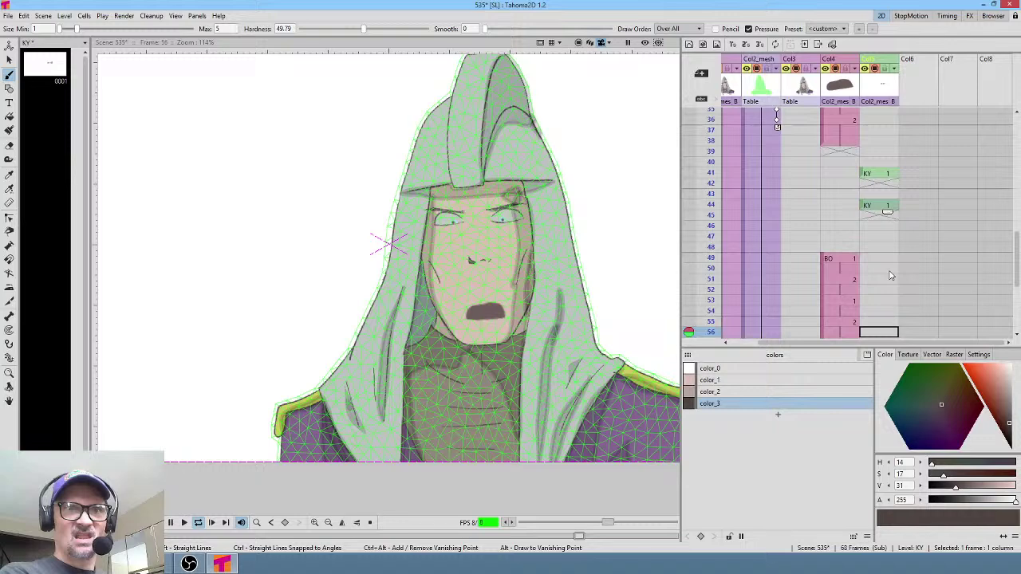
scroll(891, 275, "up", 3)
left_click(886, 144)
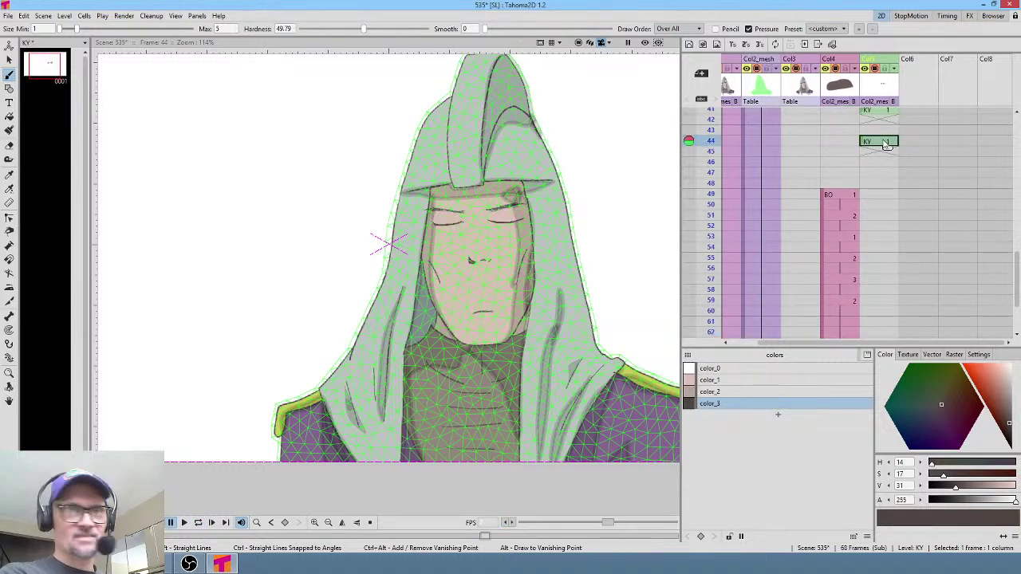
- Paste eyelid drawing 1 at frame 56 of Col5, scrub across the preceding frames, and move it to frame 55
left_click(886, 269)
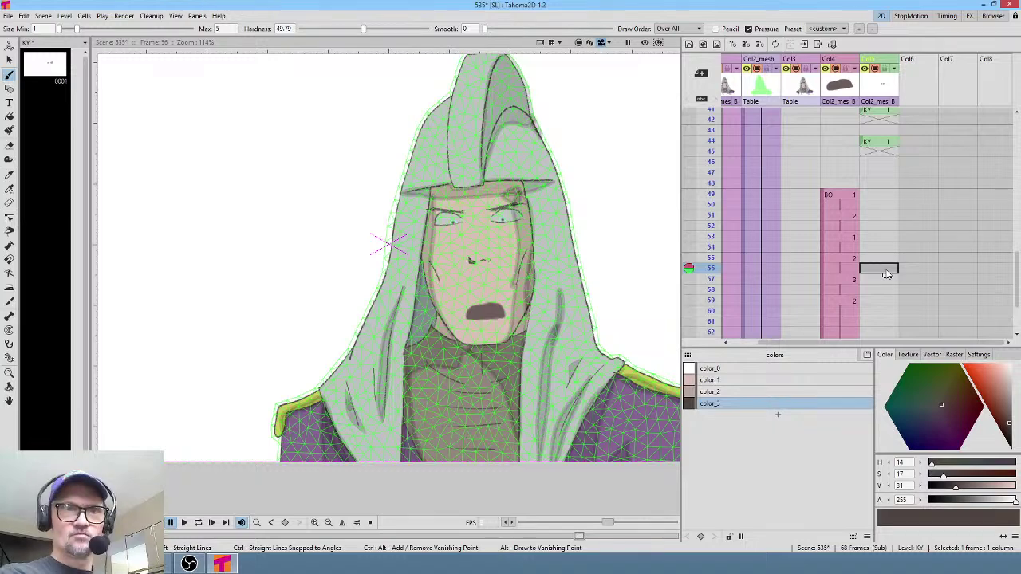
key("ctrl+v")
mouse_move(709, 194)
left_mouse_down()
mouse_move(712, 309)
mouse_move(724, 243)
left_mouse_up()
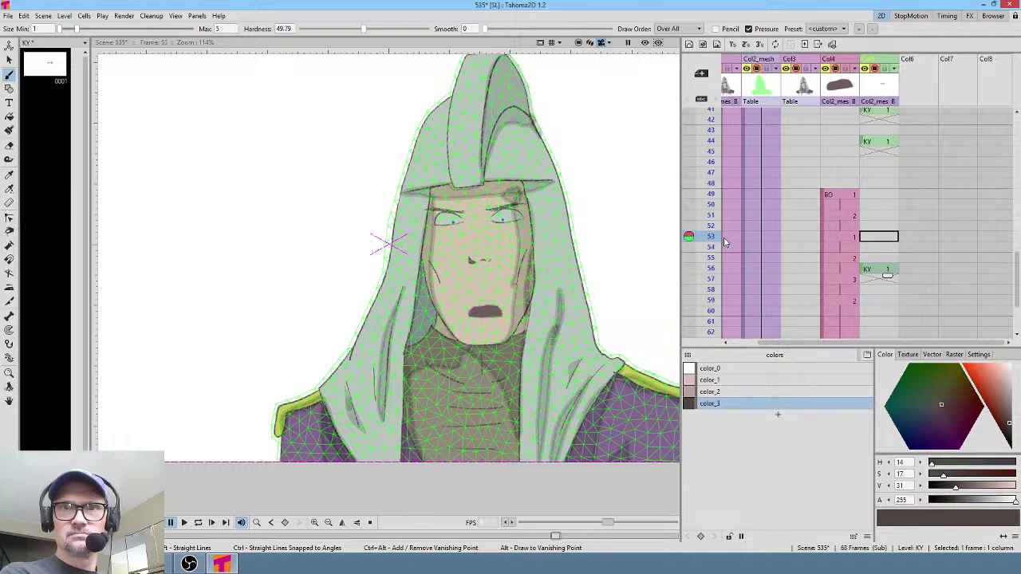
left_click(866, 273)
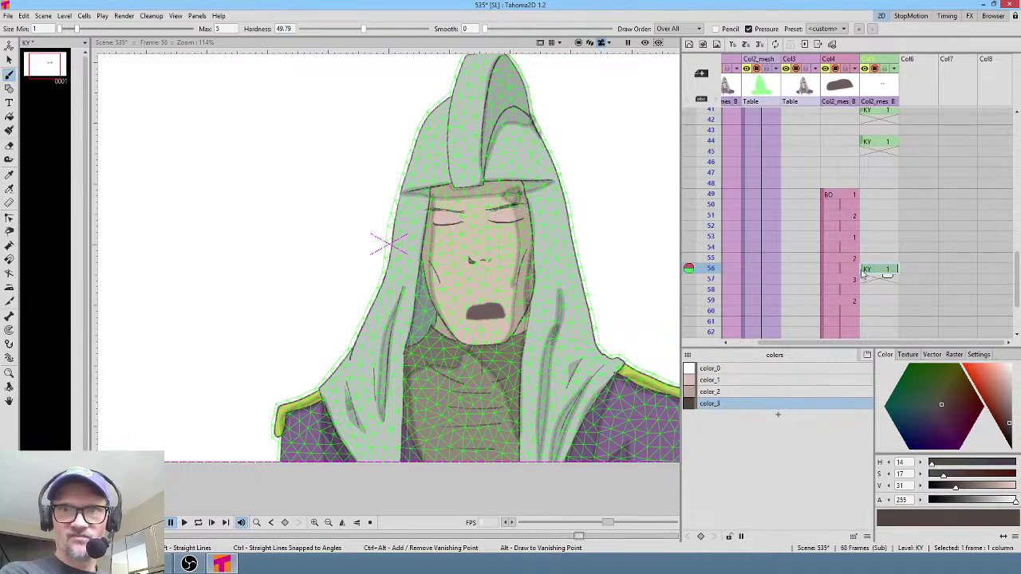
left_click_drag(863, 275, 863, 264)
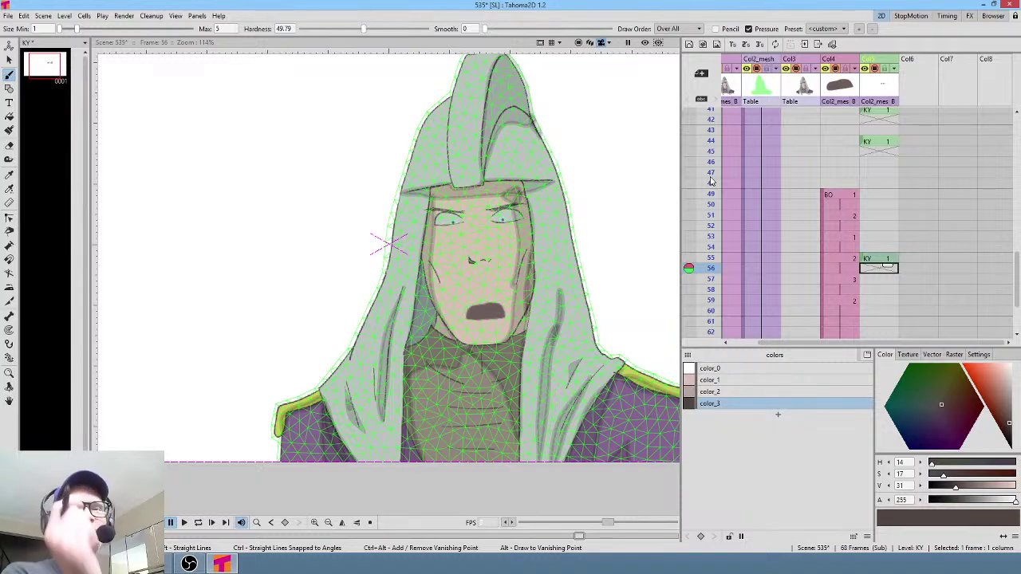
- Activate the Plastic tool on the Col2_mesh skeleton and check the existing head pose keys at frames 35 and 36
scroll(535, 225, "down", 3)
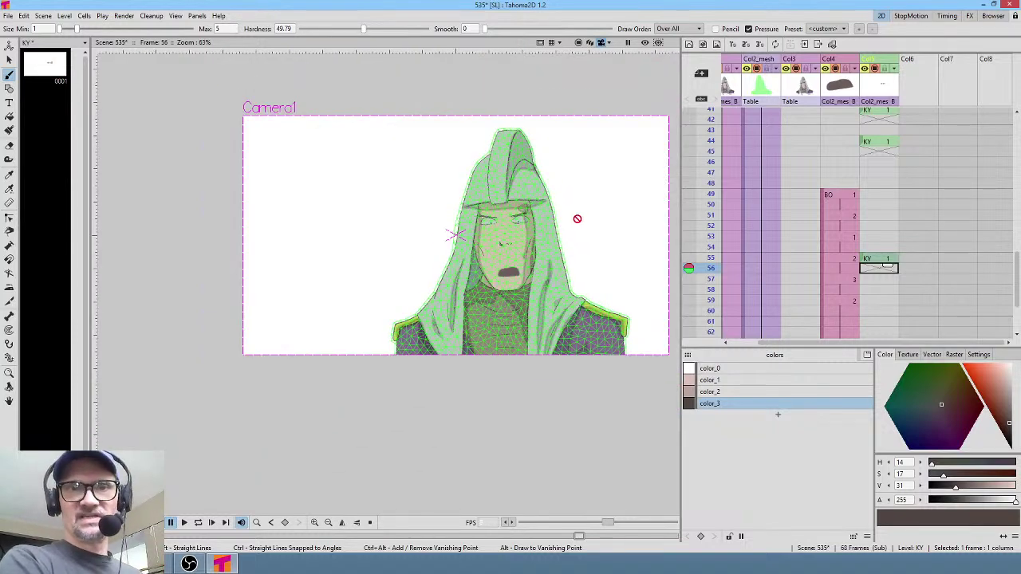
left_click_drag(578, 219, 529, 209)
scroll(529, 208, "up", 2)
scroll(867, 243, "down", 3)
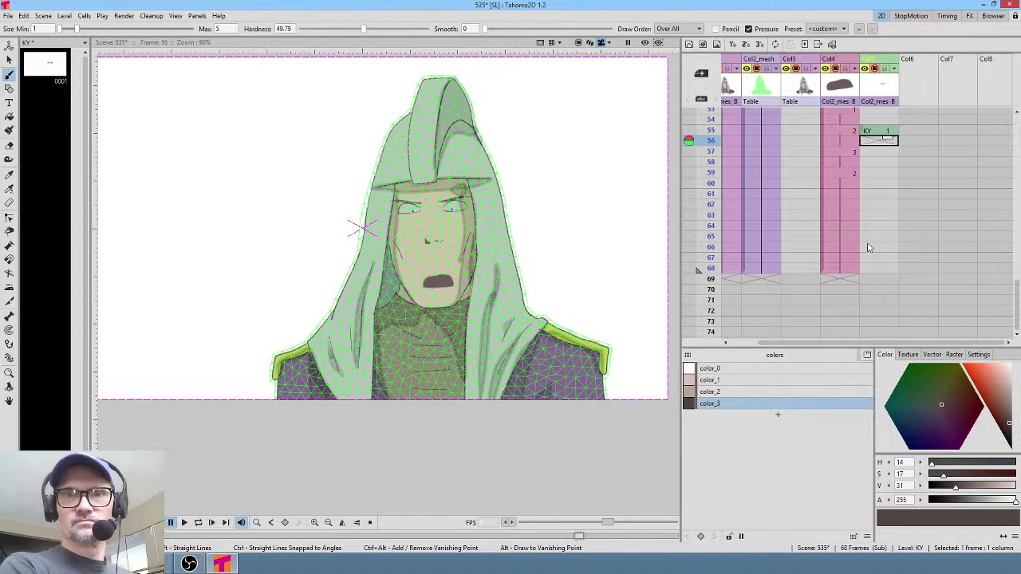
scroll(842, 241, "up", 3)
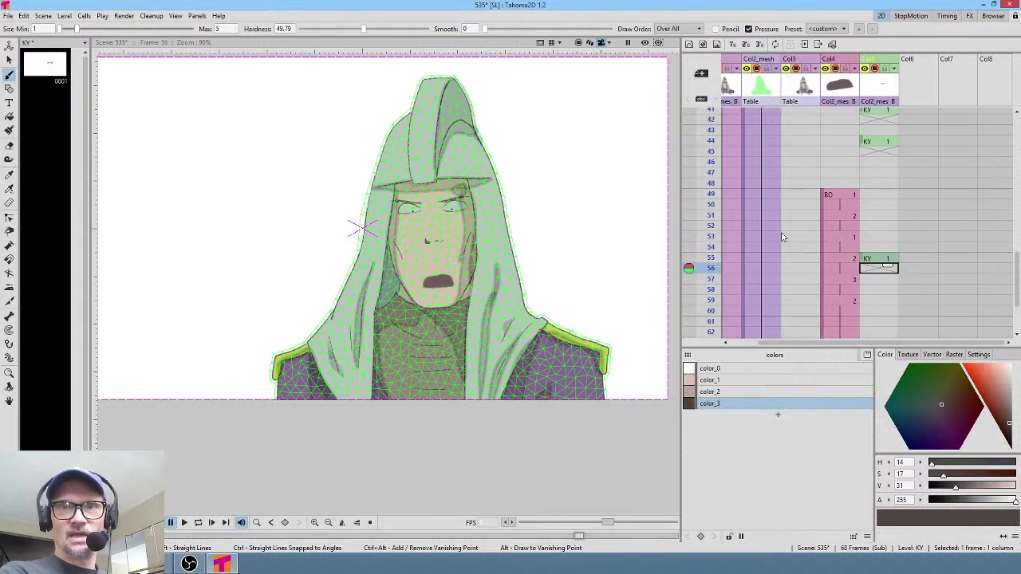
left_click(760, 249)
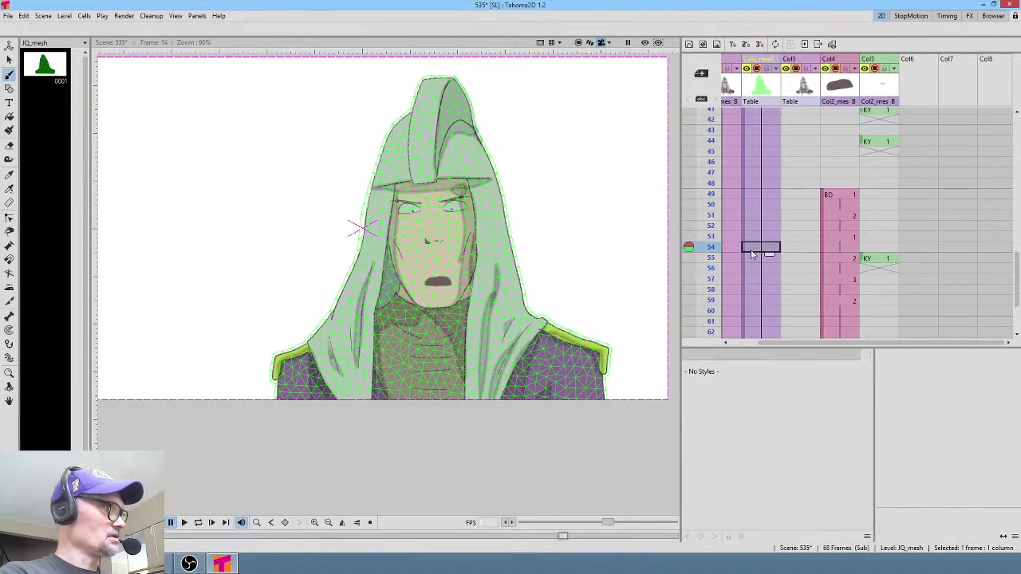
key("x")
left_click_drag(781, 229, 834, 305)
scroll(834, 305, "up", 1)
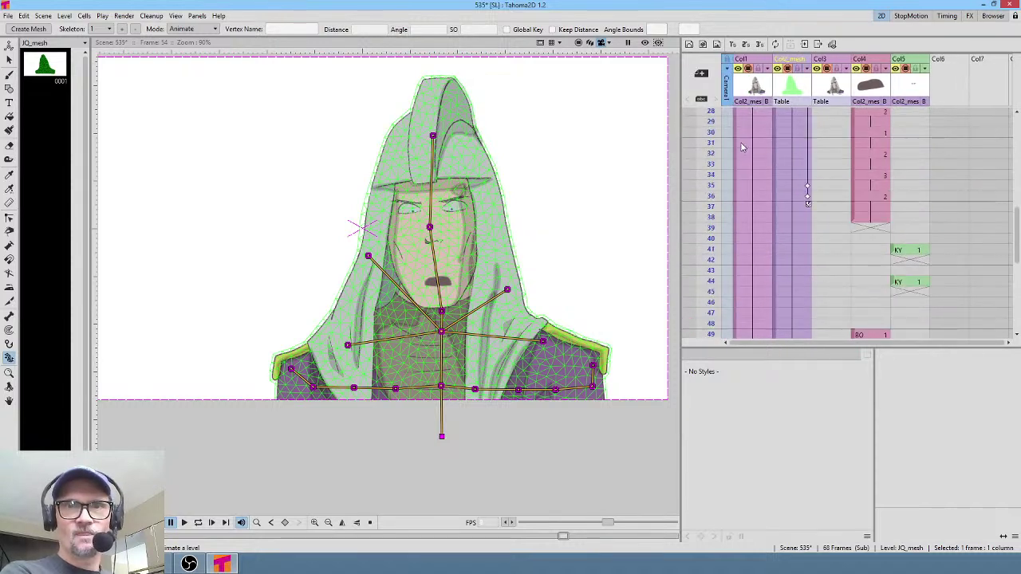
left_click(792, 188)
left_click(796, 197)
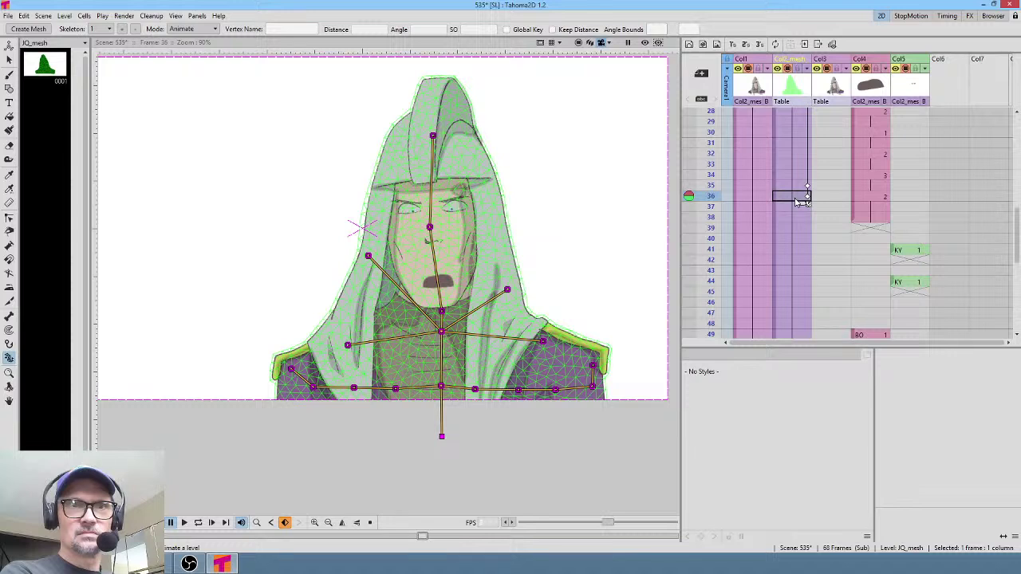
left_click(802, 193)
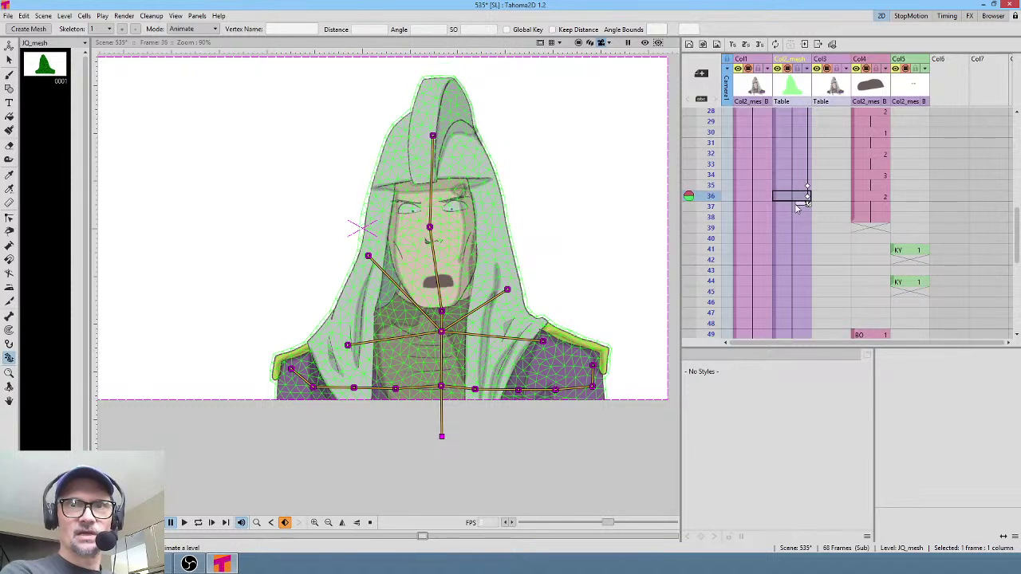
- Raise the head at frame 56 by moving mesh vertices 8 and 9 upward, with vertex 9 at about -10 px and 5°
scroll(801, 215, "down", 3)
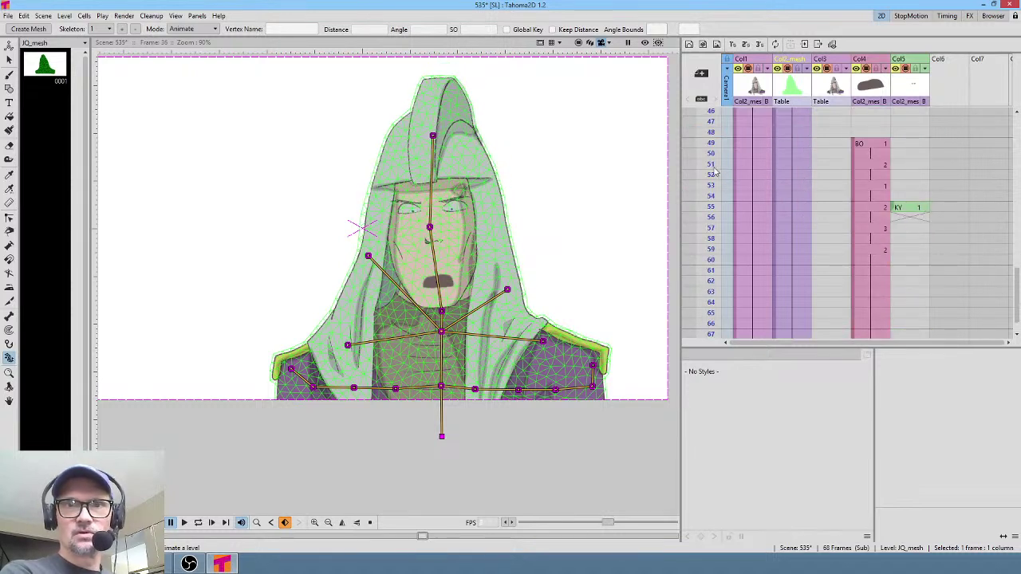
left_click_drag(716, 172, 714, 228)
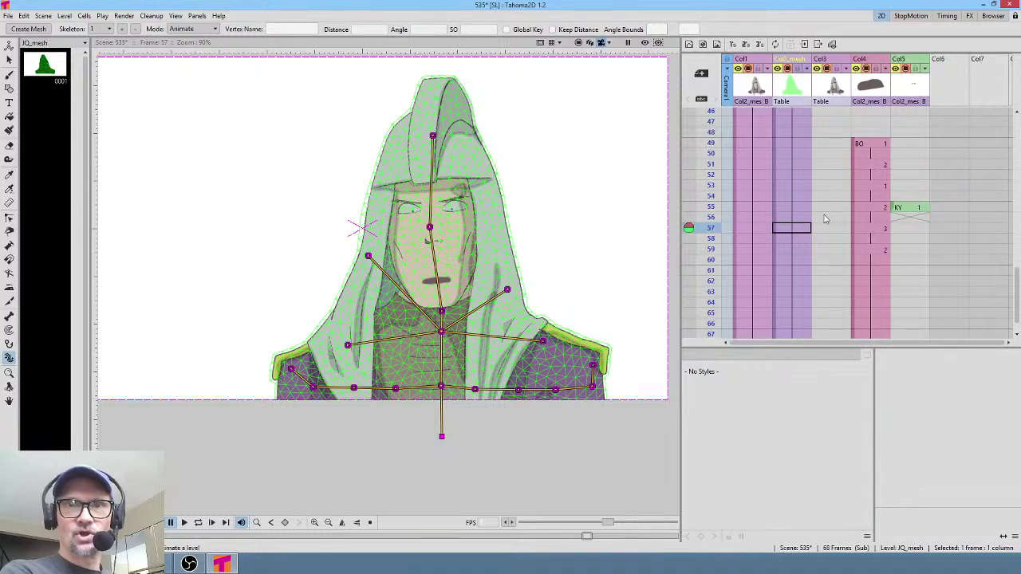
left_click(800, 217)
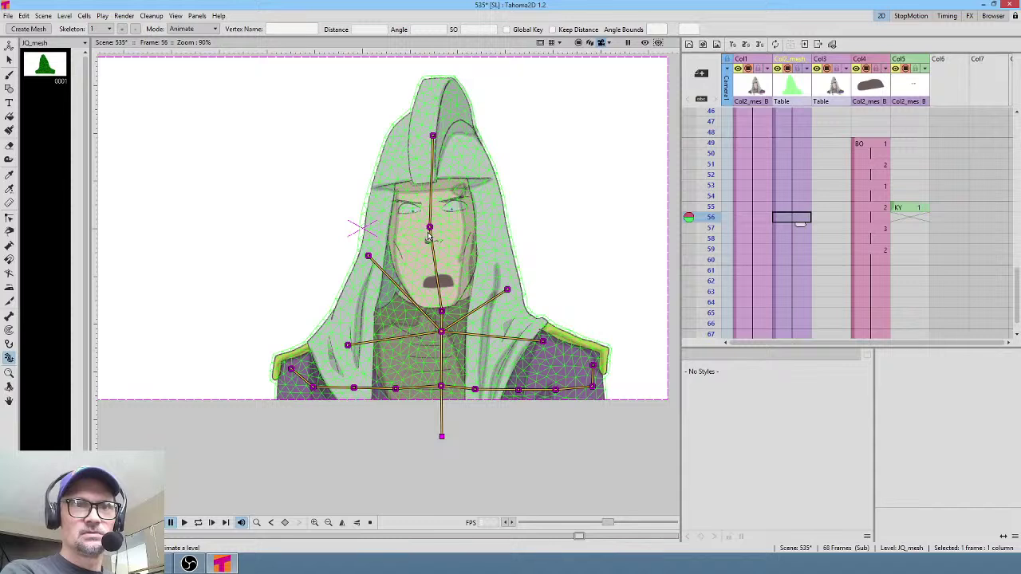
left_click_drag(429, 229, 438, 132)
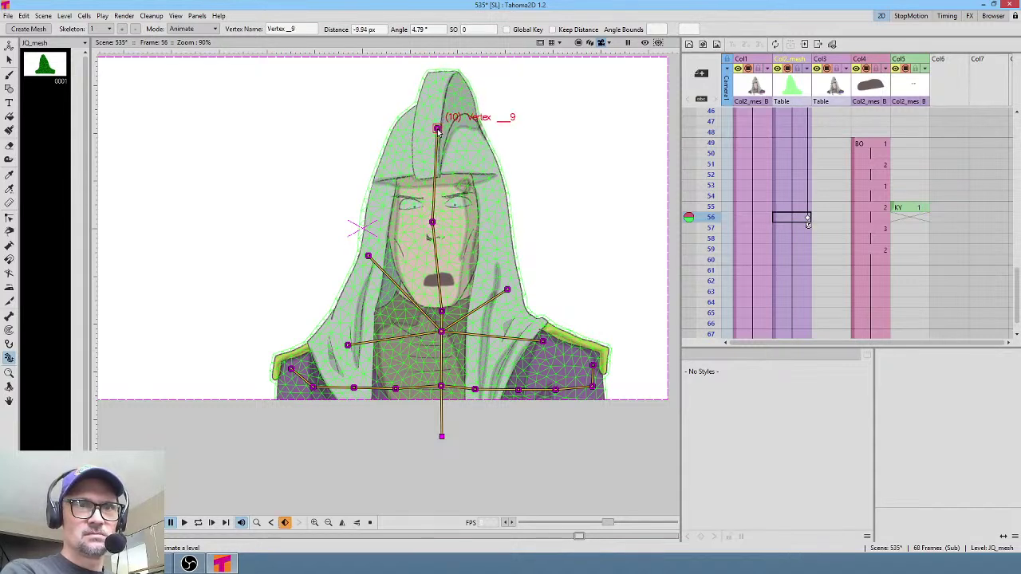
- Lower the head at frame 57 by moving vertices 8 and 9 down, with vertex 9 at about -18 px and 5°
left_click(786, 229)
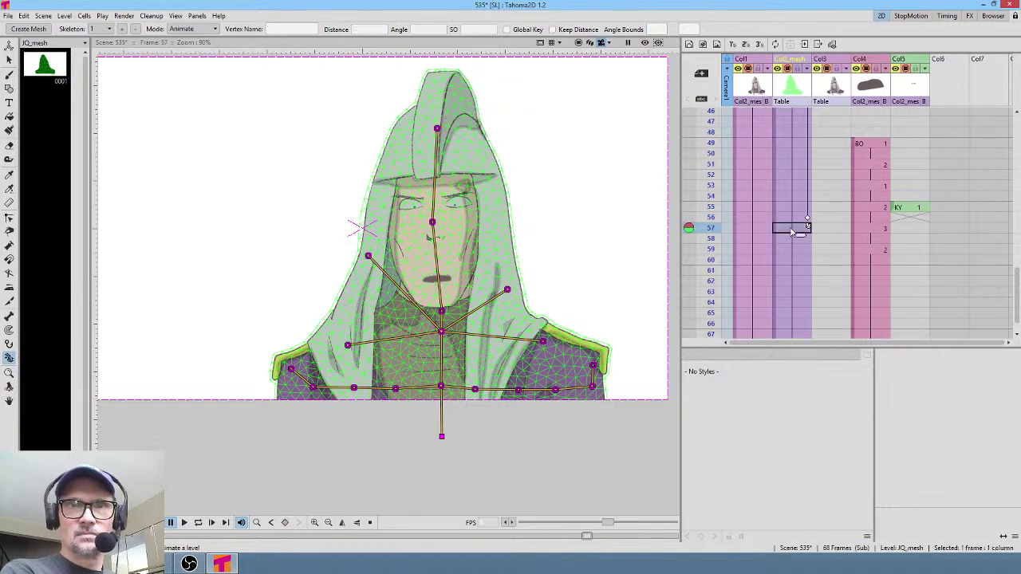
left_click_drag(432, 224, 437, 230)
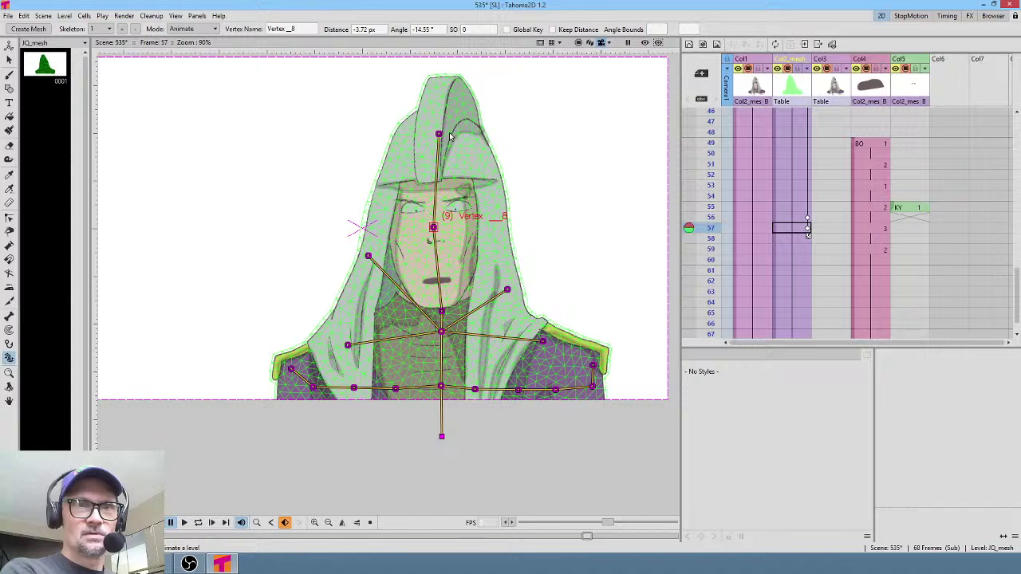
mouse_move(438, 134)
left_mouse_down()
mouse_move(450, 120)
mouse_move(438, 137)
left_mouse_up()
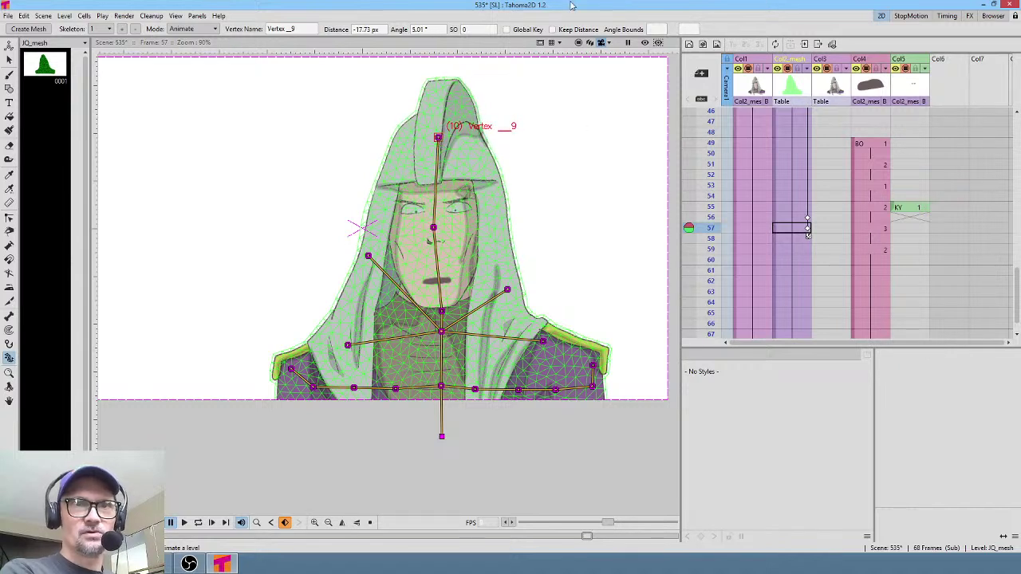
- Enable Keep Distance and shift the frame 57 head pose to the right using vertices 8, 18 and 9
left_click(568, 29)
left_click_drag(433, 227, 441, 228)
left_click_drag(368, 255, 377, 252)
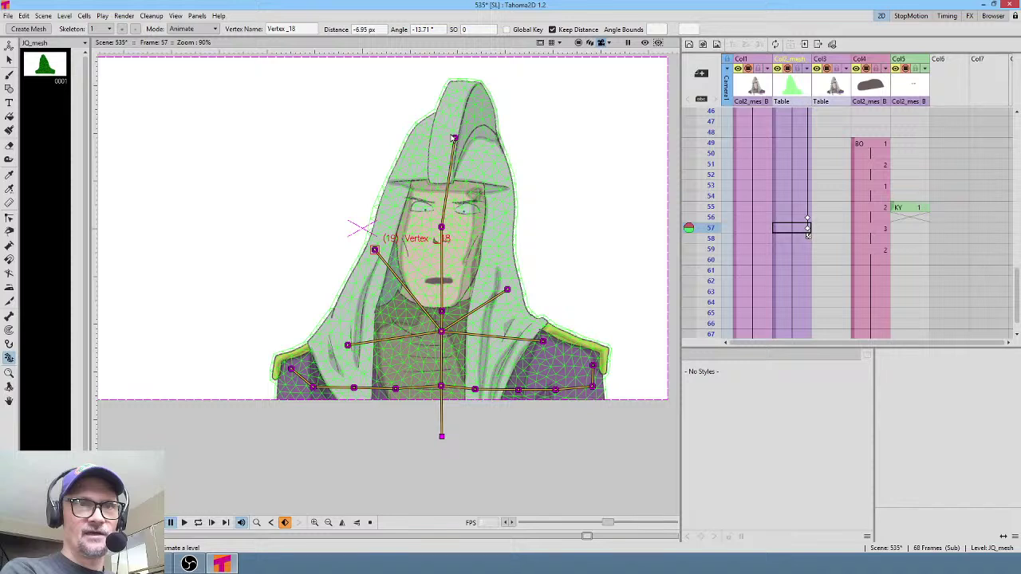
left_click_drag(455, 138, 457, 143)
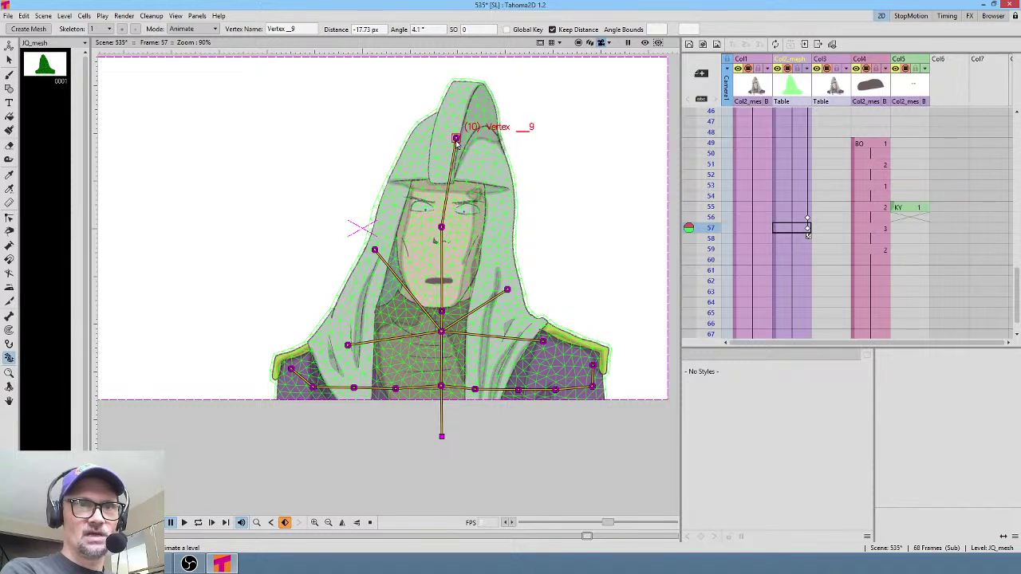
left_click(441, 228)
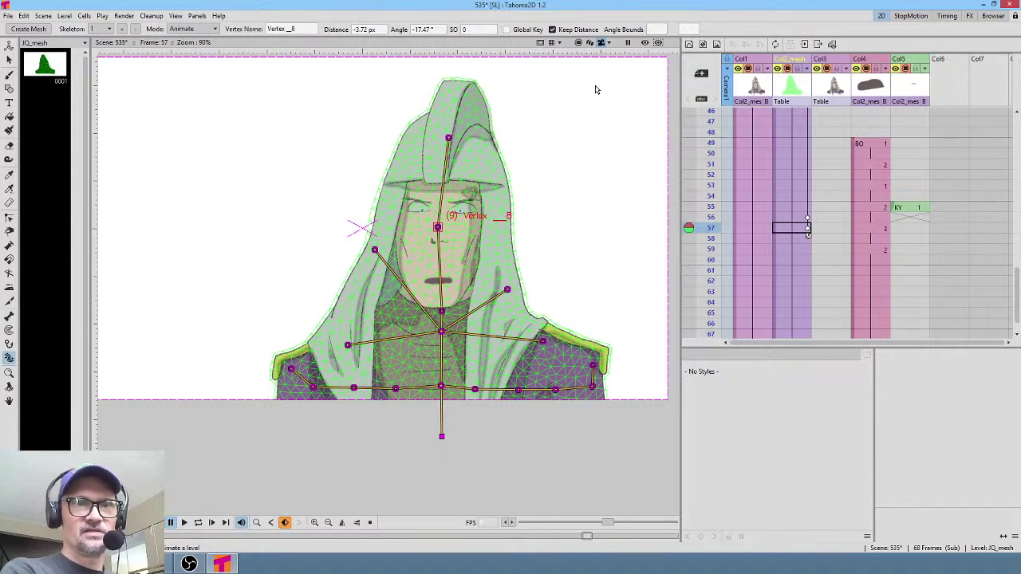
- Disable Keep Distance and refine vertices 17, 18 and 9 at frame 57, placing vertex 9 at about -25 px and 9°
left_click(578, 31)
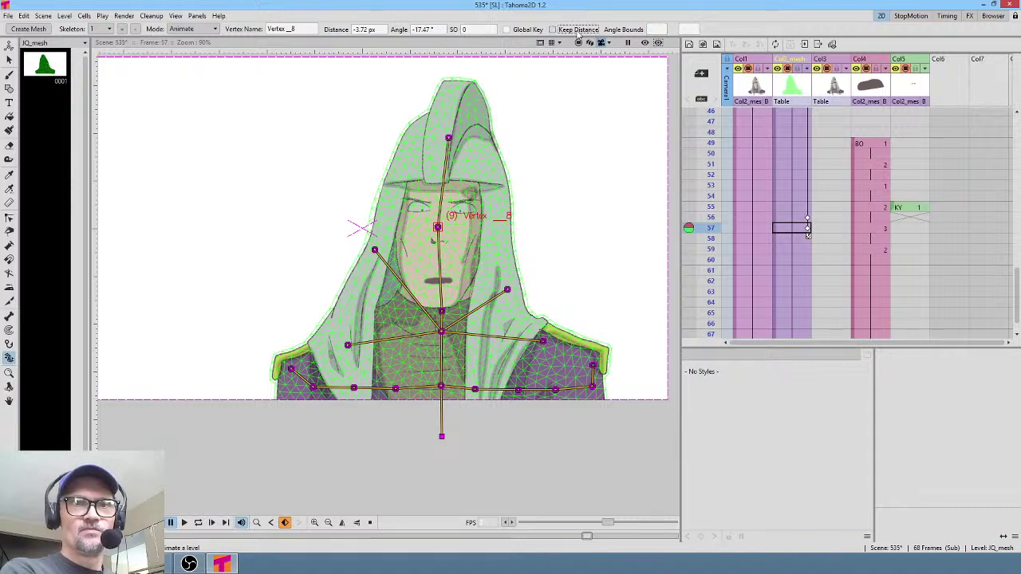
left_click(507, 291)
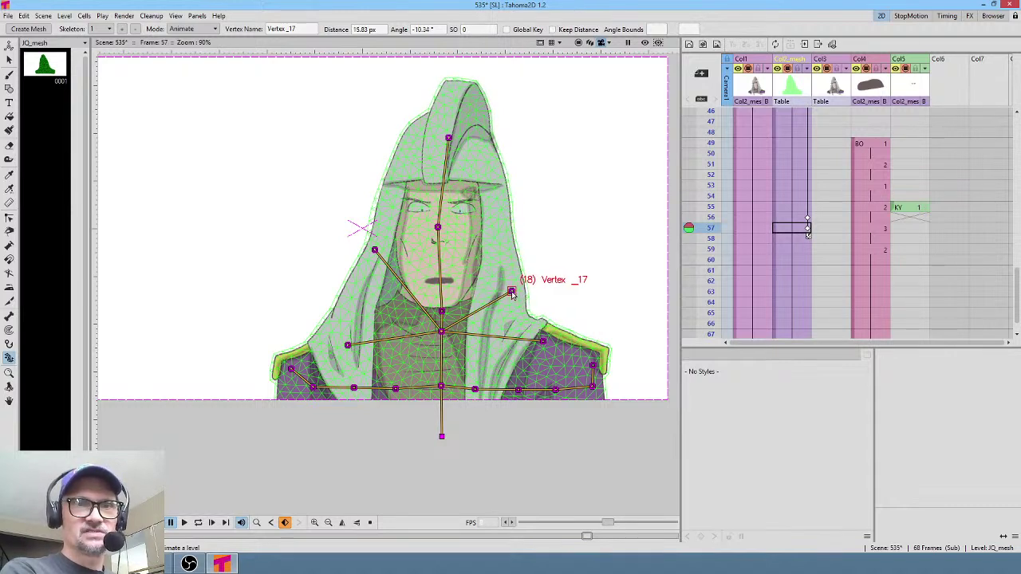
left_click_drag(507, 291, 511, 286)
left_click_drag(373, 249, 377, 253)
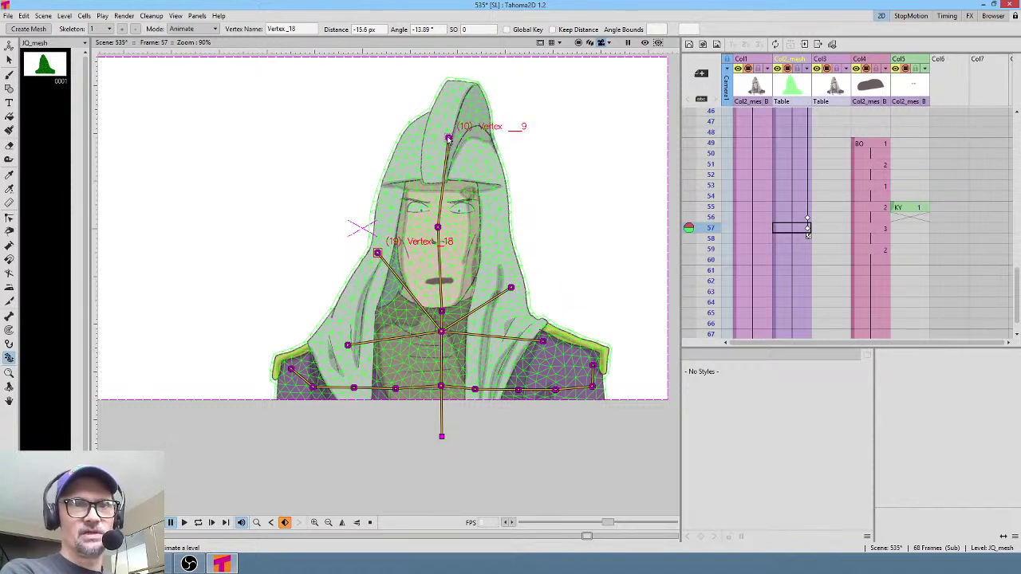
left_click_drag(449, 139, 442, 144)
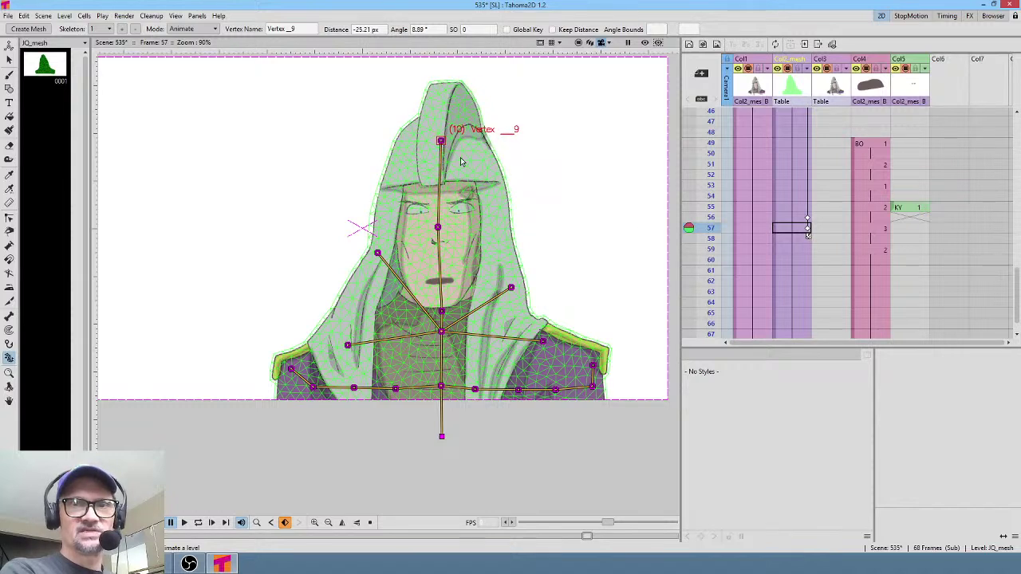
- Scrub and play back the frames from about 49 onward to check the head movement with the mouth and blink
left_click_drag(712, 173, 705, 260)
left_click(878, 251)
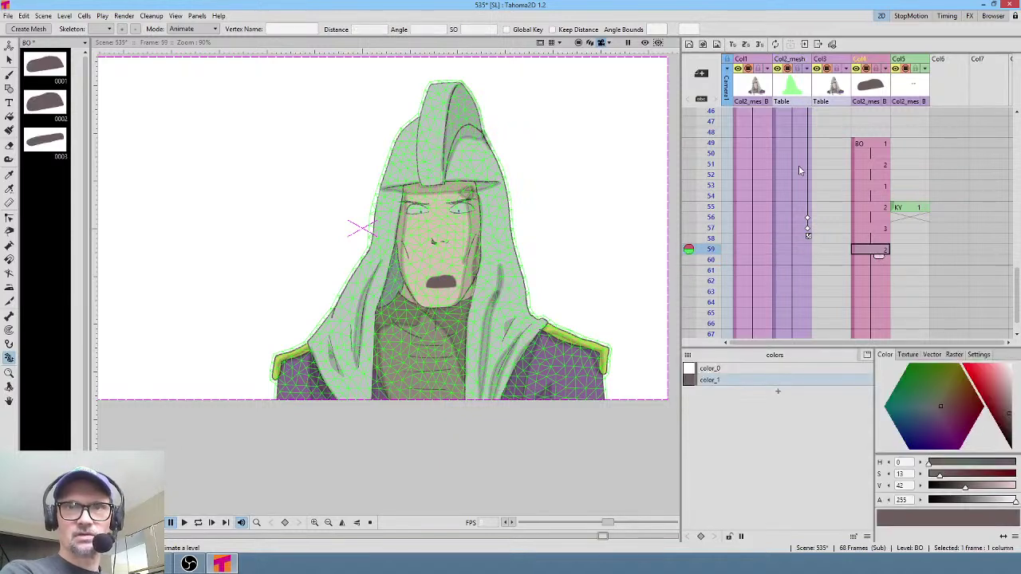
left_click(859, 148)
key("l")
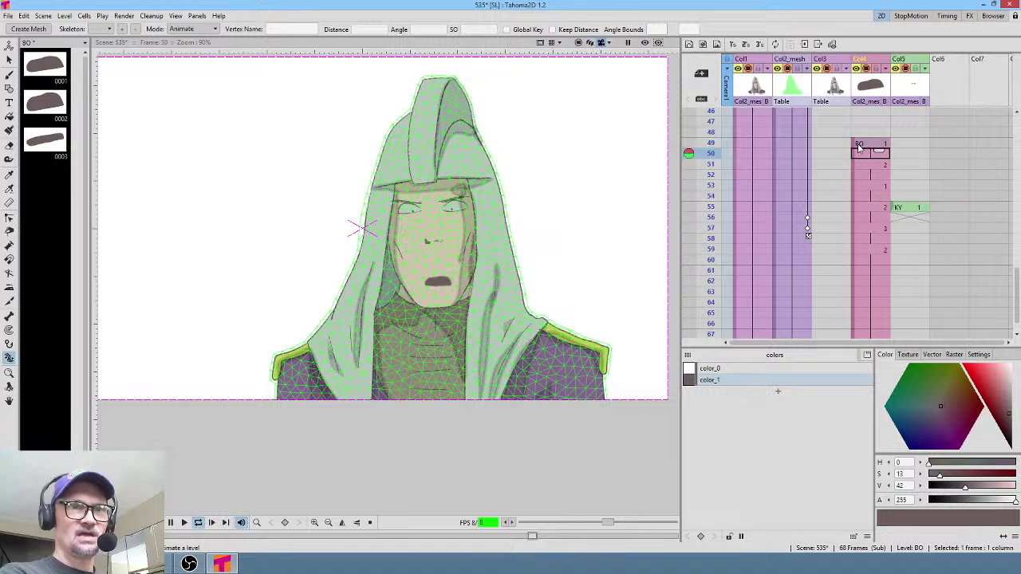
key("l")
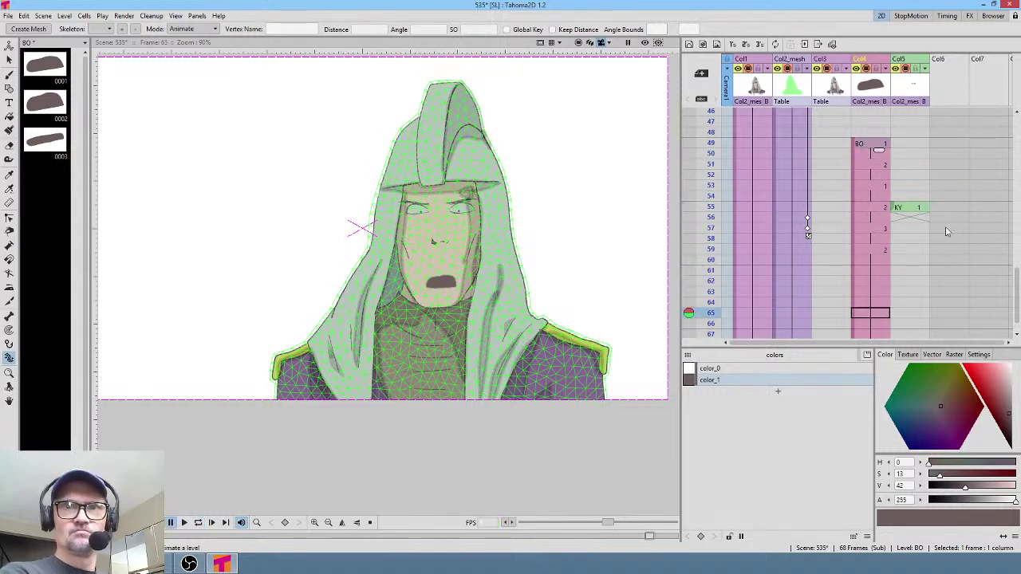
- Try mouth drawings 1 and 3 at frame 59 of Col4
left_click(878, 252)
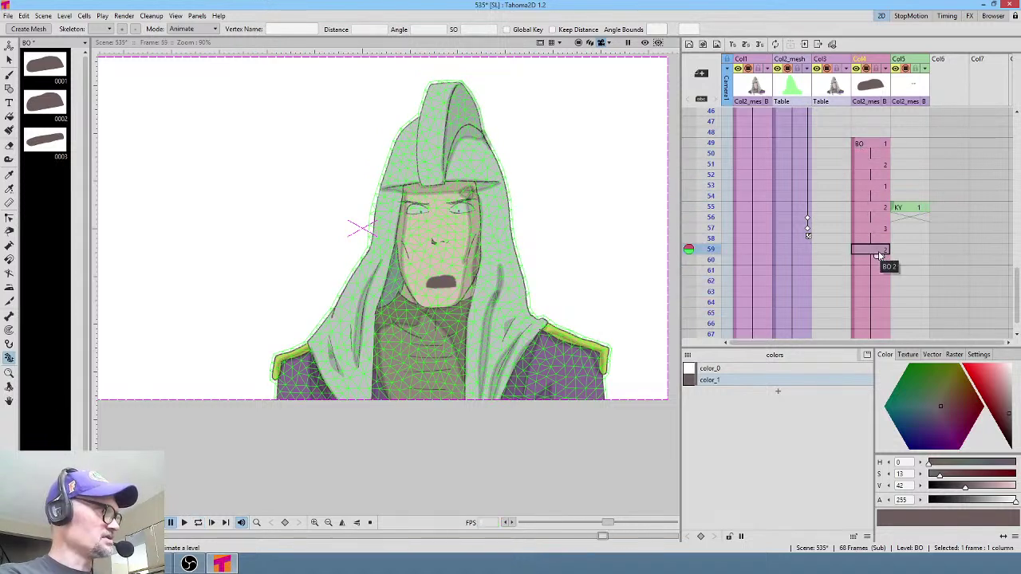
type("1")
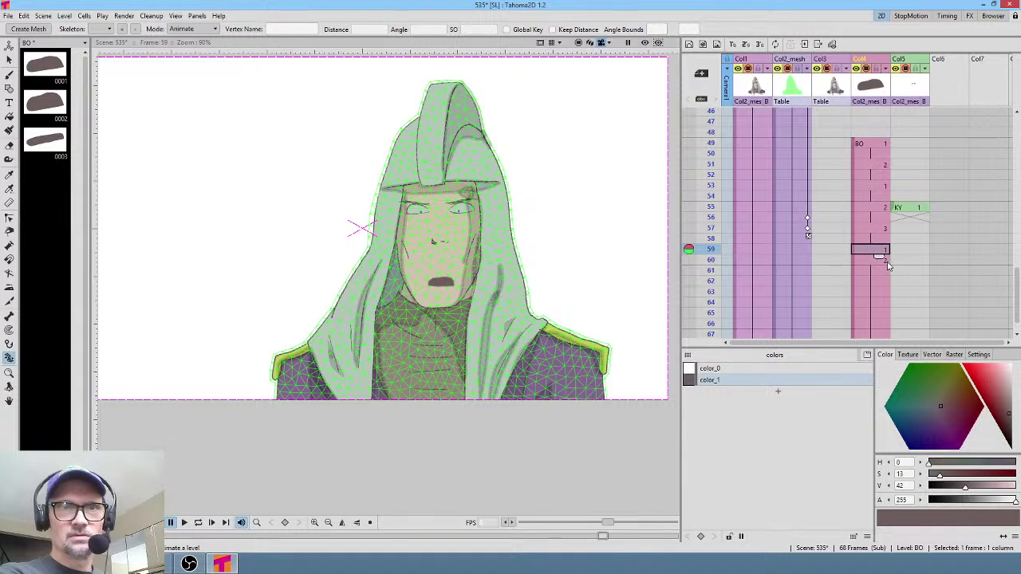
type("3q")
key("q")
key("q")
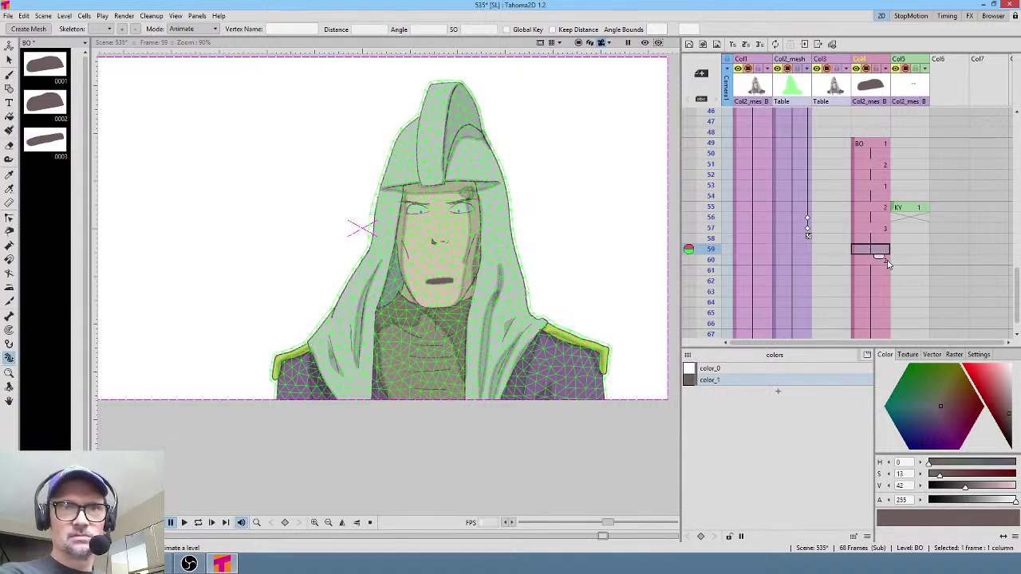
- Delete the mouth exposures from frame 59 to 68 in Col4
scroll(878, 253, "down", 5)
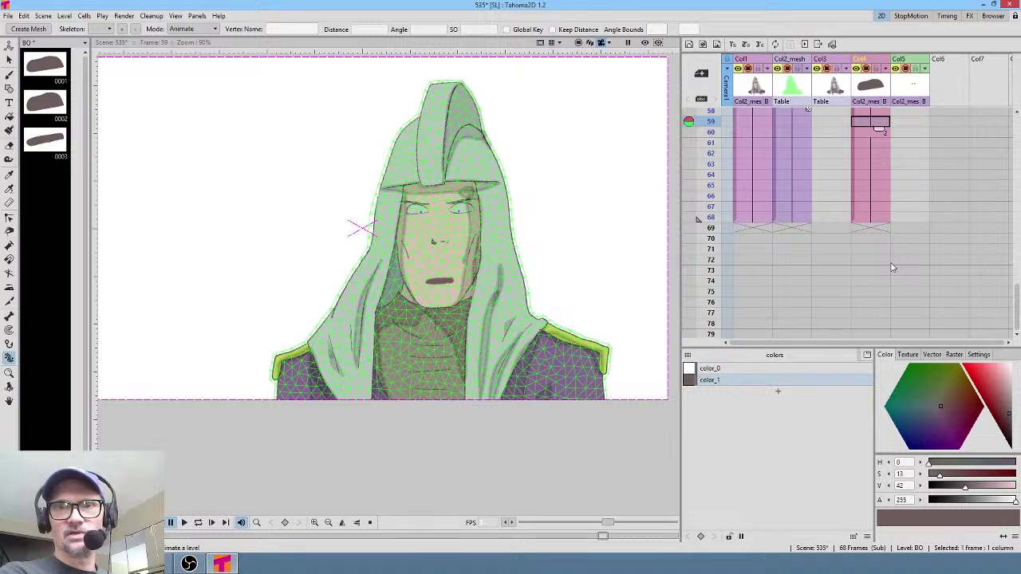
scroll(882, 150, "up", 4)
left_click(880, 286, "shift")
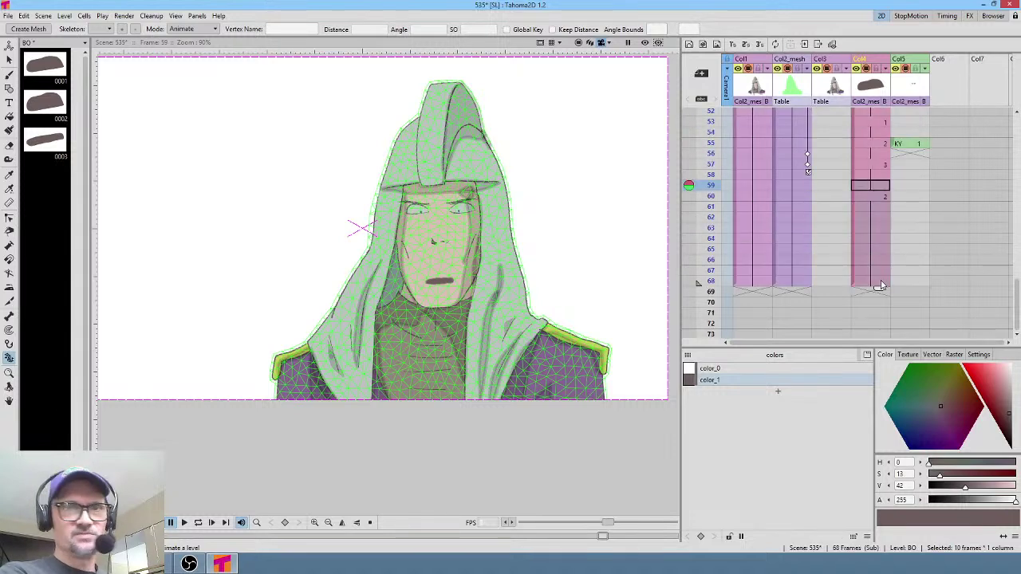
key("Delete")
- Scrub across the final mouth frames to check the closing mouth, and select the eyelid drawing at frame 55 of Col5
scroll(807, 218, "up", 2)
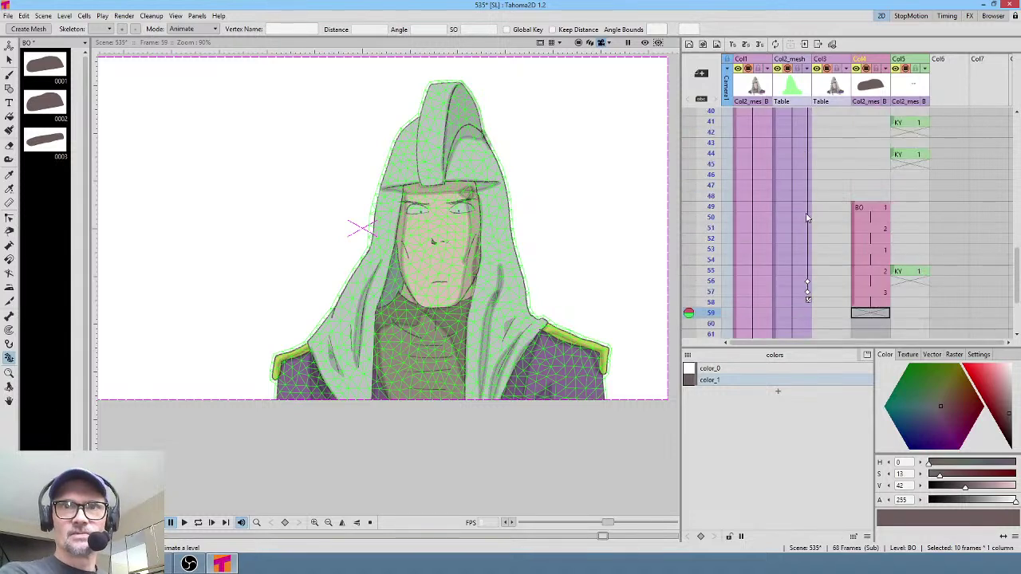
left_click_drag(713, 194, 714, 290)
left_click(919, 270)
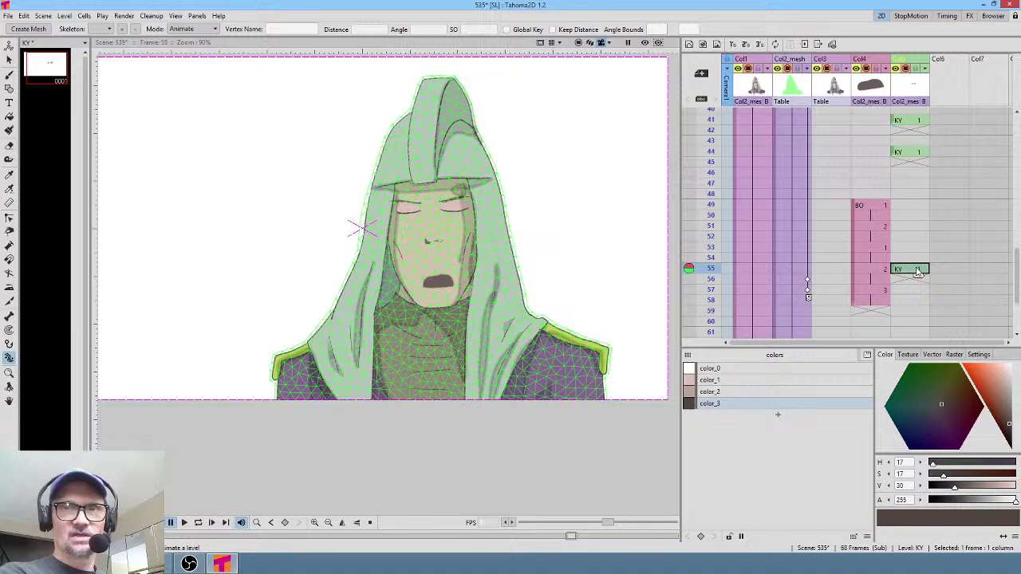
scroll(937, 267, "down", 1)
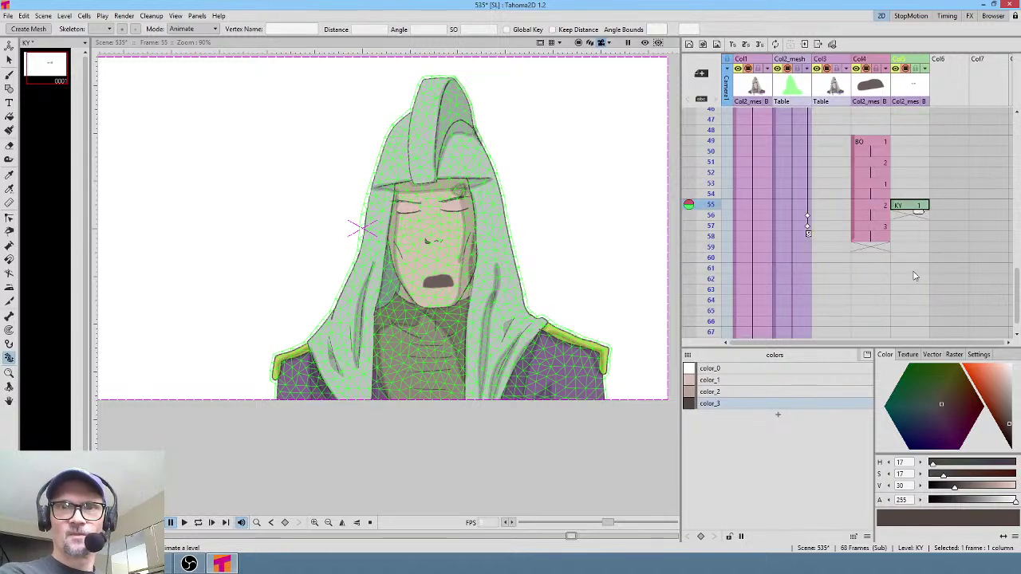
- Paste the KY closed-eyes drawing at frames 61 and 63 of its column, and return to the parent scene
left_click(916, 270)
key("ctrl+v")
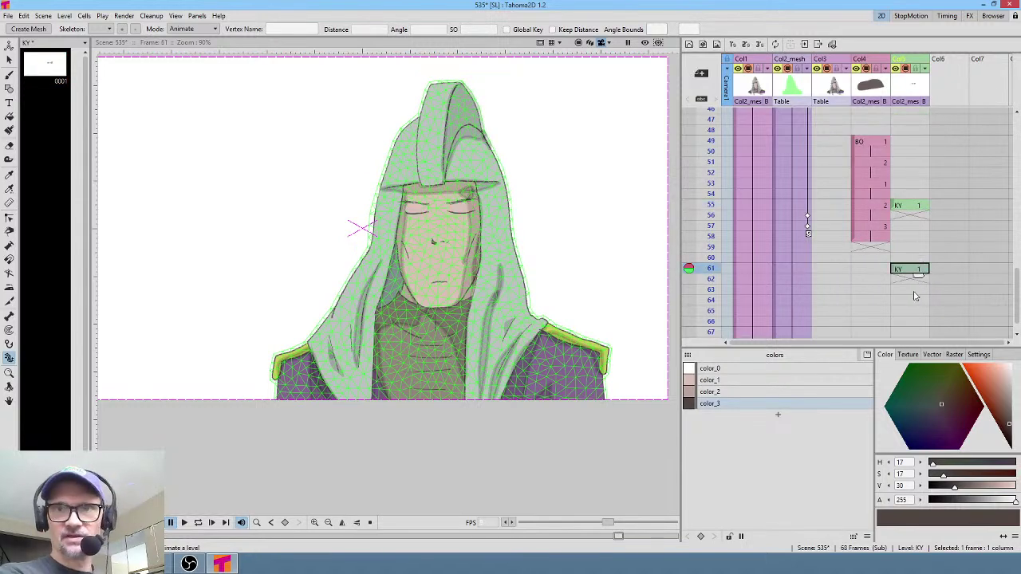
left_click(916, 291)
key("ctrl+v")
key("Home")
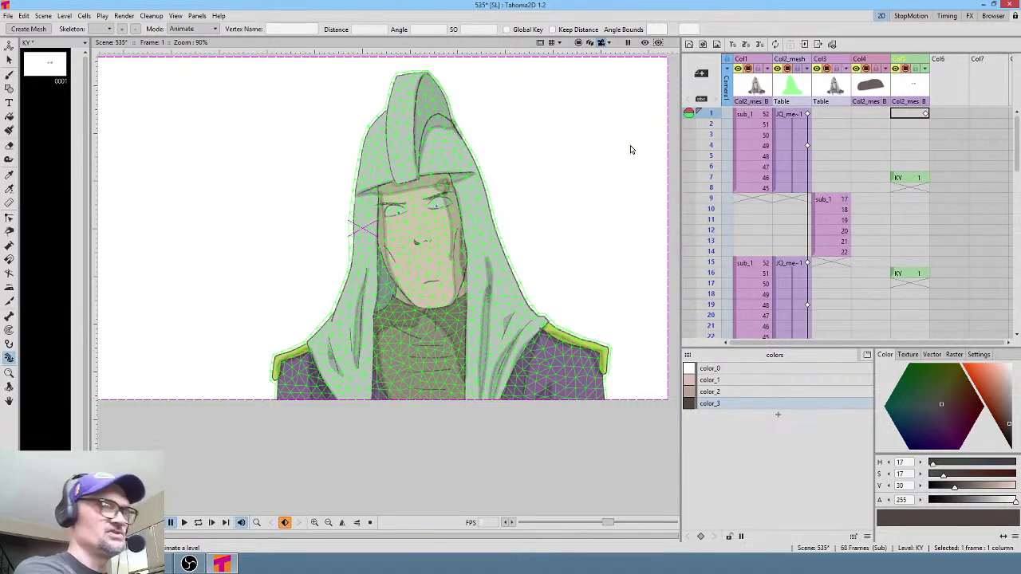
key("alt+Up")
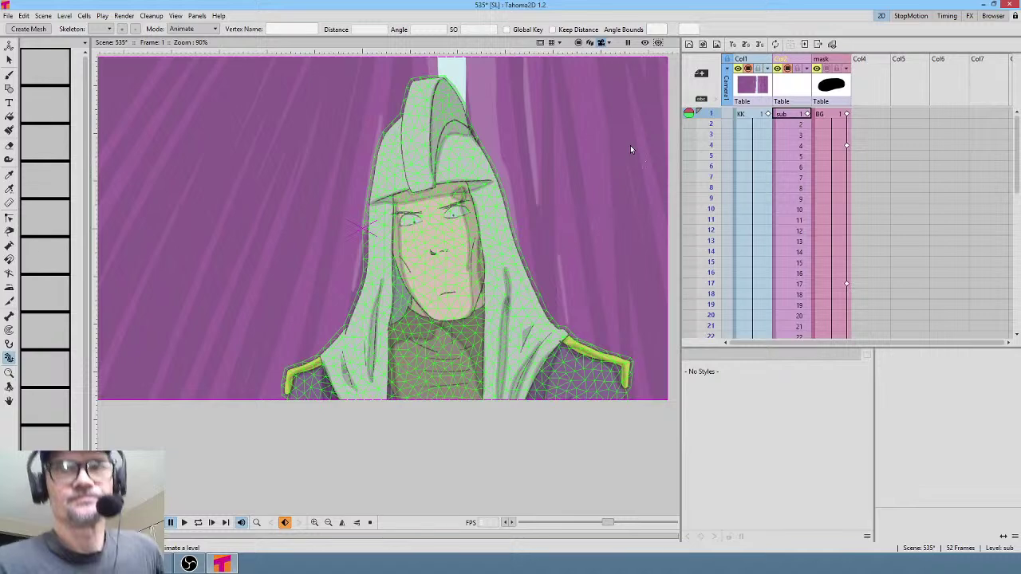
- Delete the mask column's keyframes at frames 4, 17, 23, 26 and 38, keeping the one at frame 1
left_click(827, 93)
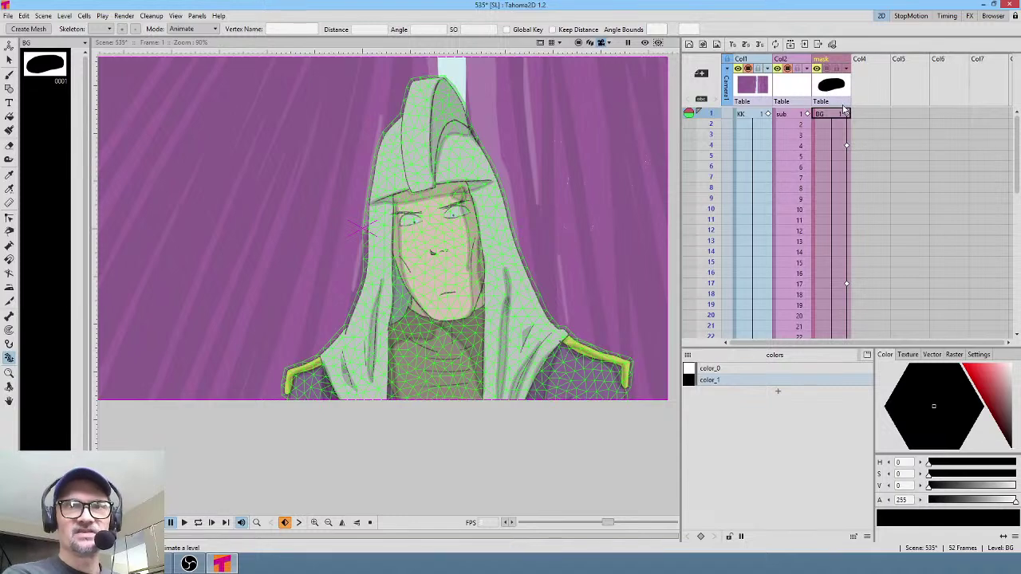
left_click(847, 147)
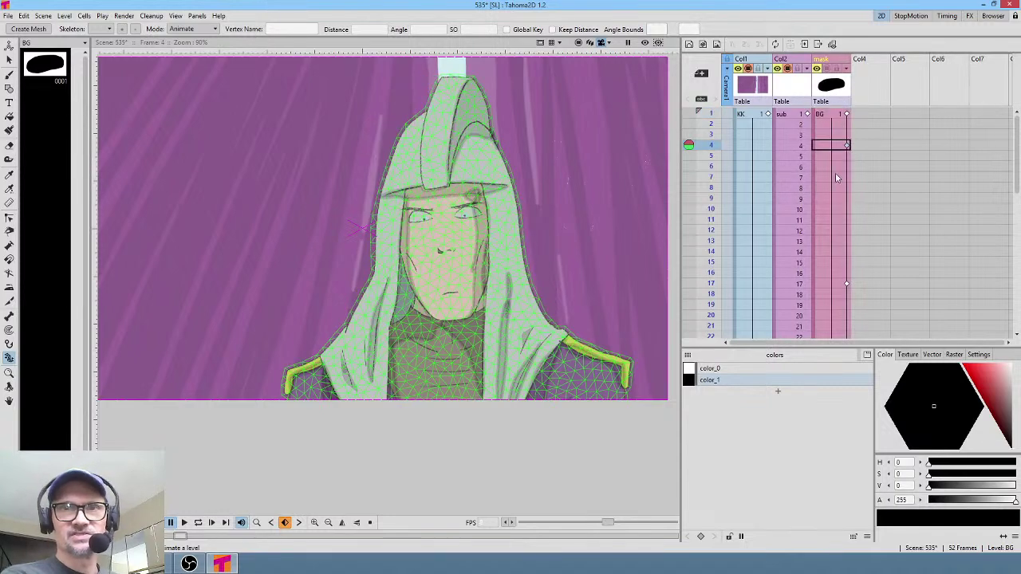
scroll(853, 231, "down", 2)
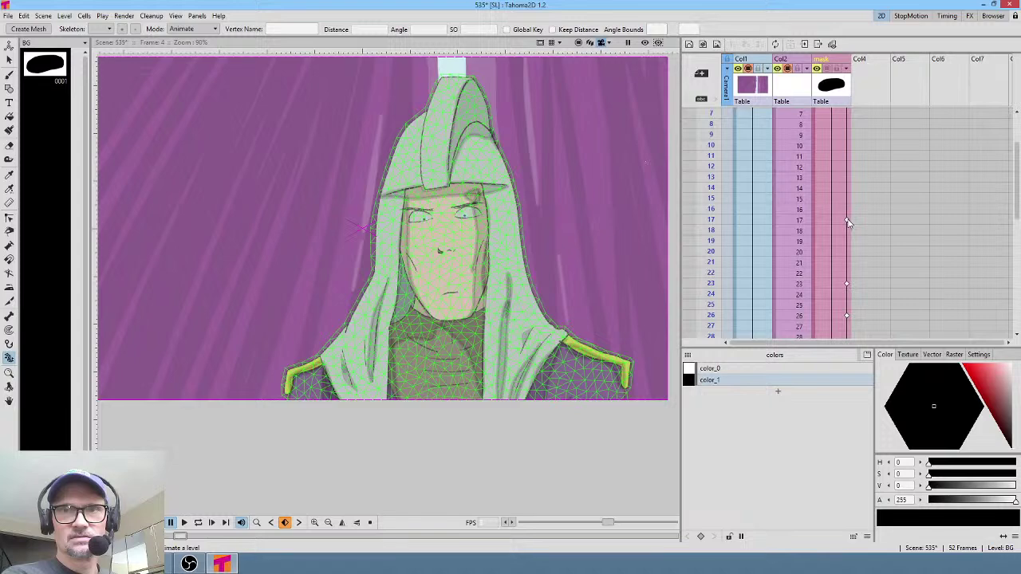
left_click(847, 221)
left_click(846, 284)
scroll(845, 239, "down", 6)
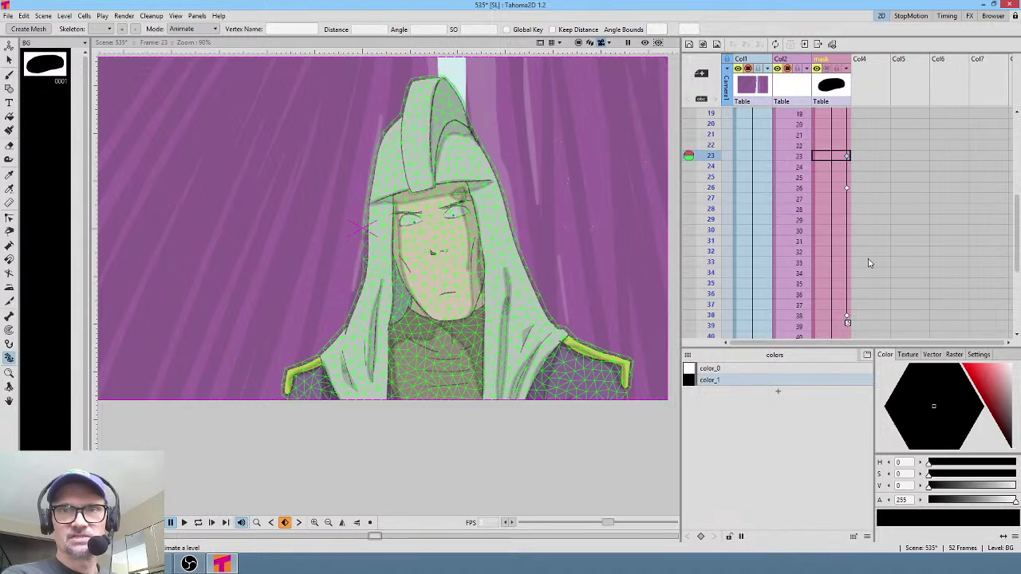
left_click(847, 125)
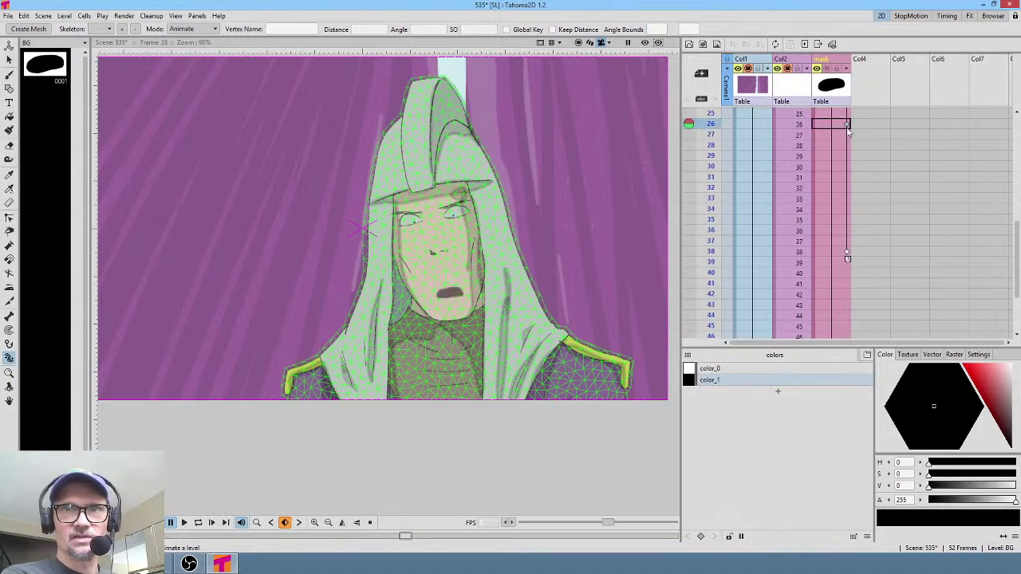
left_click(847, 252)
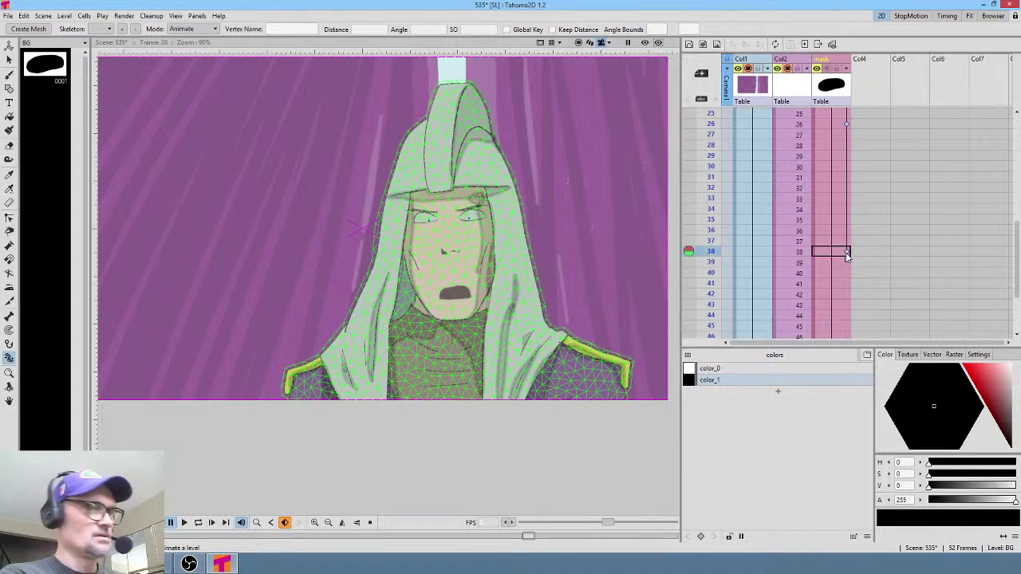
scroll(844, 248, "up", 8)
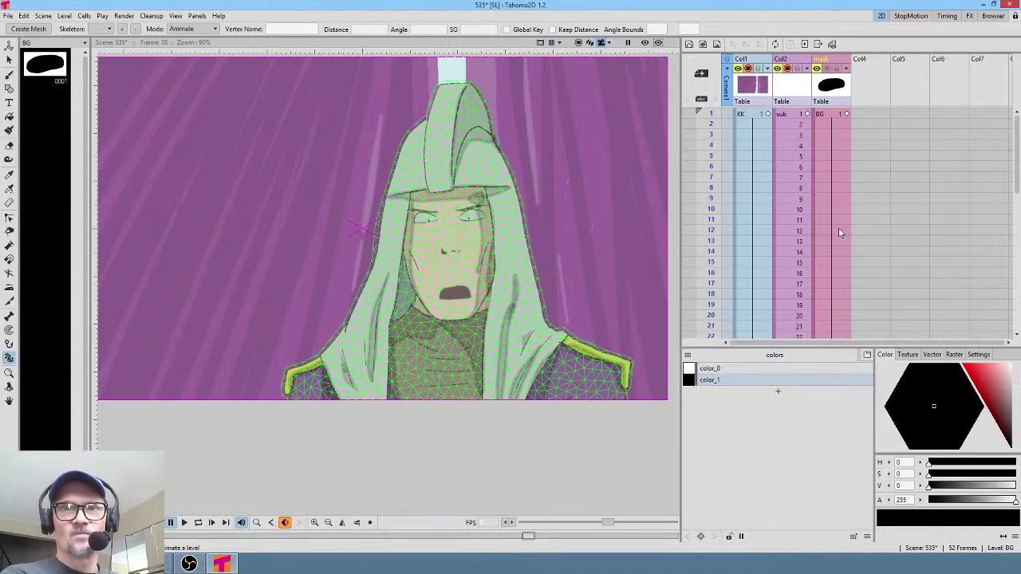
left_click(836, 116)
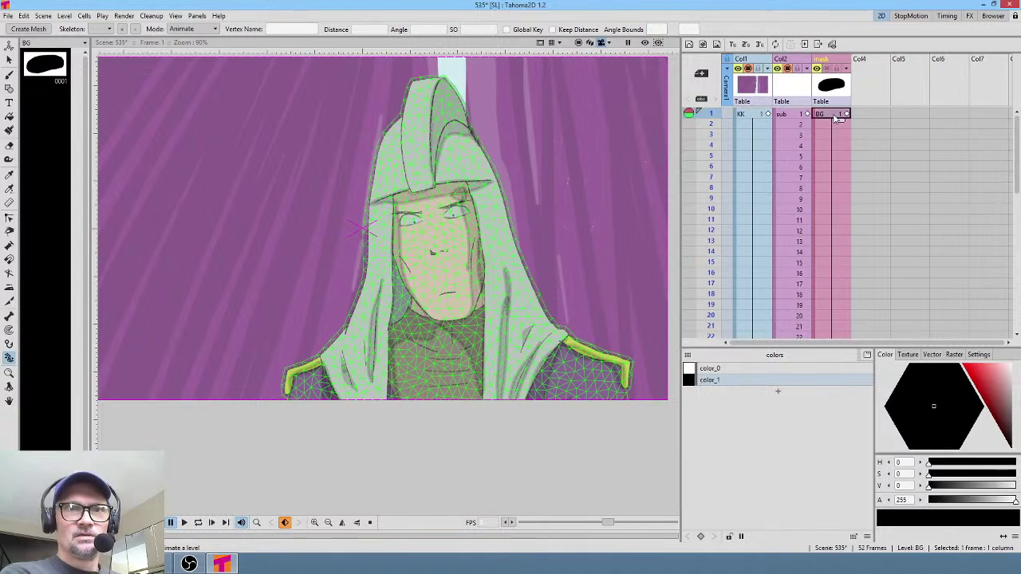
- Make the mask visible and key it over the eyes at frame 4, at X about 25 px with about -7.8° rotation
left_click(827, 70)
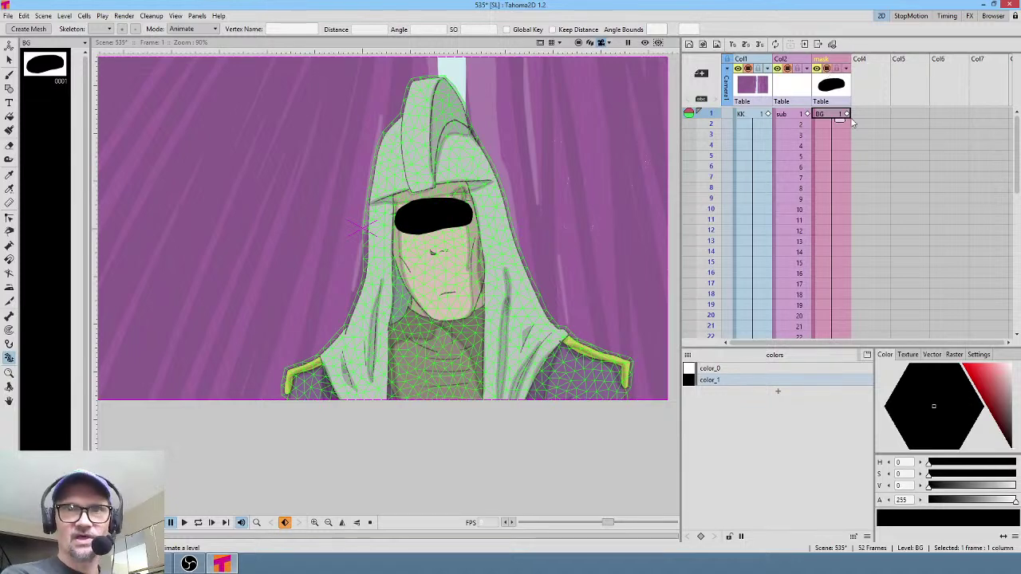
key("a")
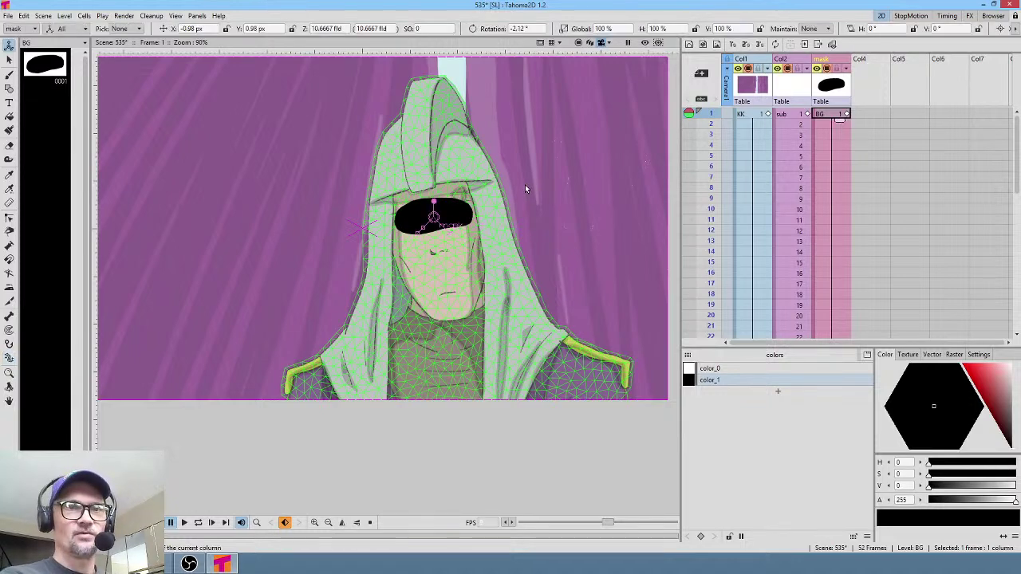
left_click_drag(714, 119, 712, 150)
left_click_drag(519, 219, 532, 218)
left_click_drag(446, 201, 449, 202)
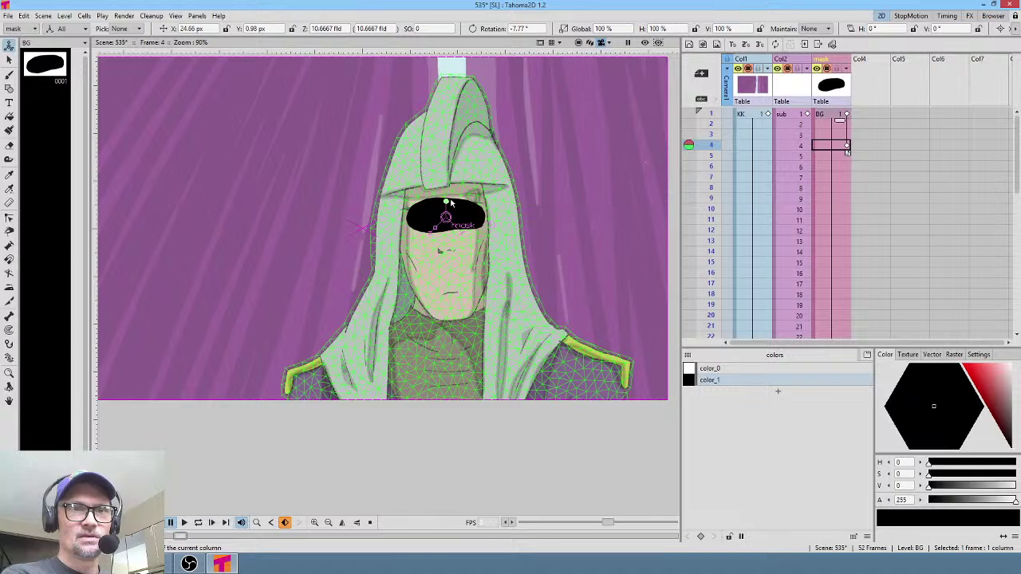
- Key the mask off the face at frame 9, about X -310, Y -108 px, and back over the eyes at frame 15, checking the preview
mouse_move(706, 154)
left_mouse_down()
mouse_move(708, 220)
mouse_move(721, 177)
mouse_move(716, 200)
left_mouse_up()
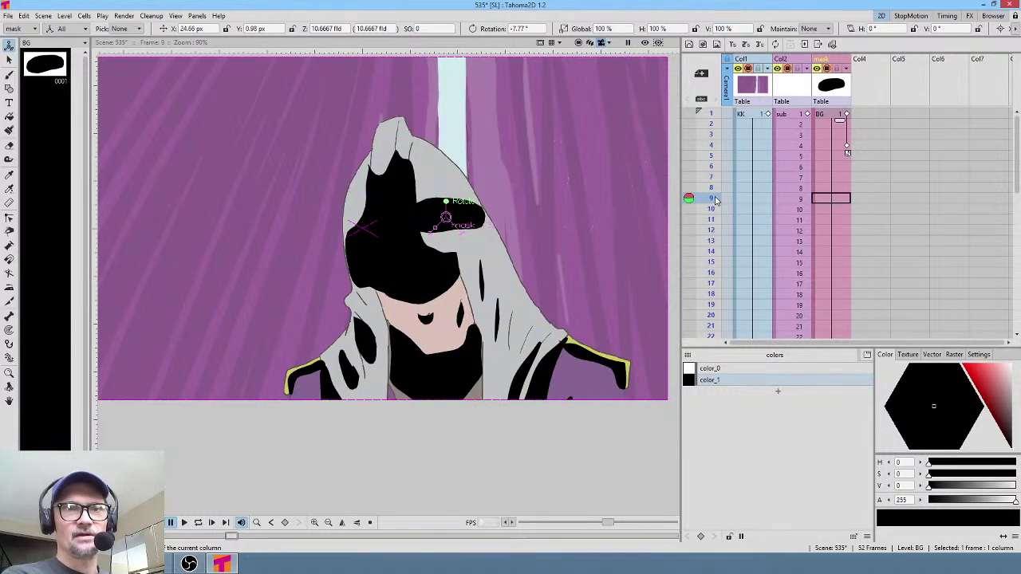
left_click_drag(465, 219, 305, 270)
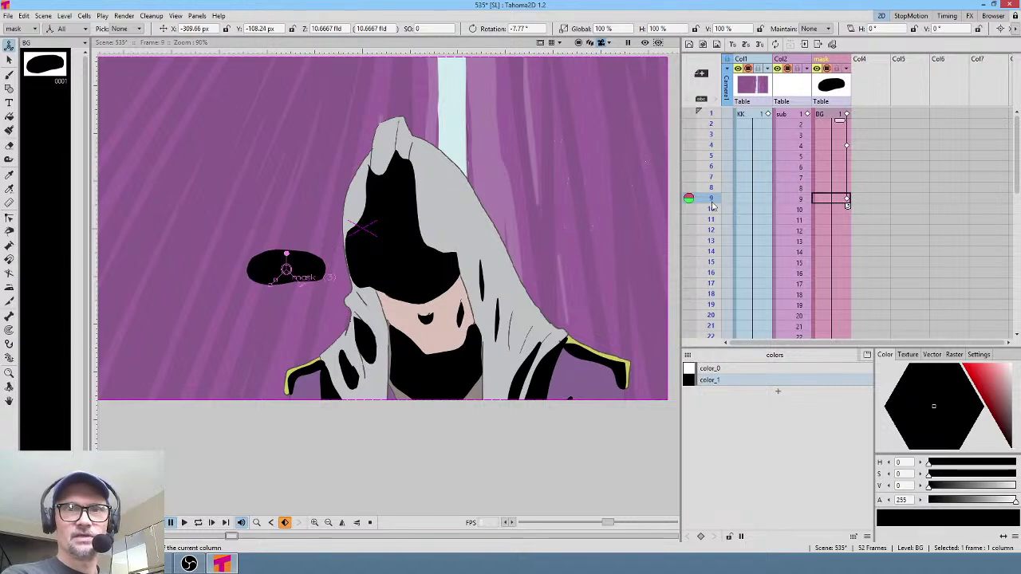
mouse_move(712, 206)
left_mouse_down()
mouse_move(710, 270)
mouse_move(709, 252)
mouse_move(711, 261)
left_mouse_up()
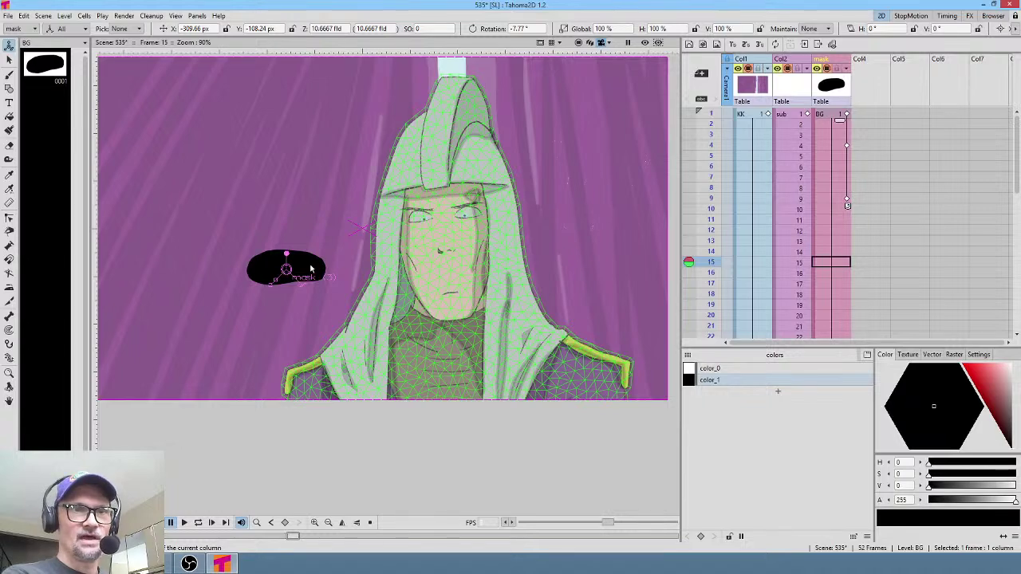
left_click_drag(311, 270, 469, 217)
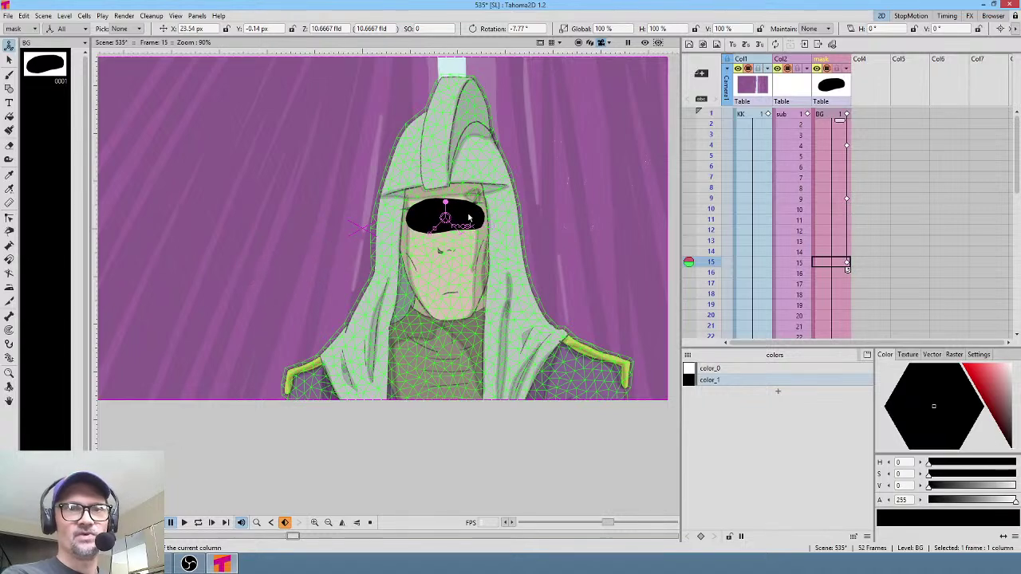
left_click(644, 42)
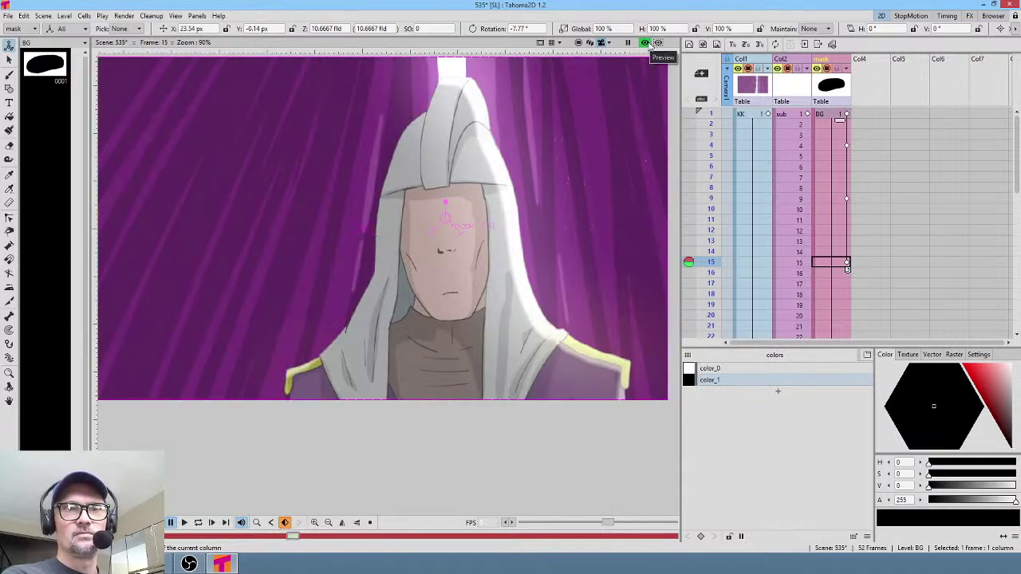
left_click(645, 42)
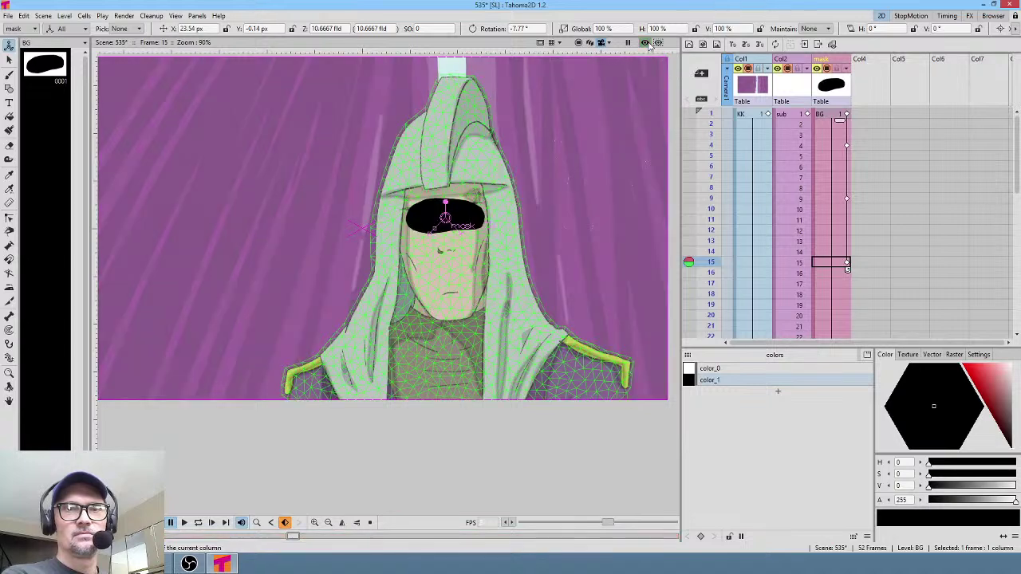
- Key the mask over the turned head's eyes at frame 19, at about X 3.5 px, Y -1.3 px
scroll(712, 163, "down", 3)
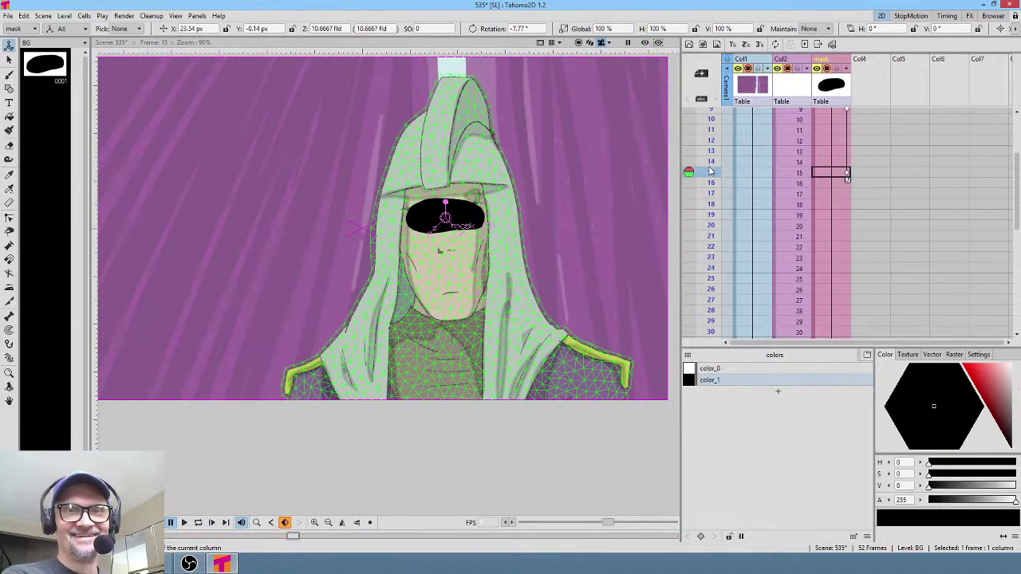
mouse_move(710, 171)
left_mouse_down()
mouse_move(711, 247)
mouse_move(712, 202)
mouse_move(715, 221)
left_mouse_up()
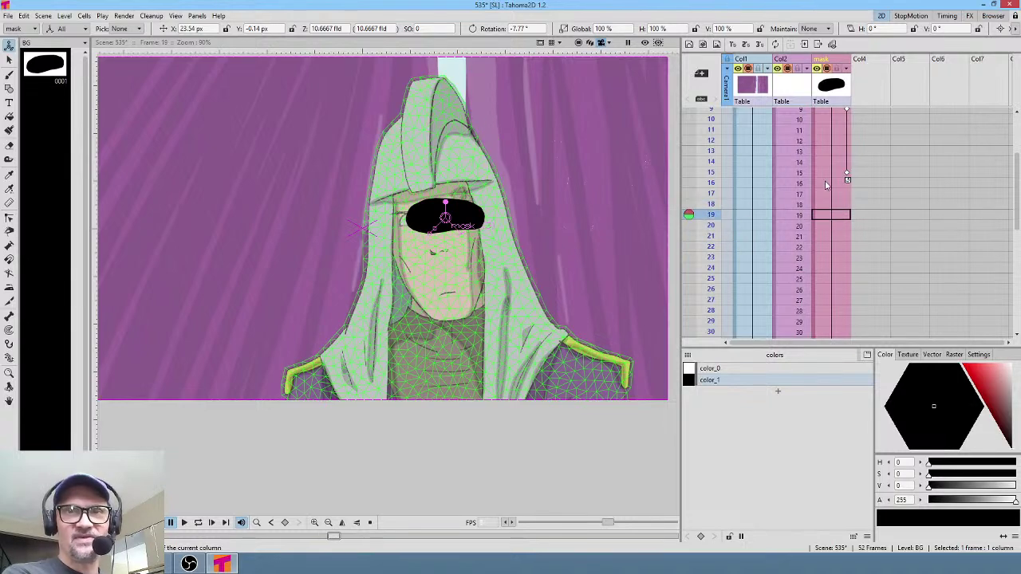
left_click_drag(465, 211, 450, 215)
left_click(711, 204)
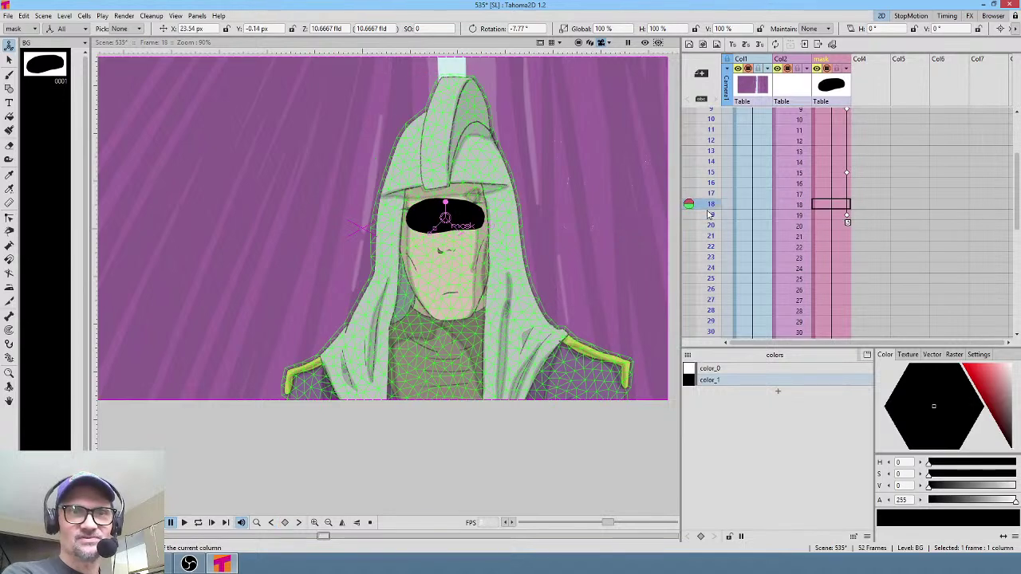
- Key the mask over the raised head's eyes at frame 35, at about X 40 px, Y 14 px
left_click_drag(708, 214, 697, 301)
scroll(767, 244, "down", 4)
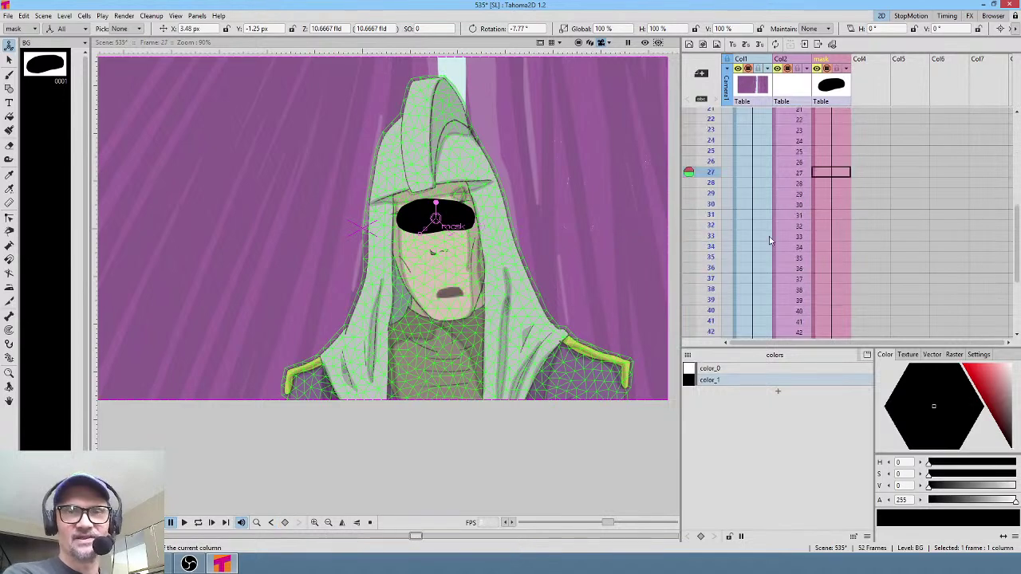
left_click_drag(708, 174, 712, 260)
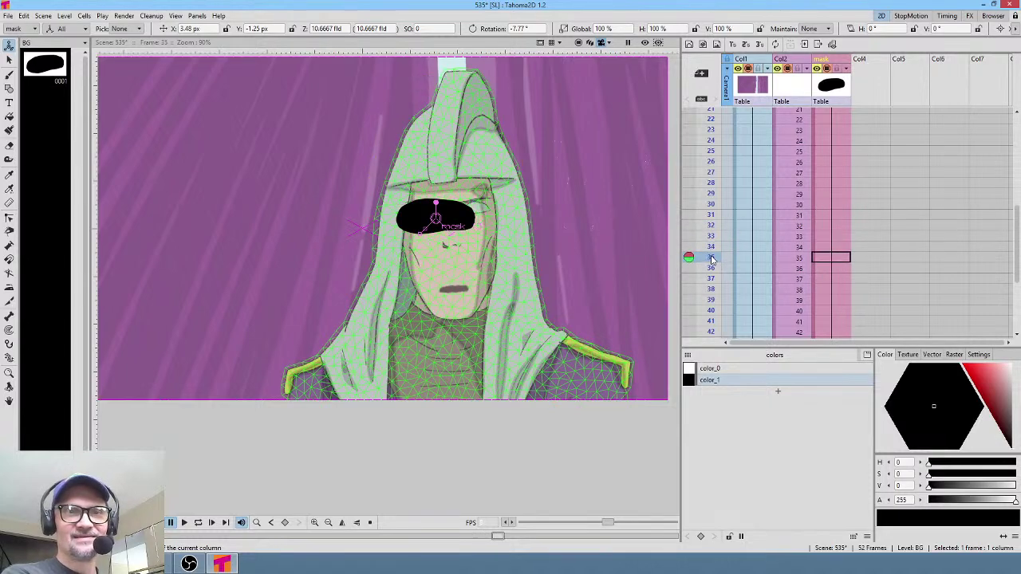
left_click_drag(460, 215, 478, 207)
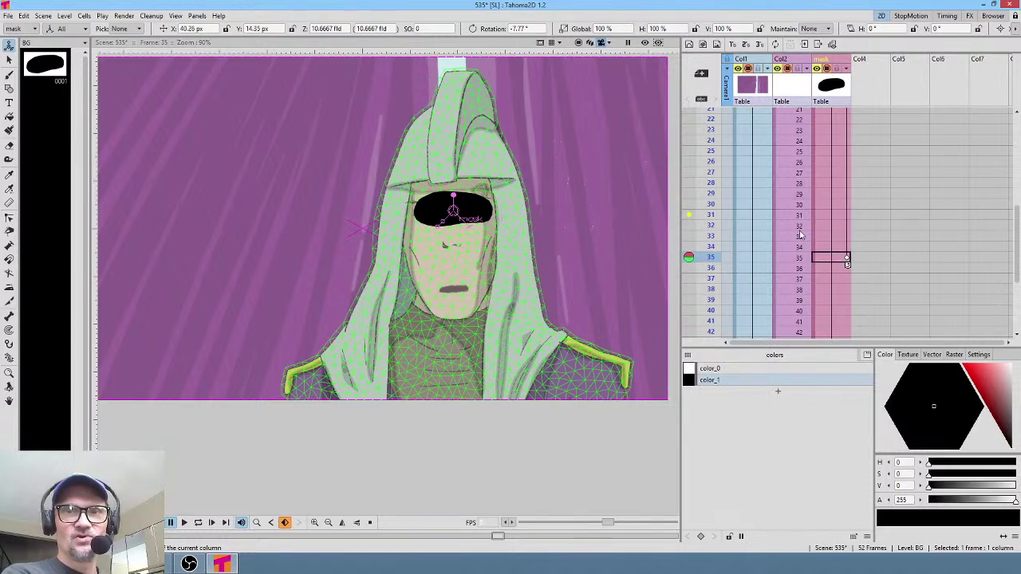
- Key the mask over the eyes at frame 36, at about X 37 px, Y 3 px, and check its fit through frame 52
scroll(801, 235, "down", 3)
mouse_move(709, 172)
left_mouse_down()
mouse_move(709, 209)
mouse_move(710, 162)
mouse_move(709, 172)
left_mouse_up()
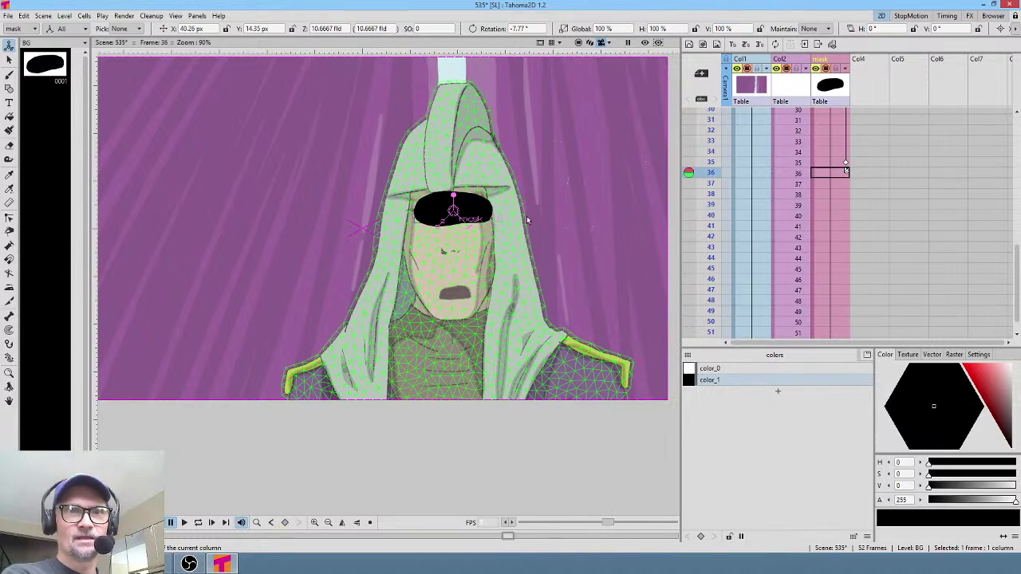
left_click_drag(459, 209, 456, 217)
left_click(710, 216)
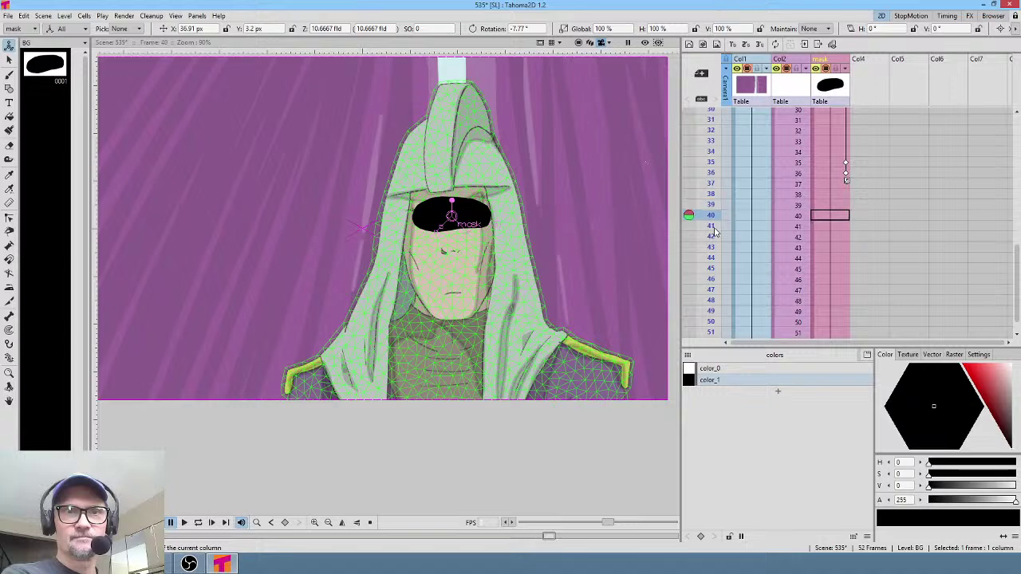
left_click_drag(715, 230, 711, 301)
scroll(774, 266, "down", 4)
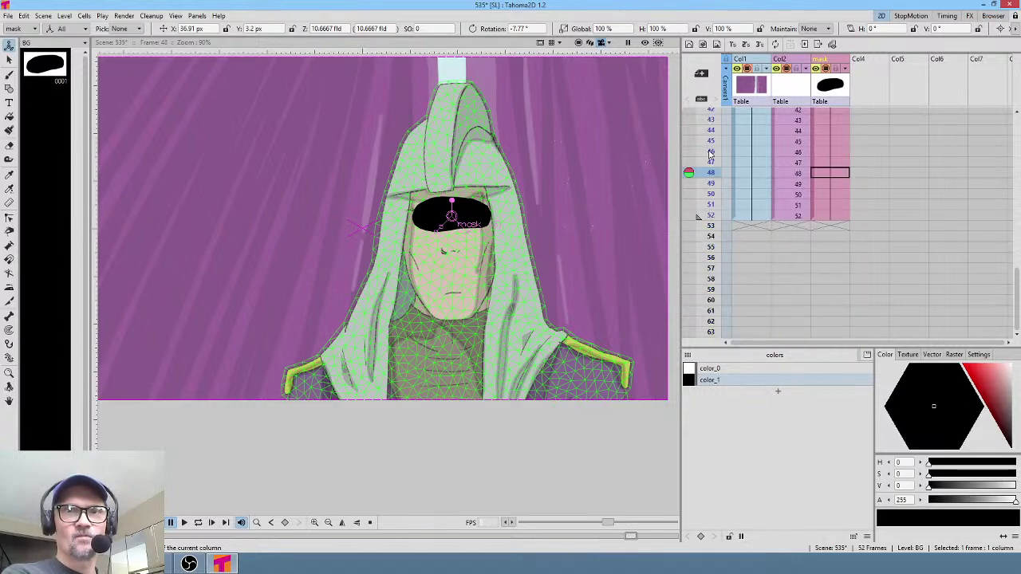
mouse_move(710, 154)
left_mouse_down()
mouse_move(711, 226)
mouse_move(722, 216)
left_mouse_up()
scroll(774, 200, "up", 14)
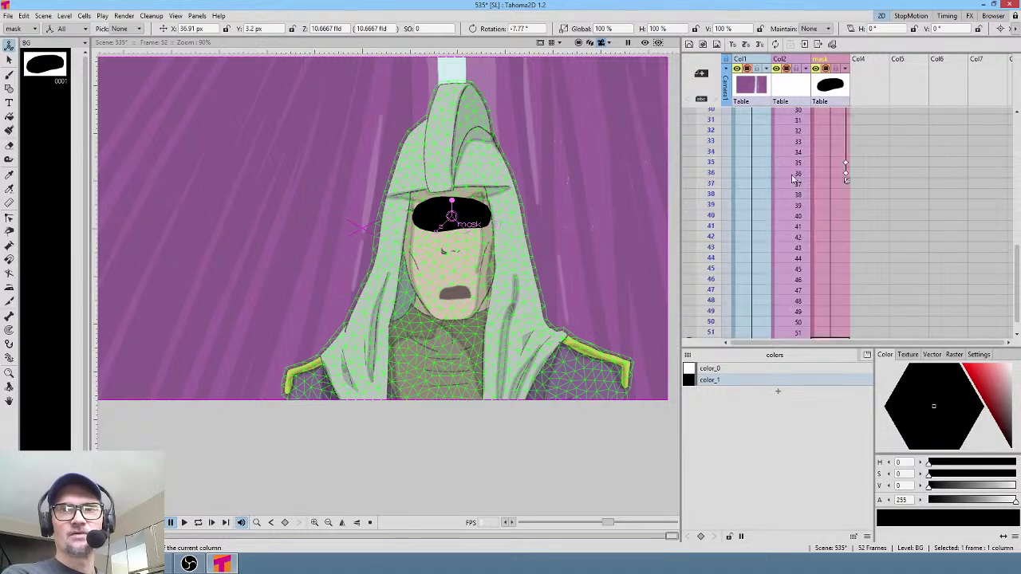
- Resequence the Col2 sub-scene column so it covers all of the sub-scene's frames
left_click(802, 117)
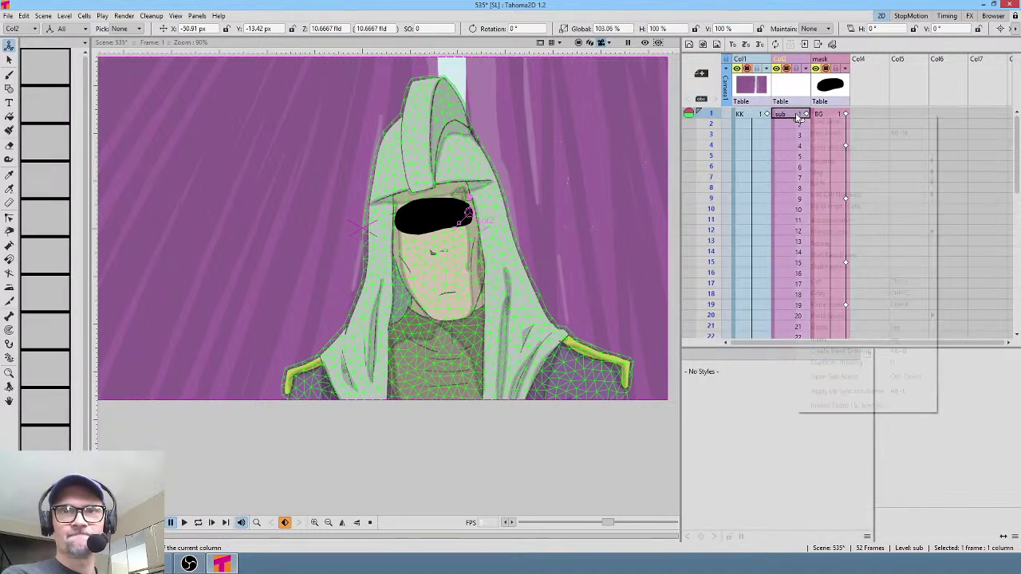
right_click(798, 117)
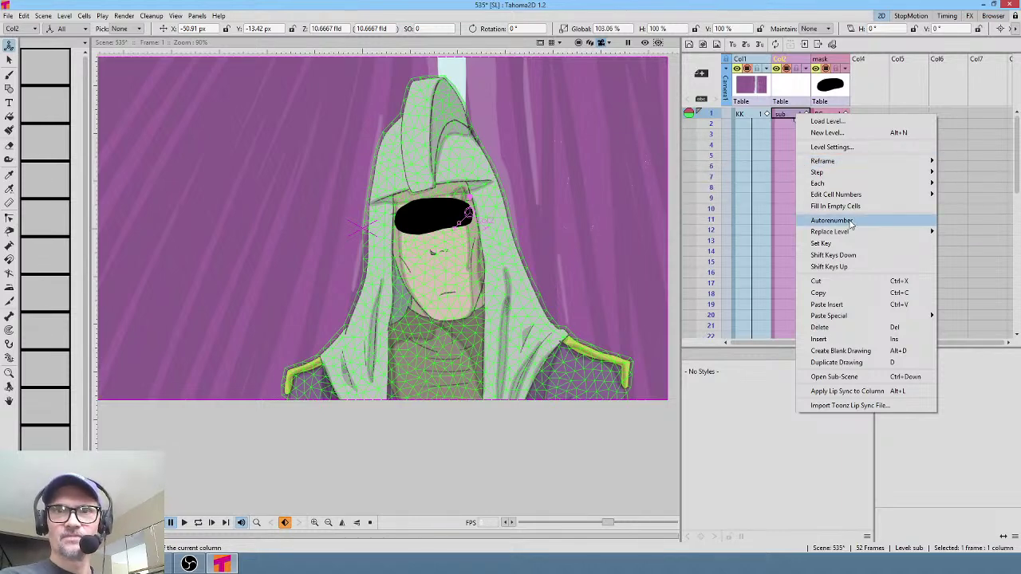
left_click(788, 95)
right_click(791, 94)
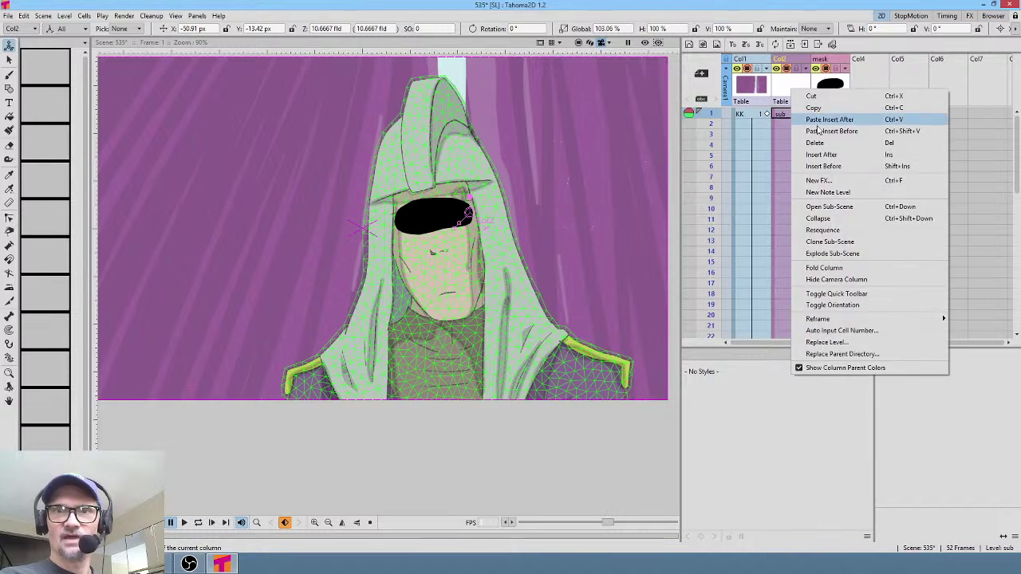
left_click(823, 231)
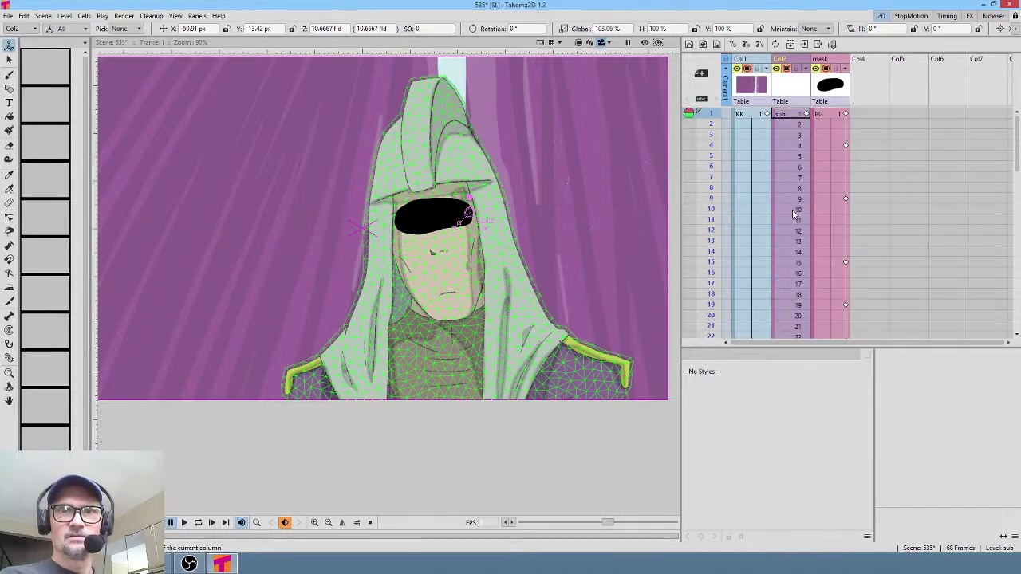
scroll(796, 214, "down", 10)
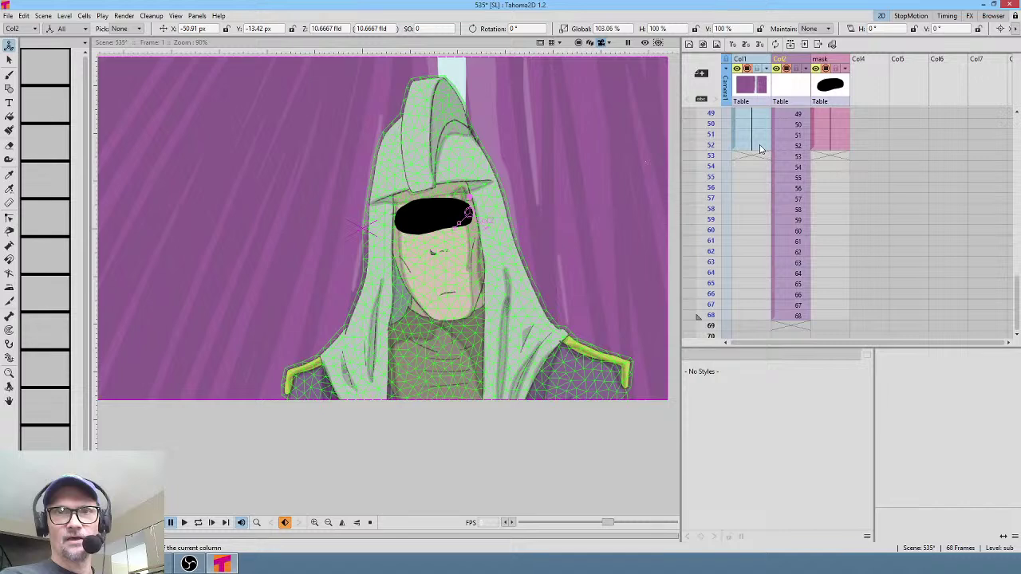
- Extend the exposures of the Col1 background and mask columns to frame 68
left_click(751, 144)
left_click_drag(762, 151, 756, 322)
left_click(832, 146)
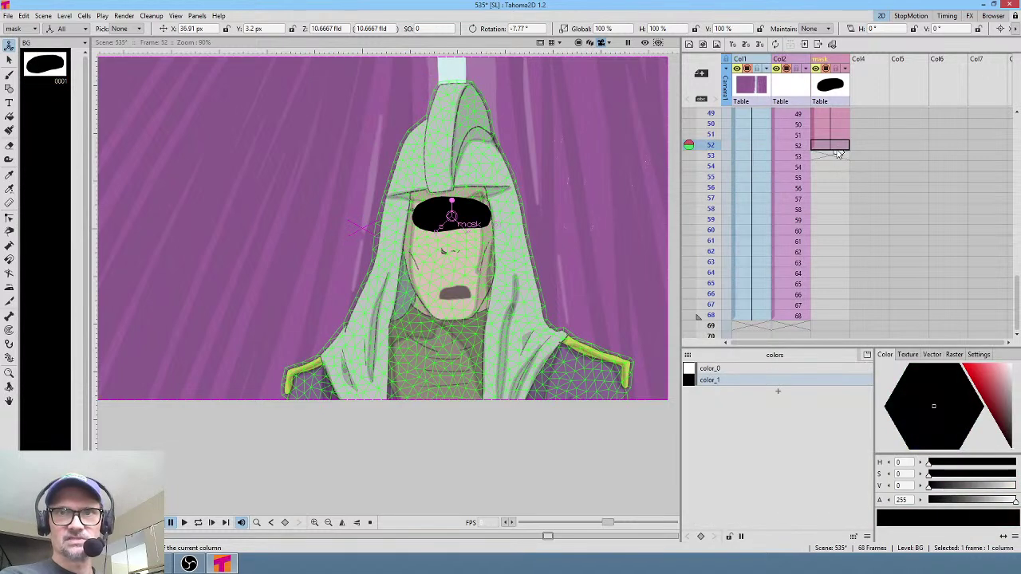
left_click_drag(837, 152, 843, 321)
- Scrub through the frames up to frame 51 to check how the mask follows the eyes
scroll(851, 200, "up", 5)
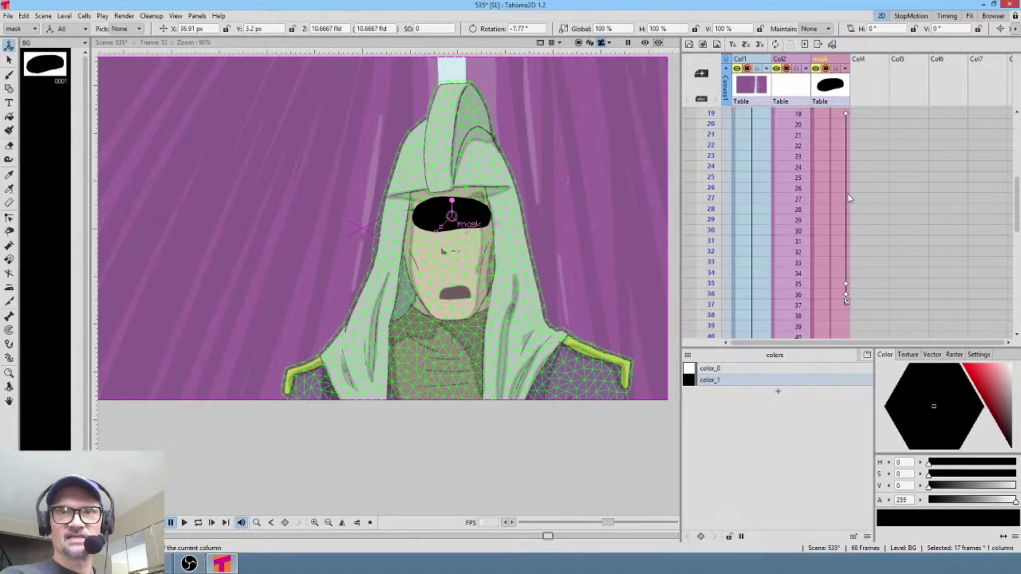
left_click_drag(709, 229, 712, 301)
scroll(728, 171, "down", 2)
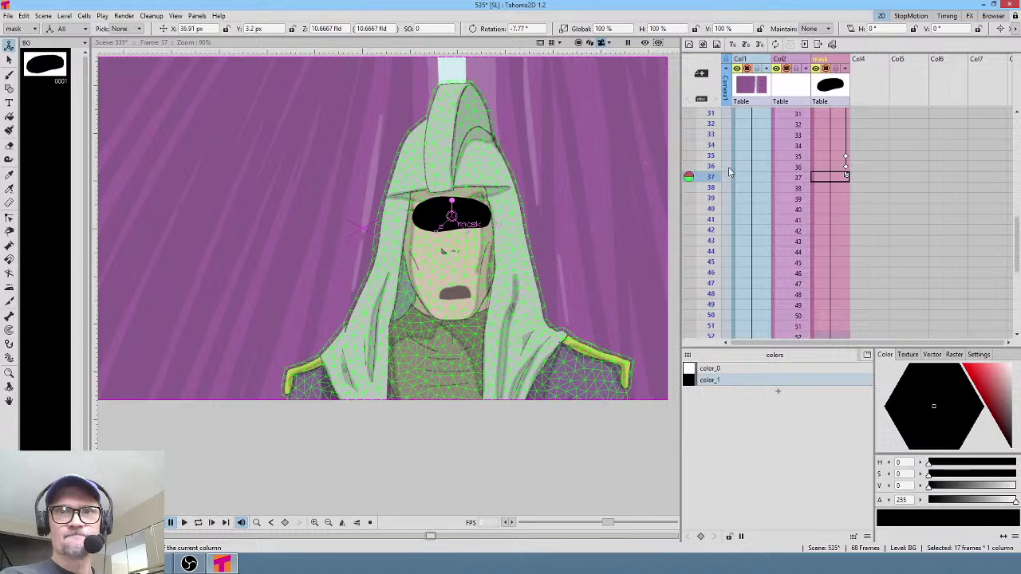
left_click(713, 187)
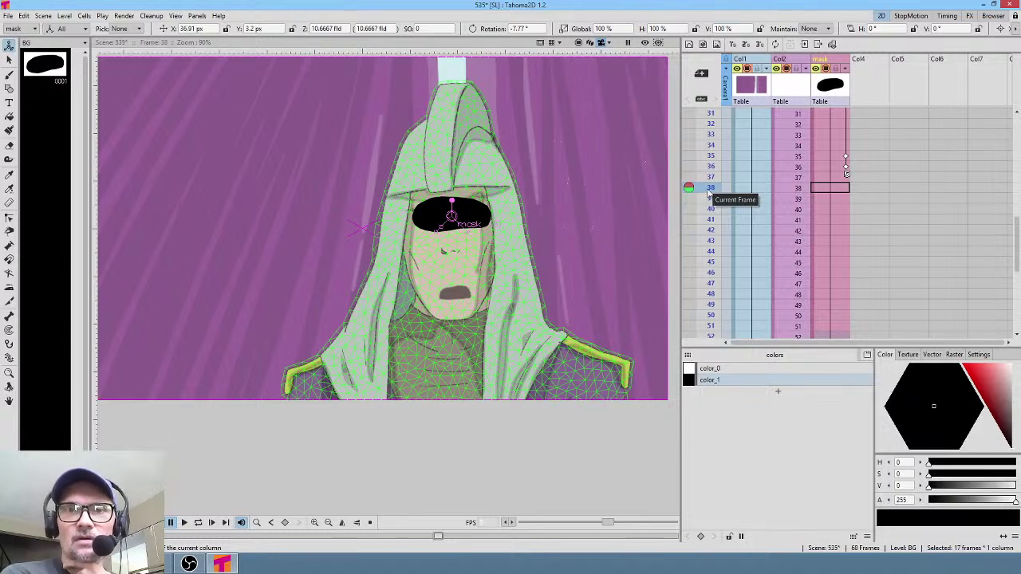
mouse_move(707, 192)
left_mouse_down()
mouse_move(714, 294)
mouse_move(714, 273)
left_mouse_up()
scroll(742, 214, "down", 4)
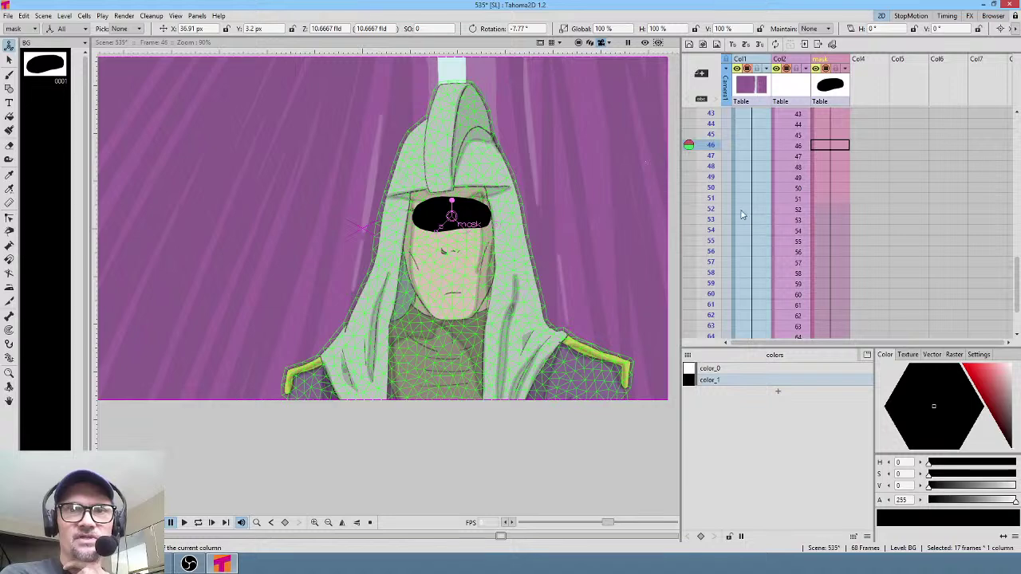
mouse_move(706, 145)
left_mouse_down()
mouse_move(705, 266)
mouse_move(724, 197)
left_mouse_up()
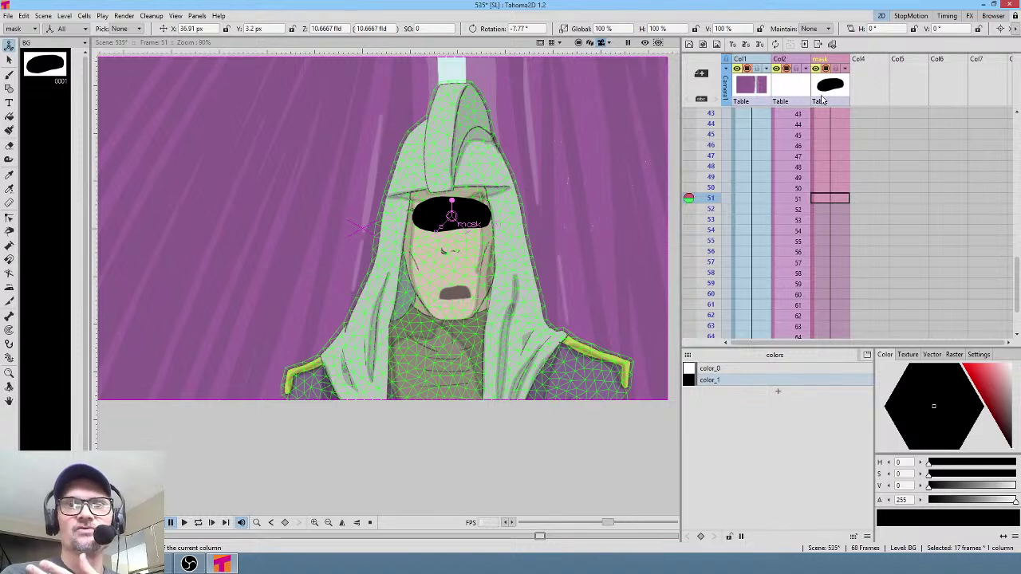
- Save the scene and review the extended columns from their last frame back to frame 1
left_click(8, 15)
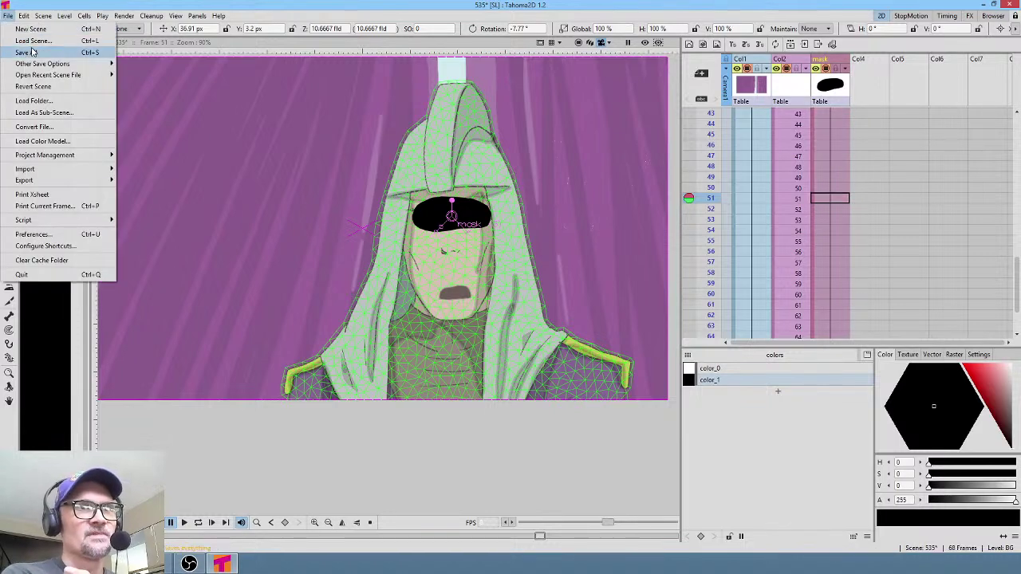
left_click(32, 52)
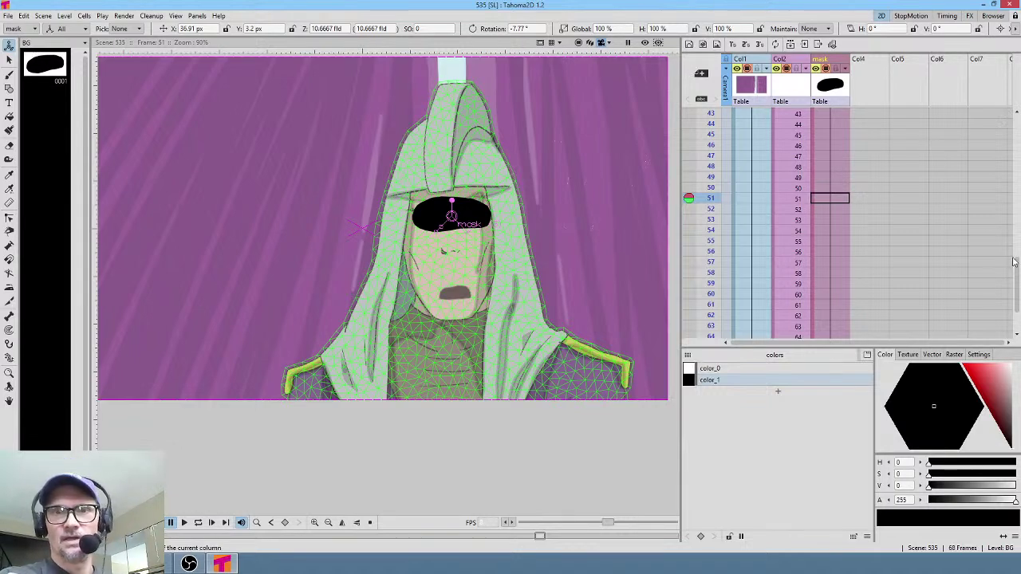
scroll(784, 255, "down", 5)
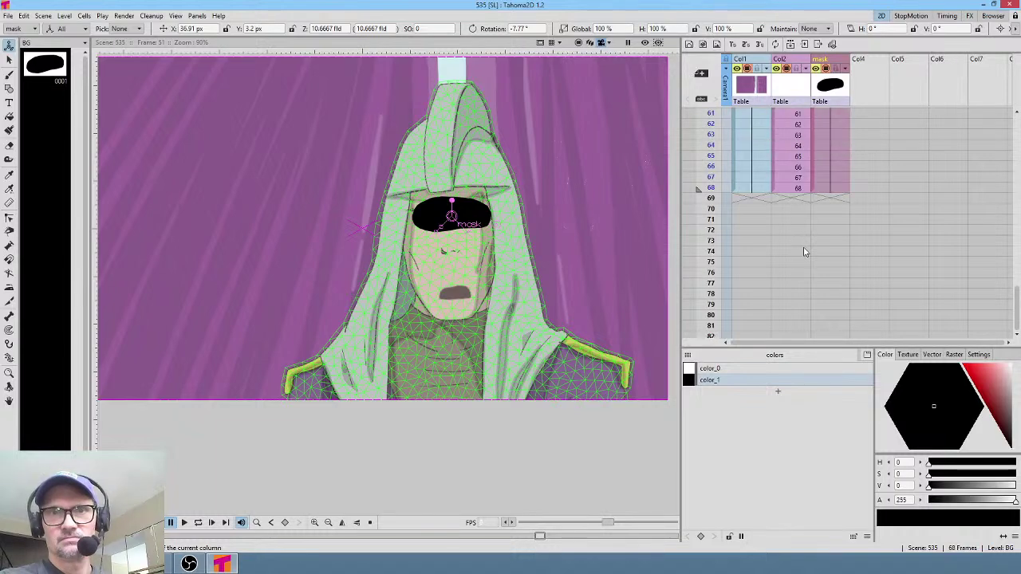
scroll(804, 251, "up", 15)
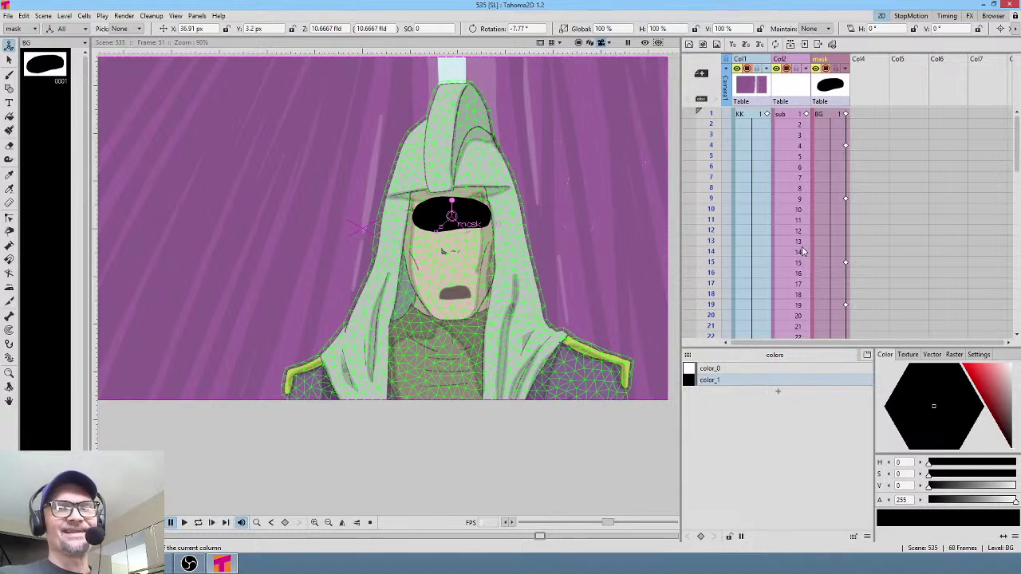
- Arrange the mask node below Col1 in the Stage Schematic and line Col1 up between Col2 and mask
key("s")
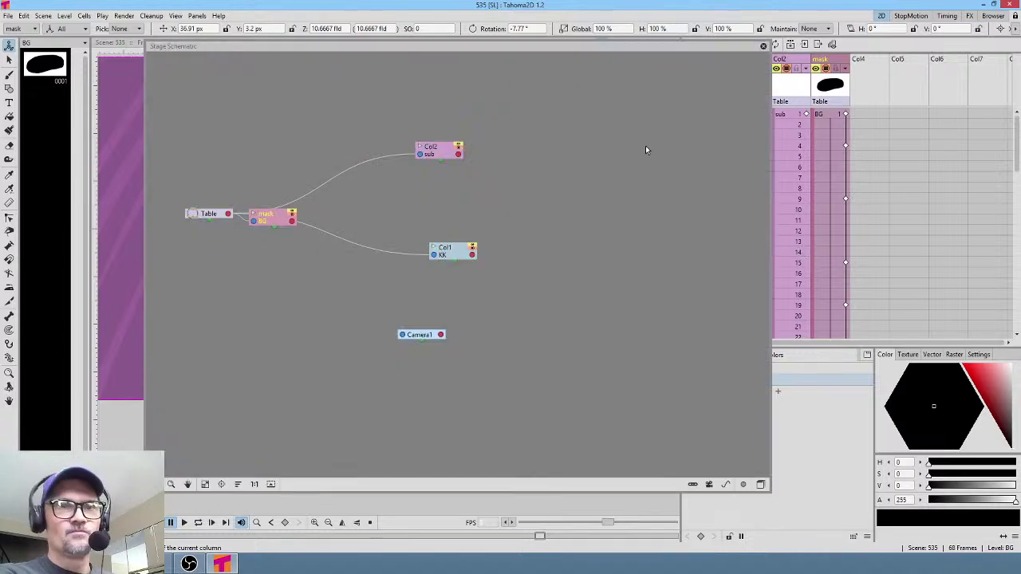
left_click_drag(285, 224, 471, 295)
left_click_drag(464, 251, 473, 222)
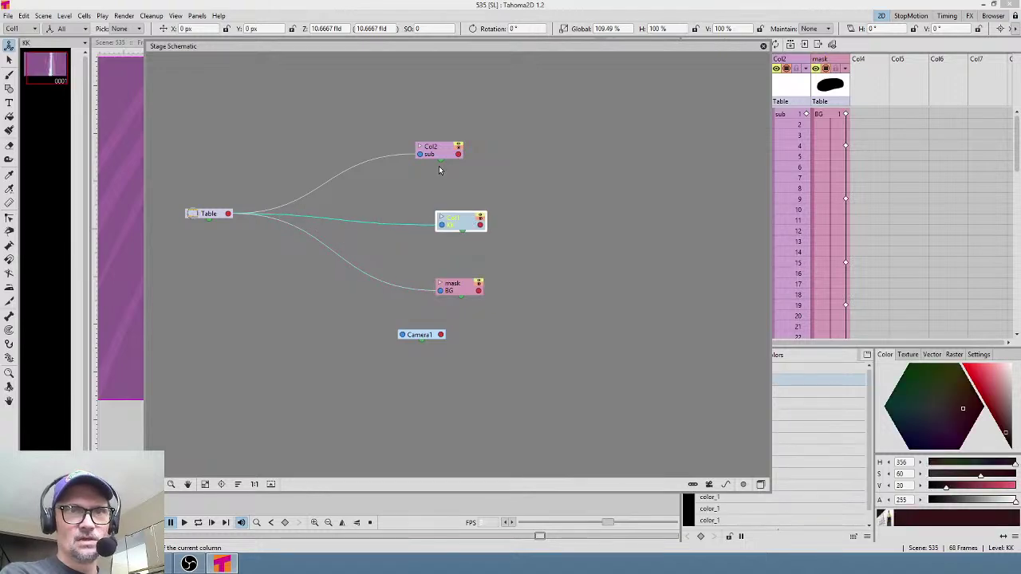
key("s")
- Preview the scene, try linking the Scene node directly to the Adjust Levels effect in the Fx Schematic, and undo that link
left_click(644, 43)
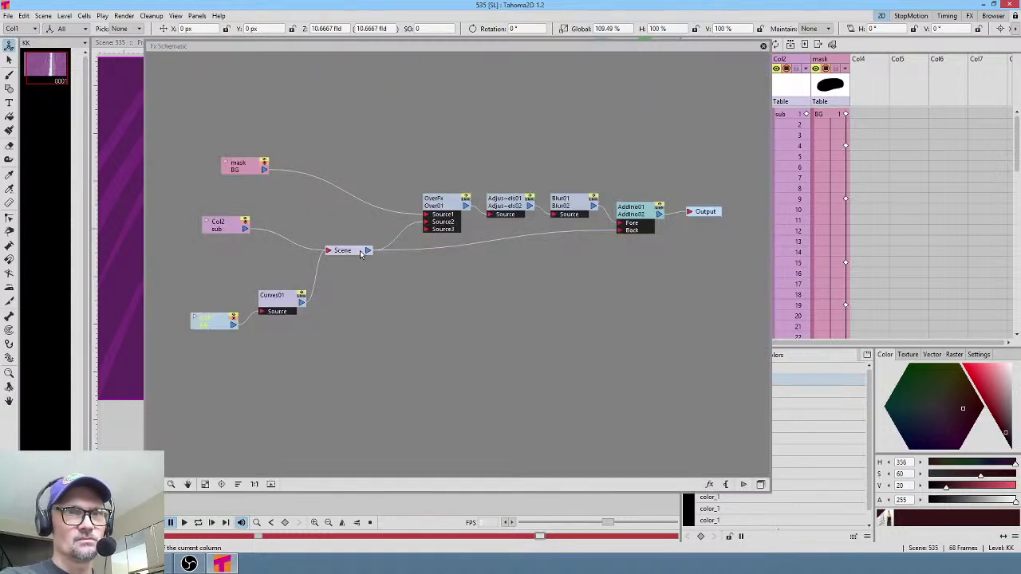
left_click_drag(360, 252, 412, 201)
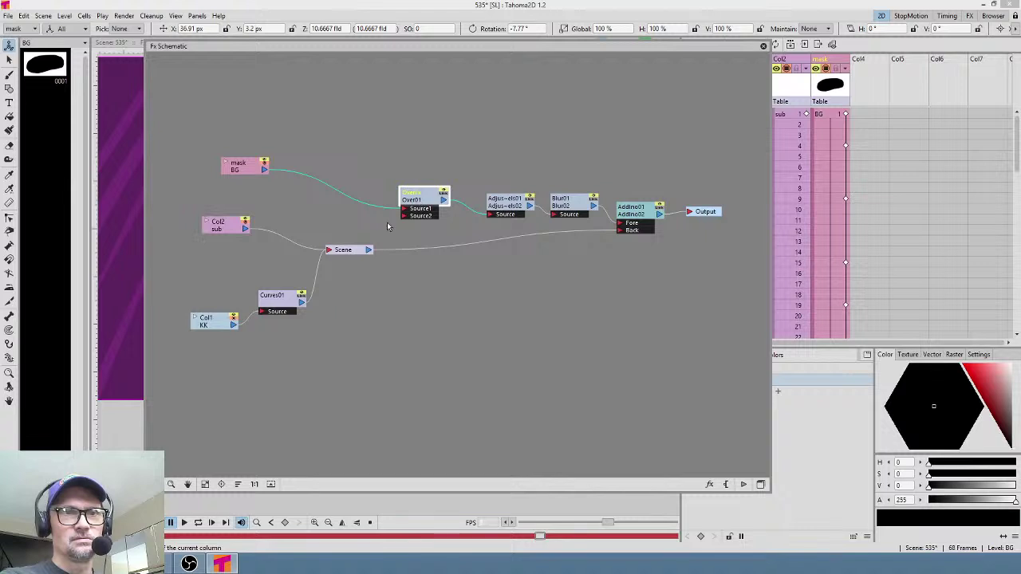
left_click_drag(374, 251, 488, 217)
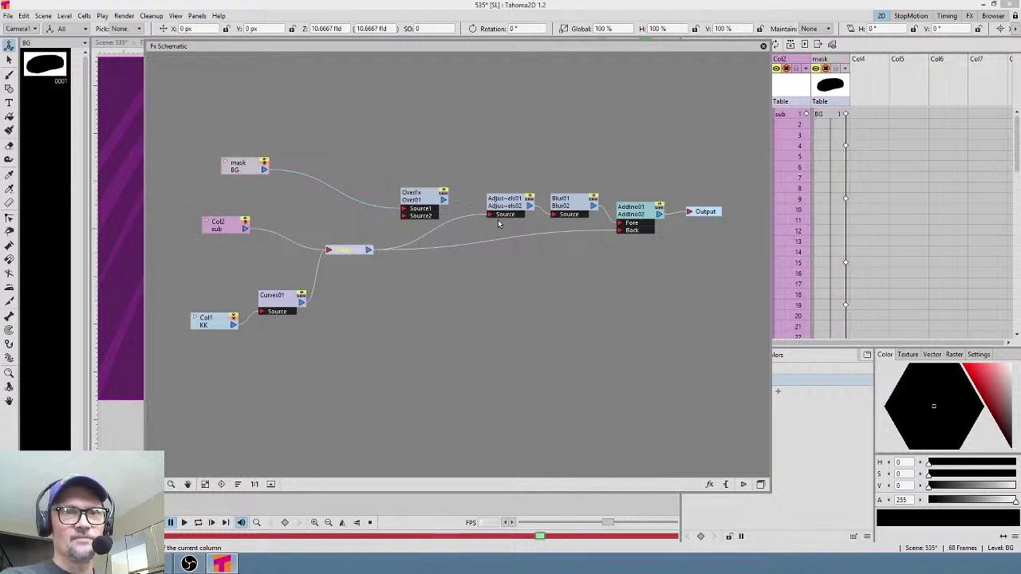
left_click_drag(706, 45, 767, 222)
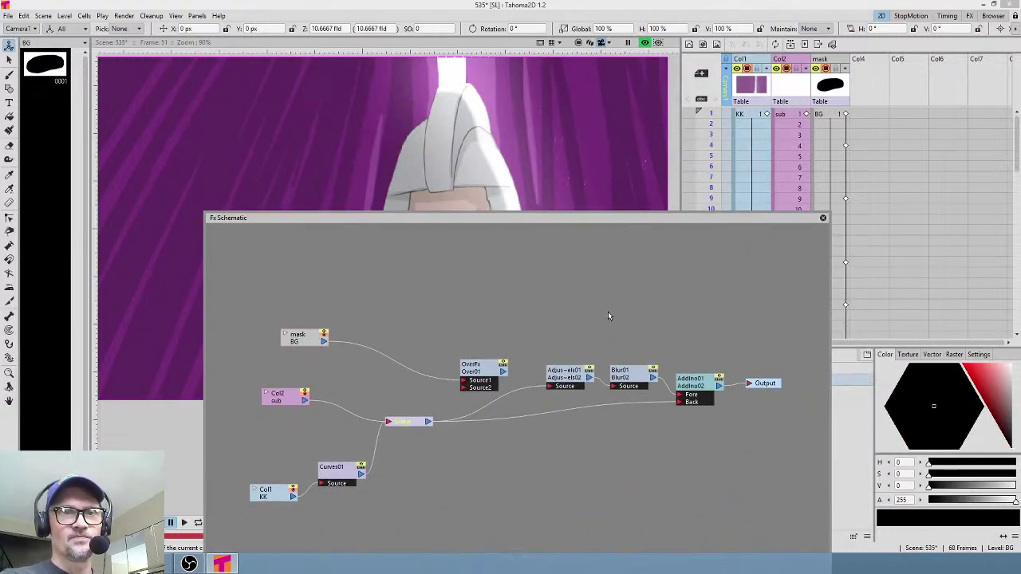
left_click_drag(420, 425, 452, 420)
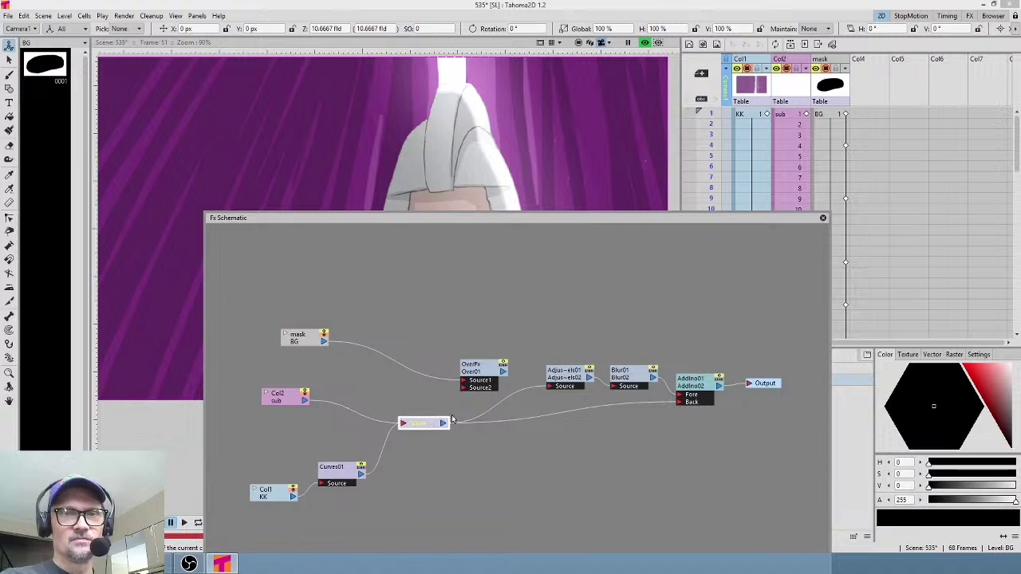
left_click(503, 332)
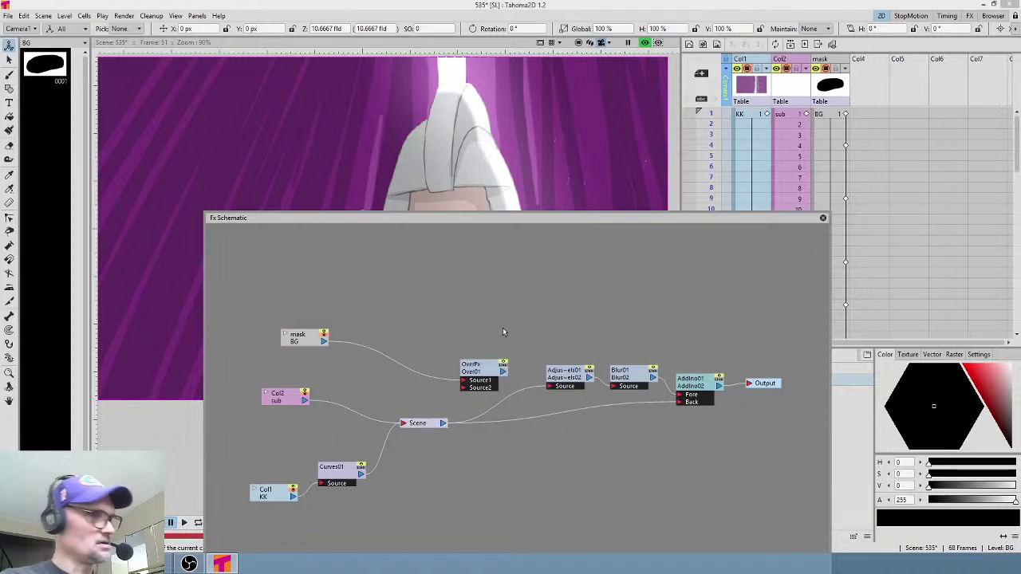
key("ctrl+z")
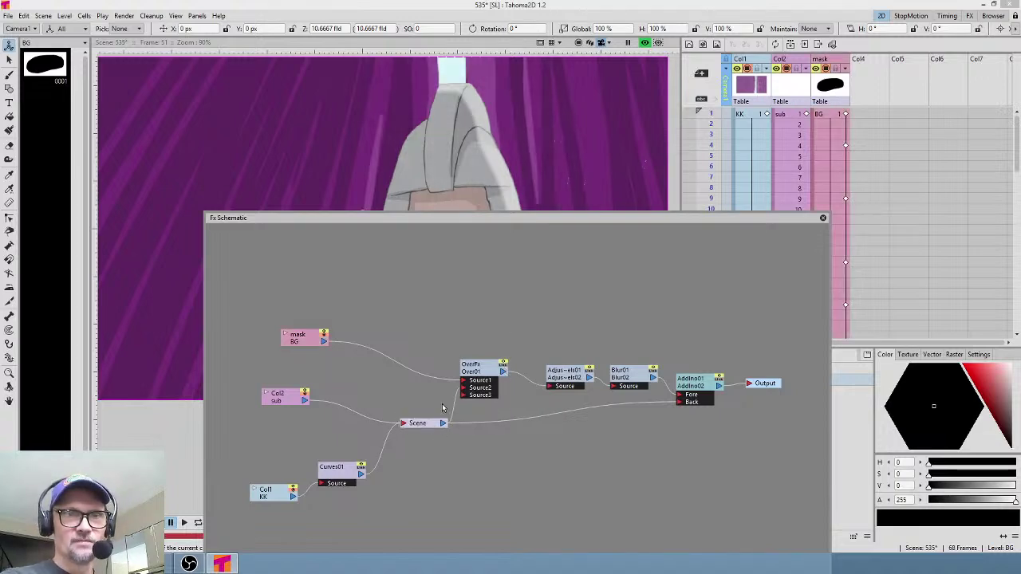
left_click_drag(424, 425, 404, 417)
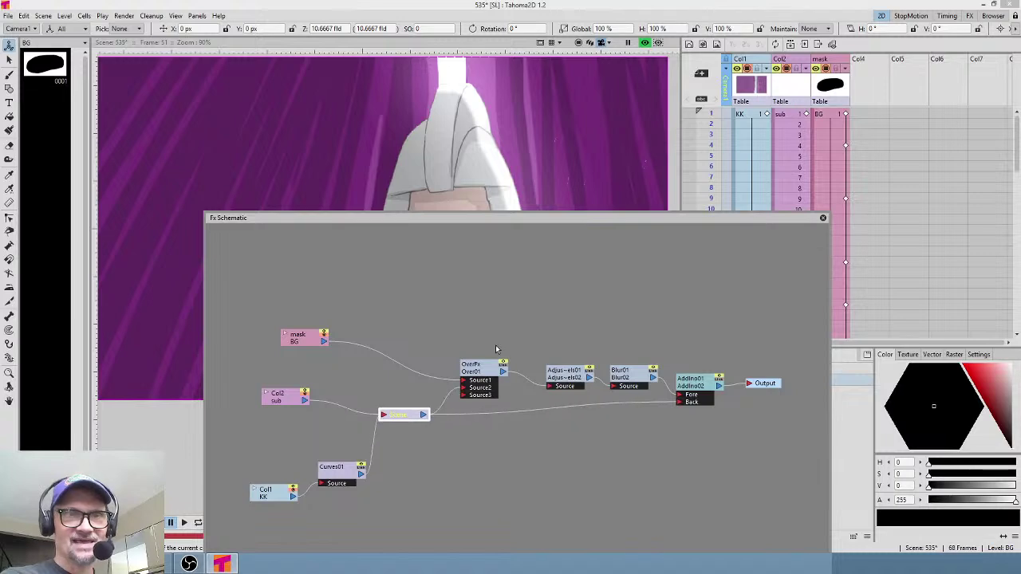
left_click(823, 218)
- Open the Col2 sub-scene and switch the preview off
left_click(802, 90)
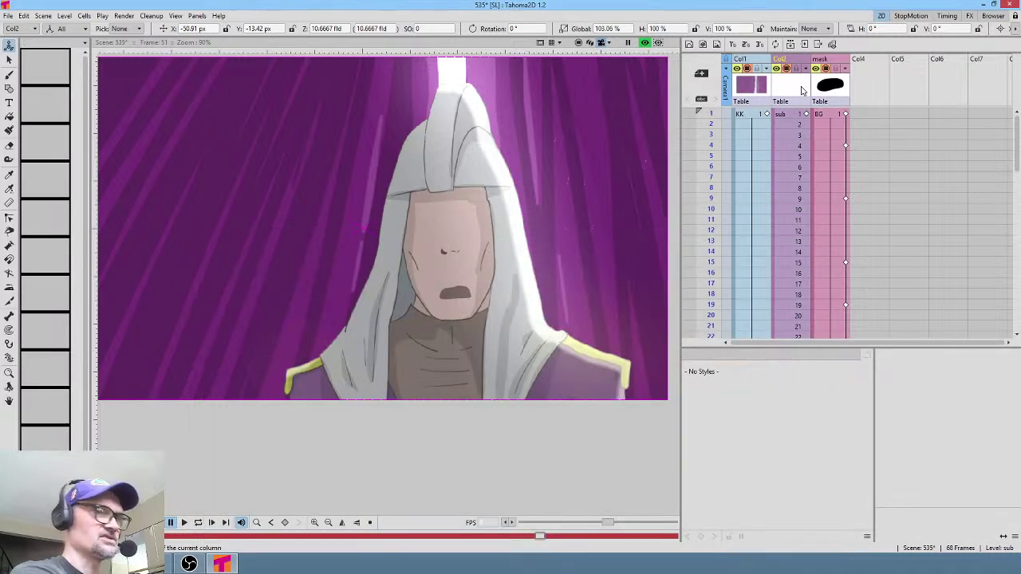
double_click(802, 90)
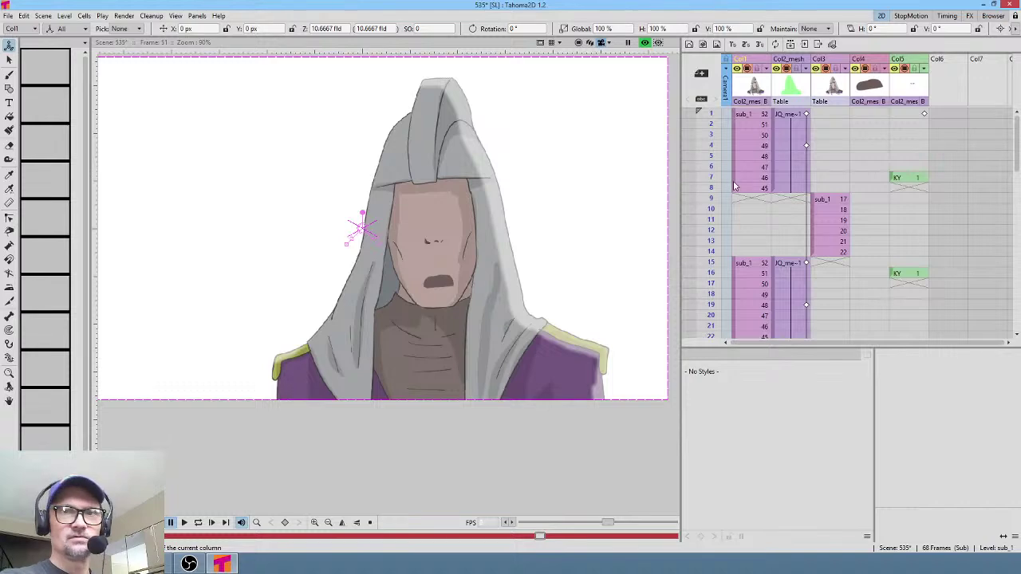
left_click(645, 44)
left_click(645, 44)
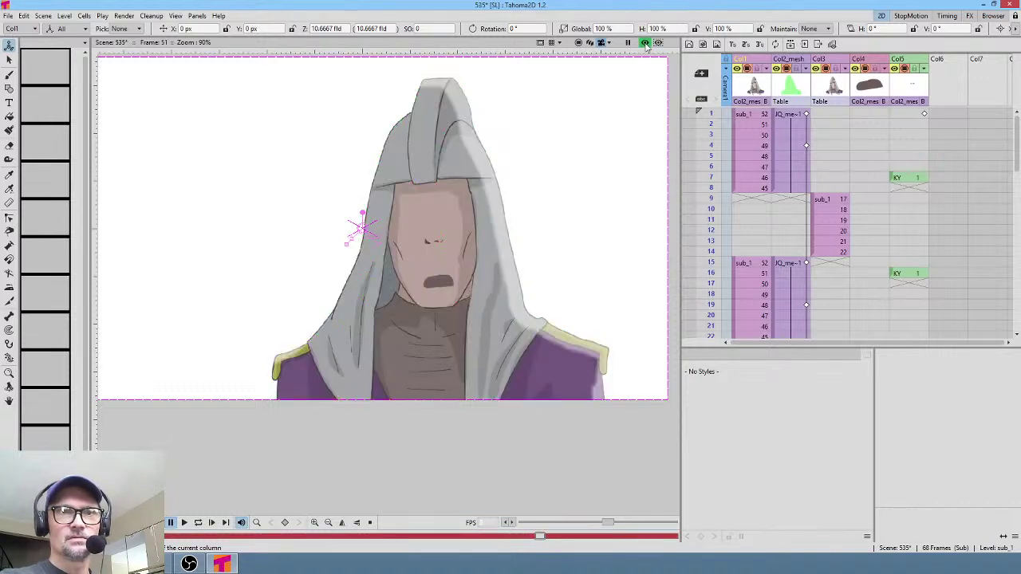
left_click(645, 43)
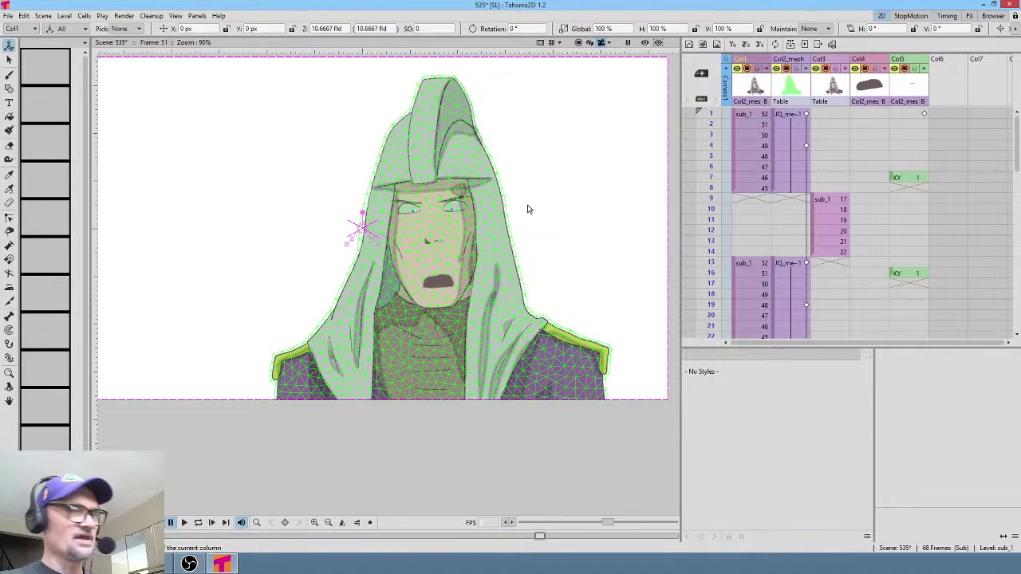
- Tidy the sub-scene's Fx Schematic by aligning the Col1, Col3, Scene and Output nodes
key("F8")
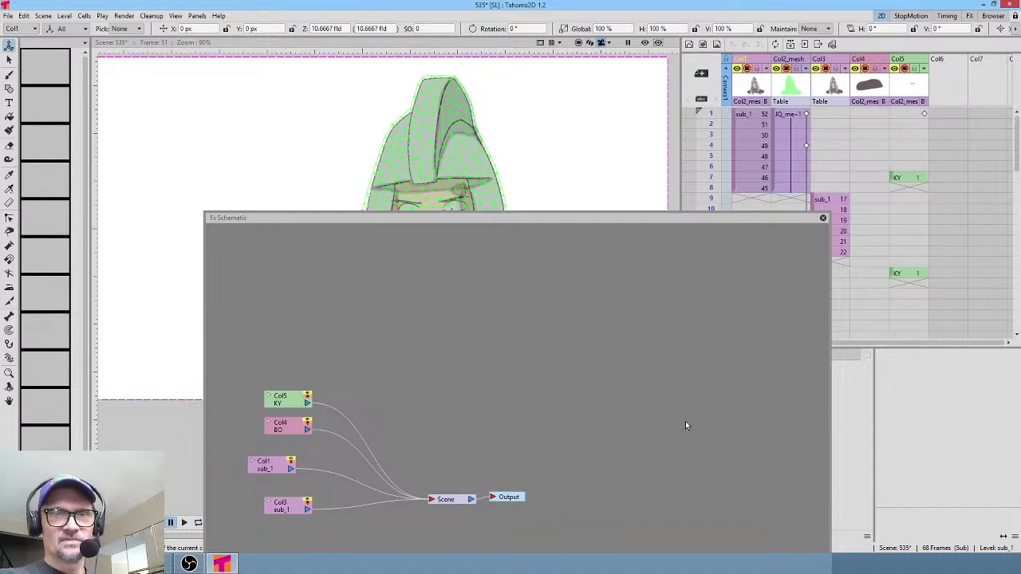
left_click_drag(684, 221, 721, 77)
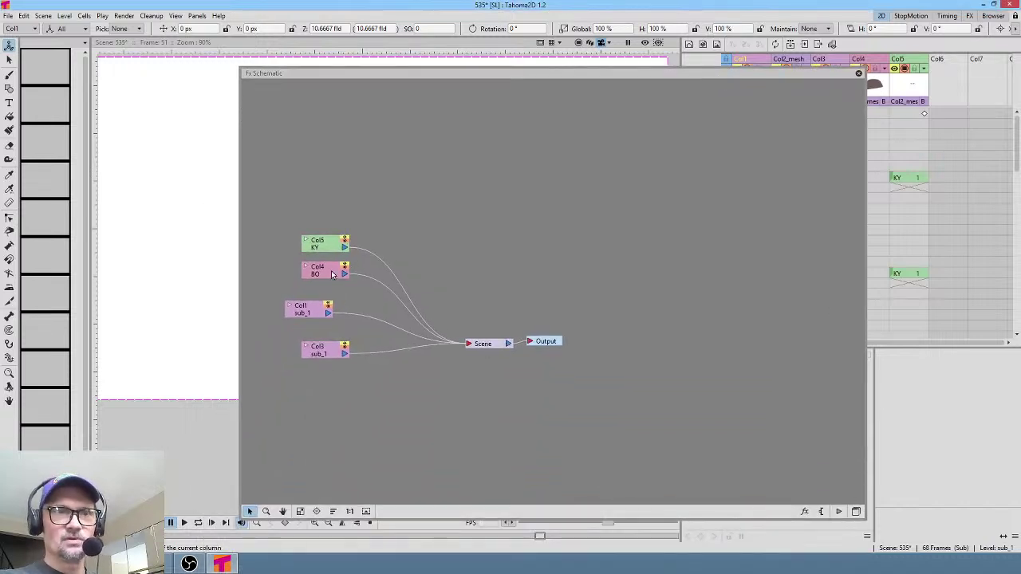
left_click_drag(325, 308, 343, 303)
left_click_drag(331, 356, 327, 355)
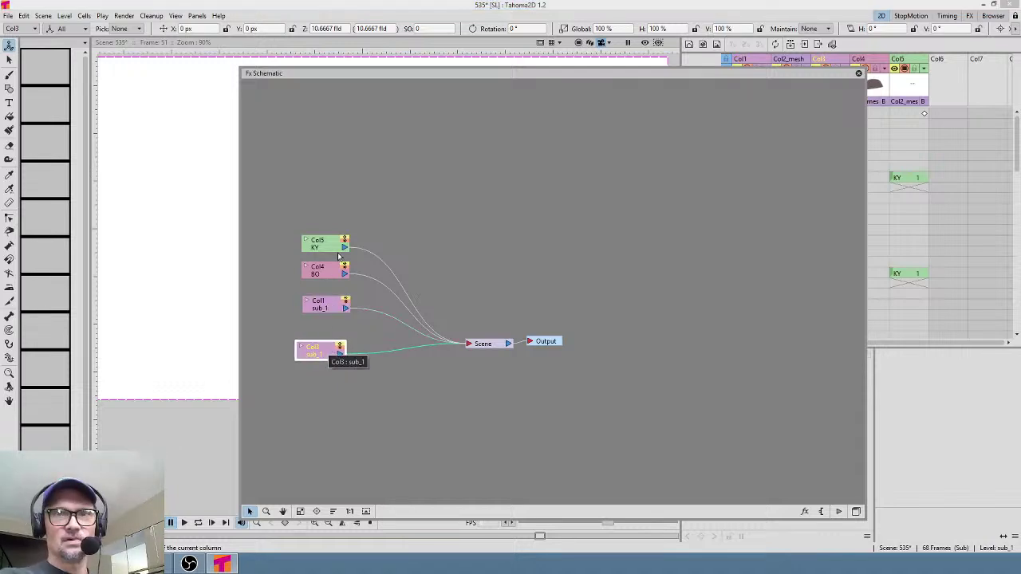
left_click_drag(488, 345, 480, 324)
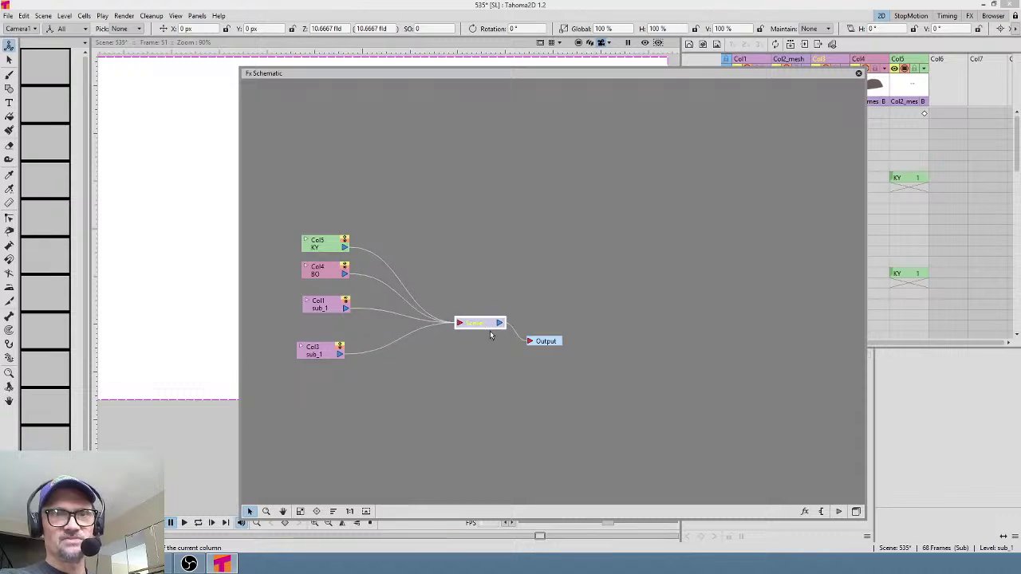
left_click_drag(540, 343, 562, 336)
left_click(858, 73)
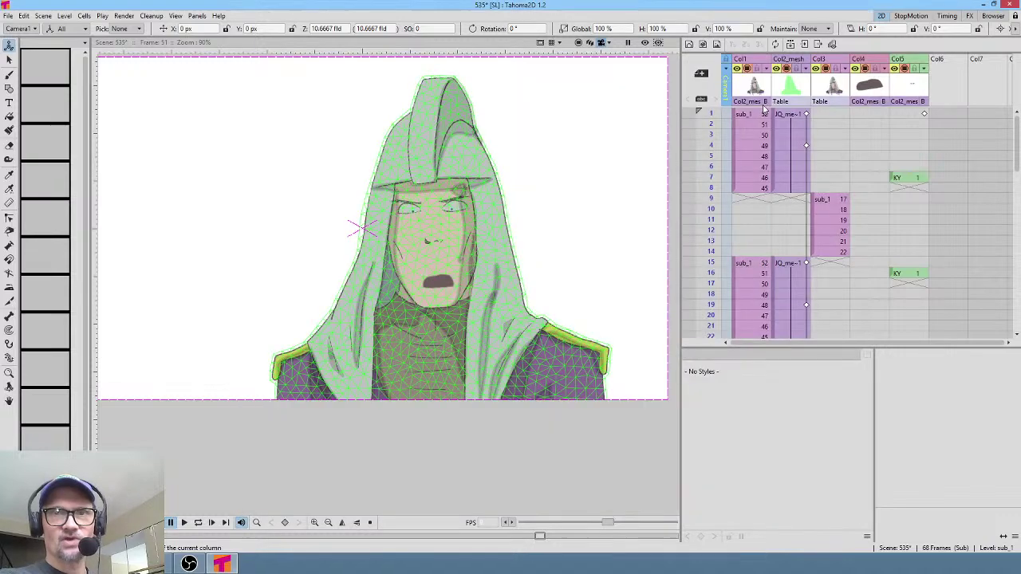
- Open the nested Col1 sub-scene, toggle Col2's visibility to identify its drawings, and rename that column eyes
left_click(763, 103)
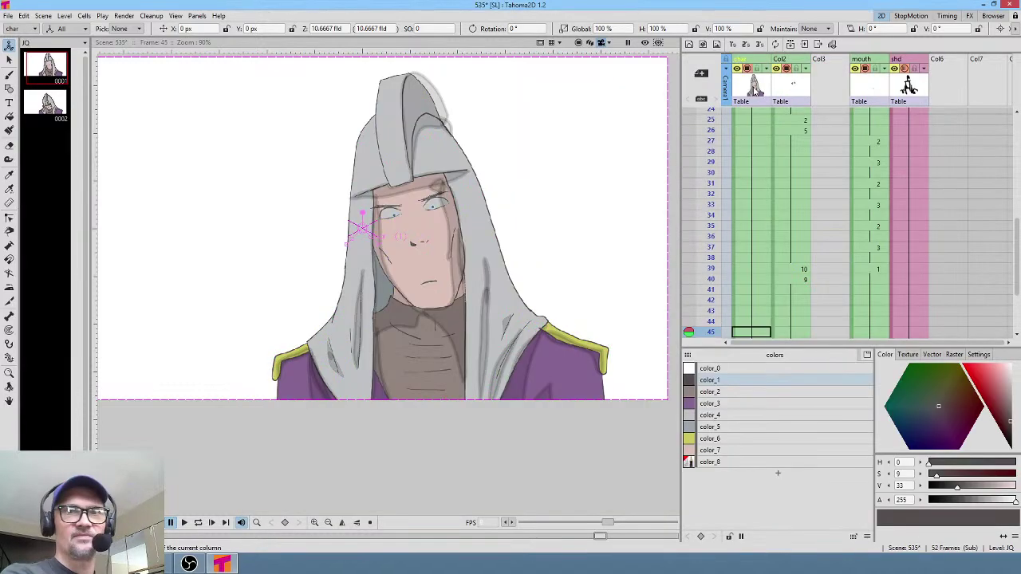
left_click(791, 90)
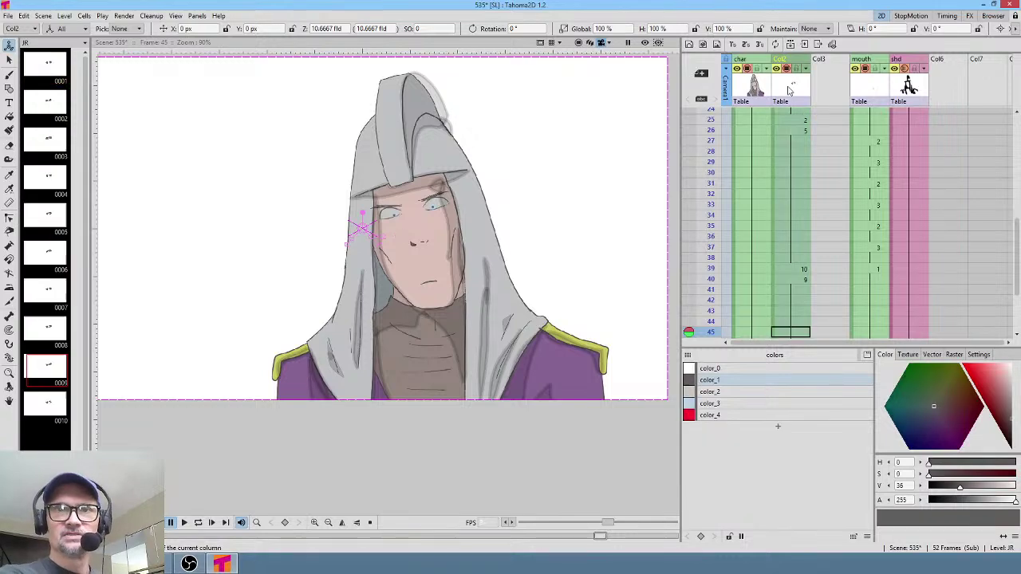
left_click(788, 69)
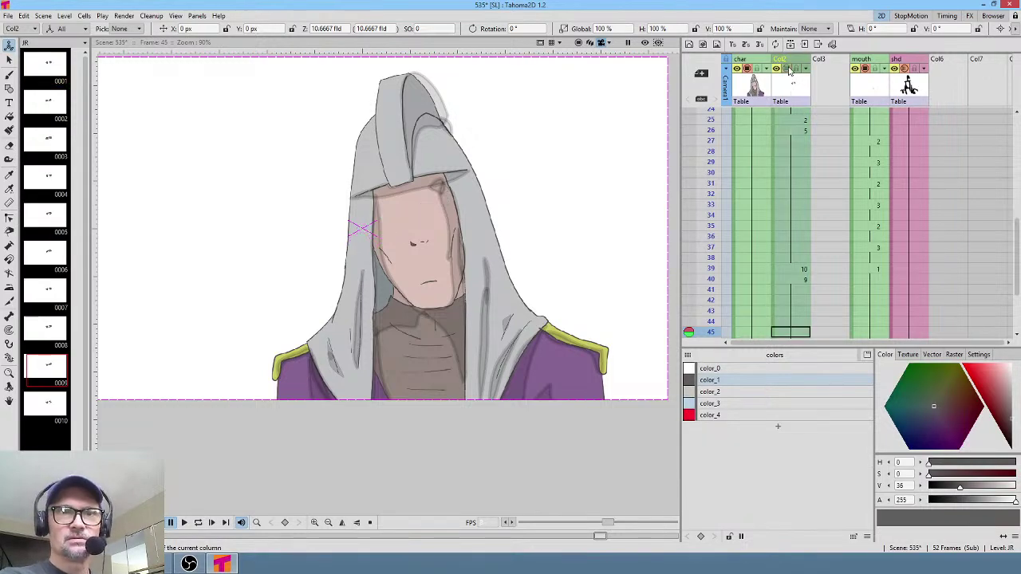
left_click(788, 69)
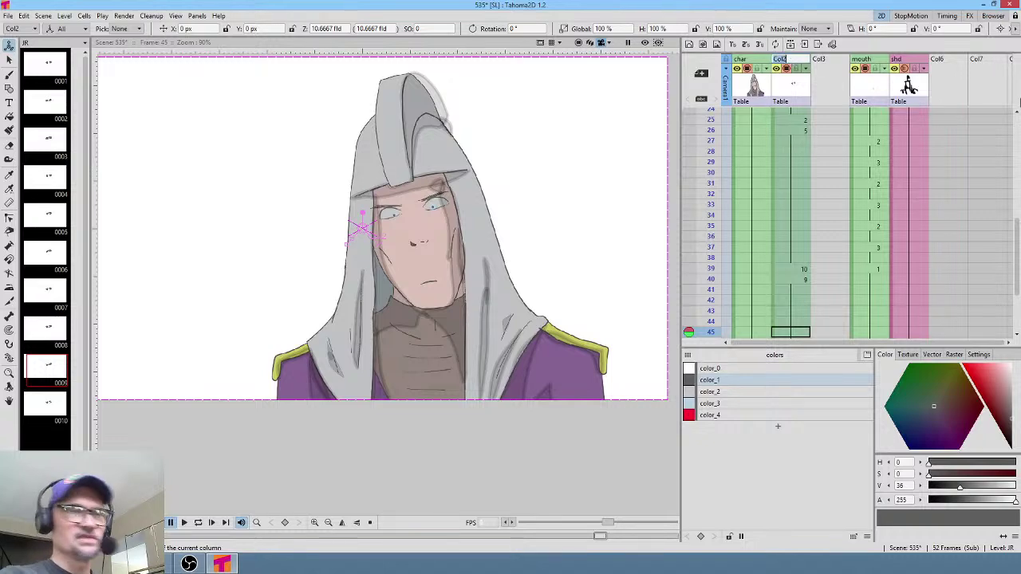
type("eyes")
key("Return")
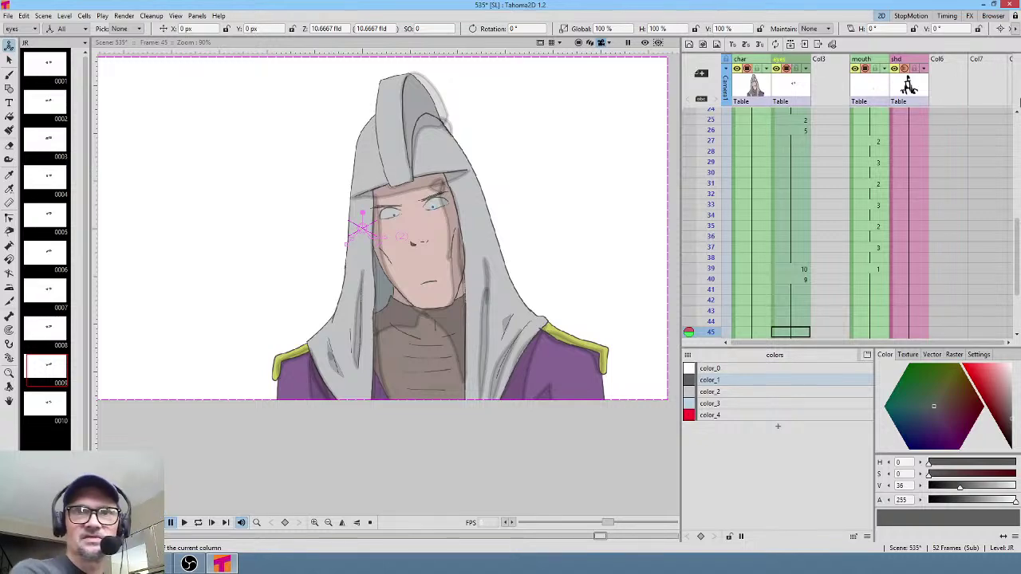
left_click(756, 59)
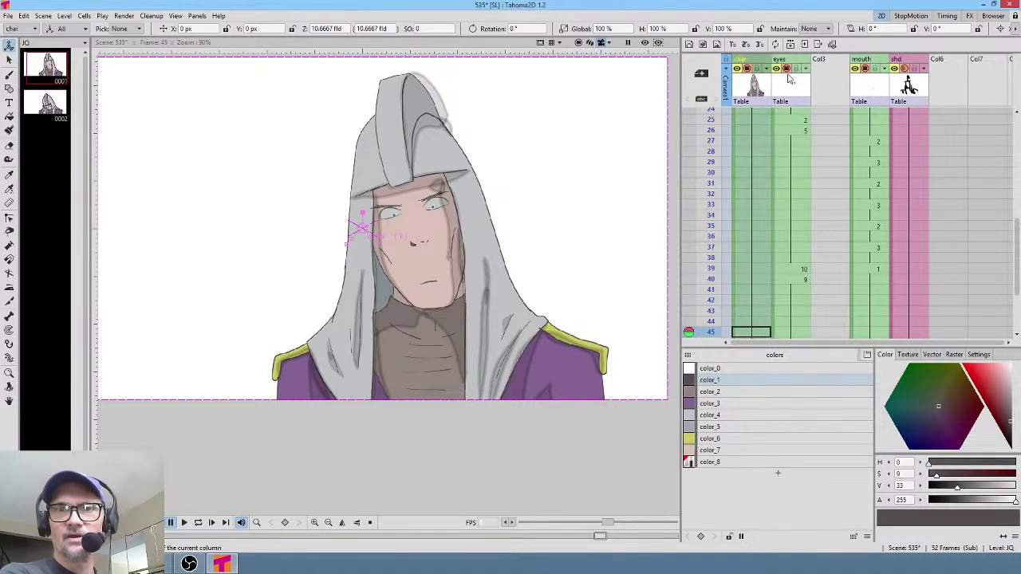
- Check the eyes, mouth and shd columns and delete the empty Col3 column between eyes and mouth
left_click(805, 85)
left_click(876, 86)
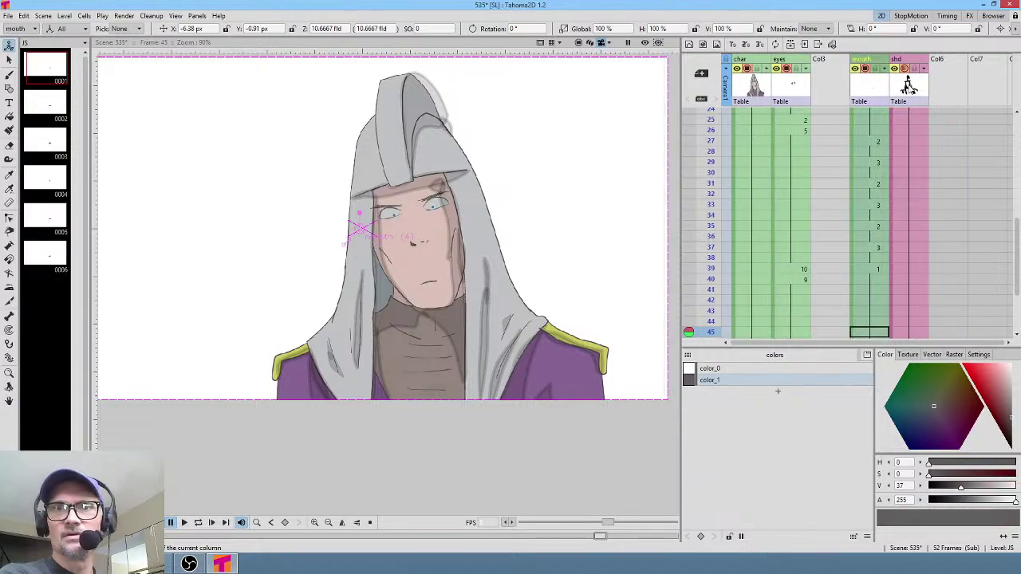
left_click(909, 87)
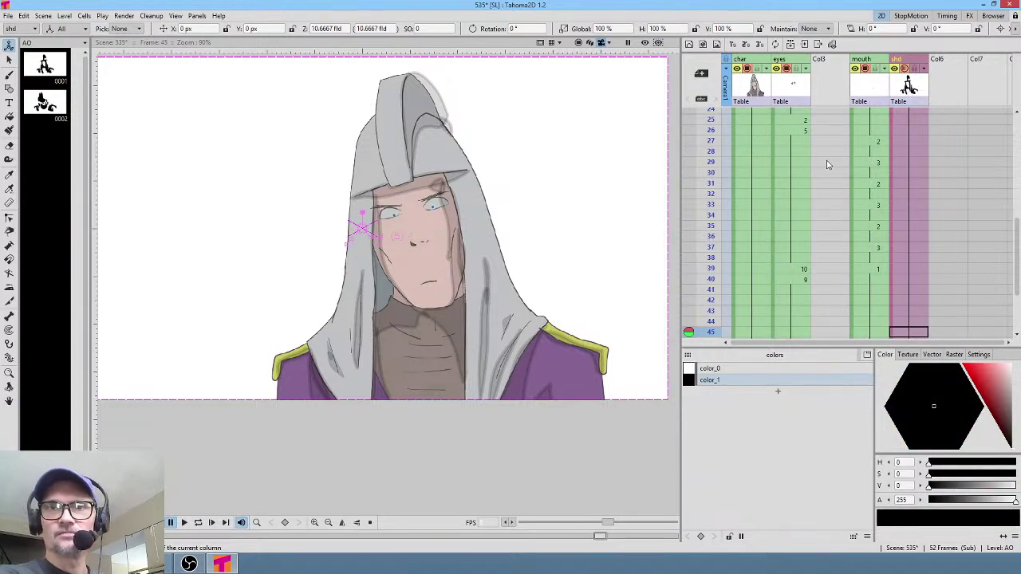
scroll(829, 163, "down", 5)
scroll(838, 160, "up", 10)
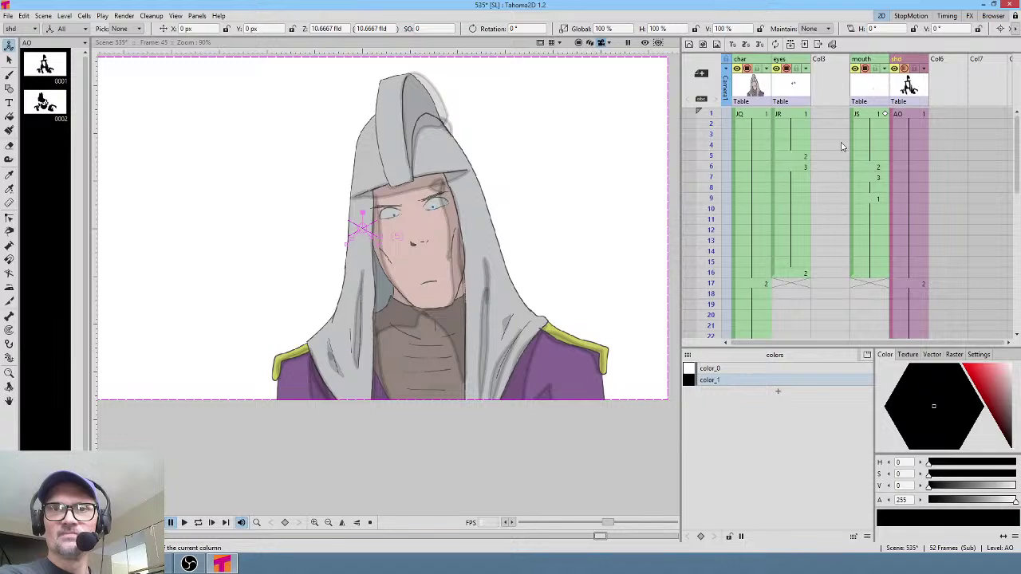
left_click(830, 71)
key("Delete")
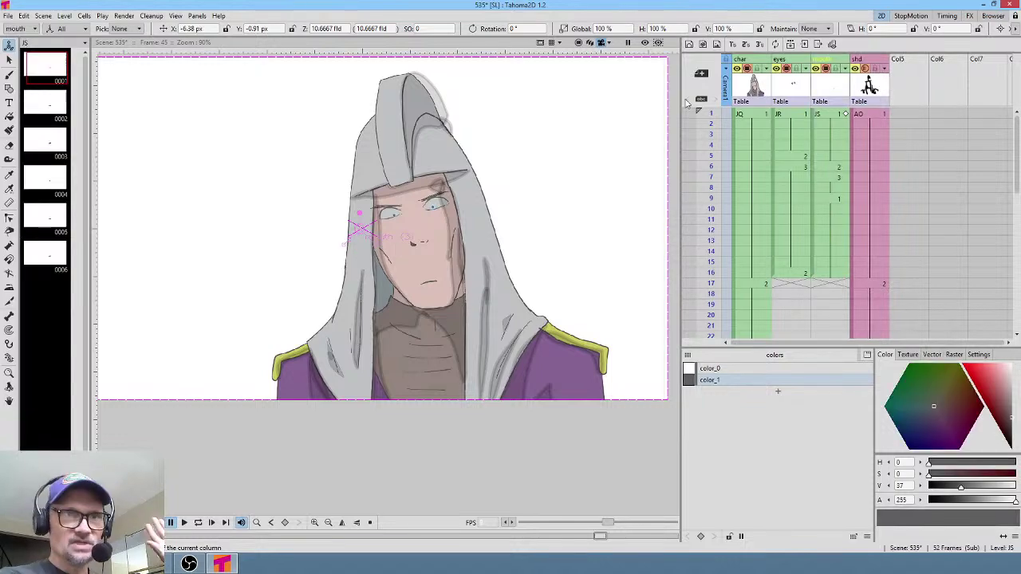
- Remove all unused levels through the Scene Cast and close it
left_click(7, 16)
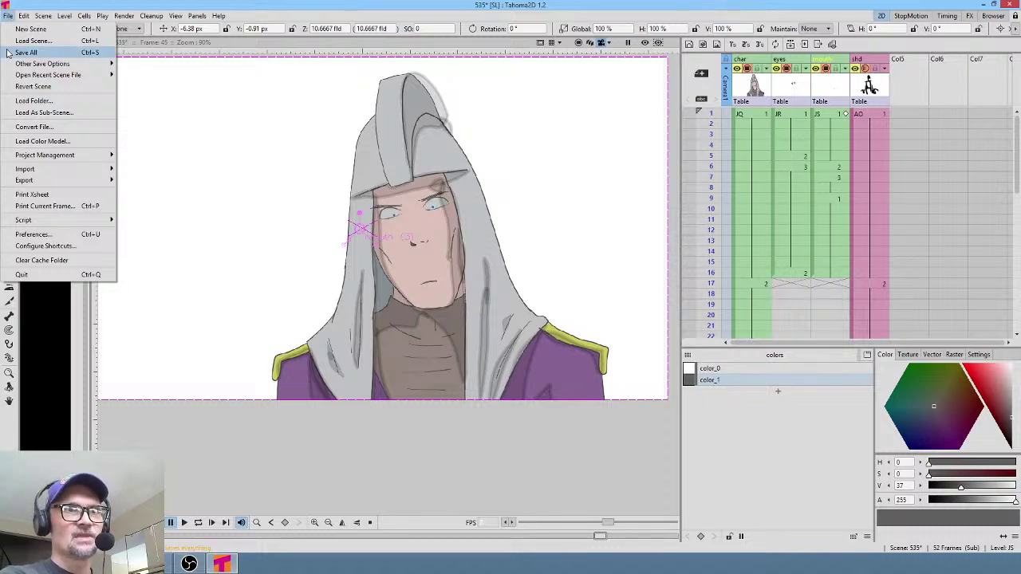
left_click(285, 12)
left_click(197, 16)
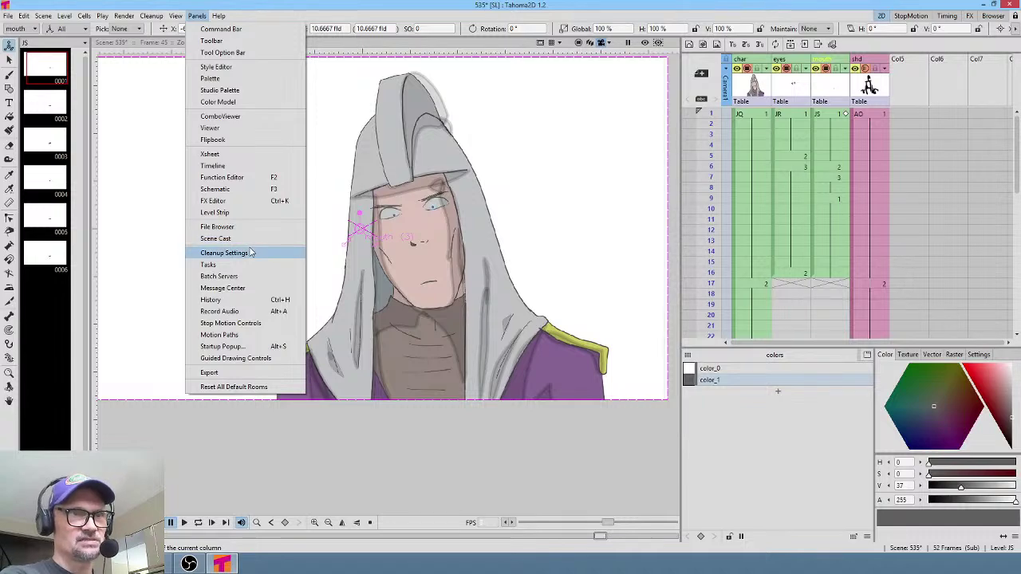
left_click(227, 238)
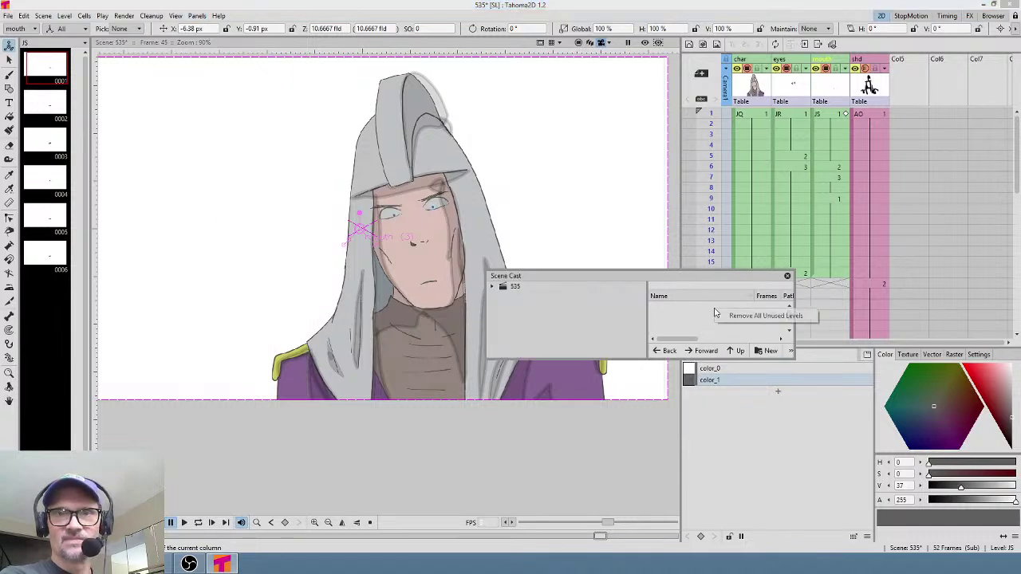
left_click(727, 316)
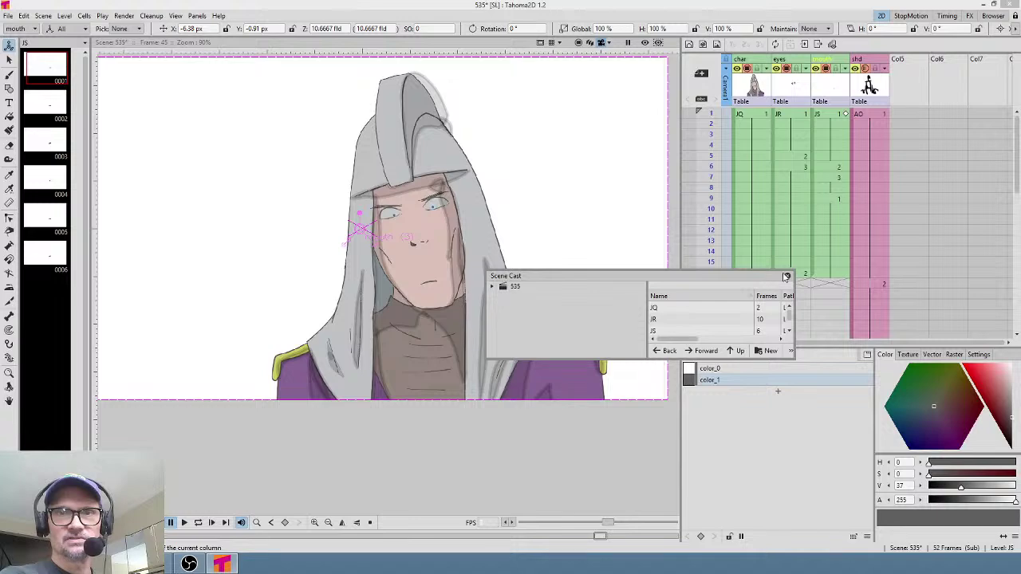
left_click(785, 277)
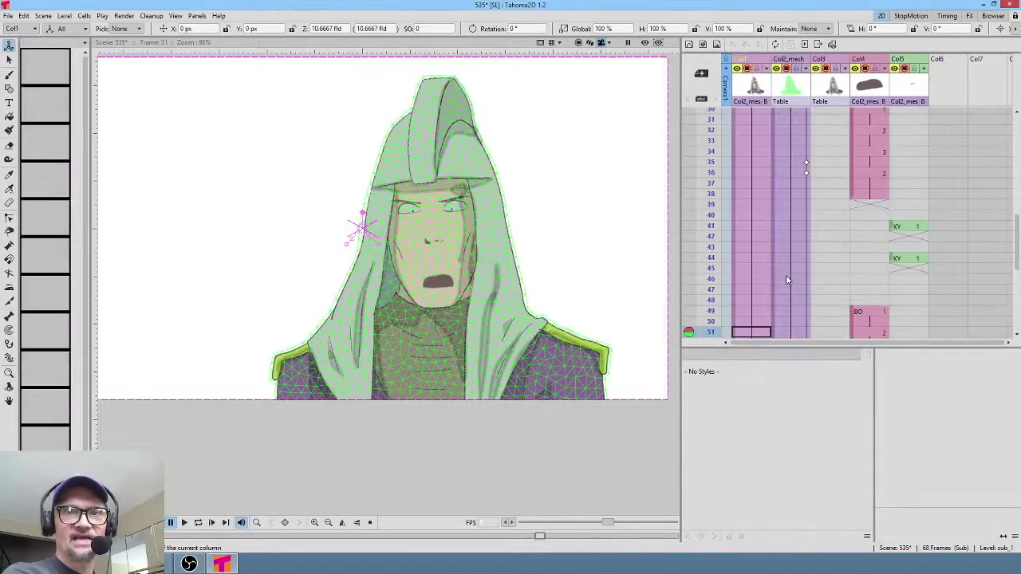
- Check the Scene Cast from the parent sub-scene for leftover levels by running Remove All Unused Levels again
left_click(197, 16)
left_click(217, 238)
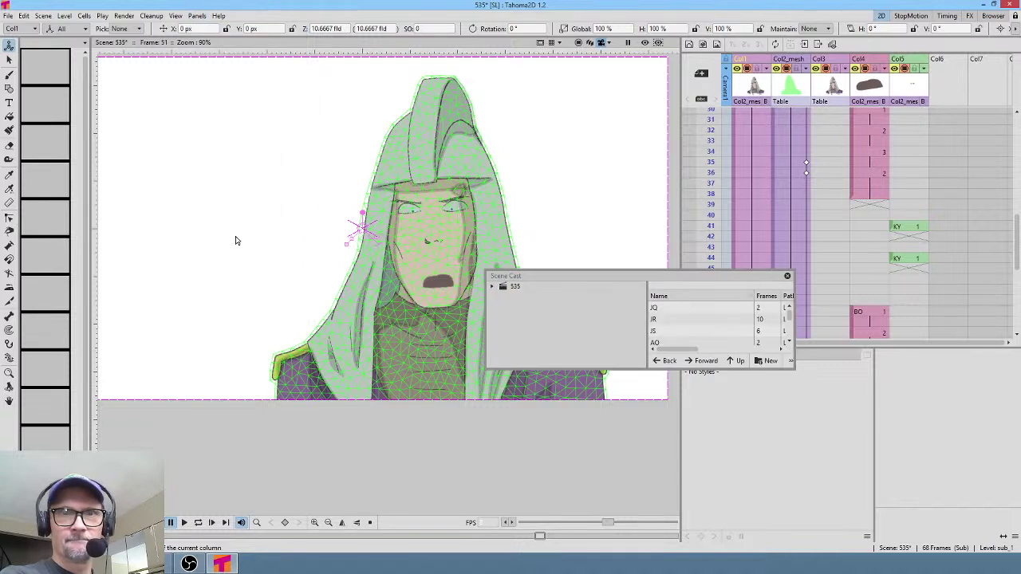
right_click(704, 320)
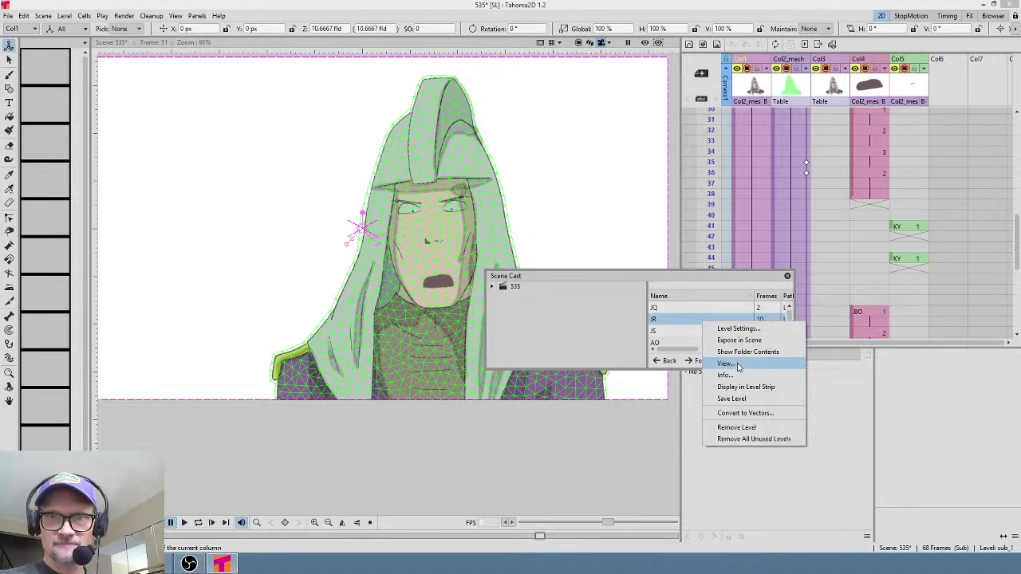
left_click(754, 438)
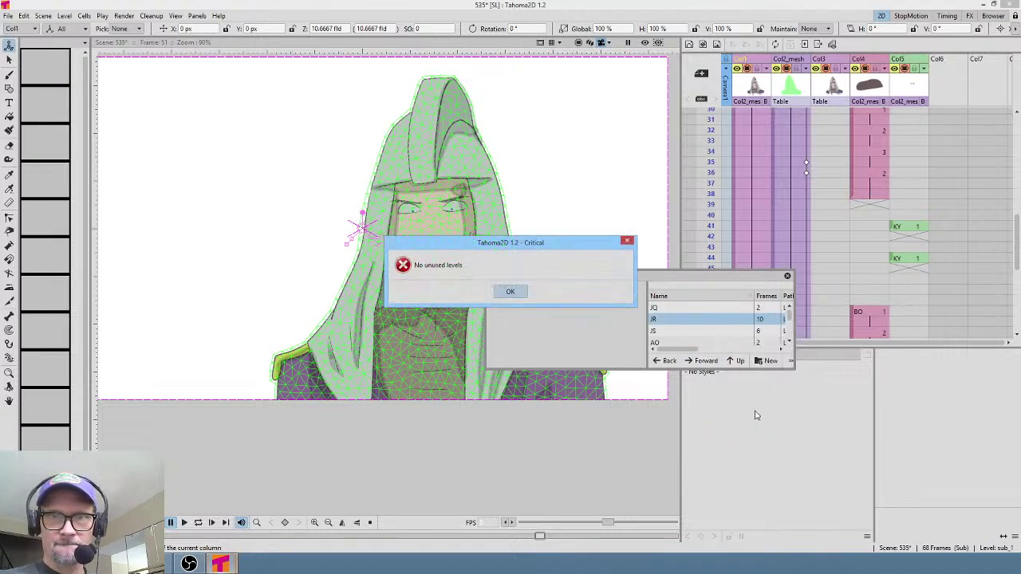
left_click(511, 292)
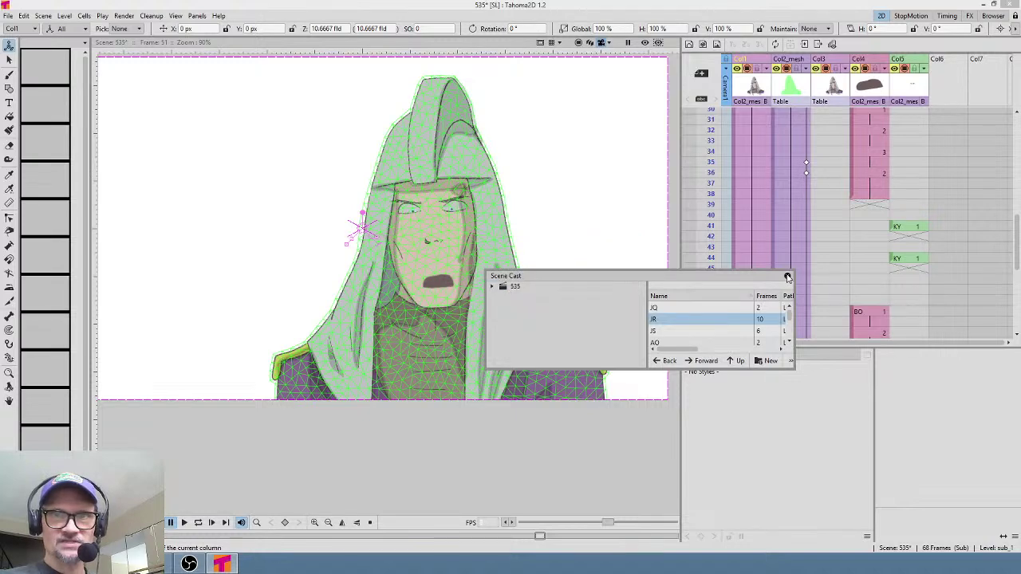
left_click(787, 277)
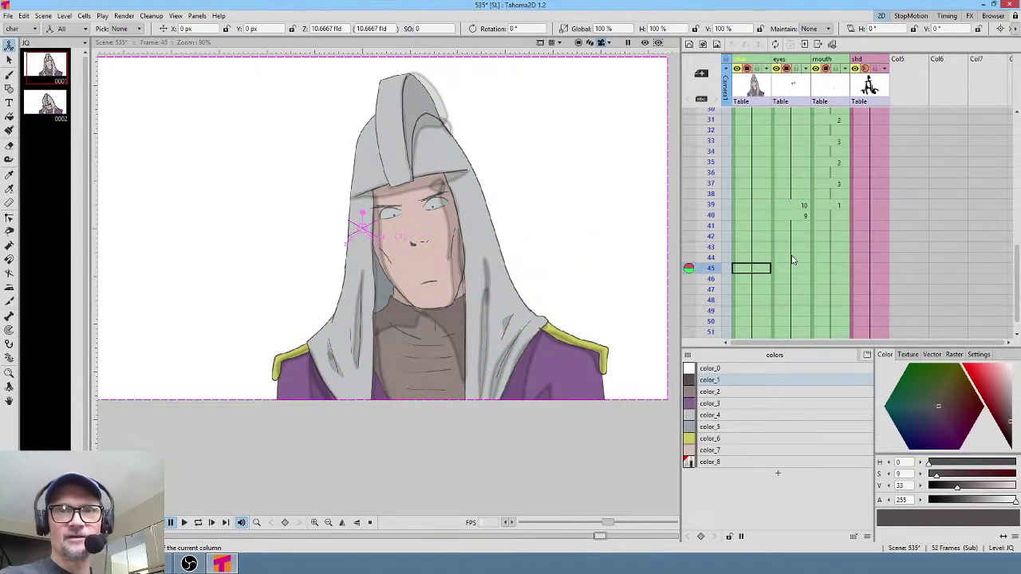
- Preview the eyes column's drawing at frame 39 in the nested sub-scene and compare it with frame 1
left_click(799, 206)
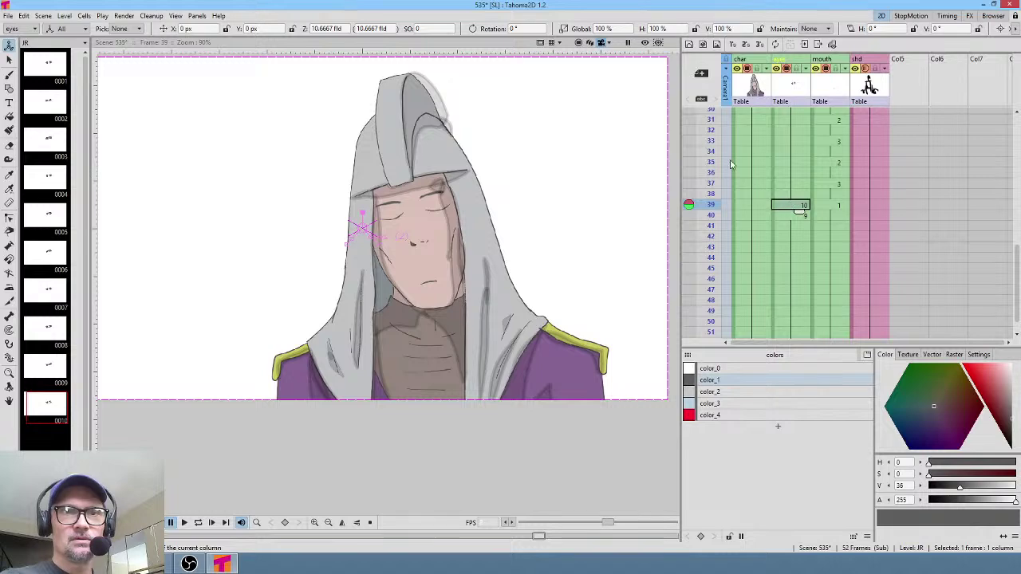
left_click(645, 43)
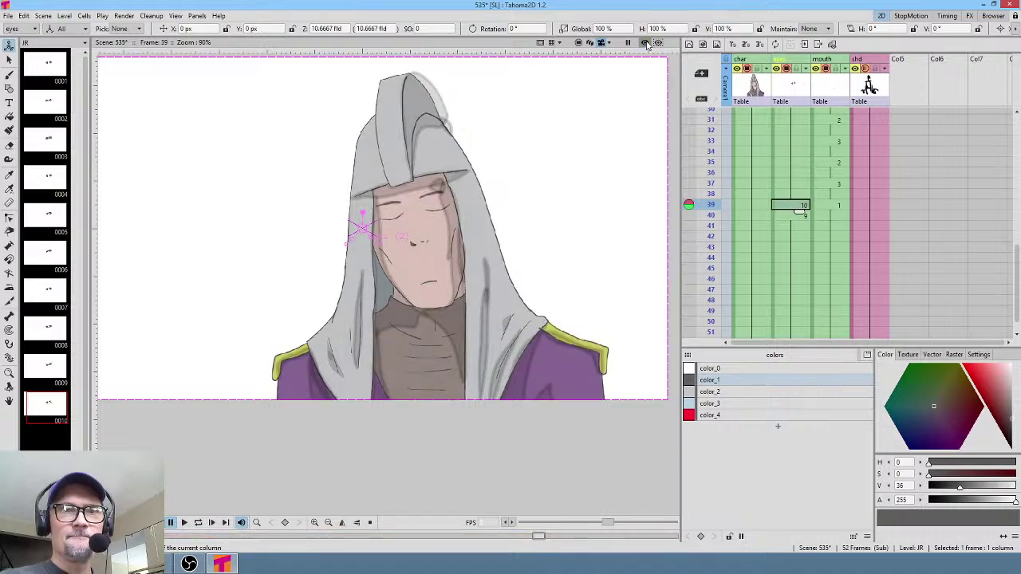
left_click(645, 43)
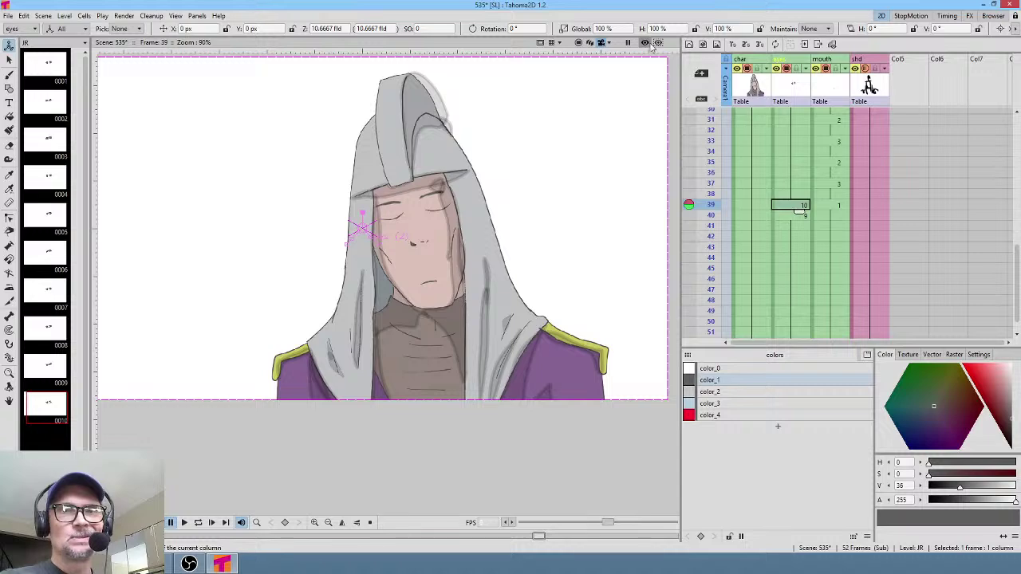
scroll(803, 133, "up", 6)
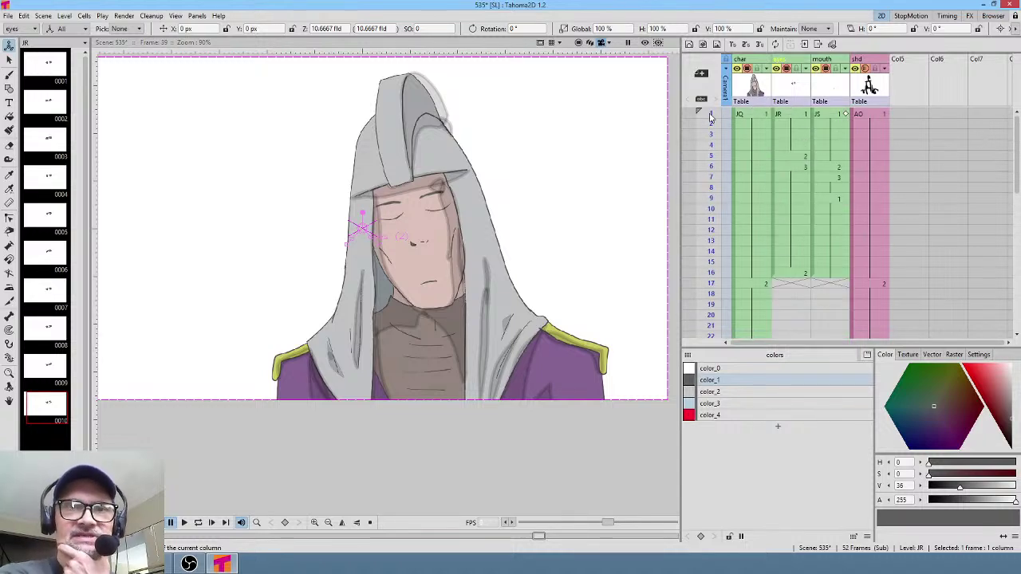
mouse_move(709, 116)
left_mouse_down()
mouse_move(707, 284)
mouse_move(691, 295)
mouse_move(689, 166)
mouse_move(698, 149)
mouse_move(700, 182)
mouse_move(705, 116)
left_mouse_up()
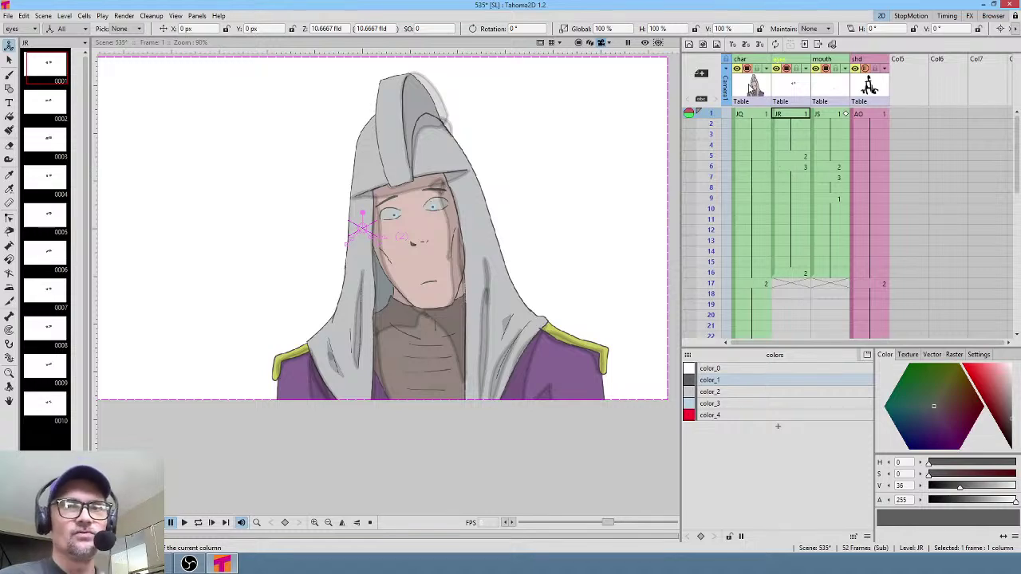
left_click(752, 86)
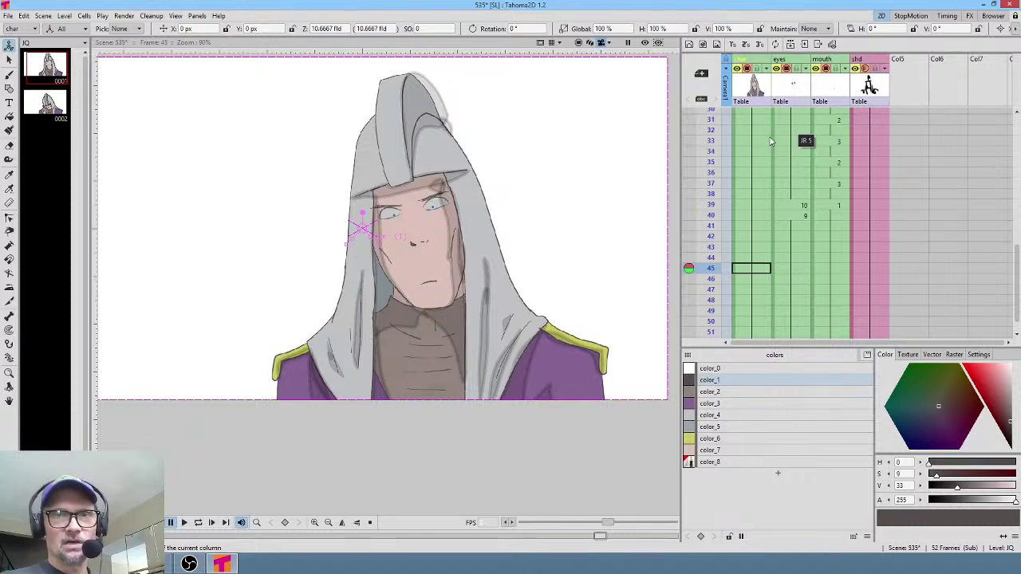
- Preview frame 1 of Col1 in the parent sub-scene to examine how the eyes render, with the preview off again
scroll(750, 133, "up", 10)
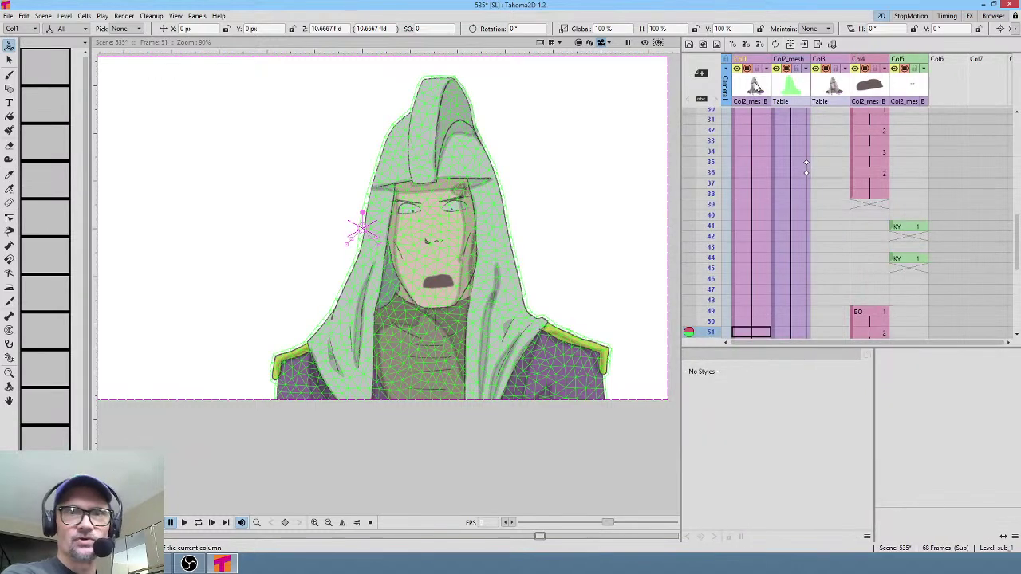
scroll(749, 133, "up", 10)
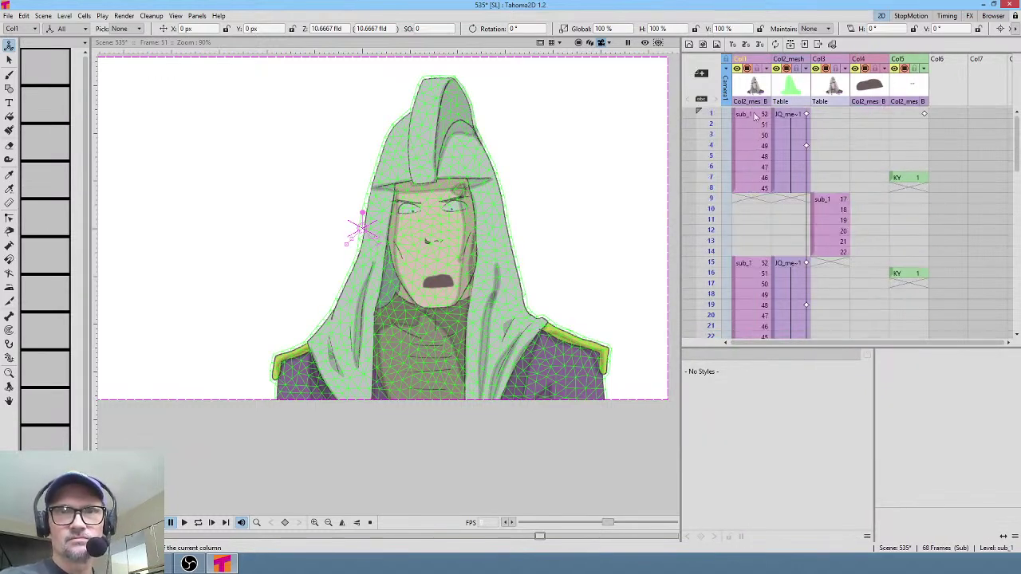
left_click(755, 116)
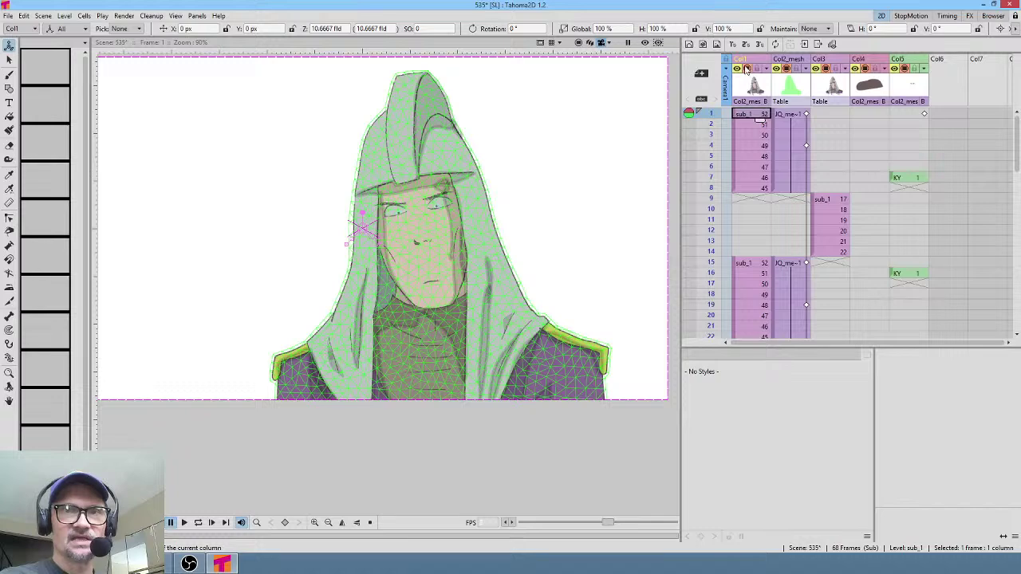
left_click(645, 43)
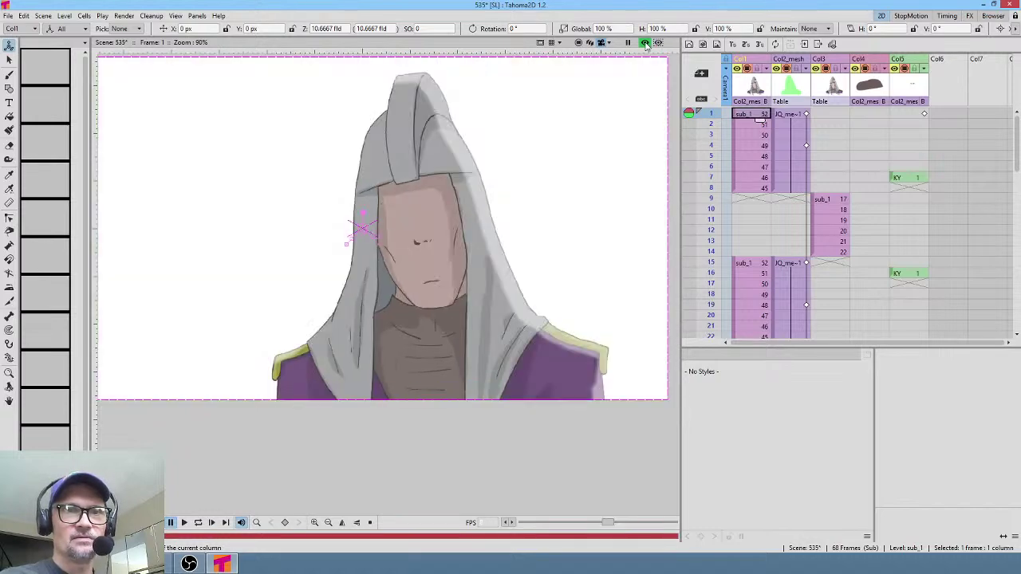
left_click(645, 43)
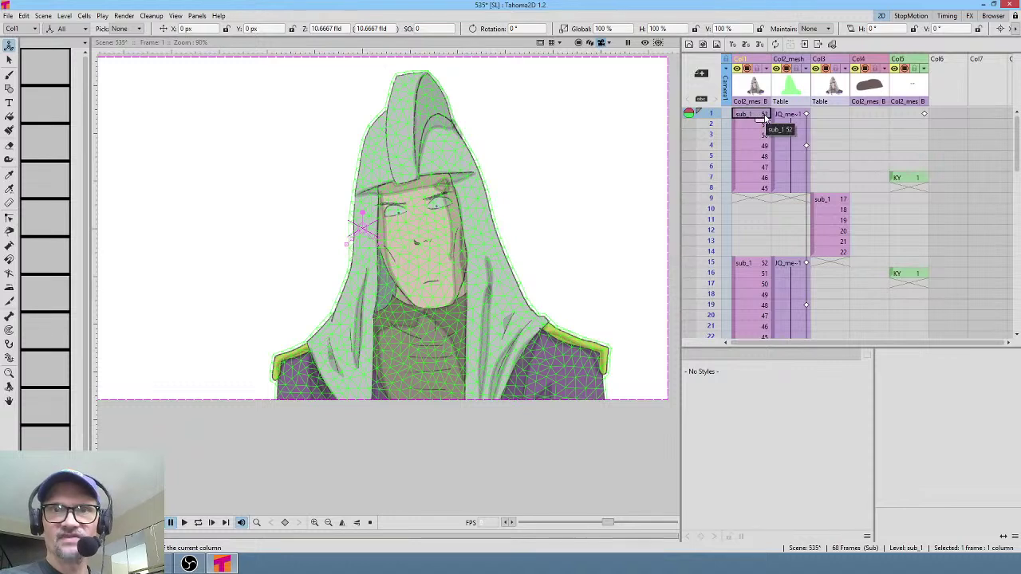
- Open the nested sub-scene from Col1's first frame and preview its last frame, 52
double_click(763, 116)
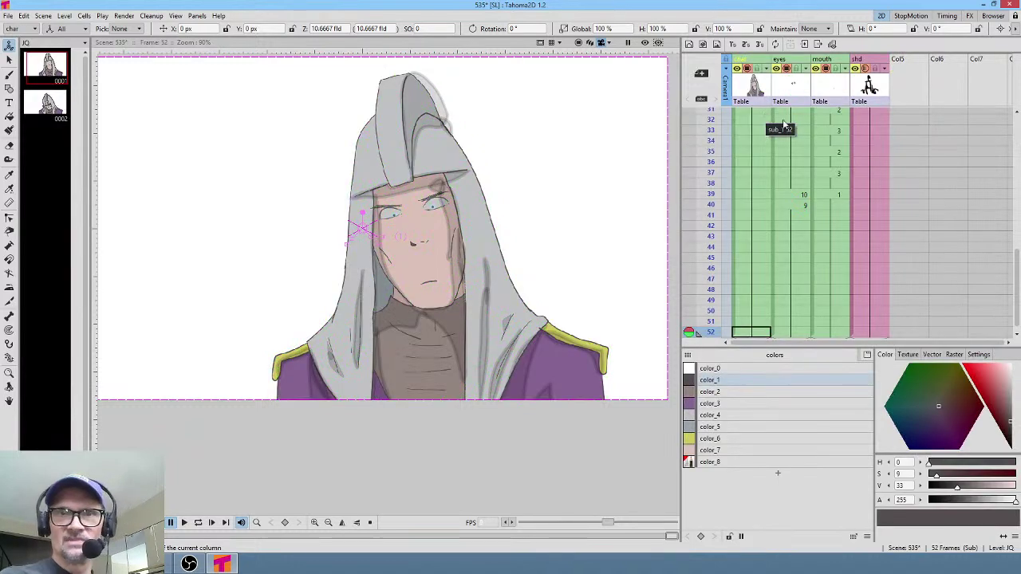
scroll(772, 211, "down", 2)
left_click(756, 270)
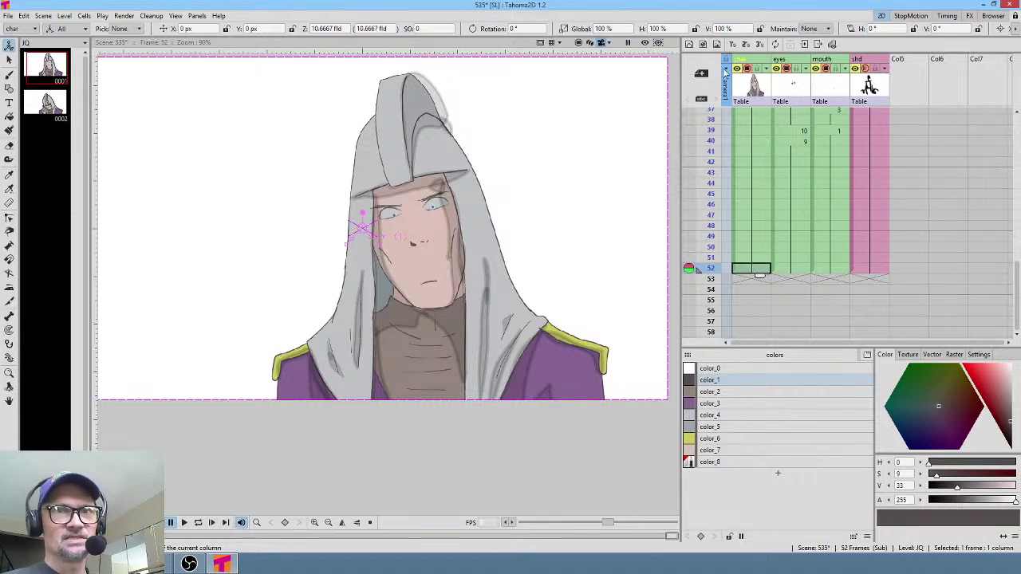
left_click(645, 43)
left_click(645, 43)
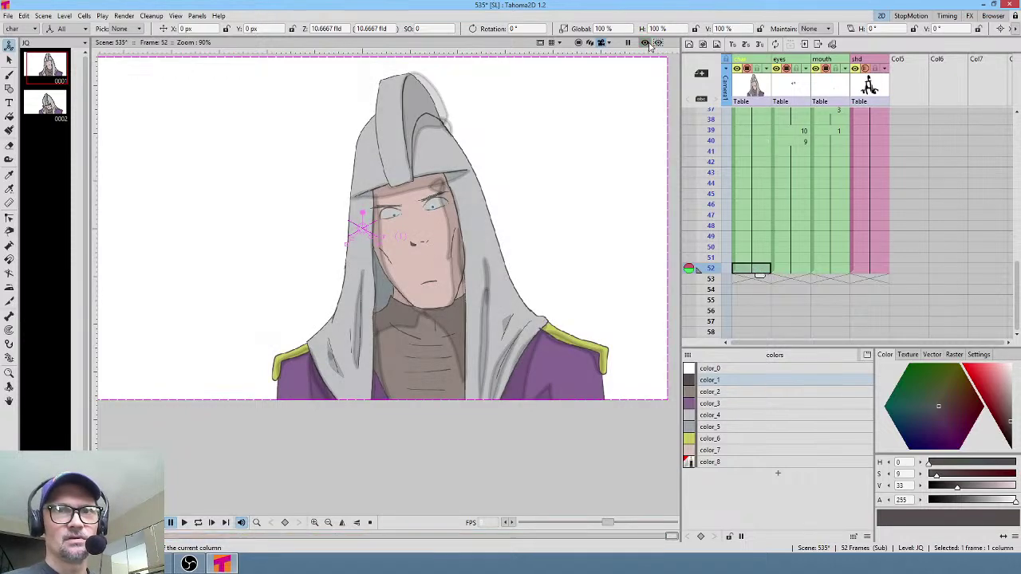
- Examine drawings 9 and 10 of the JR eyes level on their own and where they are exposed at frames 39 and 40
left_click(792, 144)
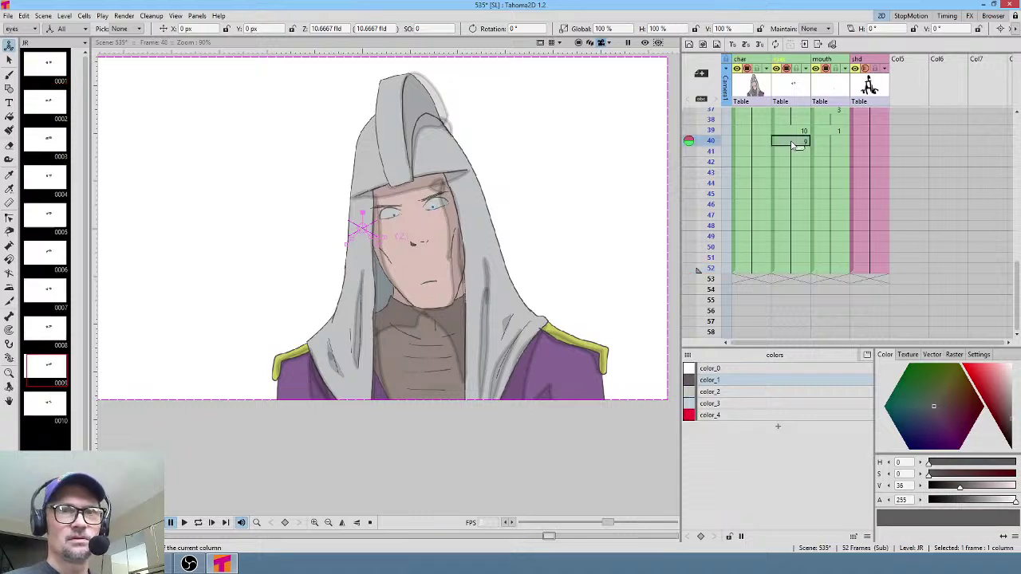
left_click(59, 372)
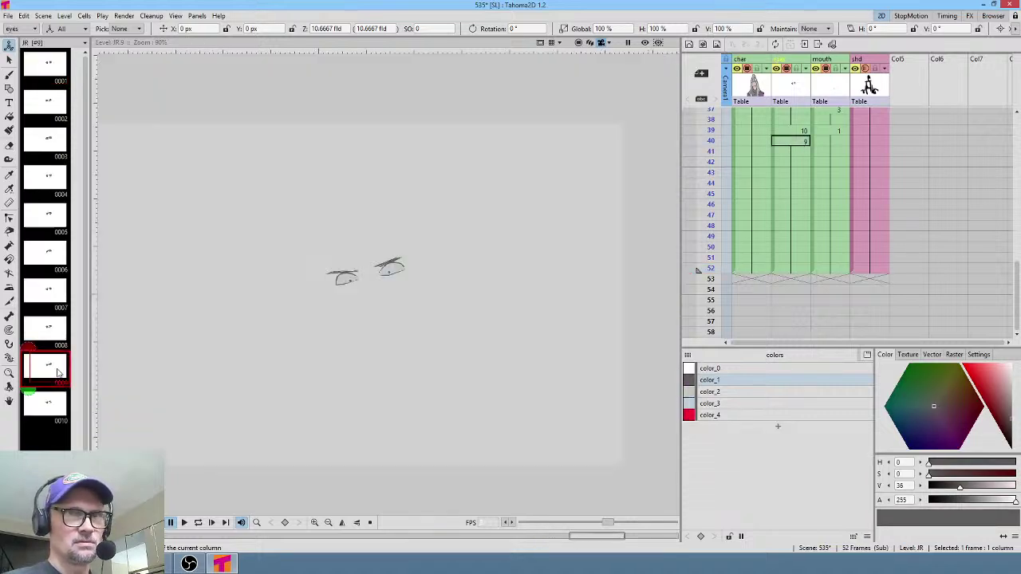
left_click(792, 132)
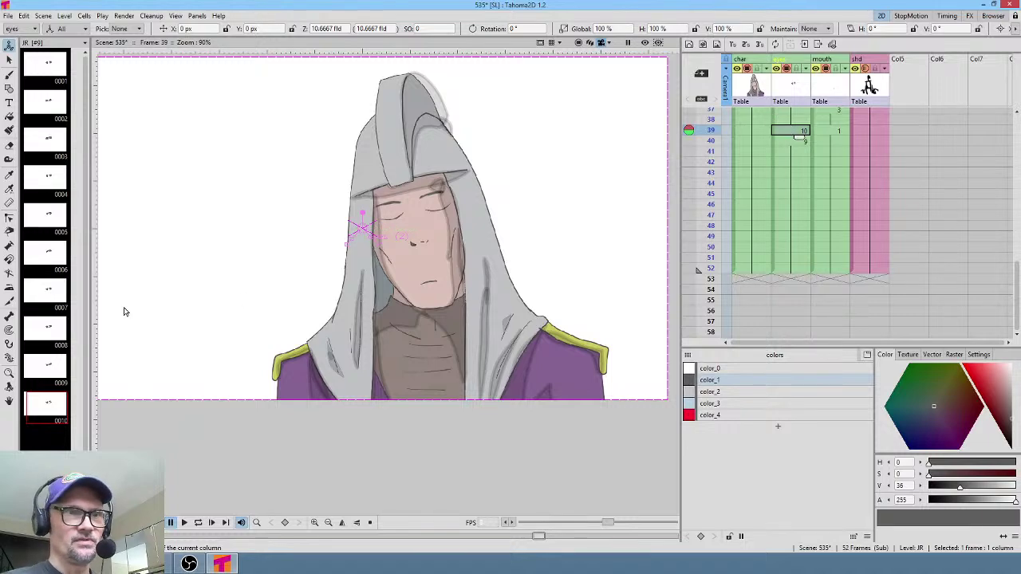
left_click(44, 411)
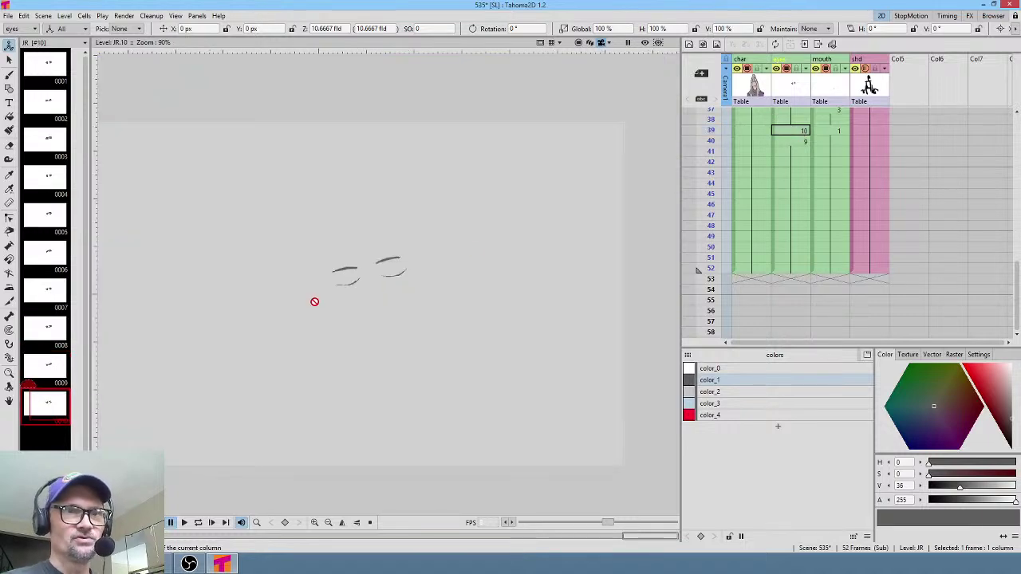
scroll(805, 138, "up", 4)
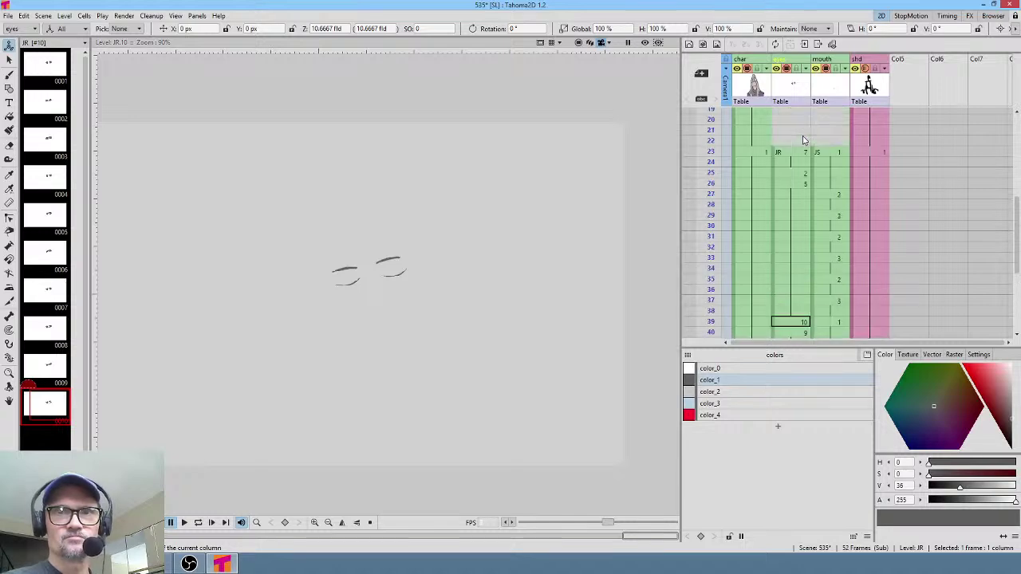
scroll(799, 262, "down", 2)
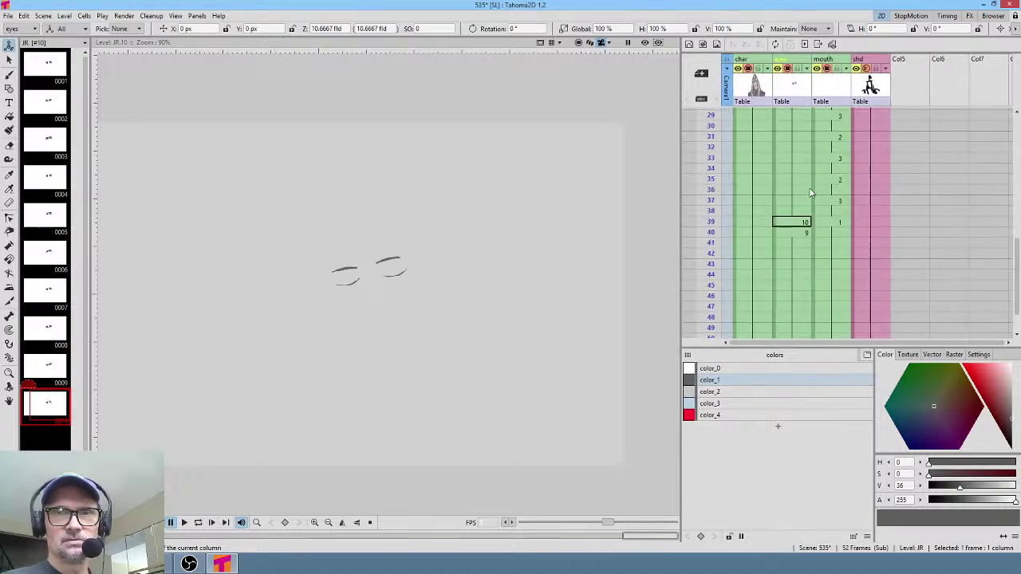
left_click(799, 223)
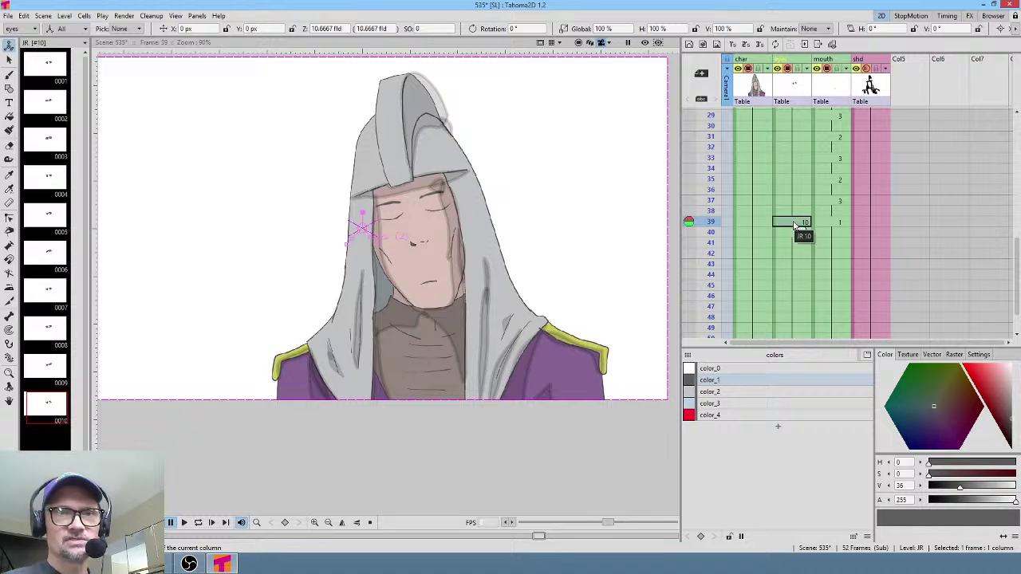
- Preview frame 39 of the nested sub-scene to check how the eyes' drawing 10 renders, with the preview off again
left_click(646, 43)
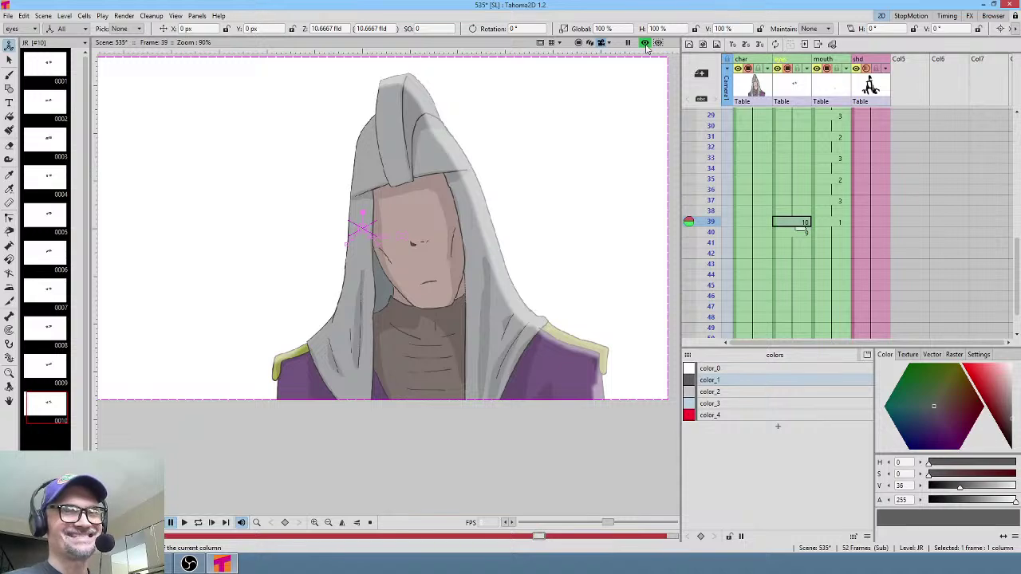
left_click(645, 44)
left_click(752, 83)
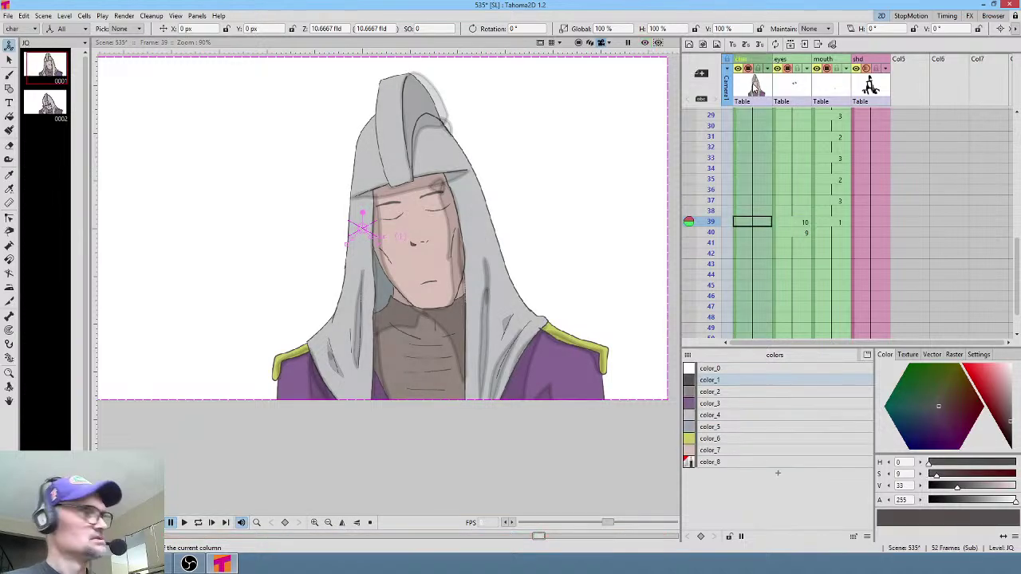
- Open the Fx Schematic and spread out the Scene, Output and BodyHighlight nodes for a clearer layout
key("ctrl+shift+f")
left_click_drag(568, 265, 720, 264)
left_click_drag(684, 338, 747, 333)
left_click_drag(643, 339, 685, 327)
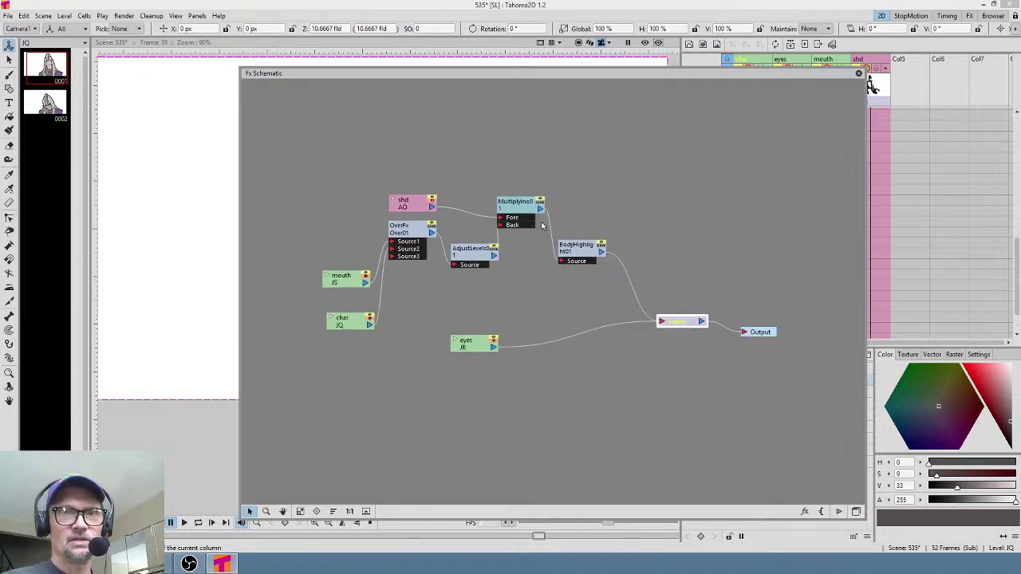
left_click_drag(593, 248, 611, 246)
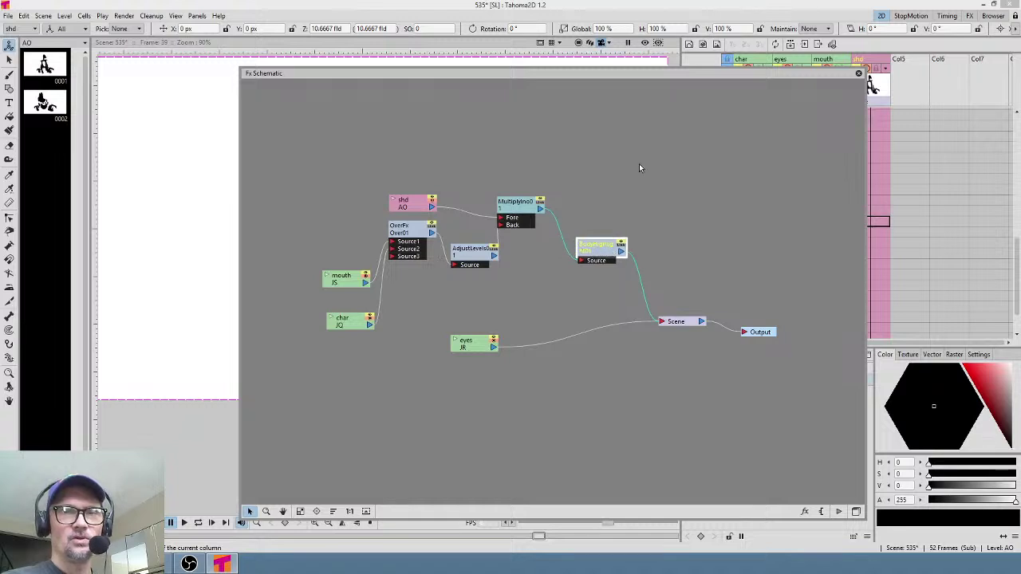
- Move the schematic window clear of the columns and line up the mouth and char nodes in front of the Over node
mouse_move(711, 74)
left_mouse_down()
mouse_move(747, 210)
mouse_move(729, 251)
mouse_move(737, 155)
left_mouse_up()
left_click_drag(549, 294, 560, 294)
left_click_drag(443, 318, 443, 354)
left_click_drag(377, 364, 358, 340)
left_click_drag(380, 404, 357, 368)
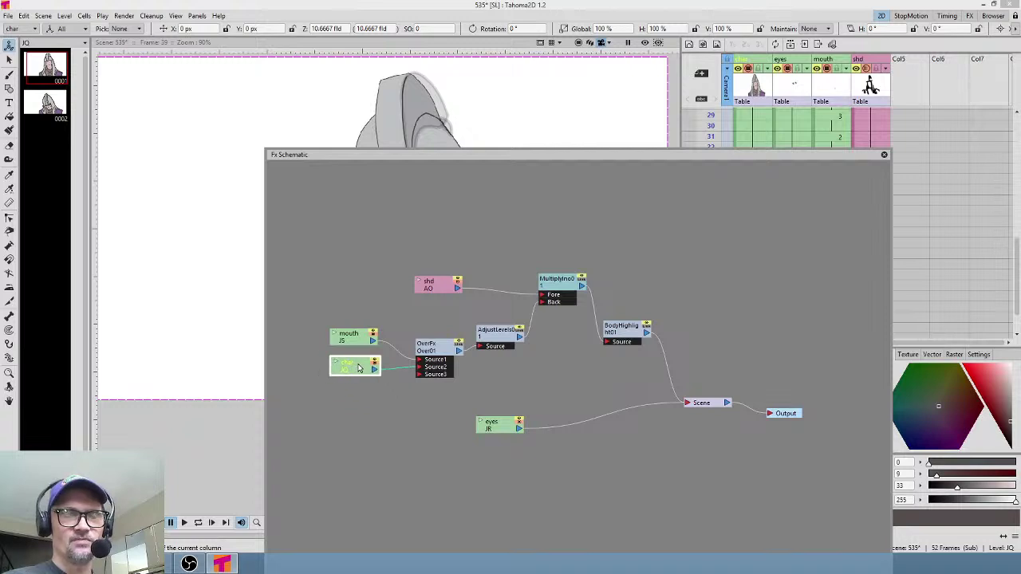
left_click_drag(699, 407, 714, 383)
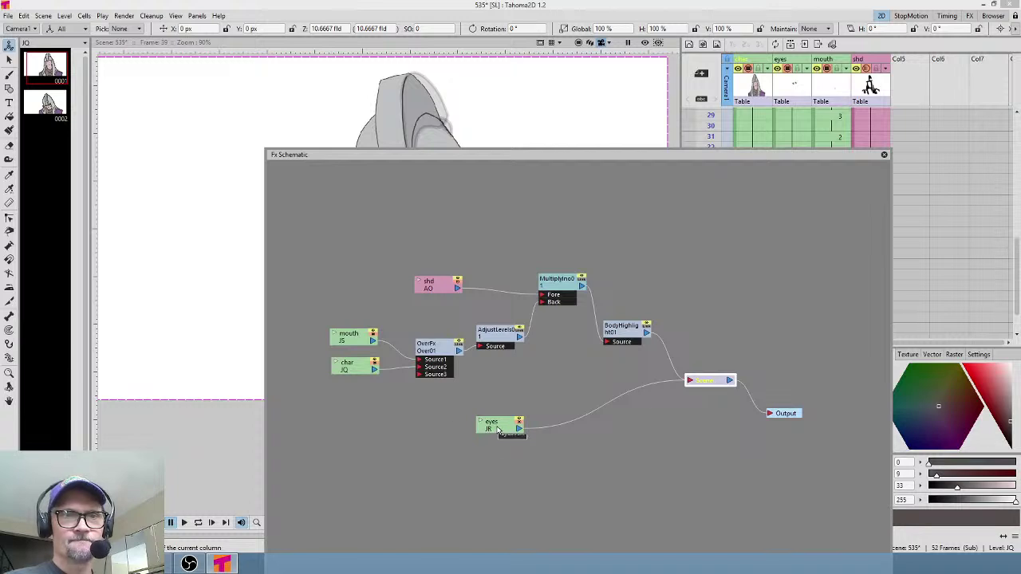
- Rewire the Over node with eyes into Source1, mouth into Source2 and char into Source3
left_click(378, 372)
left_click_drag(392, 378, 420, 376)
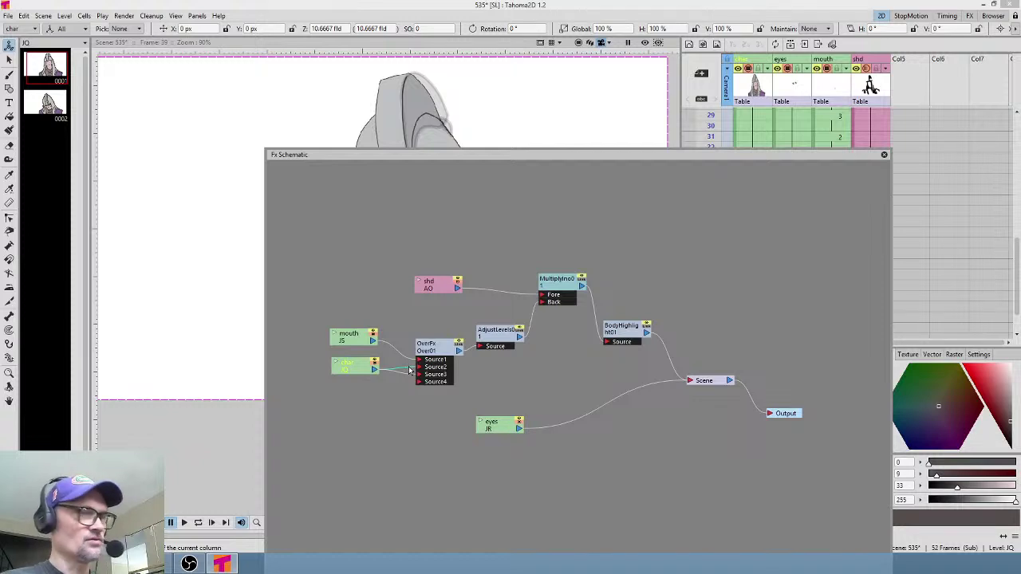
key("Delete")
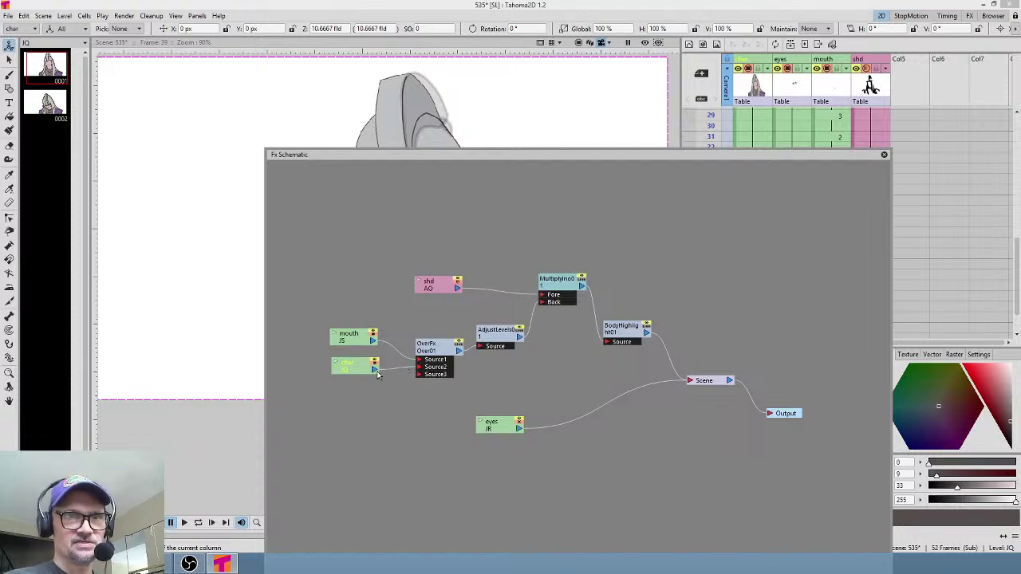
left_click_drag(378, 375, 420, 380)
left_click(380, 343)
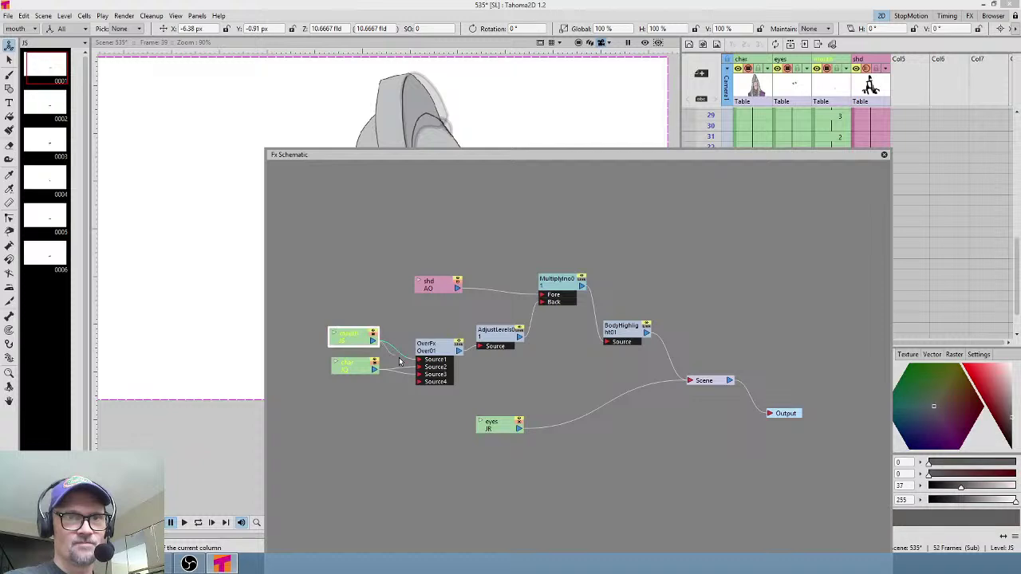
left_click_drag(519, 429, 425, 361)
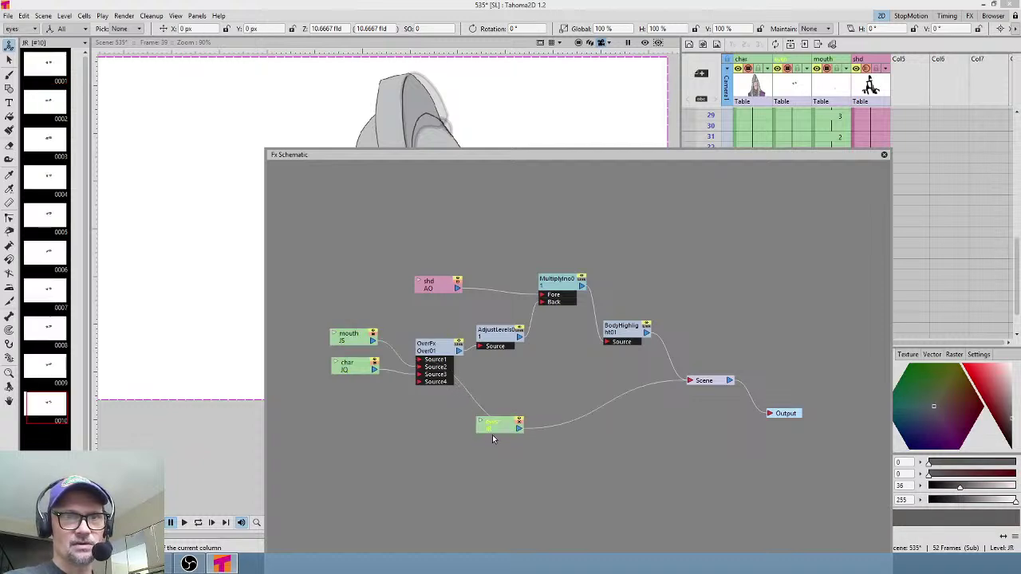
- Remove the eyes node's direct link to Scene and stack the eyes node above mouth and char
left_click_drag(502, 433, 359, 309)
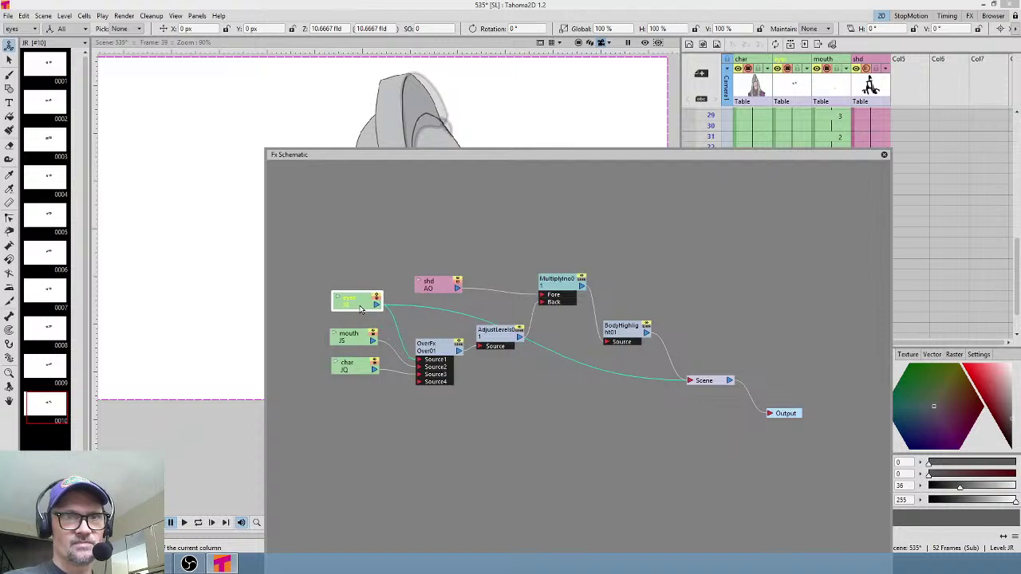
left_click(414, 313)
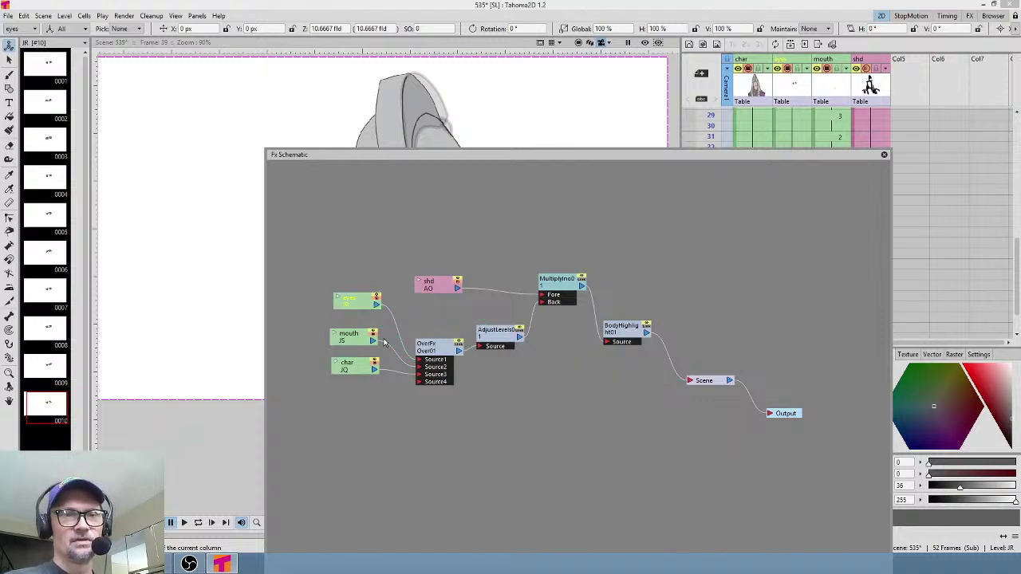
left_click_drag(354, 301, 363, 378)
- Tidy the Over, AdjustLevels, Multiply, shd, BodyHighlight, Scene and Output nodes into a compact chain and close the schematic
left_click_drag(449, 349, 445, 346)
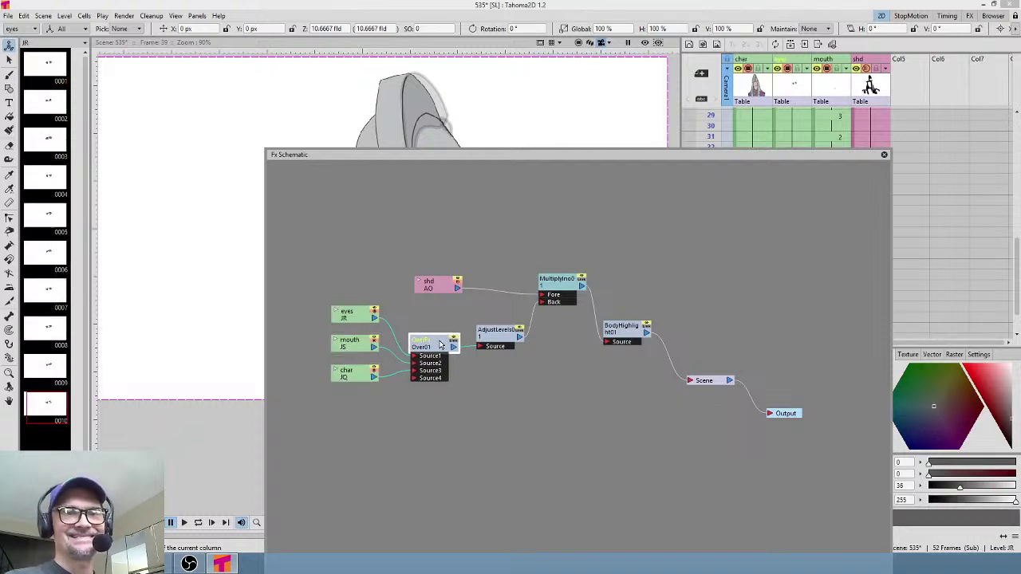
mouse_move(510, 340)
left_mouse_down()
mouse_move(519, 351)
mouse_move(506, 334)
mouse_move(502, 348)
left_mouse_up()
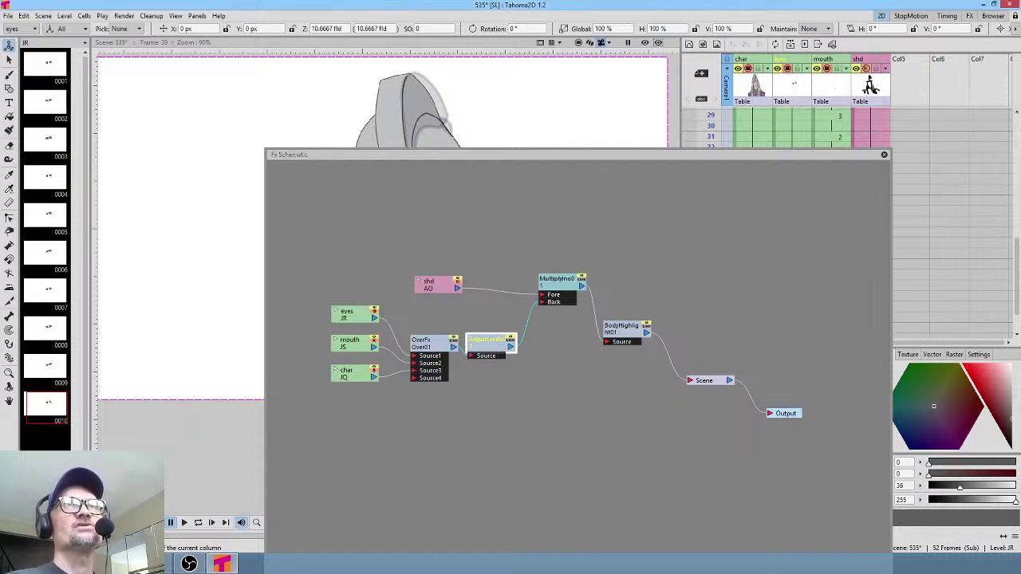
left_click_drag(563, 289, 567, 317)
left_click_drag(448, 284, 481, 295)
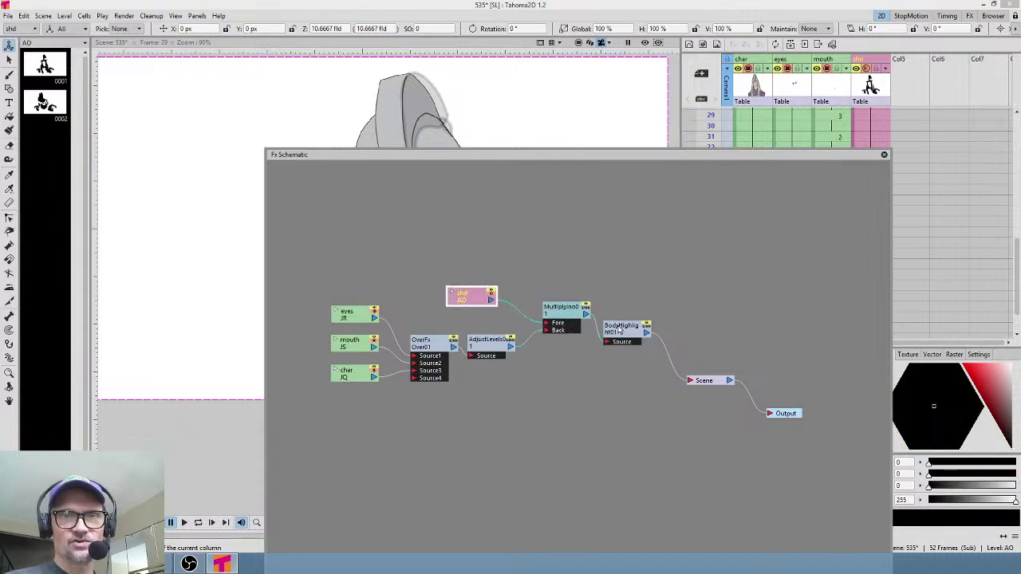
mouse_move(621, 329)
left_mouse_down()
mouse_move(637, 305)
mouse_move(633, 335)
left_mouse_up()
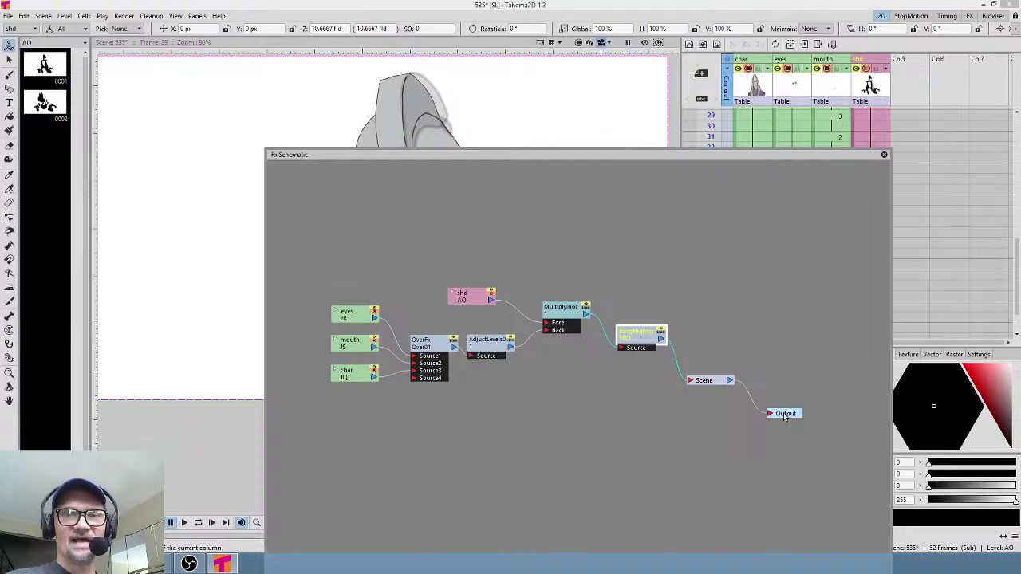
left_click_drag(786, 415, 728, 366)
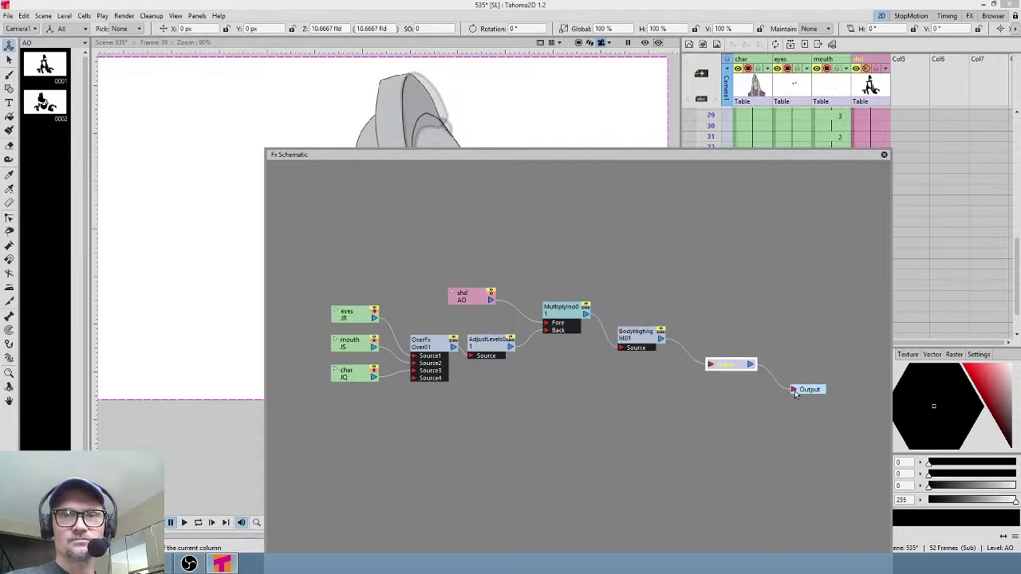
left_click_drag(793, 390, 792, 375)
left_click(884, 154)
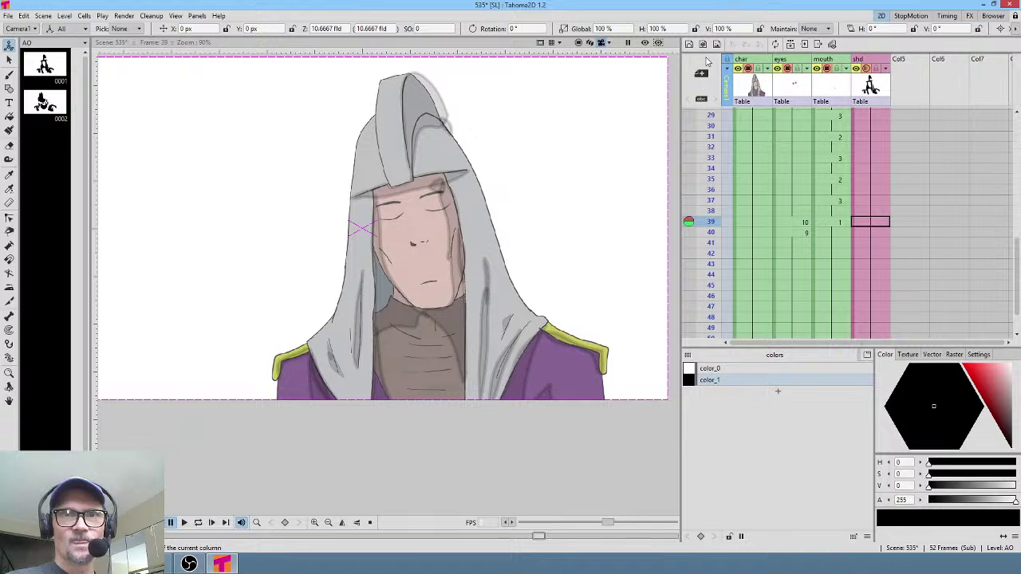
- Turn on the preview and check the eyes at frames 39, 36, 40 and 33 of the nested sub-scene
left_click(644, 43)
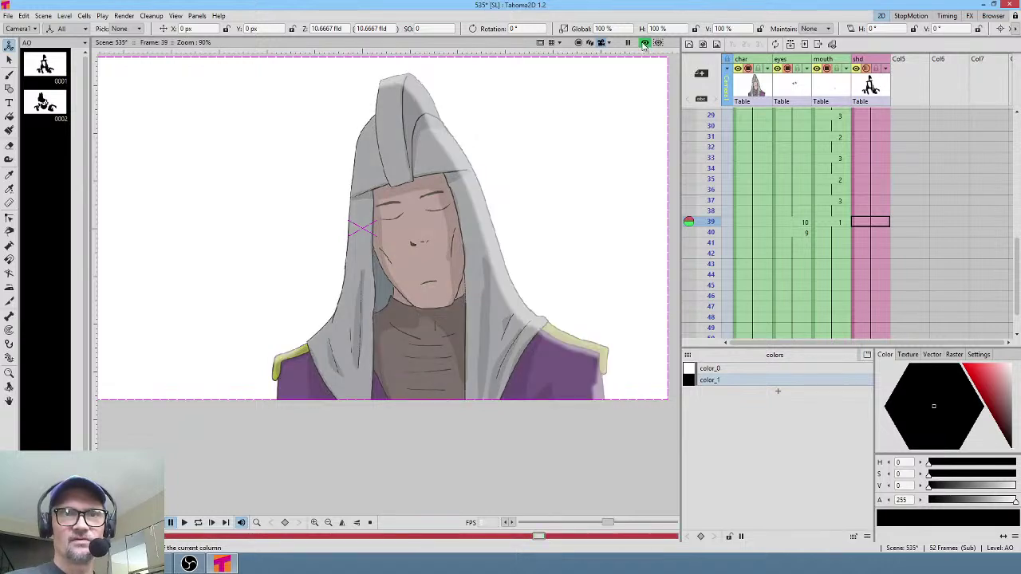
left_click(799, 196)
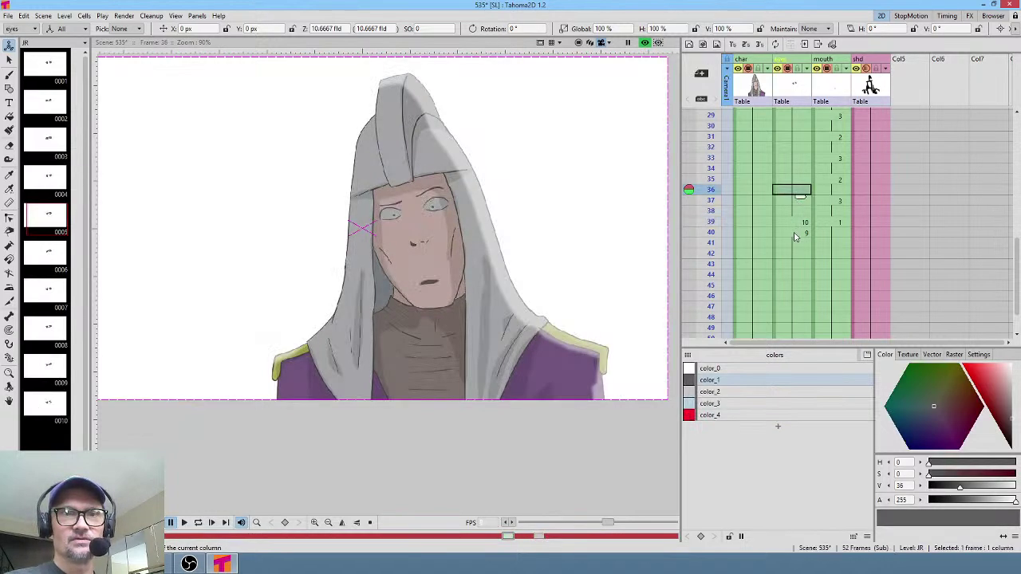
left_click(797, 233)
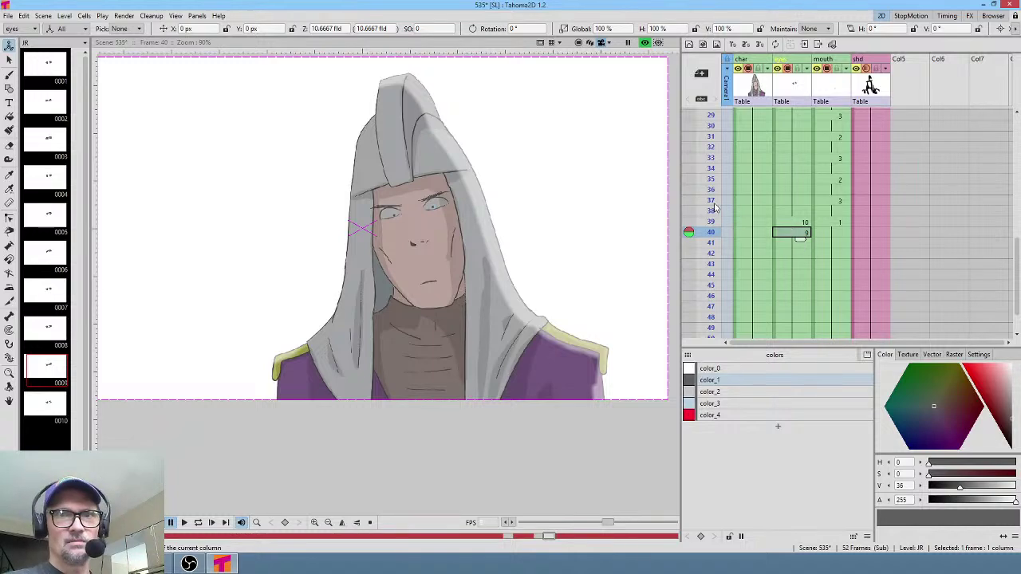
mouse_move(710, 199)
left_mouse_down()
mouse_move(707, 230)
mouse_move(710, 210)
left_mouse_up()
left_click(778, 179)
left_click(789, 158)
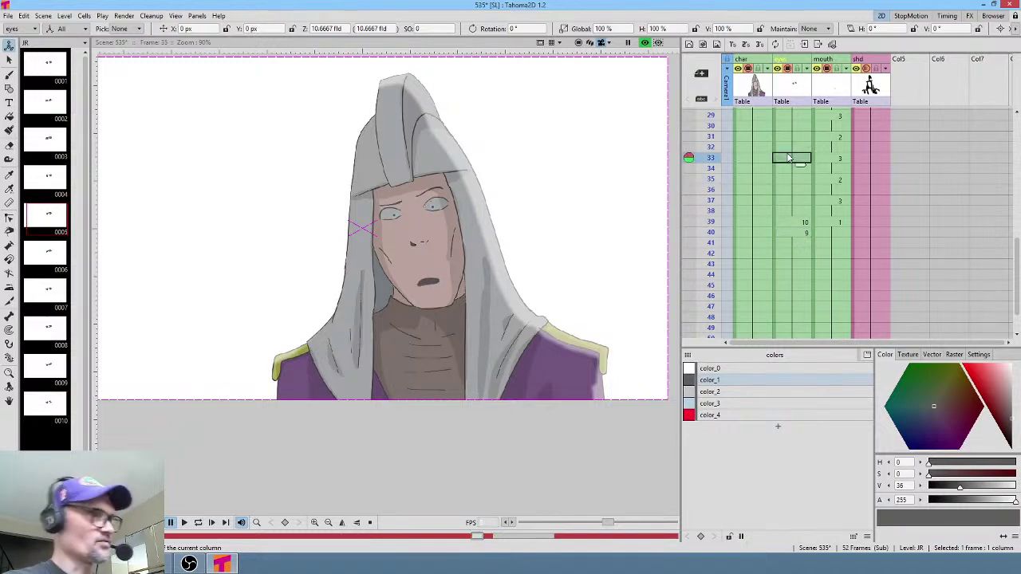
- Return through the parent sub-scene to the main scene and save scene 535
key("ctrl+shift+e")
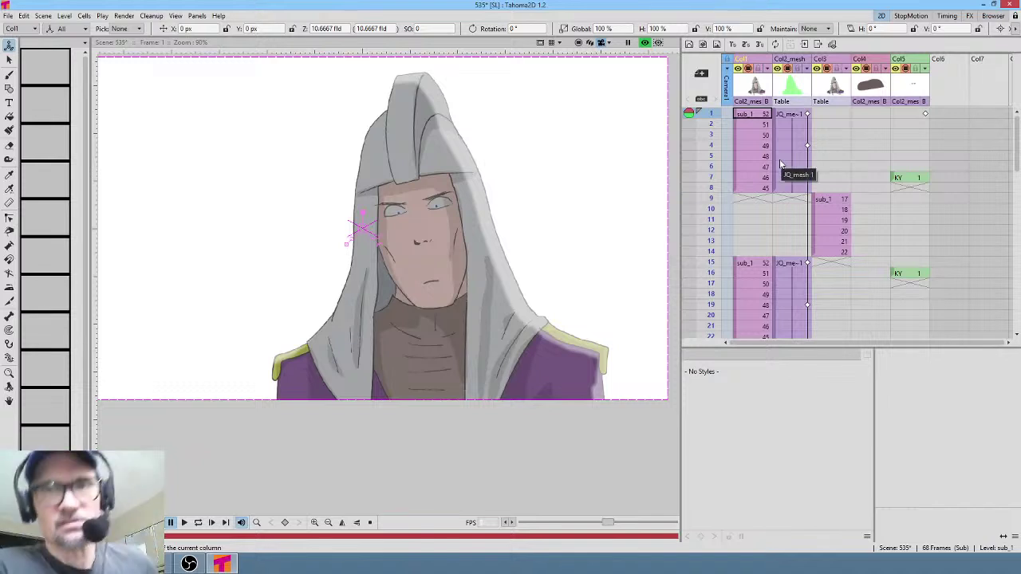
left_click(755, 91)
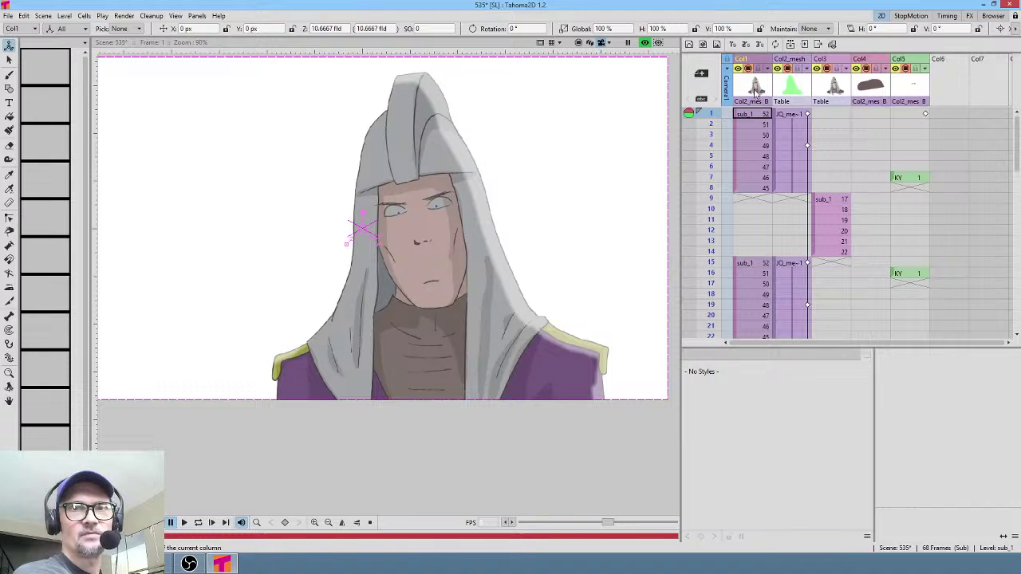
key("shift+s")
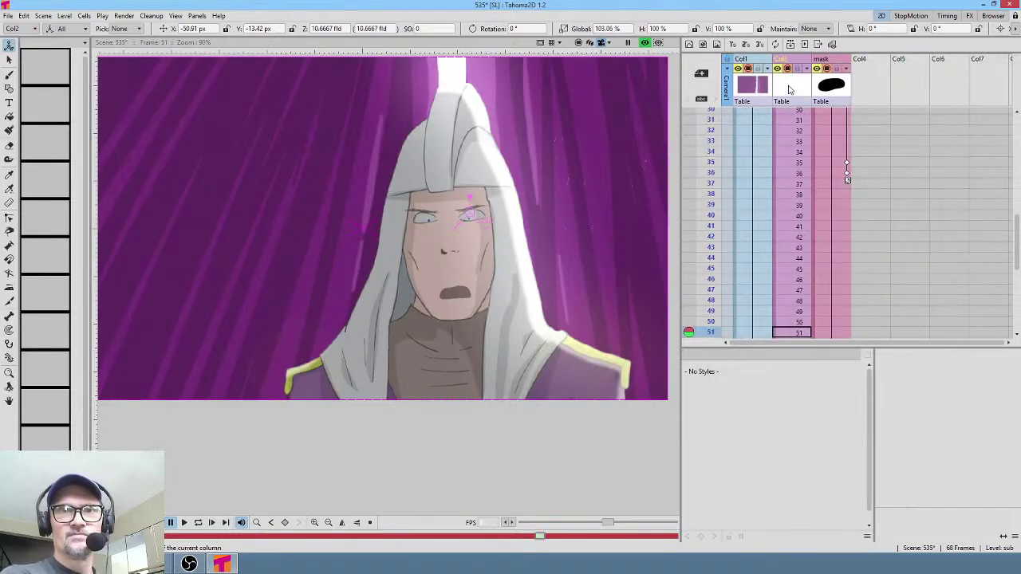
left_click(790, 89)
scroll(803, 130, "up", 10)
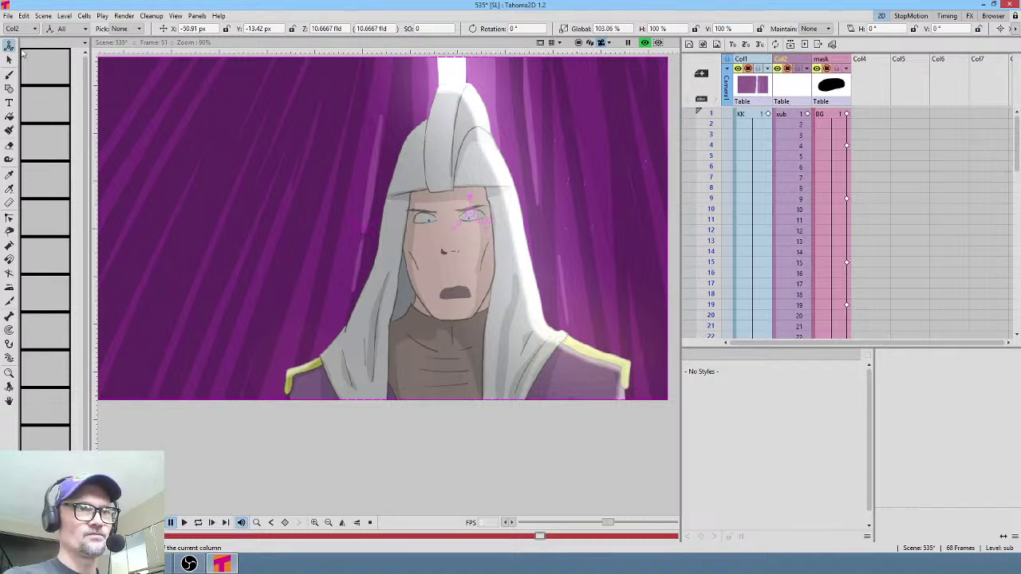
left_click(8, 16)
left_click(26, 53)
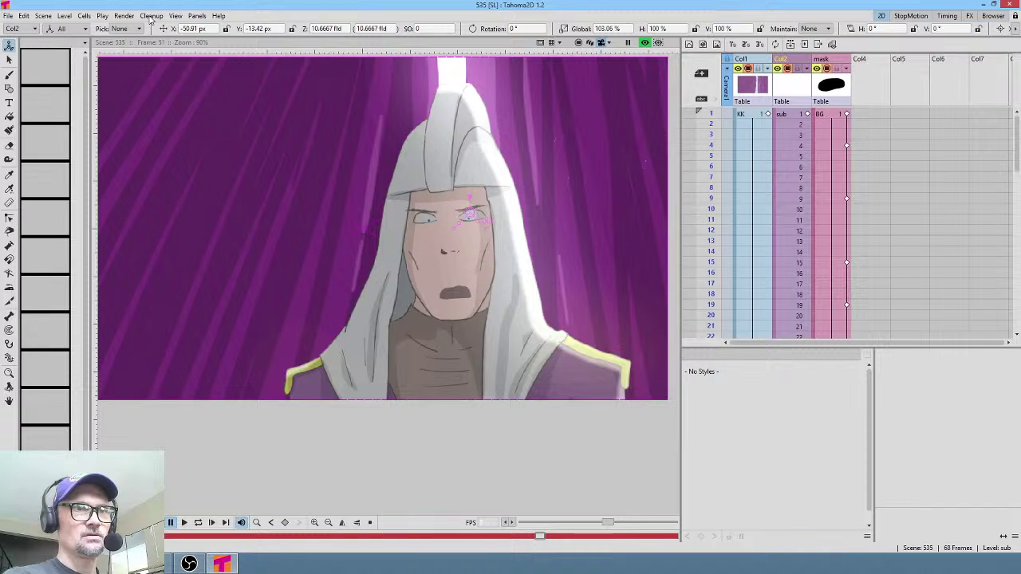
- Set the output folder to +scenes\535\render in the output settings, then save and render the scene
left_click(125, 16)
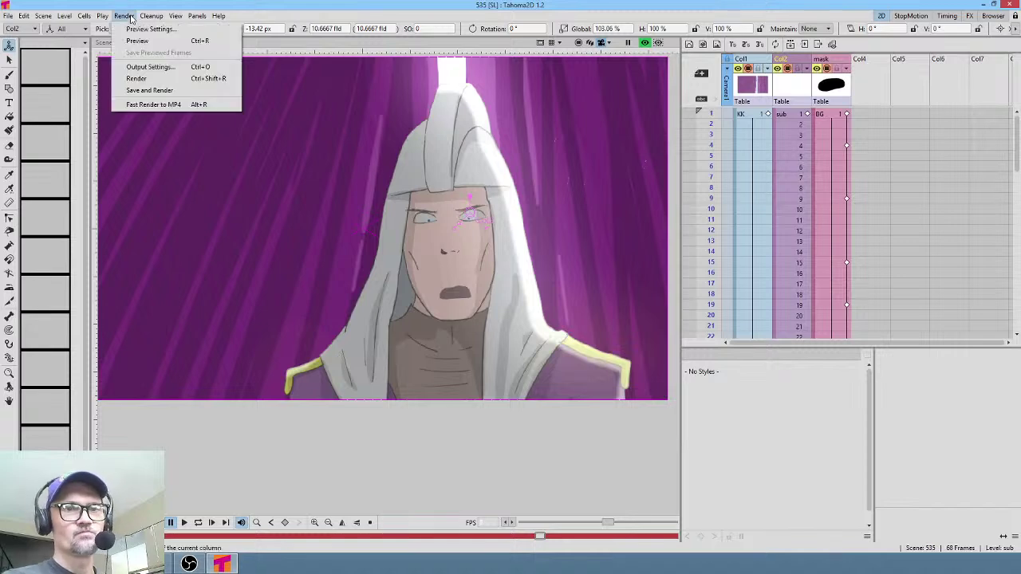
left_click(151, 67)
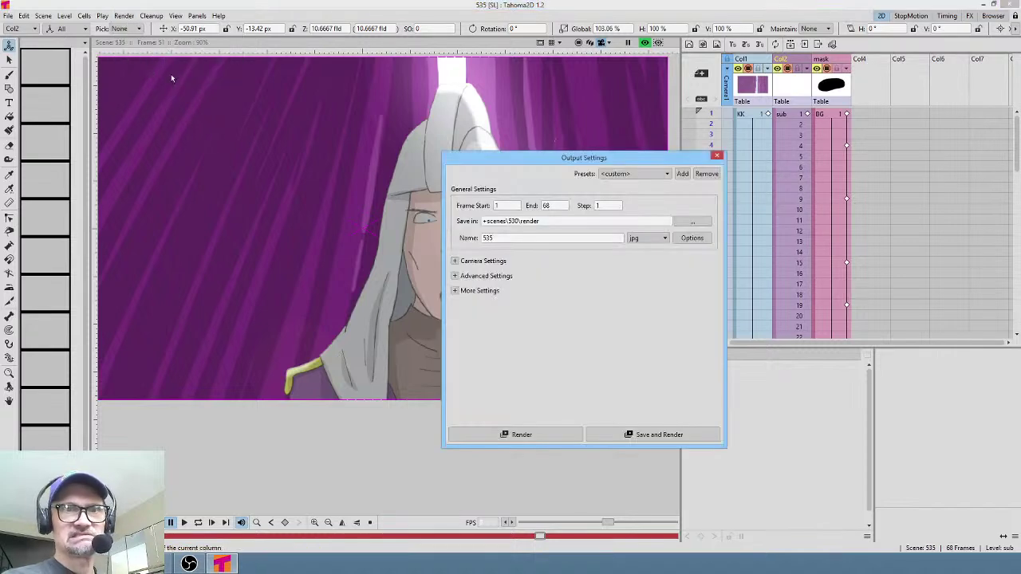
triple_click(519, 222)
left_click(517, 221)
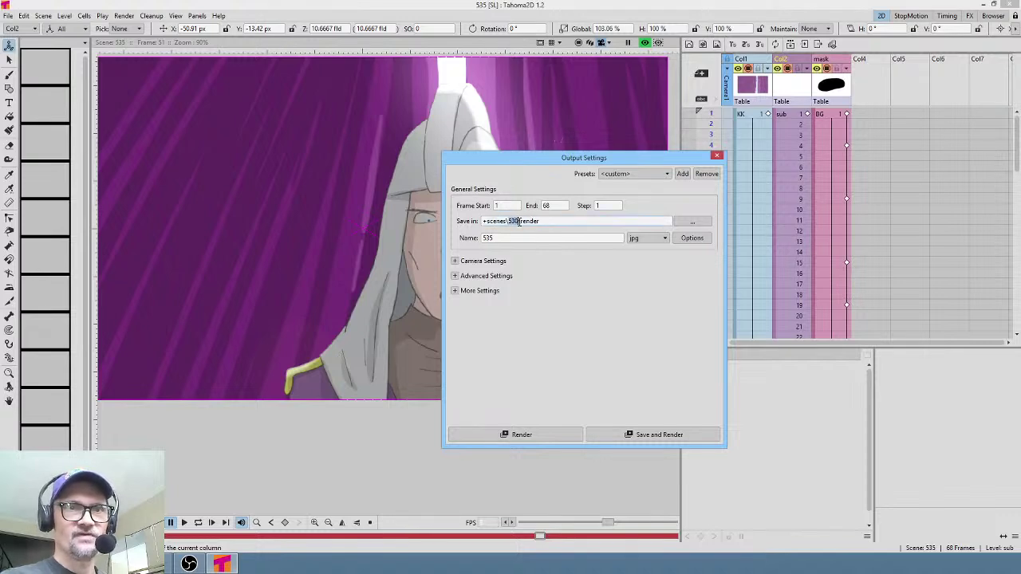
key("BackSpace")
type("5")
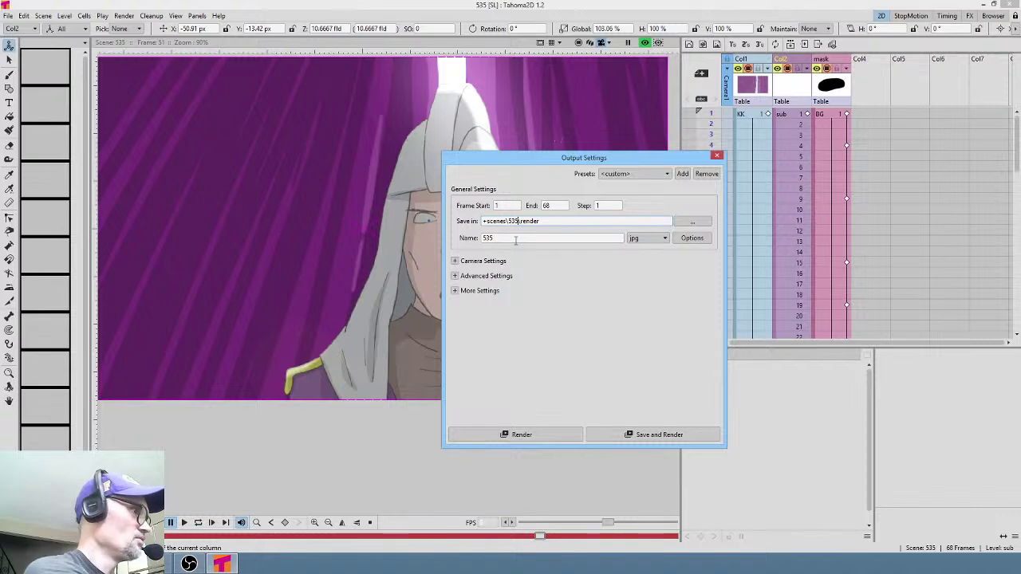
left_click(638, 435)
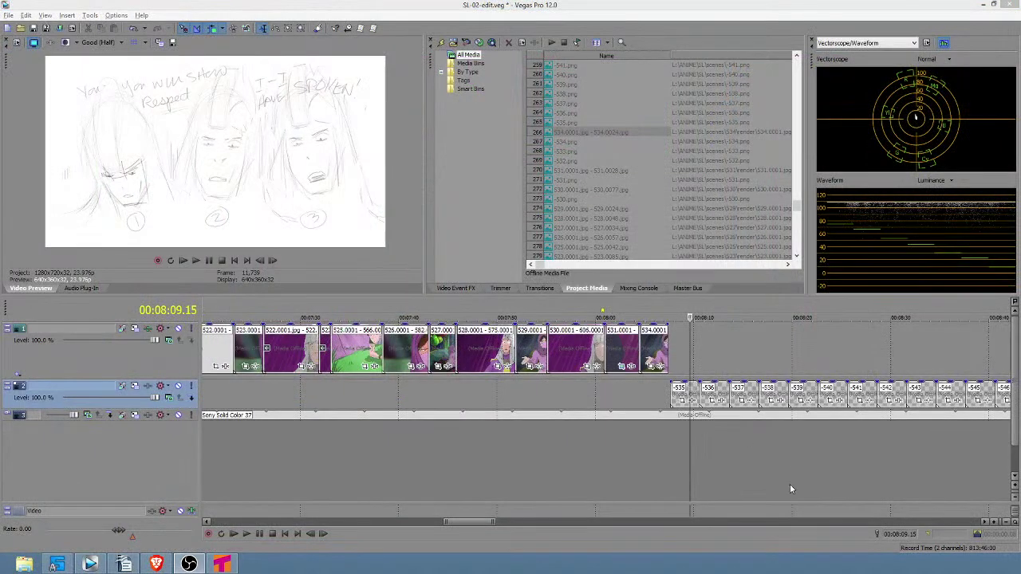
- In Vegas Pro, shift the placeholder clips from -535 onward to 00:08:12.07 and delete the -535 placeholder
left_click(669, 432)
scroll(669, 431, "up", 5)
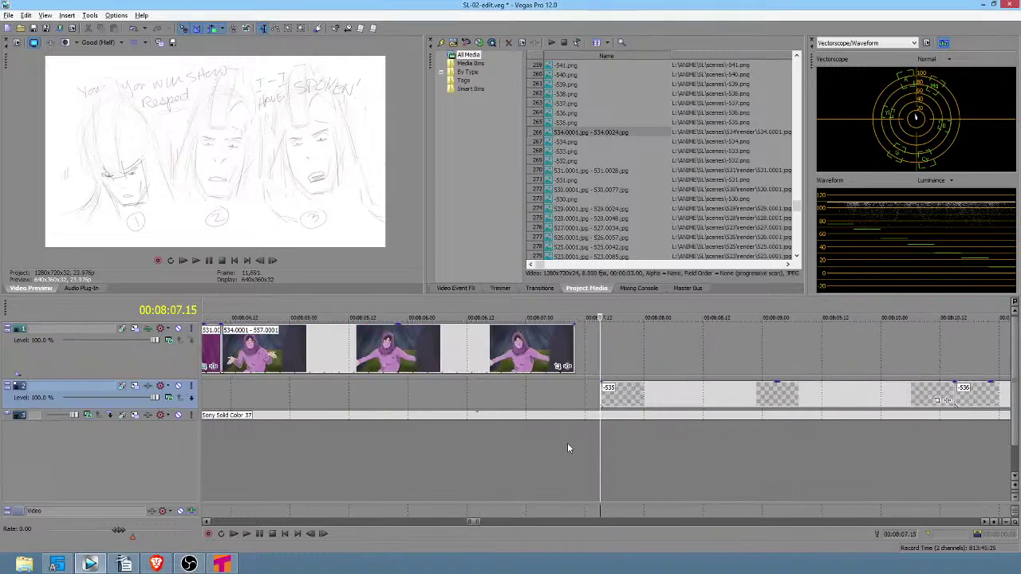
scroll(659, 419, "down", 2)
left_click_drag(657, 396, 838, 401)
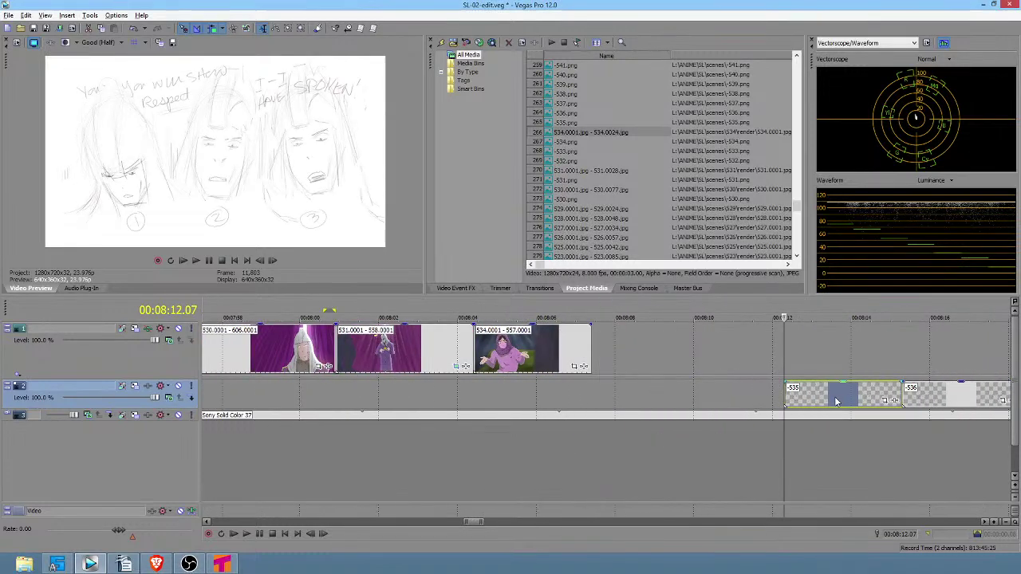
key("Delete")
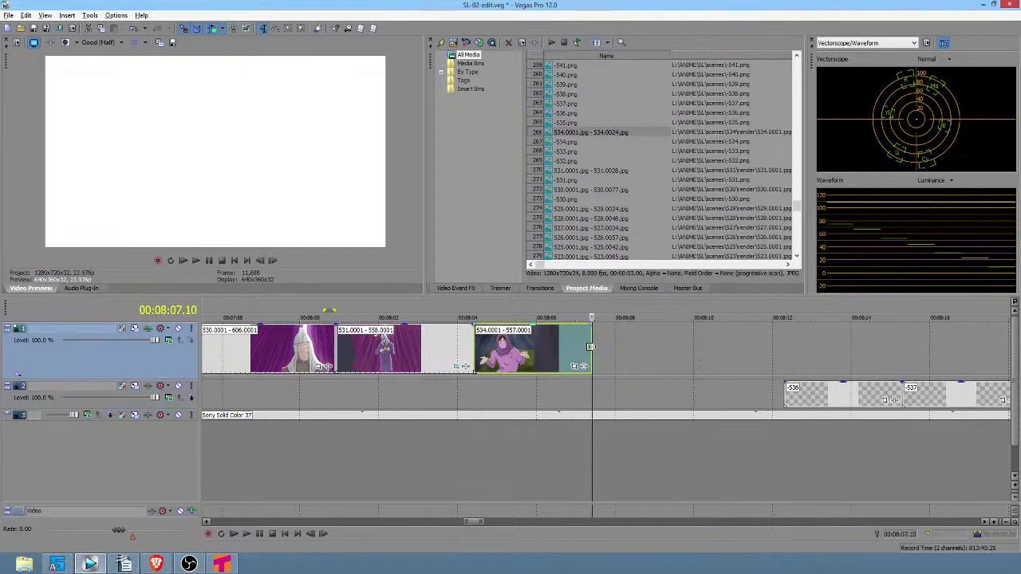
- Import the 535.0001–535.0068 image sequence at 8 fps and place it directly after the 534 clip at 00:08:07.10
left_click(589, 349)
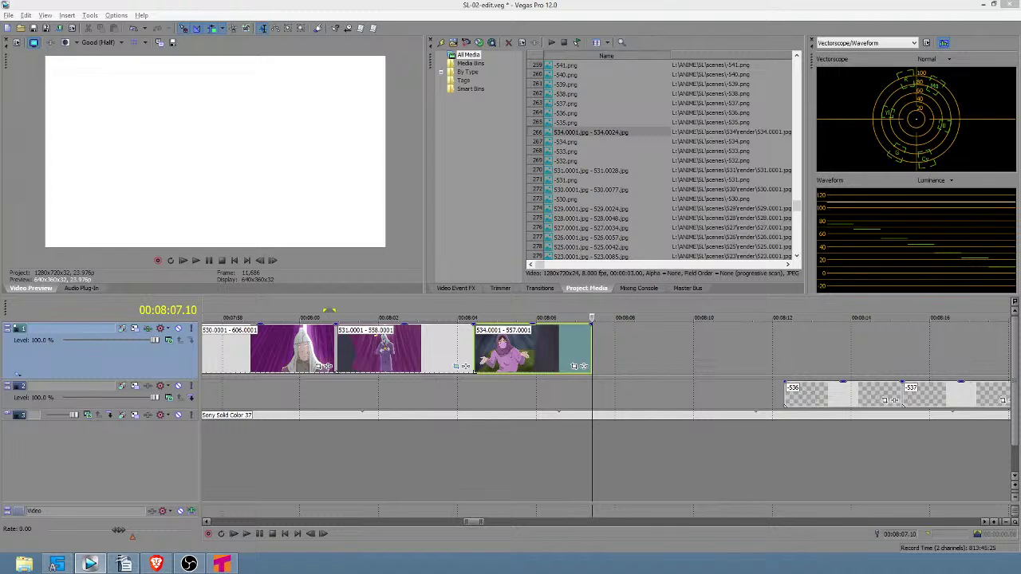
key("alt+Return")
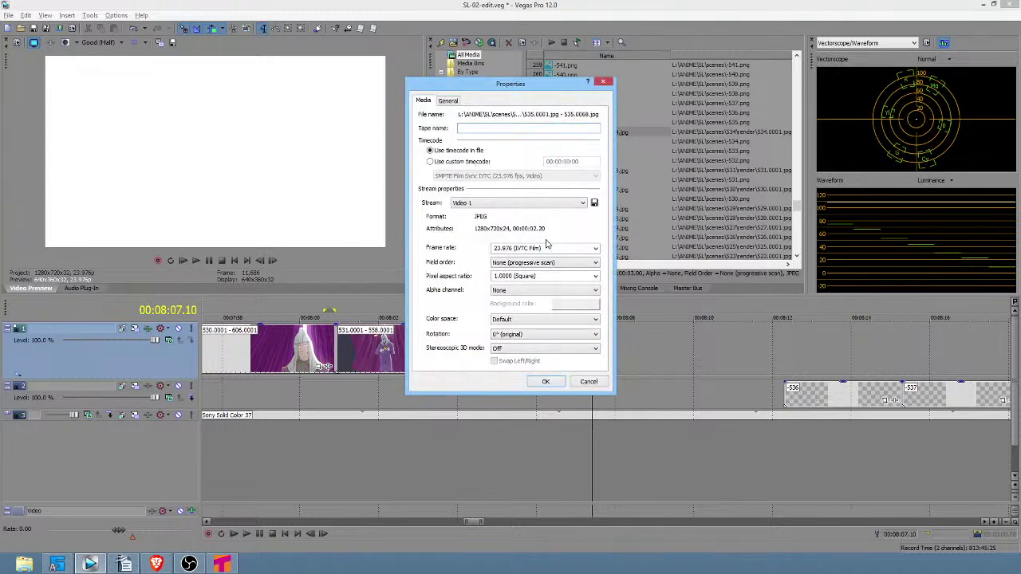
left_click(547, 247)
type("8")
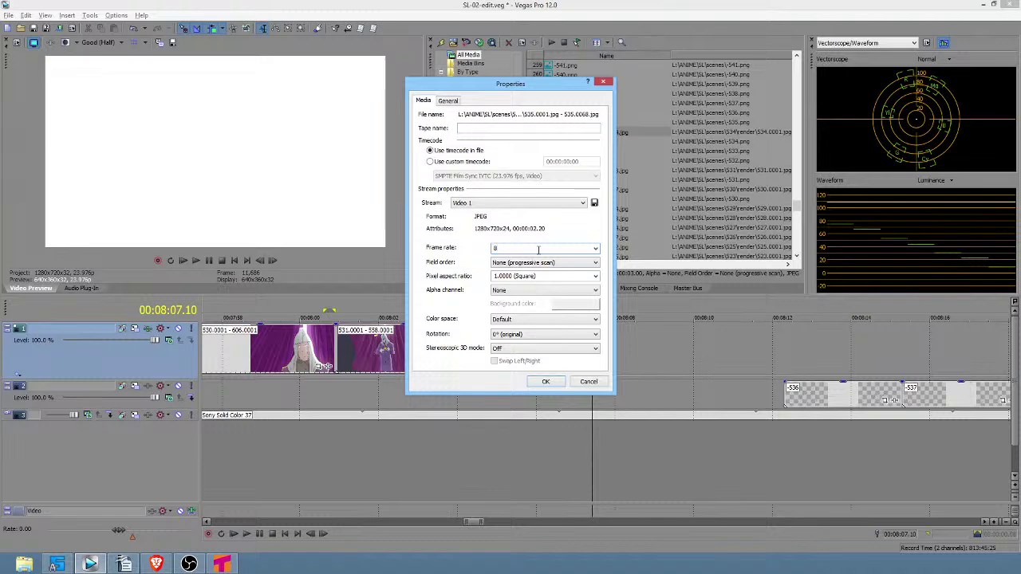
left_click(545, 381)
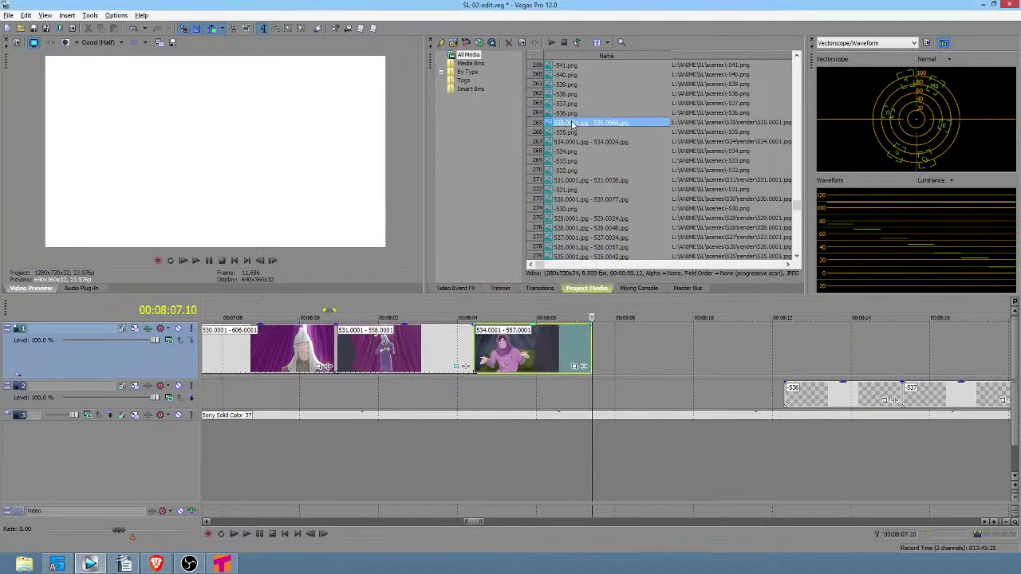
left_click_drag(571, 124, 612, 355)
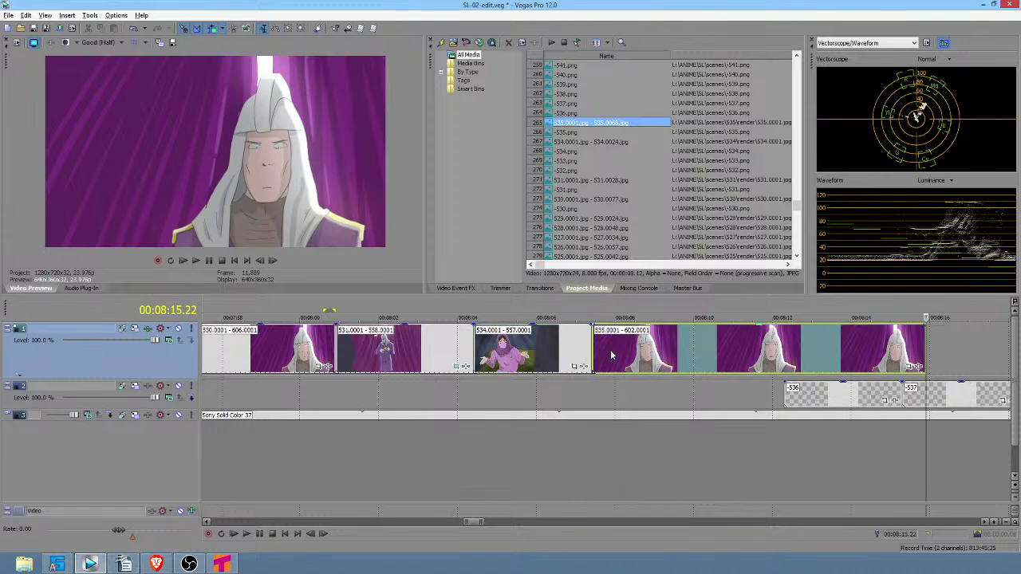
- Disable resampling for the 535 clip in its event properties
right_click(612, 355)
left_click(646, 335)
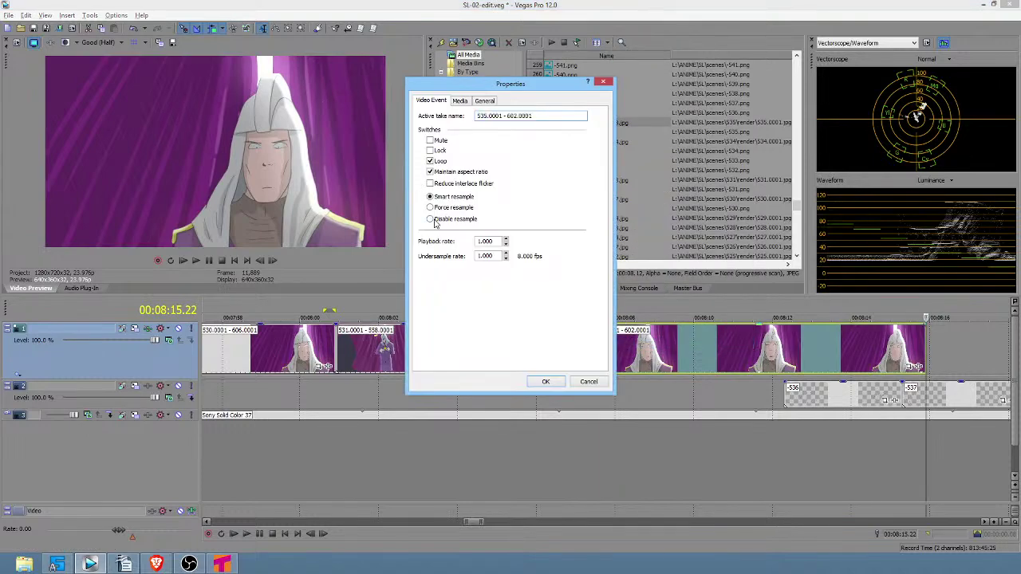
left_click(430, 219)
left_click(546, 381)
- Shift the placeholder clips from -536 onward so they start at the end of the 535 clip, at 00:08:15.22
left_click(859, 408)
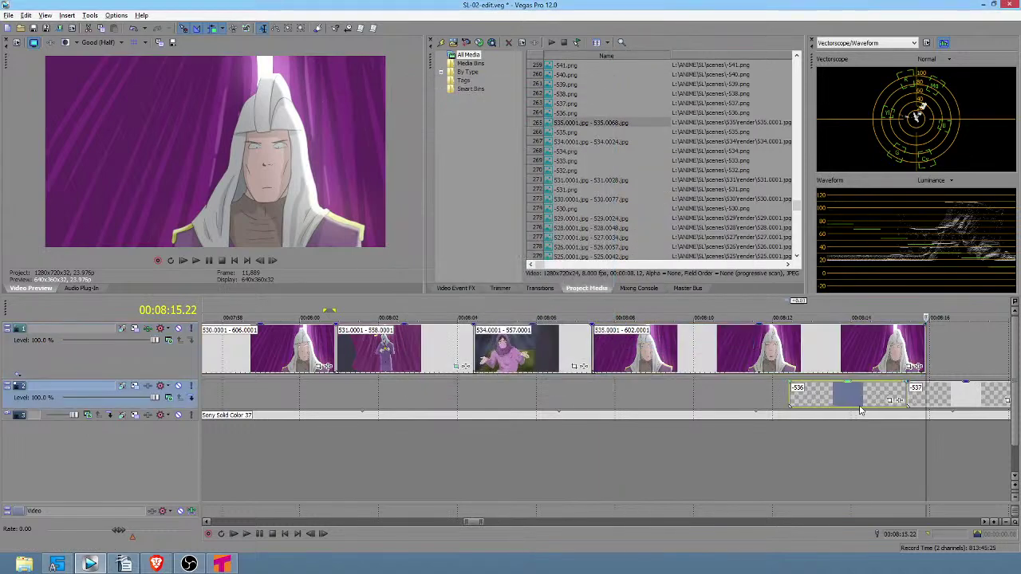
mouse_move(861, 410)
left_mouse_down()
mouse_move(1008, 399)
mouse_move(936, 399)
left_mouse_up()
left_click(897, 351)
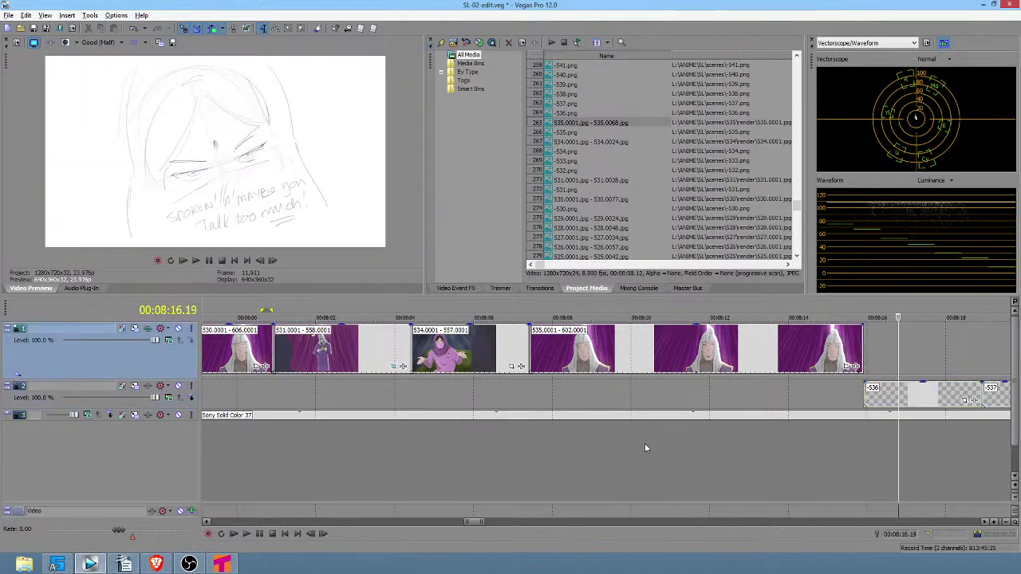
- Examine the finished shots and the remaining placeholders at points between about 00:07:40 and 00:08:17
scroll(766, 439, "down", 4)
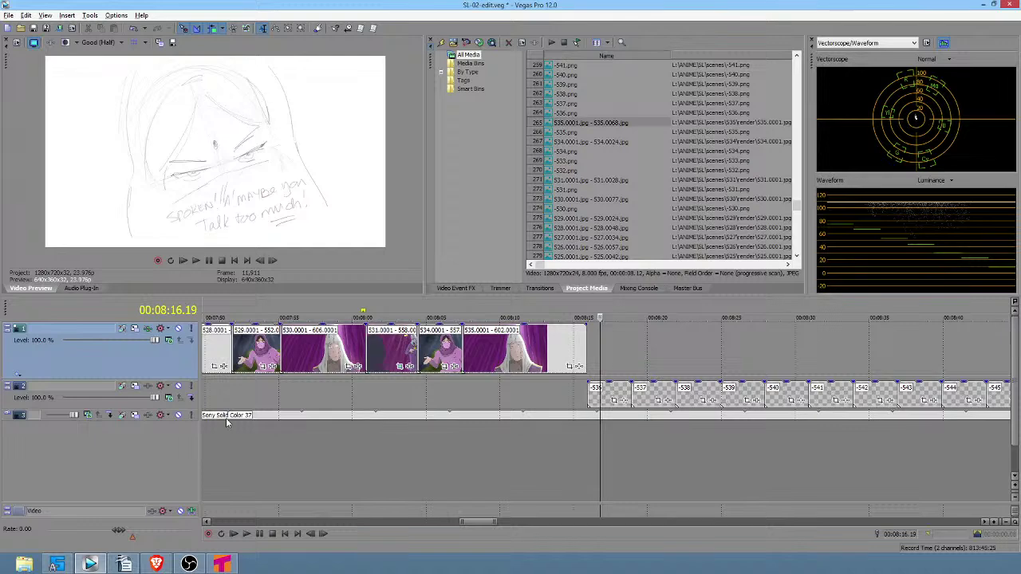
scroll(449, 455, "down", 2)
left_click_drag(357, 430, 333, 417)
left_click(597, 443)
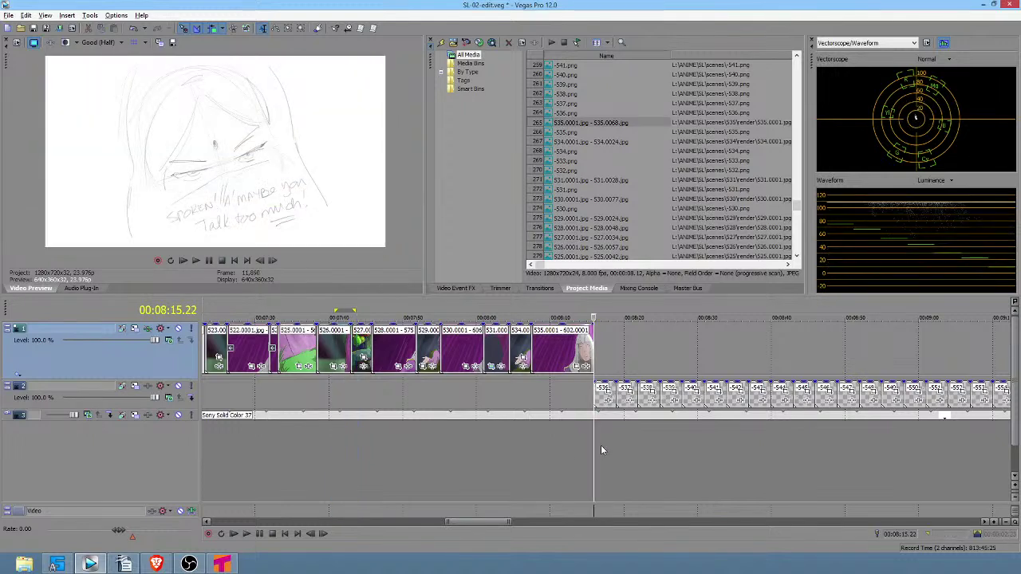
left_click(601, 445)
left_click(333, 440)
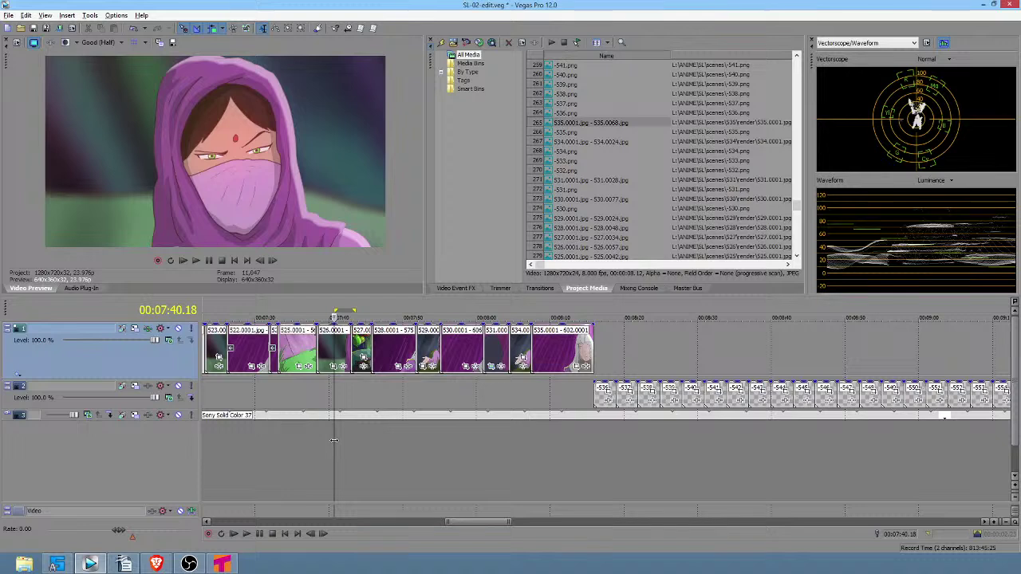
left_click(603, 437)
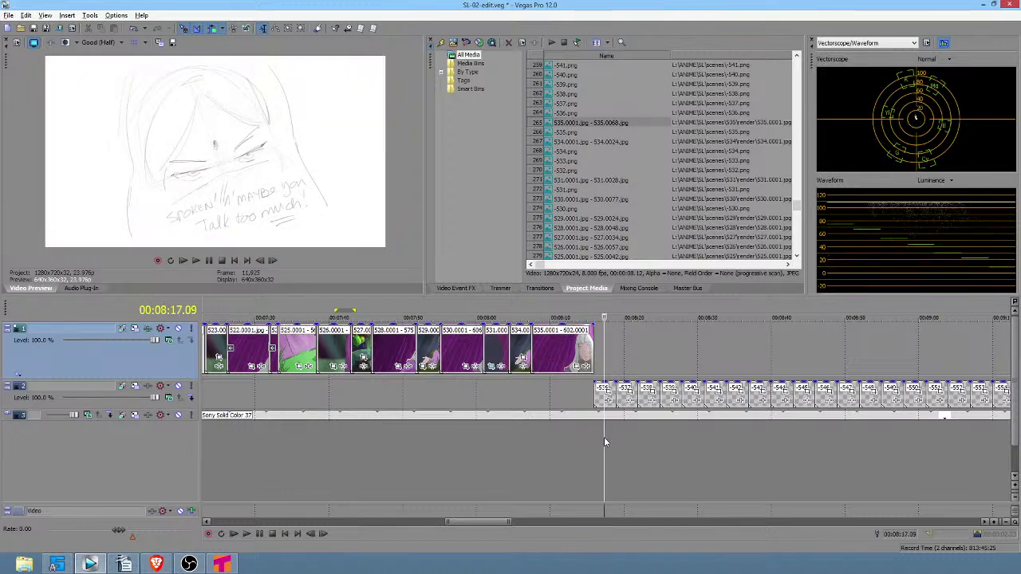
left_click(357, 445)
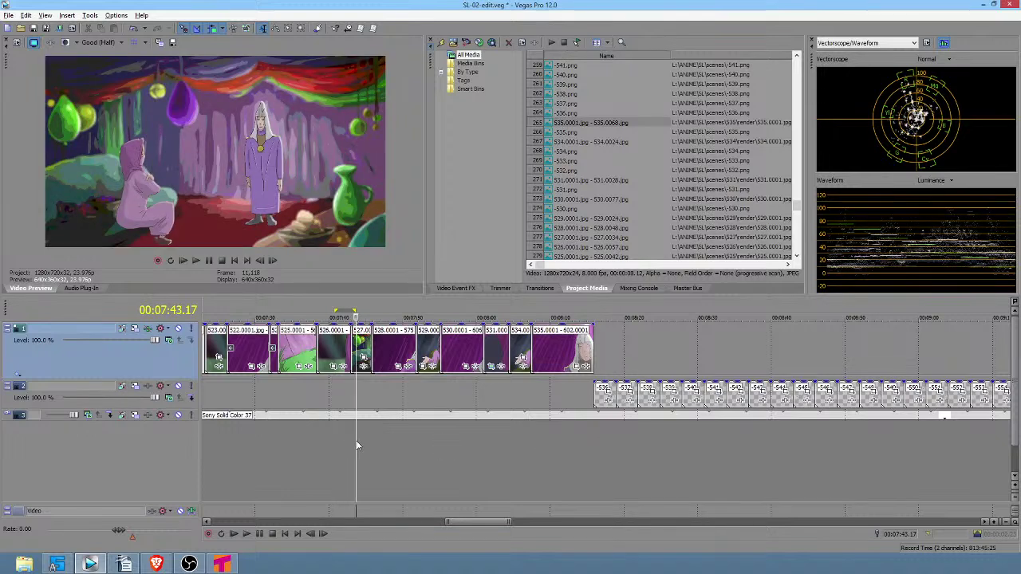
left_click(605, 433)
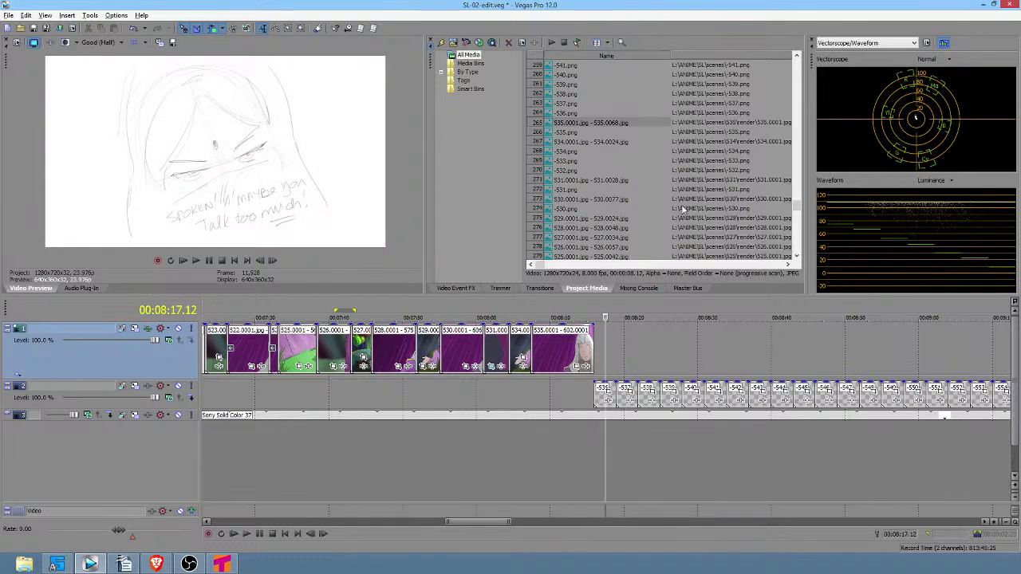
- Play the edit from 00:08:02.02 through the 535 clip and check individual moments of that shot
left_click(491, 446)
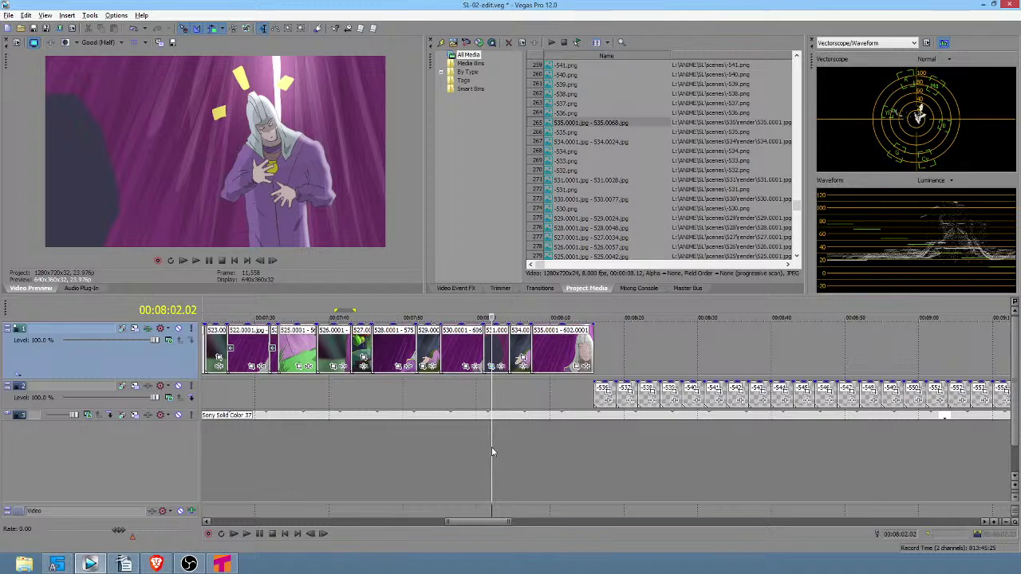
key("space")
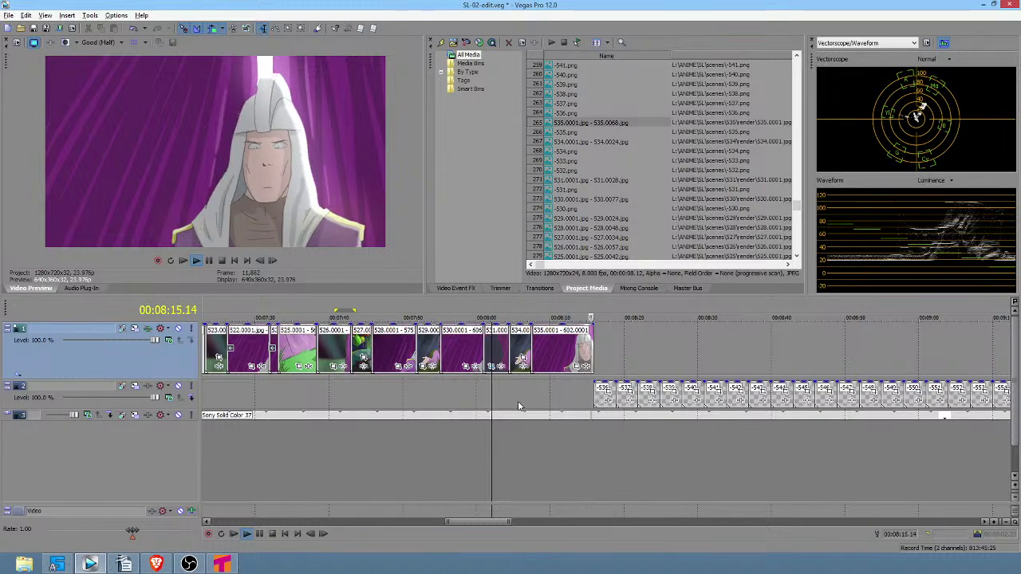
key("space")
left_click(540, 383)
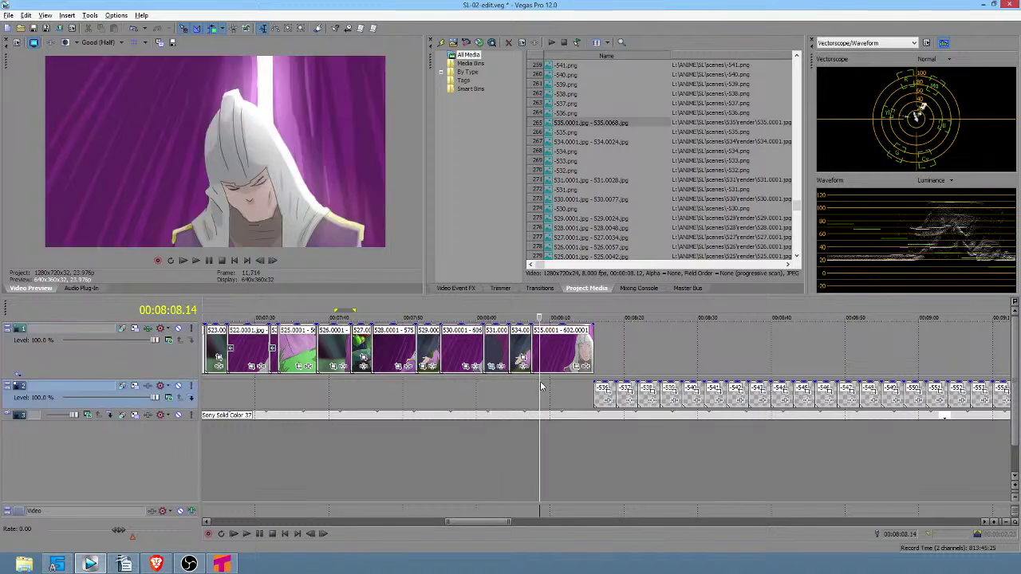
left_click(556, 383)
left_click(568, 385)
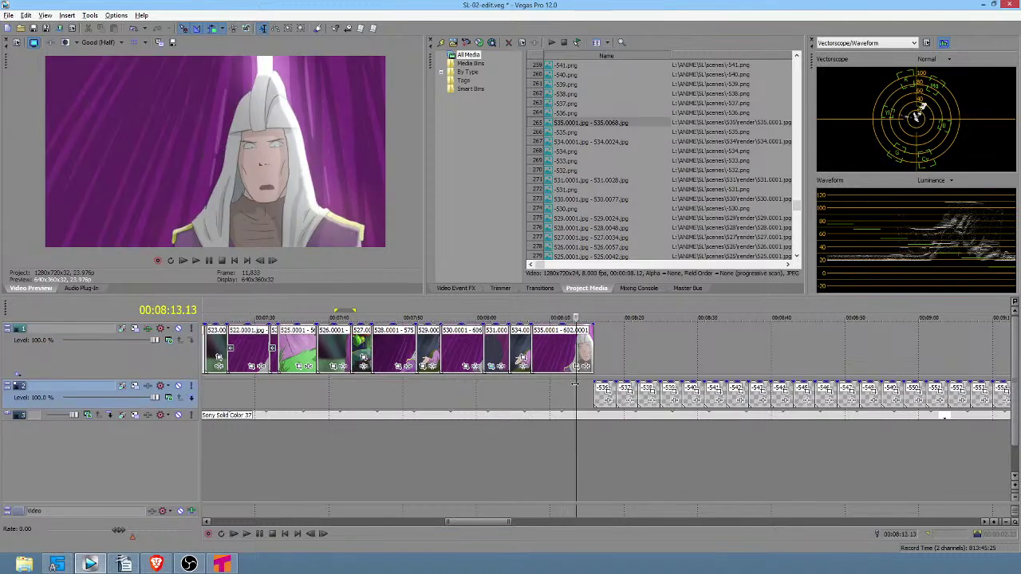
left_click(572, 386)
left_click_drag(572, 386, 573, 386)
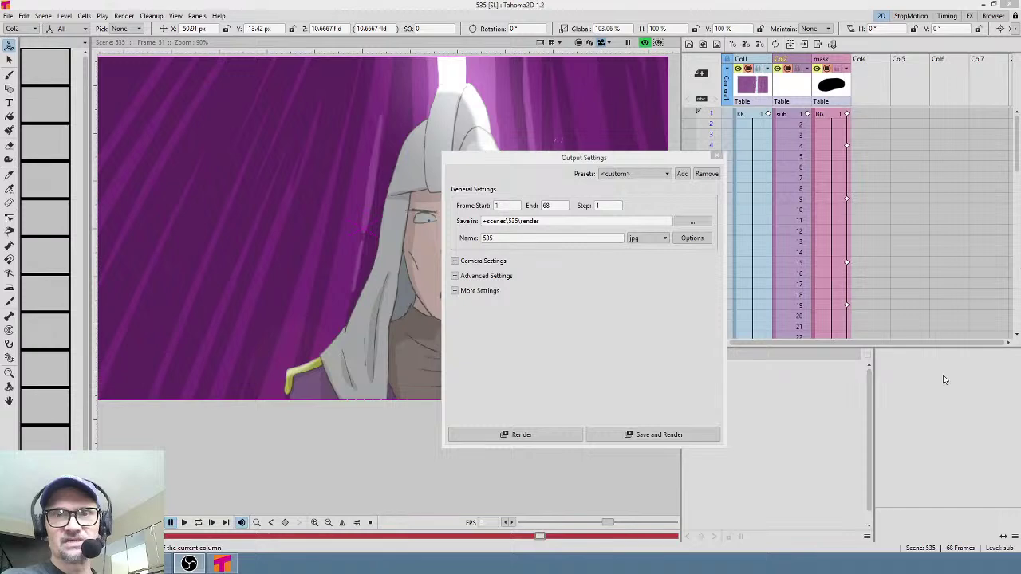
- In Tahoma2D, close the output settings and enter the nested character sub-scene to bring up its Fx Schematic
left_click(716, 158)
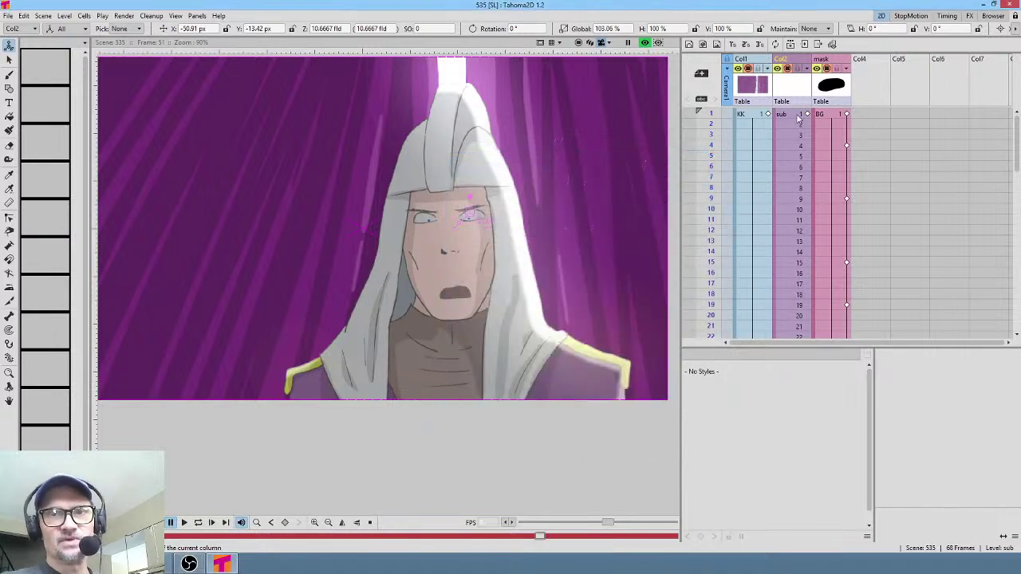
left_click(798, 116)
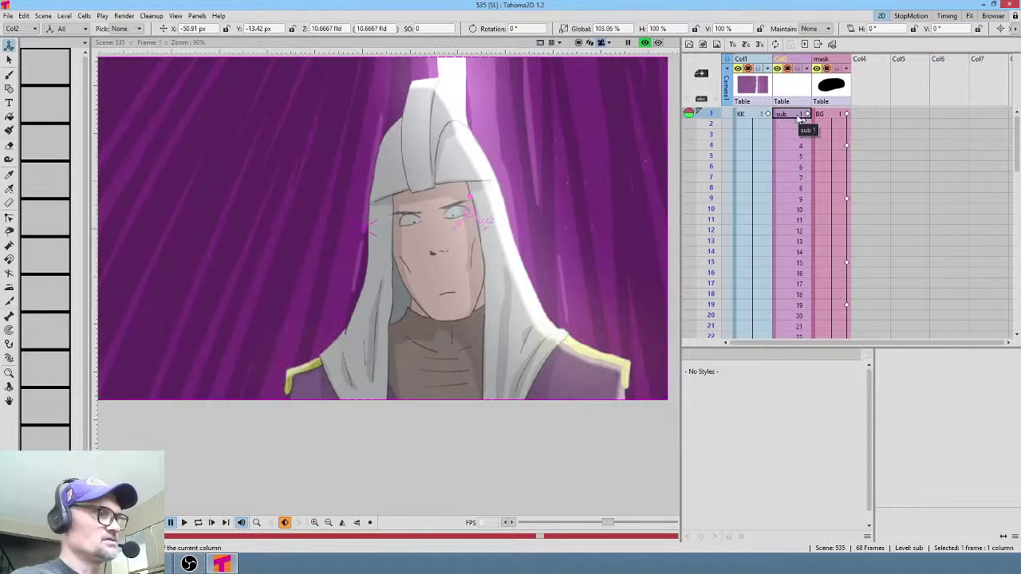
key("ctrl+Down")
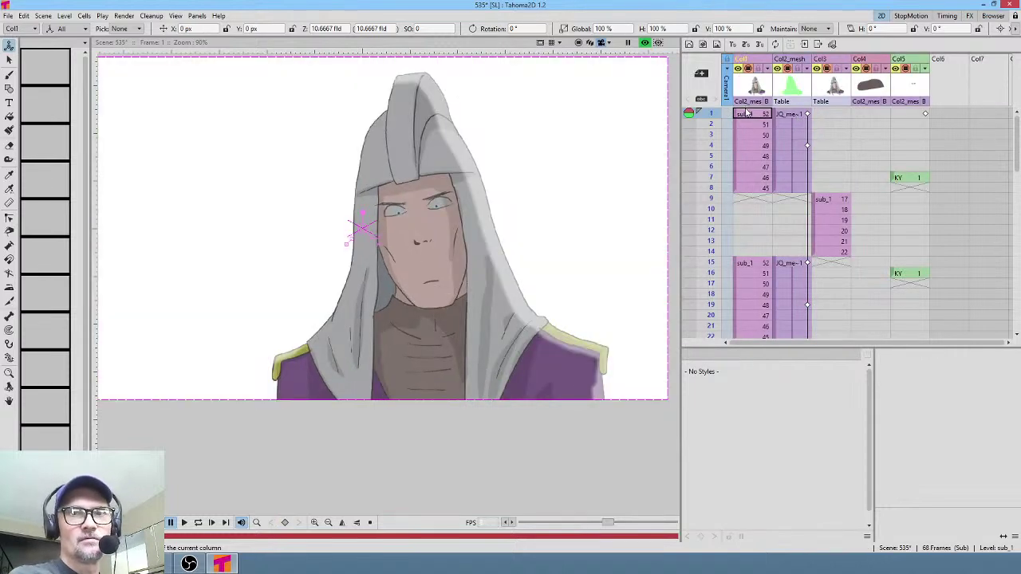
left_click(747, 115)
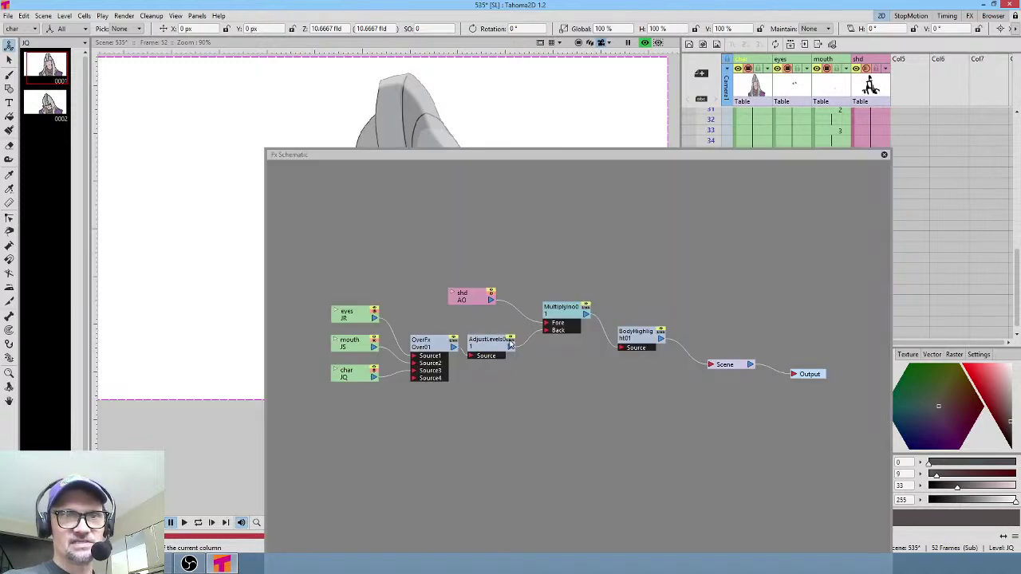
- Move the Fx Schematic clear of the character and toggle the AdjustLevels node off and on to compare its effect
left_click(506, 340)
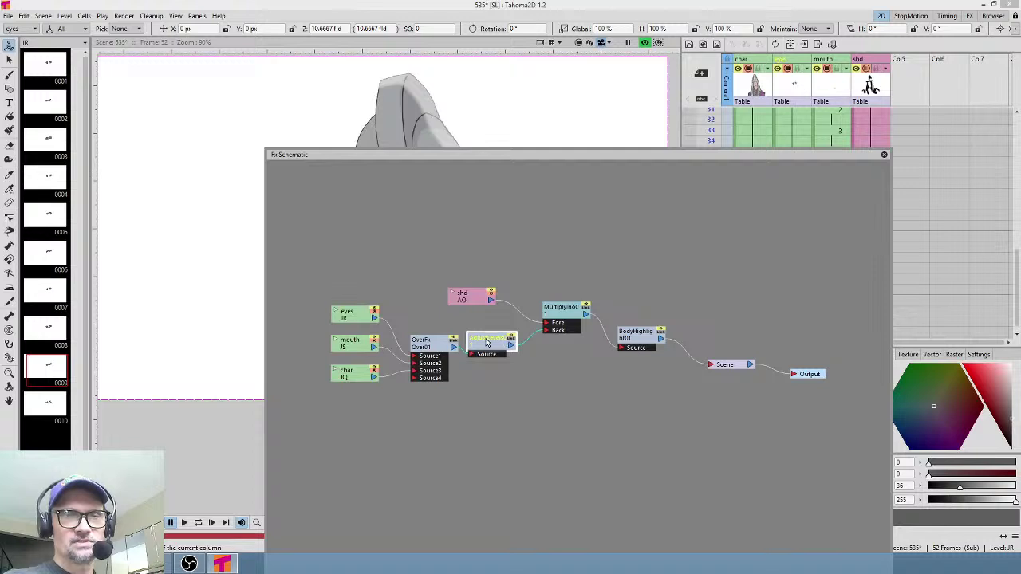
left_click_drag(486, 342, 501, 348)
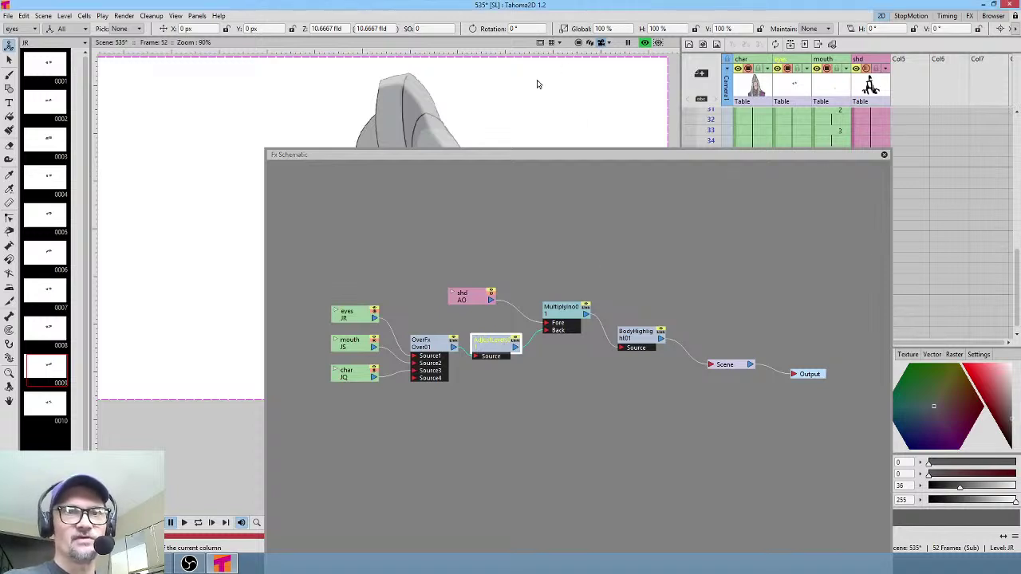
left_click_drag(463, 155, 759, 84)
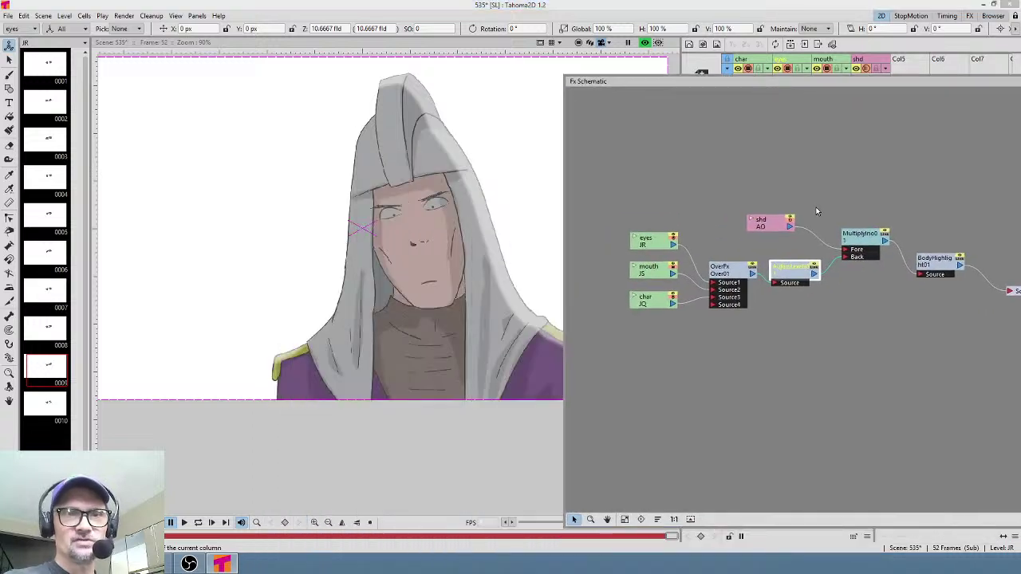
left_click(814, 265)
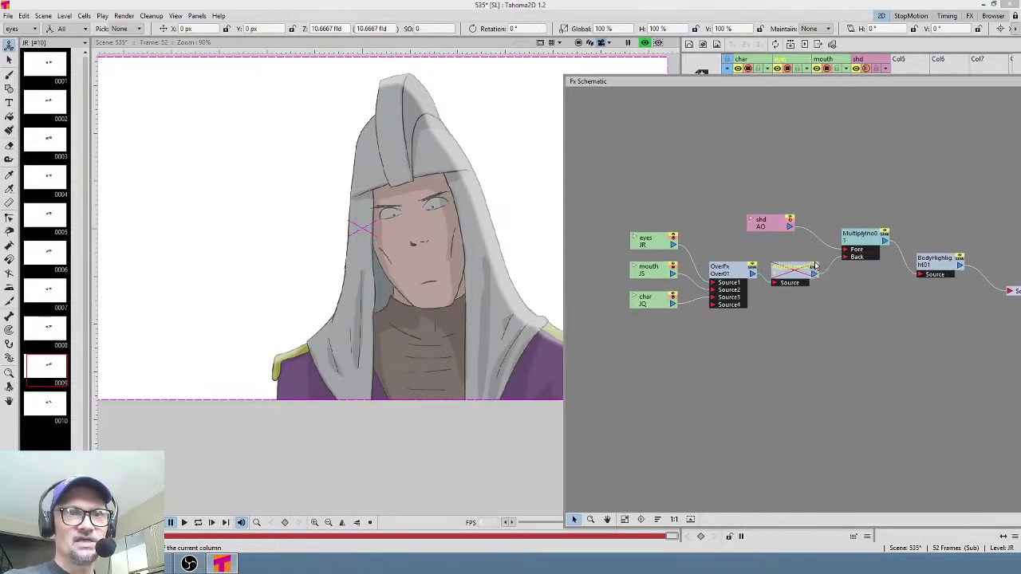
left_click(814, 265)
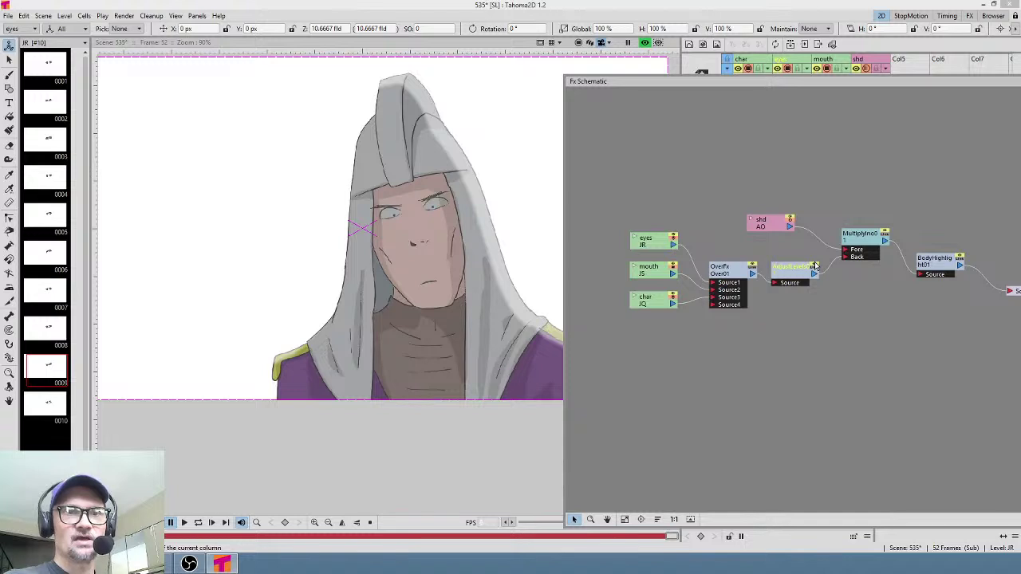
left_click(814, 265)
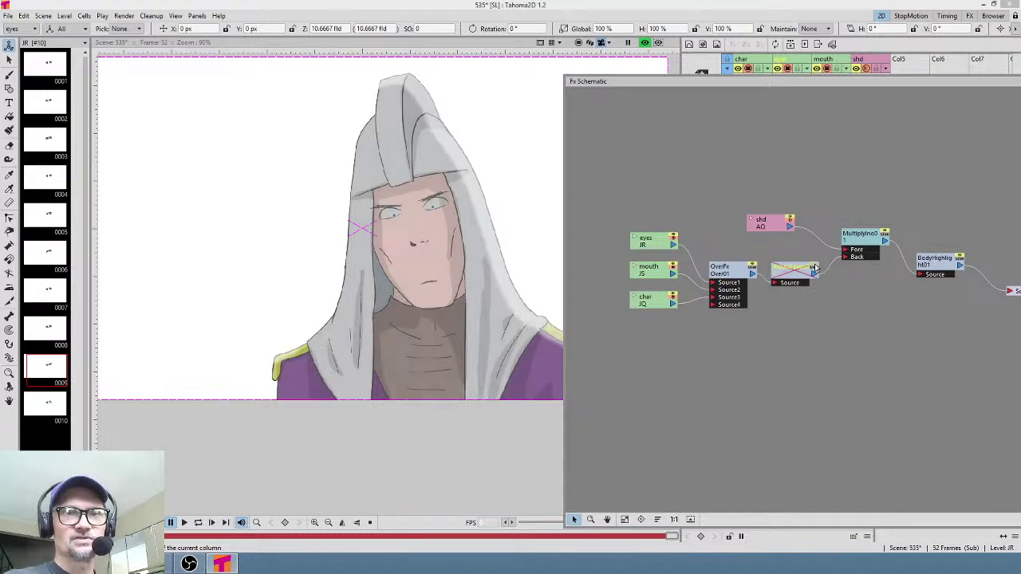
left_click(814, 265)
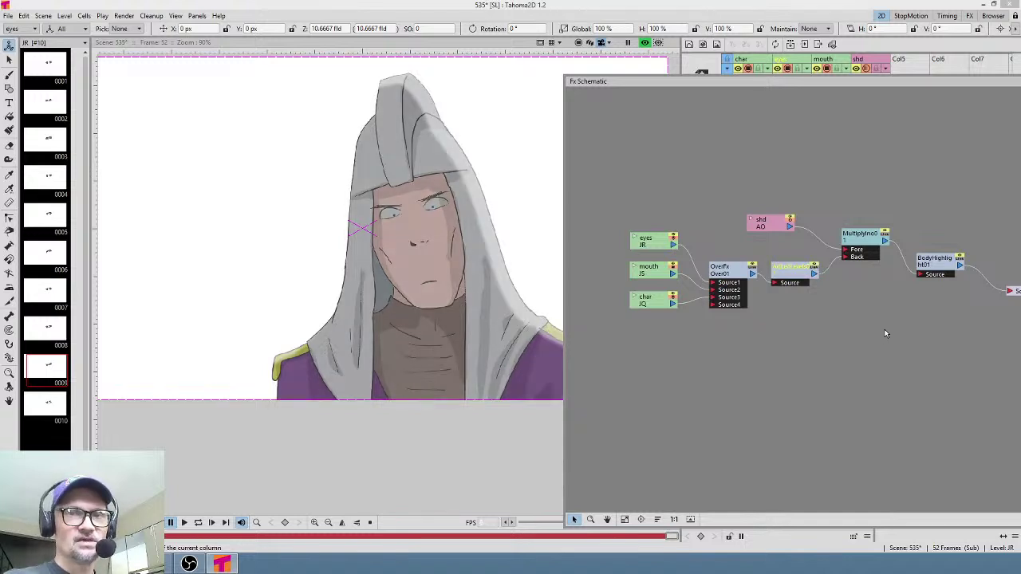
- Check the rest of the Fx node chain to the output, close the Fx Schematic and return to the parent sub-scene
left_click_drag(885, 334, 651, 328)
left_click_drag(874, 83, 523, 143)
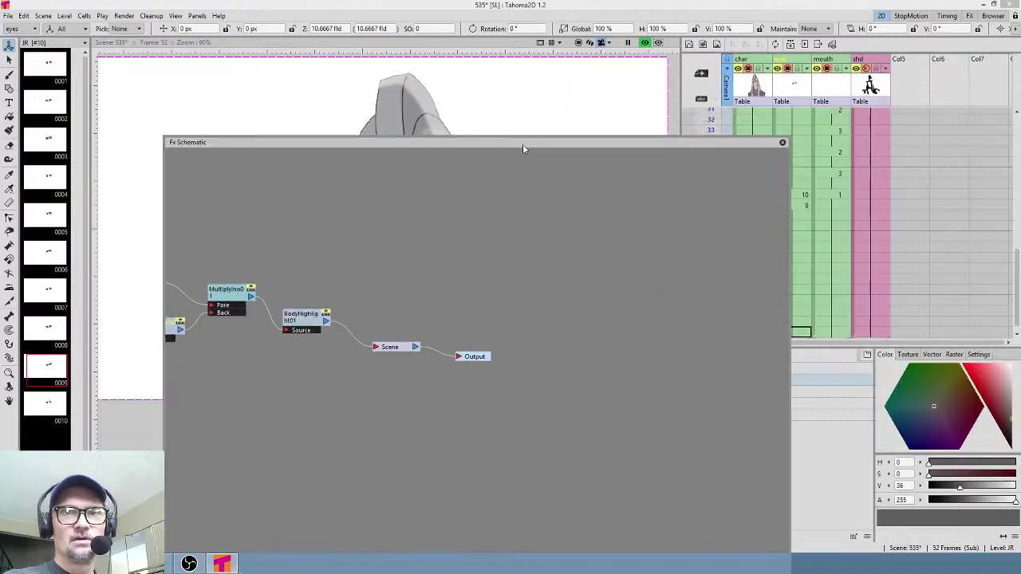
left_click(781, 142)
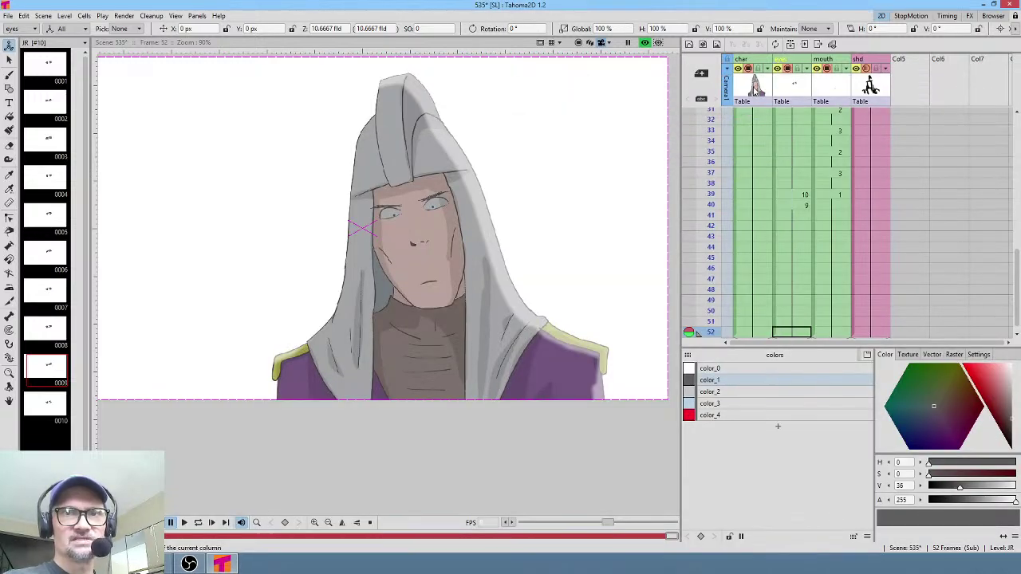
left_click(756, 89)
double_click(755, 90)
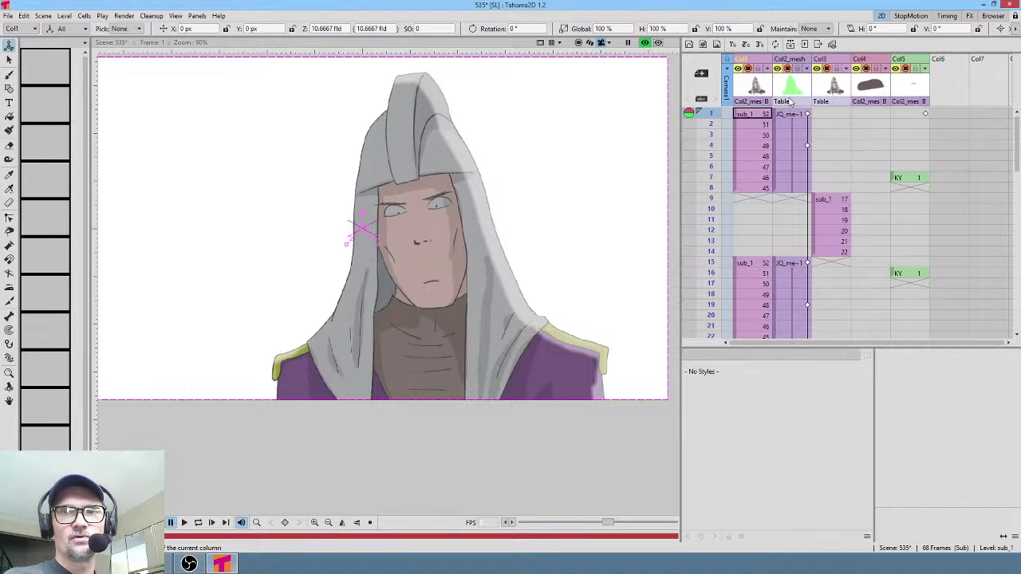
- Select the KY blink drawing at frame 7 and its color_1 style, and activate the RGB Picker
left_click(910, 178)
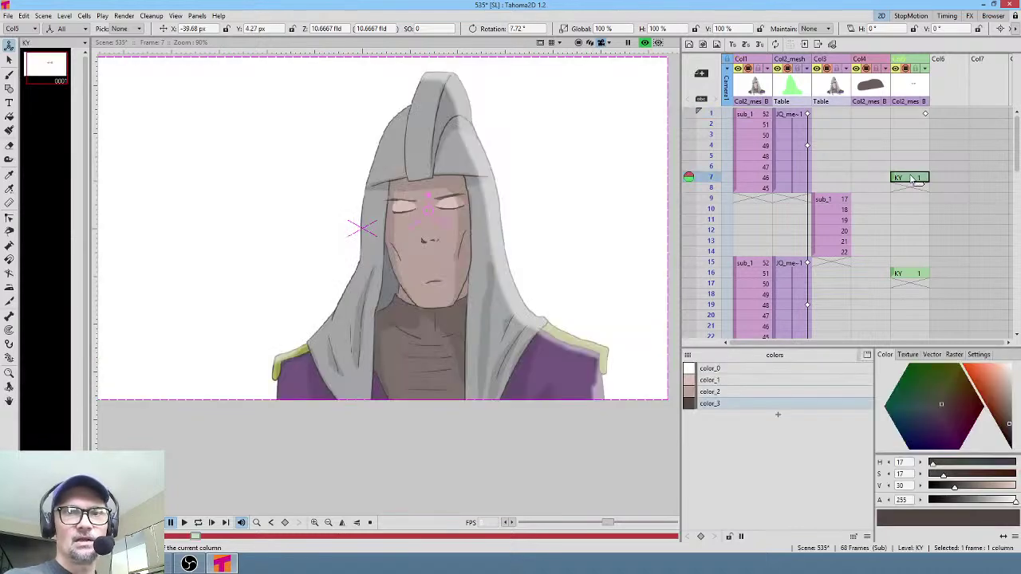
left_click(745, 381)
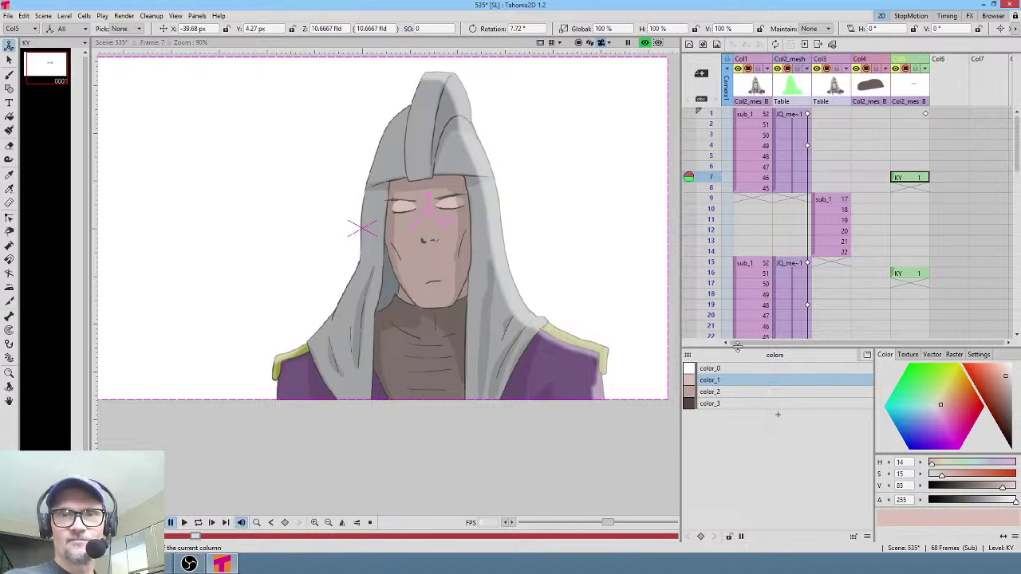
left_click(901, 180)
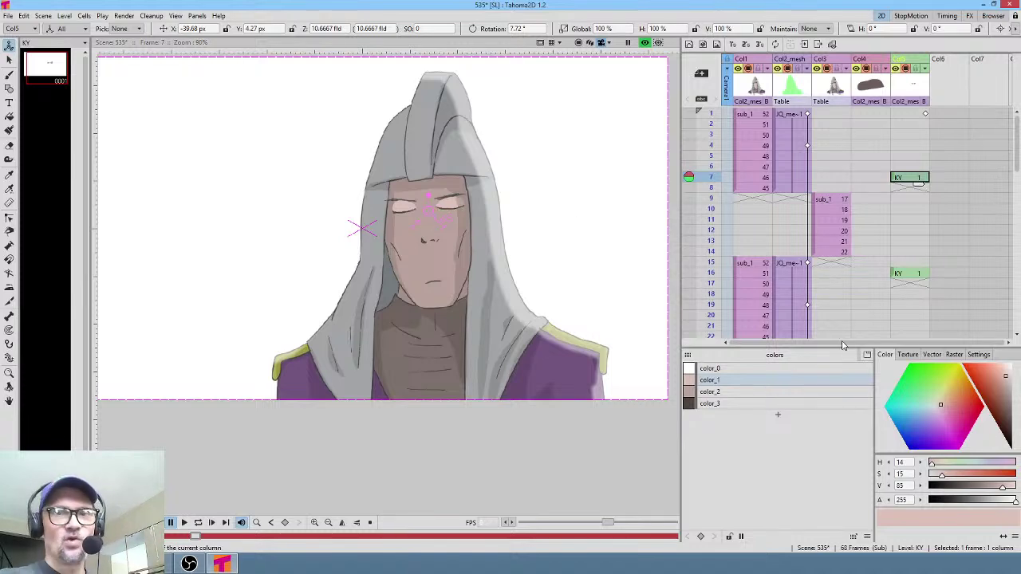
left_click(760, 383)
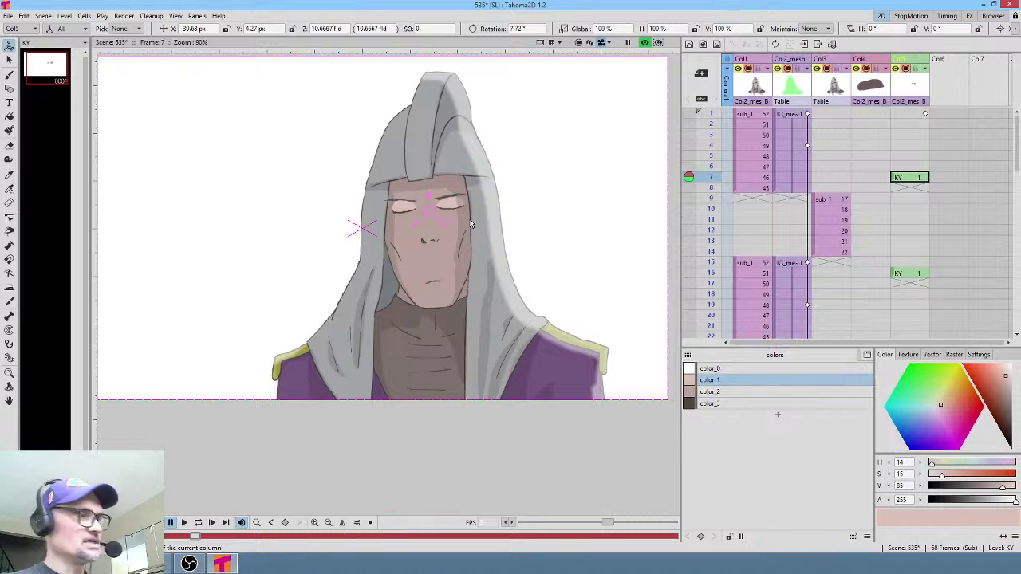
key("r")
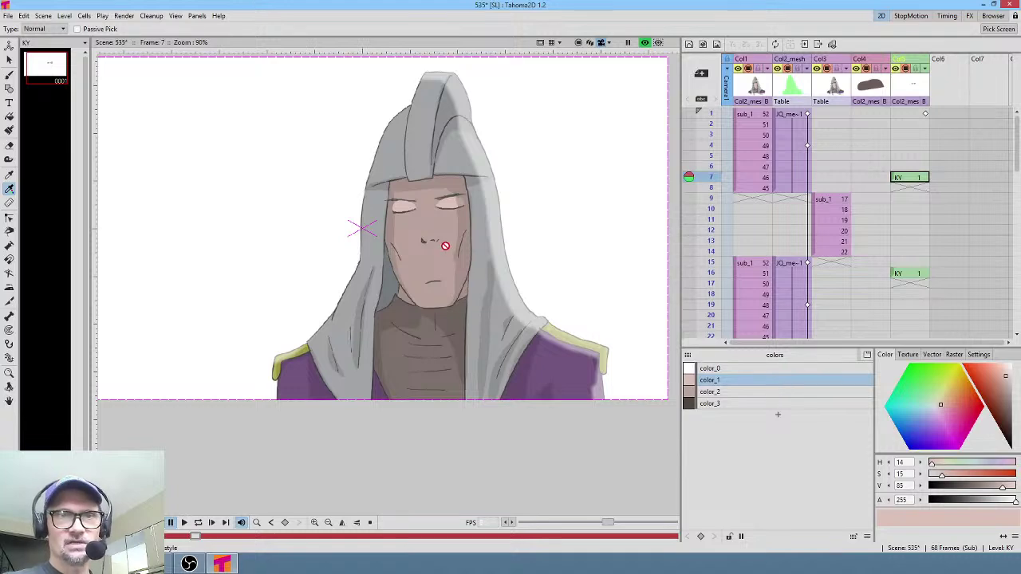
left_click(916, 178)
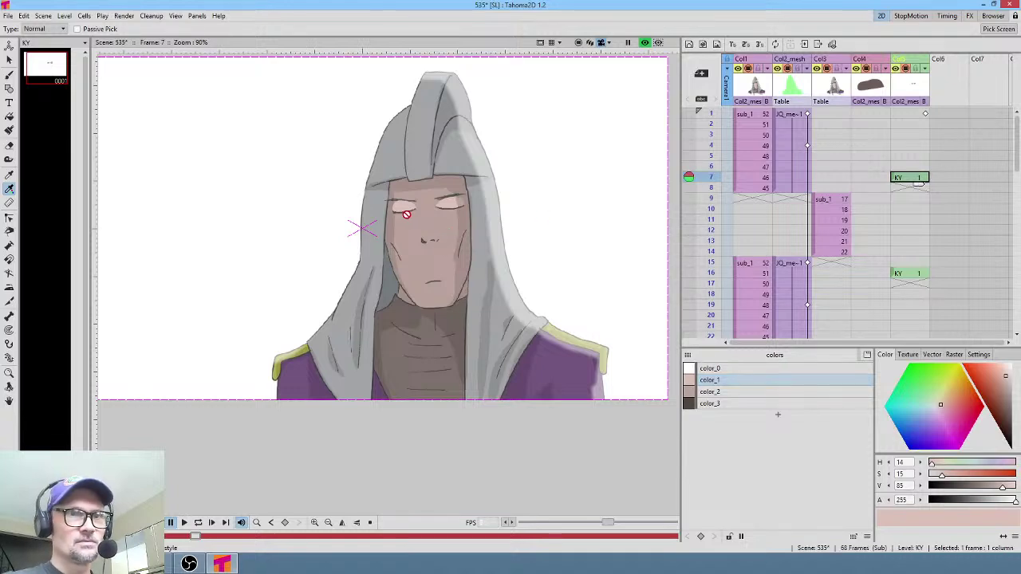
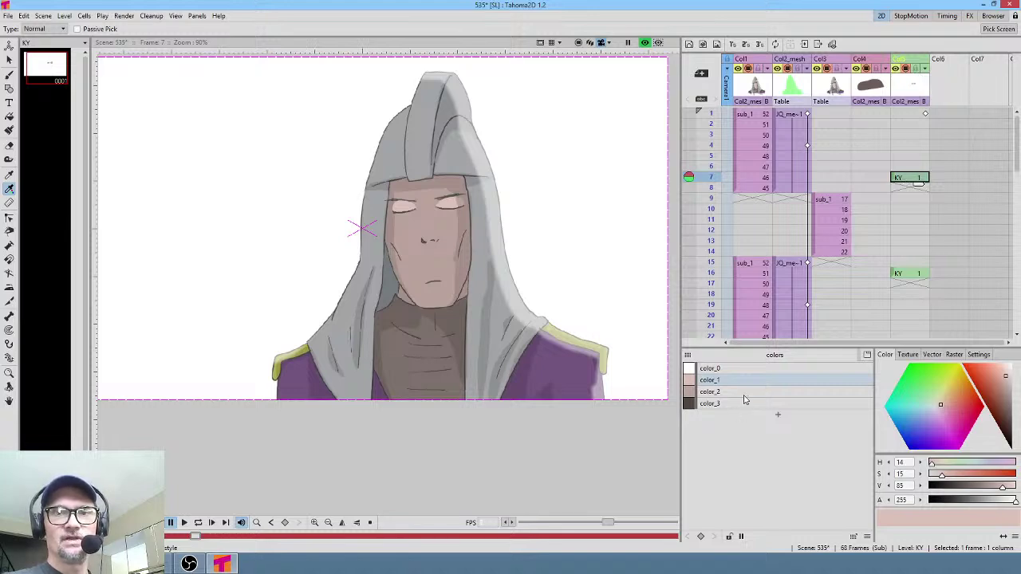
- Darken the KY blink drawing's color_1 to H 14, S 16, V 74 to blend the eyelids with the face
left_click(914, 91)
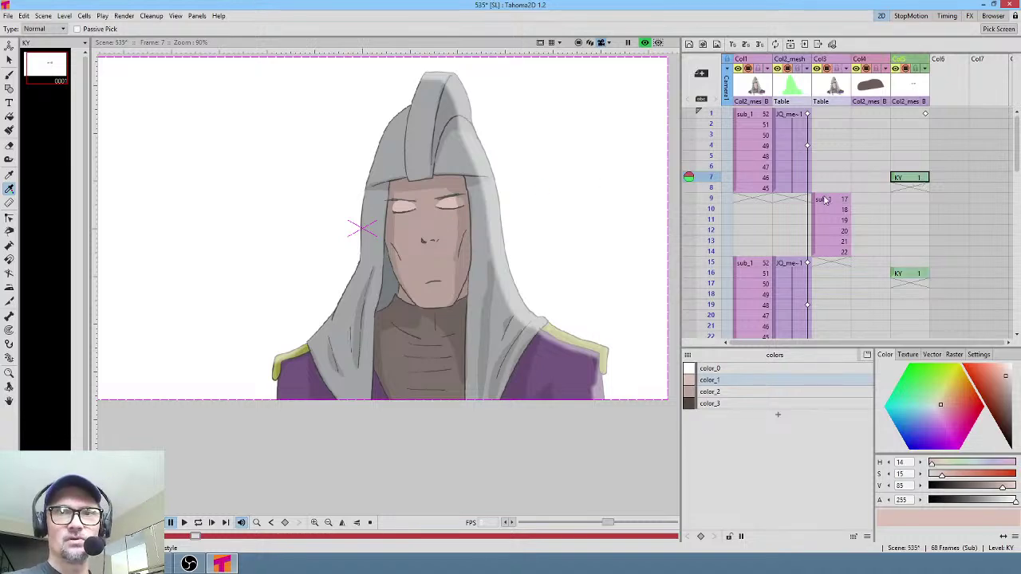
left_click(922, 180)
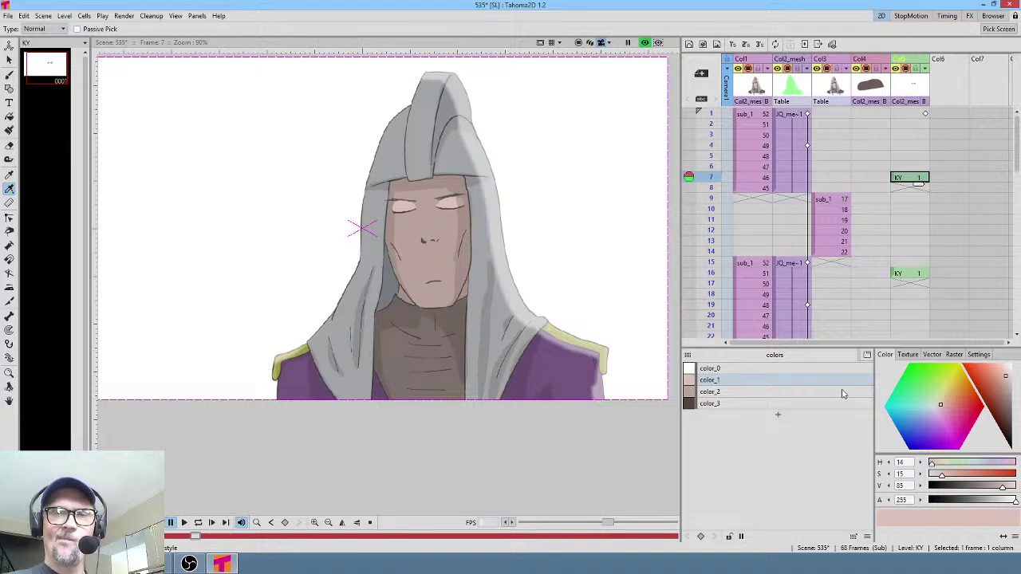
scroll(479, 206, "up", 4)
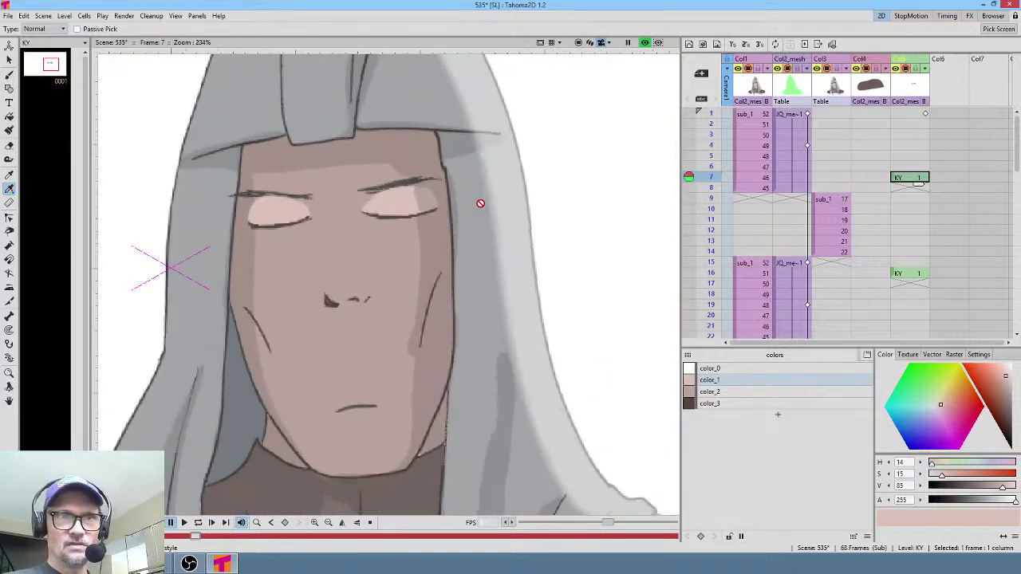
scroll(479, 203, "up", 2)
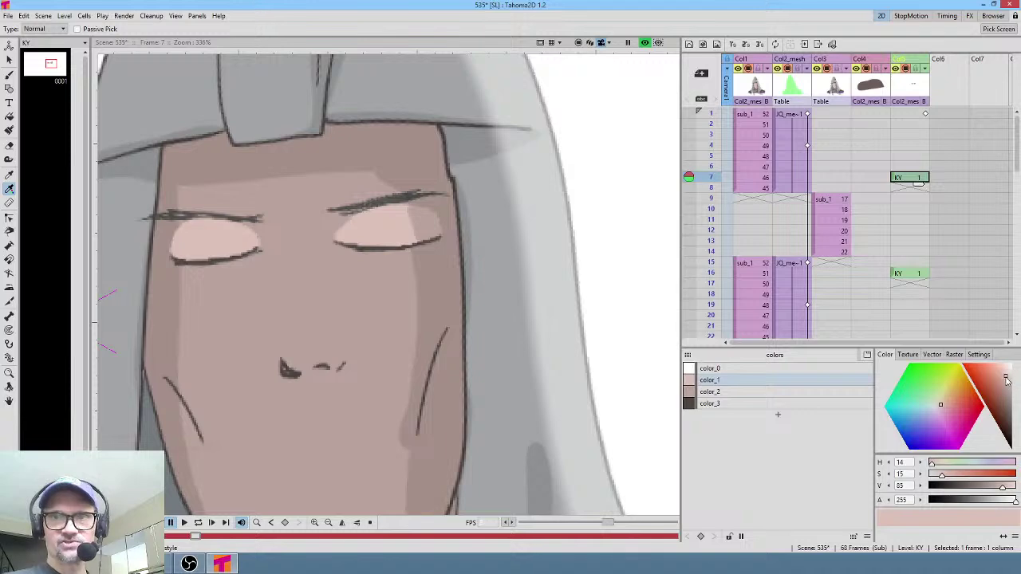
left_click_drag(1007, 380, 1006, 386)
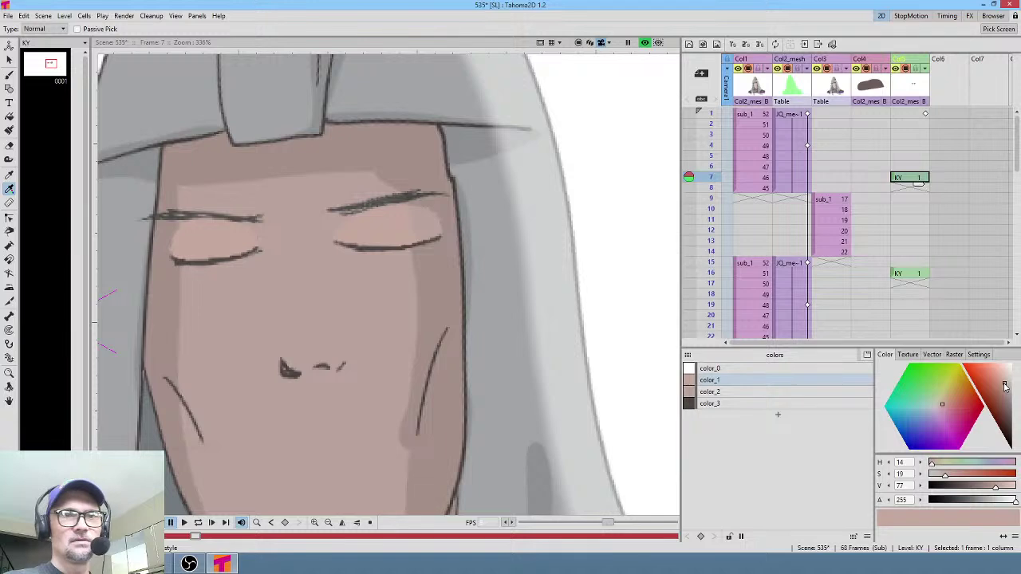
left_click_drag(1004, 386, 1004, 385)
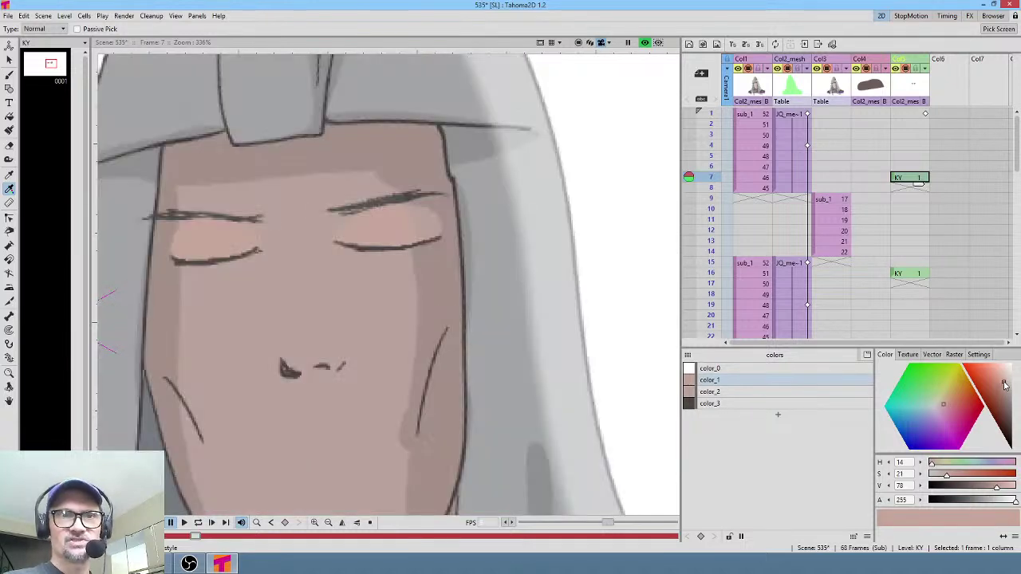
left_click_drag(1003, 384, 1006, 385)
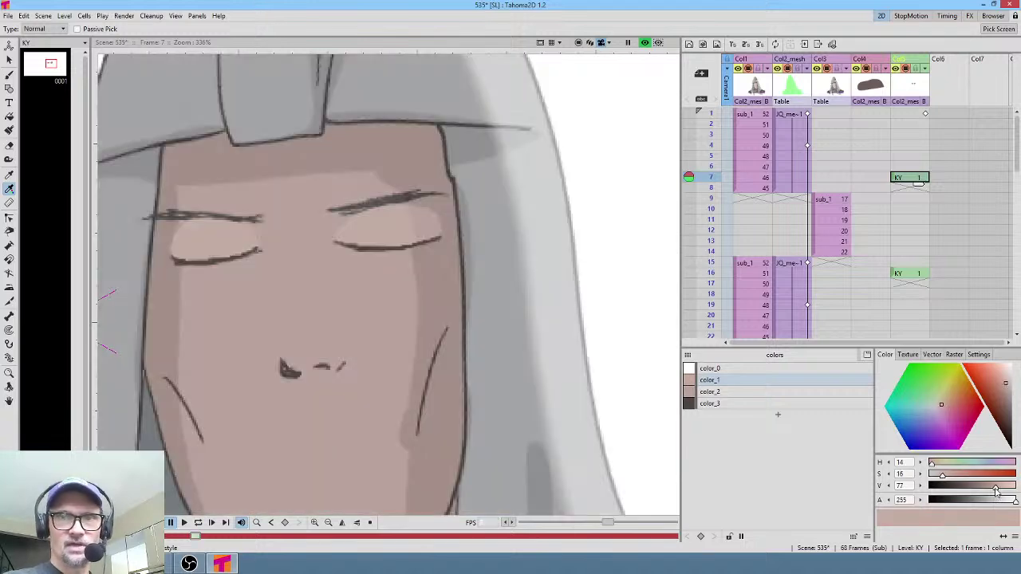
left_click_drag(995, 489, 994, 490)
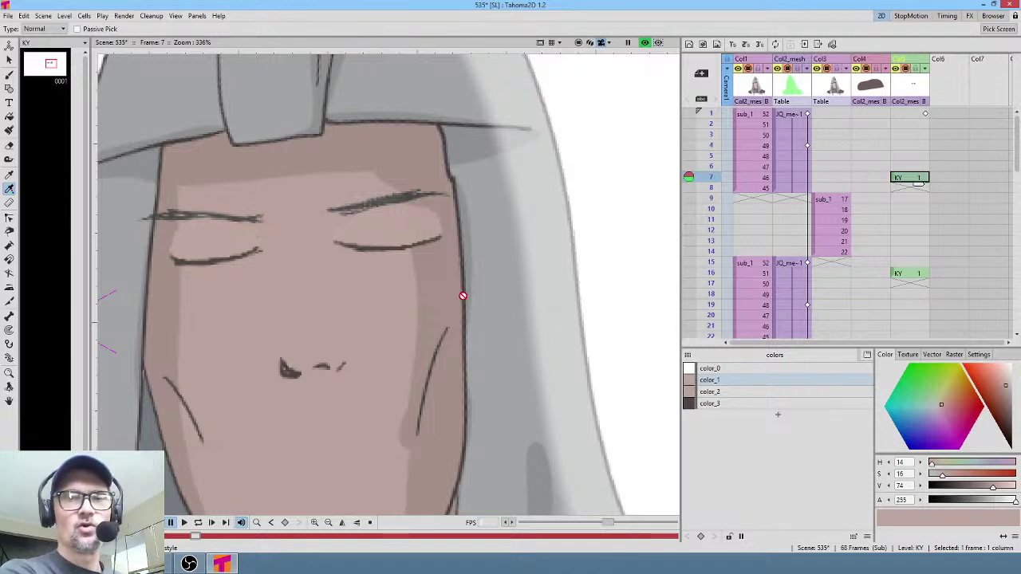
- Lower the brightness of the blink drawing's color_2 shadow style to V 66 and reselect the KY drawing at frame 7
left_click(726, 394)
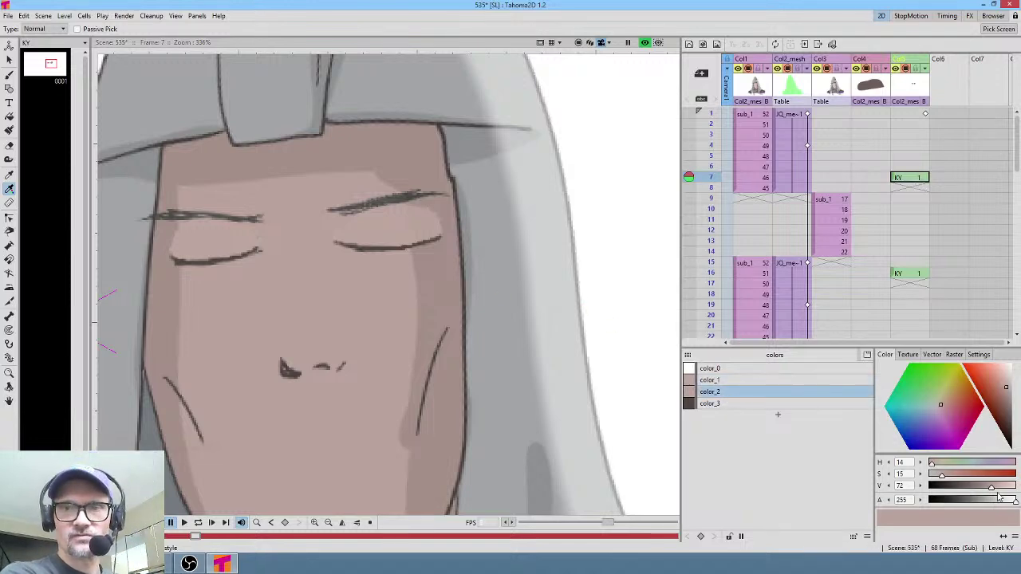
left_click_drag(991, 489, 986, 489)
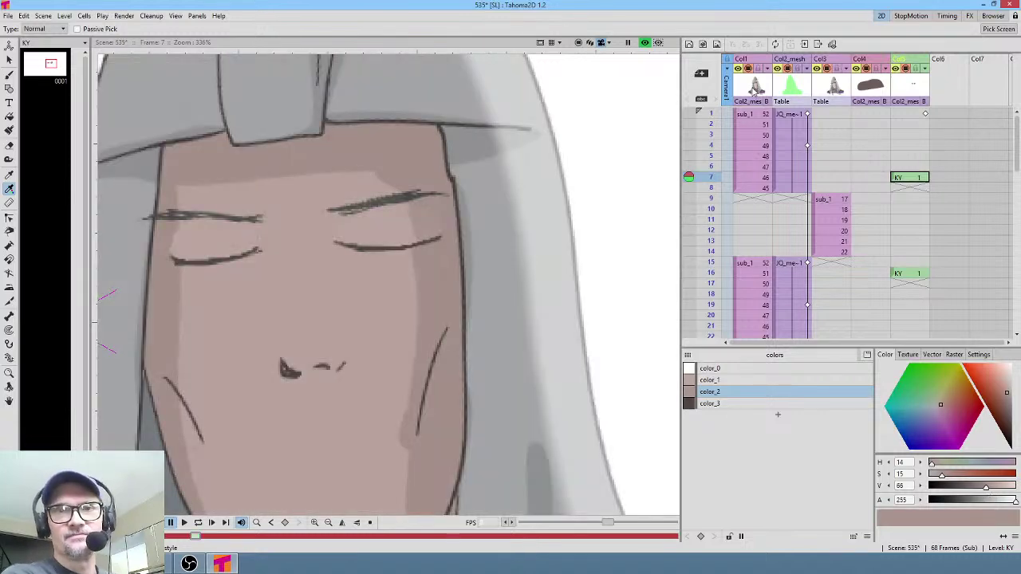
left_click(754, 91)
left_click(918, 182)
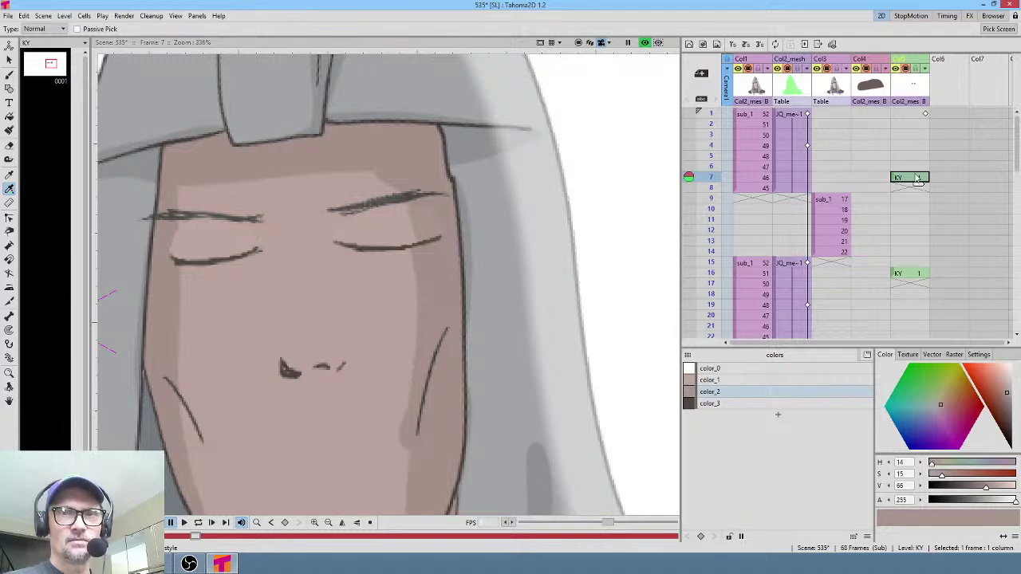
- Switch the Fx Schematic to the Stage Schematic, relink Col5 from the mesh to Table, and rearrange the Col3 and mesh nodes
left_click(910, 274)
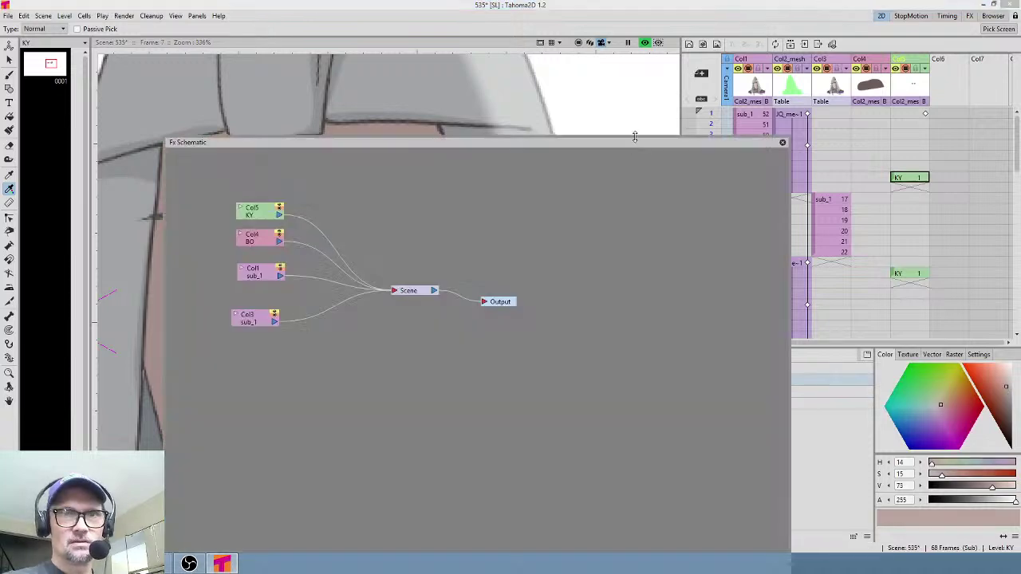
left_click_drag(635, 137, 666, 111)
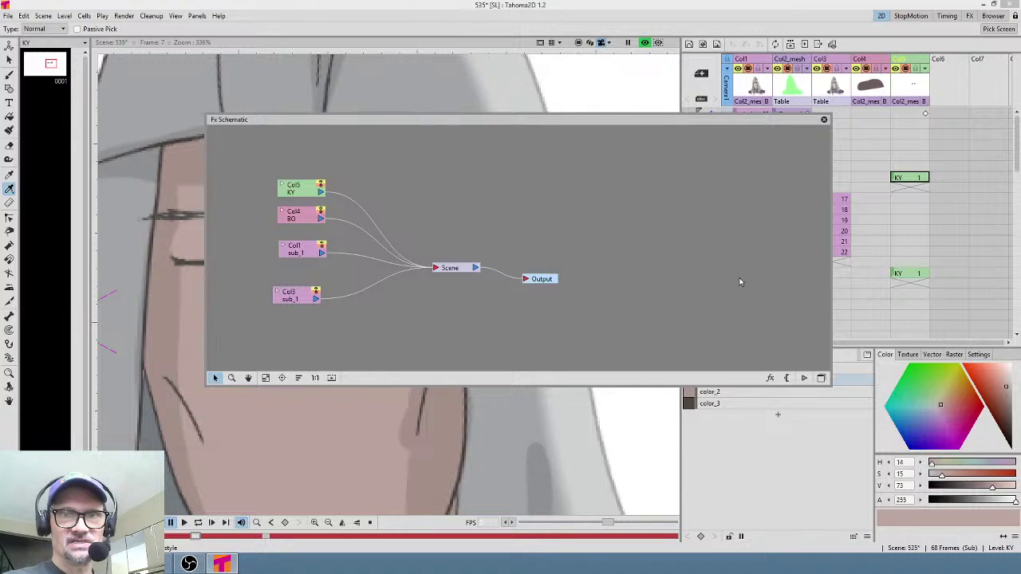
left_click(820, 380)
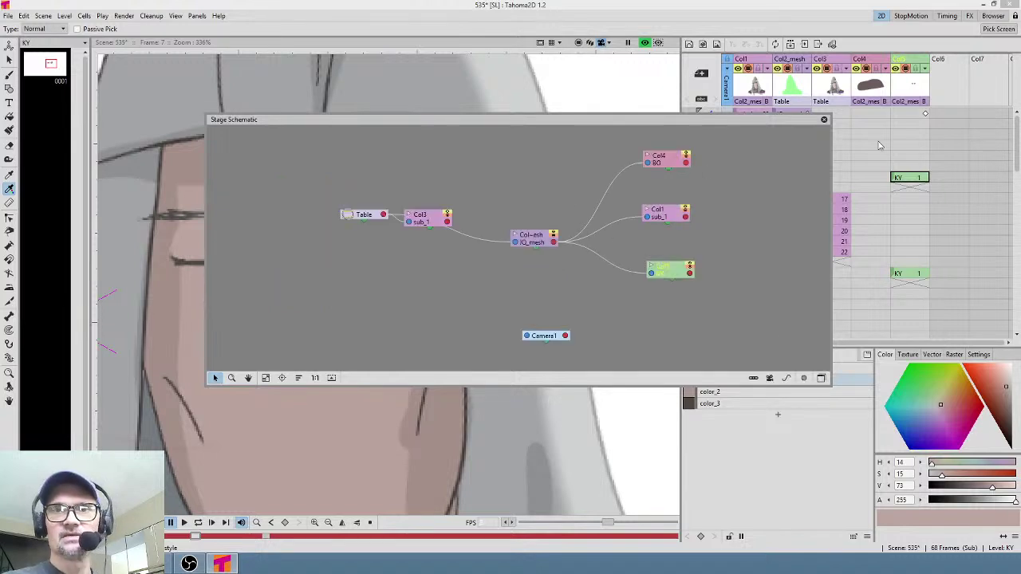
left_click_drag(675, 275, 423, 294)
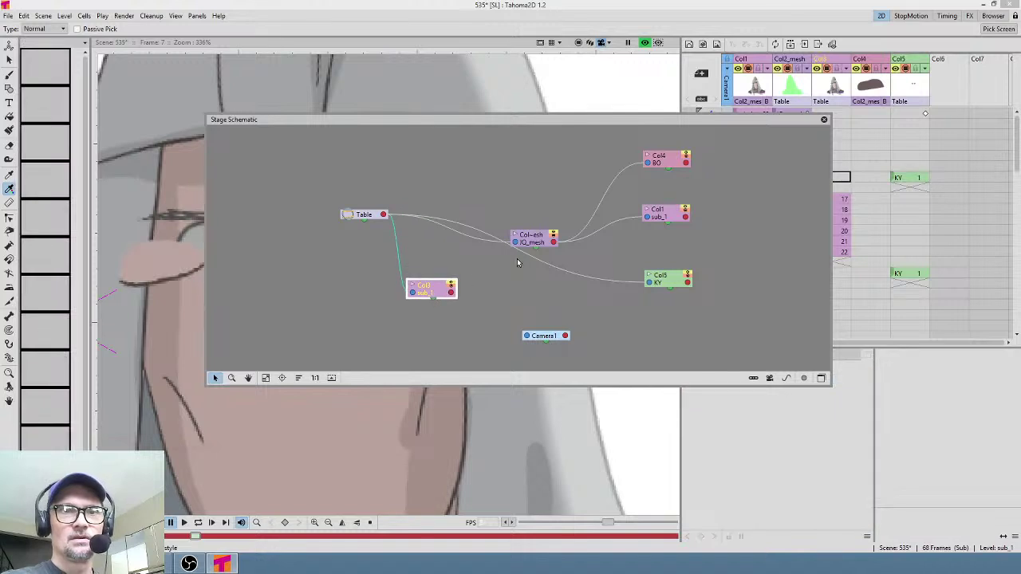
left_click_drag(536, 240, 552, 179)
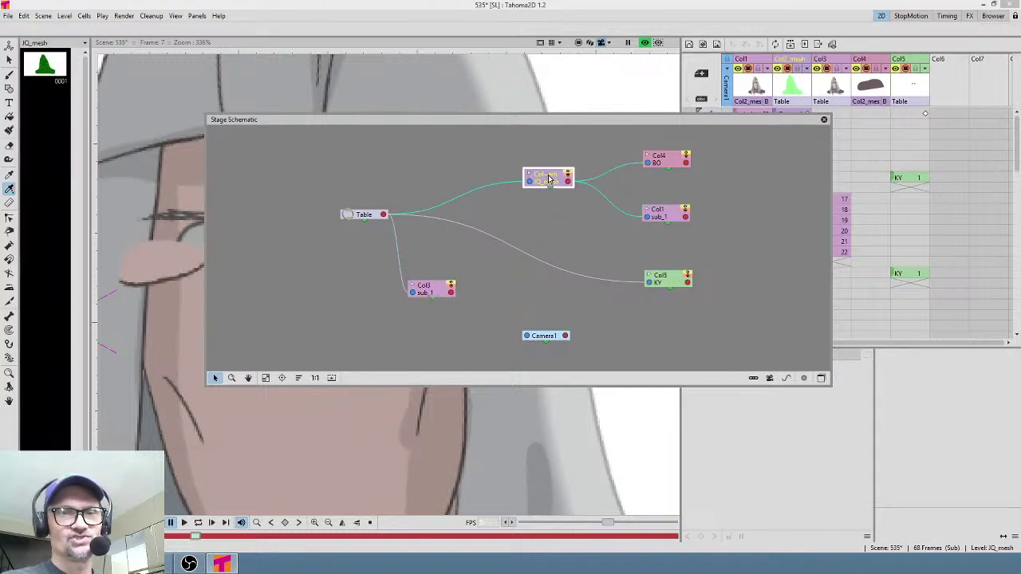
left_click(824, 121)
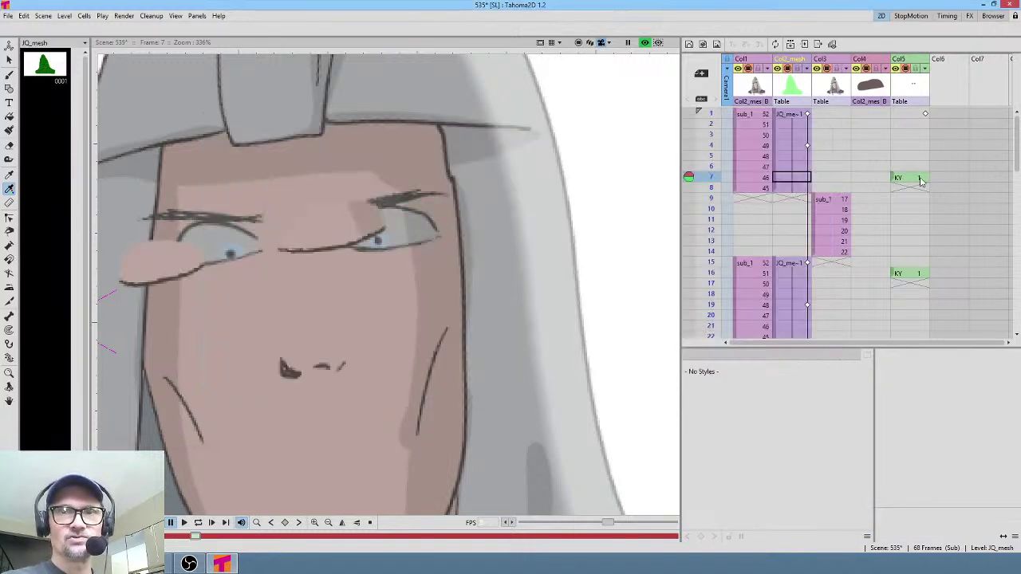
- Turn off the viewer preview and sample the unfiltered facial skin tone, H 14, S 15, V 85, into the KY drawing's color_1
left_click(920, 178)
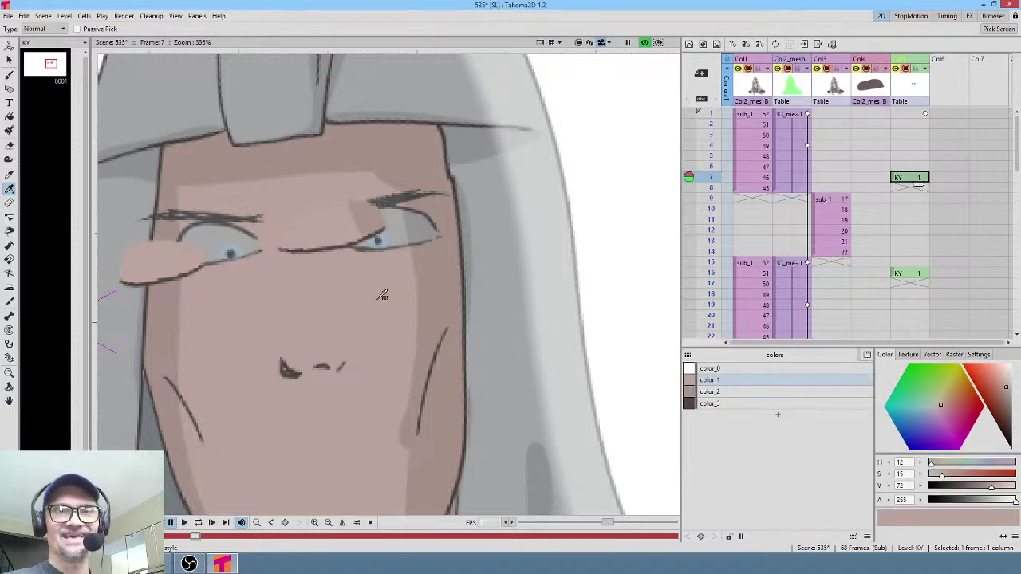
left_click(556, 232)
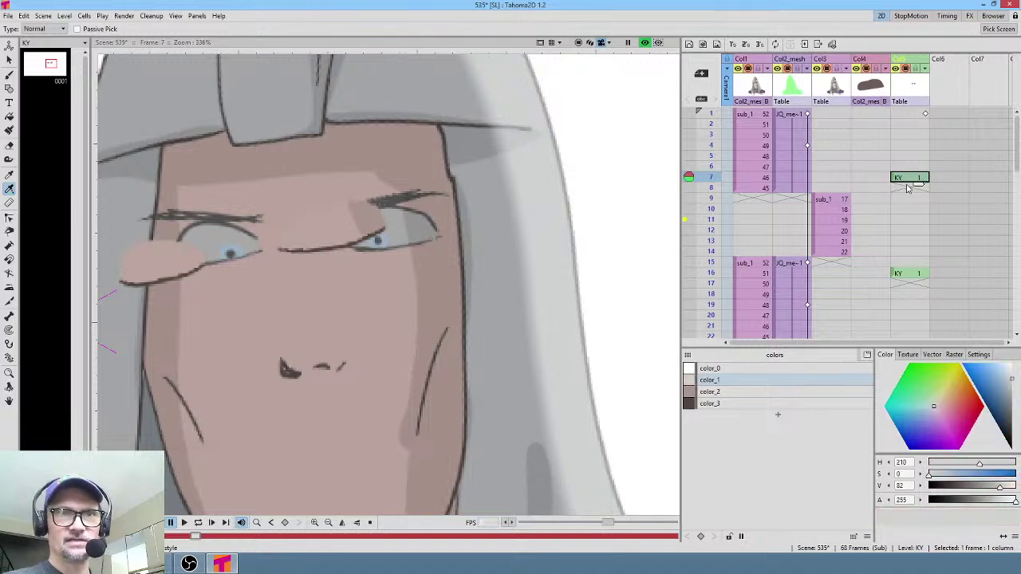
left_click(644, 46)
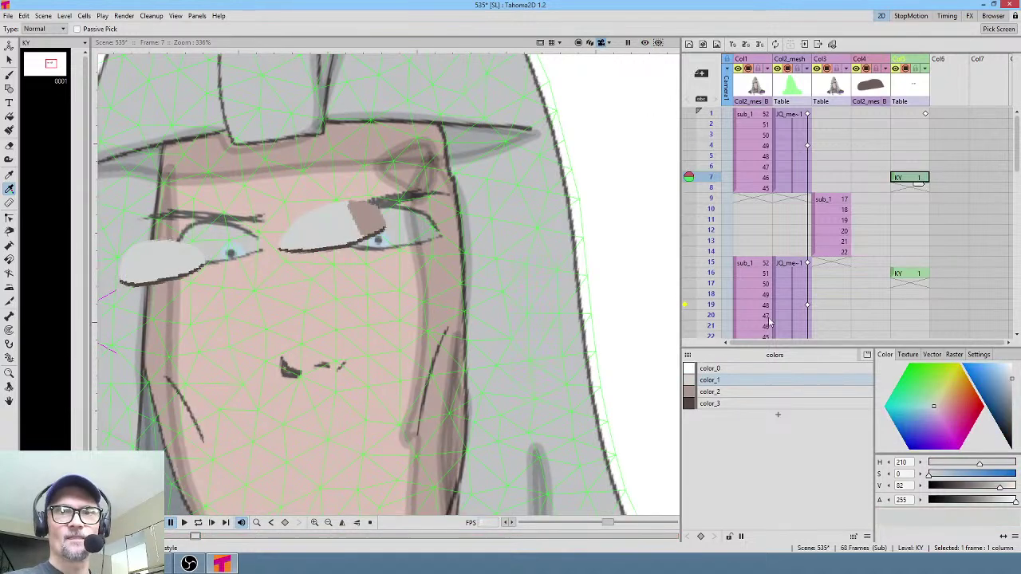
left_click(359, 299)
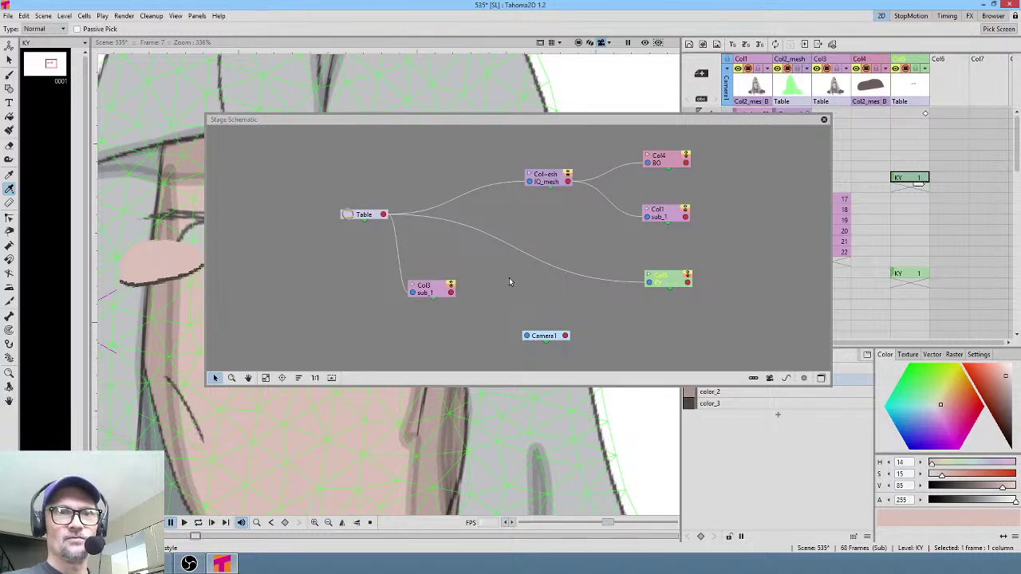
- Relink Col5 to the JQ_mesh node in the Stage Schematic, reposition Col3, and check the eyelids against the face
left_click_drag(426, 291, 567, 182)
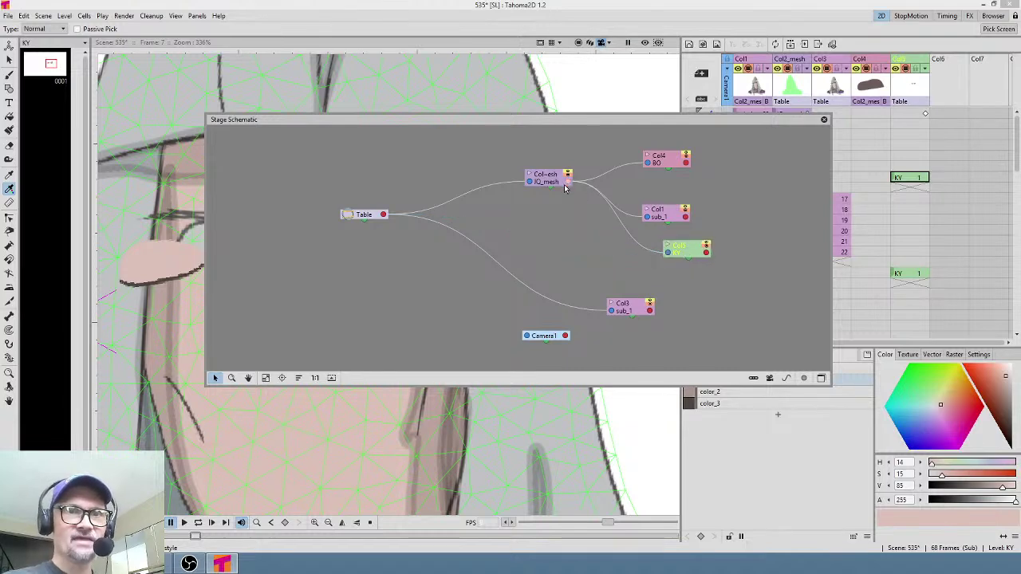
left_click(823, 119)
scroll(383, 279, "down", 1)
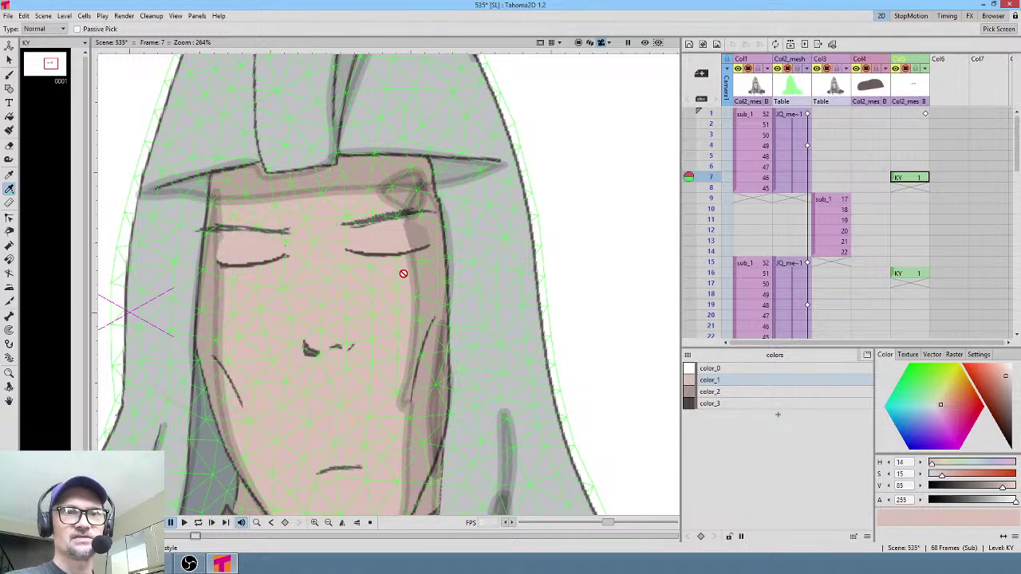
scroll(403, 277, "up", 2)
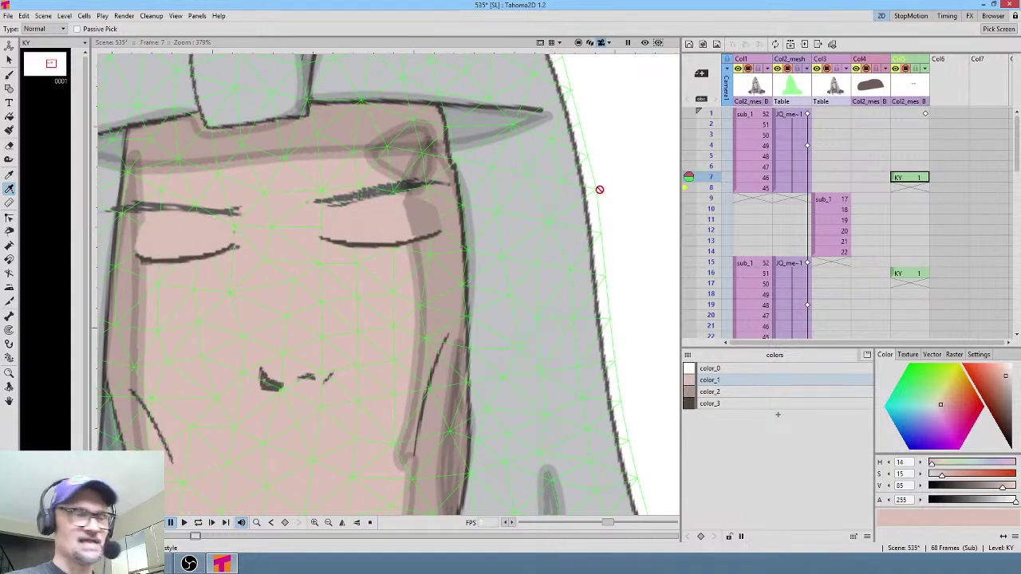
- Relink Col5 from JQ_mesh to Table and sample the unfiltered facial shadow tone, H 14, S 15, V 72, into the KY drawing's color_2
key("shift+s")
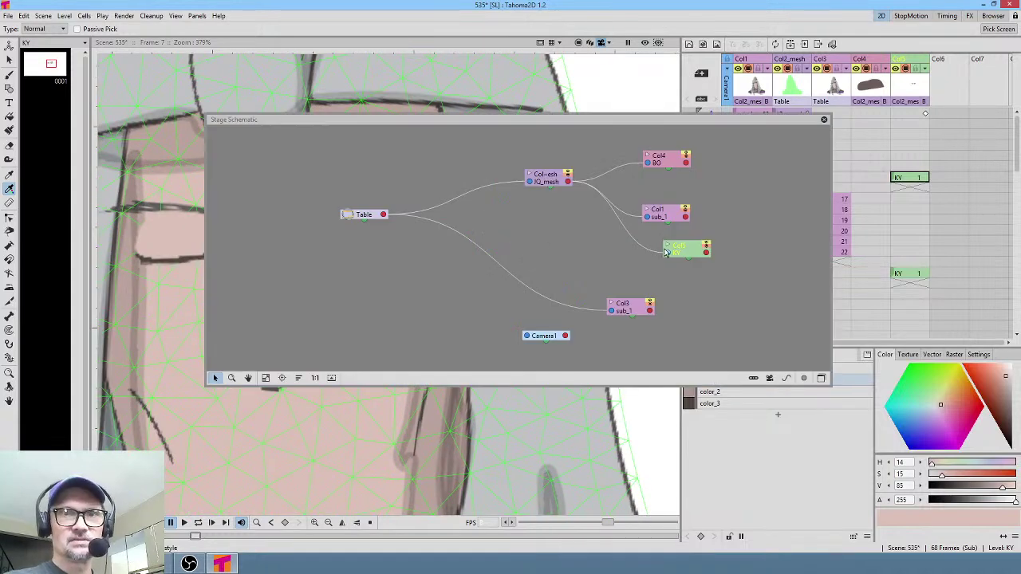
left_click_drag(666, 252, 383, 214)
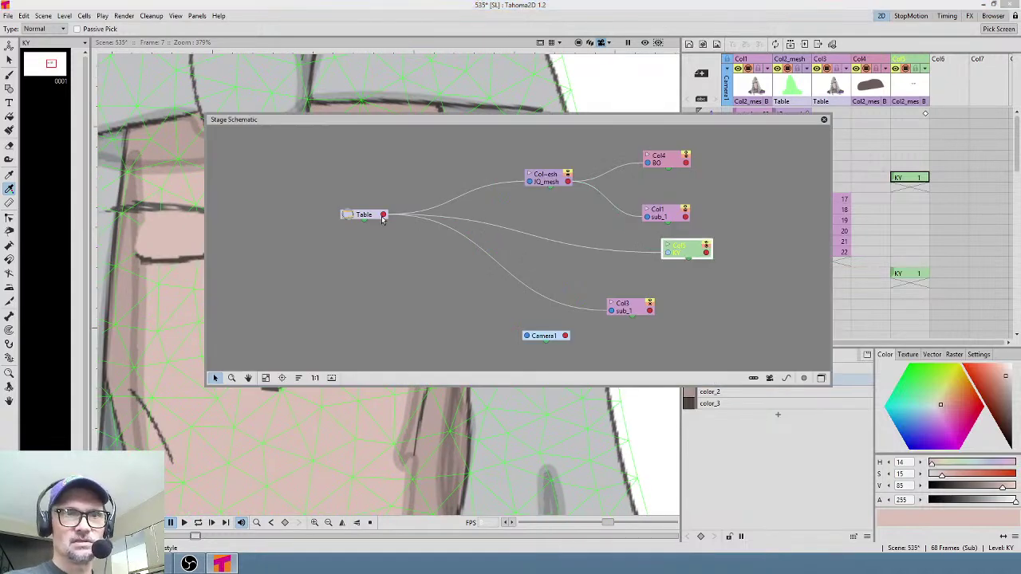
left_click(824, 119)
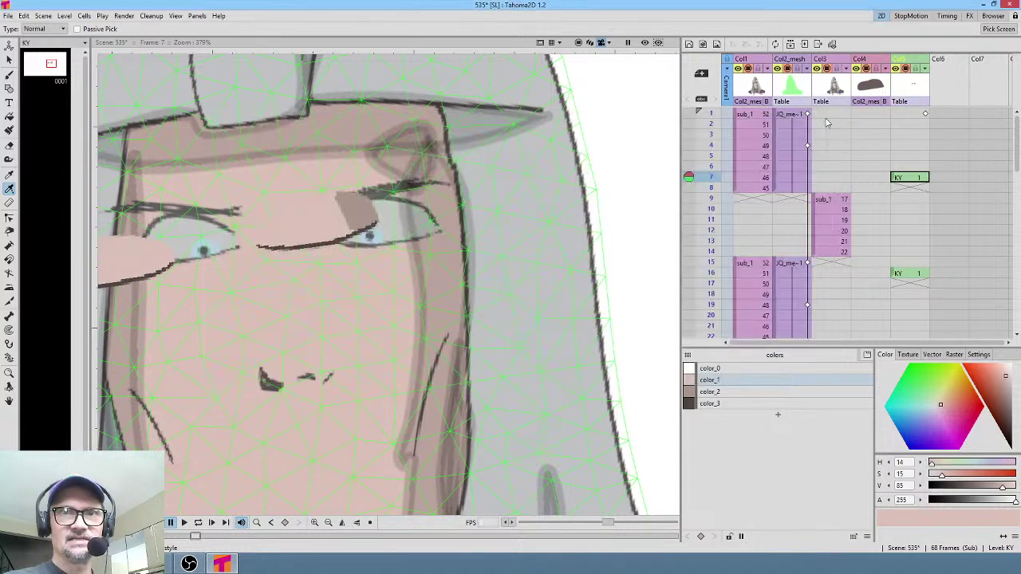
left_click(729, 393)
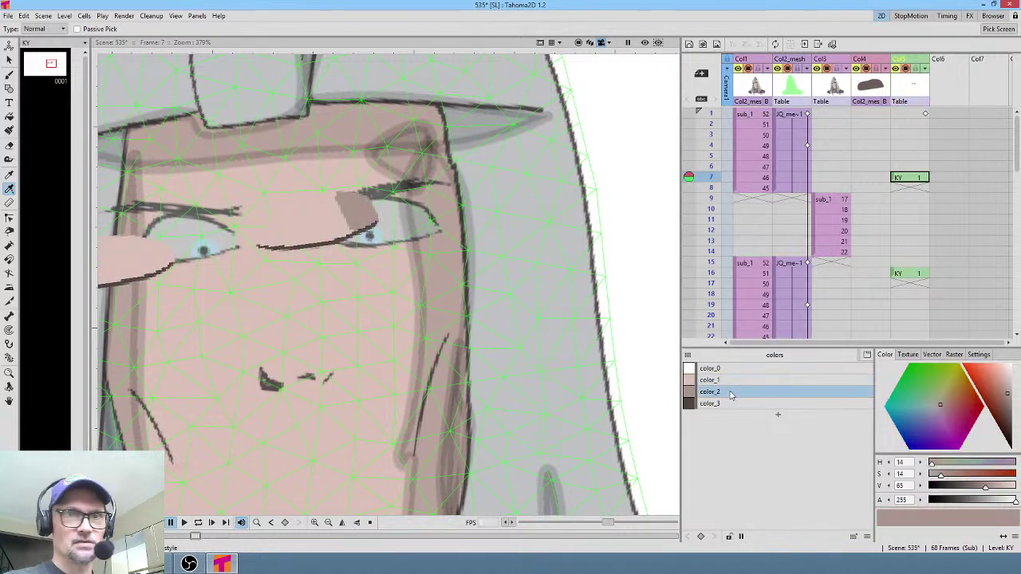
left_click(451, 240)
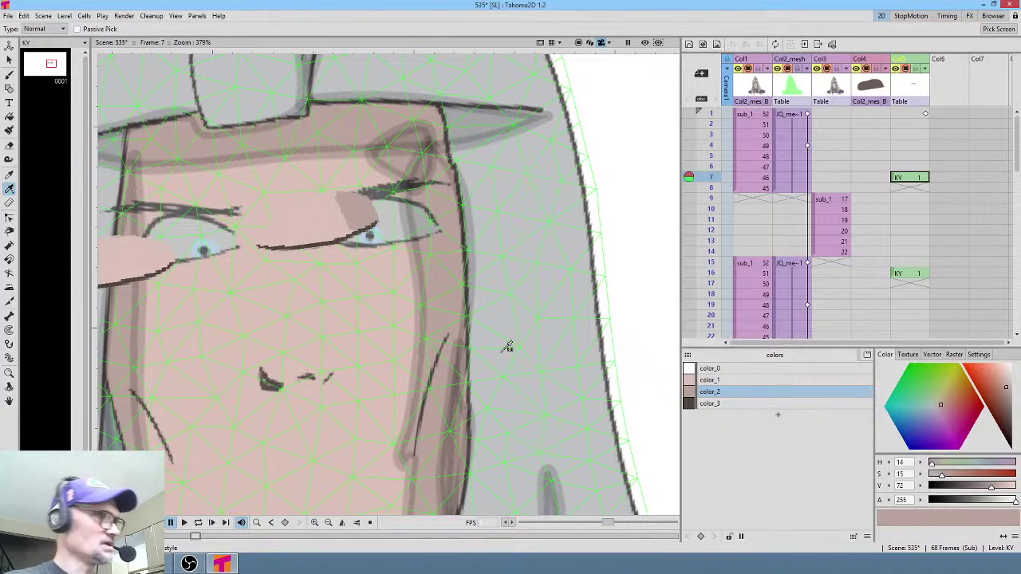
- Relink Col5 to the JQ_mesh node in the Stage Schematic and reposition the Col5 node below Col1
key("shift+s")
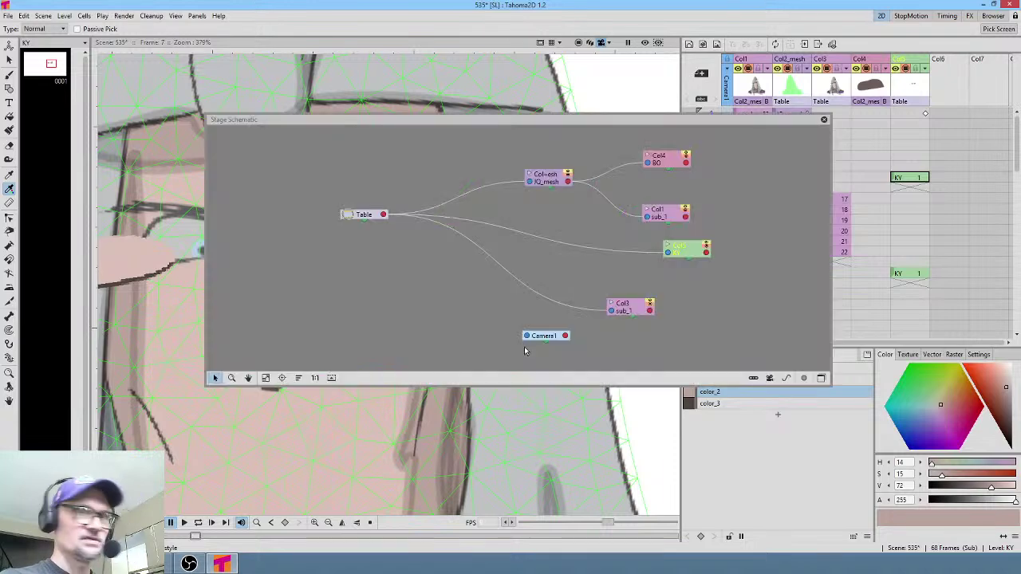
left_click_drag(668, 253, 568, 182)
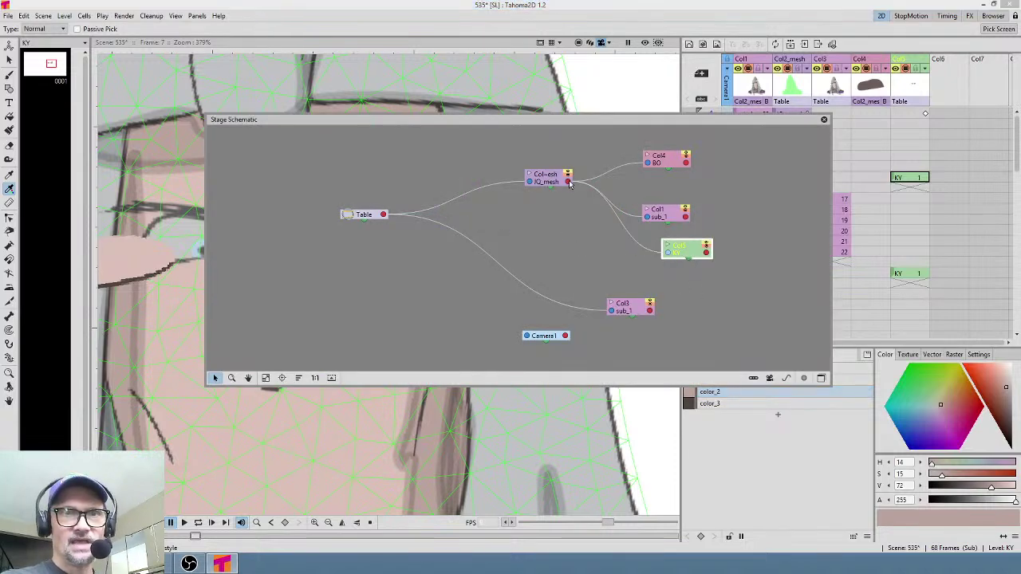
left_click(680, 249)
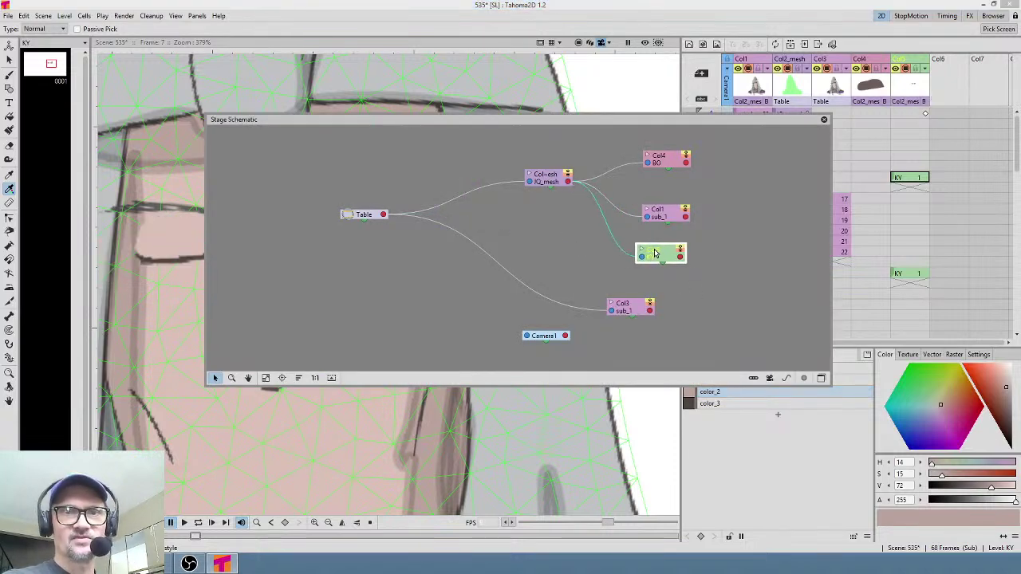
left_click(824, 119)
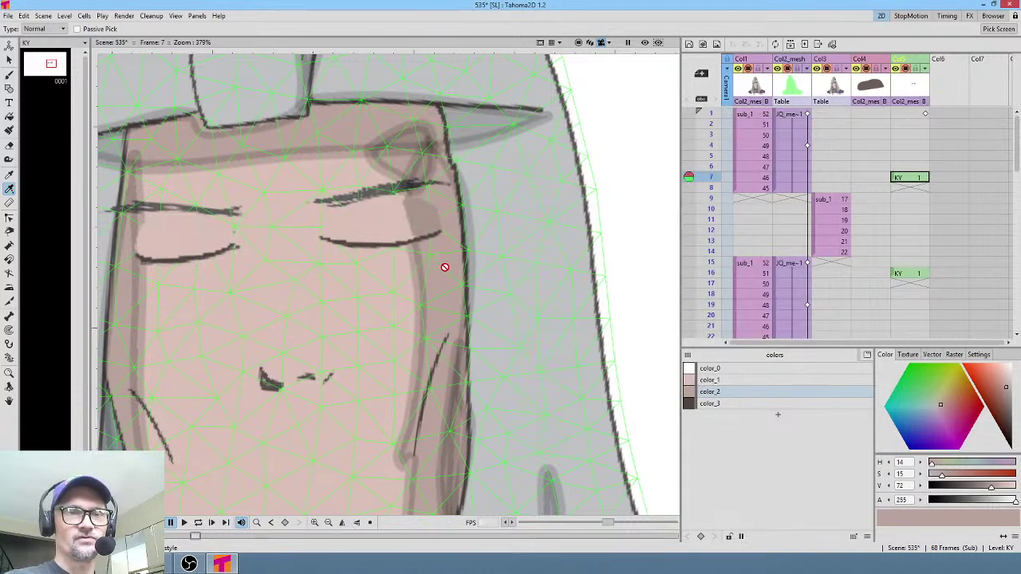
- Turn on the viewer preview and compare the open eyes at frame 3 with the blink at frame 7
scroll(444, 266, "down", 3)
left_click(644, 43)
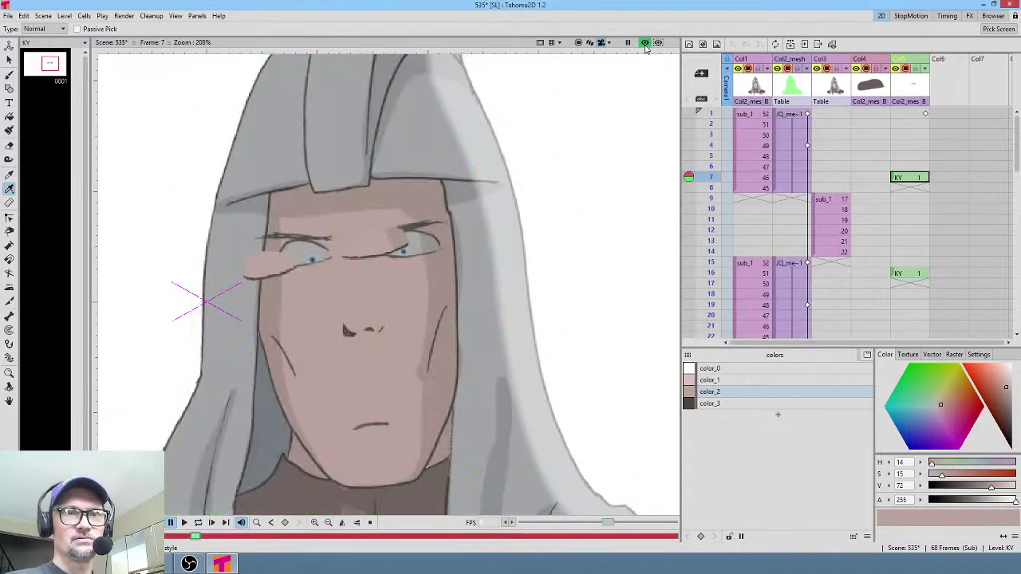
left_click(716, 135)
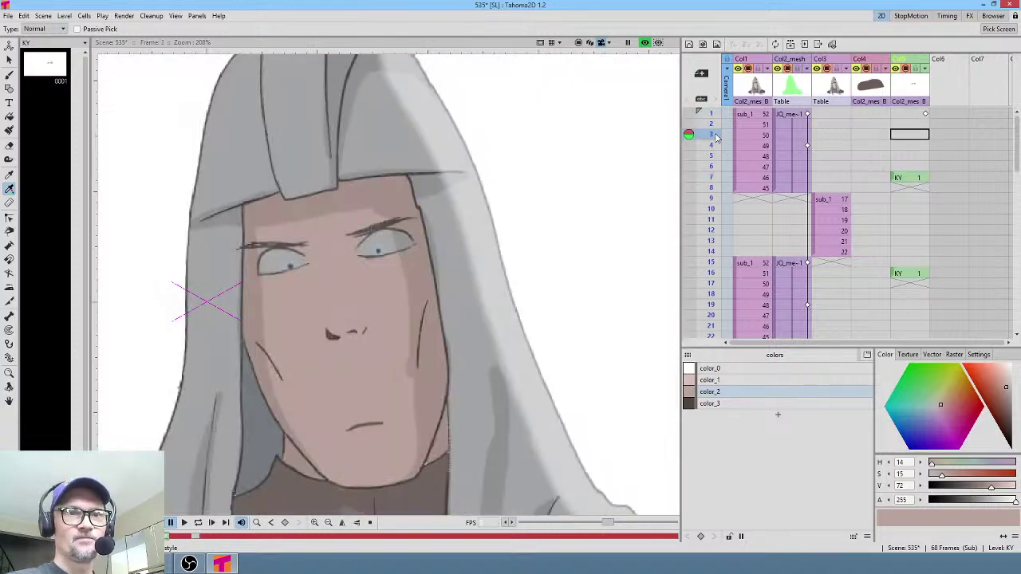
left_click_drag(716, 139, 707, 180)
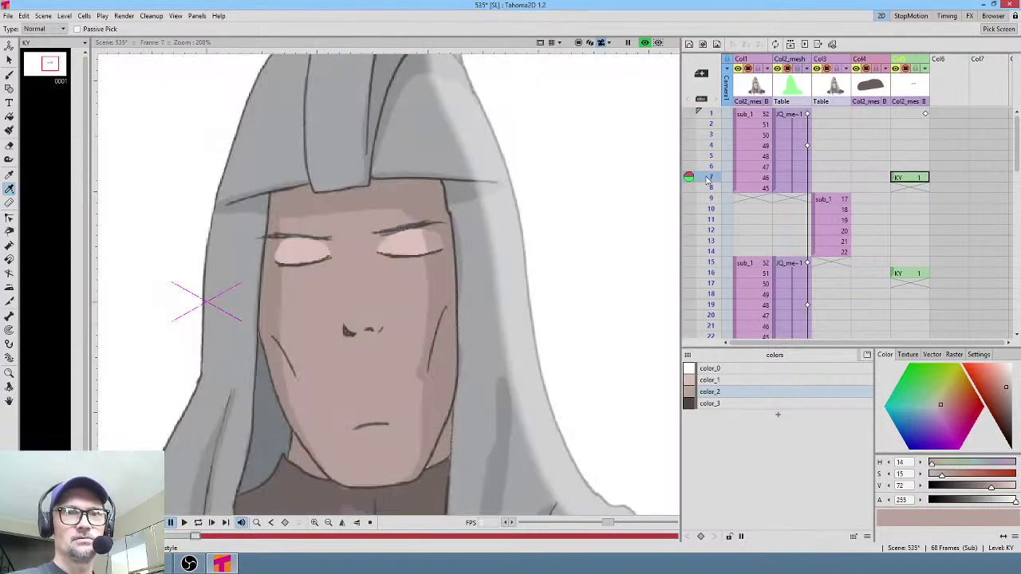
- Enter the sub_1 sub-scene from Col1 and select JQ drawing 2 at frame 17 with its eyes in close view
left_click(748, 177)
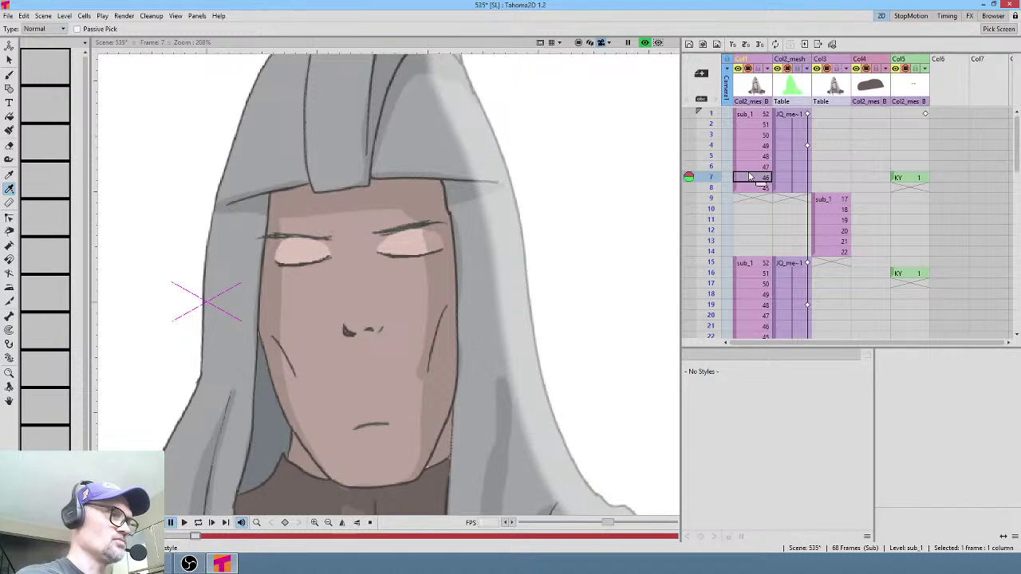
double_click(749, 177)
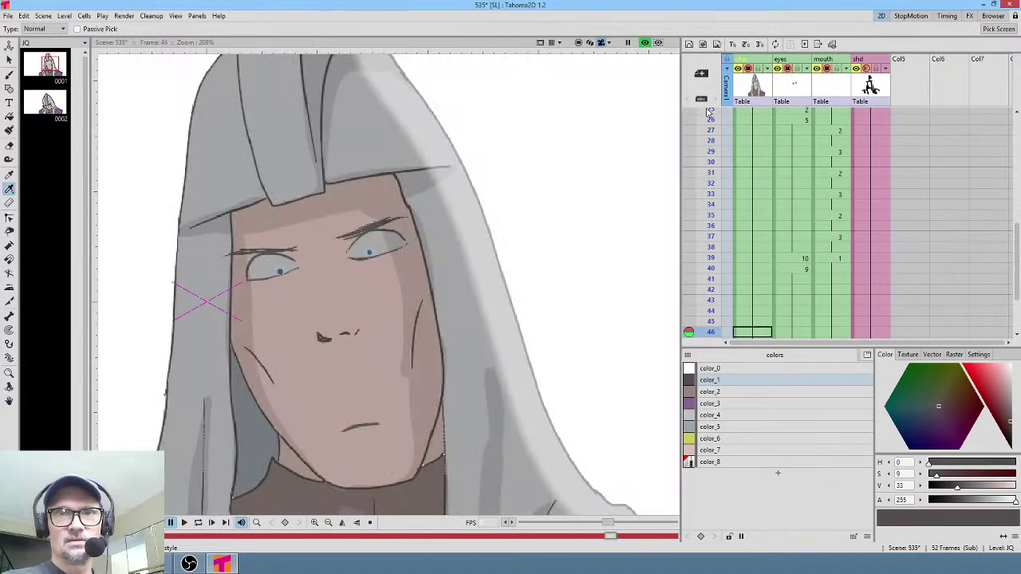
scroll(713, 143, "up", 8)
mouse_move(719, 148)
left_mouse_down()
mouse_move(722, 204)
mouse_move(728, 171)
mouse_move(725, 183)
mouse_move(724, 156)
mouse_move(721, 256)
mouse_move(726, 125)
mouse_move(726, 243)
mouse_move(722, 284)
mouse_move(719, 249)
mouse_move(712, 285)
left_mouse_up()
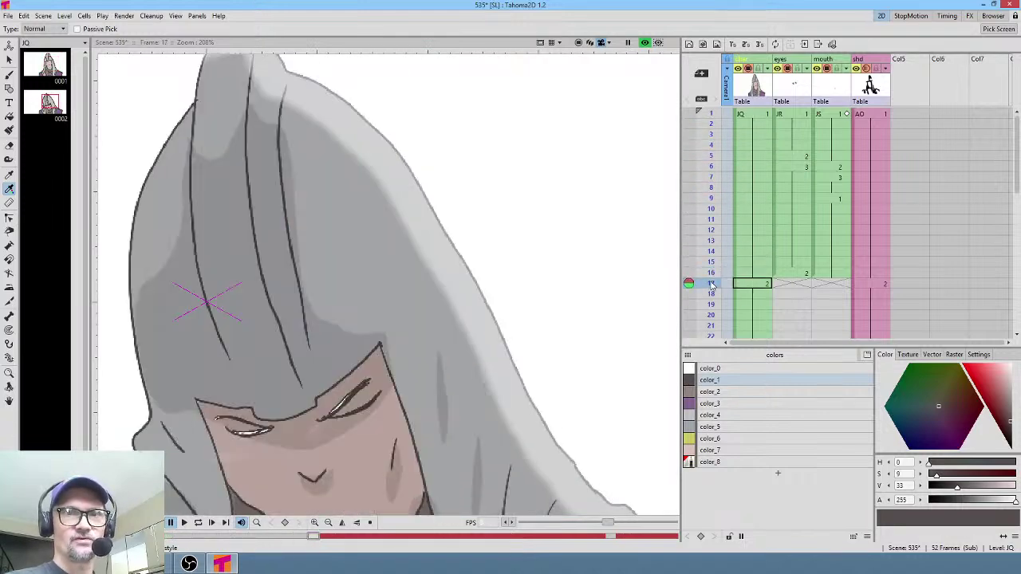
left_click(754, 285)
scroll(370, 403, "up", 4)
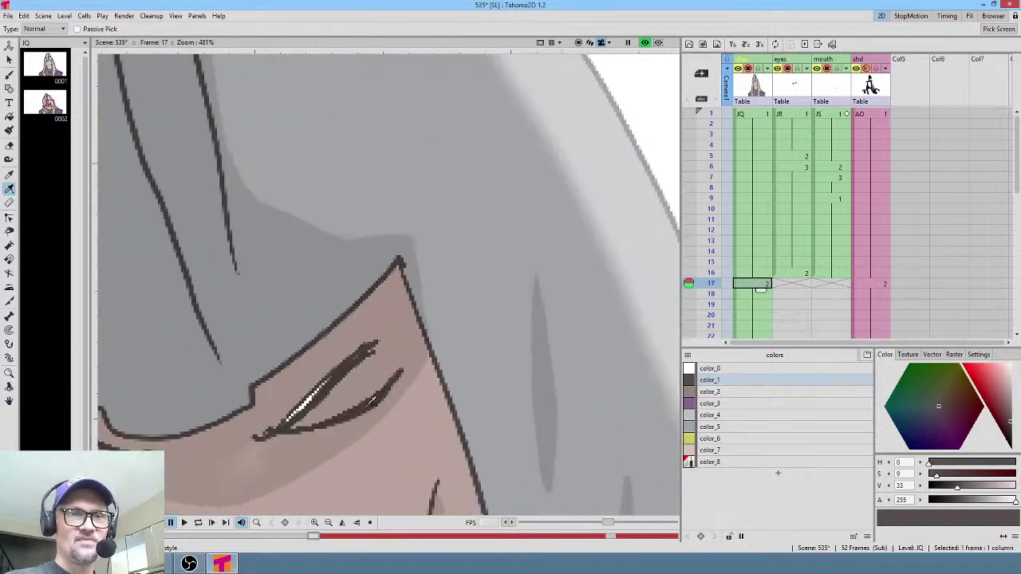
left_click_drag(370, 402, 499, 233)
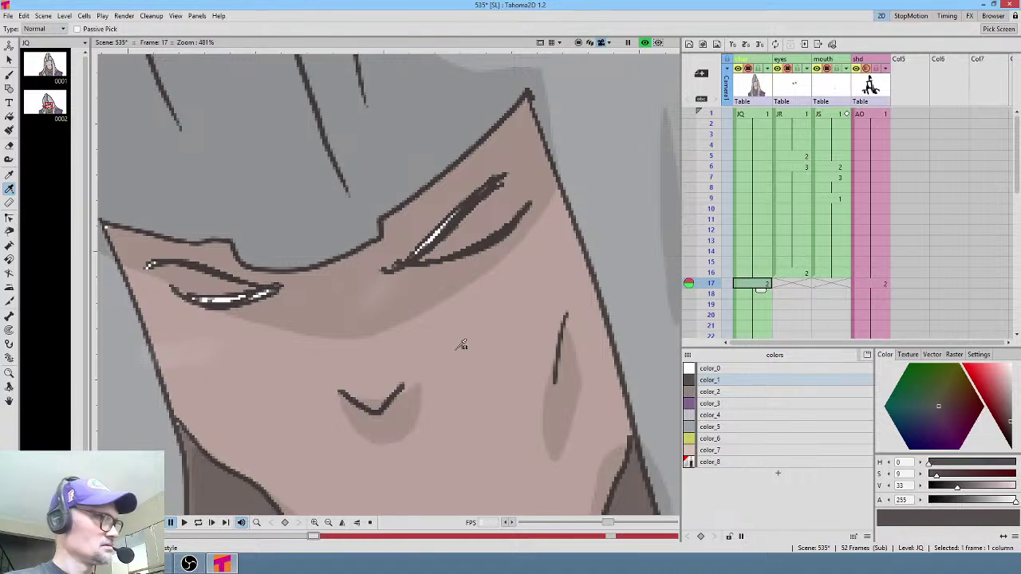
- Pick the facial skin style color_7 from JQ drawing 2 with the Style Picker and make it current
key("k")
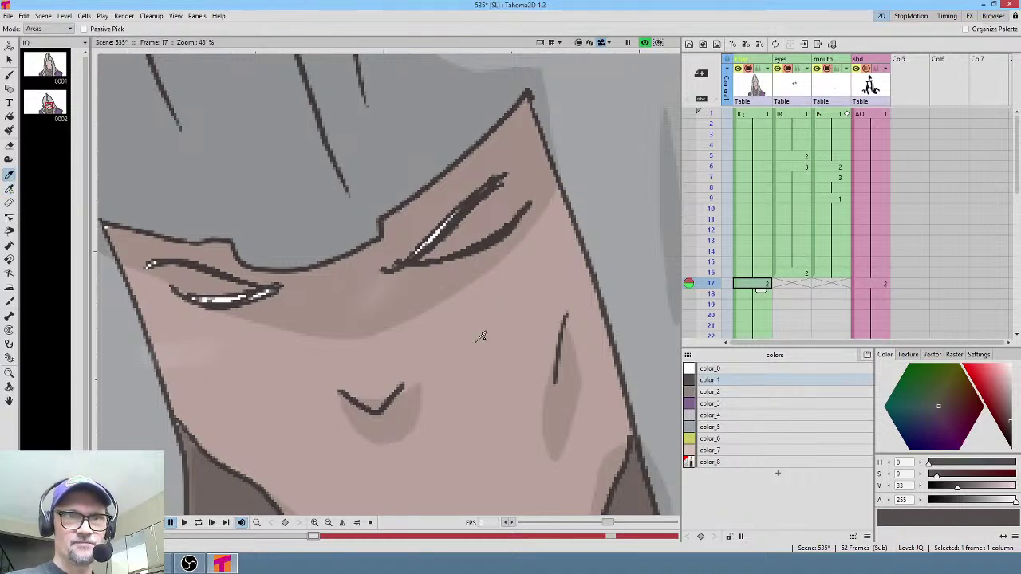
key("r")
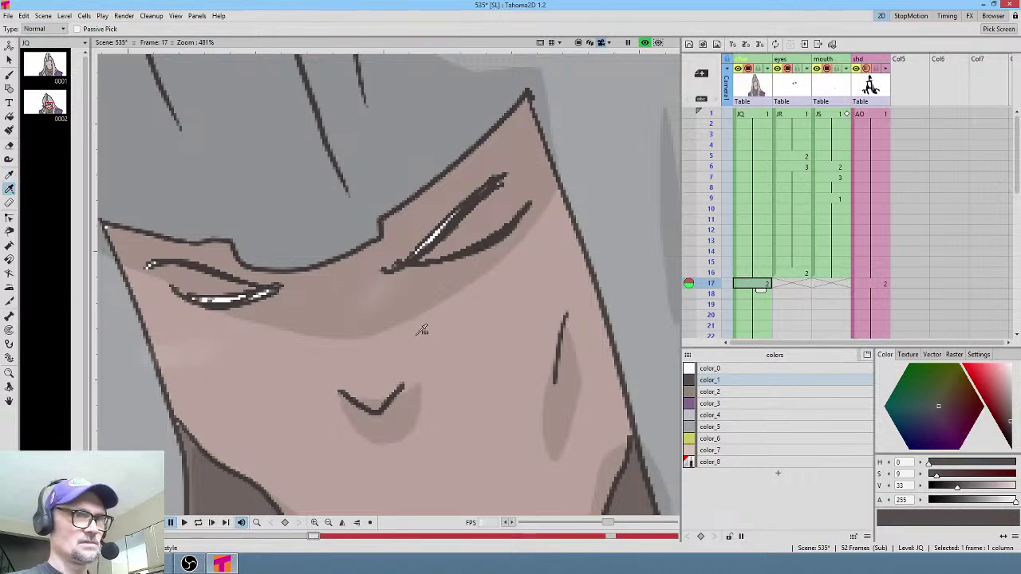
key("k")
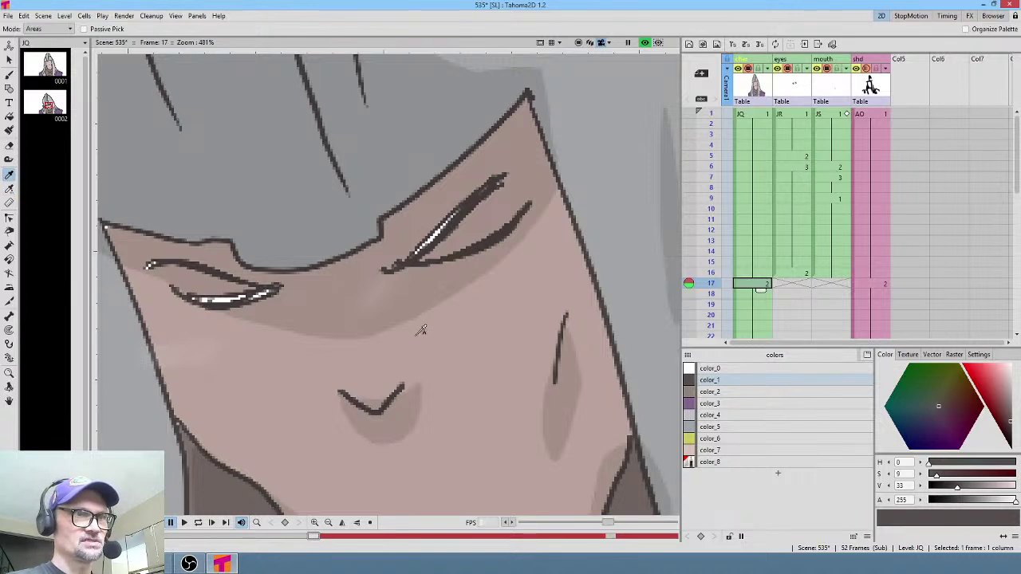
left_click(501, 308)
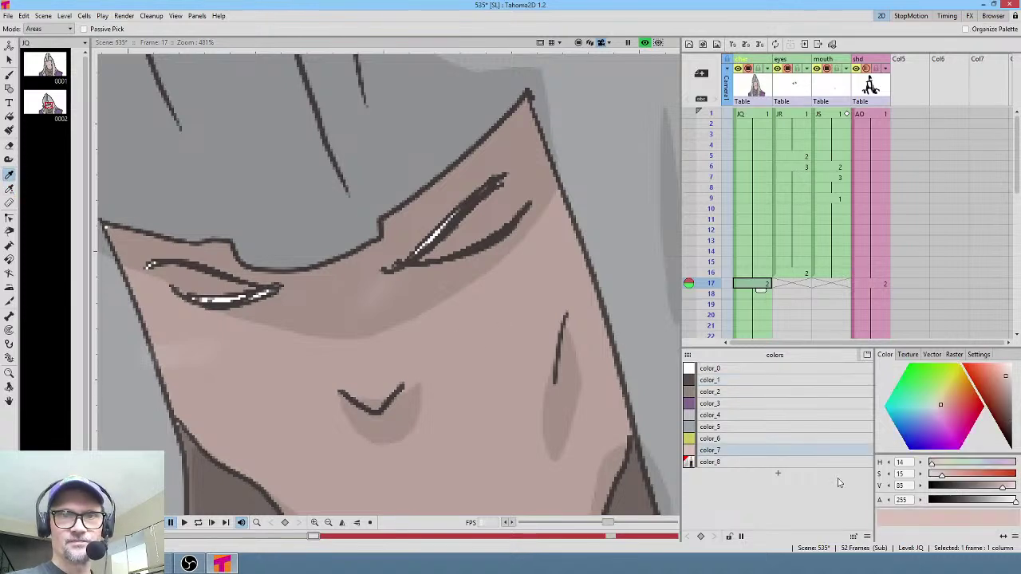
left_click(741, 450)
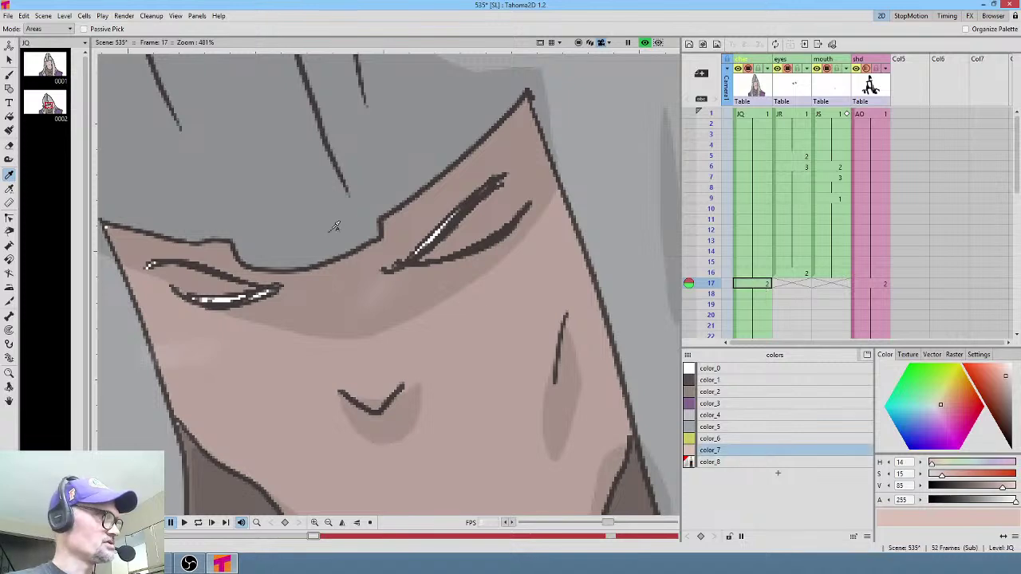
- Set the Fill tool's mode to Areas and fill the white gaps around both eyes with color_7 using freehand fills
key("f")
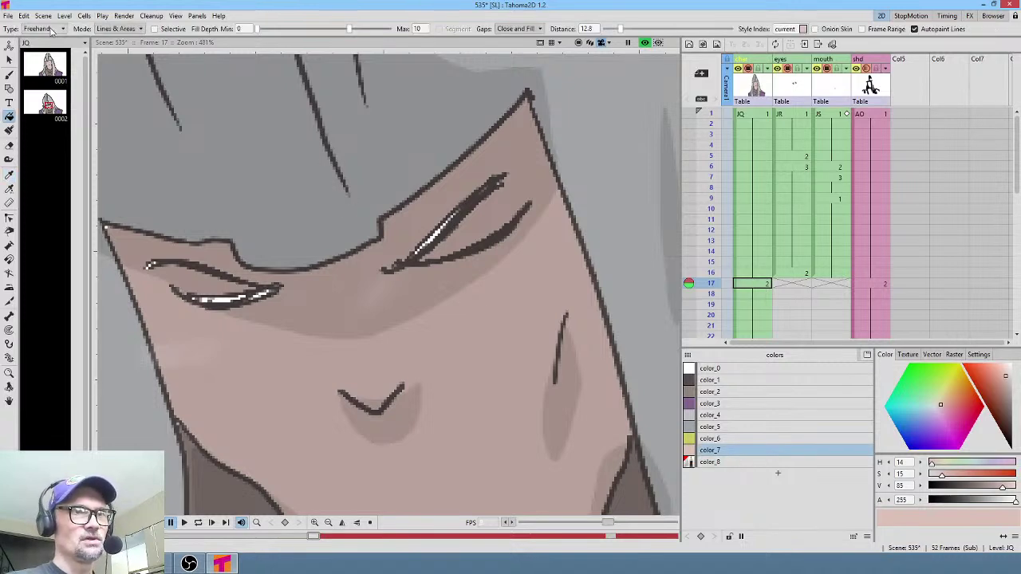
left_click(117, 29)
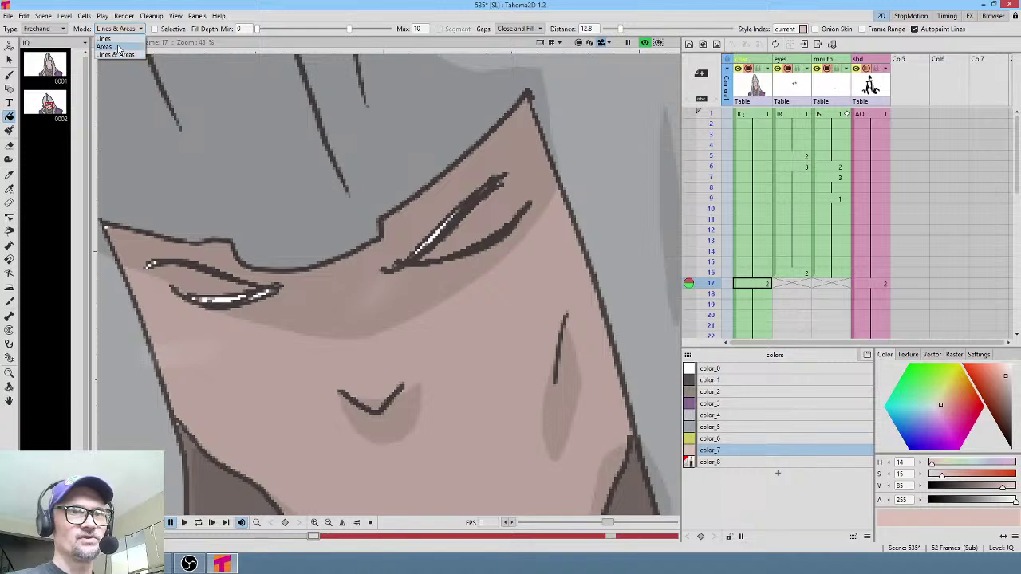
left_click(113, 47)
mouse_move(472, 182)
left_mouse_down()
mouse_move(433, 200)
mouse_move(376, 263)
mouse_move(447, 255)
mouse_move(498, 169)
mouse_move(471, 195)
left_mouse_up()
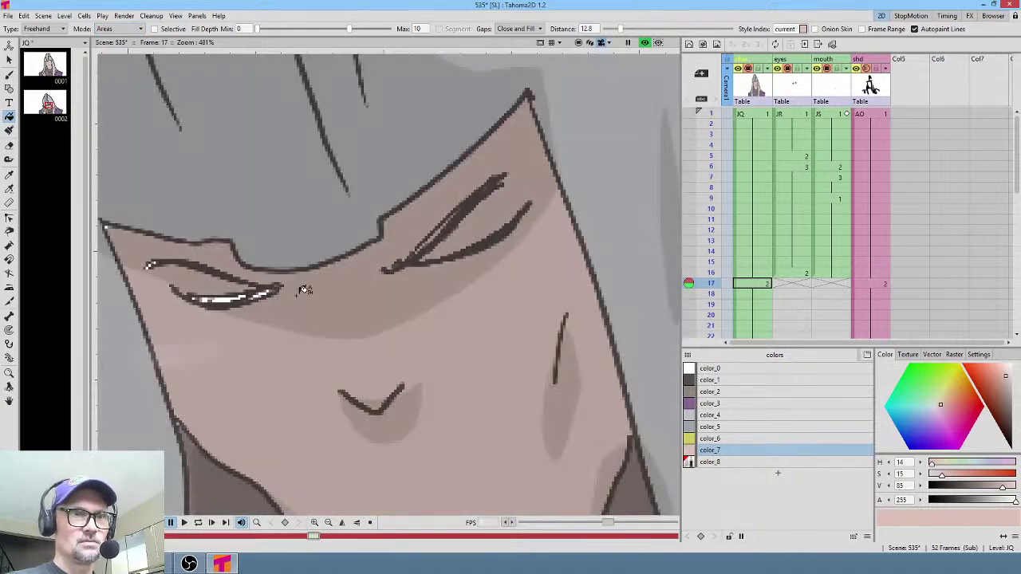
mouse_move(287, 279)
left_mouse_down()
mouse_move(189, 248)
mouse_move(144, 261)
mouse_move(144, 275)
mouse_move(198, 323)
mouse_move(258, 330)
mouse_move(287, 281)
left_mouse_up()
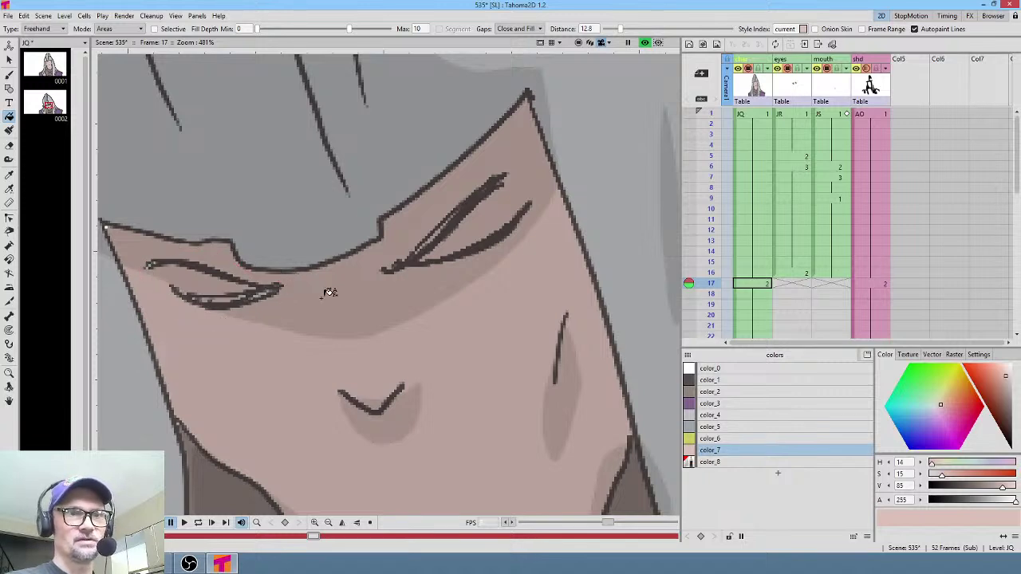
- Fill the small gaps inside the eye and brow lines of JQ drawing 2 with the dark line style color_1
scroll(350, 296, "down", 5)
scroll(350, 296, "up", 5)
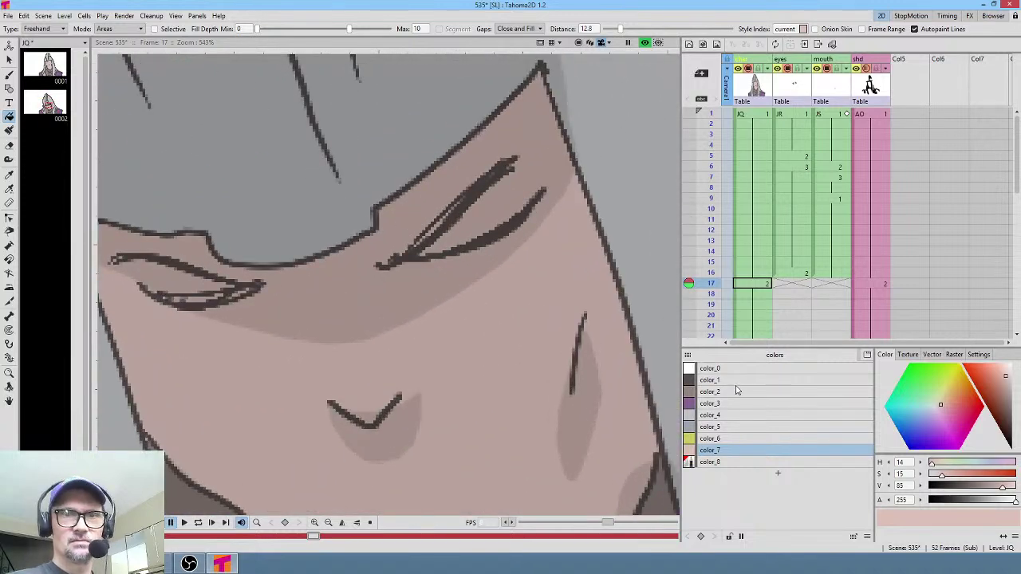
left_click(737, 380)
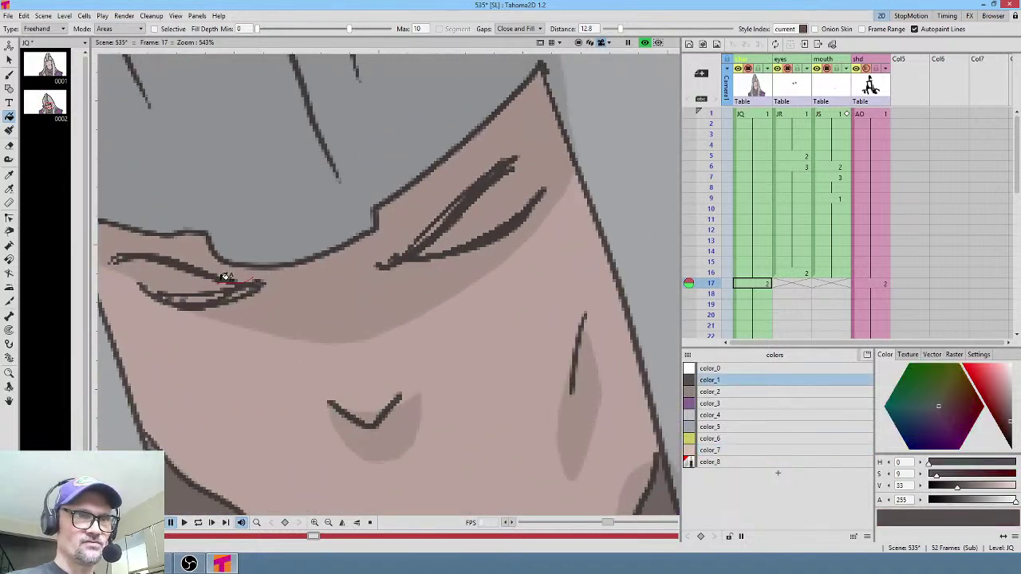
mouse_move(227, 277)
left_mouse_down()
mouse_move(164, 275)
mouse_move(142, 295)
mouse_move(232, 316)
mouse_move(262, 285)
left_mouse_up()
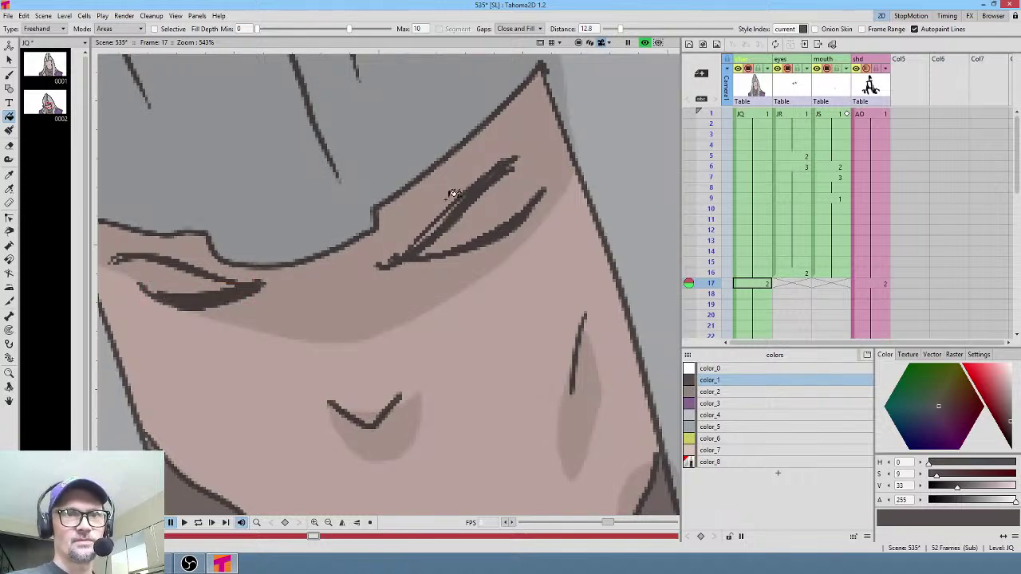
mouse_move(452, 194)
left_mouse_down()
mouse_move(417, 244)
mouse_move(480, 189)
mouse_move(478, 212)
left_mouse_up()
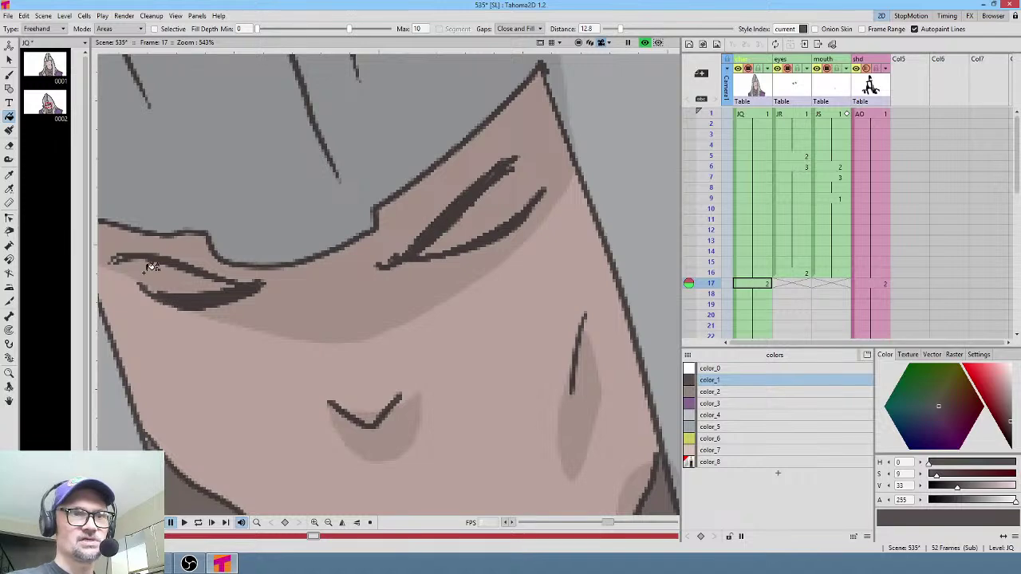
left_click_drag(111, 259, 127, 254)
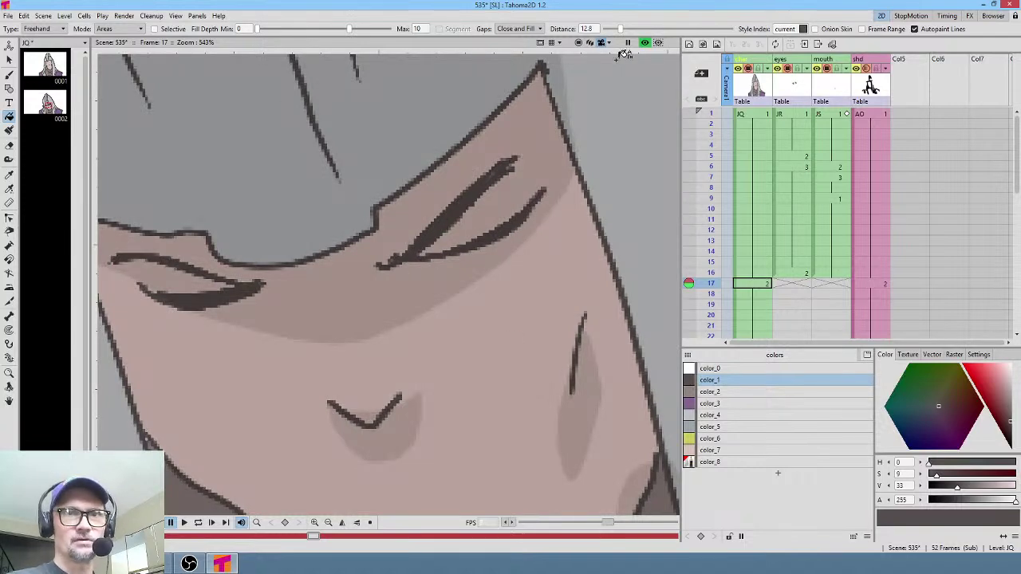
- Turn off the viewer preview and select the JQ drawing at frame 1 with the whole face in view
left_click(645, 43)
left_click(759, 117)
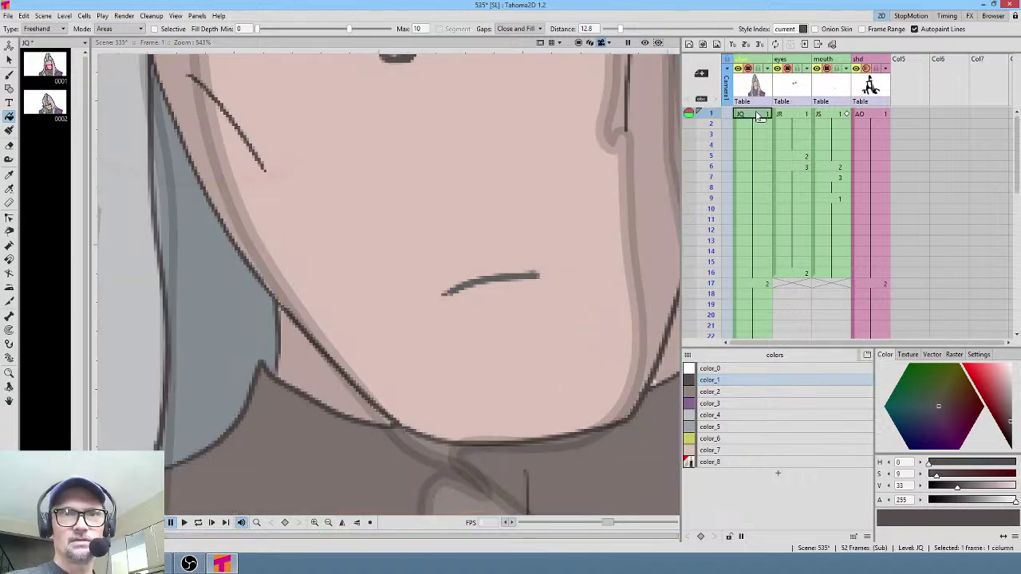
scroll(490, 200, "down", 5)
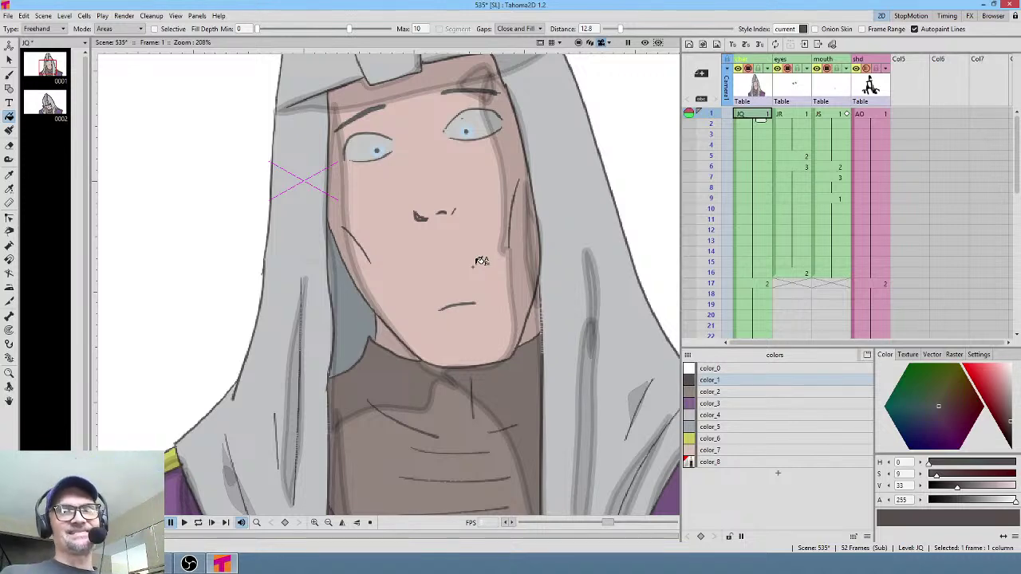
left_click(759, 86)
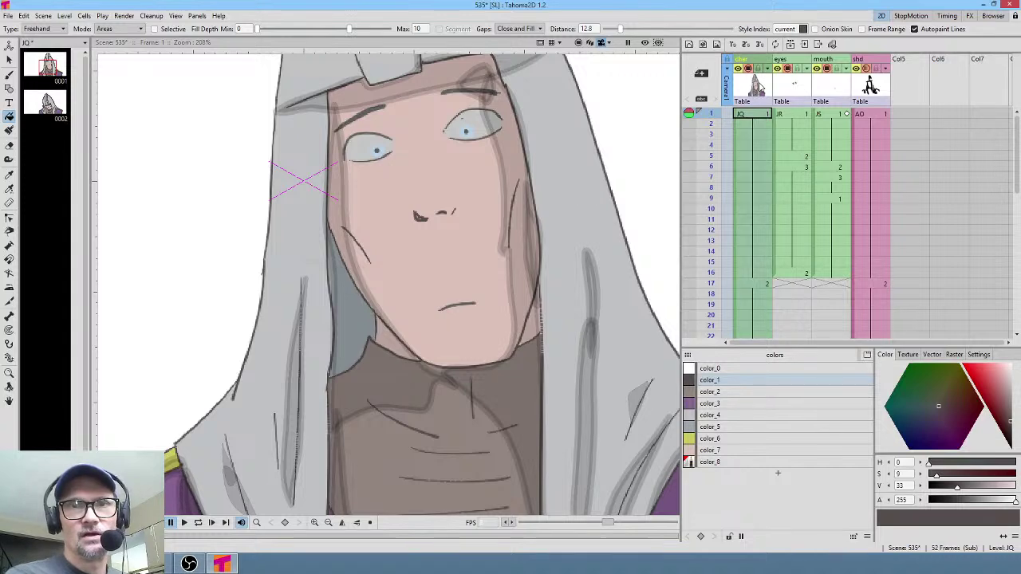
left_click(745, 118)
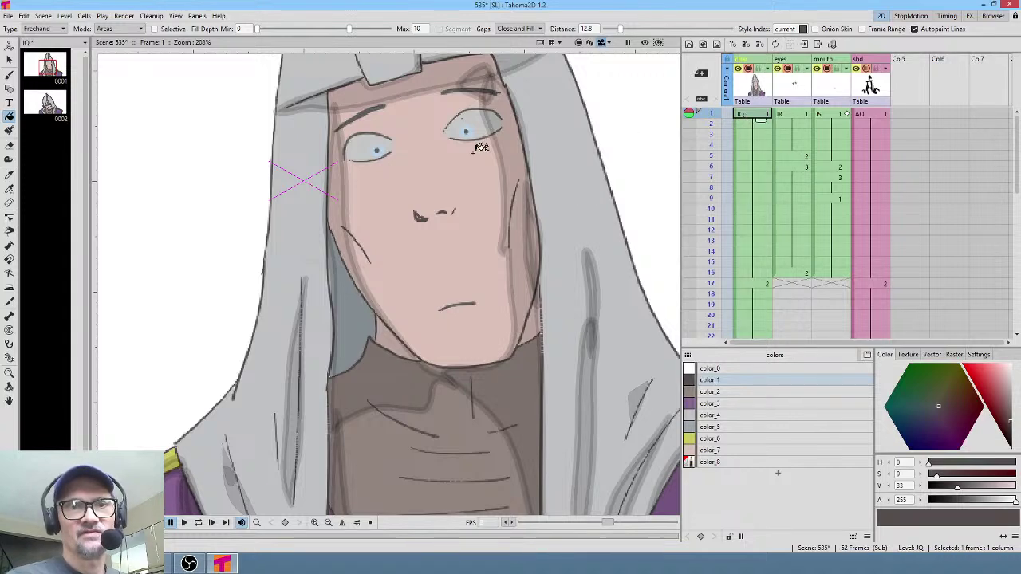
- Return to the main scene and compare the closed-eye face at frame 7 with the viewer preview on and off
scroll(486, 155, "down", 2)
left_click_drag(485, 171, 403, 193)
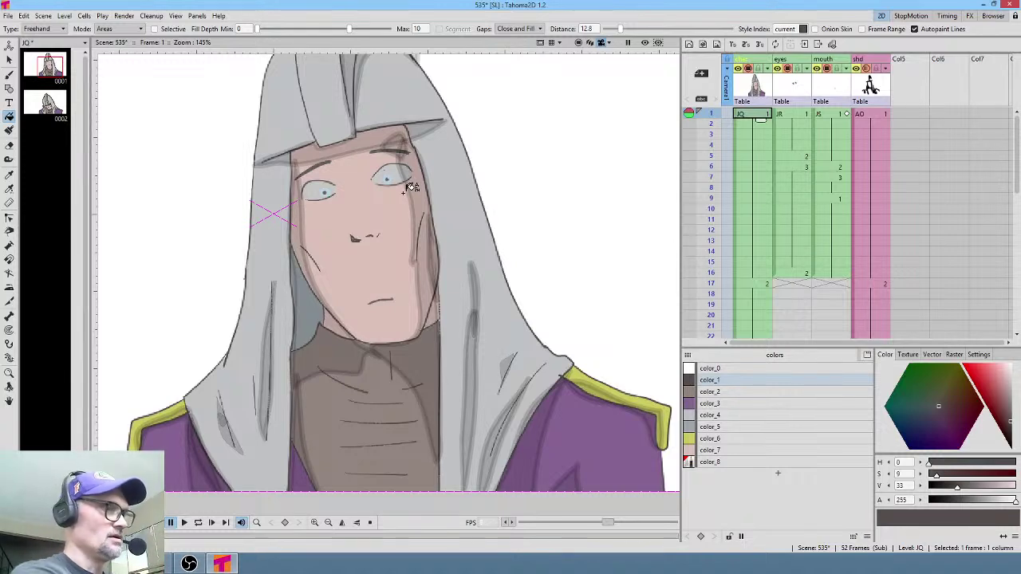
left_click(403, 192)
key("Return")
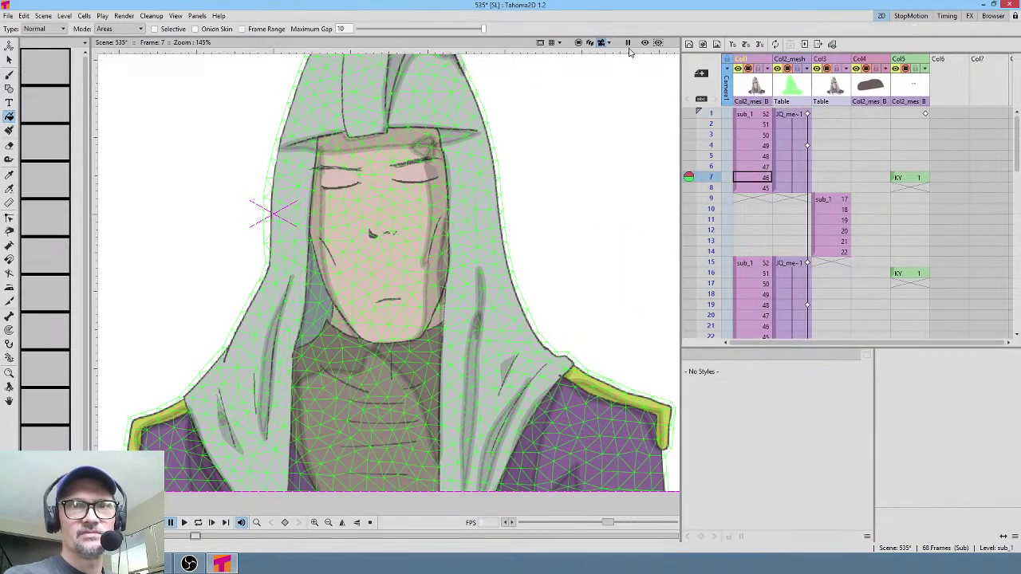
left_click(644, 43)
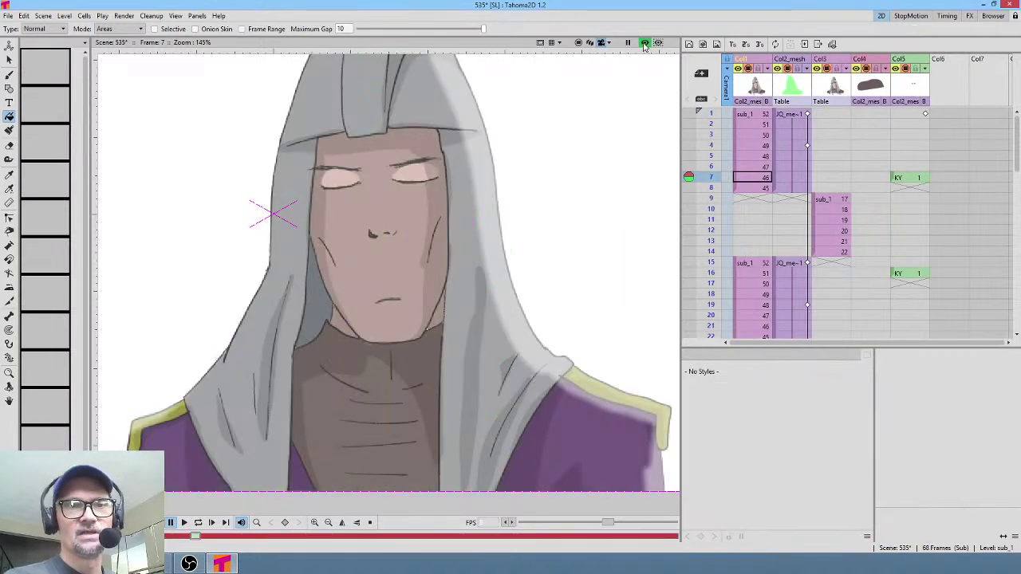
left_click(644, 43)
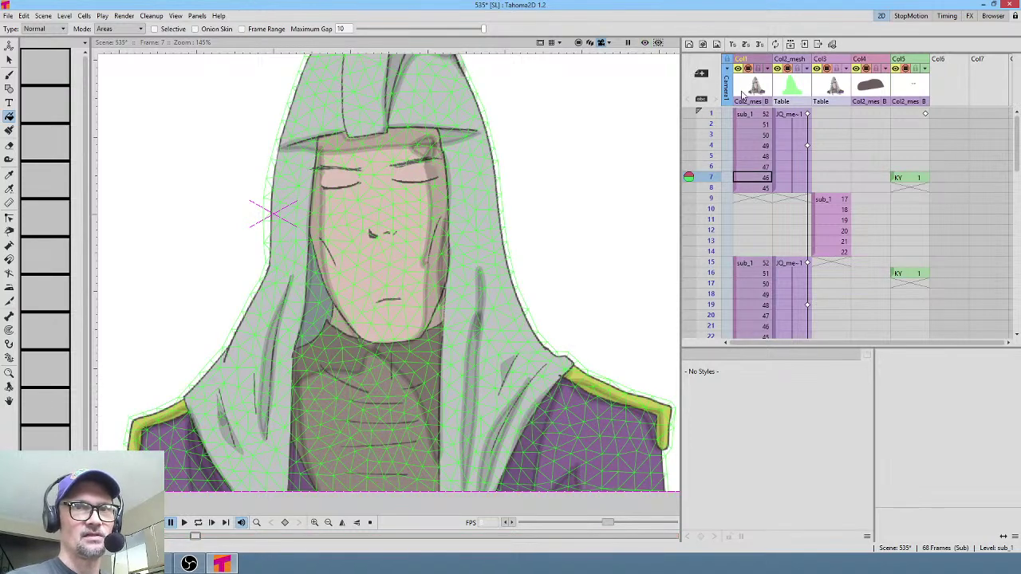
- Examine how the main scene's columns are linked in the Stage Schematic and the FX Schematic
key("F9")
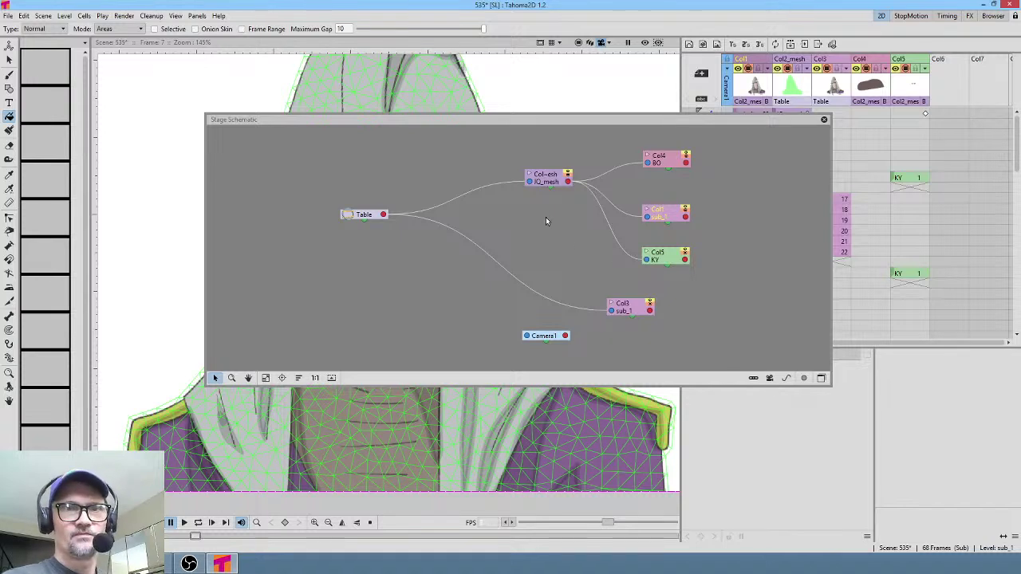
left_click(821, 378)
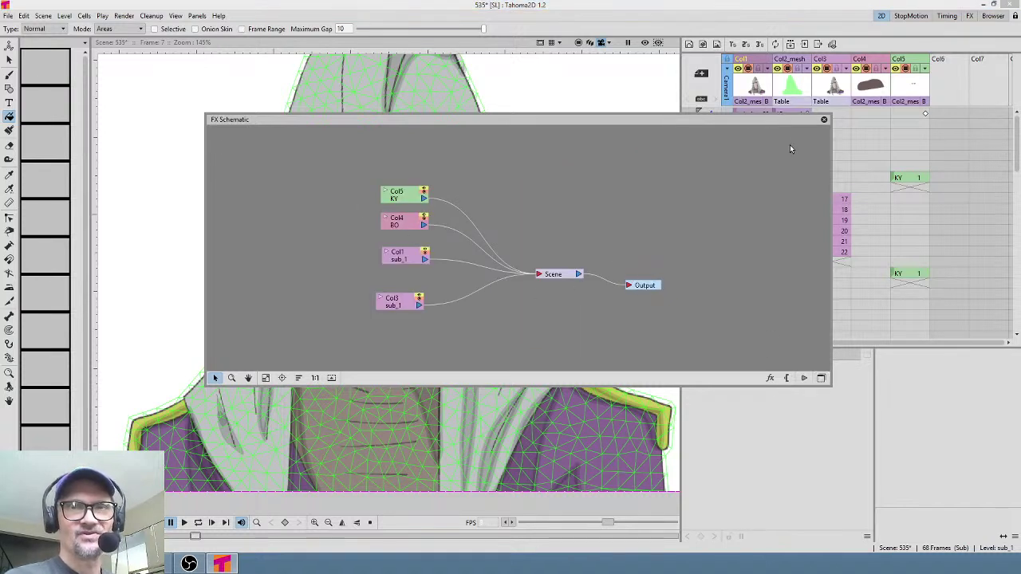
left_click(823, 120)
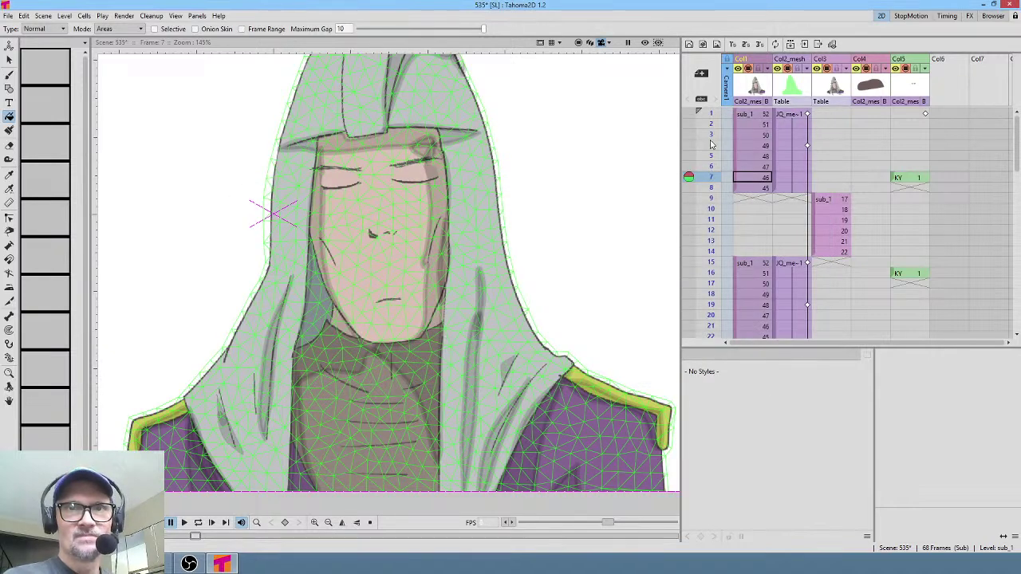
- Open the character sub-scene from frame 6, review its eyes, mouth and shadow columns, and return to the main scene
mouse_move(705, 156)
left_mouse_down()
mouse_move(714, 179)
mouse_move(717, 167)
left_mouse_up()
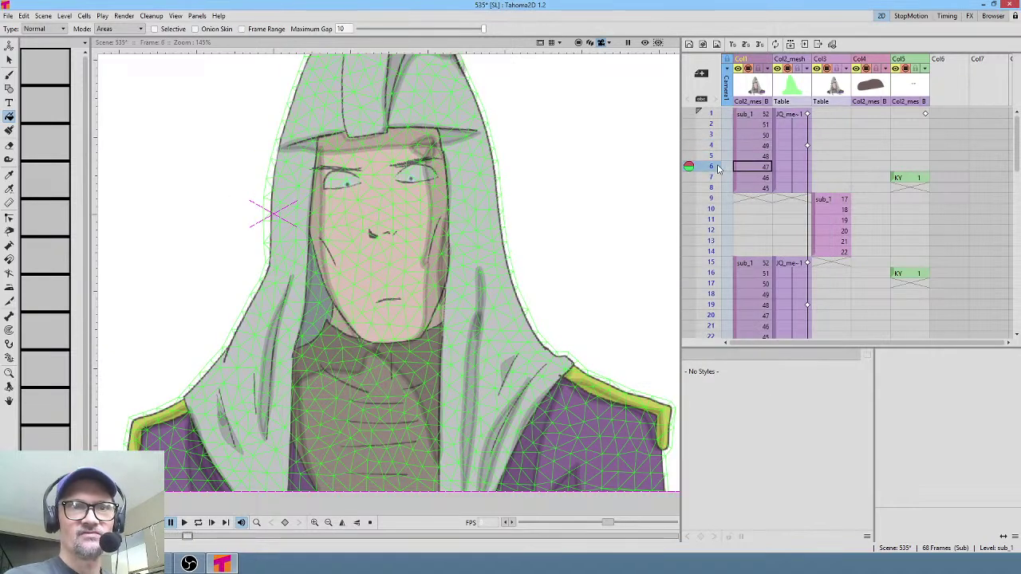
double_click(749, 92)
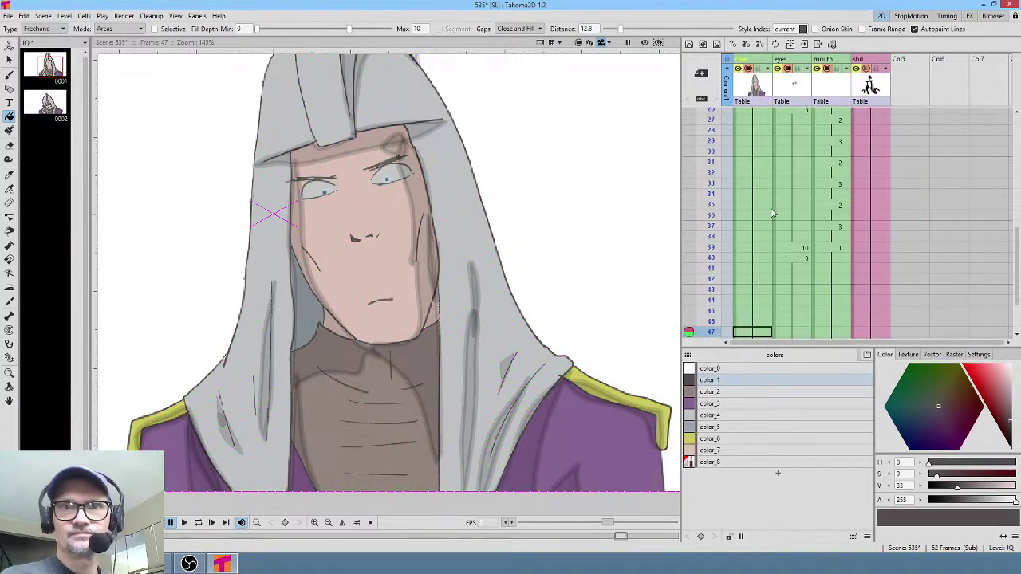
scroll(837, 167, "up", 3)
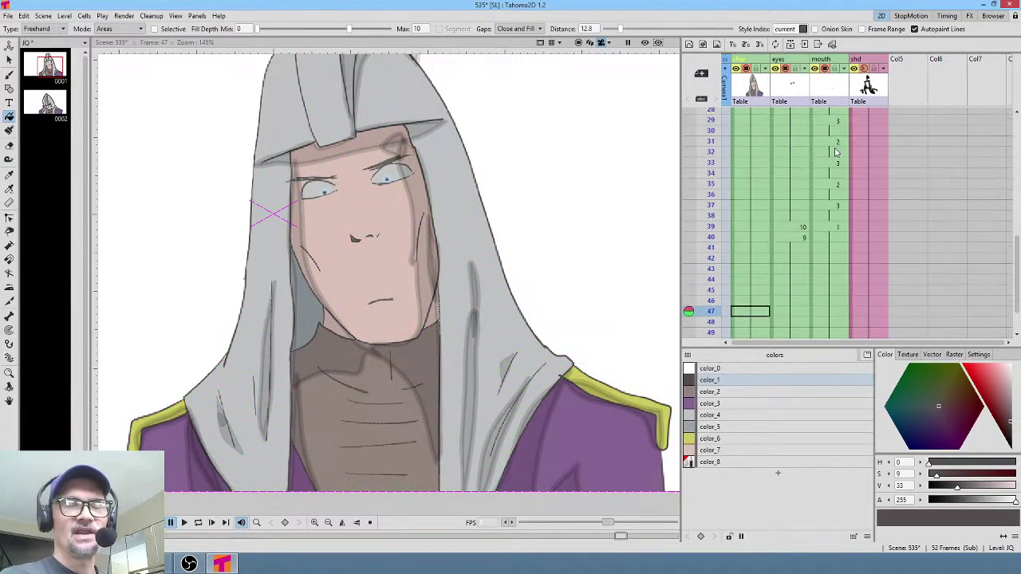
scroll(826, 237, "up", 1)
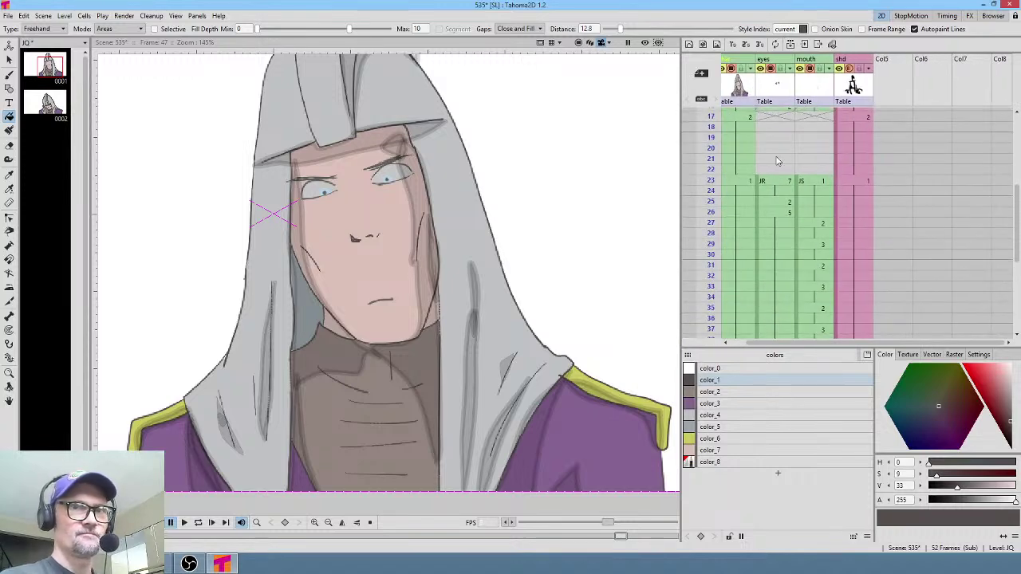
scroll(790, 176, "up", 2)
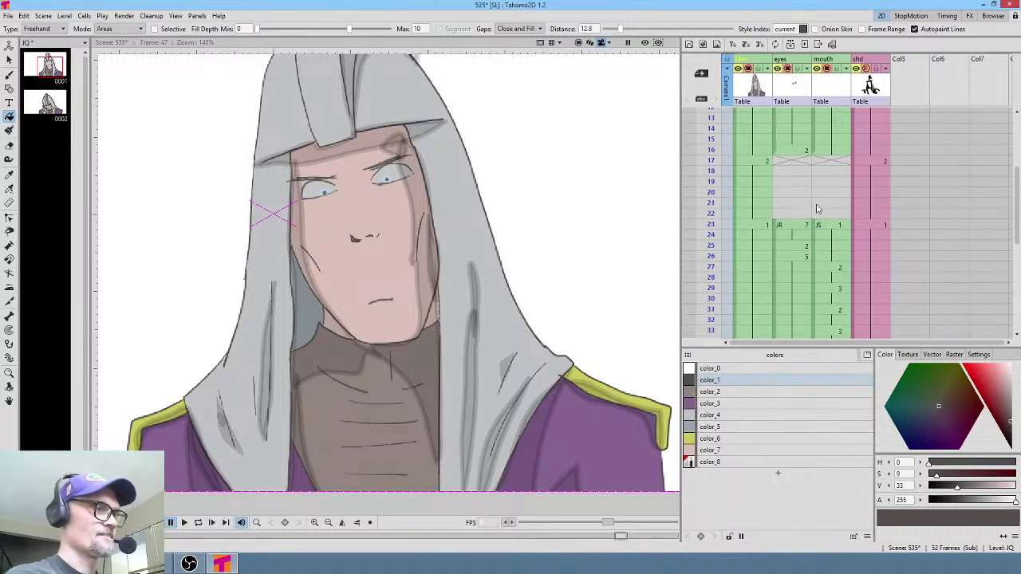
key("alt+c")
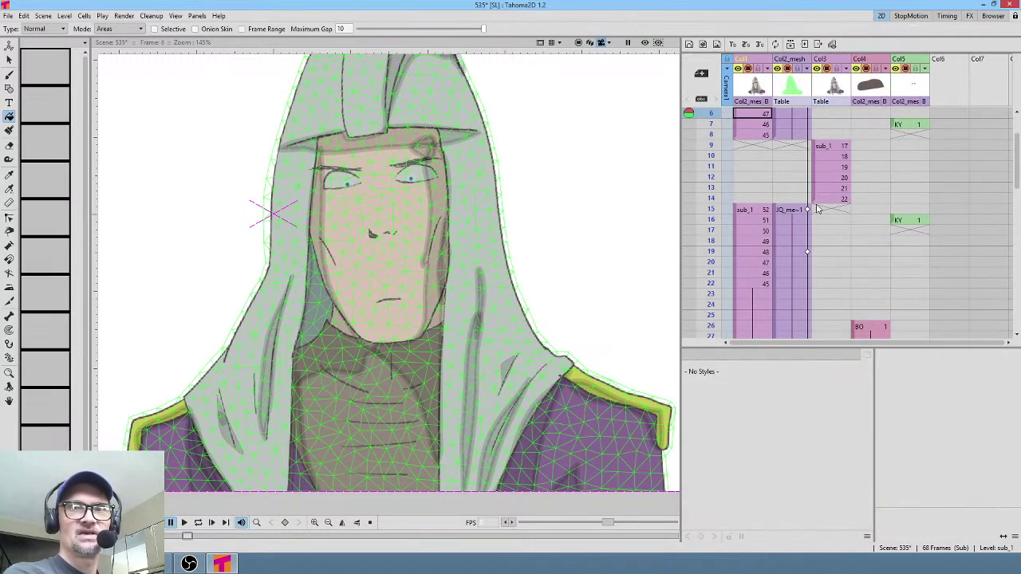
- Select the KY blink drawing at frame 16 with style color_1 current, and preview the face close up
left_click(915, 223)
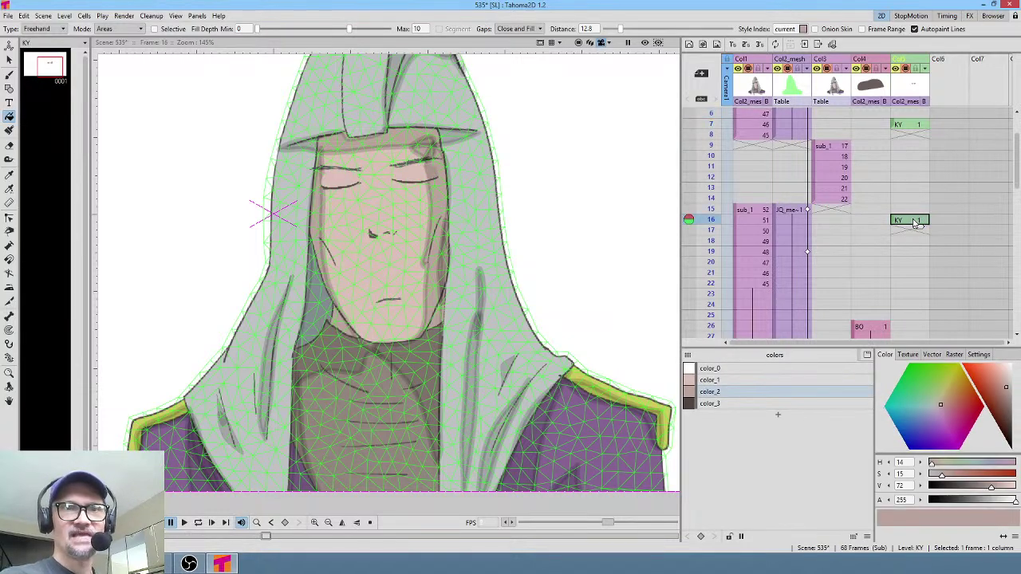
left_click(757, 380)
scroll(431, 189, "up", 2)
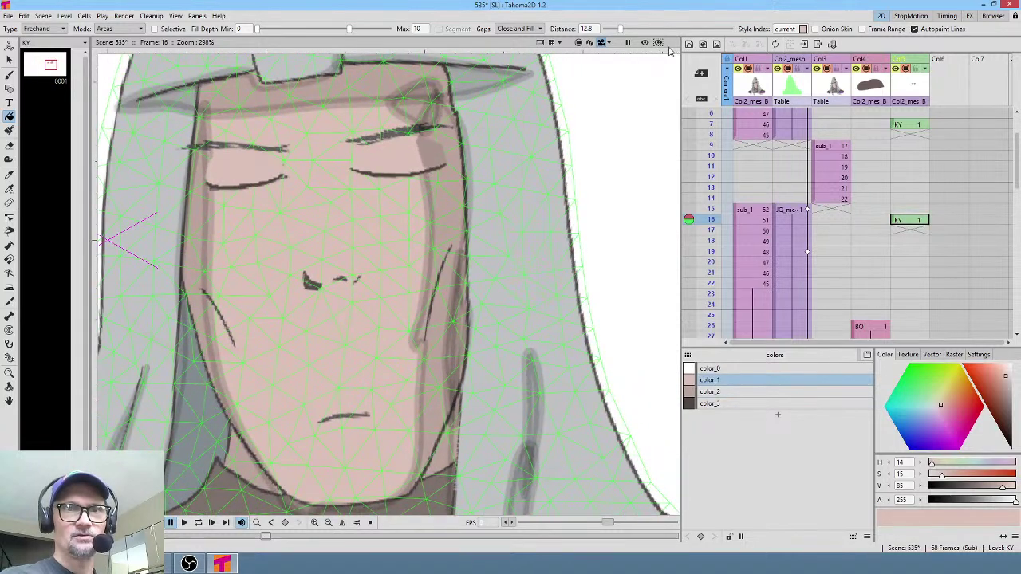
left_click(645, 42)
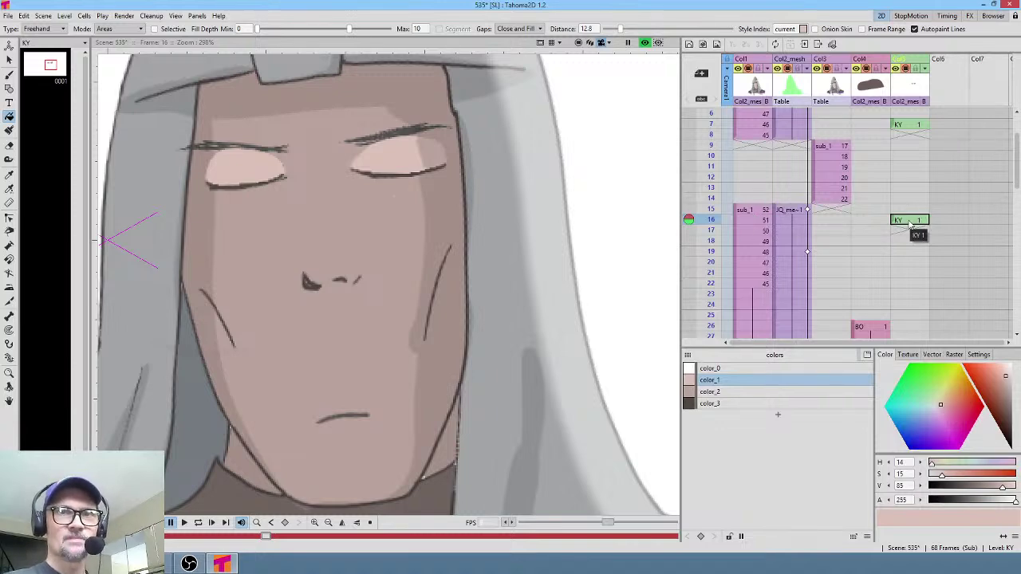
- Open the sub_1 sub-scene from frame 15, examine its effect chain in the FX Schematic, and return to the main scene
left_click(764, 212)
key("ctrl+Down")
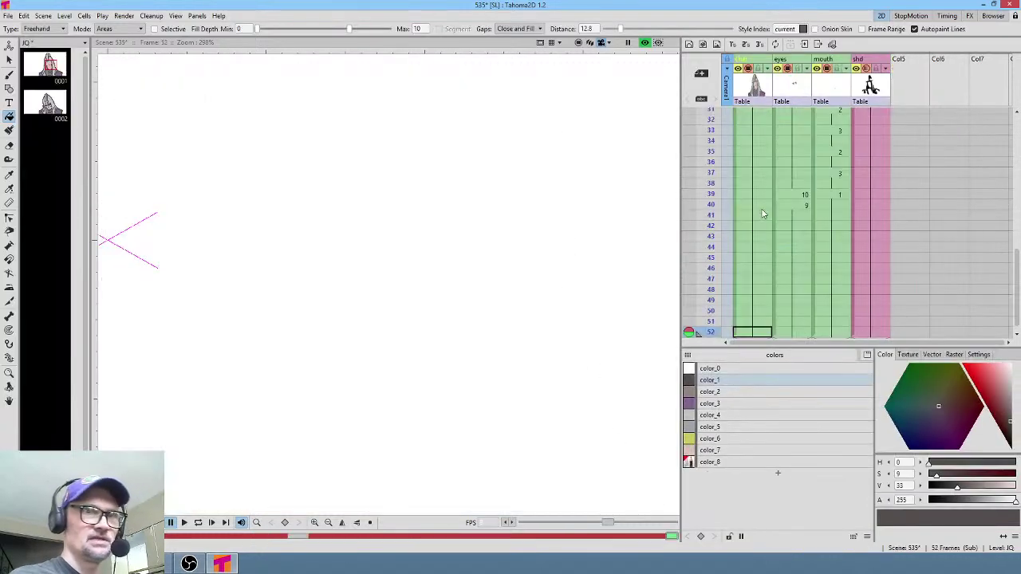
scroll(755, 212, "up", 10)
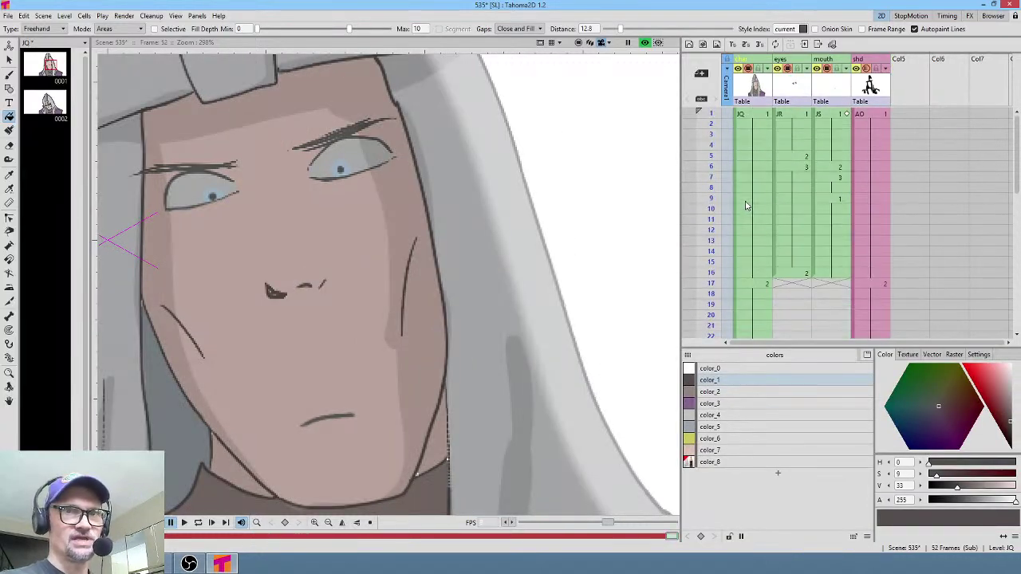
key("F4")
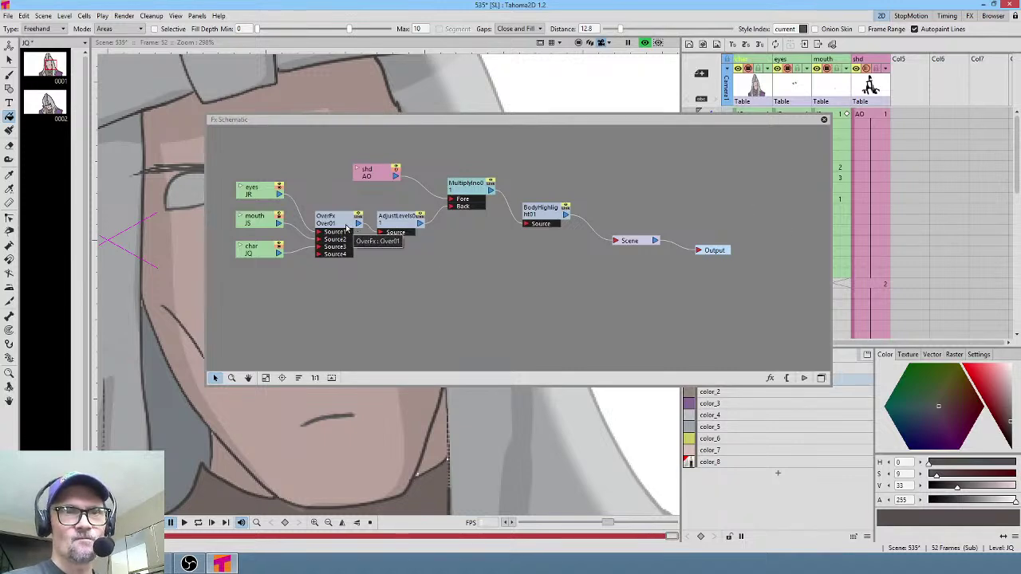
left_click(824, 120)
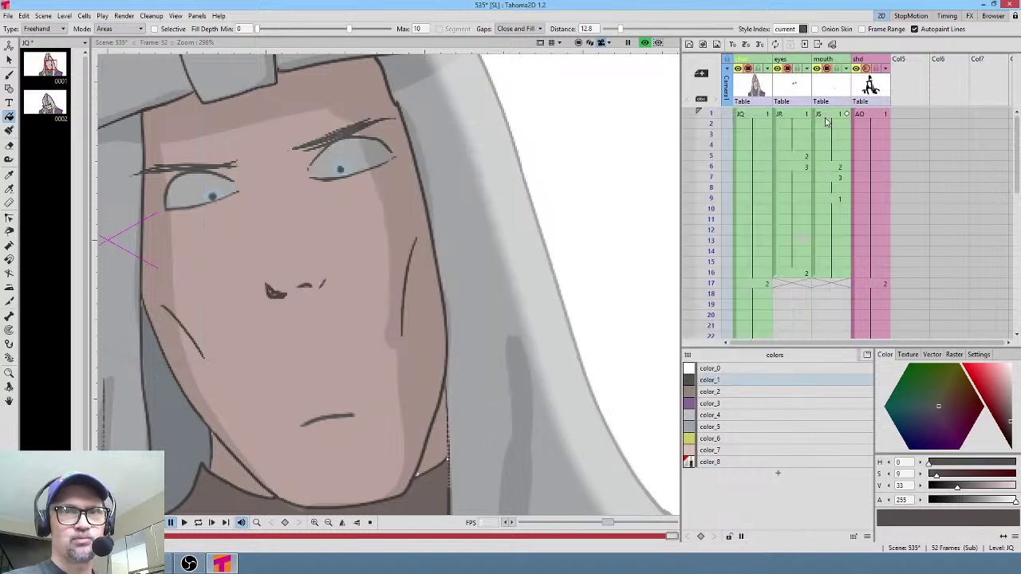
left_click(760, 94)
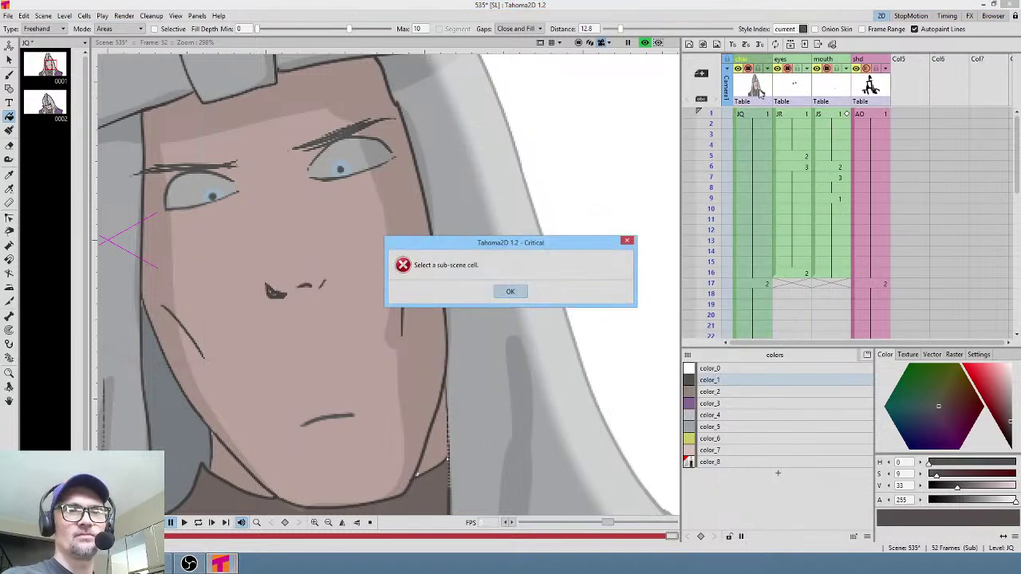
key("Return")
key("shift+a")
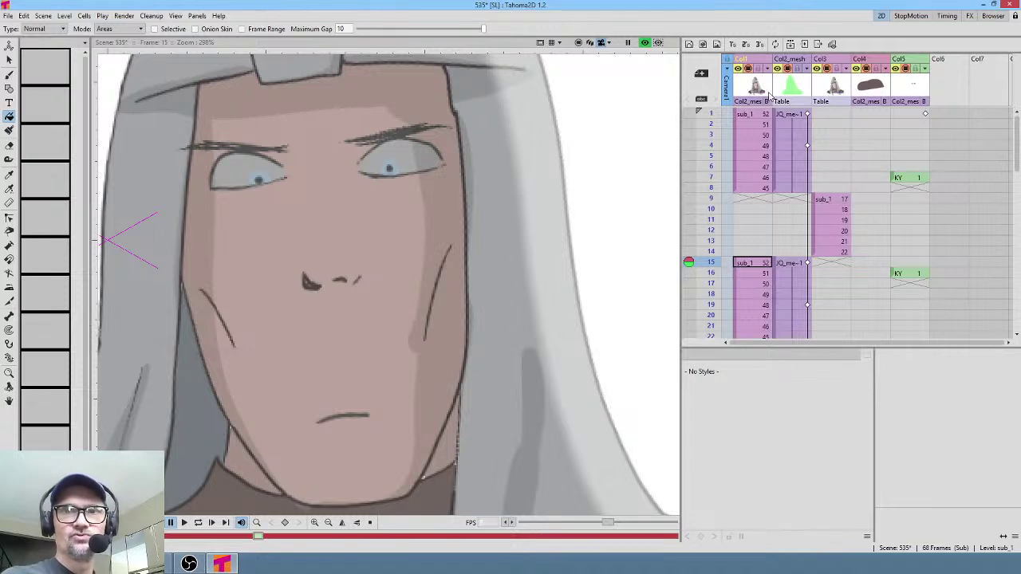
- Compare the KY eyelid colour with the face at frames 7 and 16, toggling the viewer preview off and on
left_click(909, 178)
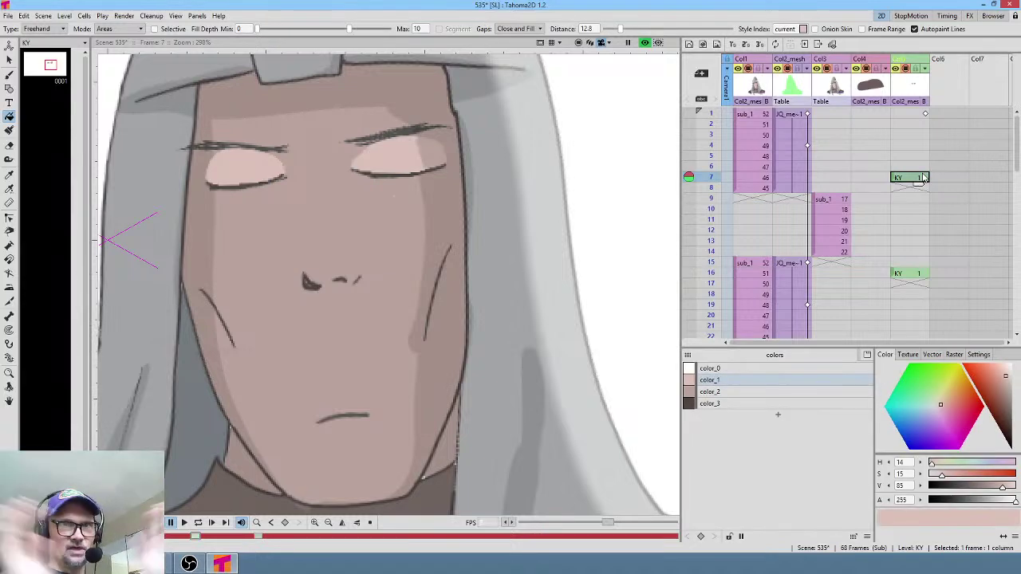
left_click(645, 43)
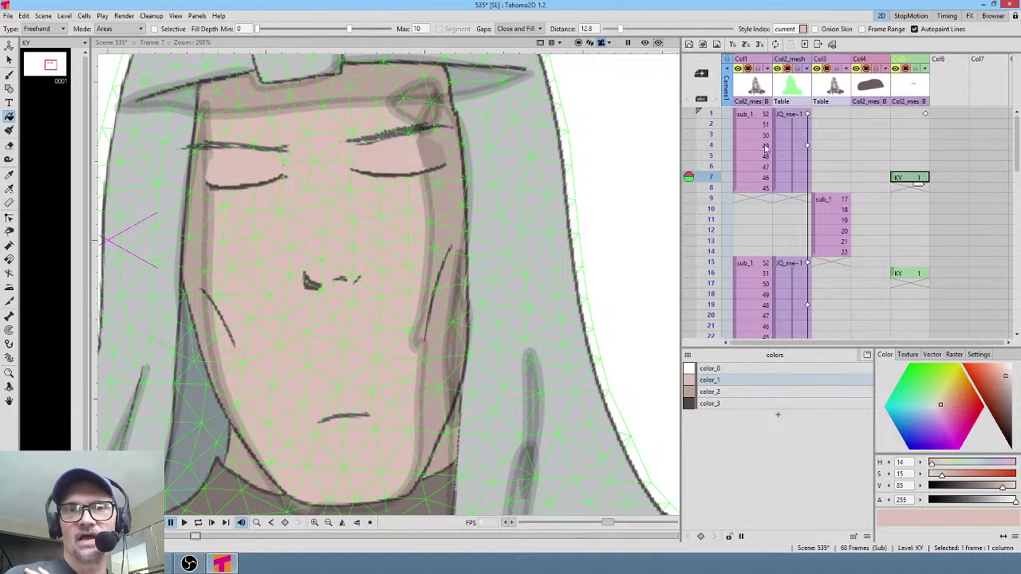
left_click(754, 88)
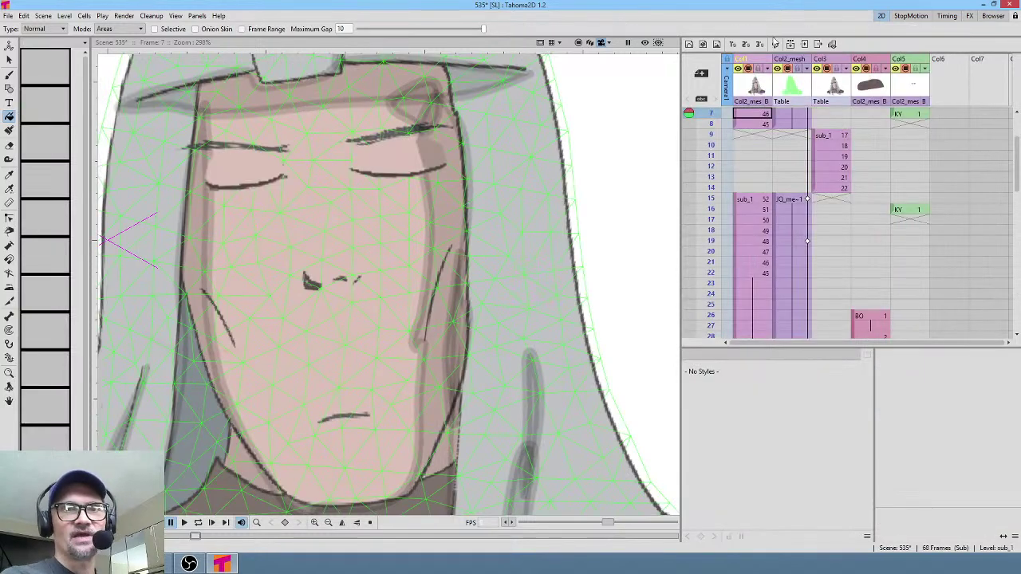
left_click(644, 43)
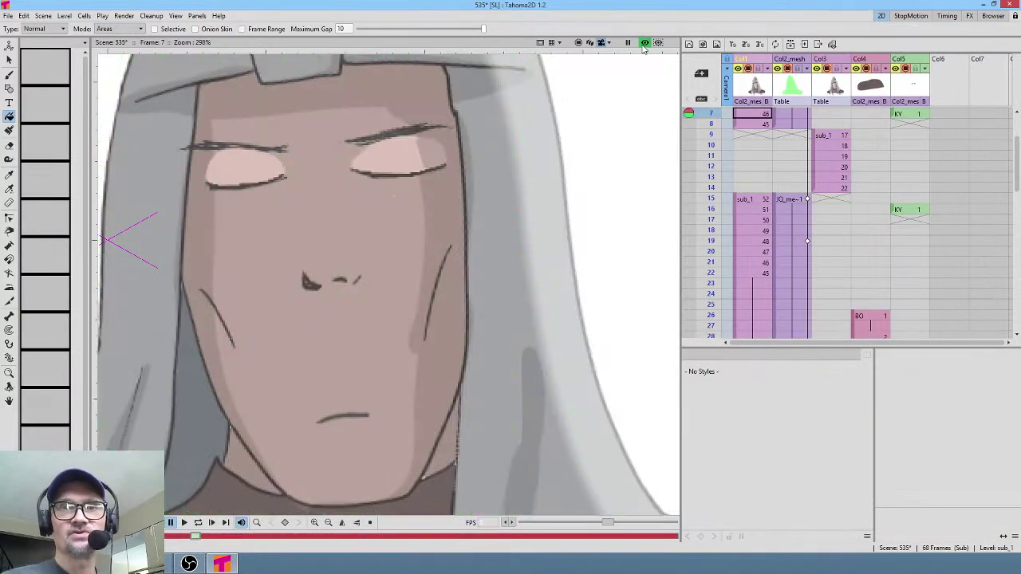
left_click(918, 210)
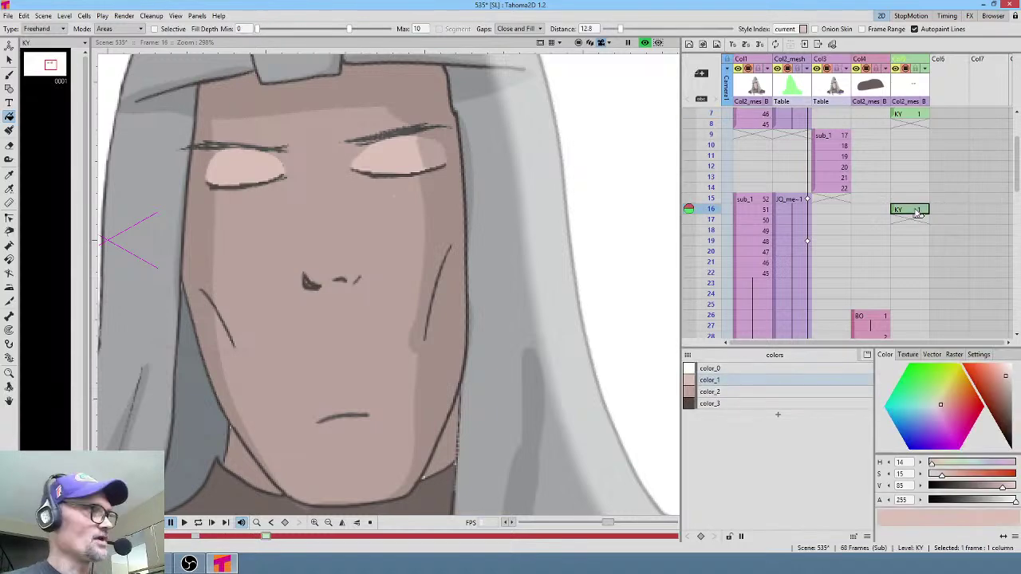
- Try linking the KY column directly to the Table instead of the mesh column in the Stage Schematic
key("alt+s")
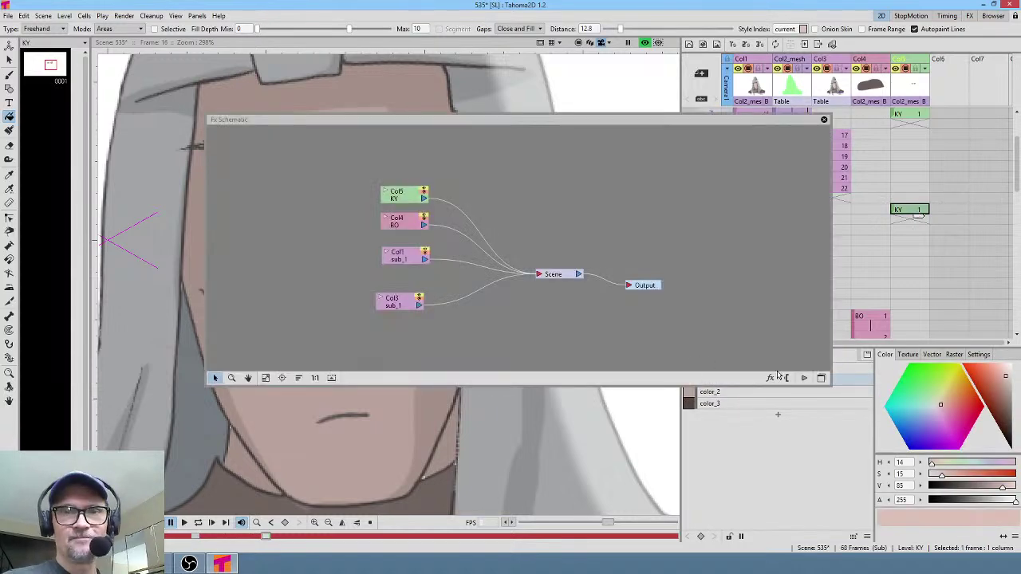
left_click(820, 377)
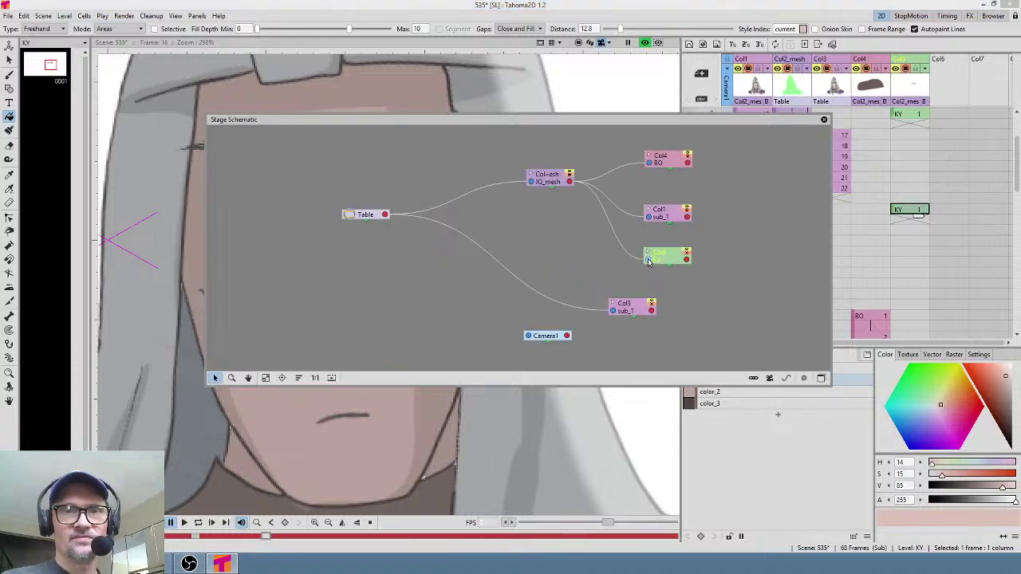
left_click_drag(647, 260, 386, 215)
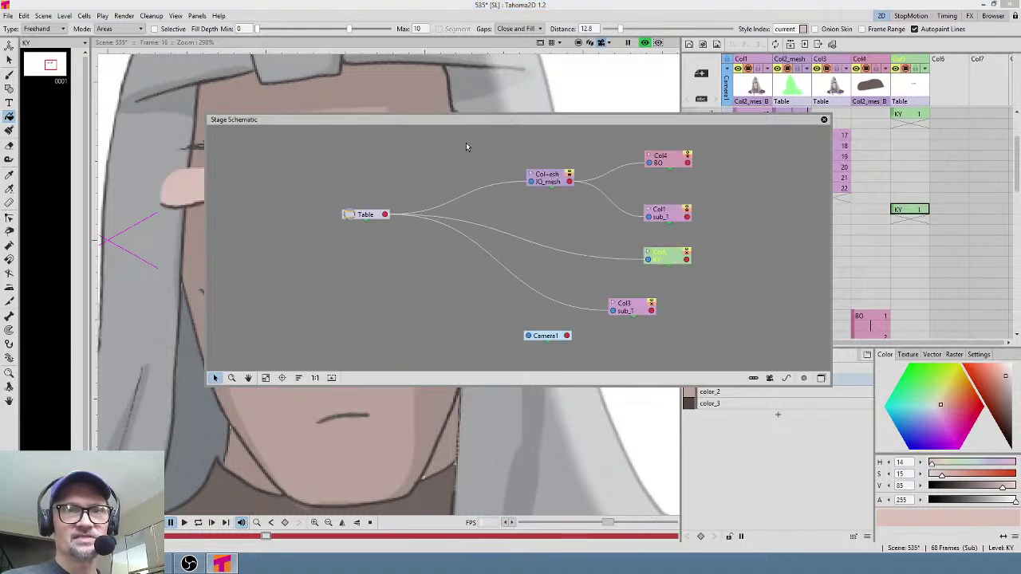
left_click_drag(482, 124, 685, 198)
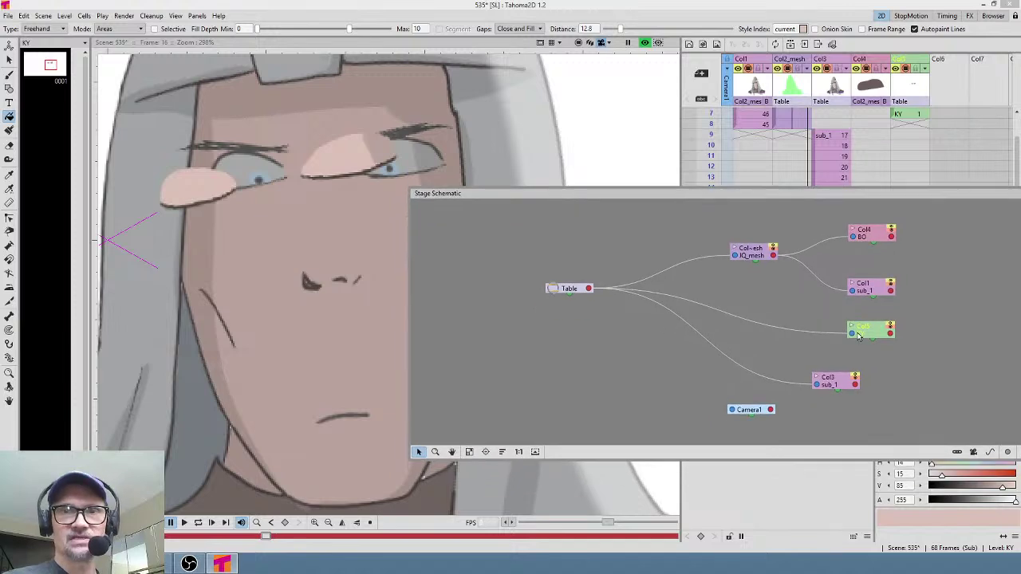
left_click_drag(956, 197, 851, 111)
left_click(922, 110)
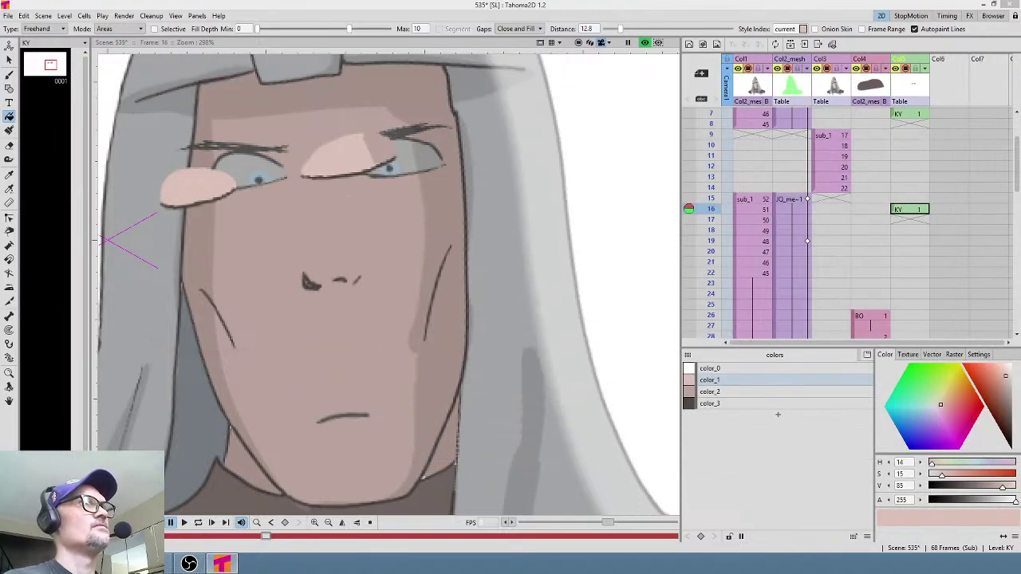
- Undo the KY column's link to the Table and activate the RGB Picker with color_1 as the current style
left_click(906, 212)
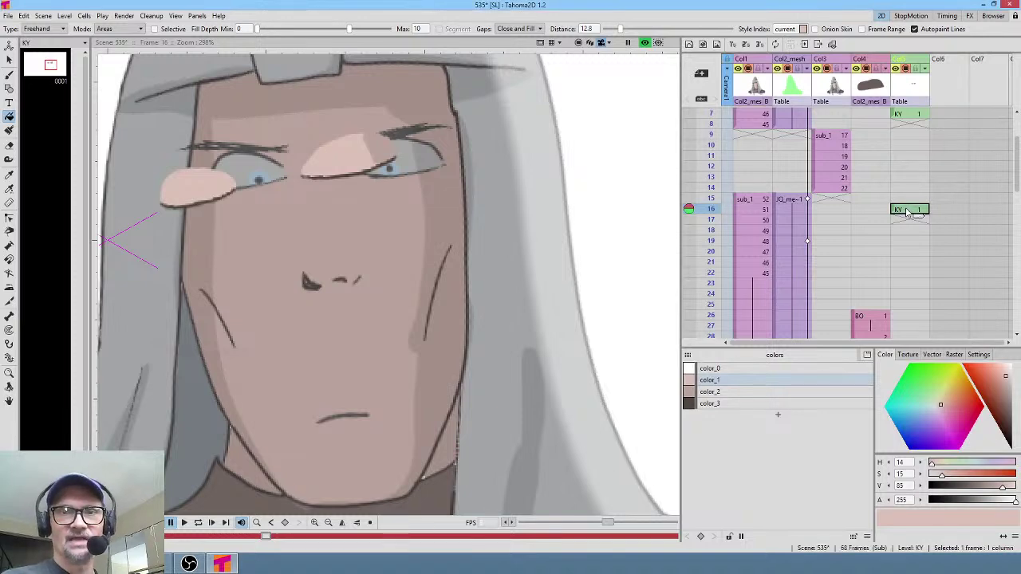
left_click(746, 384)
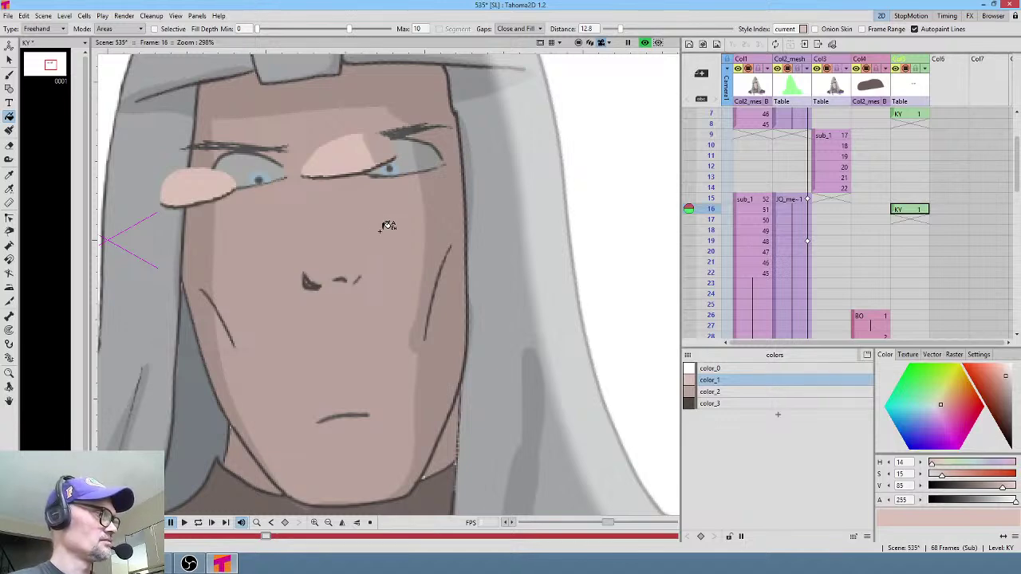
key("ctrl+z")
key("r")
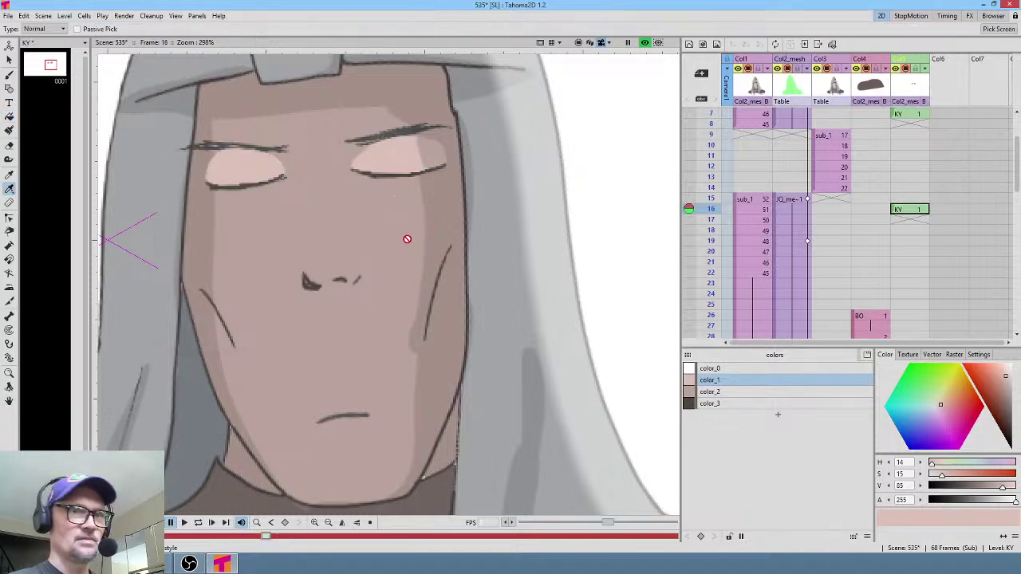
- Link the KY column at frame 16 directly to the Table in the Stage Schematic
left_click(917, 210)
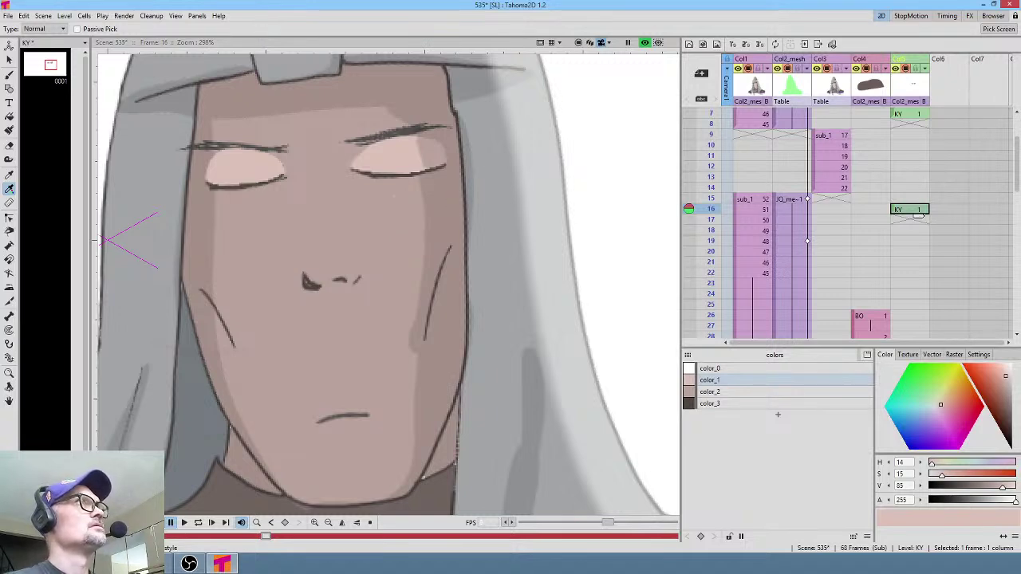
left_click_drag(232, 0, 636, 162)
left_click_drag(573, 303, 312, 252)
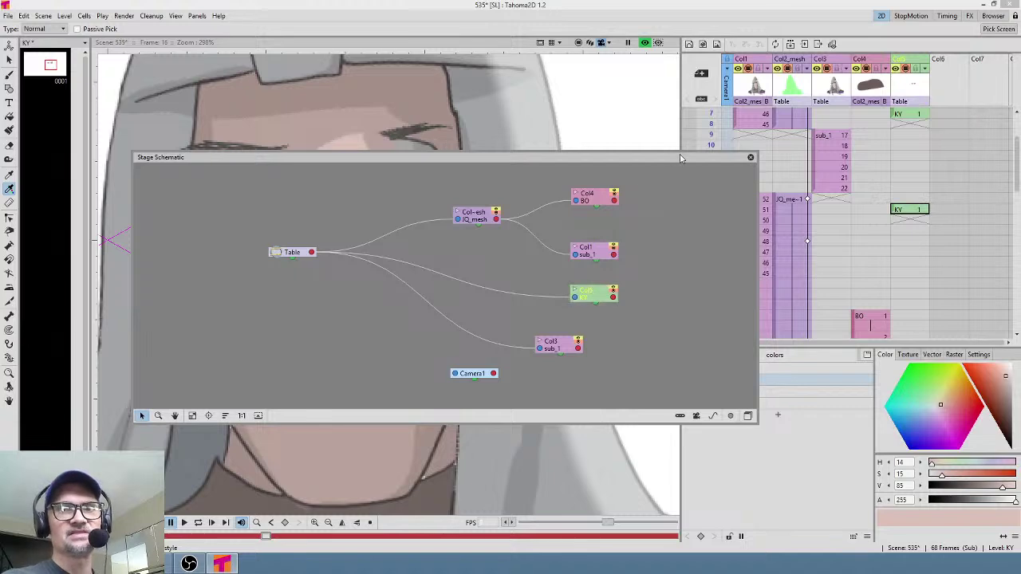
left_click_drag(682, 158, 184, 0)
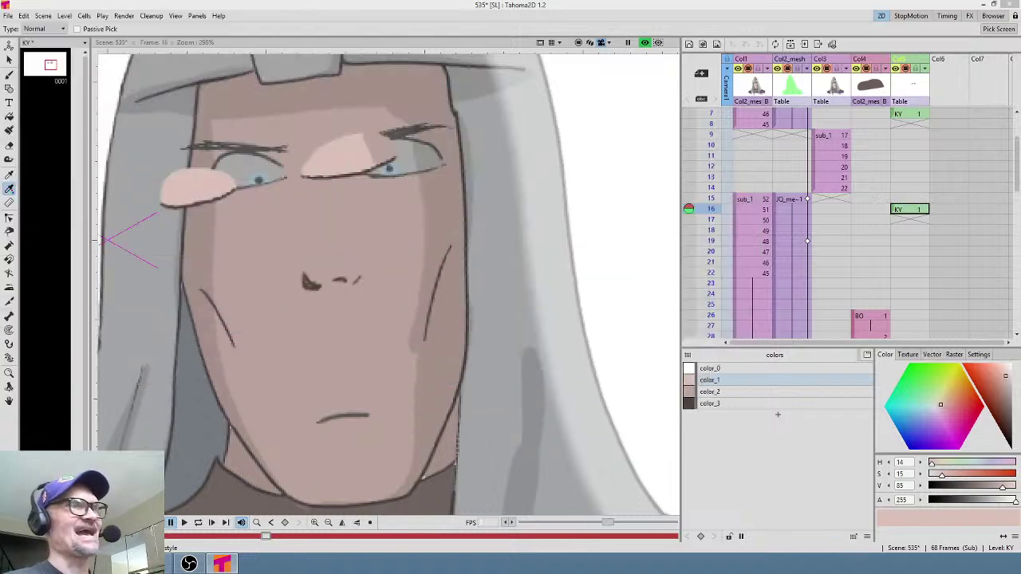
- Sample the previewed, shaded face skin below the eye into color_1 (H 12, S 15, V 72), and turn the viewer preview off
left_click(903, 214)
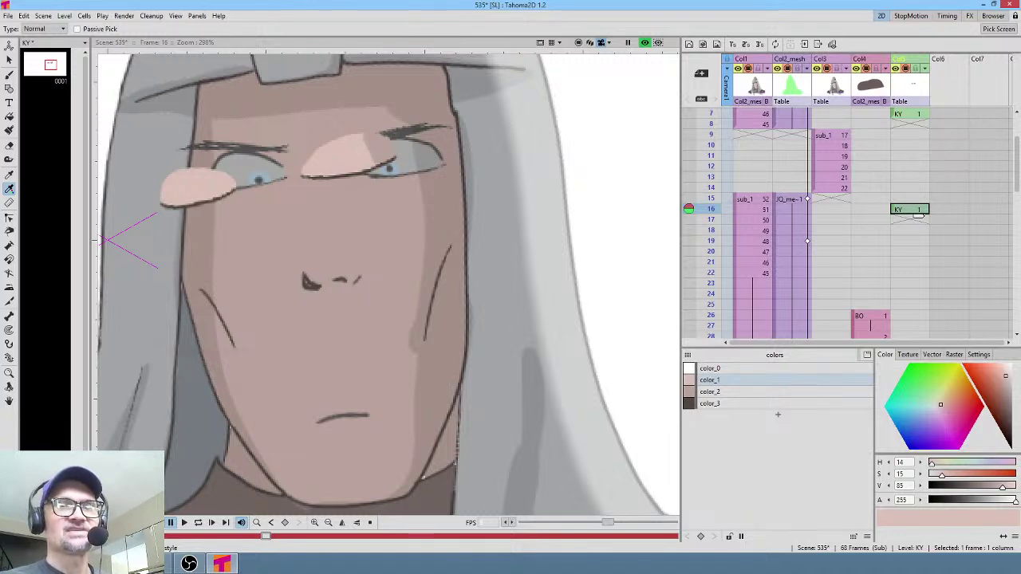
mouse_move(1020, 0)
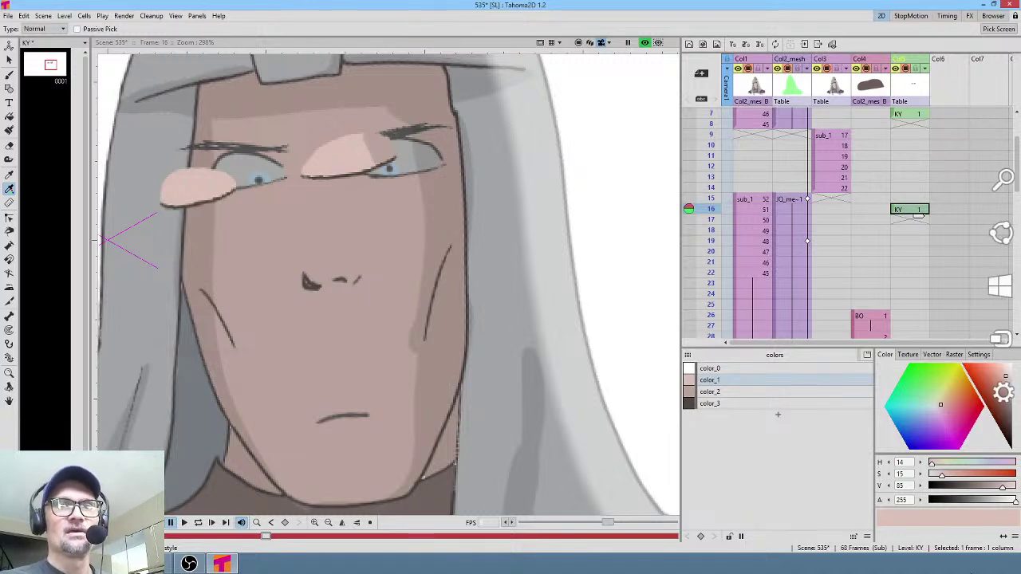
left_click(646, 42)
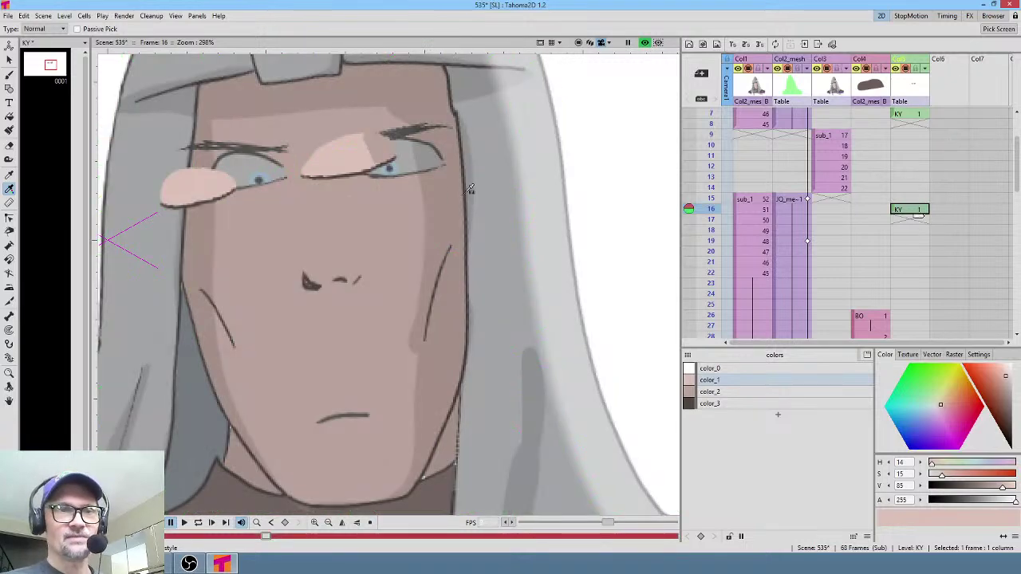
left_click(392, 208)
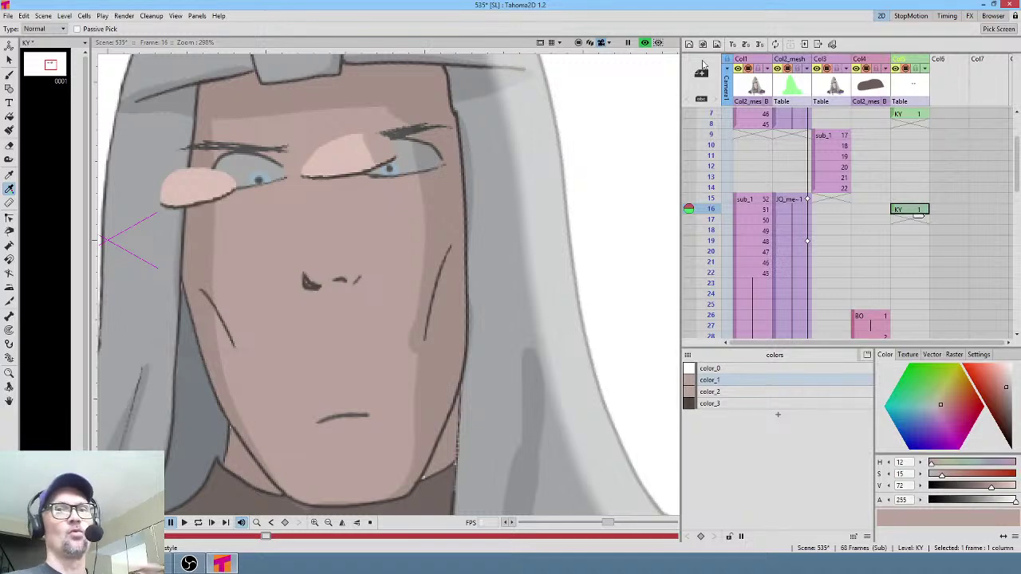
left_click(645, 44)
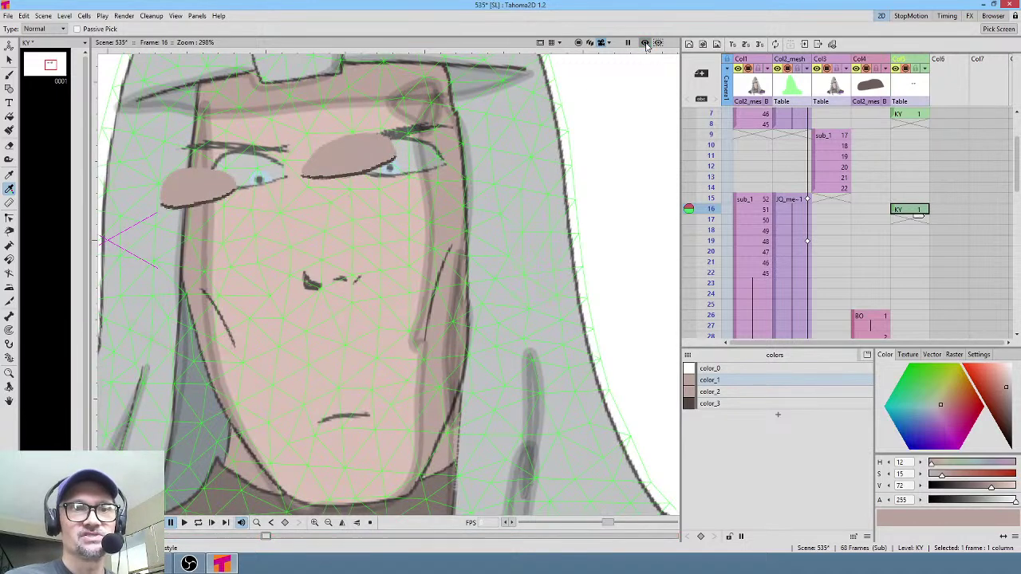
- Sample the unpreviewed face skin into color_1, resample it from the previewed face, and compare the eyelids with preview off and on
left_click(407, 217)
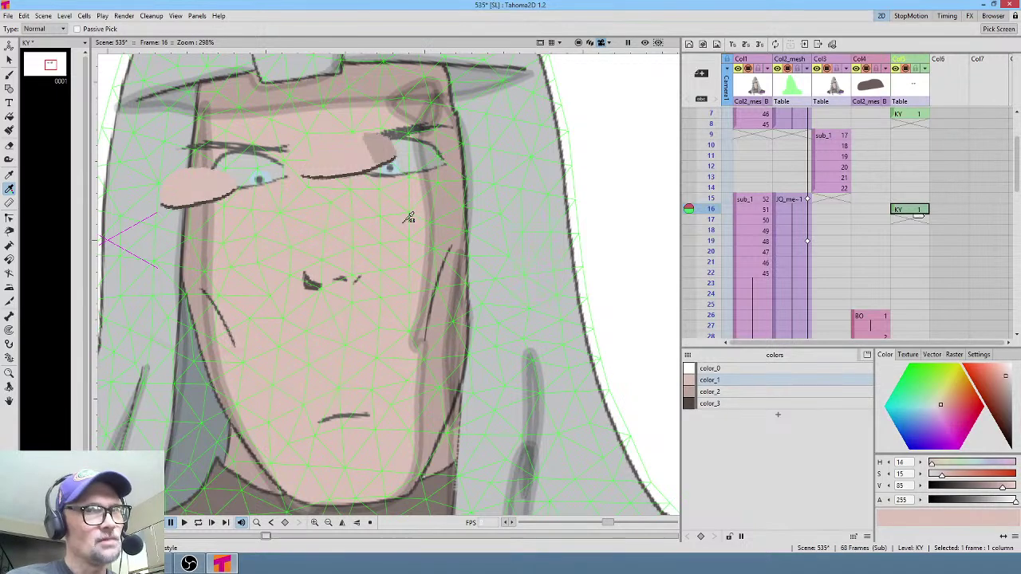
left_click(645, 43)
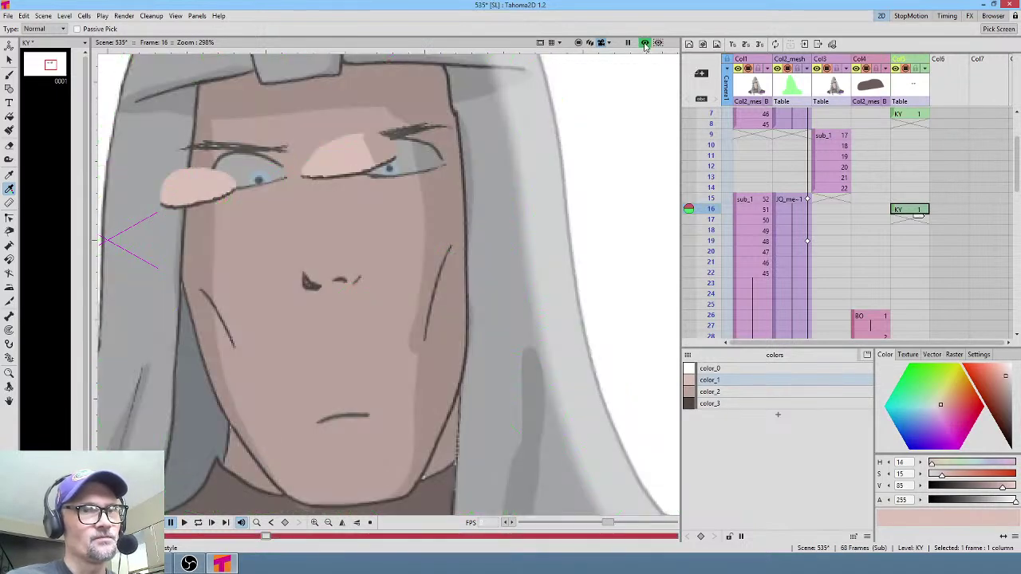
left_click(395, 213)
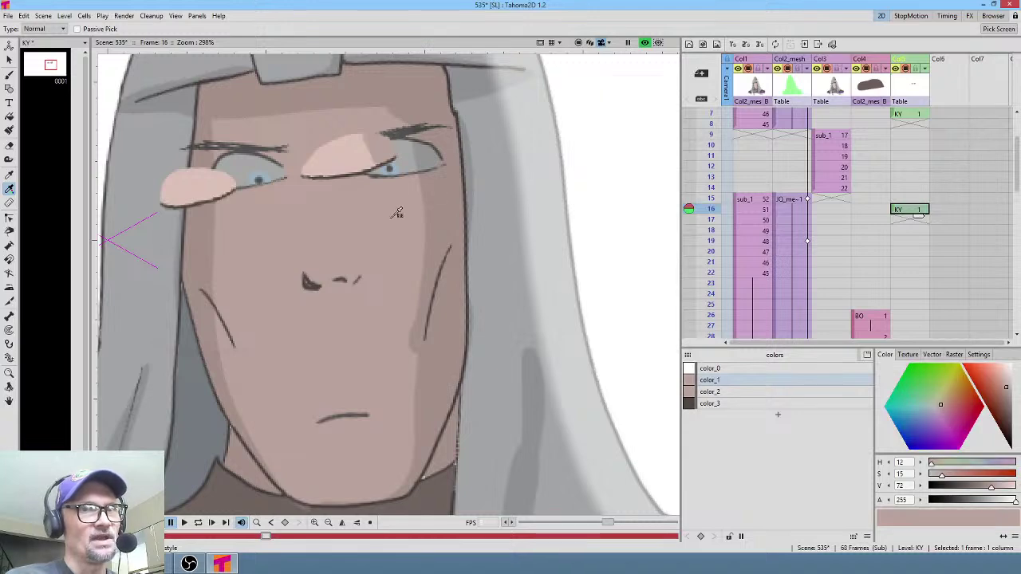
left_click(645, 43)
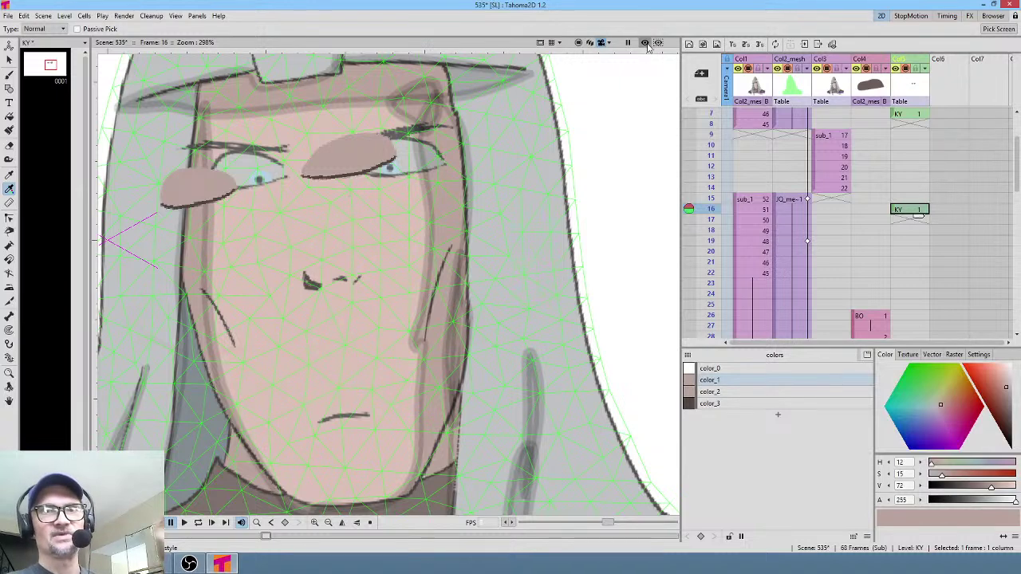
left_click(646, 43)
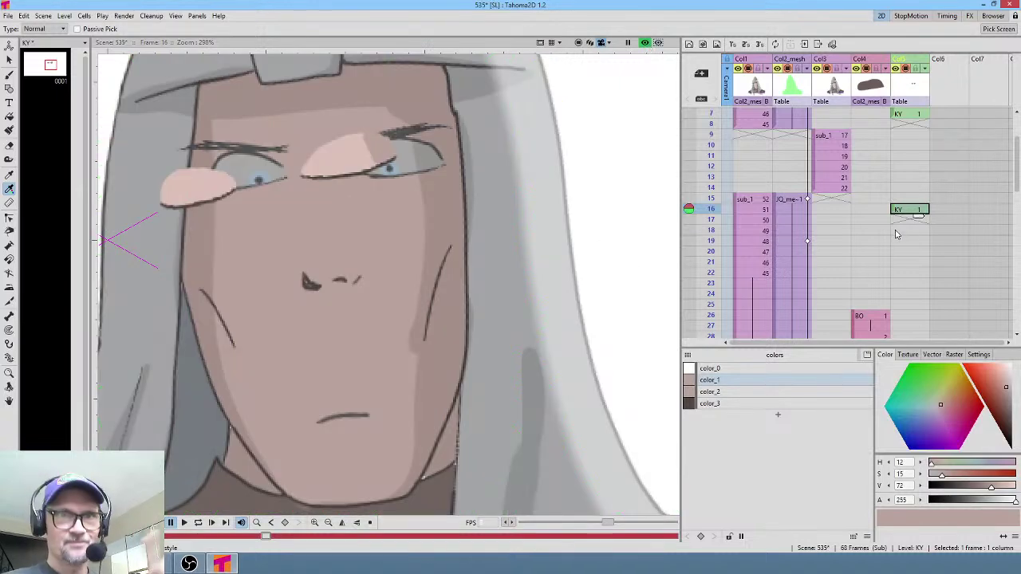
- Sample the previewed shadow skin at the side of the face into color_2 (H 13, S 15, V 64), and compare with preview off and on
left_click(740, 391)
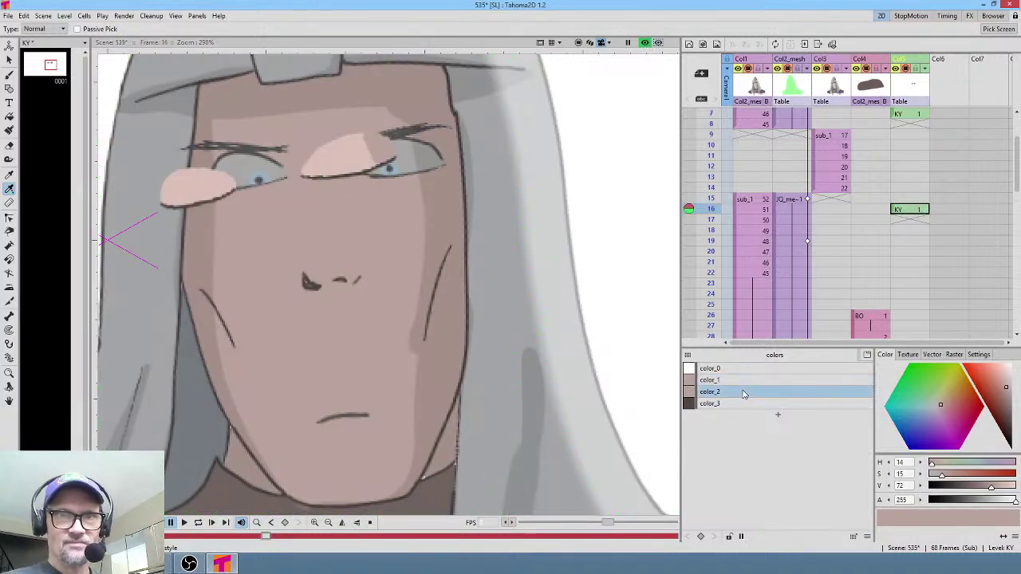
left_click(452, 215)
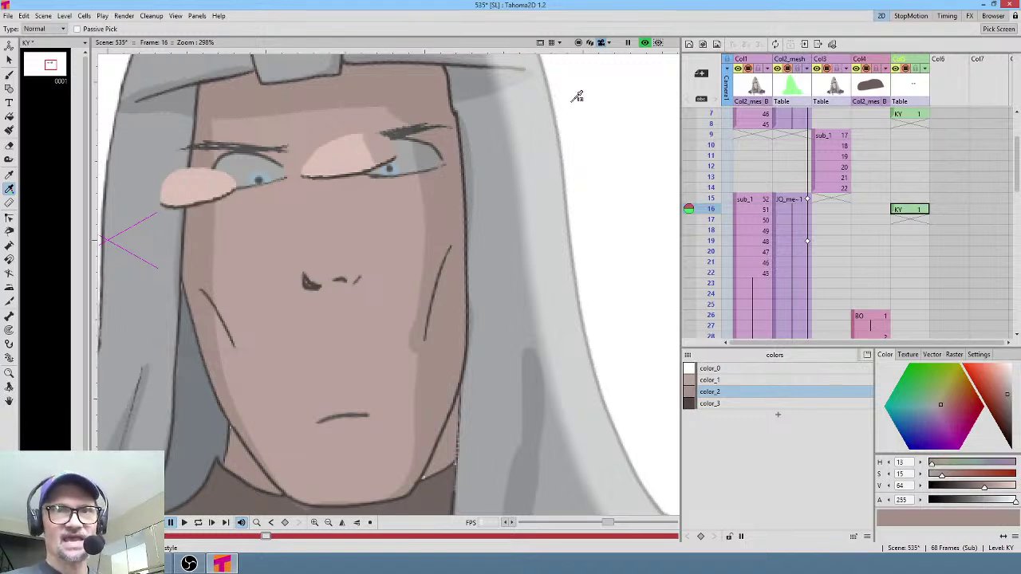
left_click(646, 43)
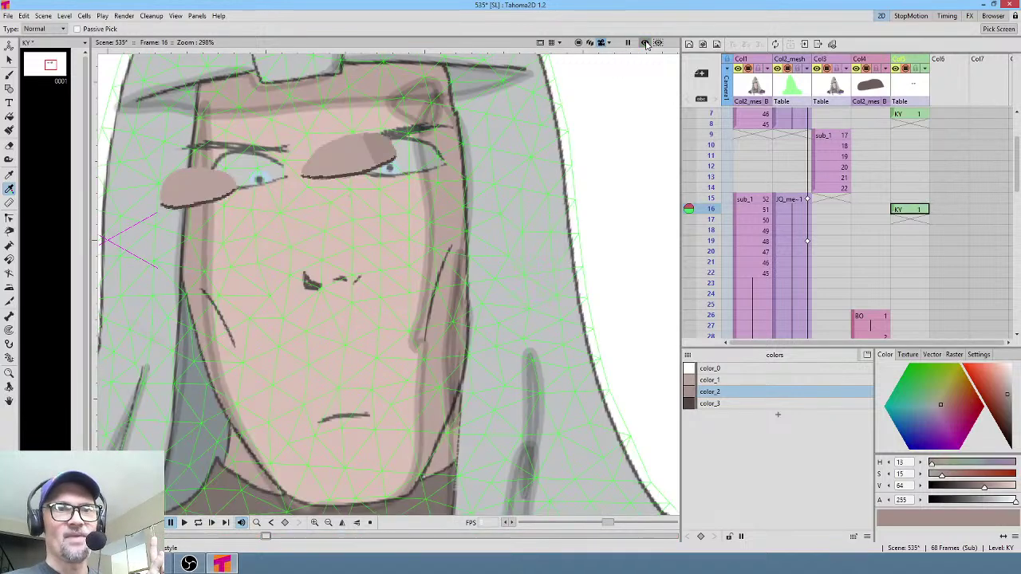
left_click(646, 43)
left_click(646, 43)
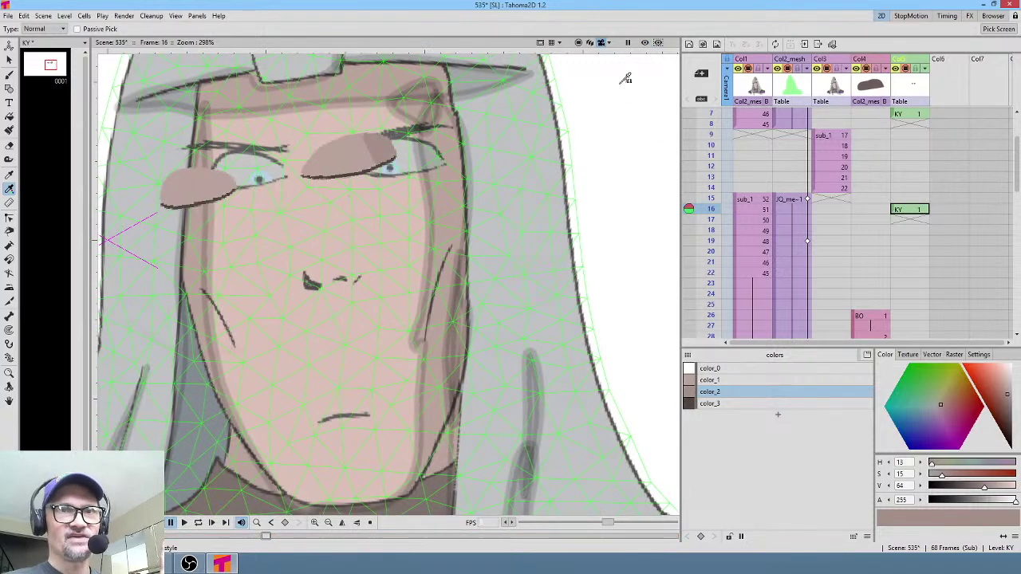
left_click(646, 43)
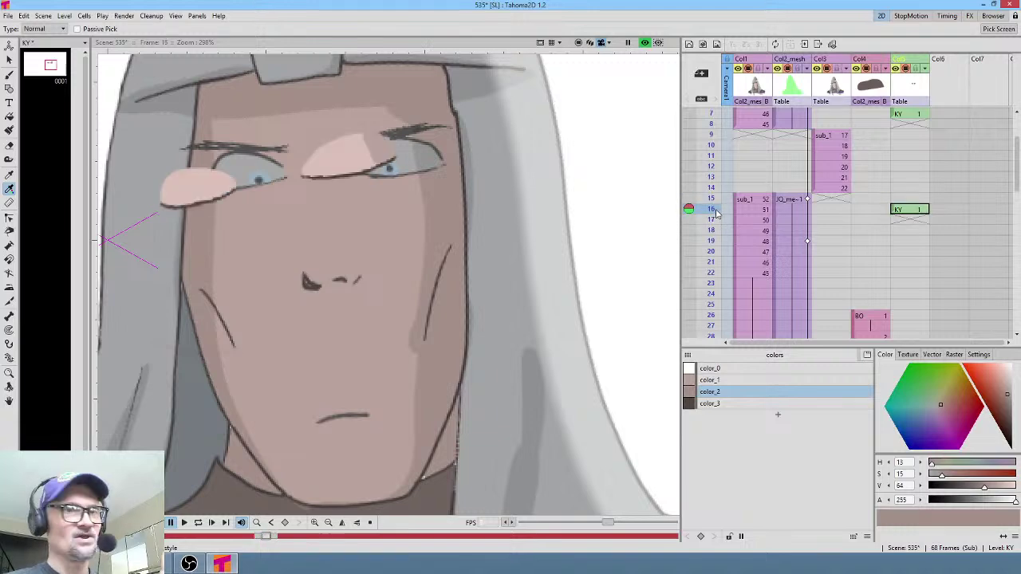
- Relink the KY column to the JQ mesh column in the Stage Schematic, and check the previewed blink from frame 7 onward
left_click(915, 210)
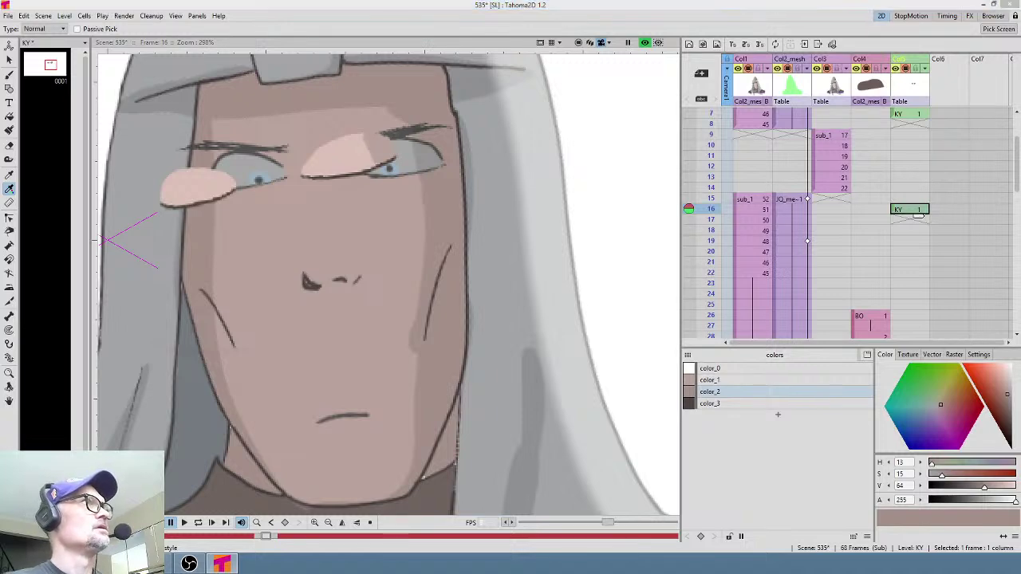
key("F8")
left_click_drag(472, 104, 656, 215)
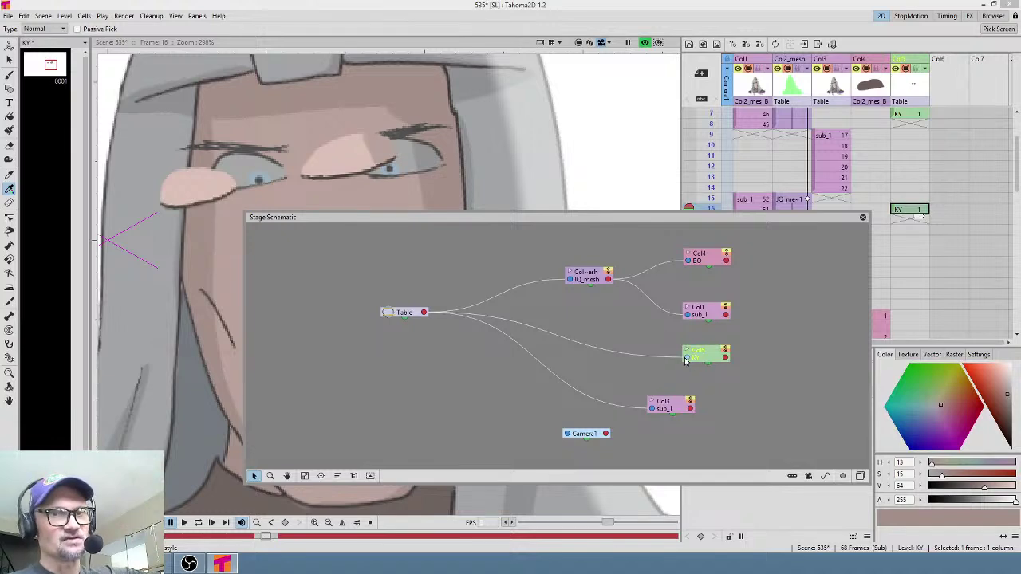
left_click_drag(689, 357, 613, 278)
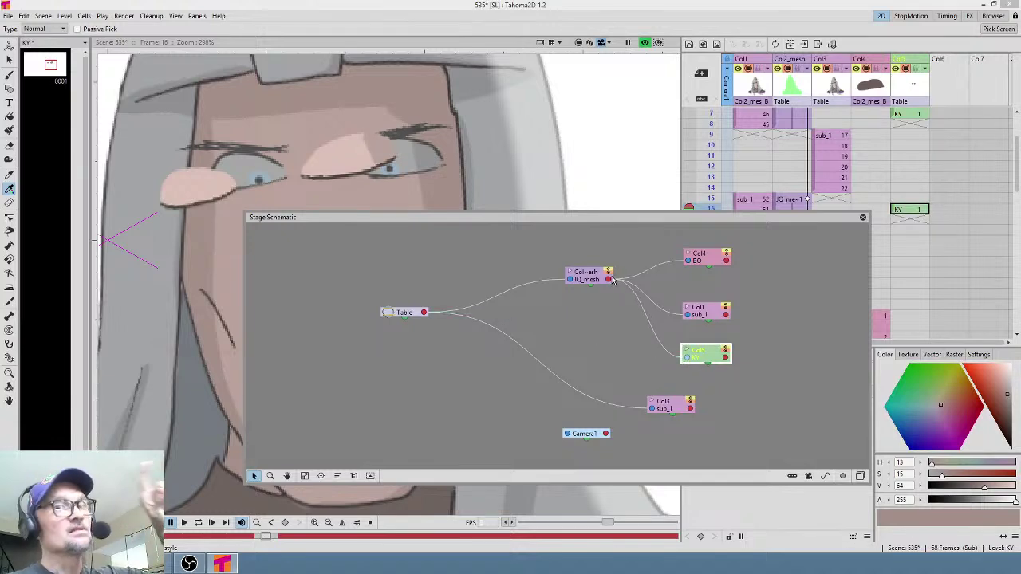
left_click(613, 278)
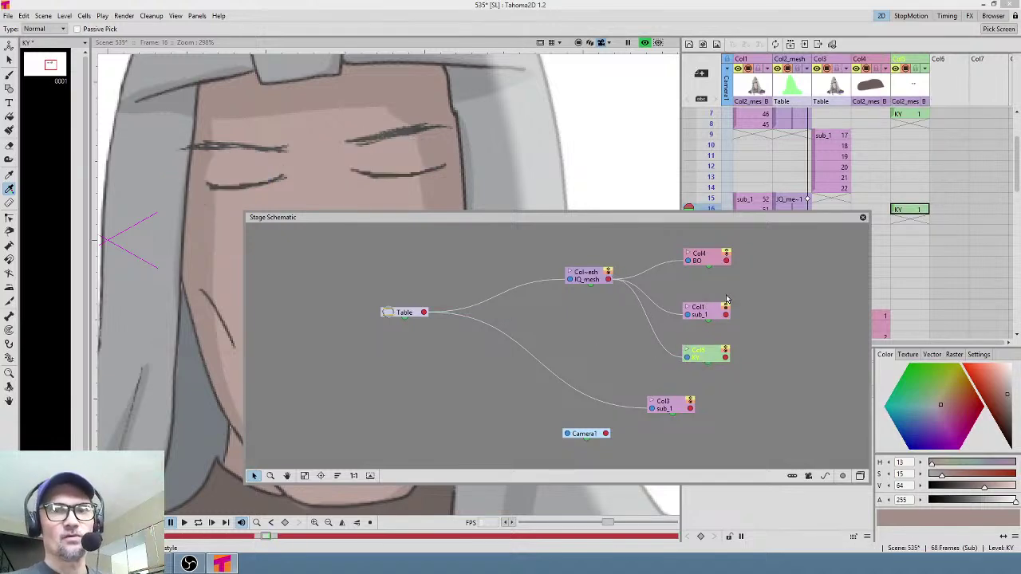
left_click(863, 218)
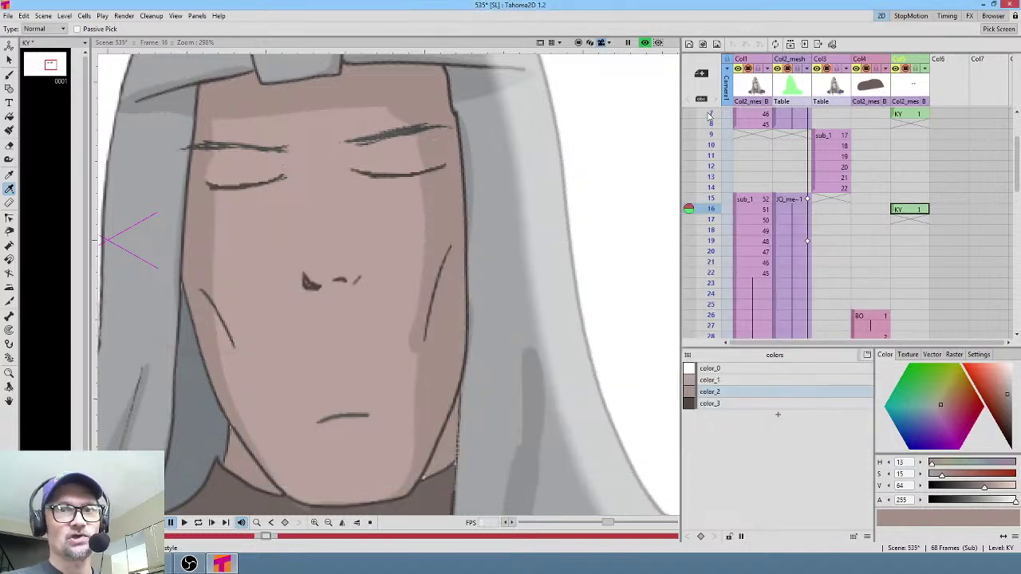
left_click_drag(709, 117, 708, 177)
left_click(644, 43)
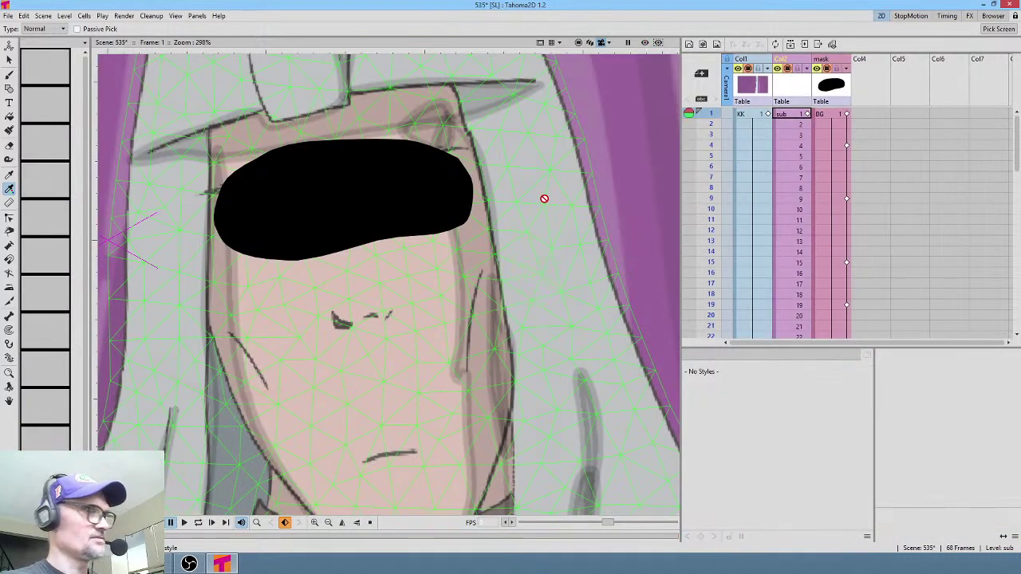
- Render shot 535 from the main scene and save all changes
key("ctrl+shift+r")
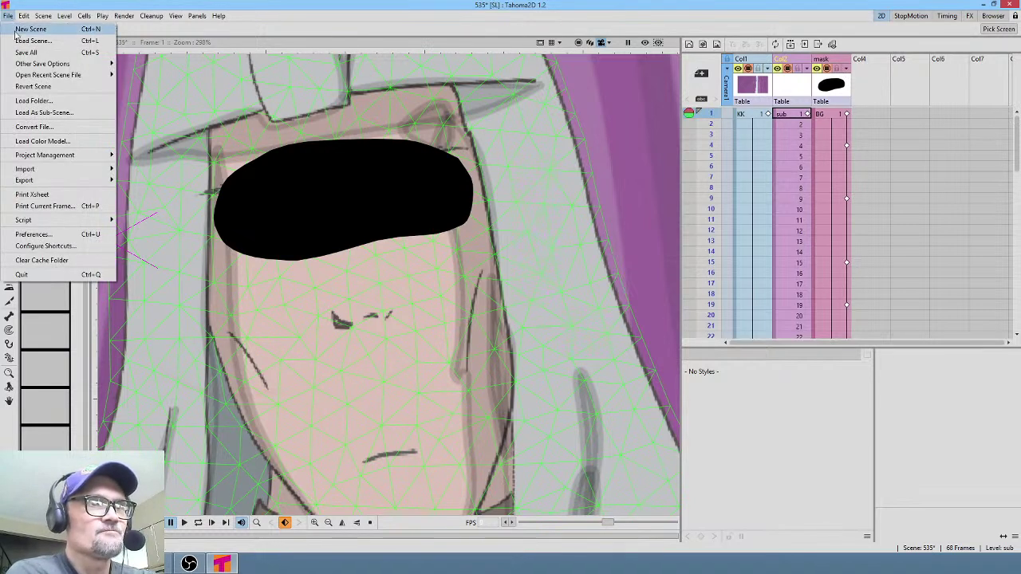
left_click(32, 52)
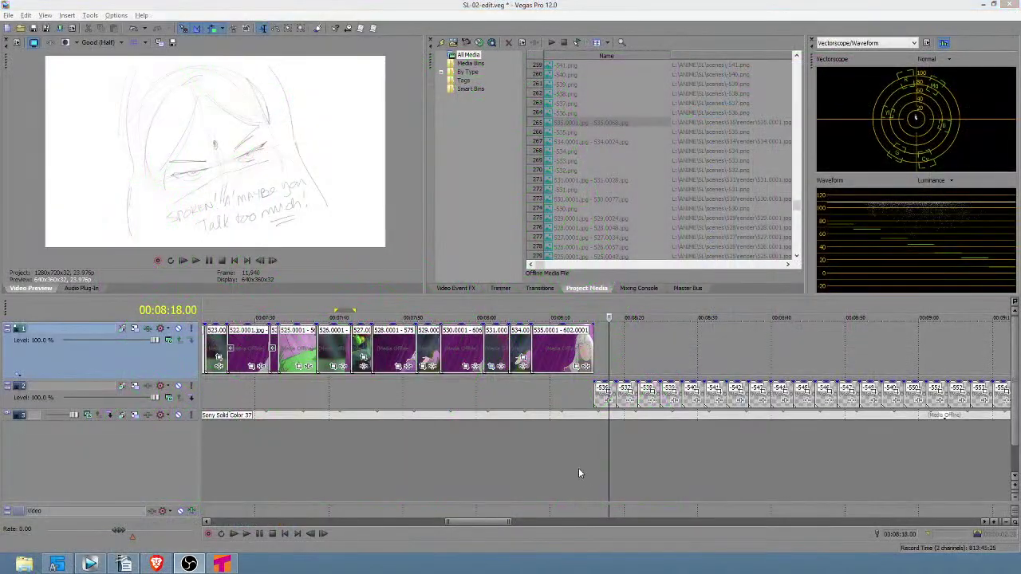
- Switch to the SL-02-edit project in Vegas Pro and play back part of the rendered shot 535 on the timeline
left_click(580, 467)
scroll(581, 466, "up", 5)
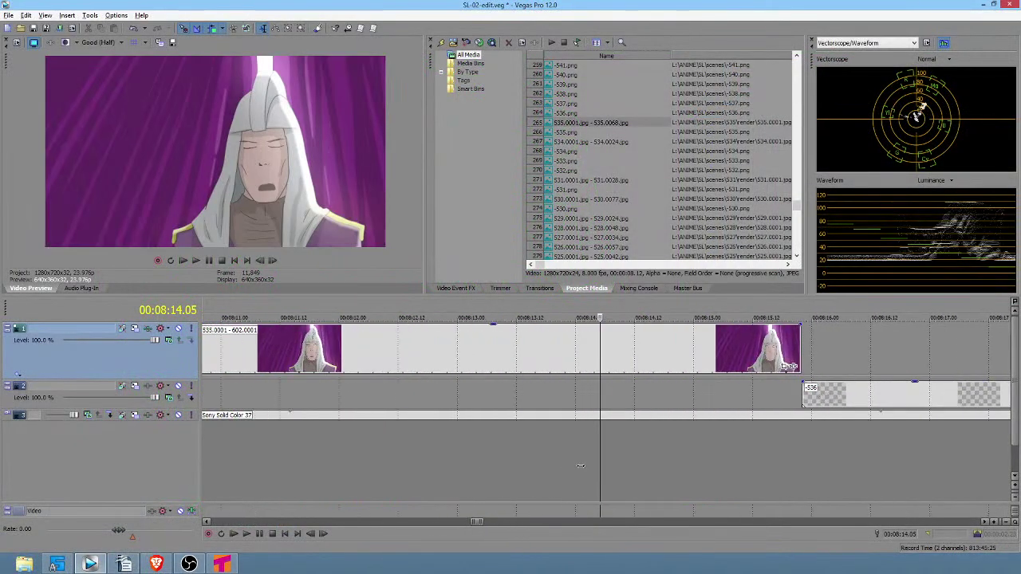
scroll(510, 462, "down", 2)
left_click(508, 460)
key("space")
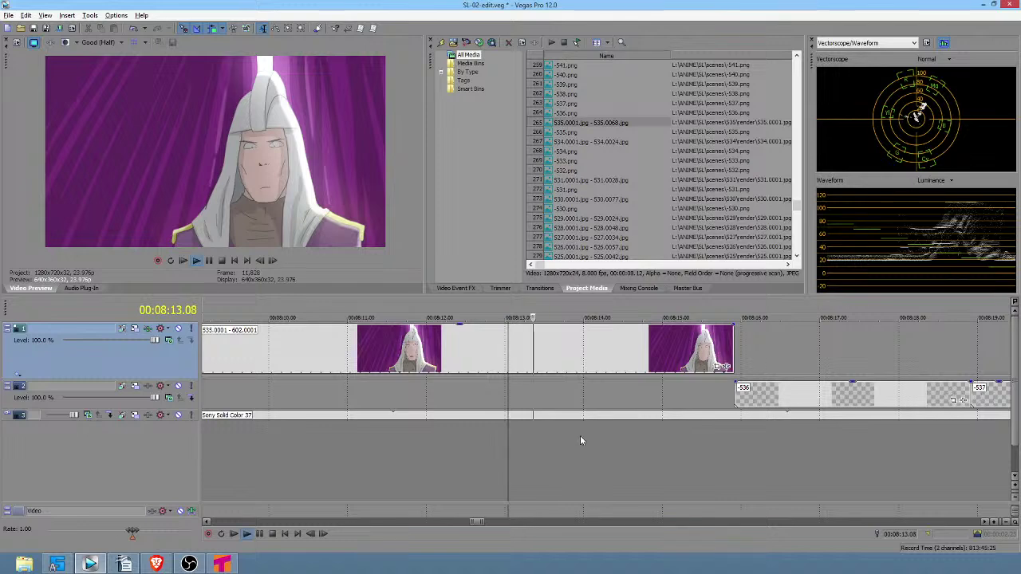
key("space")
scroll(557, 447, "down", 3)
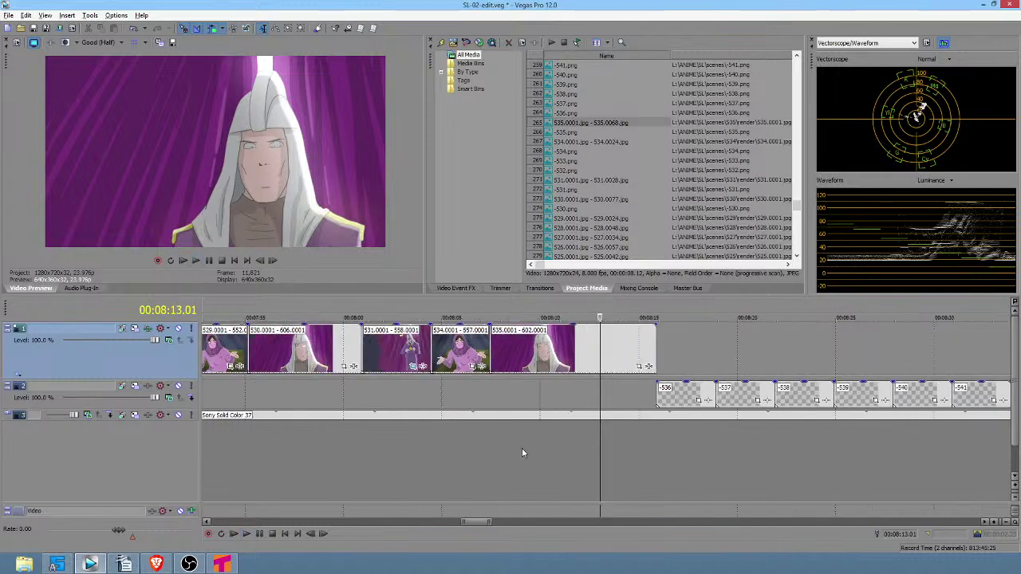
- Play the edit from shot 531 through 535, and replay the cut from the end of 535 into 536
left_click(370, 444)
key("space")
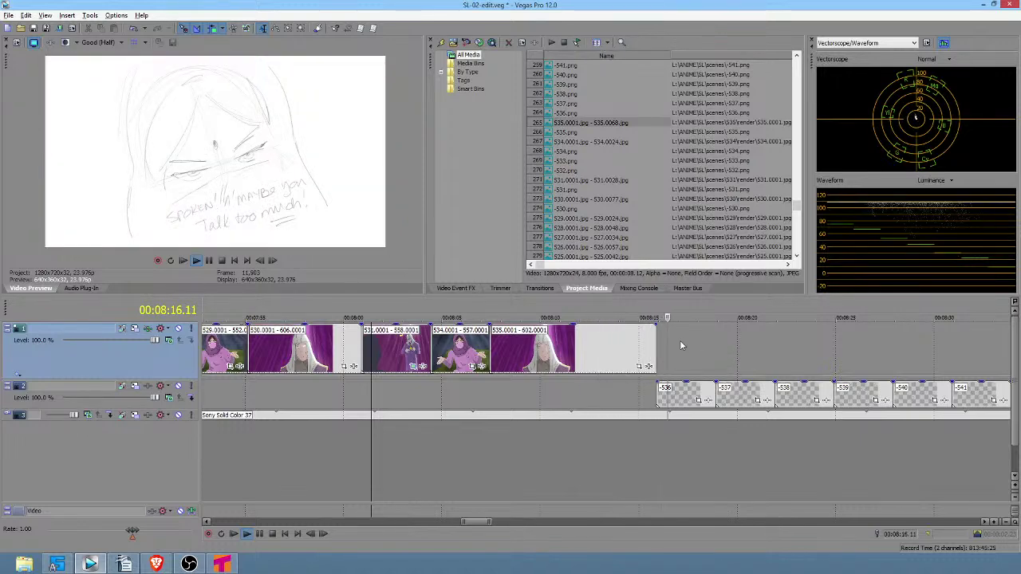
key("space")
left_click(640, 391)
key("space")
scroll(639, 391, "up", 2)
key("space")
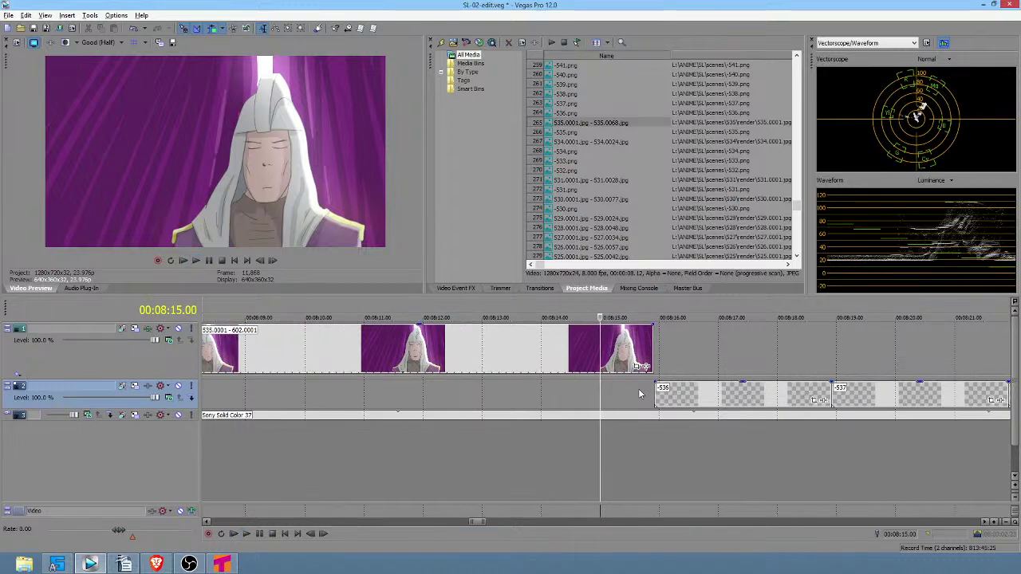
key("space")
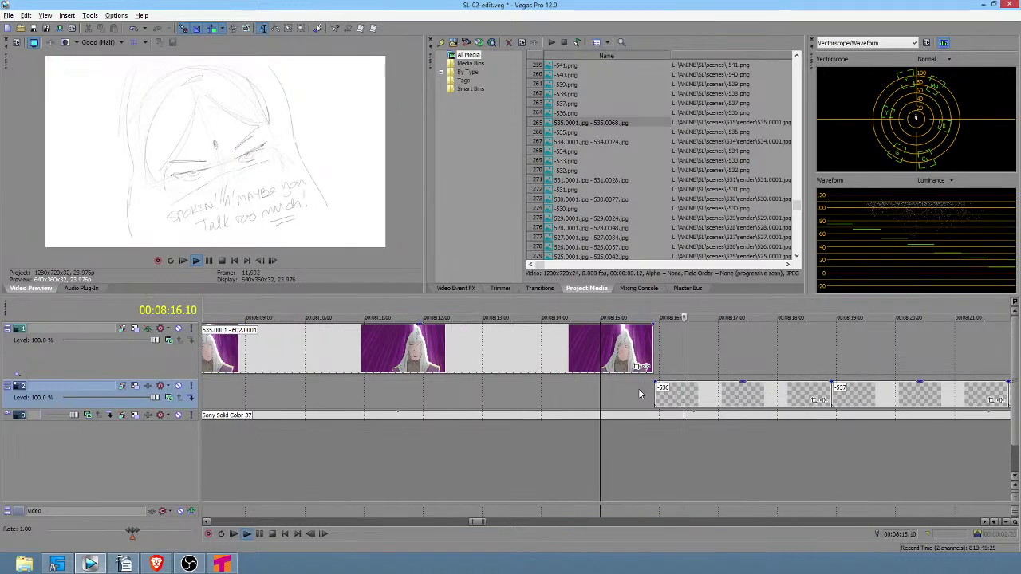
- Trim the end of the shot 535 clip slightly and shift clip 536 and the following clips earlier to close the gap
key("space")
left_click(647, 355)
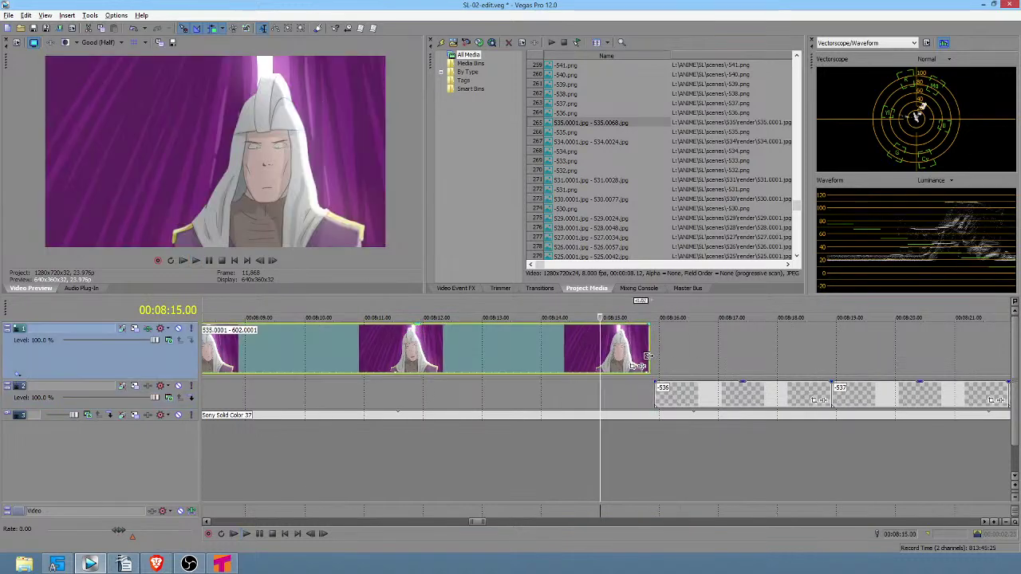
left_click_drag(667, 395, 661, 395)
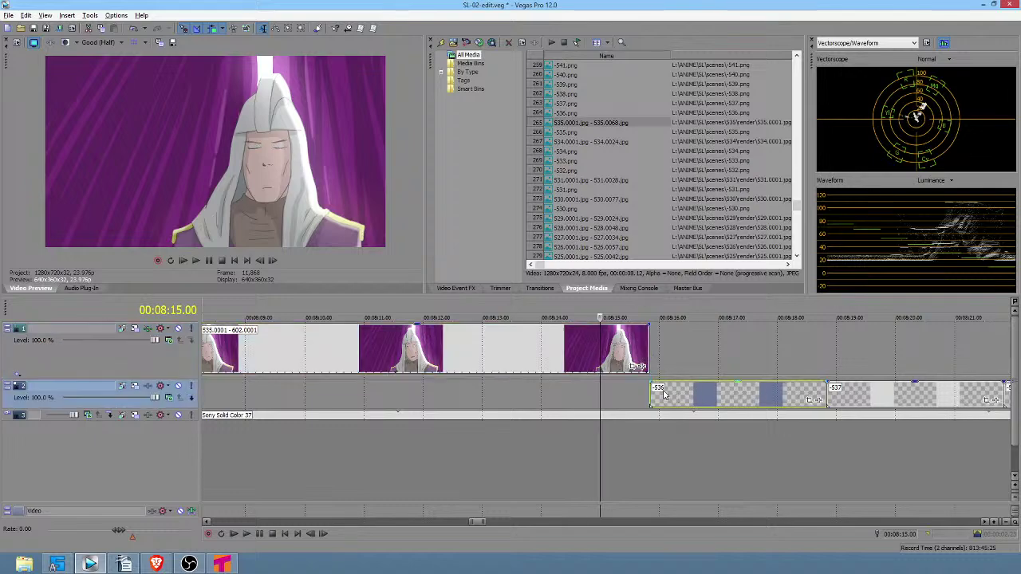
left_click(678, 444)
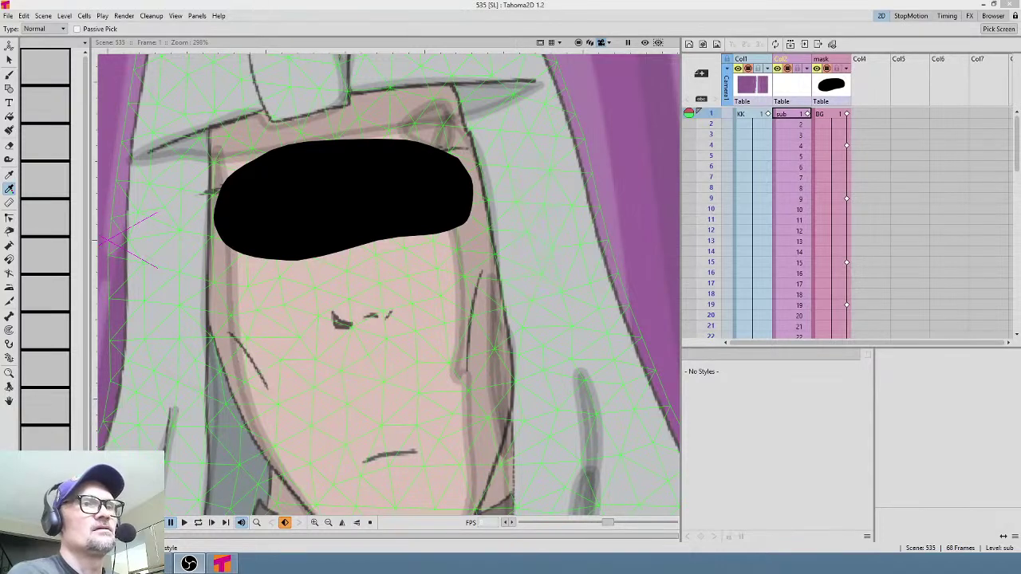
- Switch to Tahoma2D and save all changes to scene 535
left_click(7, 16)
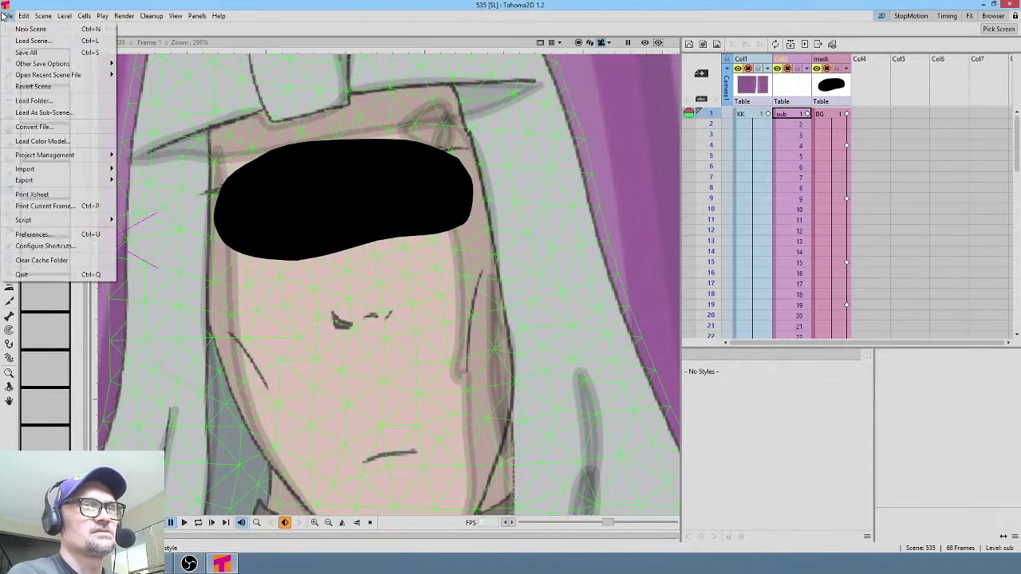
left_click(12, 56)
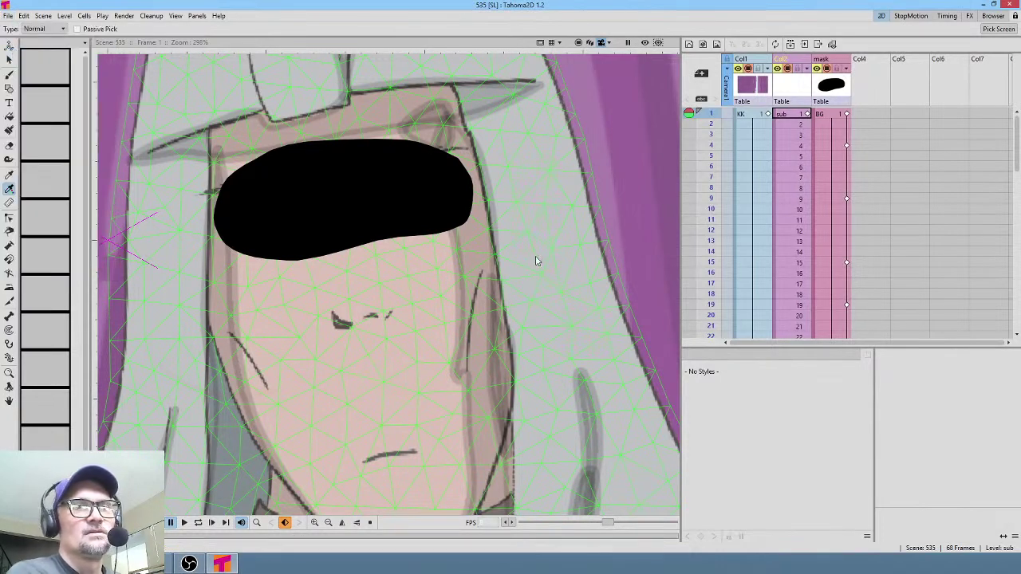
scroll(407, 203, "down", 1)
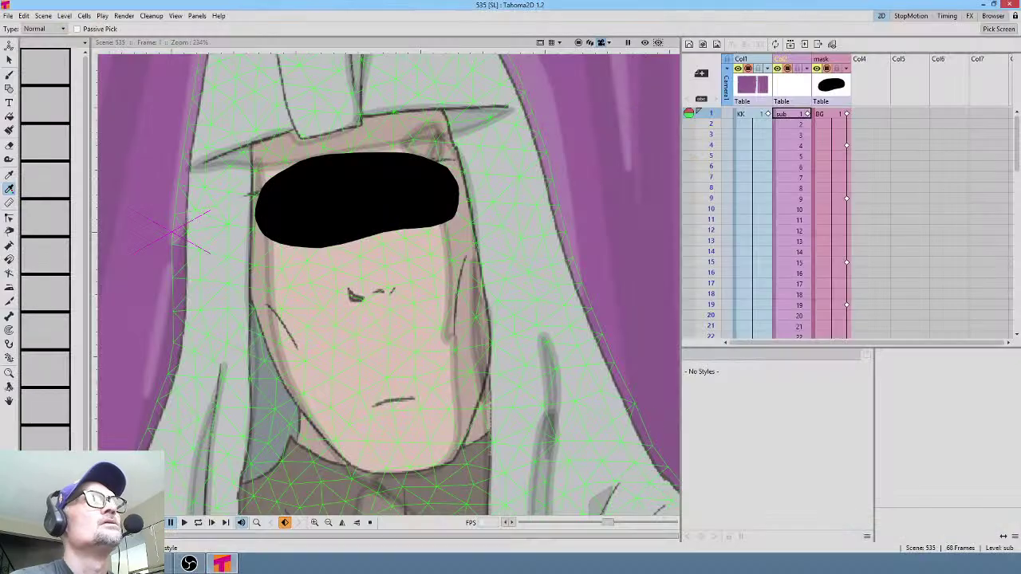
- Load the scene 525.tnz from the project's scenes folder
left_click(8, 15)
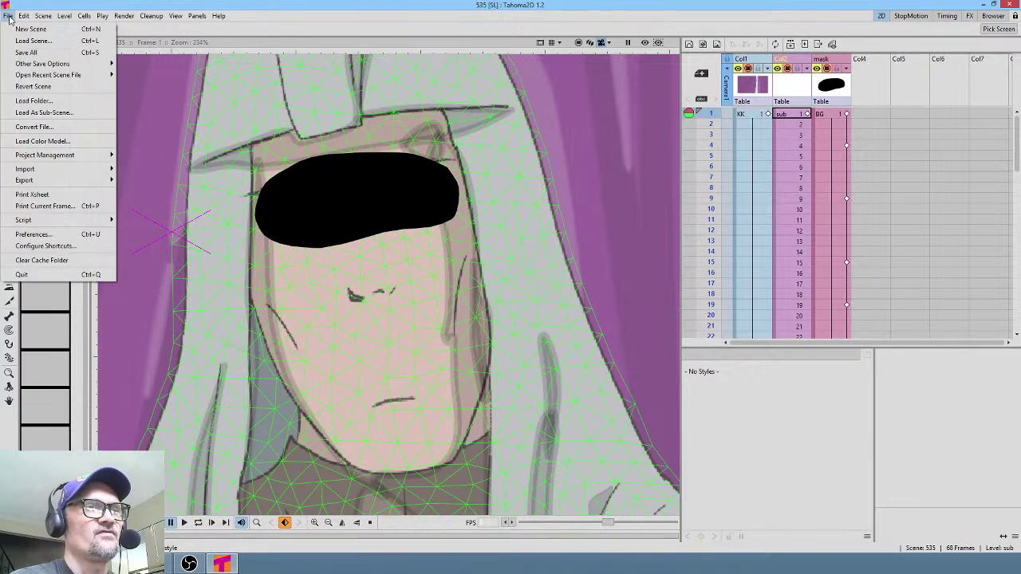
mouse_move(45, 78)
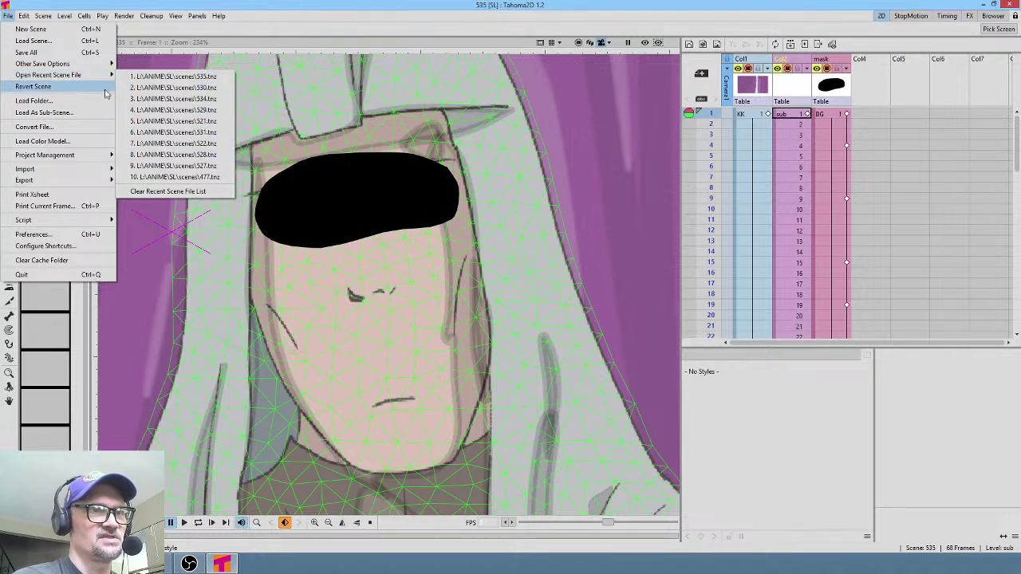
left_click(36, 41)
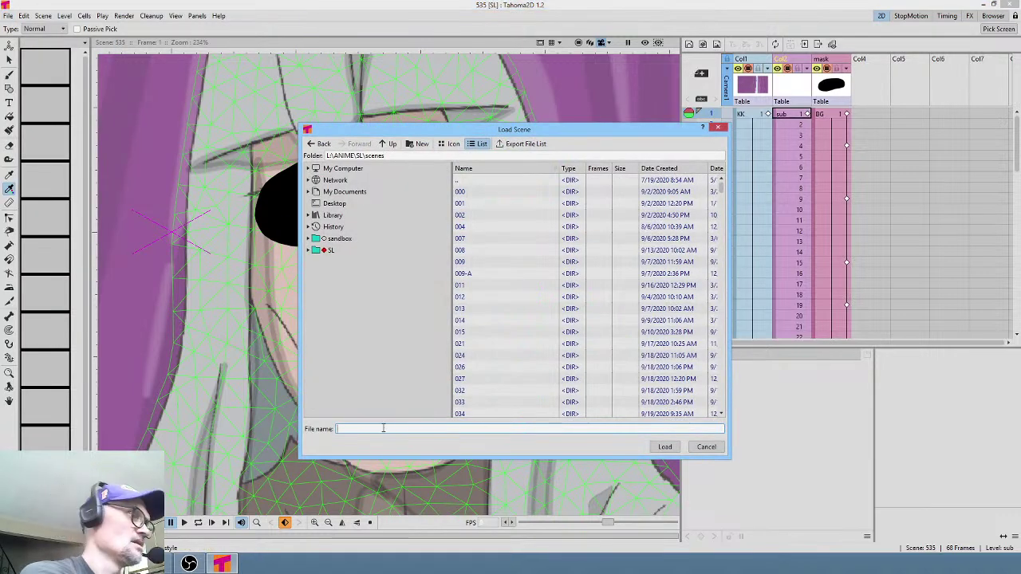
type("525.tnz")
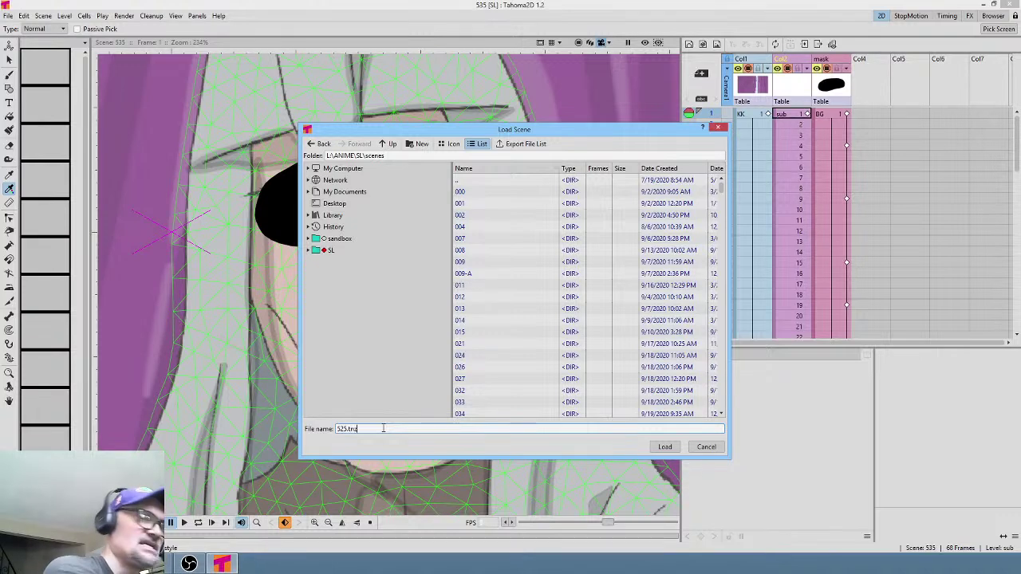
left_click(670, 447)
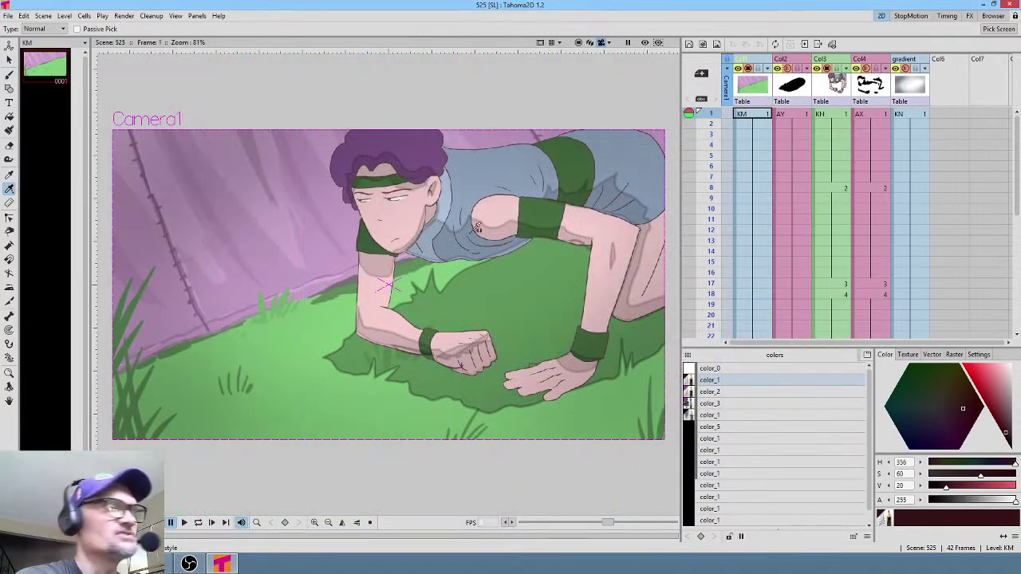
- Load the scene 523.tnz from the project's scenes folder
left_click(7, 16)
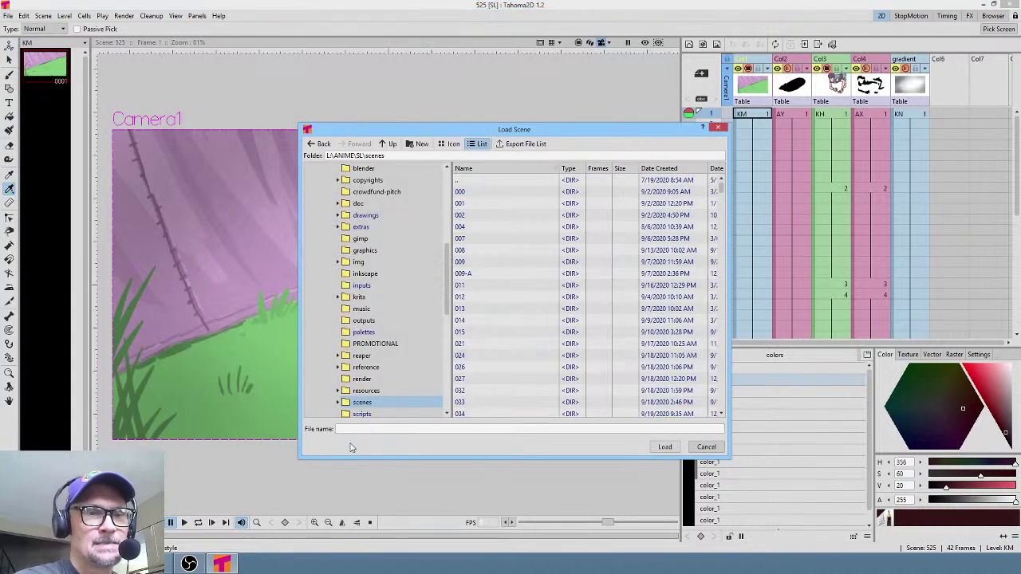
left_click(353, 429)
type("523")
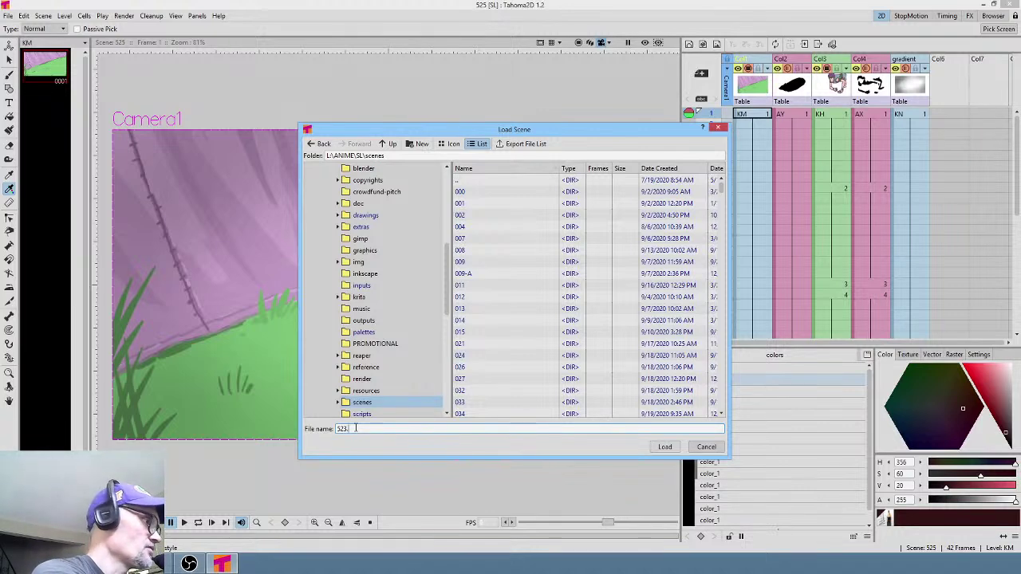
type(".tnz")
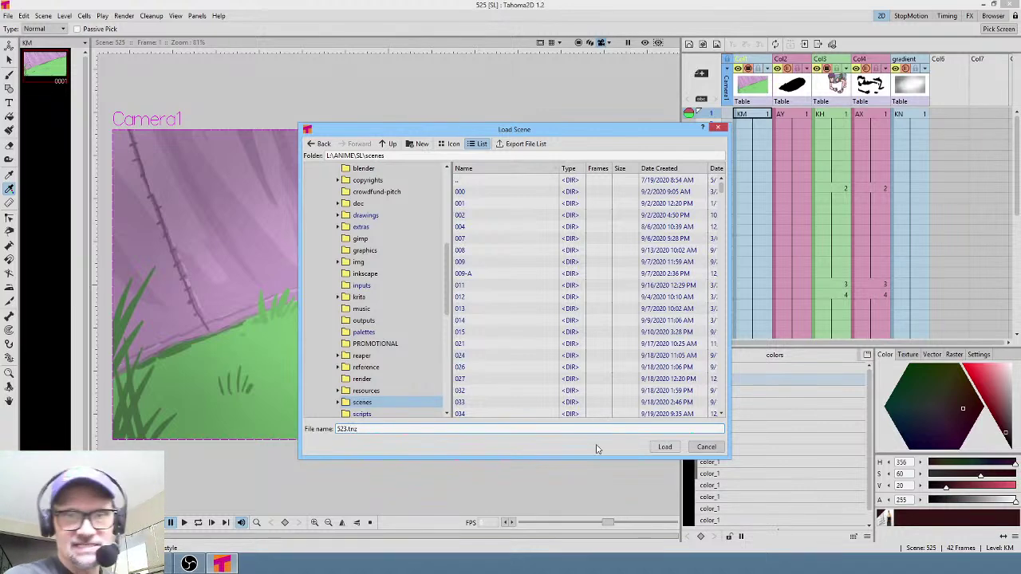
left_click(665, 447)
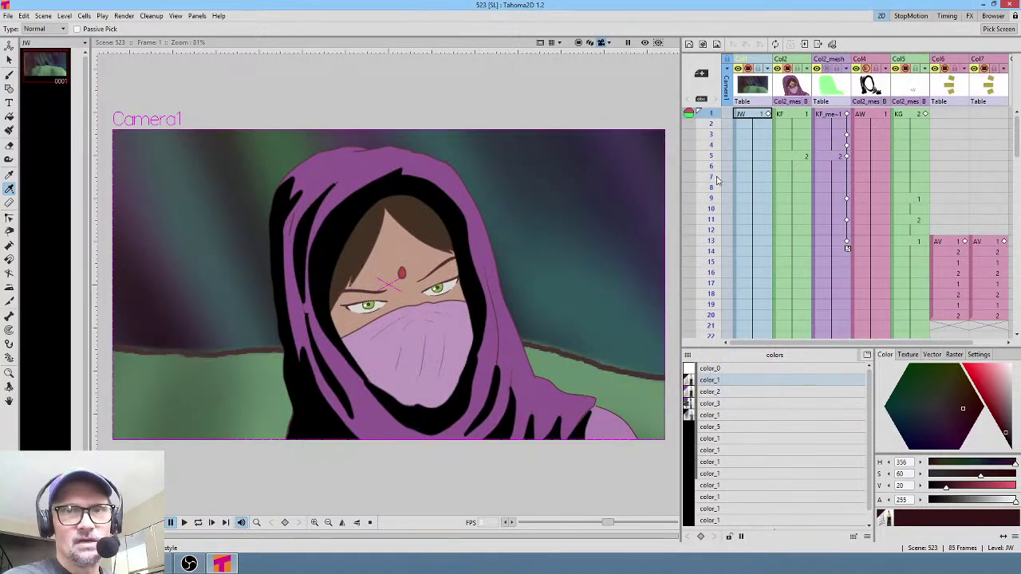
- Scrub to frame 19 and delete the two AV columns, Col6 and Col7, that hold the yellow accent marks
left_click_drag(712, 117, 695, 304)
left_click_drag(871, 243, 832, 201)
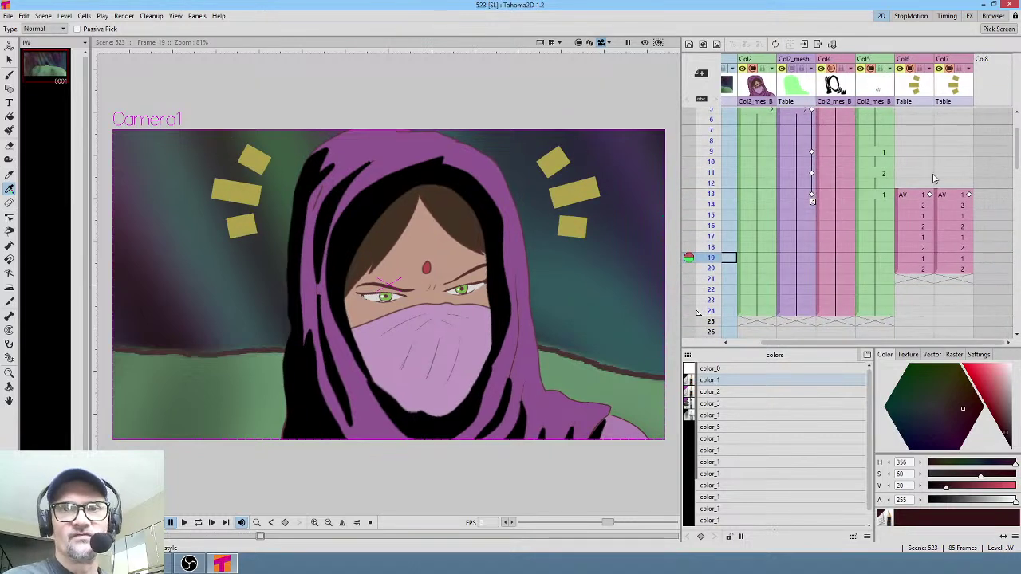
left_click(915, 88)
left_click(959, 90)
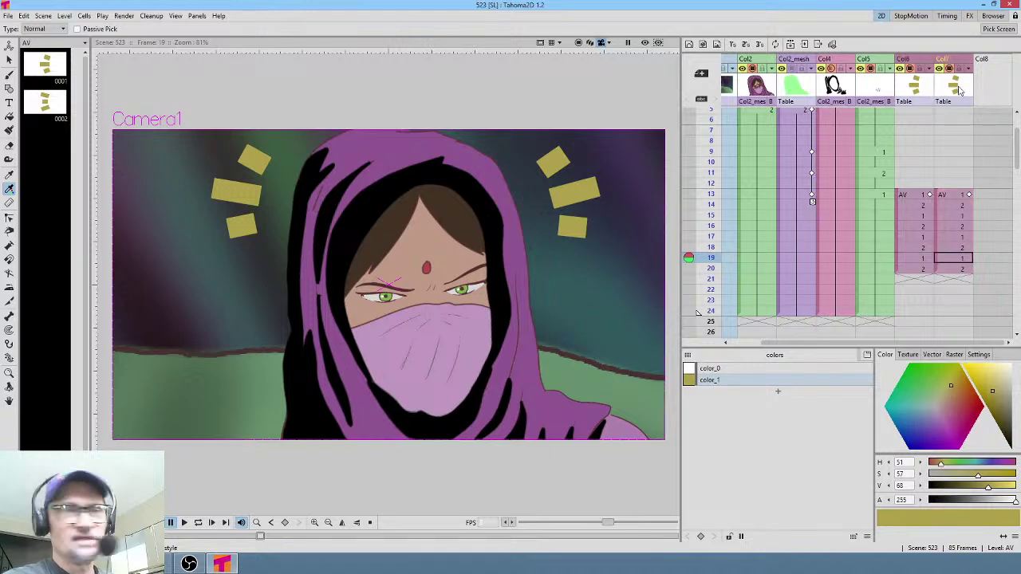
key("Delete")
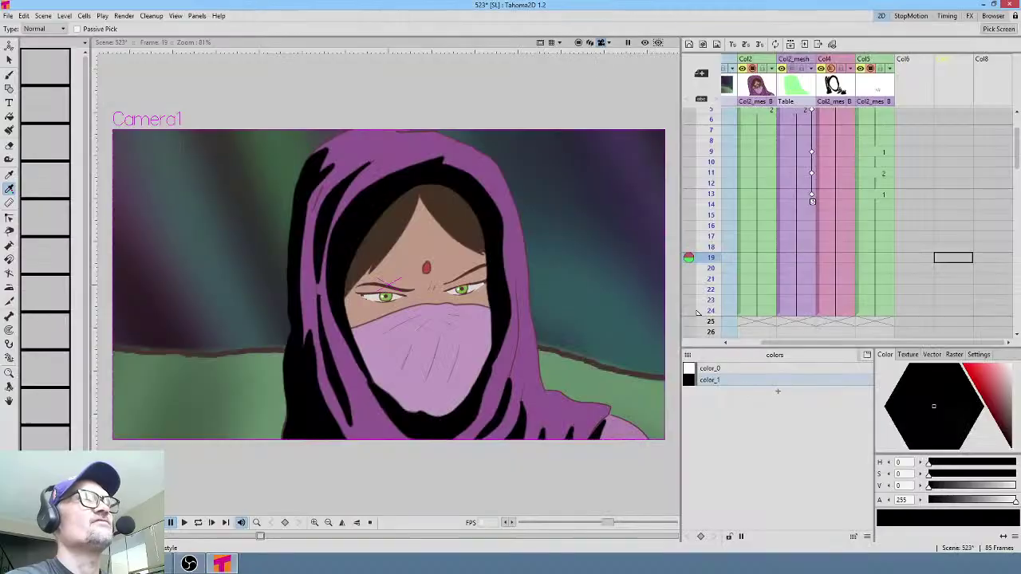
- Save the modified scene under the new name 536 in the scenes folder
left_click(8, 16)
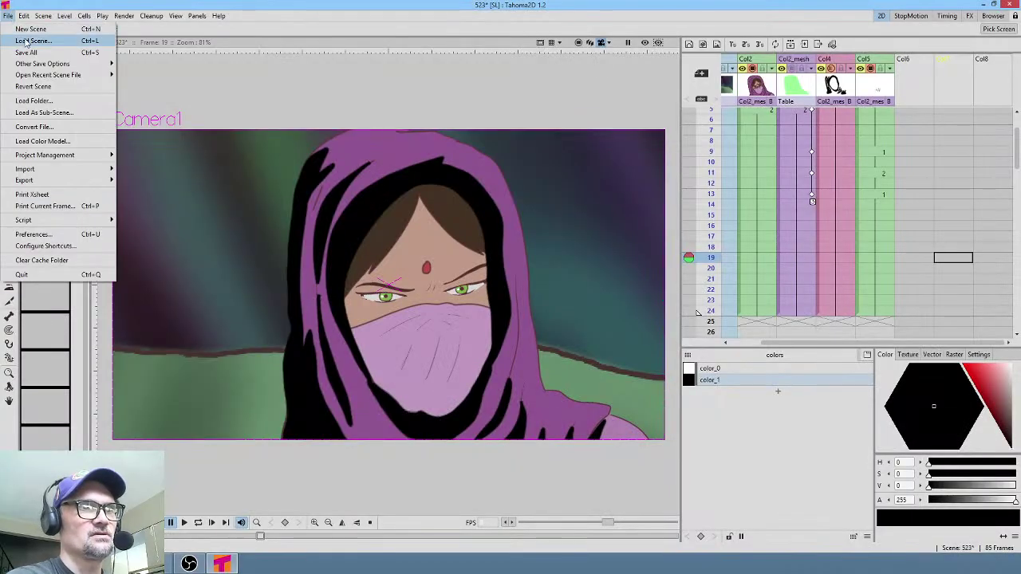
mouse_move(32, 63)
left_click(149, 80)
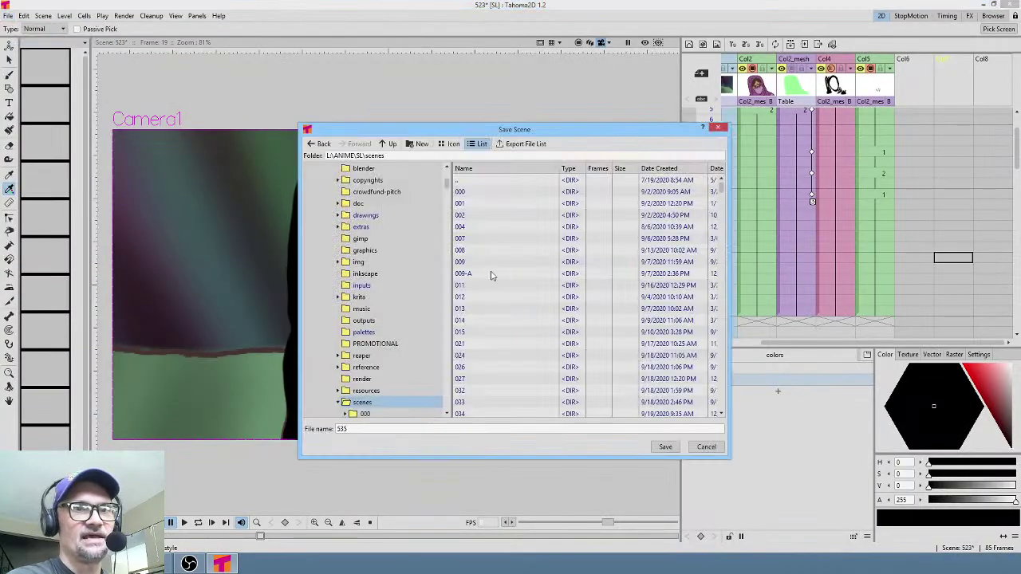
double_click(350, 429)
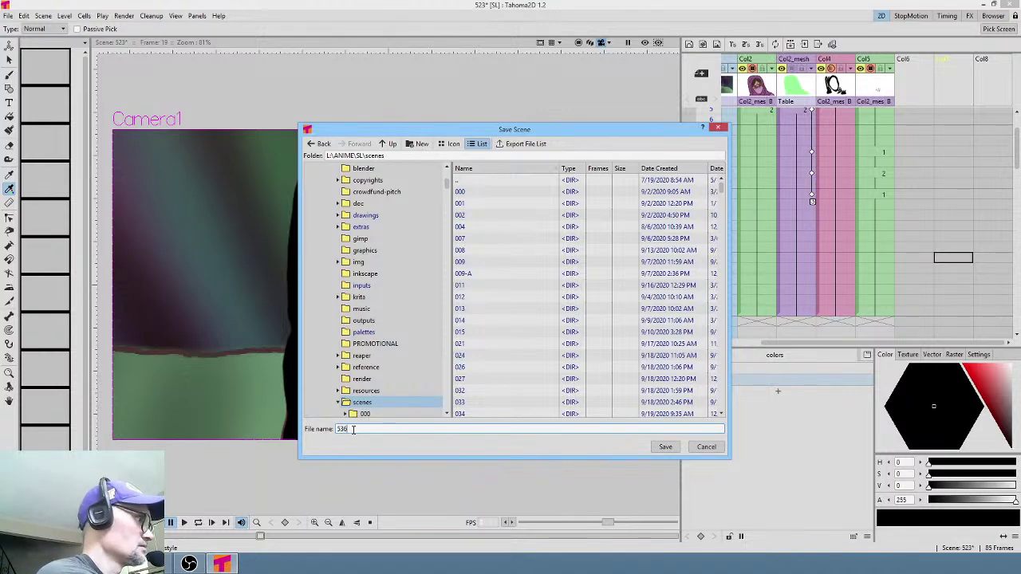
type("536")
left_click(664, 446)
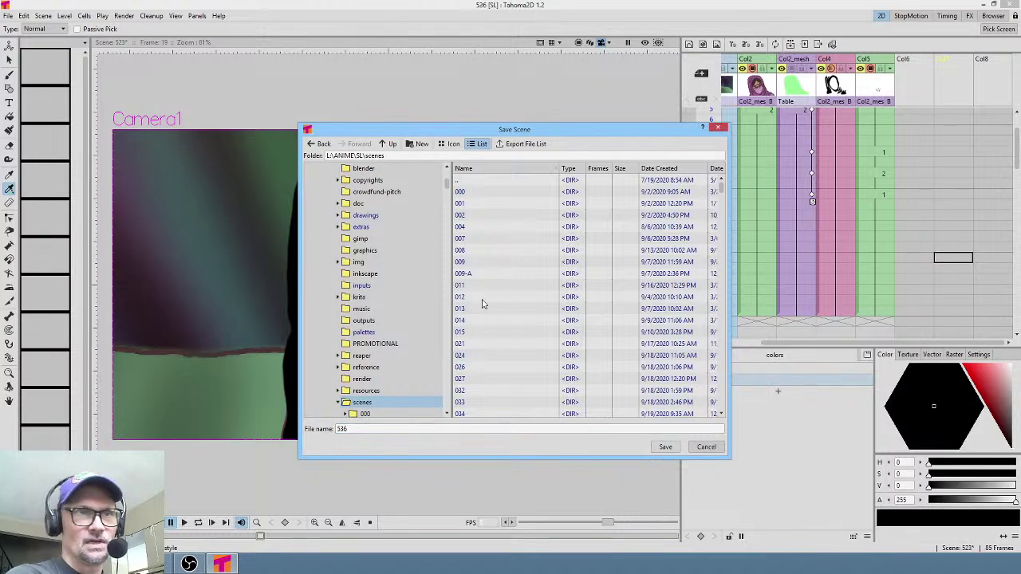
- Set the render output folder to +scenes\536\render and save all changes
left_click(124, 16)
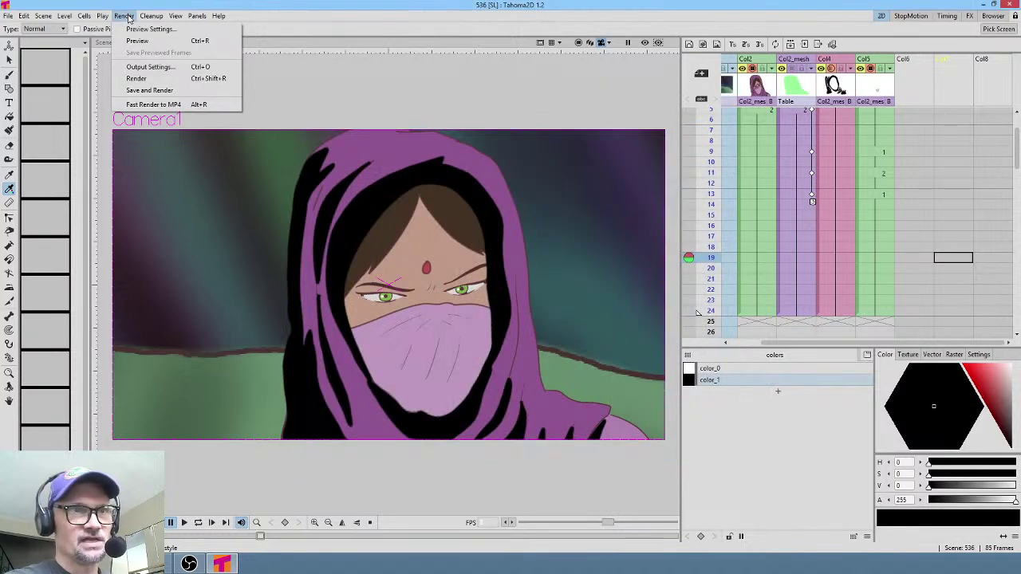
left_click(145, 66)
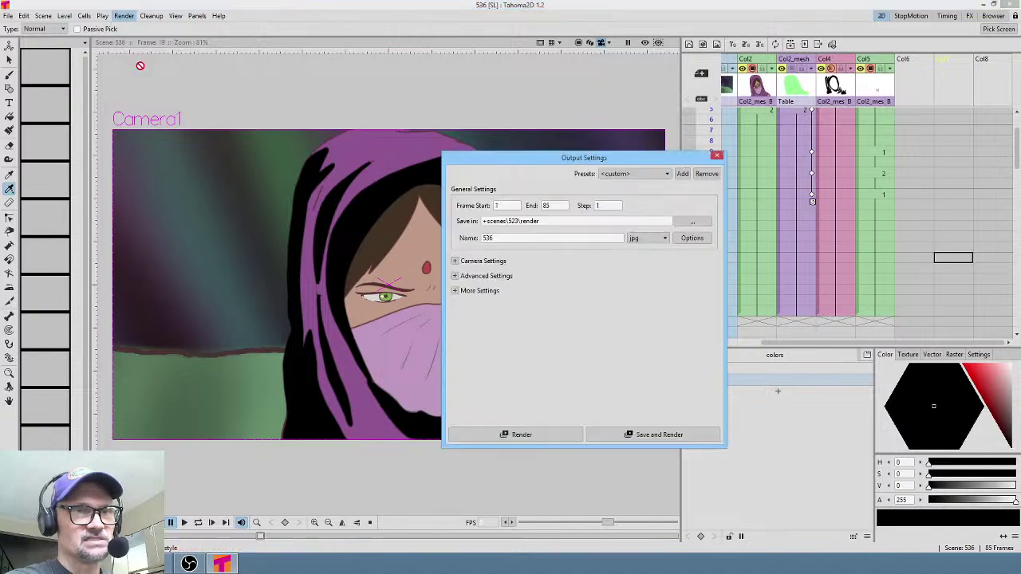
left_click(517, 221)
double_click(513, 222)
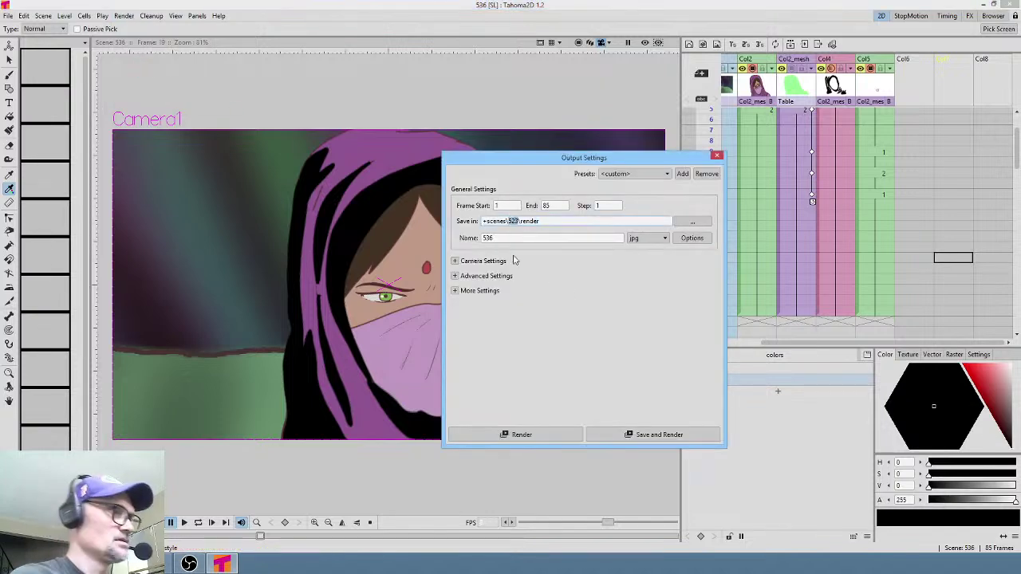
type("536")
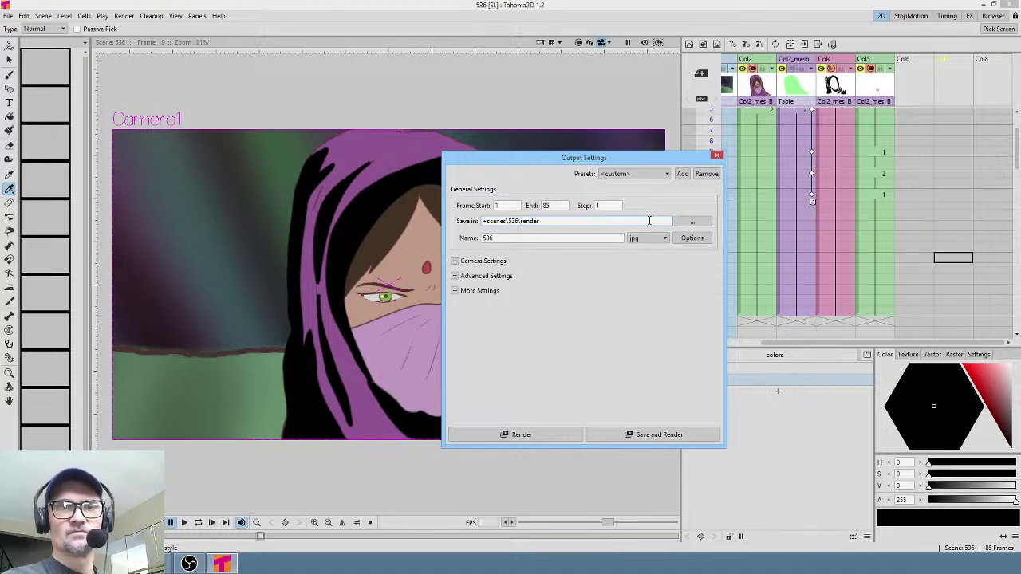
left_click(717, 157)
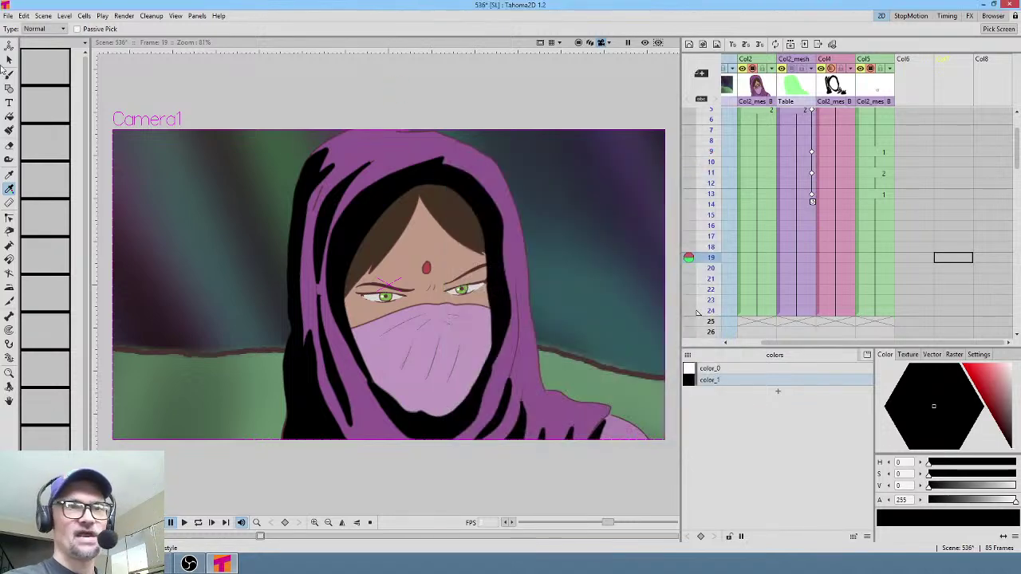
left_click(7, 15)
left_click(26, 52)
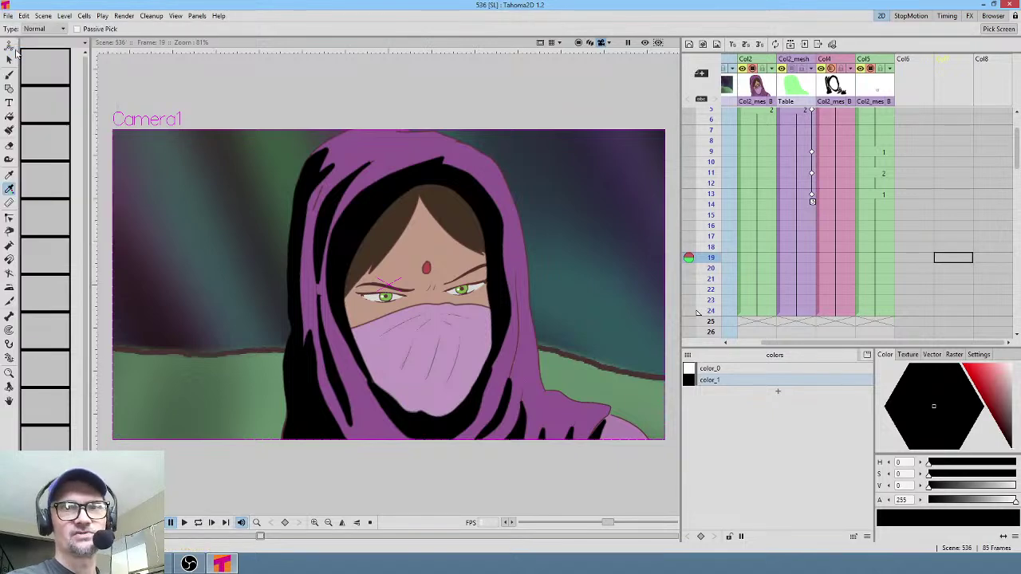
- Remove all unused levels from the cast of scene 536 and save the scene
left_click(195, 16)
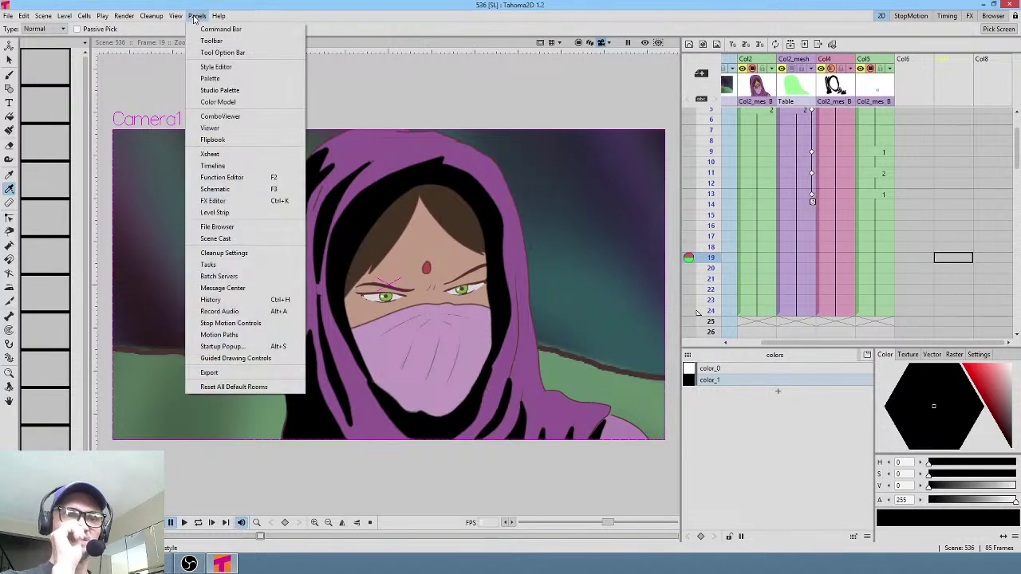
left_click(216, 238)
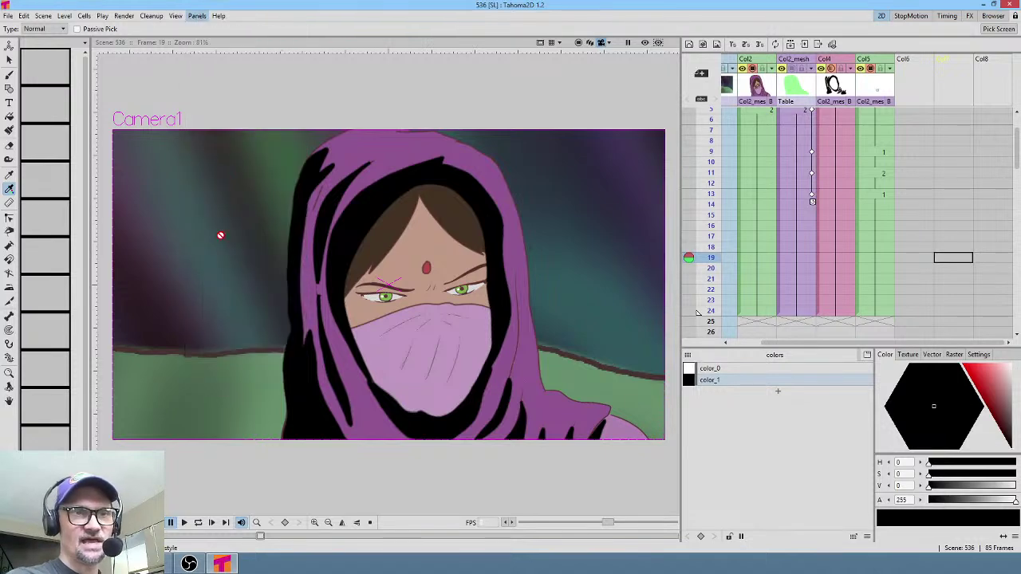
right_click(695, 320)
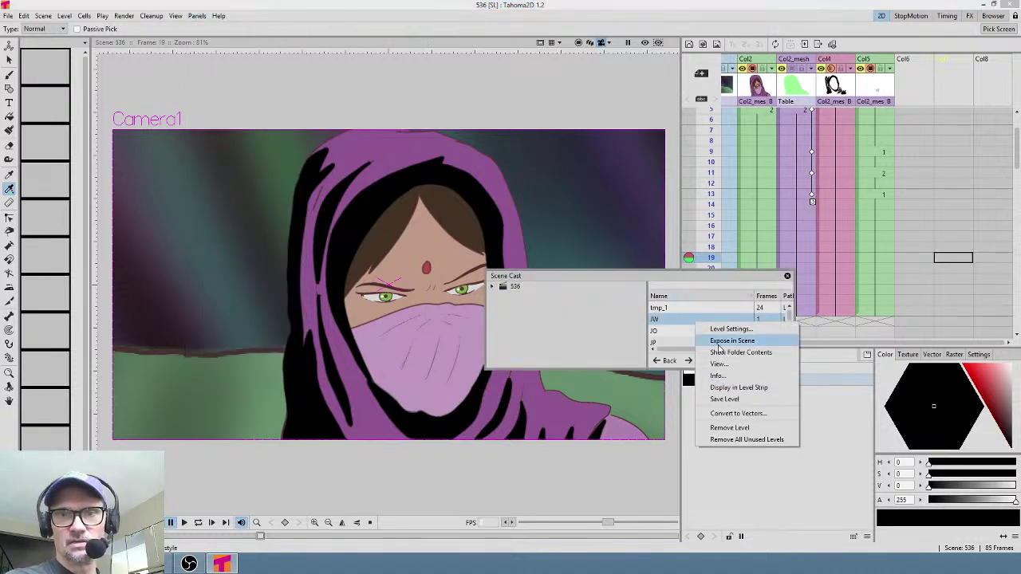
left_click(737, 440)
left_click(787, 276)
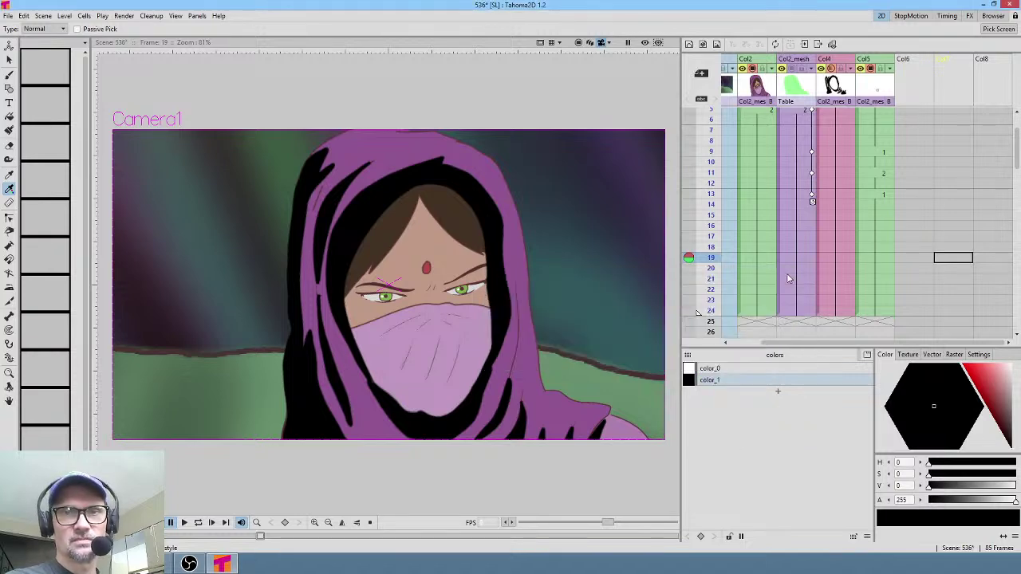
key("ctrl+s")
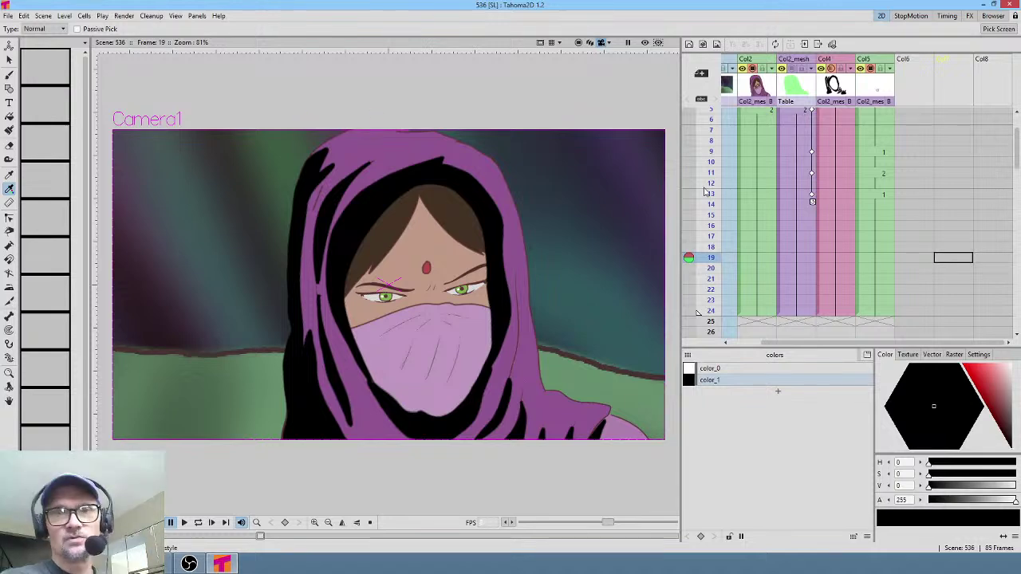
- Scrub through the opening frames of scene 536 to check the character's movement
scroll(906, 174, "up", 1)
scroll(819, 183, "up", 1)
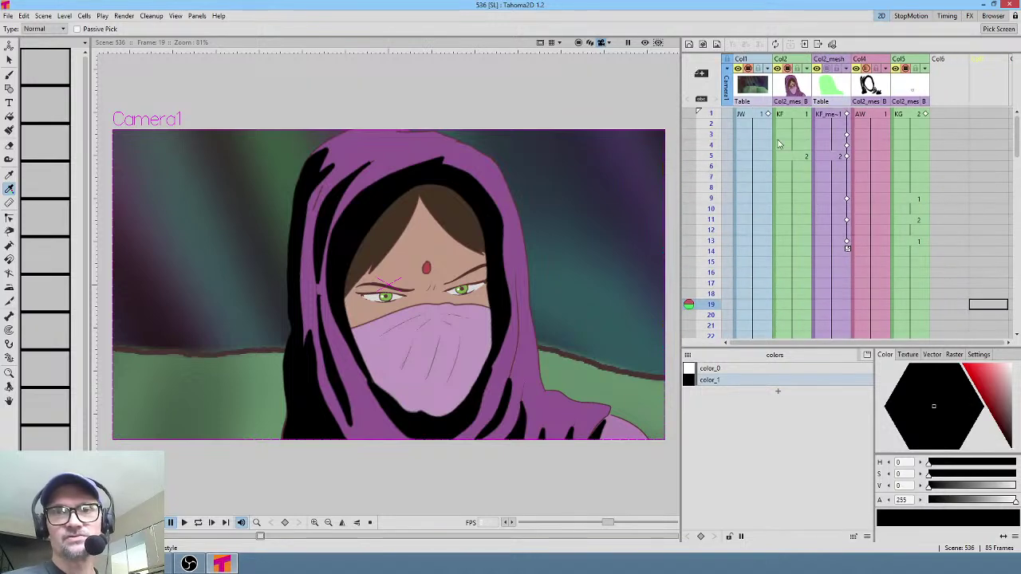
mouse_move(717, 117)
left_mouse_down()
mouse_move(709, 199)
mouse_move(713, 120)
mouse_move(713, 159)
mouse_move(713, 120)
mouse_move(710, 147)
mouse_move(707, 130)
left_mouse_up()
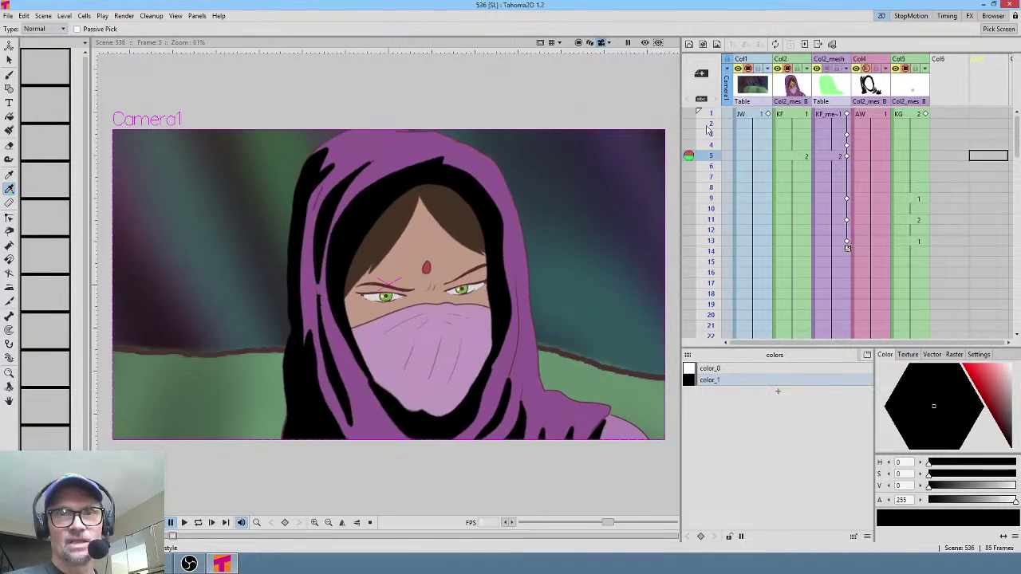
- Set a starting position key for the camera at frame 1, using the Animate tool in Position mode
left_click(726, 114)
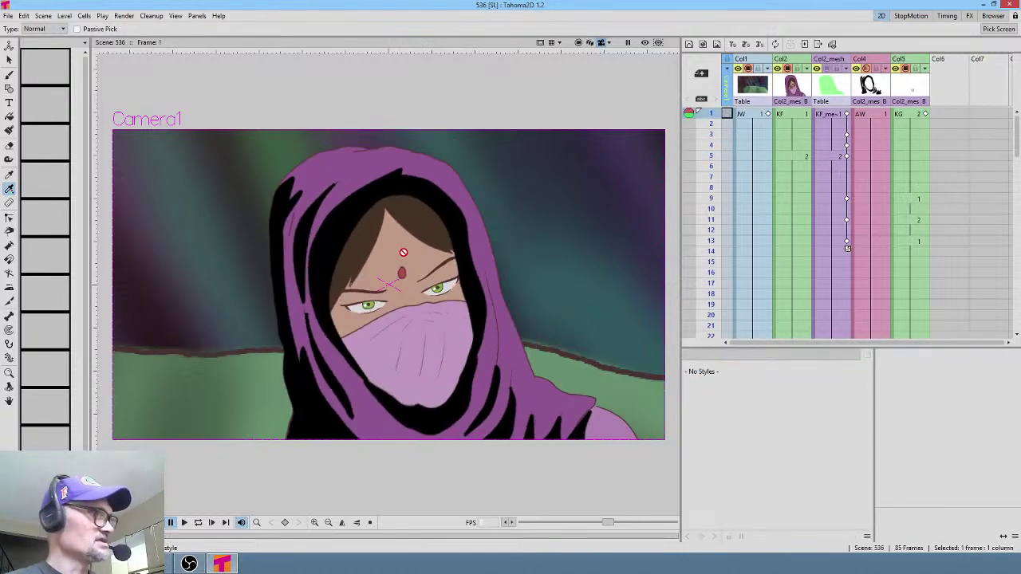
key("a")
left_click(64, 29)
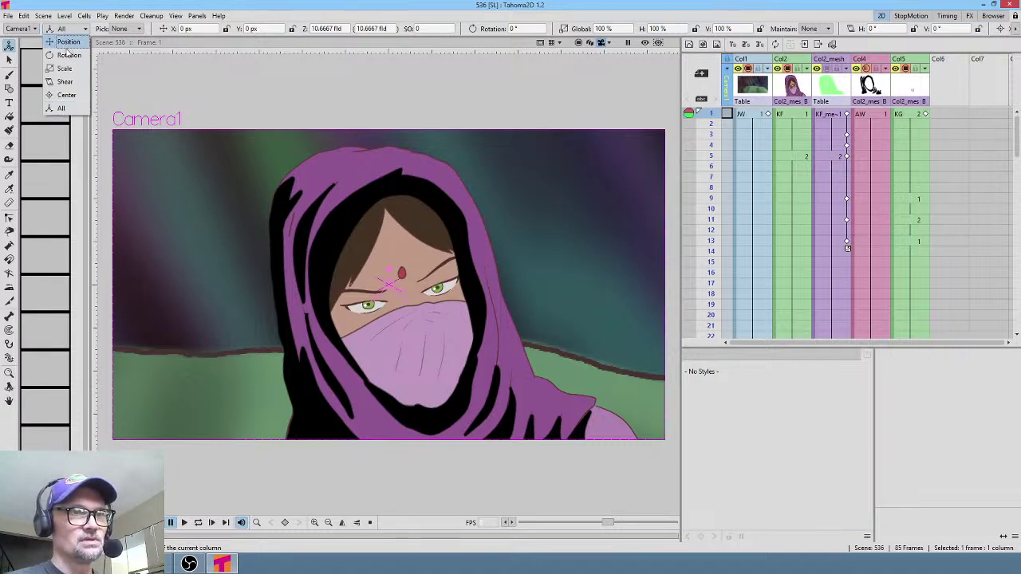
left_click(69, 42)
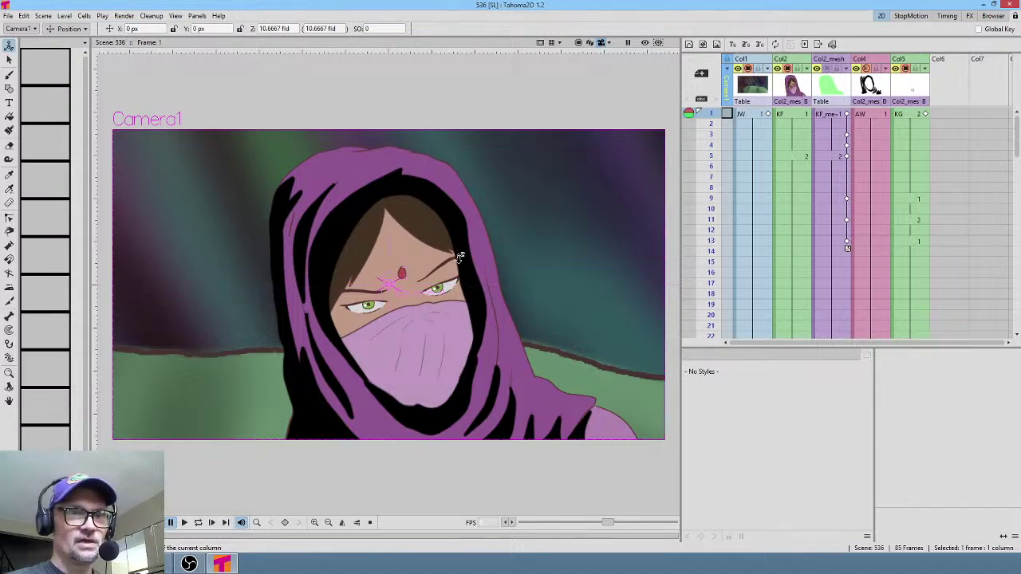
left_click_drag(458, 257, 457, 261)
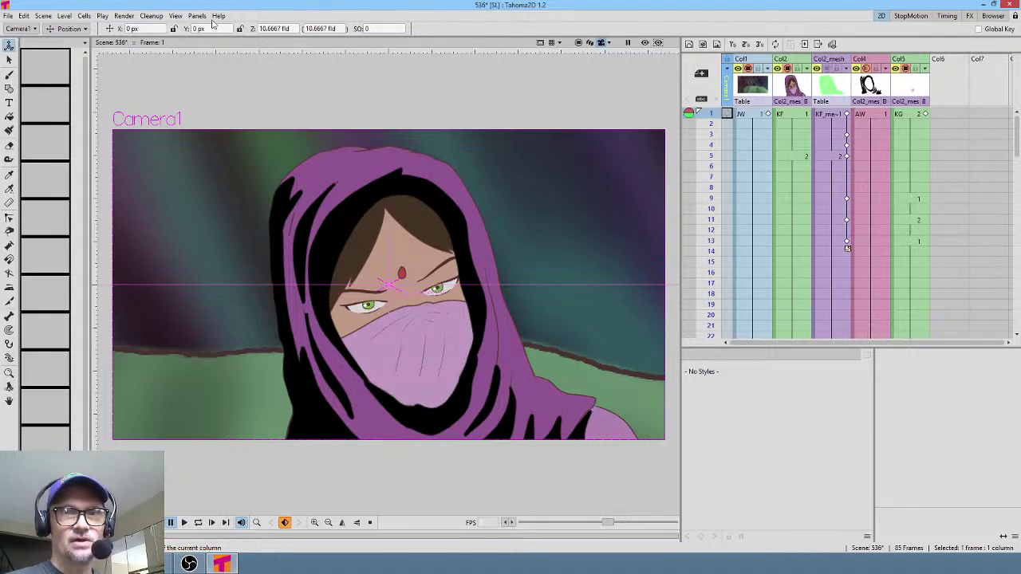
- Set the default animation interpolation to Linear in the preferences
left_click(7, 16)
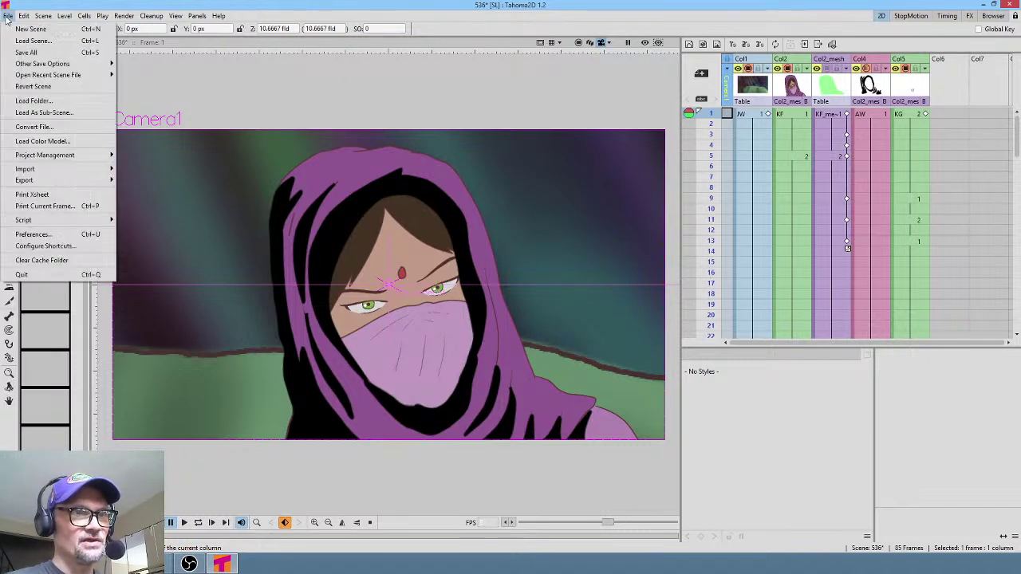
mouse_move(71, 160)
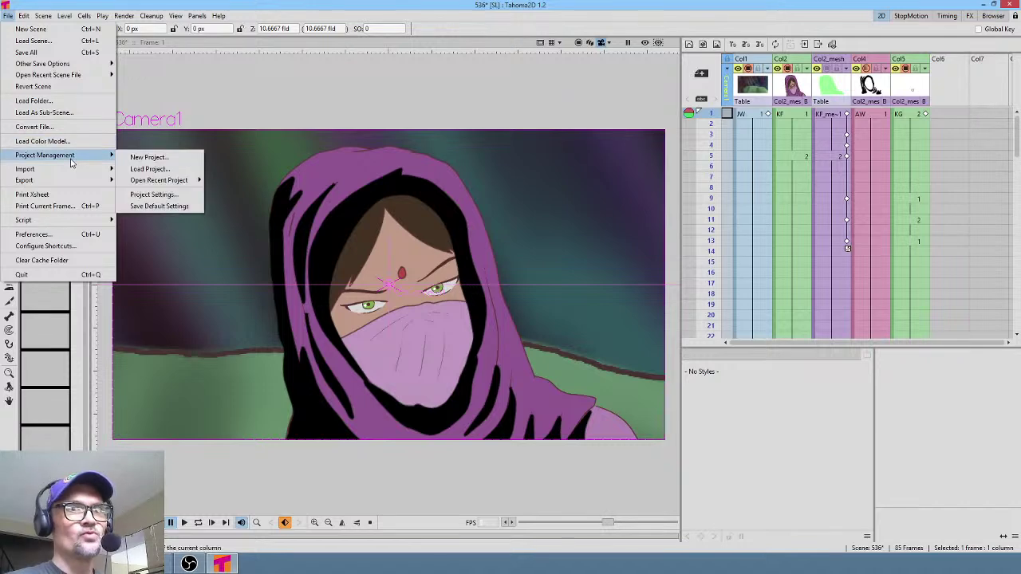
left_click(33, 233)
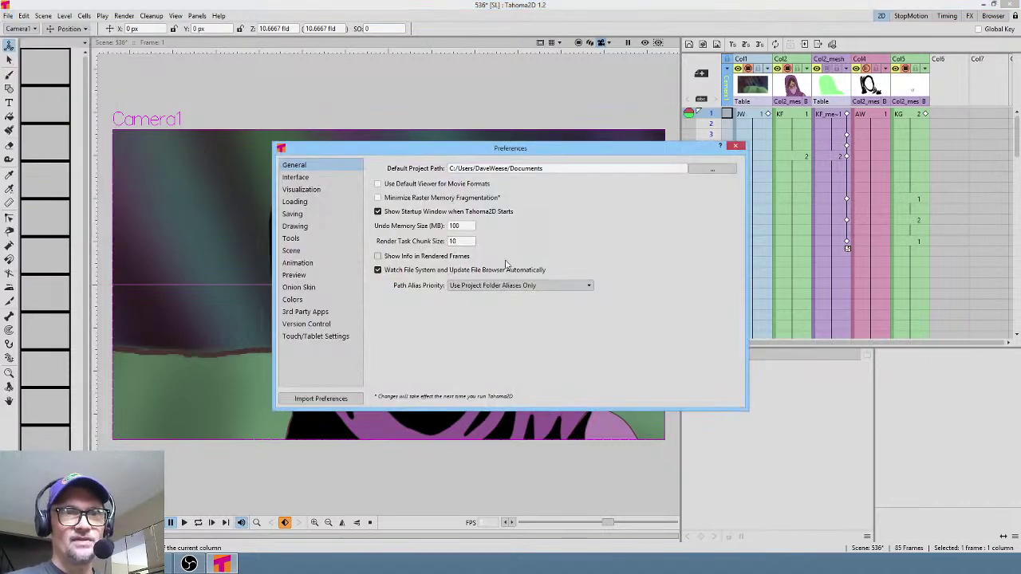
left_click(321, 262)
left_click(558, 170)
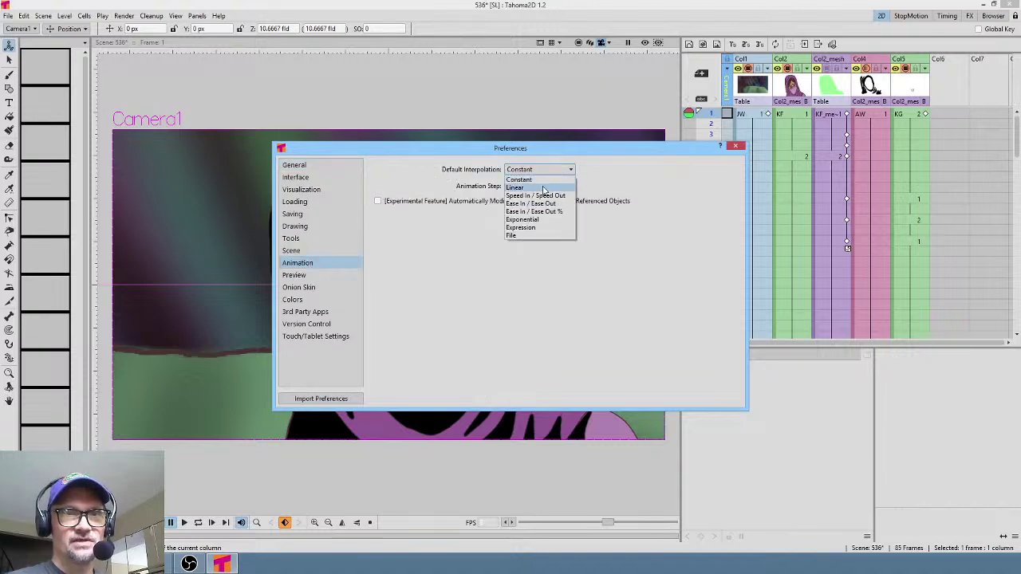
left_click(542, 188)
left_click(736, 147)
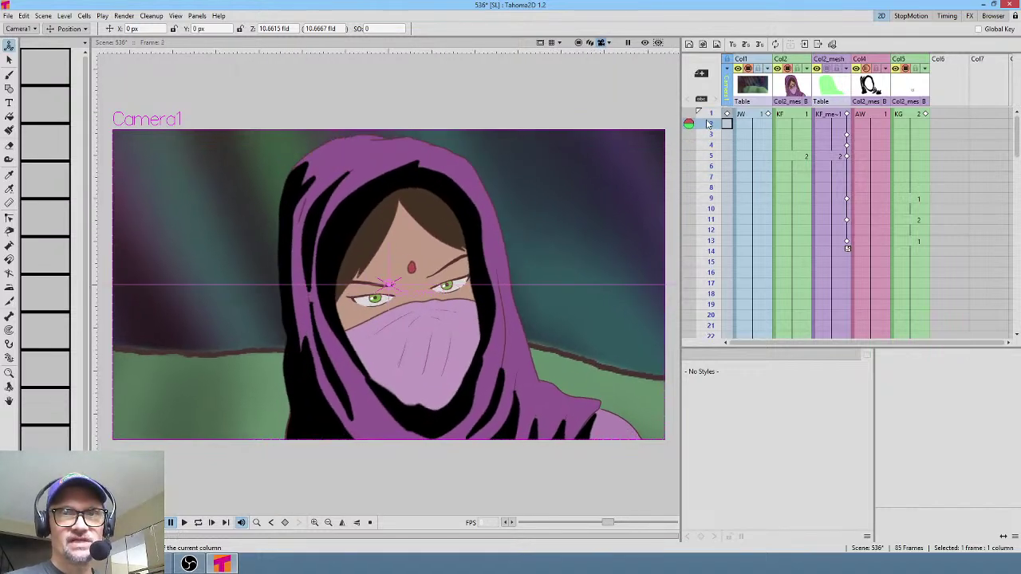
- Key the camera at frame 9, pushing in to about Z 9.74 fld and shifting the framing to about X 61 px, Y -17 px
left_click_drag(712, 180, 710, 201)
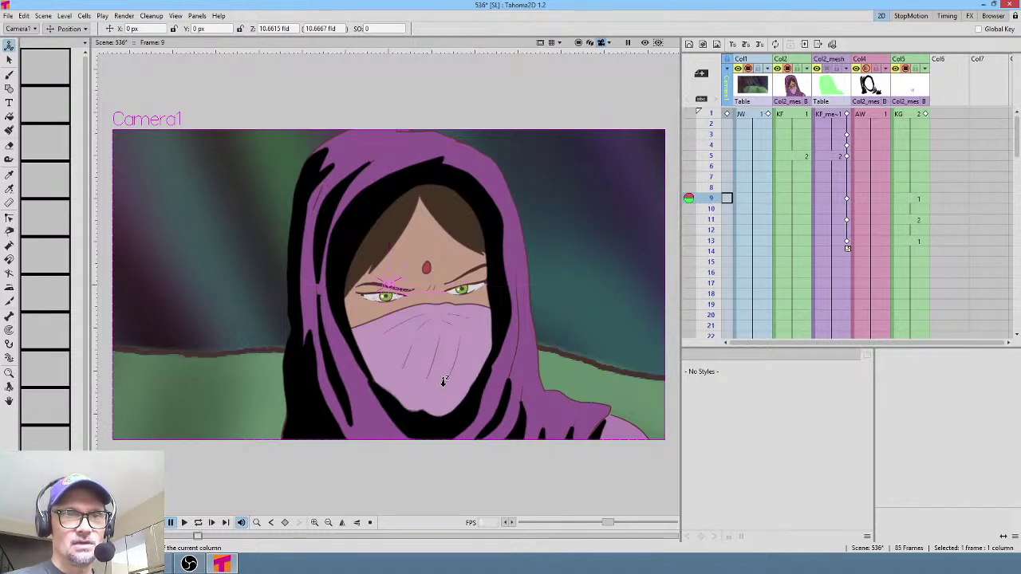
left_click_drag(439, 402, 439, 383)
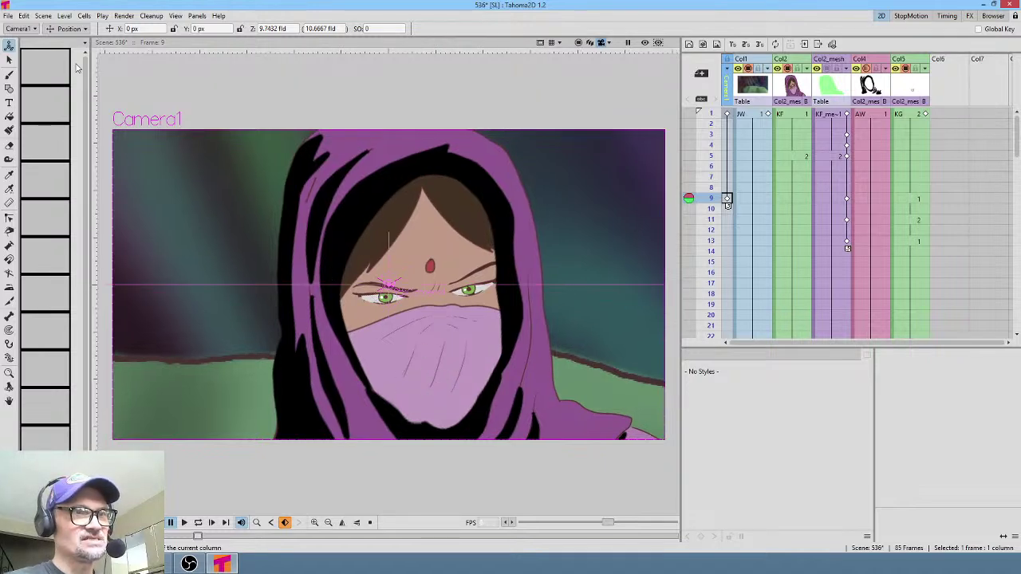
left_click_drag(443, 231, 438, 234)
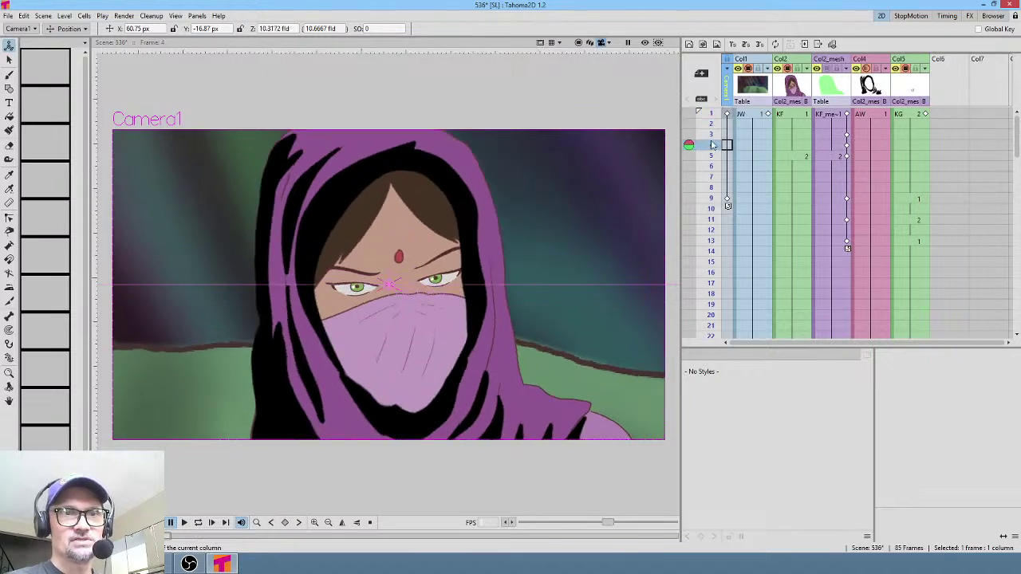
- Scrub through frames 1 to 18 to examine the camera push-in and the change between the head drawings
left_click(701, 243)
left_click_drag(700, 247, 715, 113)
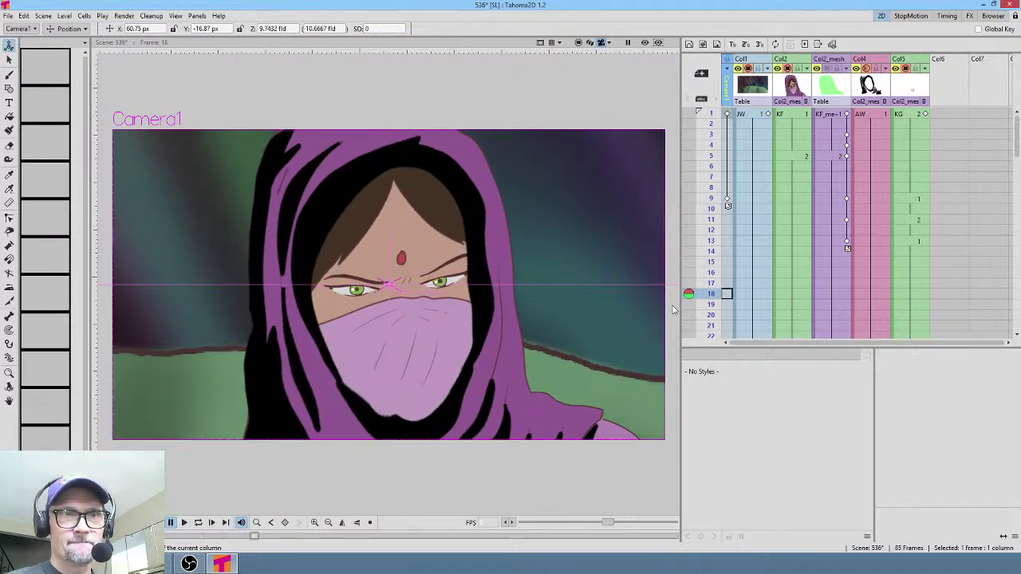
left_click_drag(690, 134, 706, 229)
left_click(804, 116)
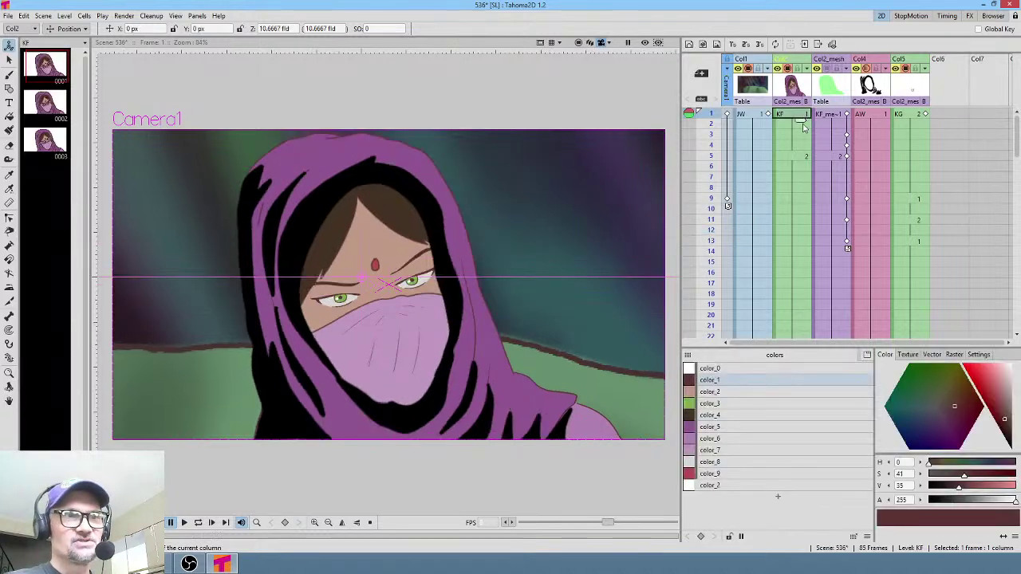
left_click(795, 157)
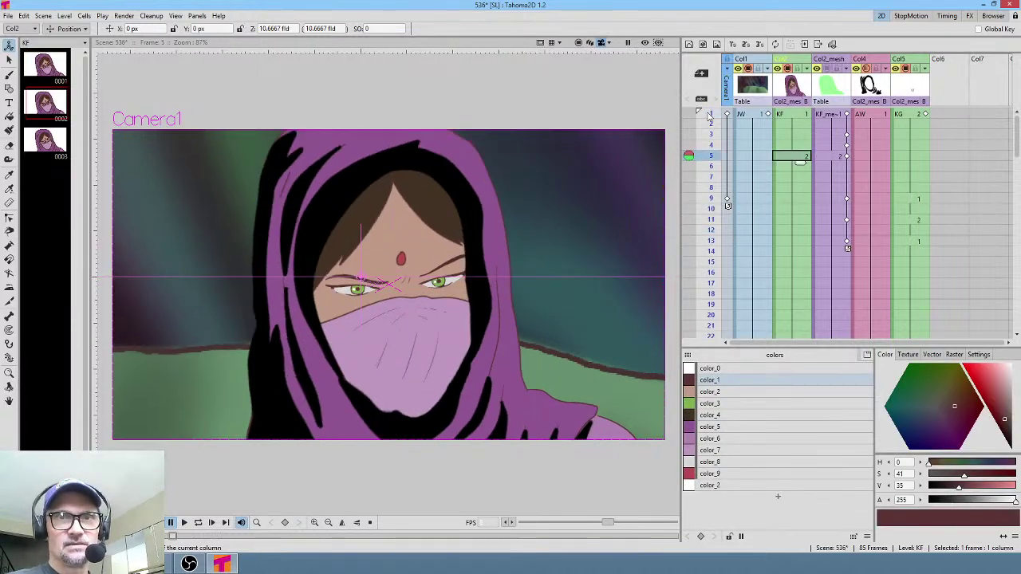
left_click_drag(711, 116, 707, 167)
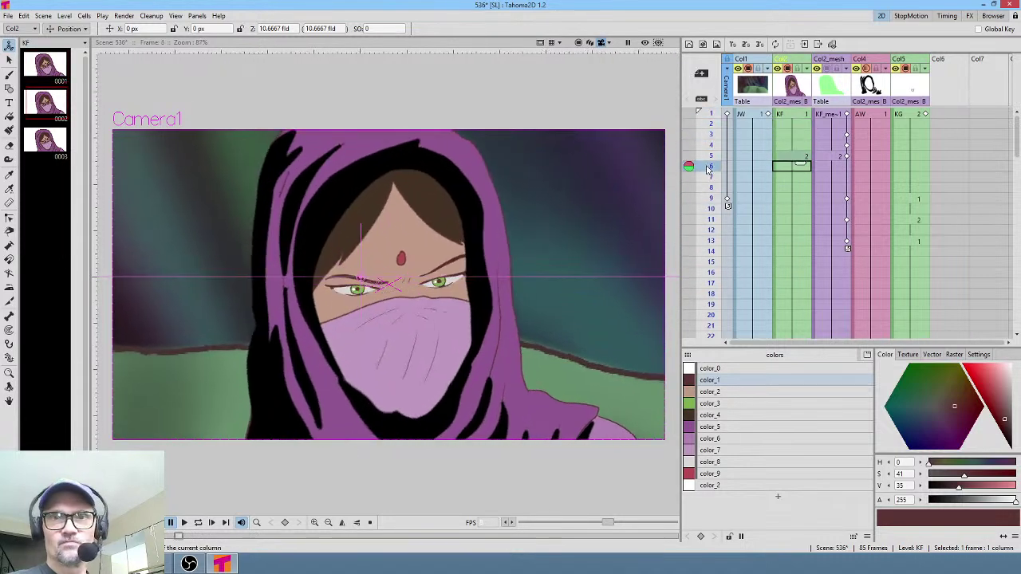
- Identify the KG column by toggling its visibility in the camera view, and rename the column as mouth
left_click(909, 70)
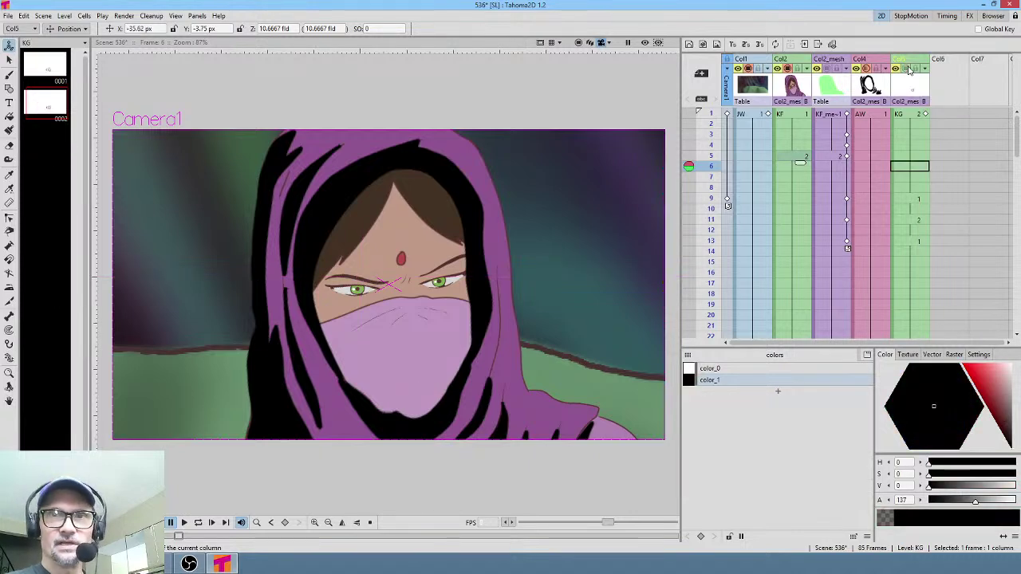
left_click(907, 69)
double_click(910, 62)
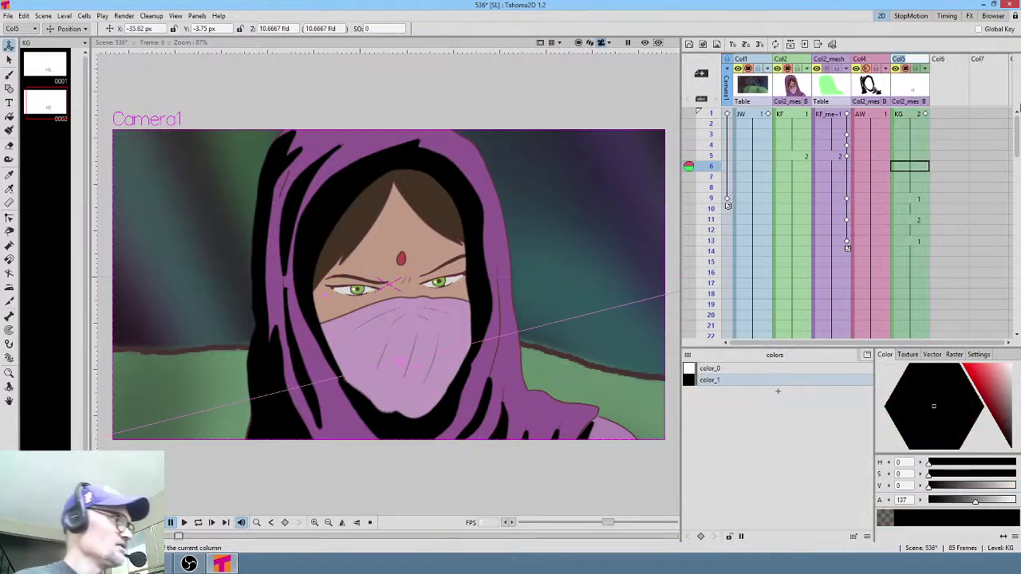
type("mouth")
key("Return")
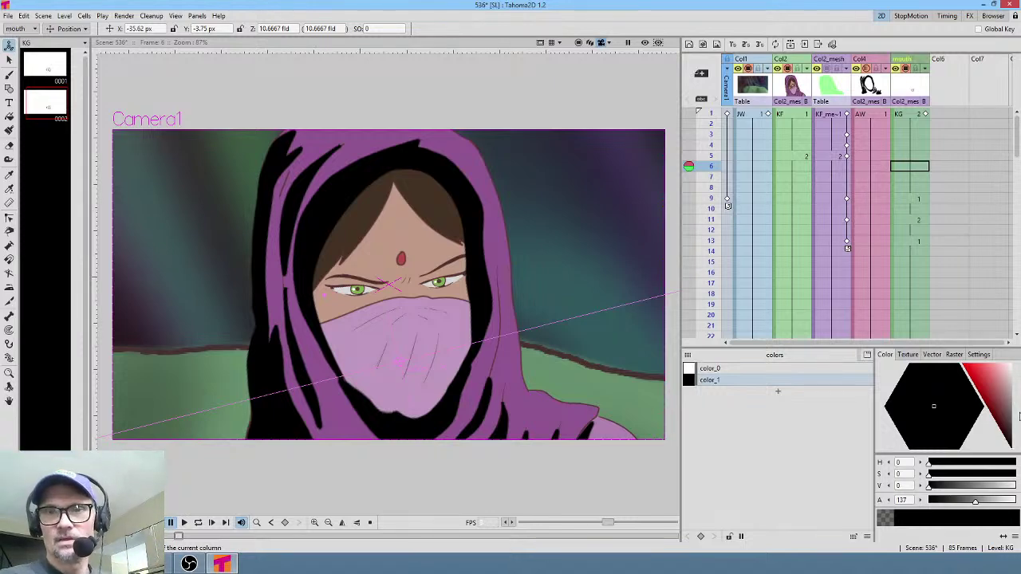
- Clear the mouth column from frame 13 to 24 and refill it with drawing 1 at frame 13 and drawing 2 held from frame 15
left_click(908, 241)
scroll(909, 251, "down", 4)
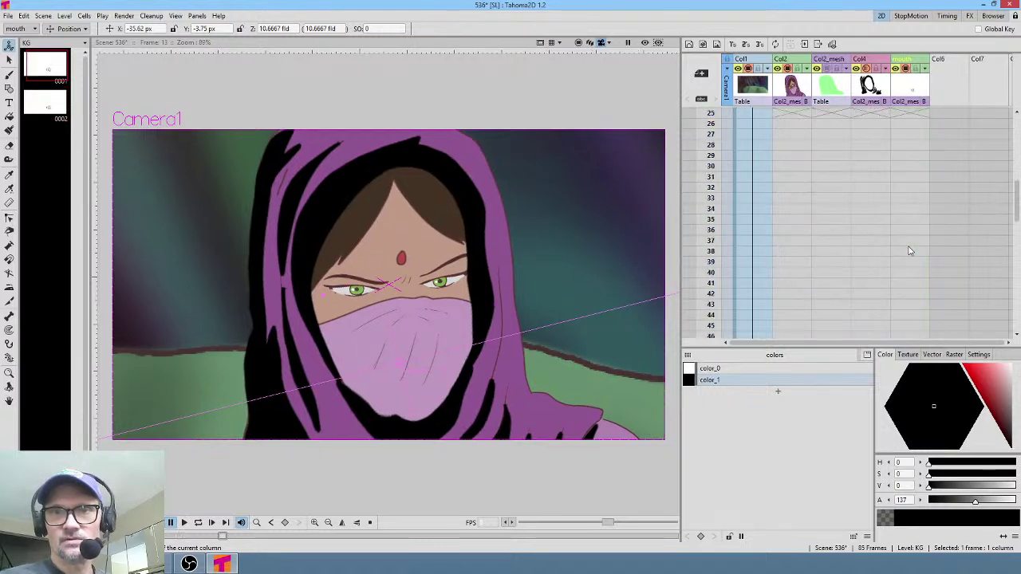
scroll(905, 240, "up", 4)
left_click(917, 297, "shift")
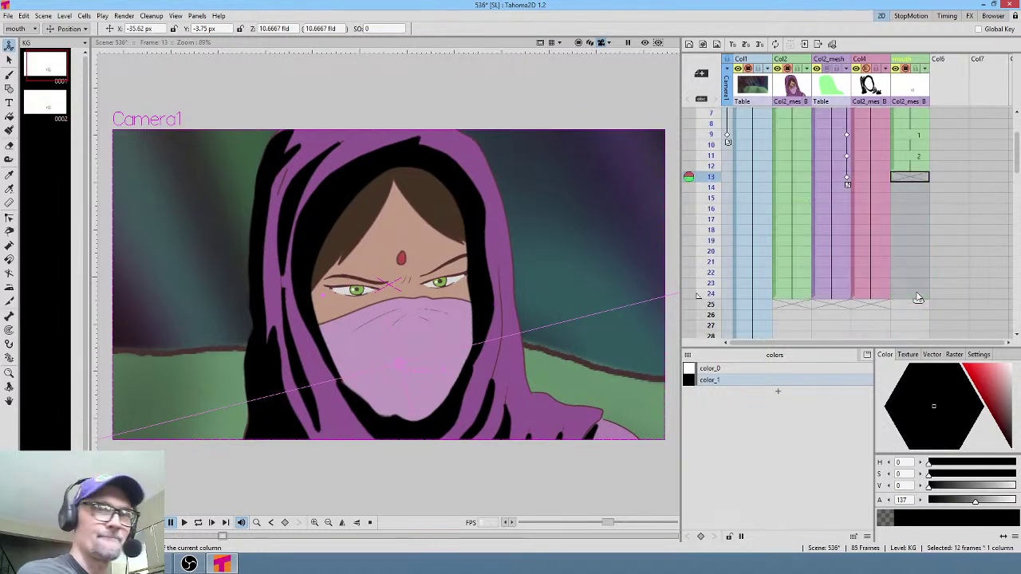
left_click_drag(907, 140, 914, 311)
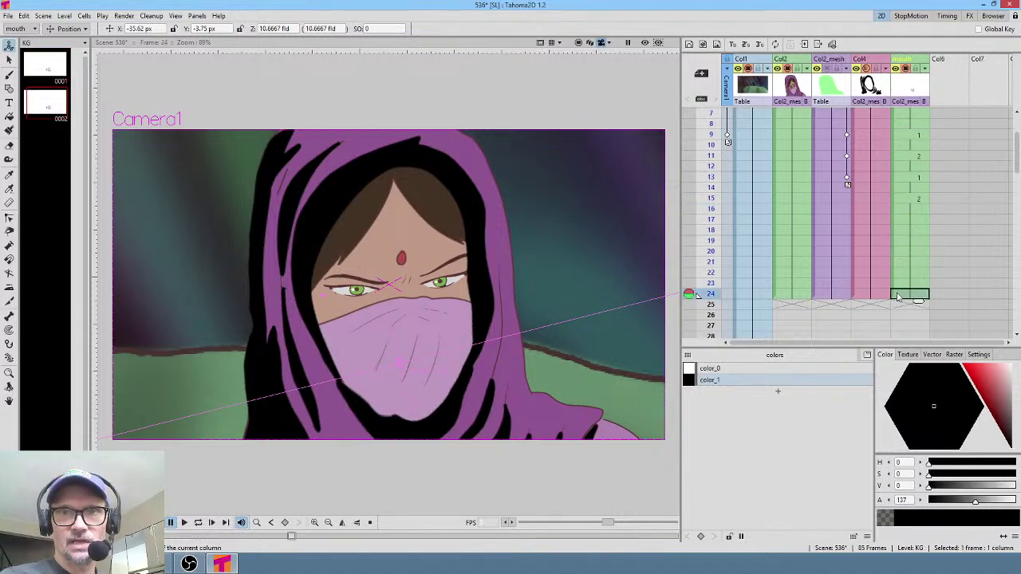
- Extend the exposure of all columns by 12 frames from frame 24, holding the character and mouth through frame 36
scroll(897, 262, "down", 4)
key("F5")
key("F5")
key("F5")
key("F5")
key("F5")
key("F5")
key("F5")
key("F5")
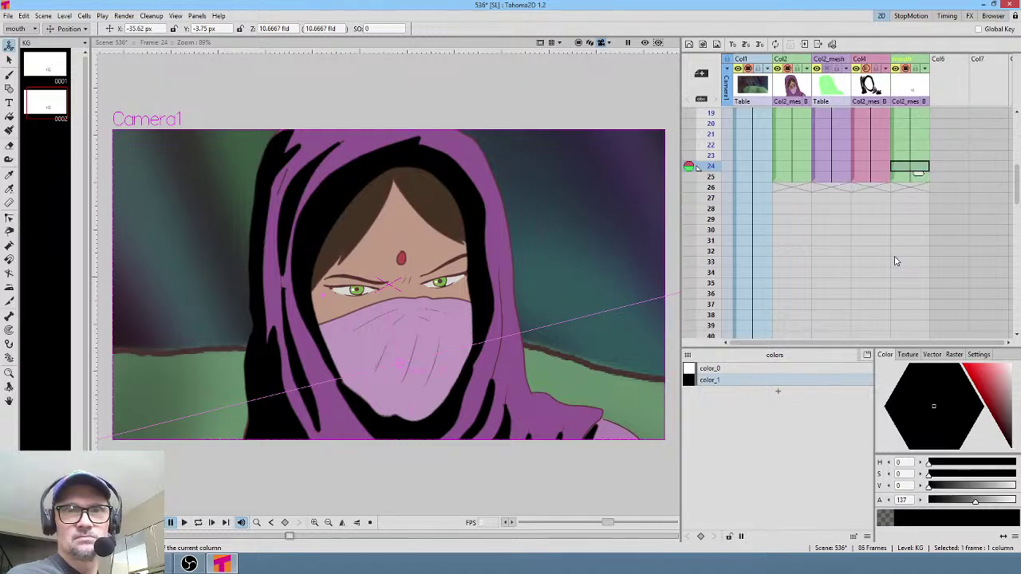
key("F5")
key("F5")
key("F5")
key("F5")
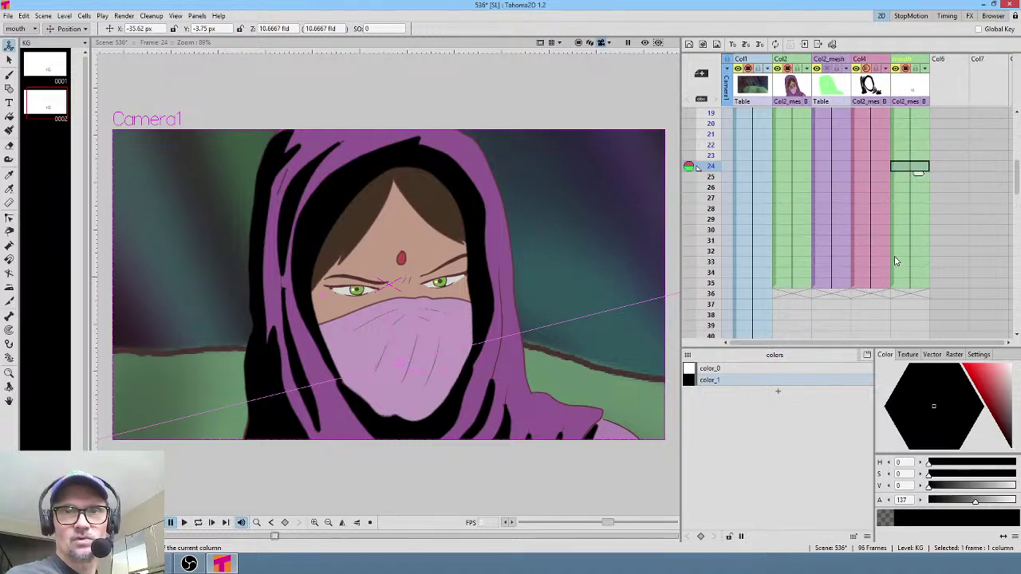
scroll(857, 270, "down", 2)
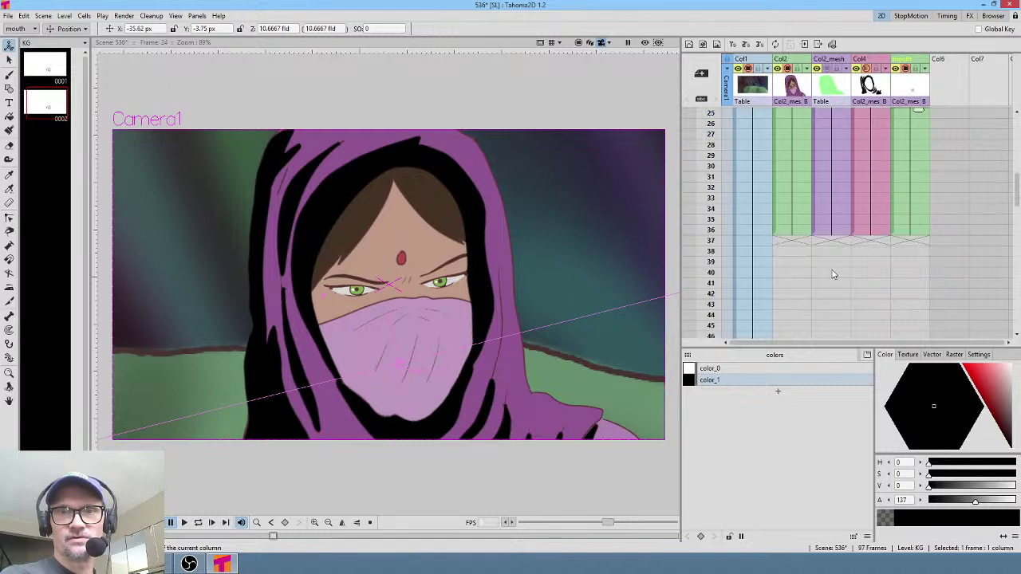
- Delete the background cells from frame 37 through frame 97 and save all changes
left_click(747, 249)
scroll(769, 271, "down", 20)
left_click(760, 246, "shift")
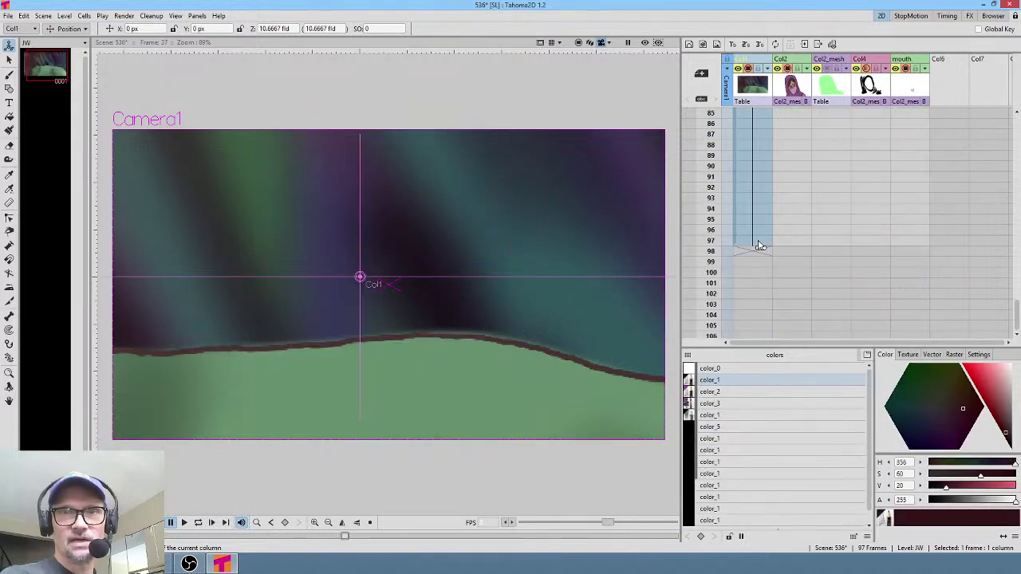
key("Delete")
scroll(763, 239, "up", 20)
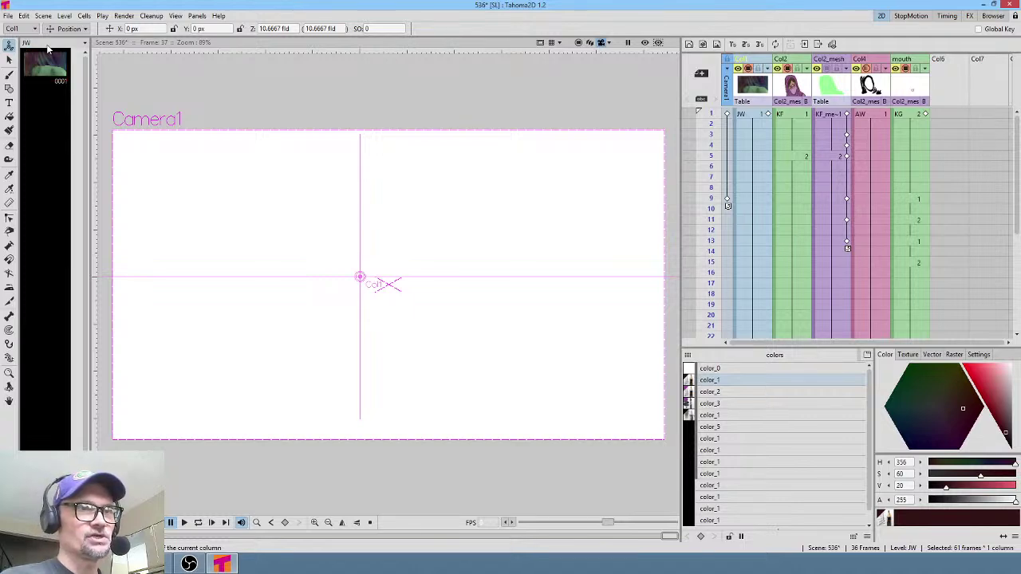
left_click(7, 15)
left_click(11, 51)
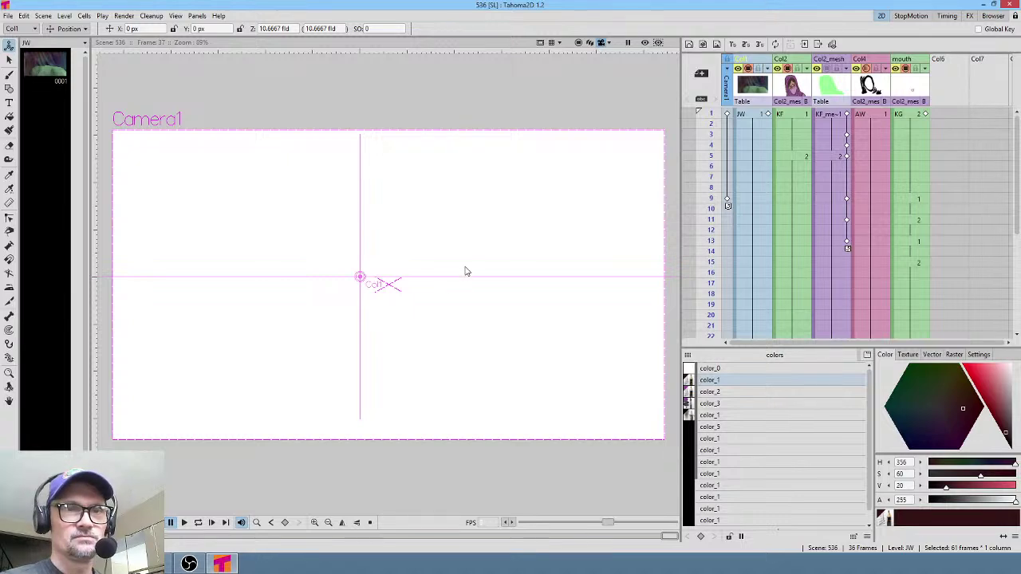
- Play the scene in a loop from frame 1 to check the head, mouth and camera timing
left_click(748, 117)
key("l")
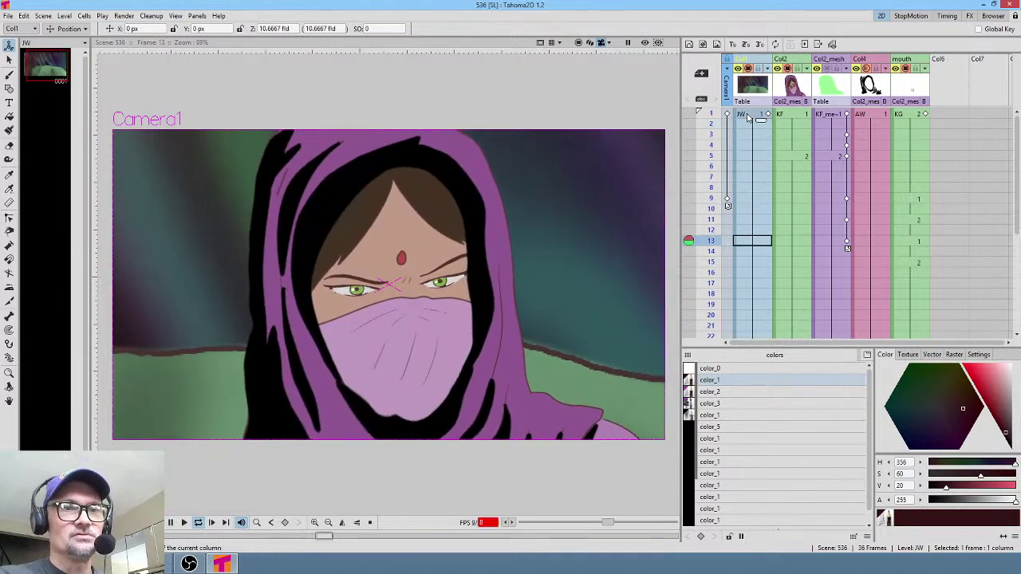
key("l")
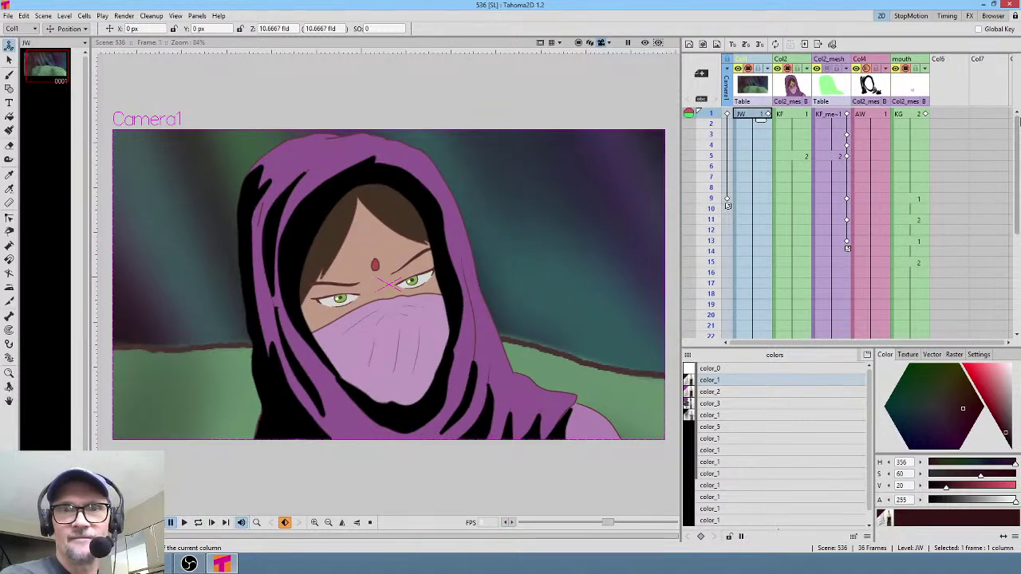
- Move the camera's second key from frame 9 to frame 18 and play back the slower push-in
left_click(728, 200)
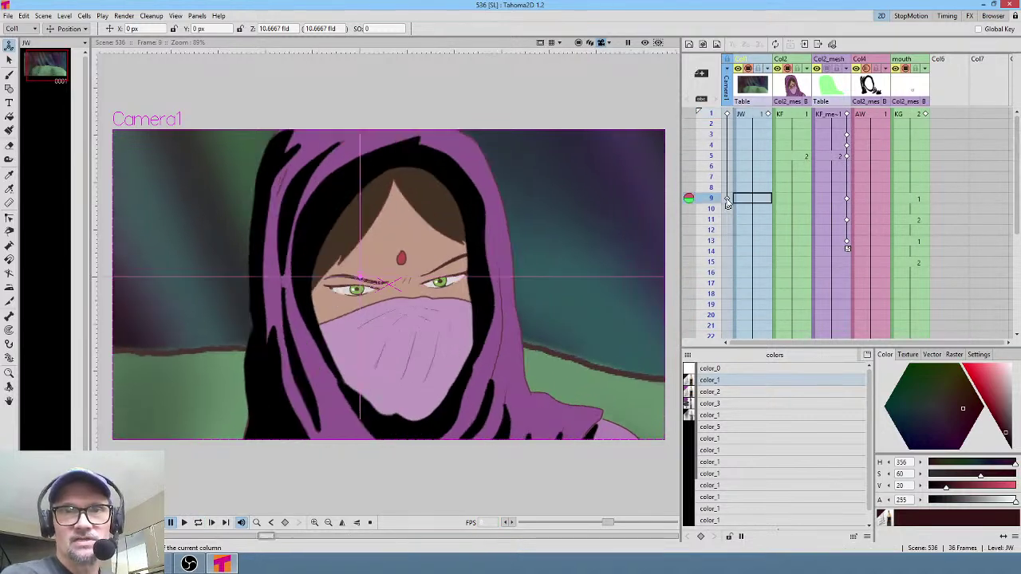
left_click(727, 300)
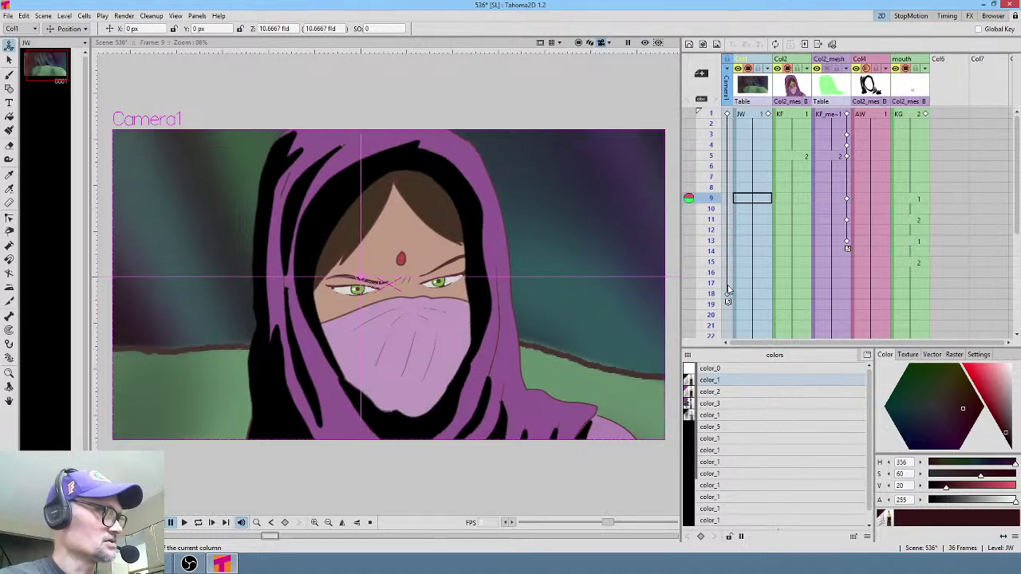
key("alt+comma")
key("l")
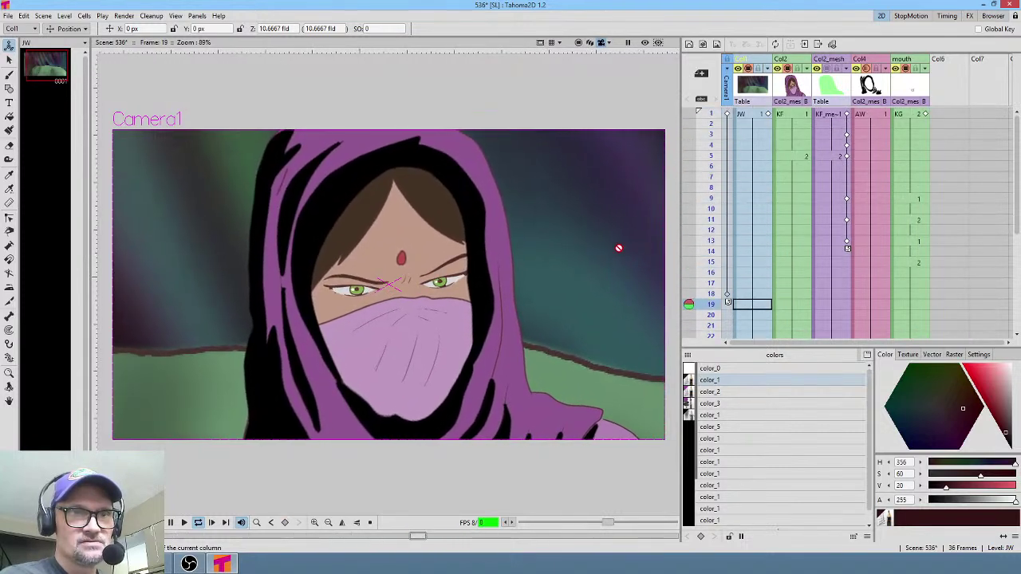
key("l")
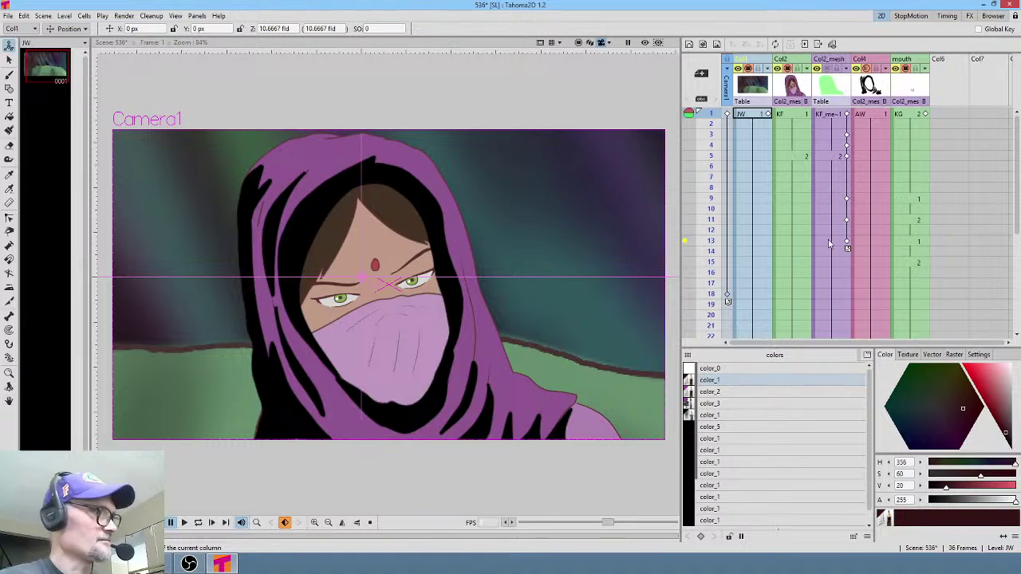
- Insert six frames at frame 36 across all columns to extend the scene to 42 frames
scroll(911, 243, "down", 10)
left_click(829, 166)
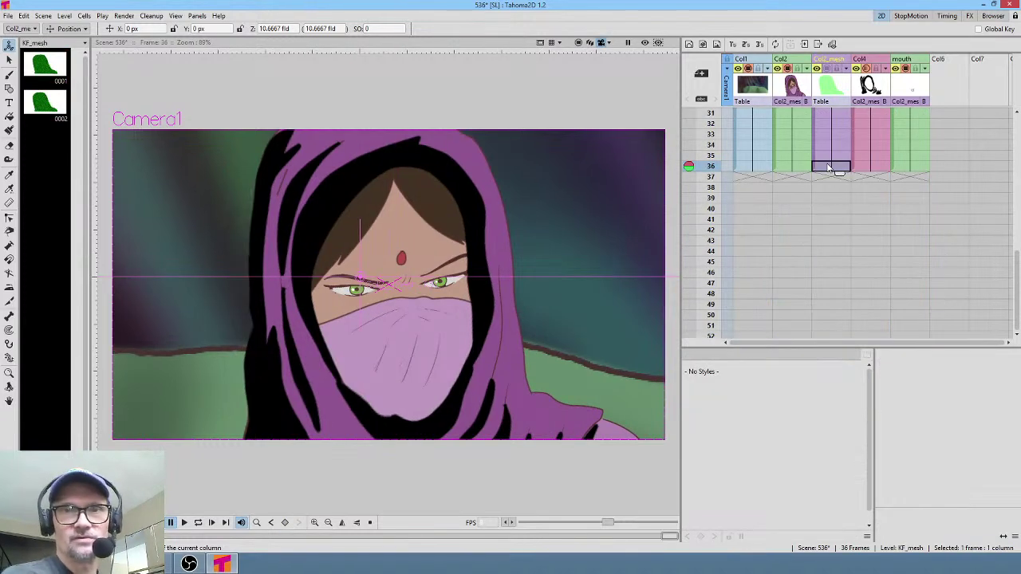
key("Insert")
key("Insert")
key("Insert")
key("Insert")
key("Insert")
key("Insert")
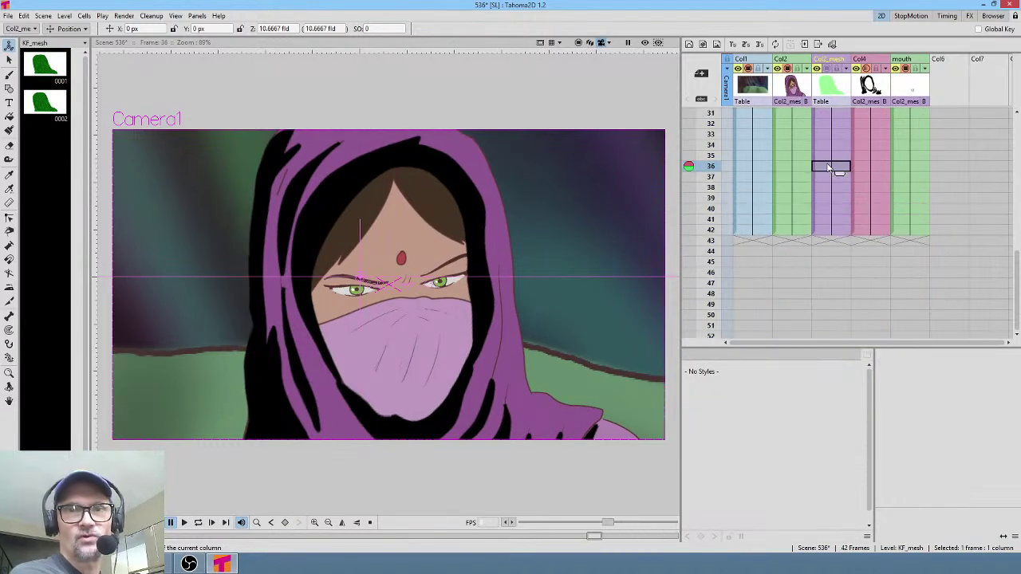
- Play the extended scene back from frame 1 to review the animation
key("alt+comma")
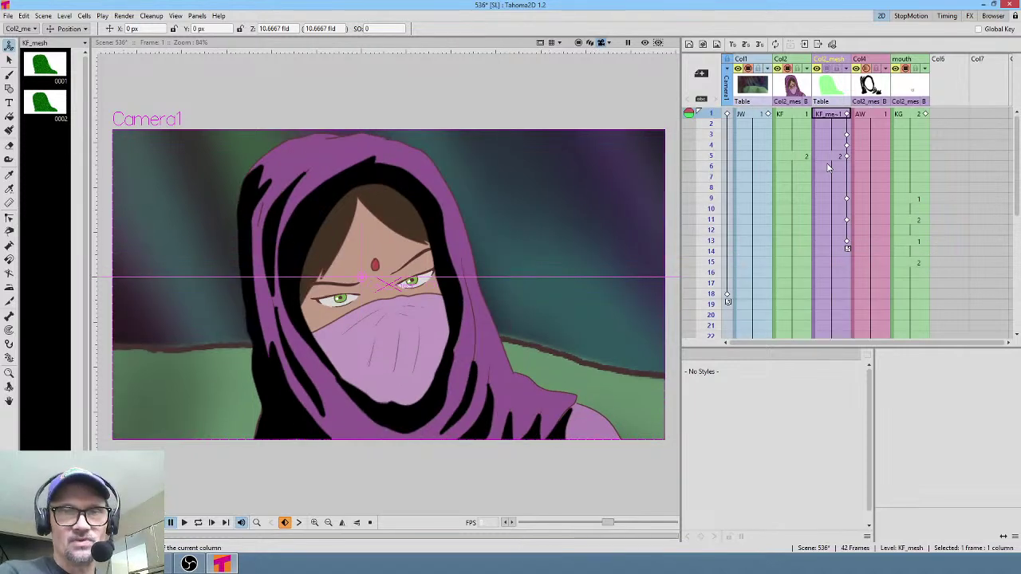
key("p")
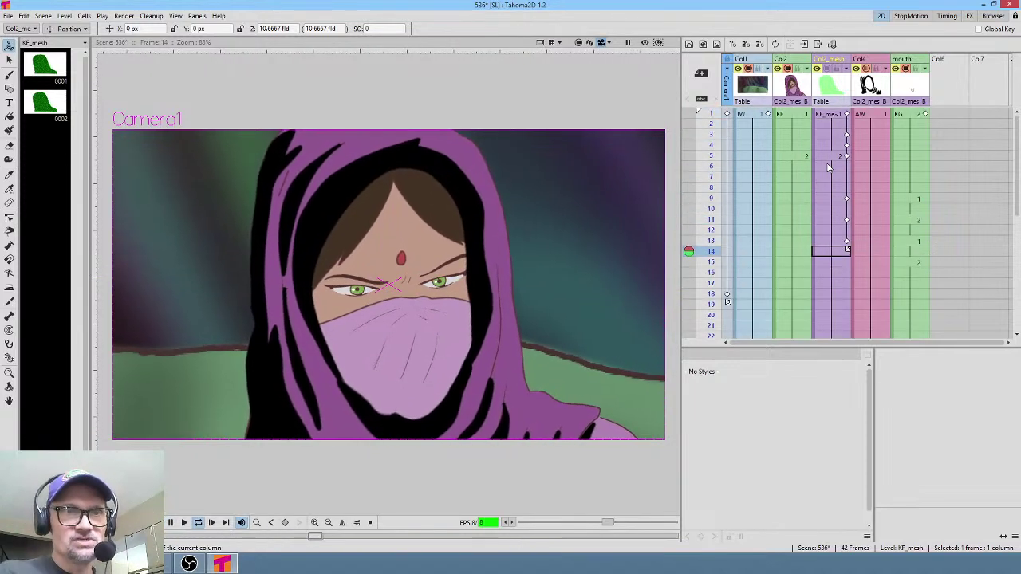
key("p")
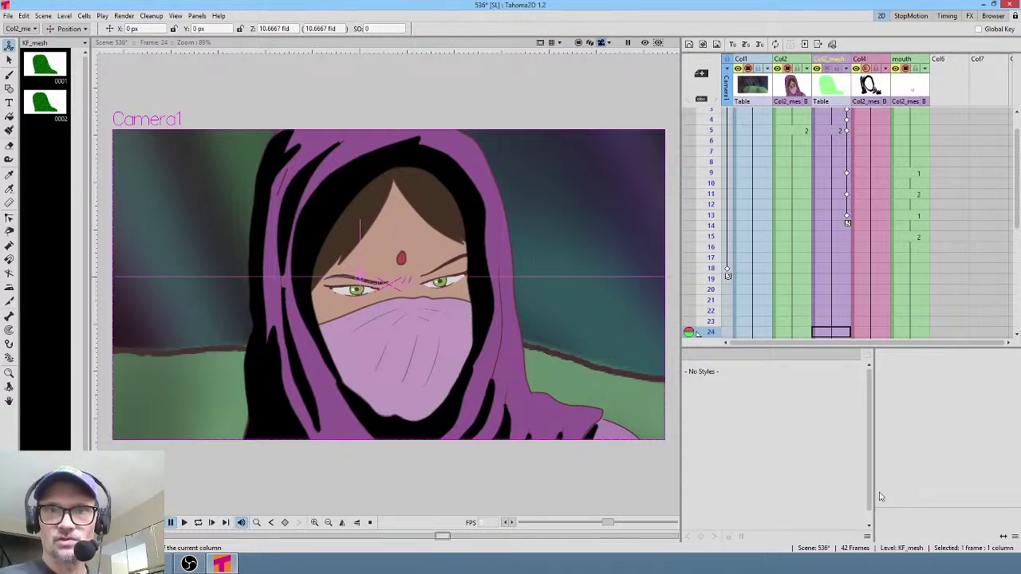
- Duplicate drawing 2 of the KF level in Col2 and compare the copy with its neighbouring drawings
left_click(803, 292)
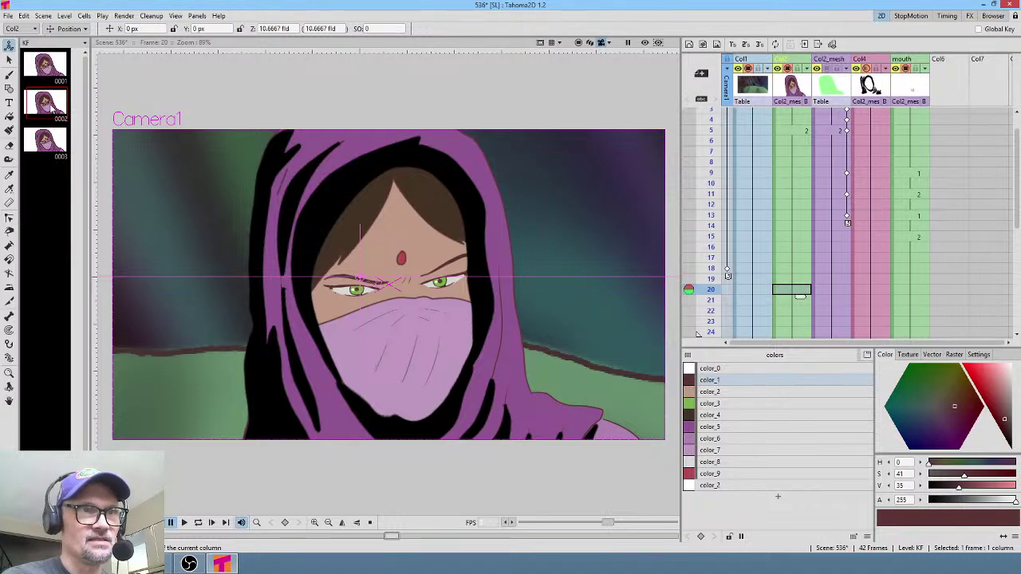
left_click(51, 109)
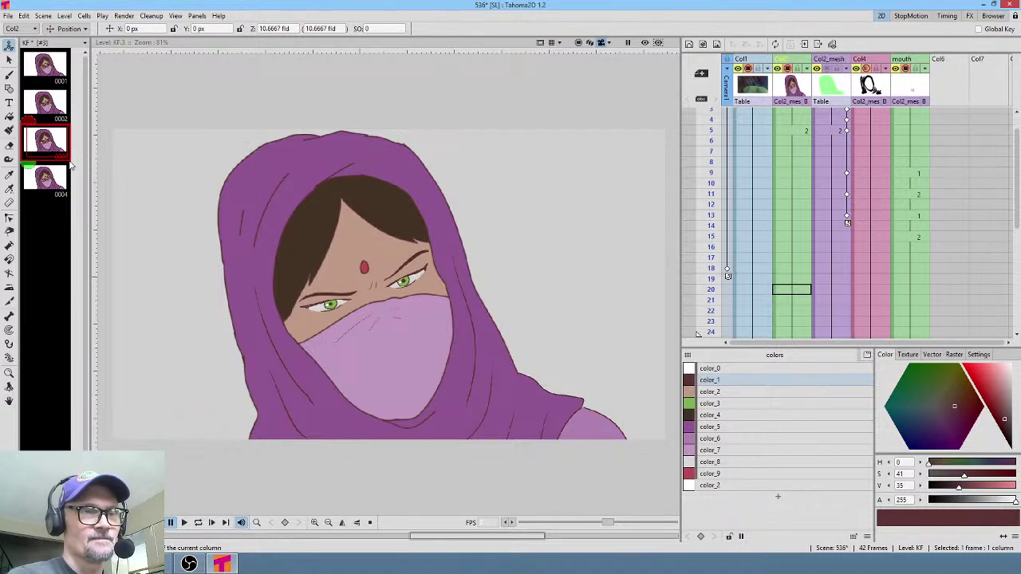
left_click(51, 112)
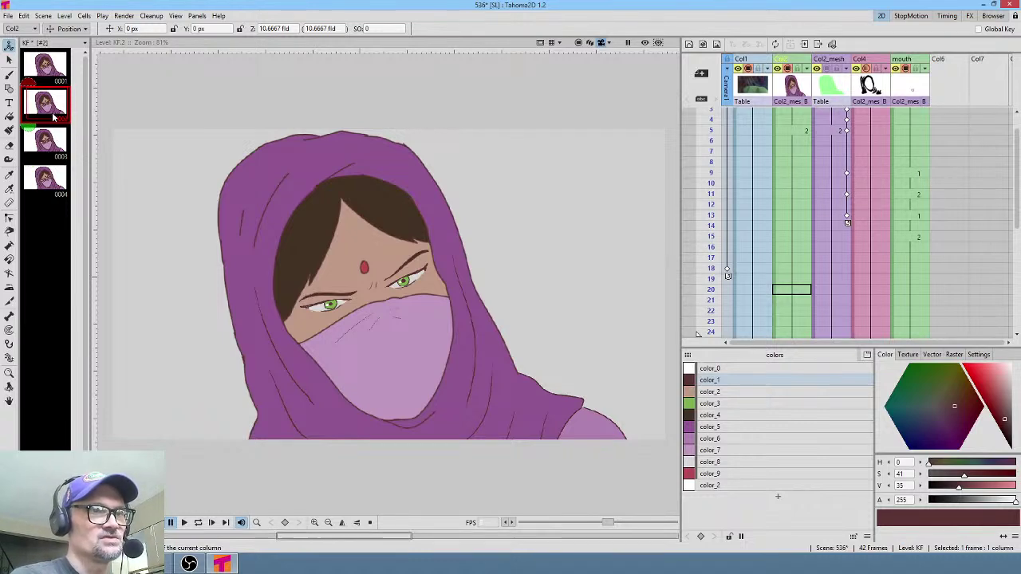
left_click(47, 141)
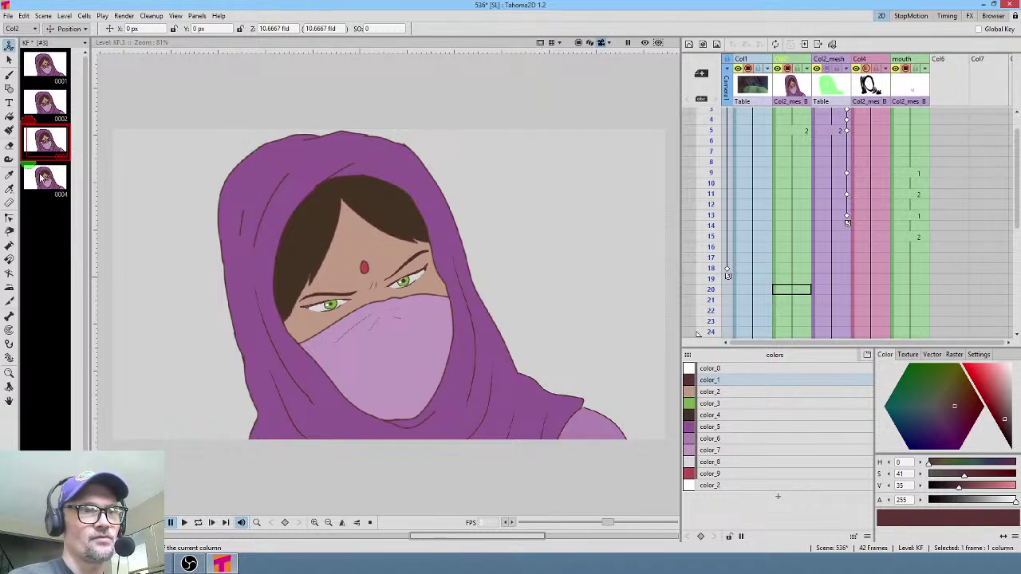
left_click(44, 178)
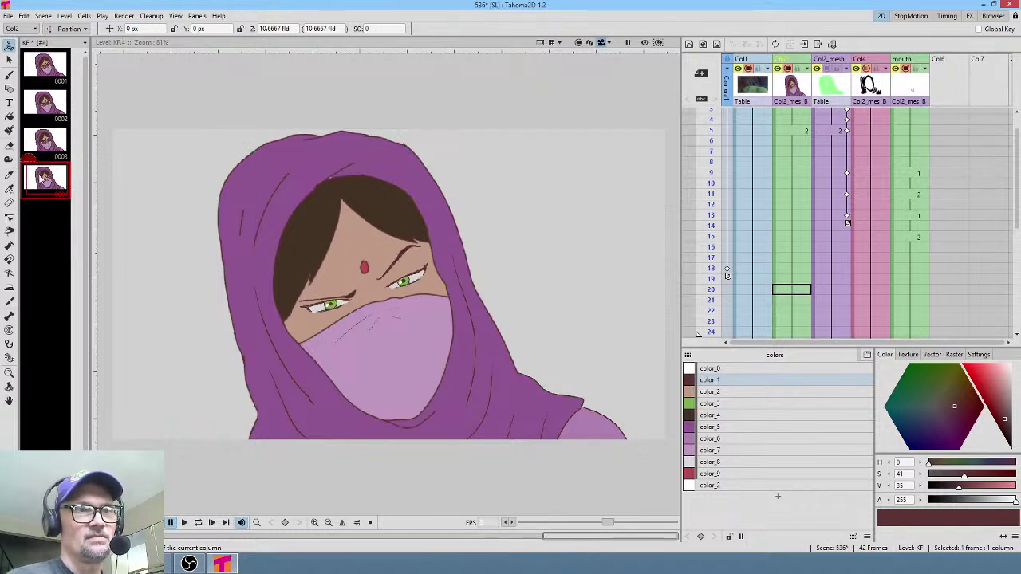
left_click(47, 147)
left_click(46, 177)
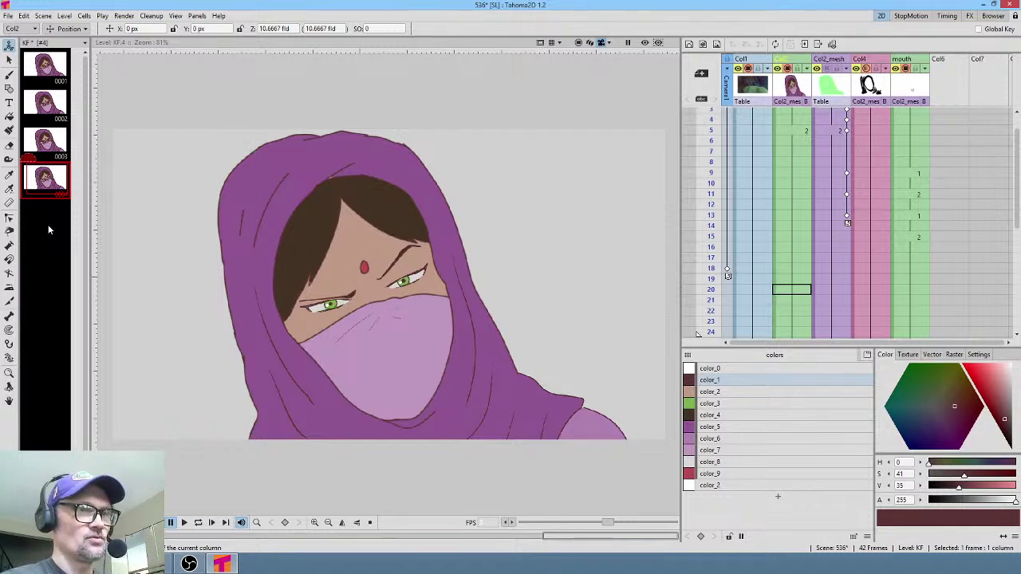
- Delete the duplicated drawing from the KF level and check drawings 2 and 3
key("Delete")
left_click(56, 136)
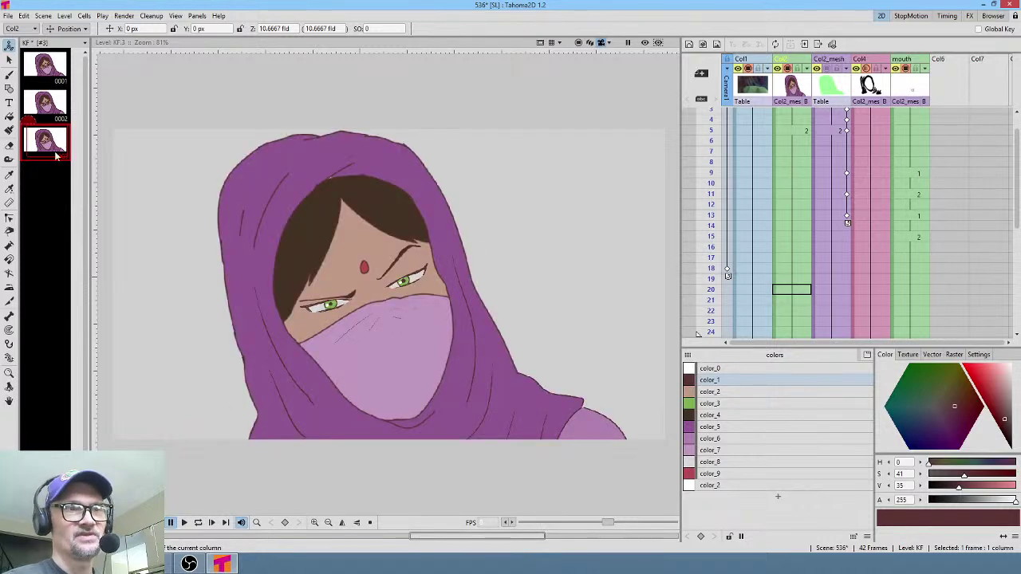
left_click(48, 104)
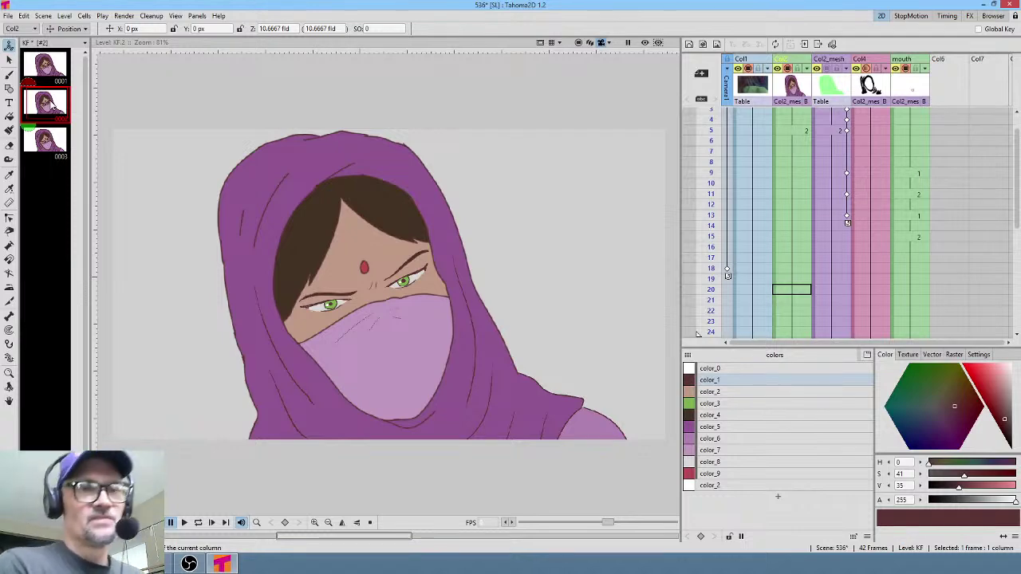
- Save the scene together with all its levels
left_click(7, 15)
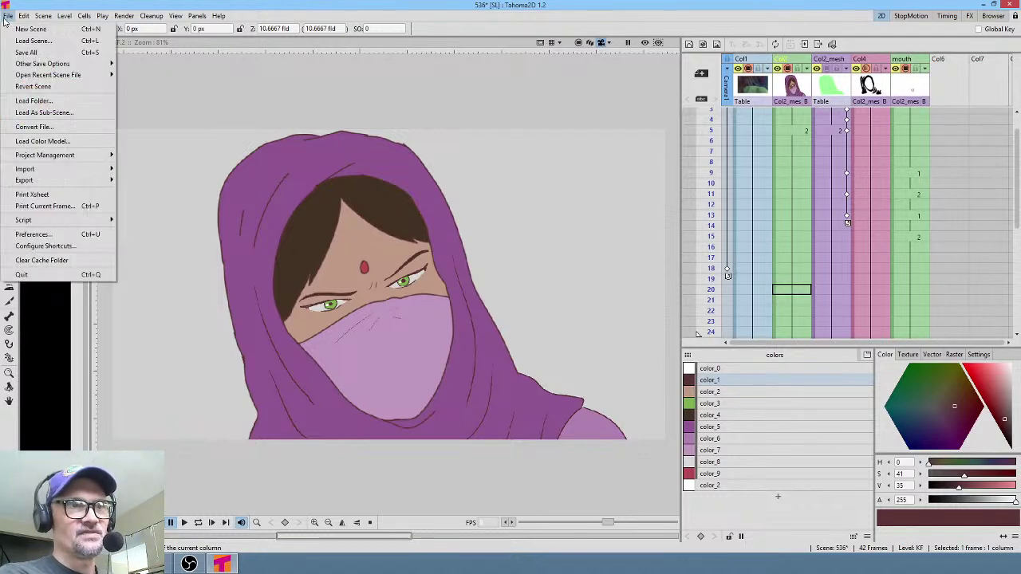
left_click(16, 54)
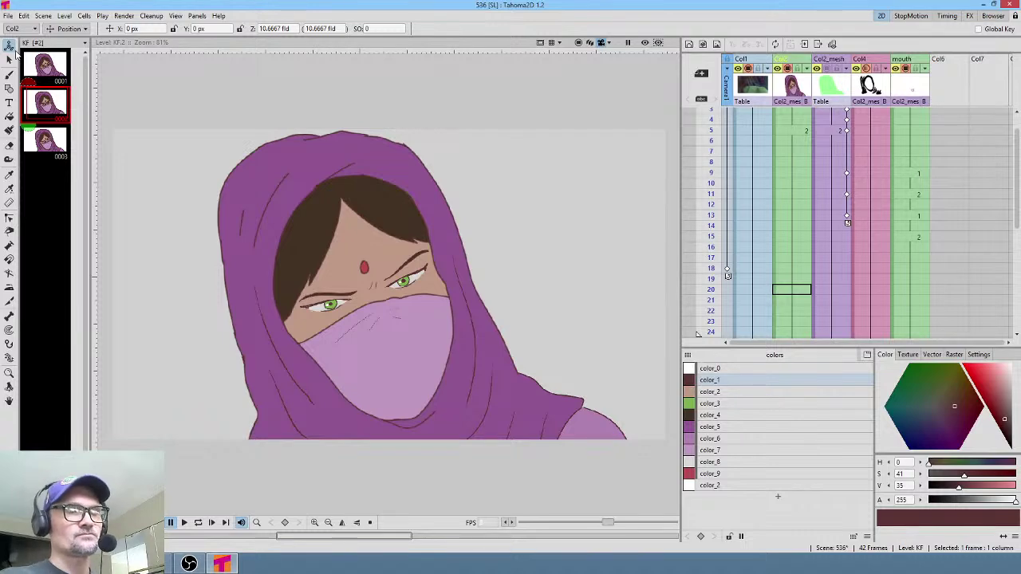
- Compare the eyes and eyebrows in the three drawings of the KF level
left_click(47, 71)
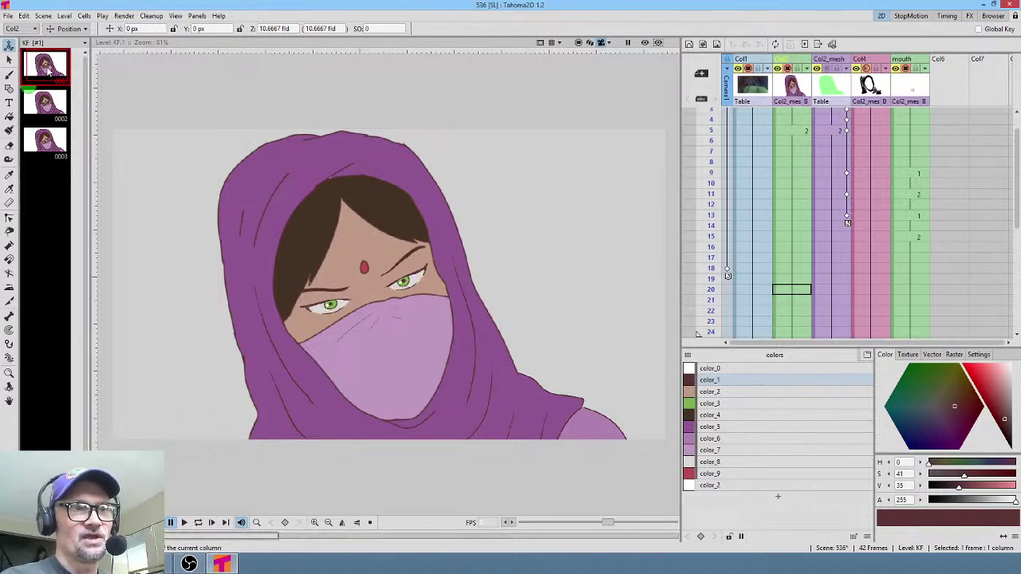
left_click(49, 102)
left_click(46, 139)
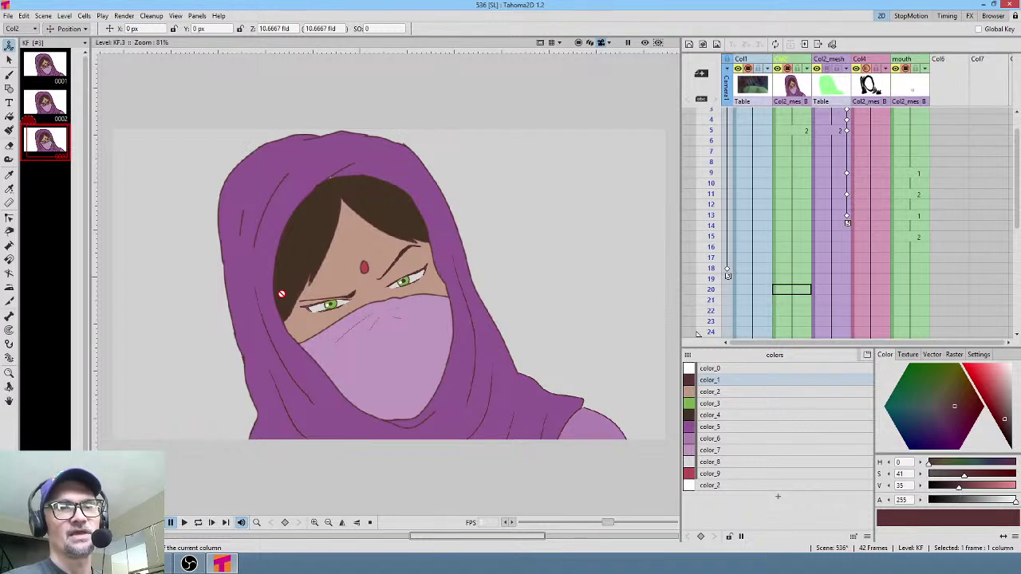
scroll(409, 279, "up", 3)
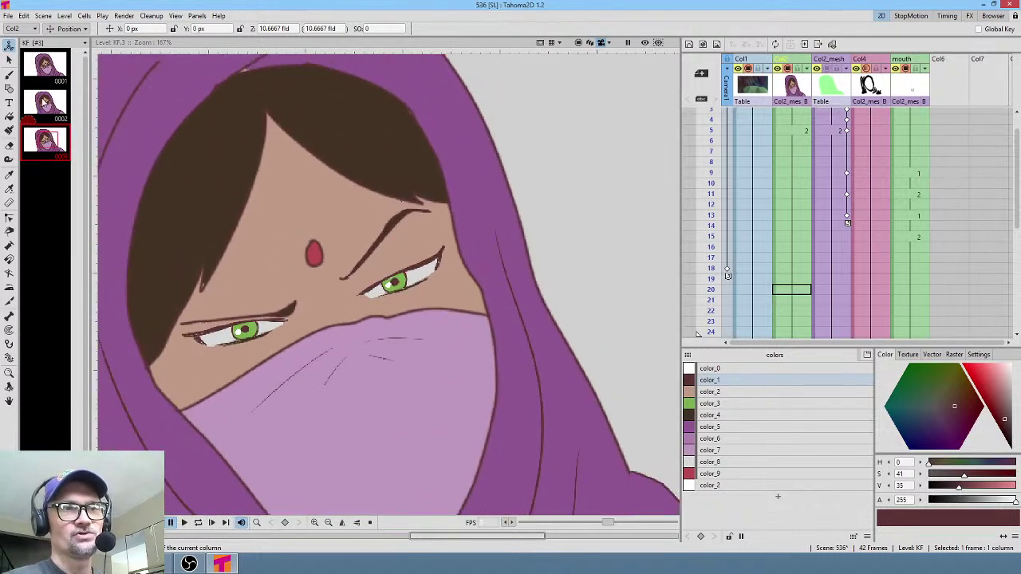
- Duplicate drawing 2 of the KF level as drawing 3, check the following drawing, and save the scene with all levels
left_click(44, 102)
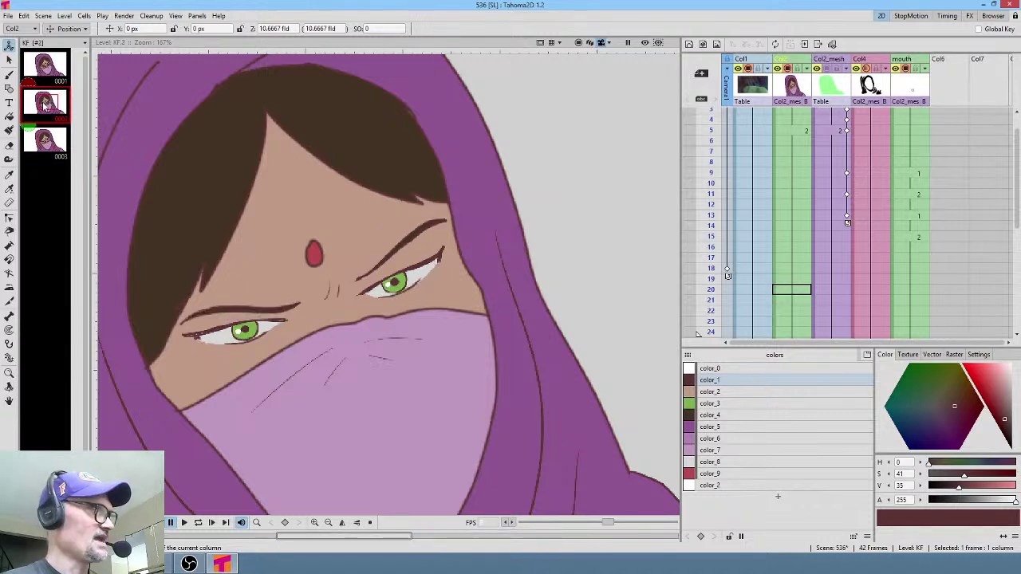
key("d")
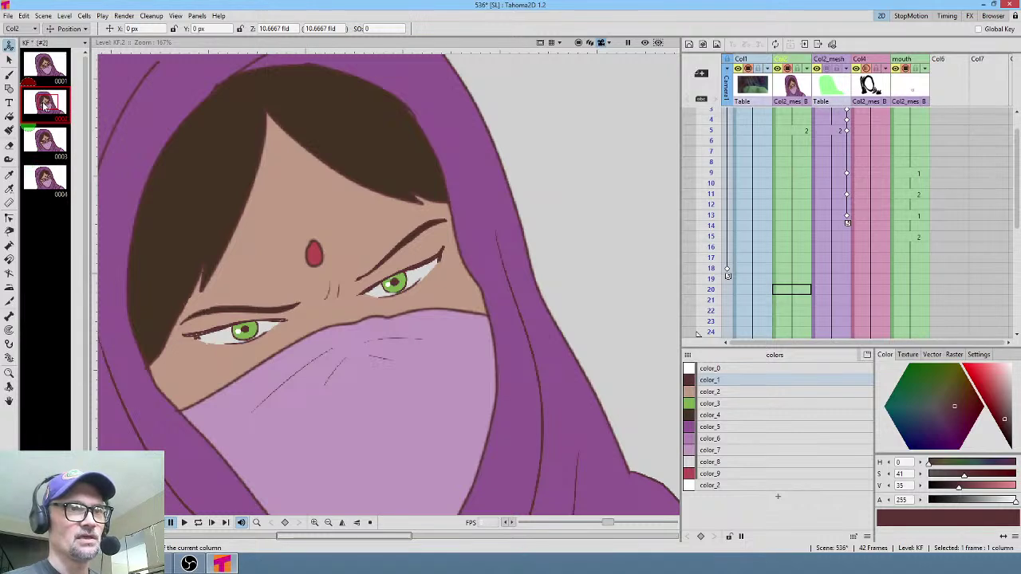
left_click(44, 142)
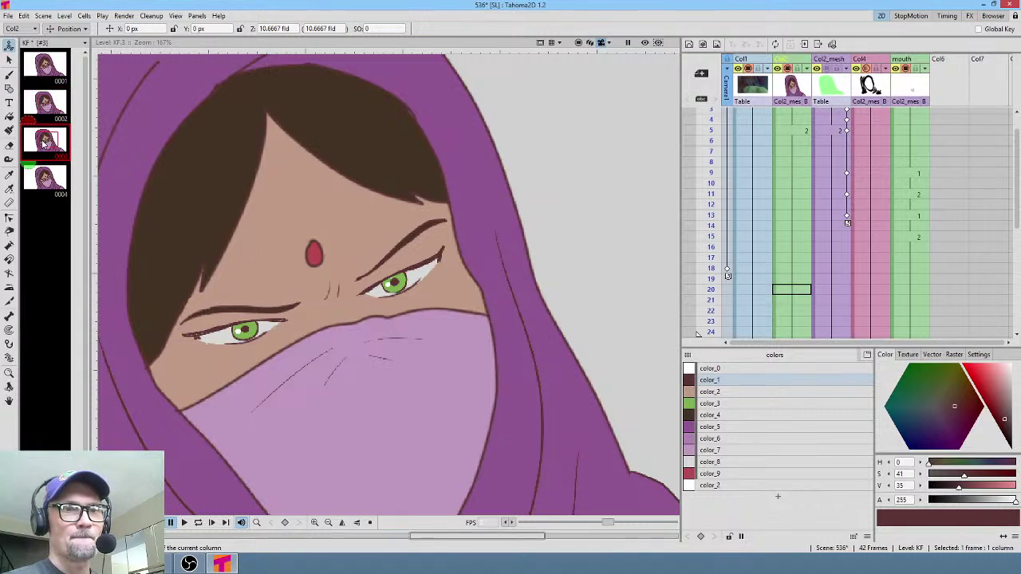
left_click(45, 179)
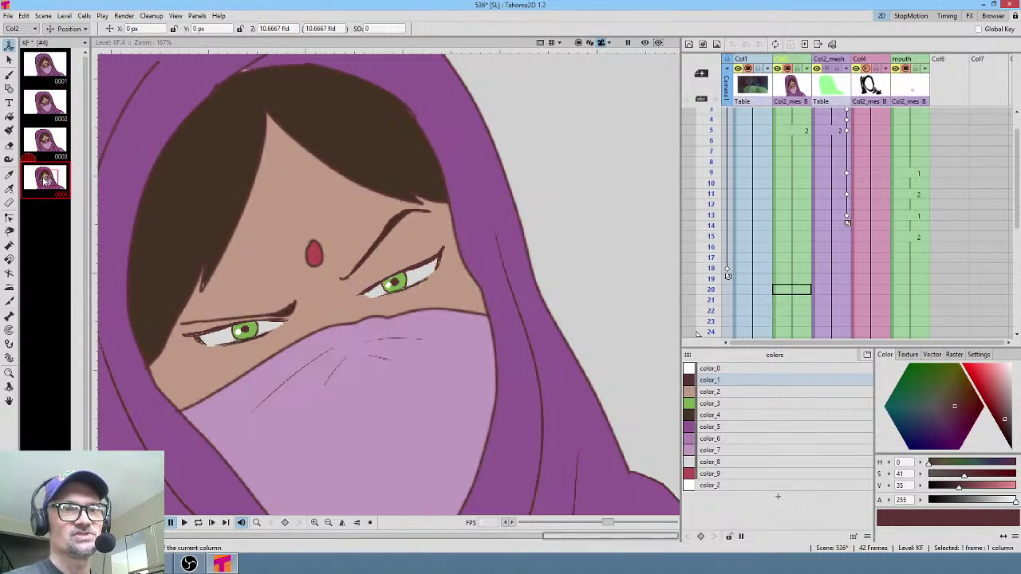
left_click(8, 15)
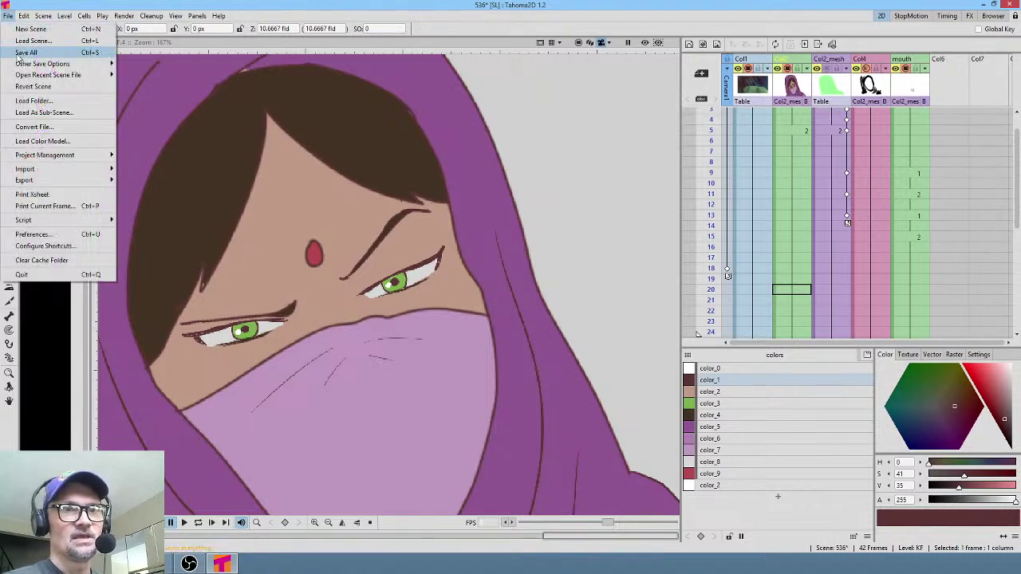
left_click(19, 54)
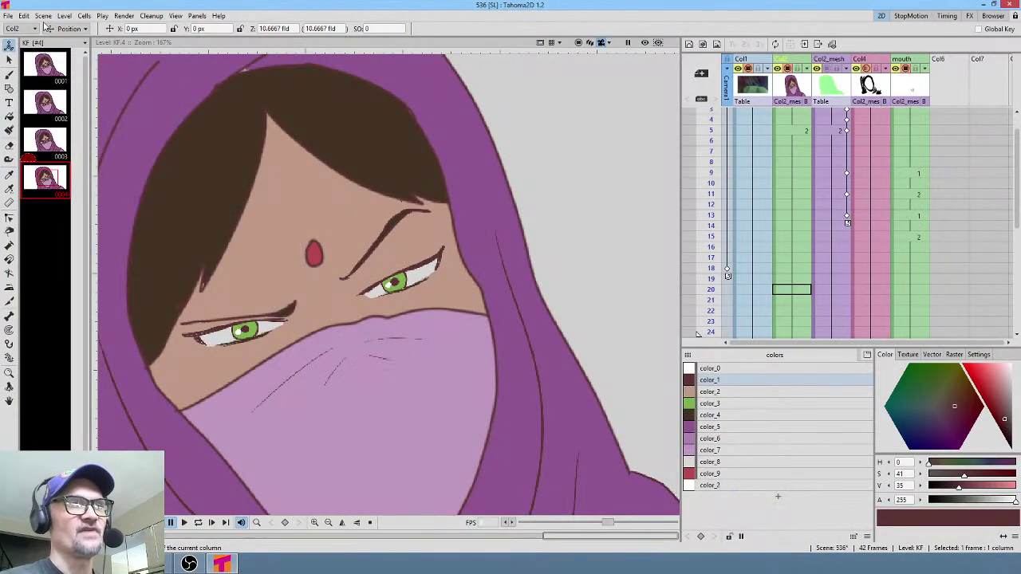
- Open the recent scene file 523.tnz
left_click(7, 15)
mouse_move(34, 67)
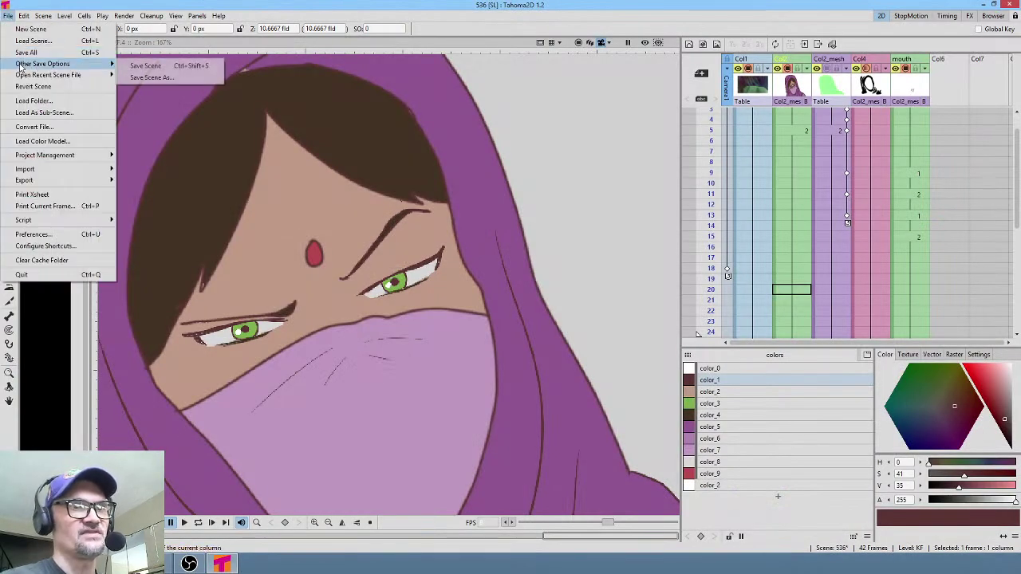
mouse_move(82, 76)
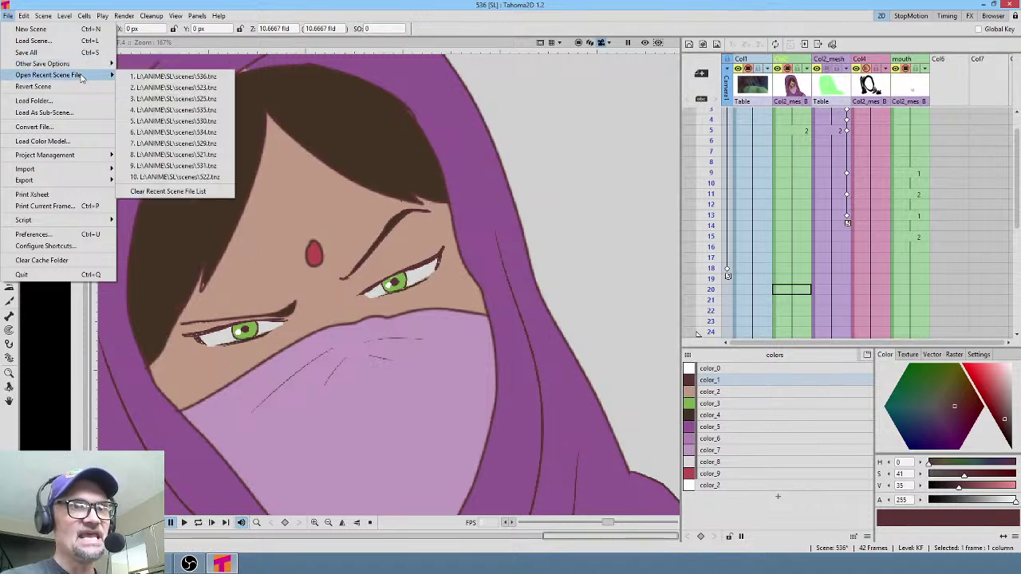
left_click(174, 79)
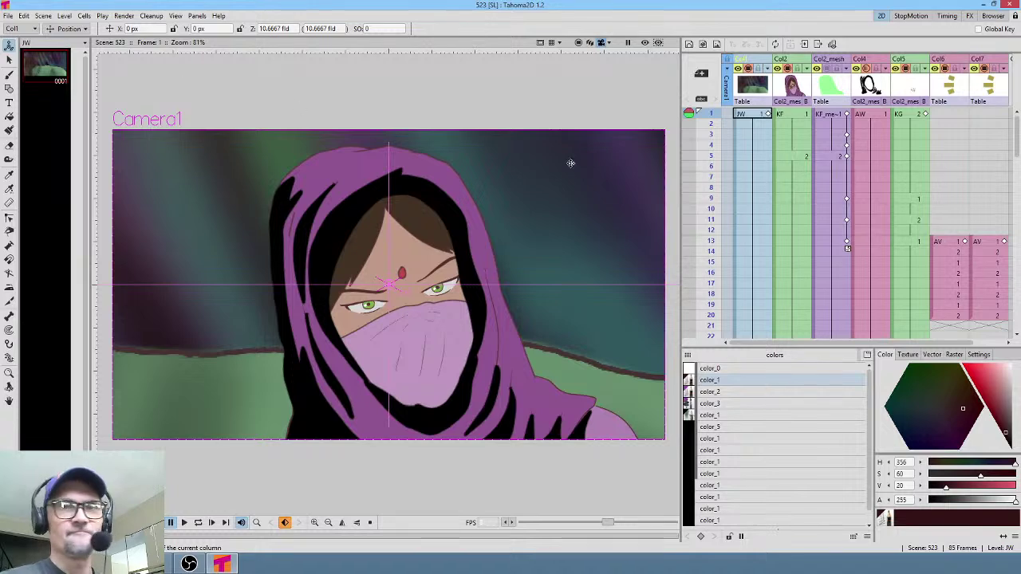
- Examine the KF level's drawings in Col2 and the character's expression over frames 1 to 5
left_click(798, 116)
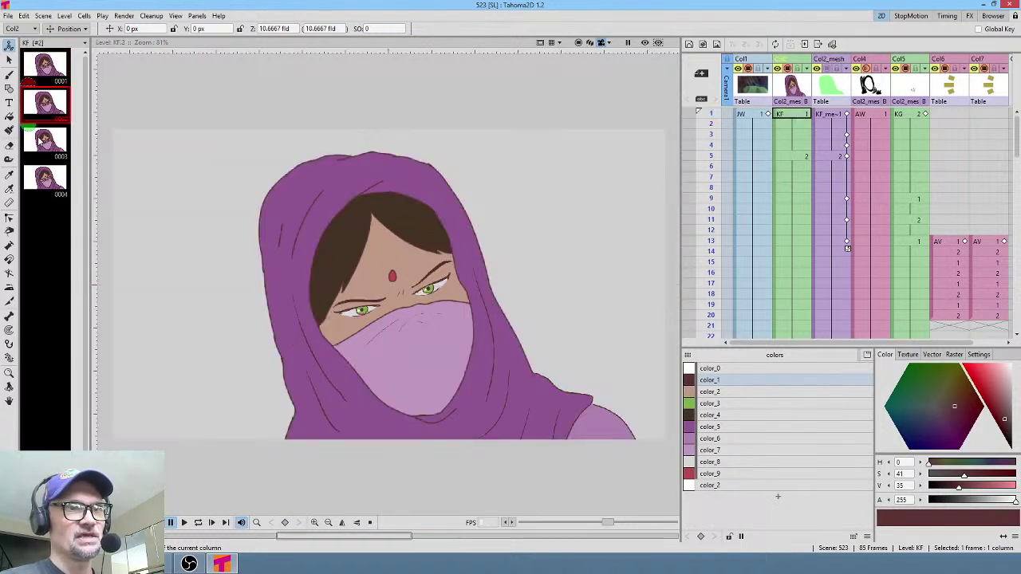
left_click(40, 140)
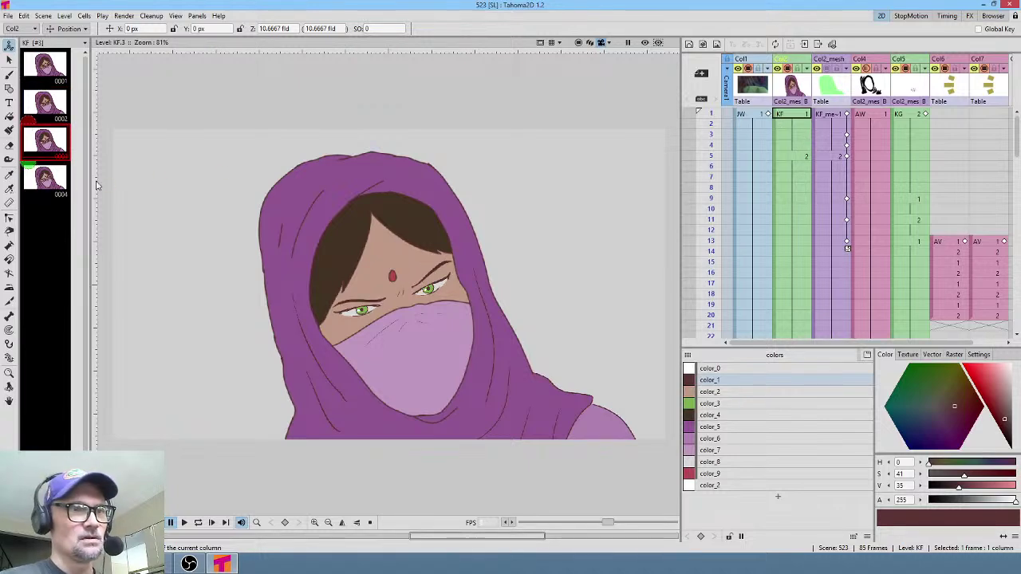
scroll(801, 158, "down", 2)
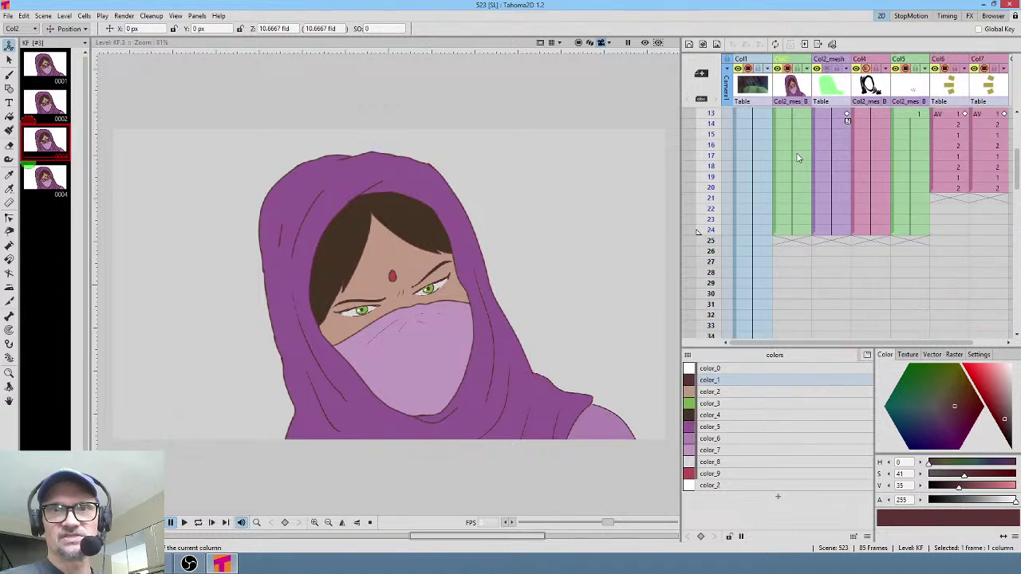
scroll(800, 159, "up", 2)
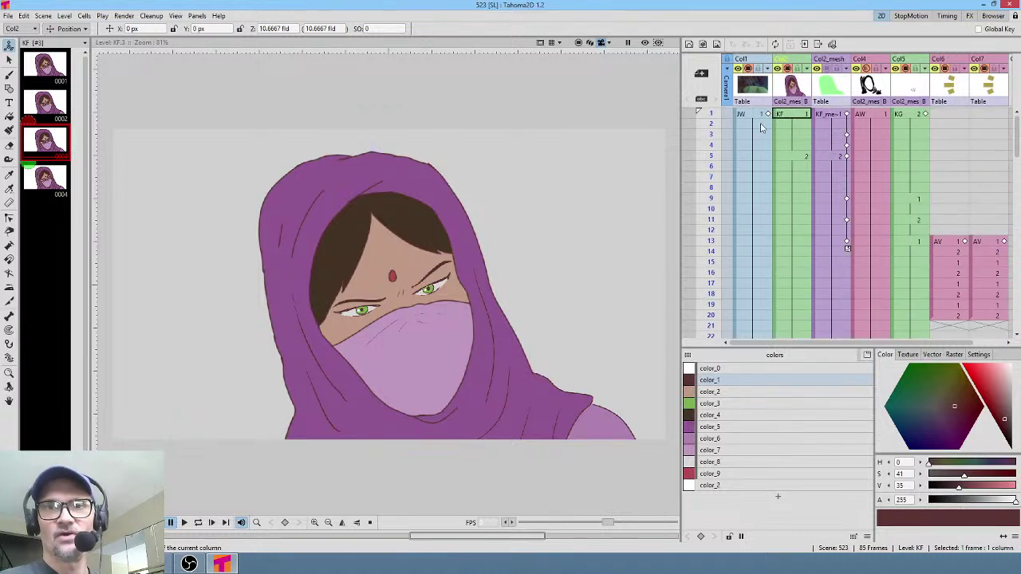
mouse_move(715, 118)
left_mouse_down()
mouse_move(715, 212)
mouse_move(723, 112)
left_mouse_up()
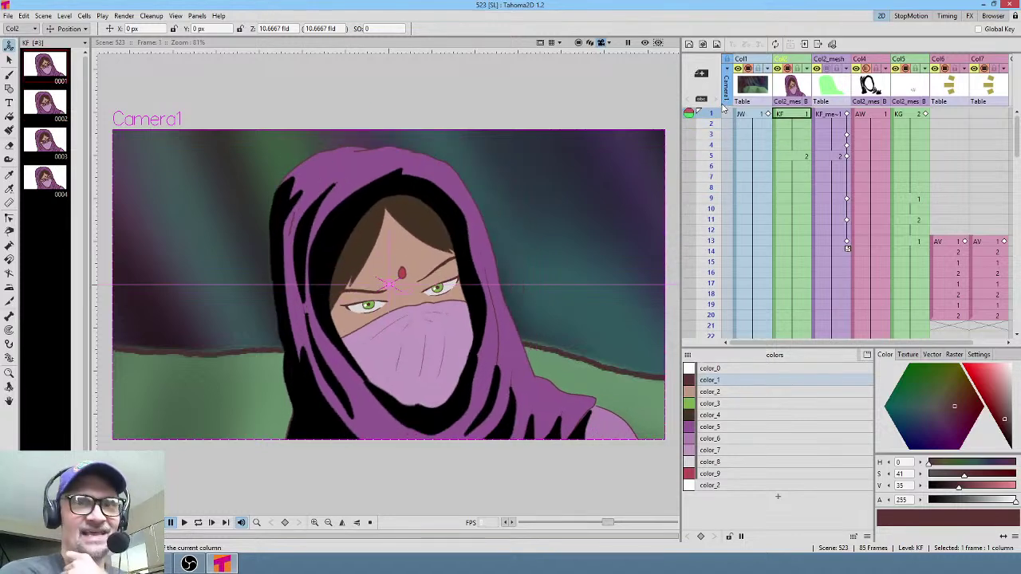
mouse_move(712, 121)
left_mouse_down()
mouse_move(708, 180)
mouse_move(702, 148)
left_mouse_up()
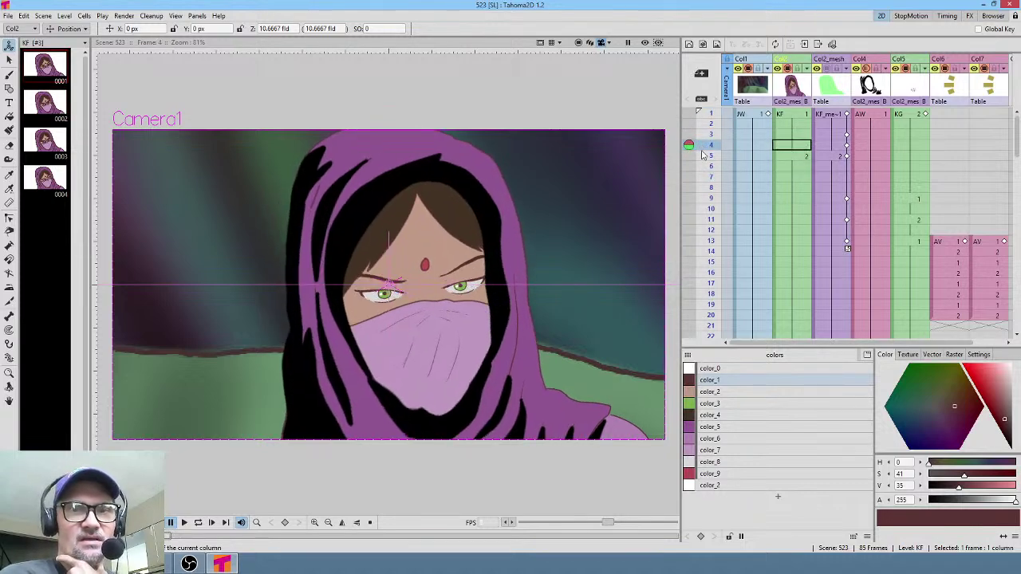
left_click(708, 156)
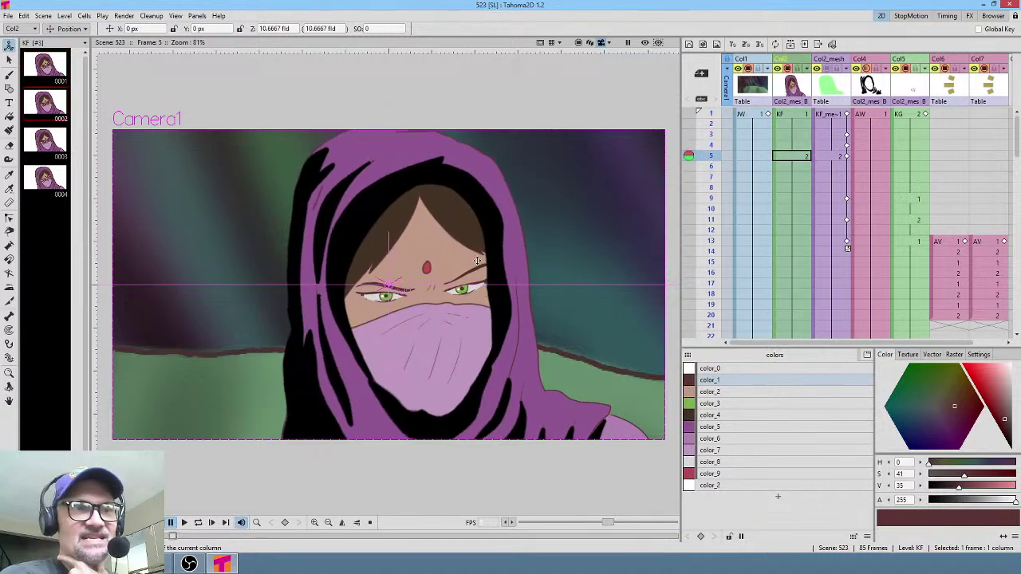
left_click(59, 140)
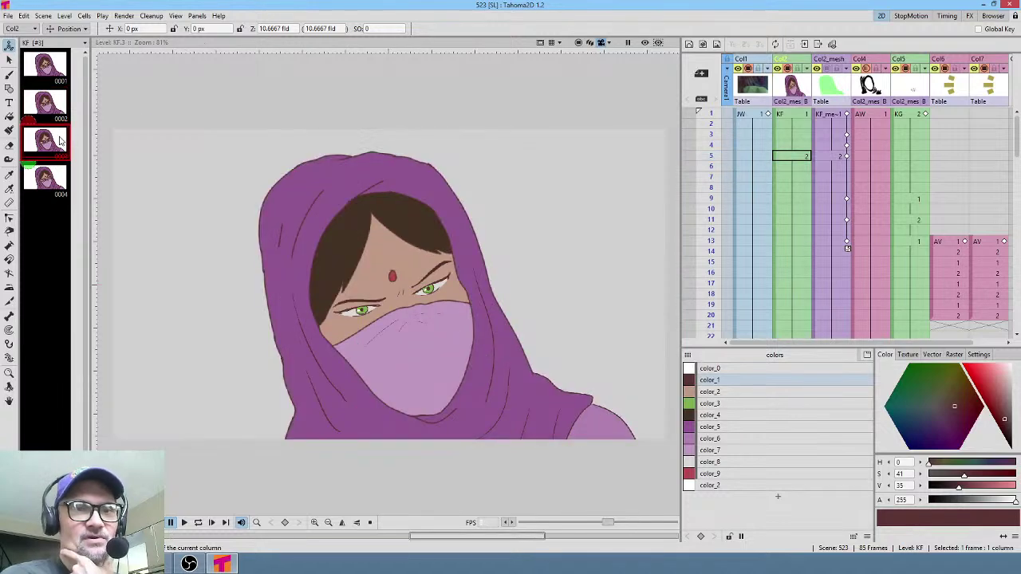
- Check the KF level's drawing 4, then load the scene file 526.tnz
left_click(48, 180)
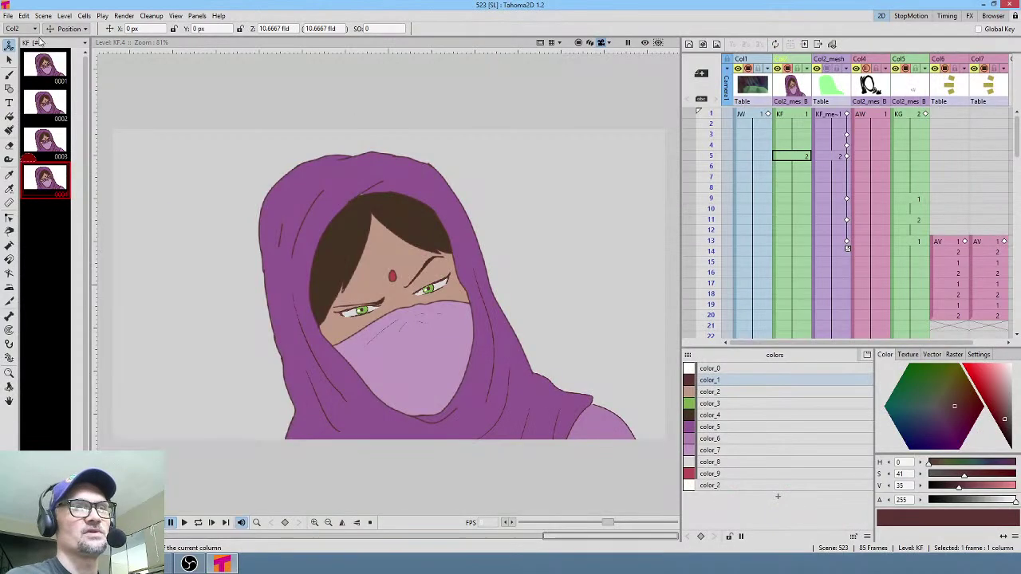
left_click(8, 16)
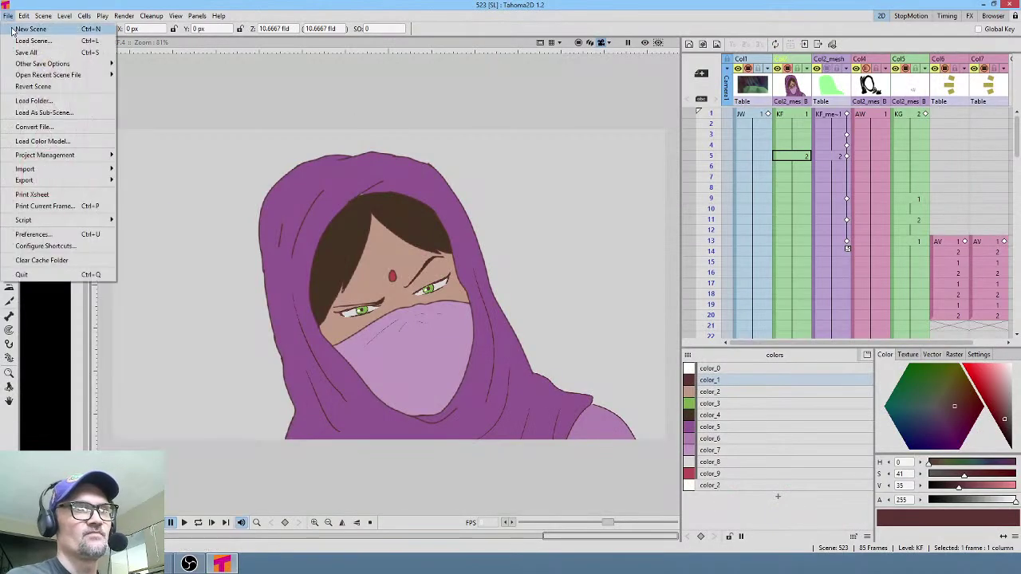
mouse_move(26, 75)
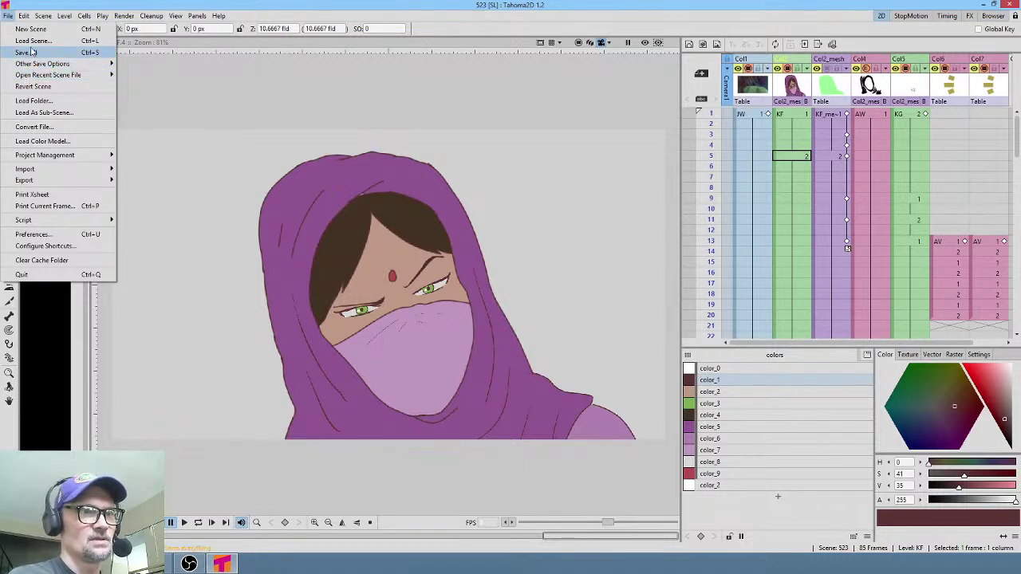
left_click(33, 40)
left_click(423, 428)
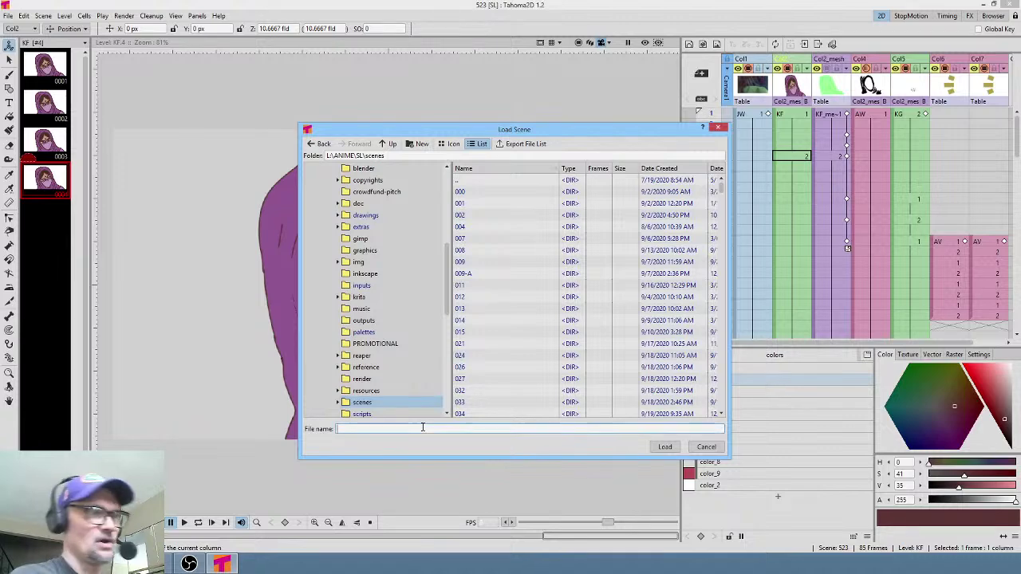
type("526")
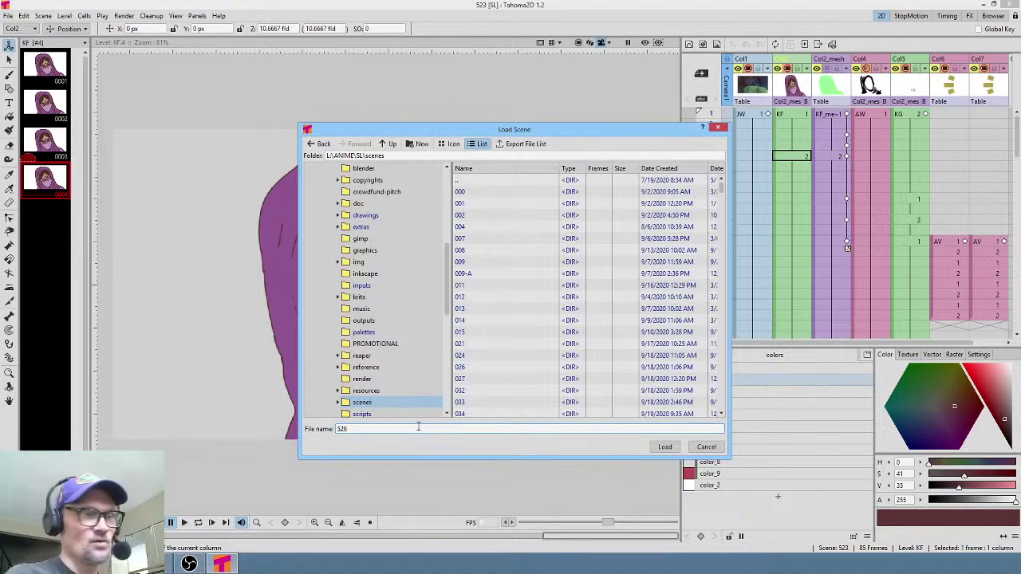
type(".tnz")
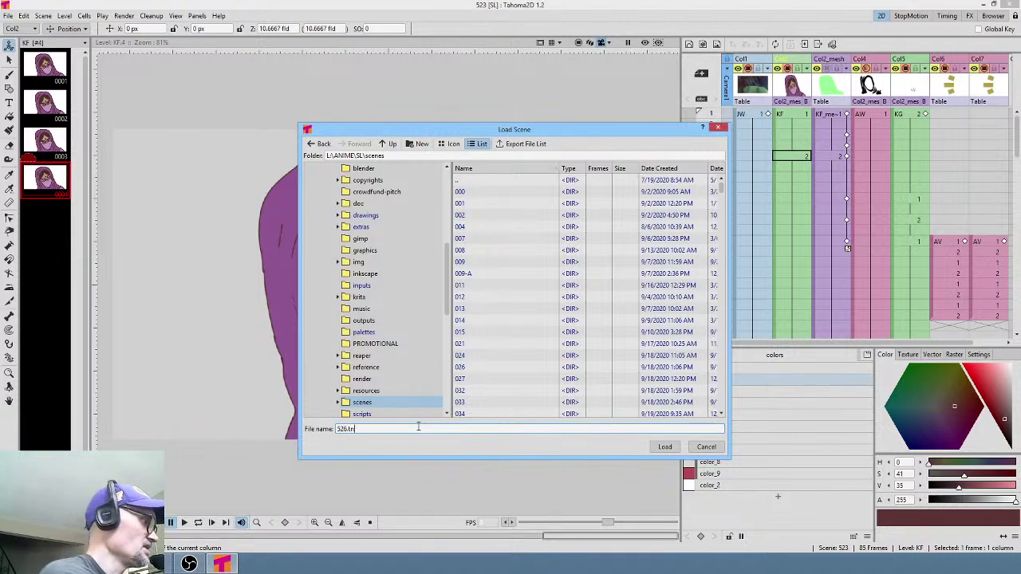
left_click(665, 447)
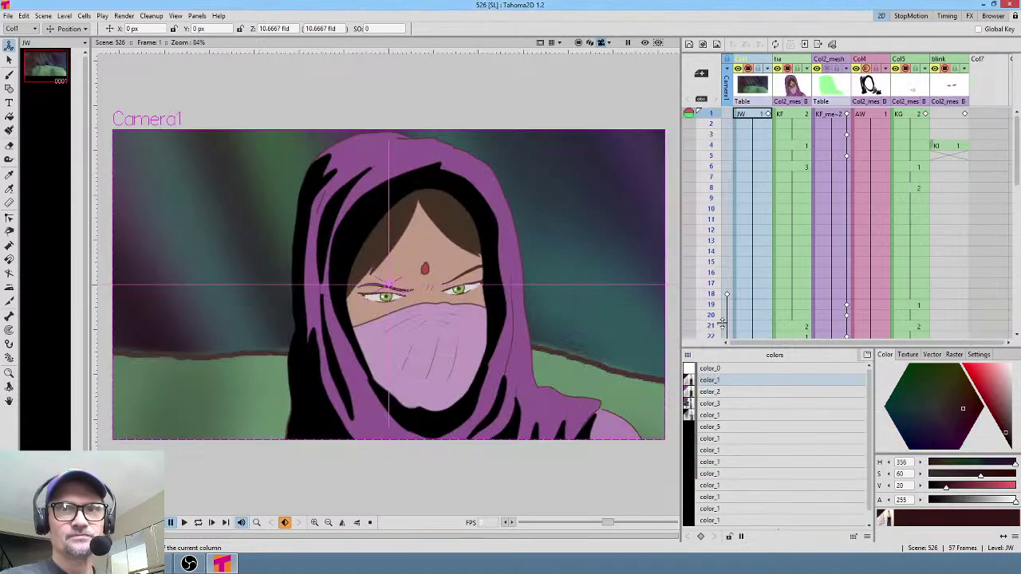
- Examine which KF drawings scene 526 uses and the character's expression over frames 3 to 8
left_click(794, 168)
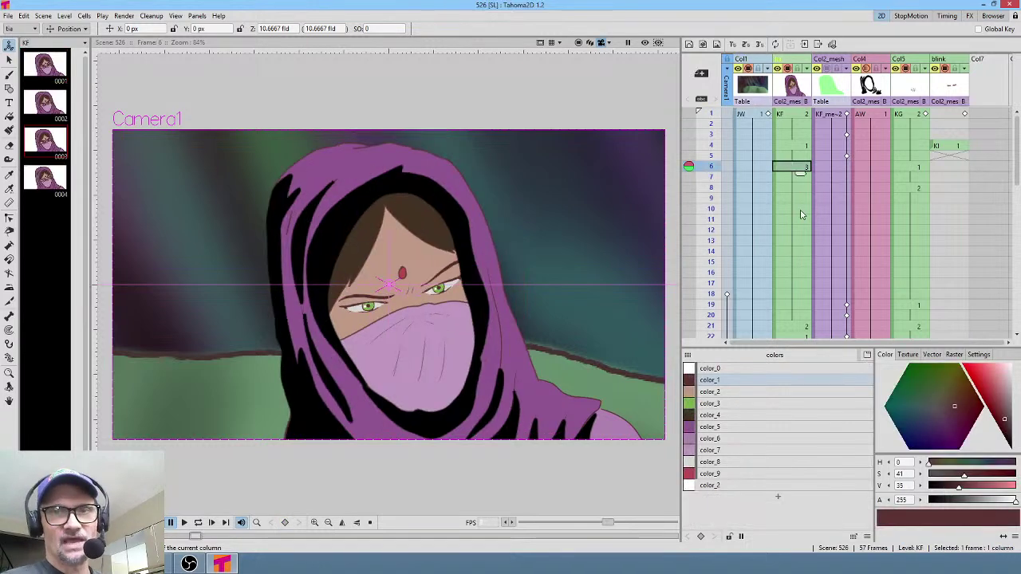
scroll(798, 191, "down", 4)
scroll(797, 208, "up", 4)
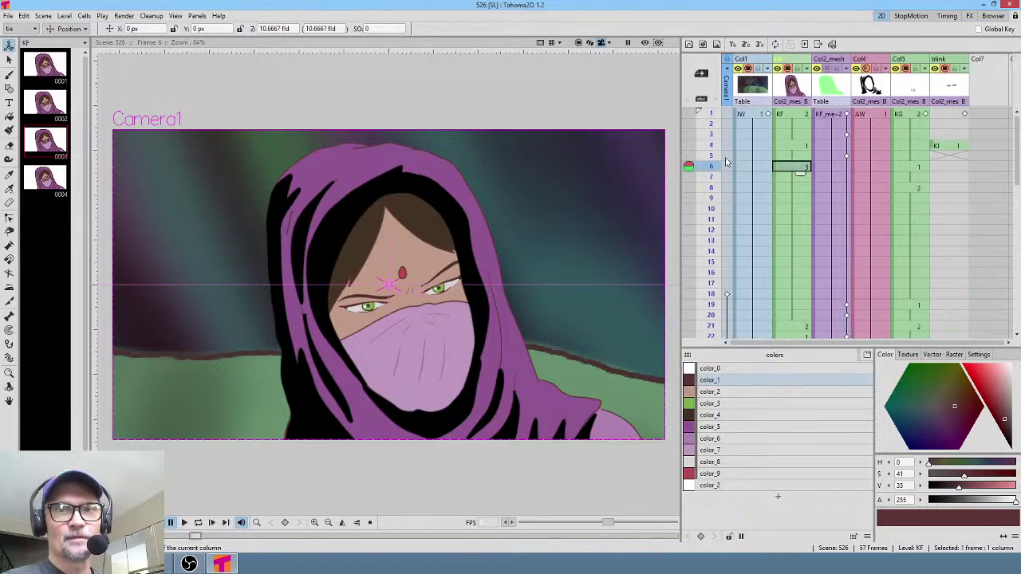
left_click(711, 136)
left_click(797, 168)
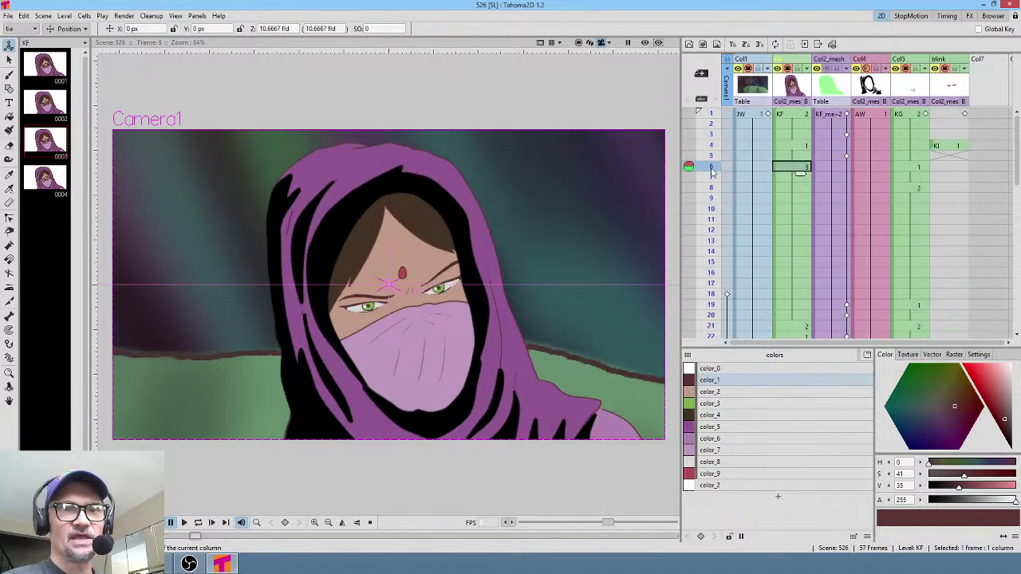
key("Down")
key("Down")
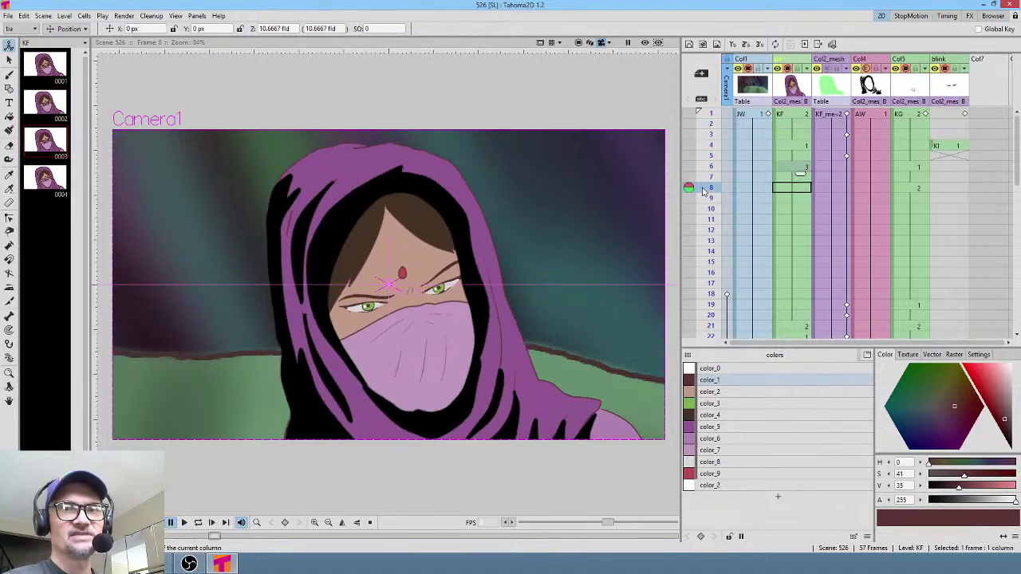
key("Up")
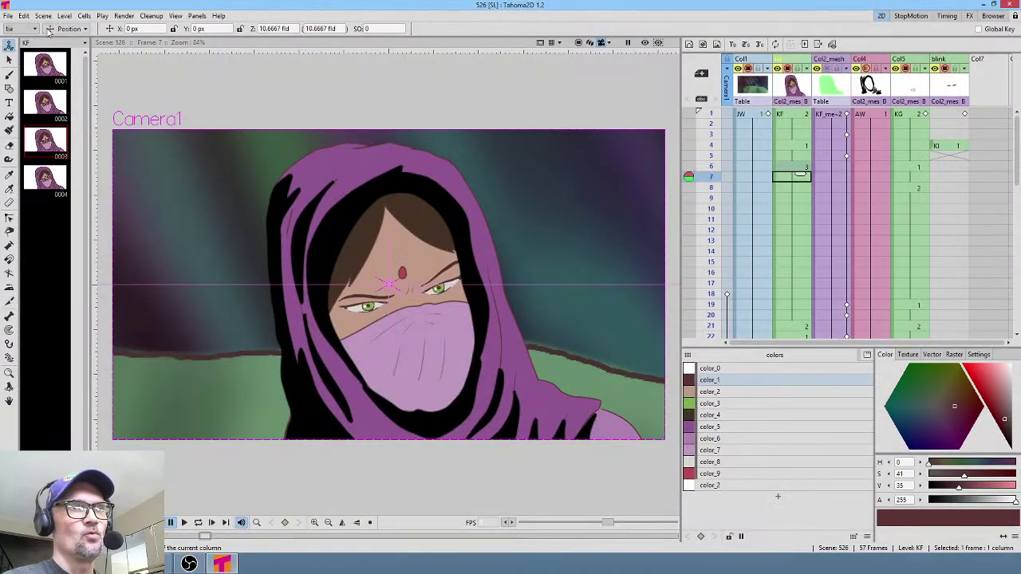
- Open the recent scene file 536.tnz
left_click(8, 16)
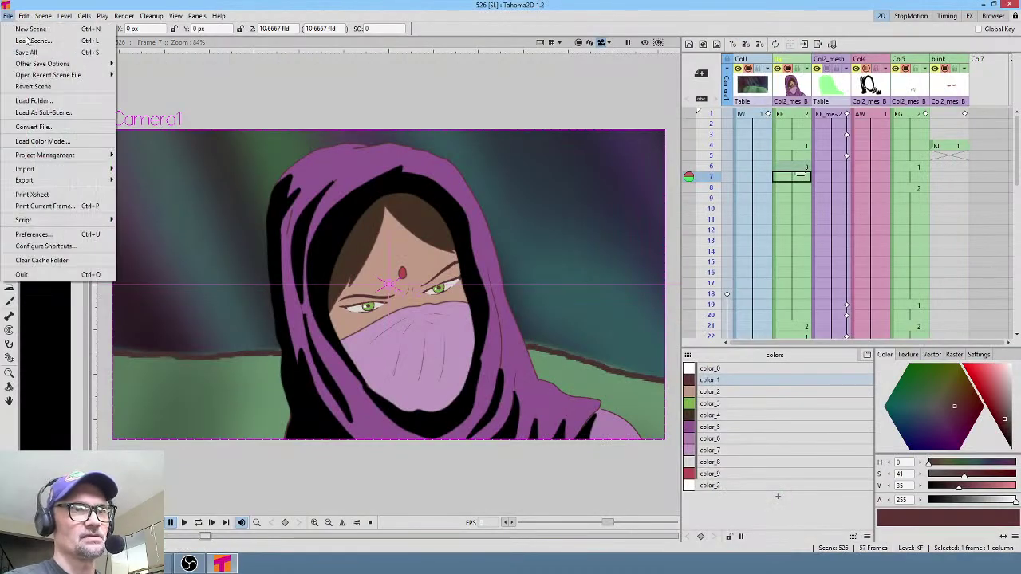
mouse_move(43, 74)
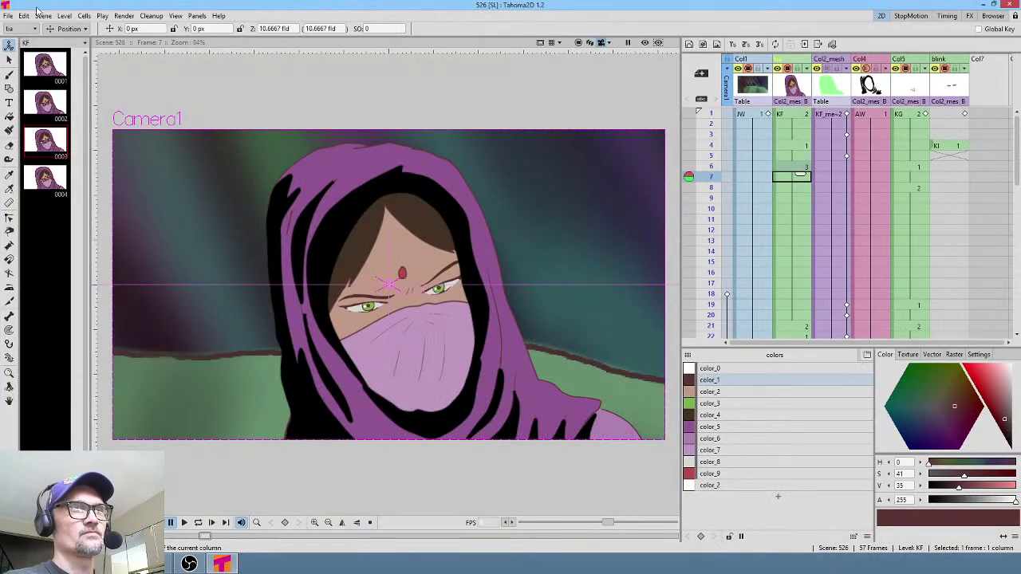
left_click(8, 17)
mouse_move(56, 75)
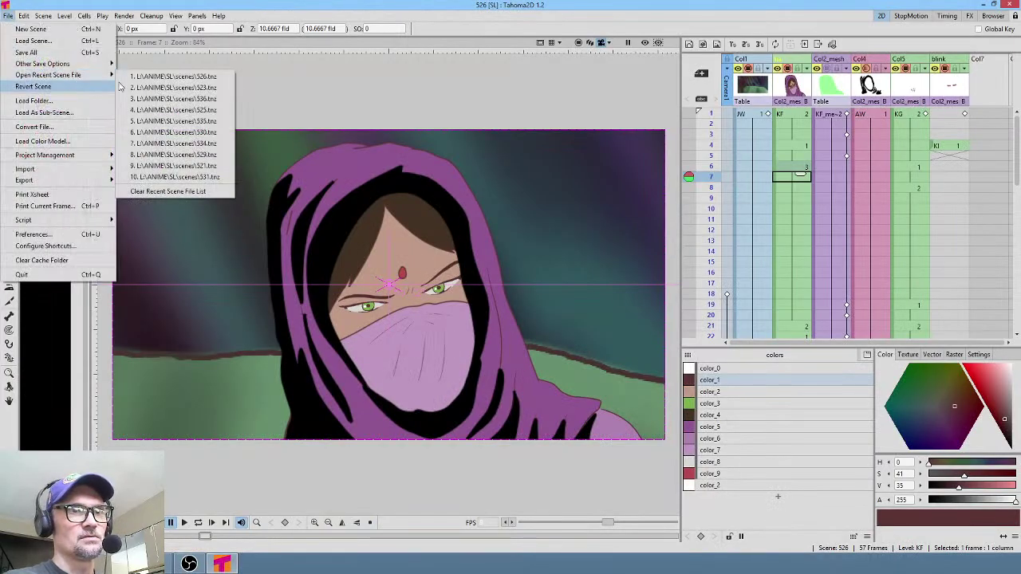
left_click(160, 93)
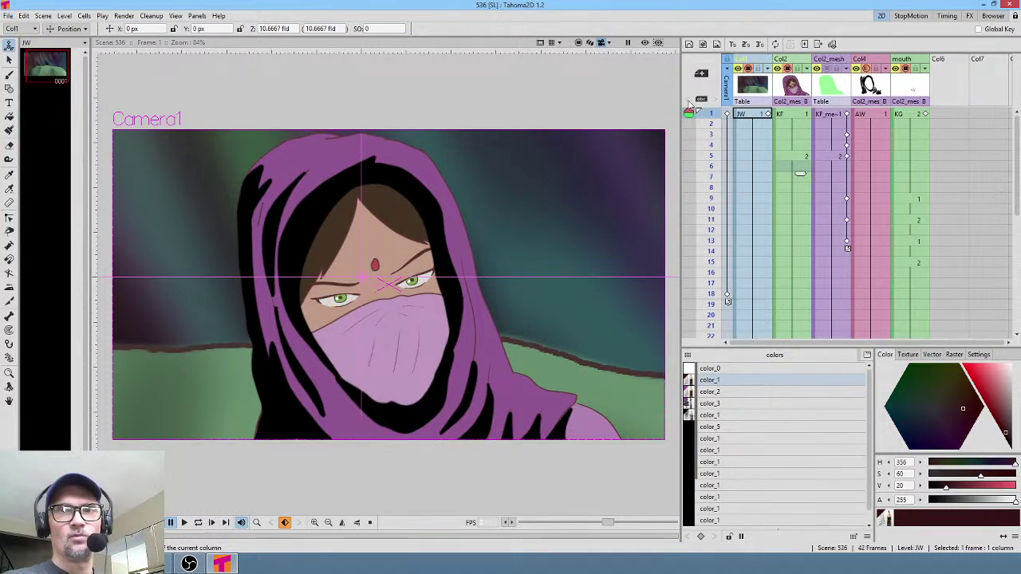
- Compare drawings 3 and 4 of the KF level in Col2 and delete drawing 3
left_click(793, 85)
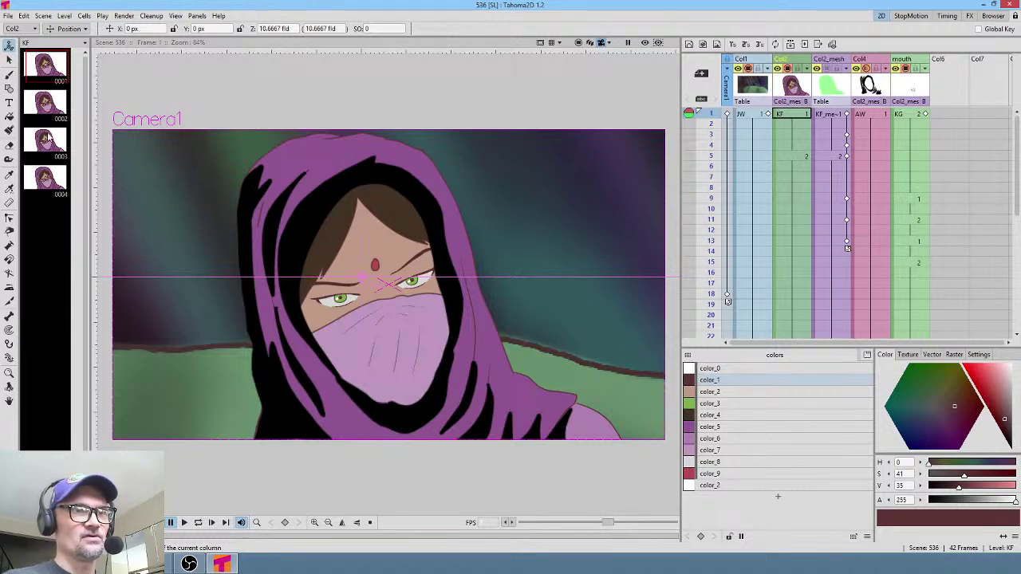
left_click(50, 140)
left_click(46, 182)
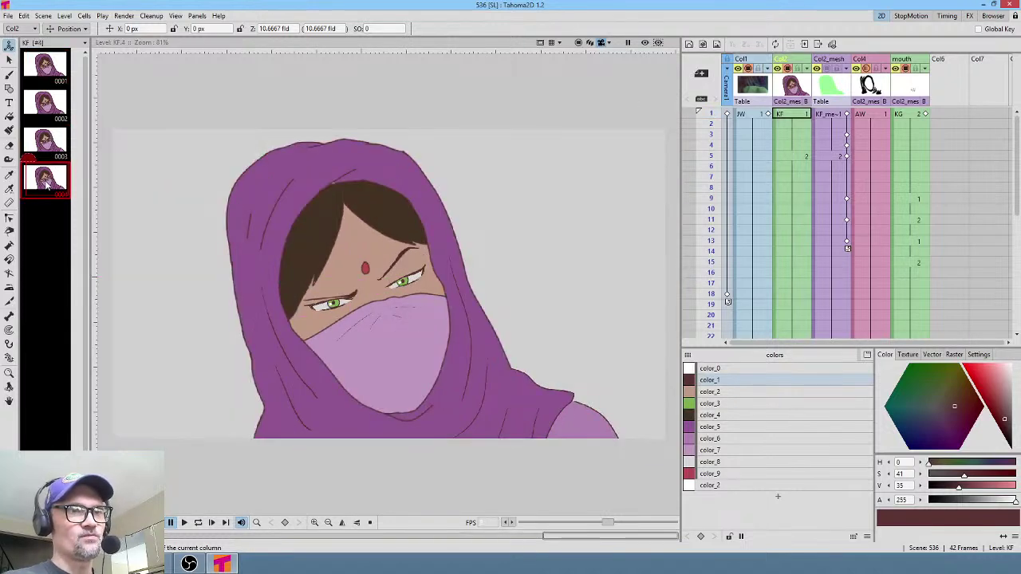
left_click(47, 142)
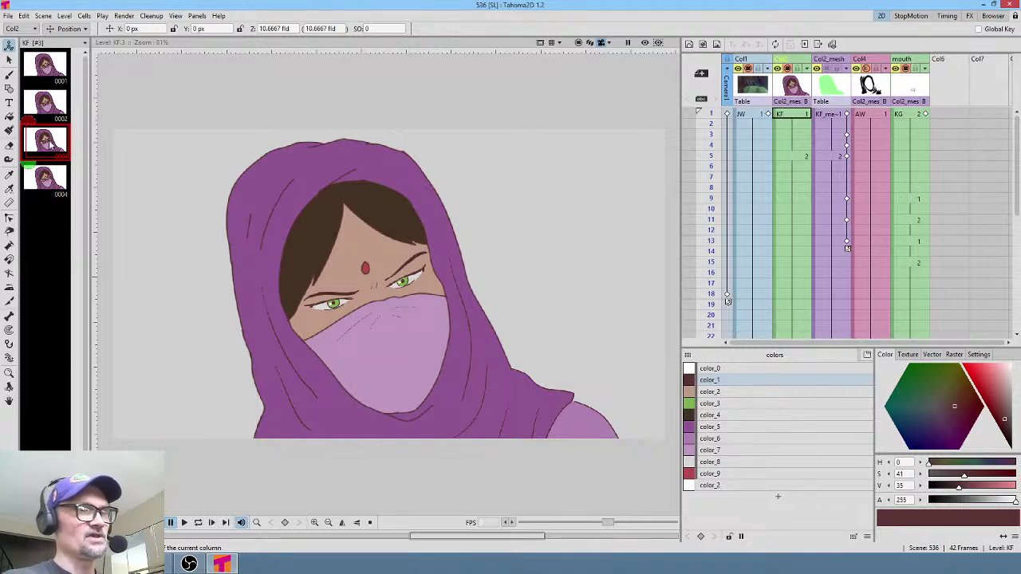
key("Delete")
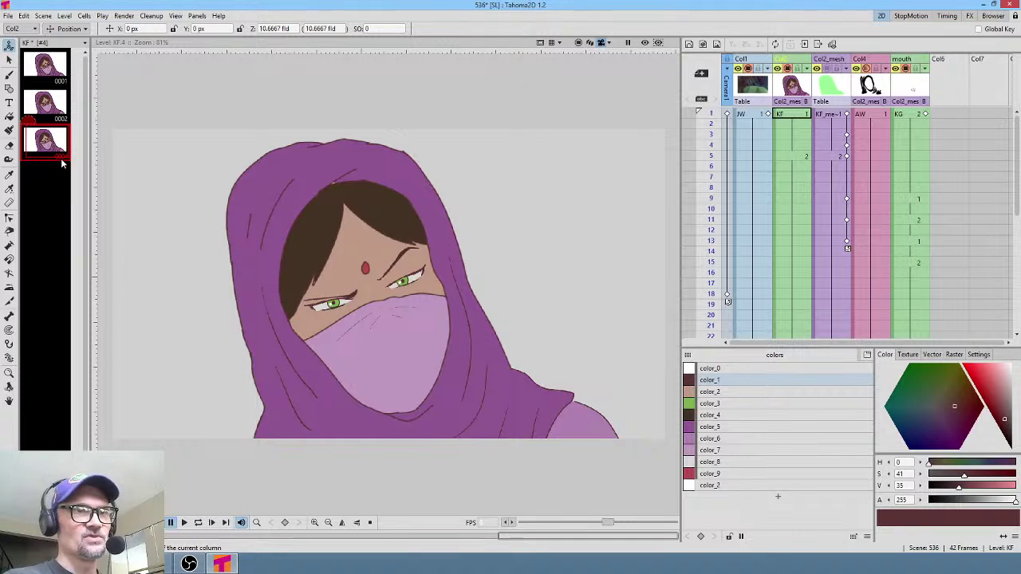
left_click(49, 184)
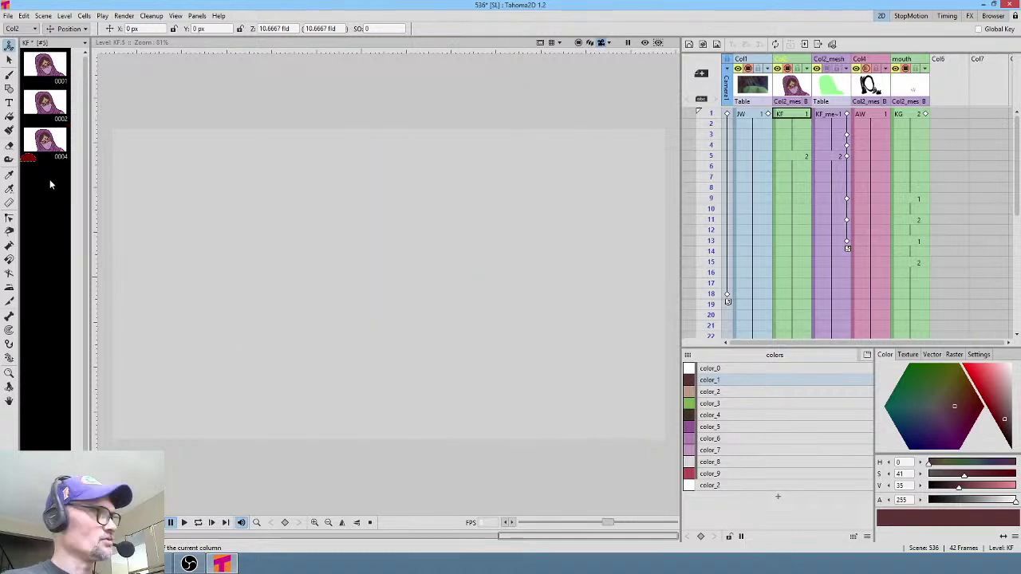
left_click(51, 150)
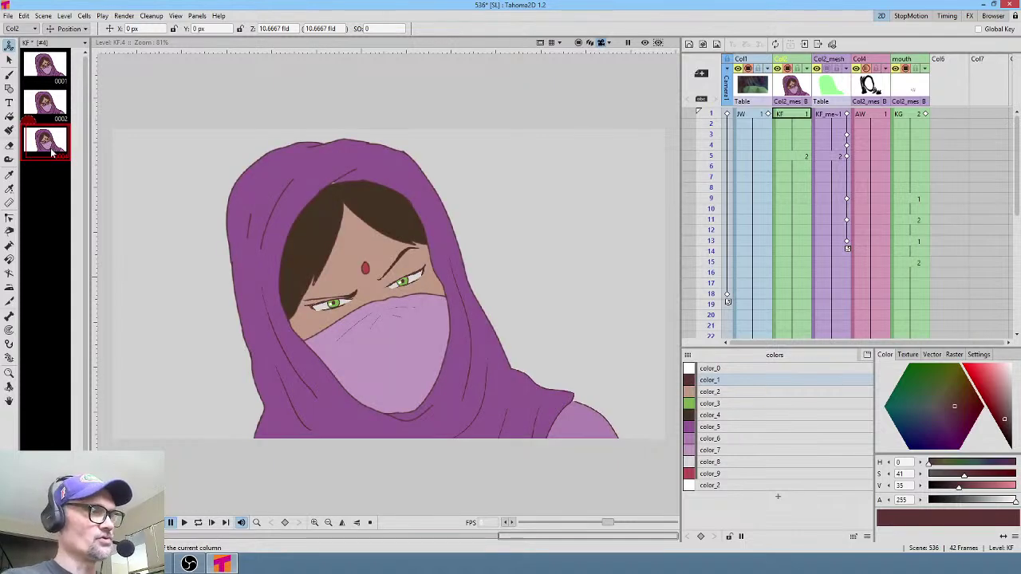
key("Insert")
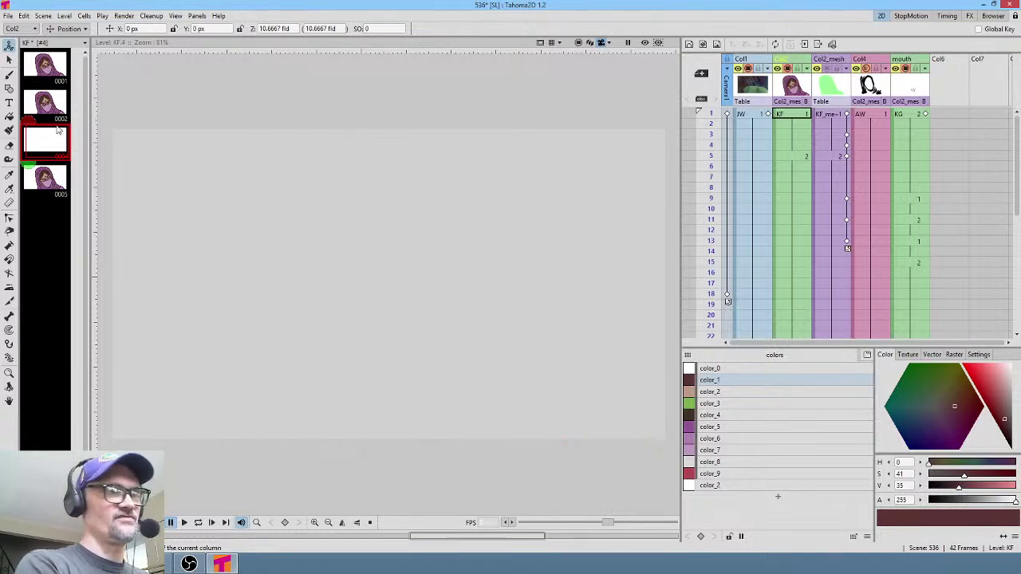
key("ctrl+z")
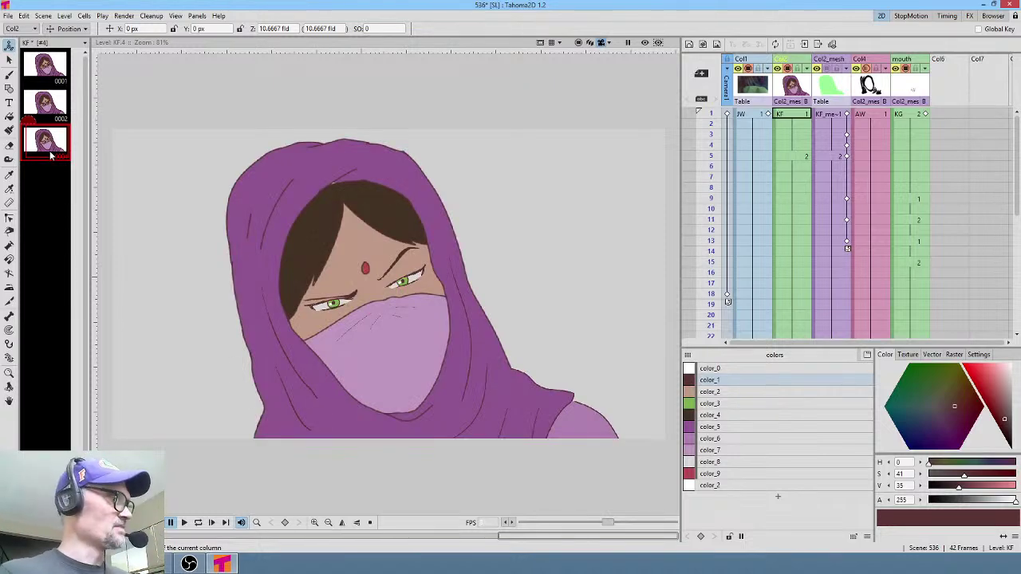
- Duplicate drawing 4 of the KF level and delete most of the copy's artwork with a freehand selection around the character
key("d")
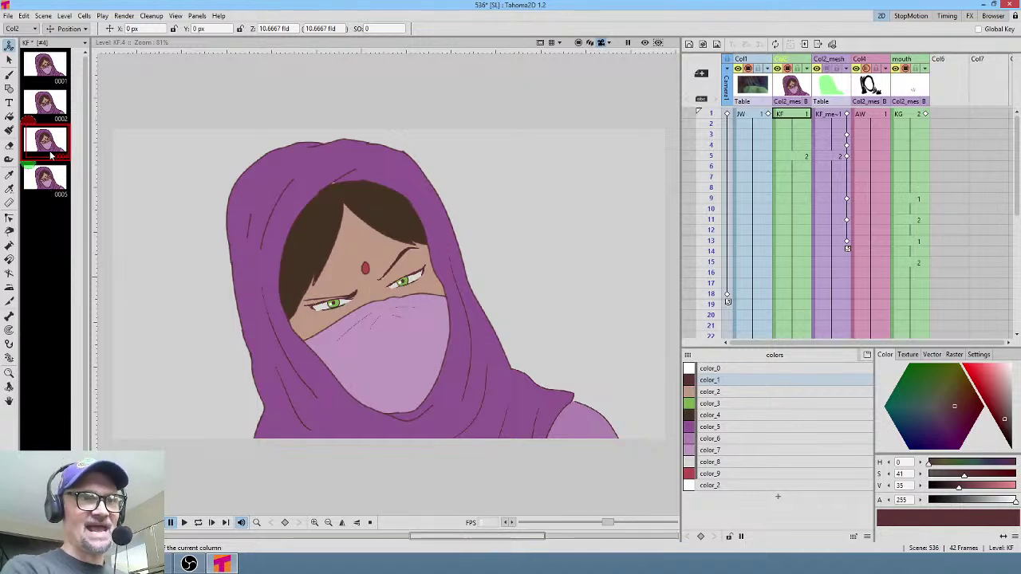
left_click(46, 177)
scroll(375, 231, "down", 2)
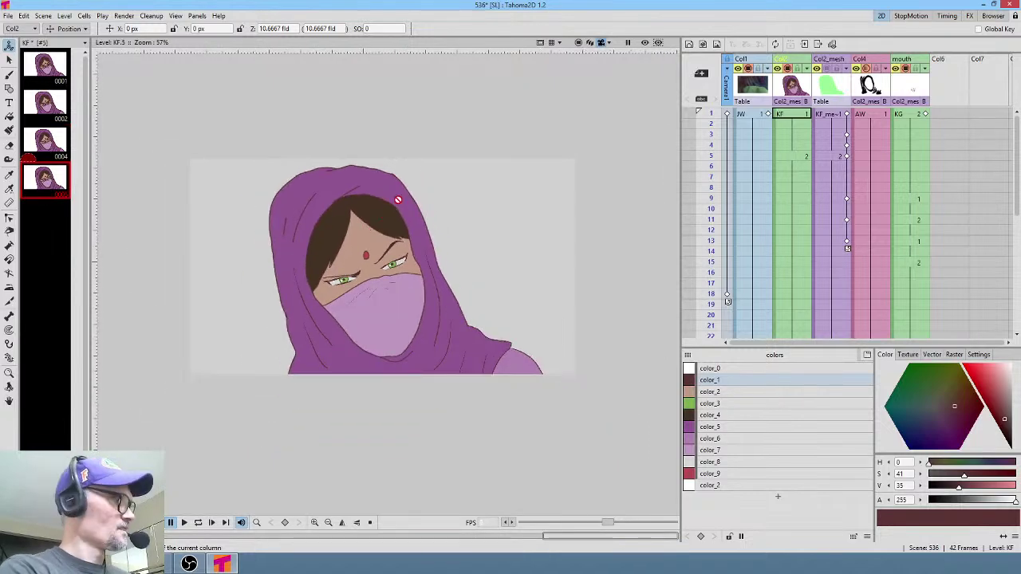
key("s")
mouse_move(421, 136)
left_mouse_down()
mouse_move(262, 112)
mouse_move(185, 167)
mouse_move(293, 349)
mouse_move(391, 394)
mouse_move(449, 437)
mouse_move(581, 407)
mouse_move(482, 178)
mouse_move(393, 134)
left_mouse_up()
key("Delete")
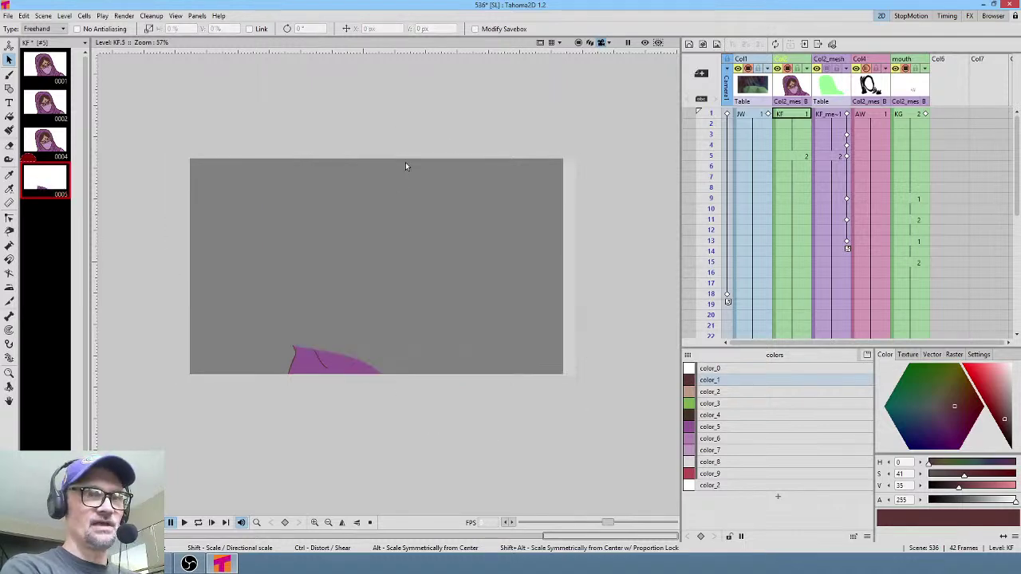
- Erase the leftover lines and purple fill from drawing 5 in Lines & Areas mode with Selective turned off
key("a")
mouse_move(360, 284)
left_mouse_down()
mouse_move(230, 394)
mouse_move(378, 338)
mouse_move(319, 268)
mouse_move(343, 275)
left_mouse_up()
mouse_move(431, 319)
left_mouse_down()
mouse_move(451, 406)
mouse_move(419, 351)
left_mouse_up()
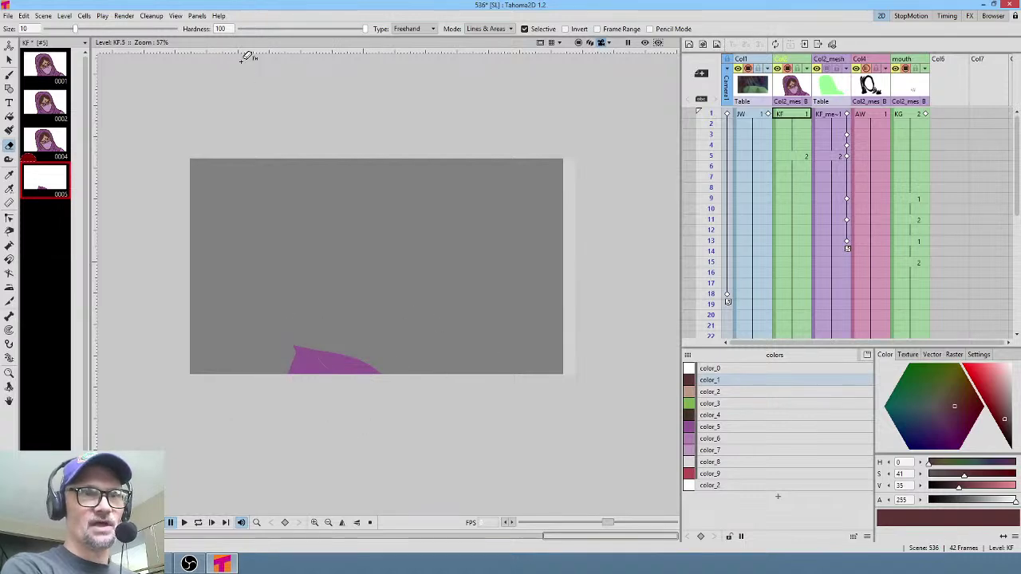
left_click(500, 30)
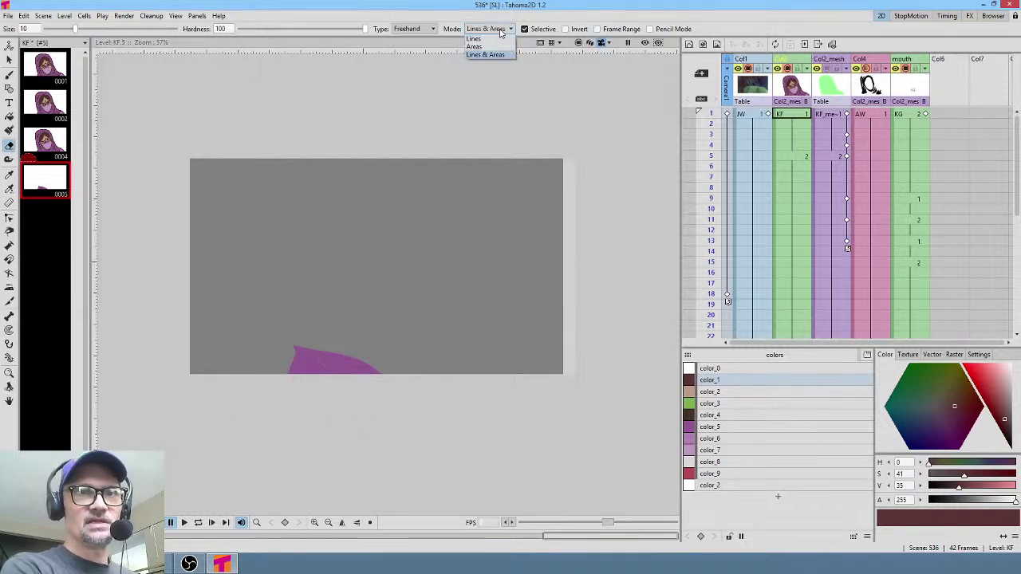
left_click(501, 29)
left_click(524, 28)
mouse_move(391, 289)
left_mouse_down()
mouse_move(284, 449)
mouse_move(379, 293)
left_mouse_up()
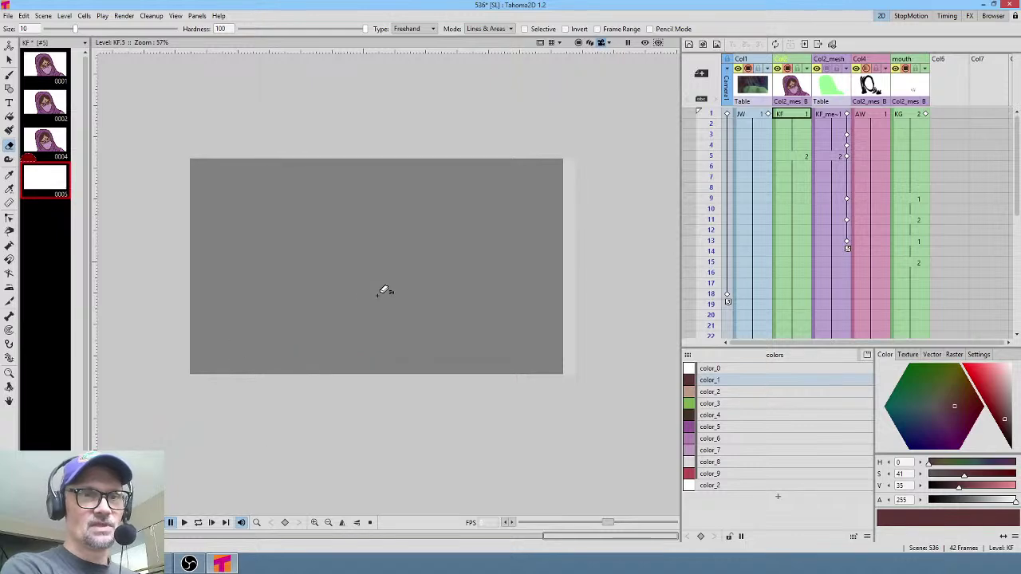
- Compare the expressions in KF drawings 1, 2 and 4 and check the emptied drawing 5
left_click(52, 147)
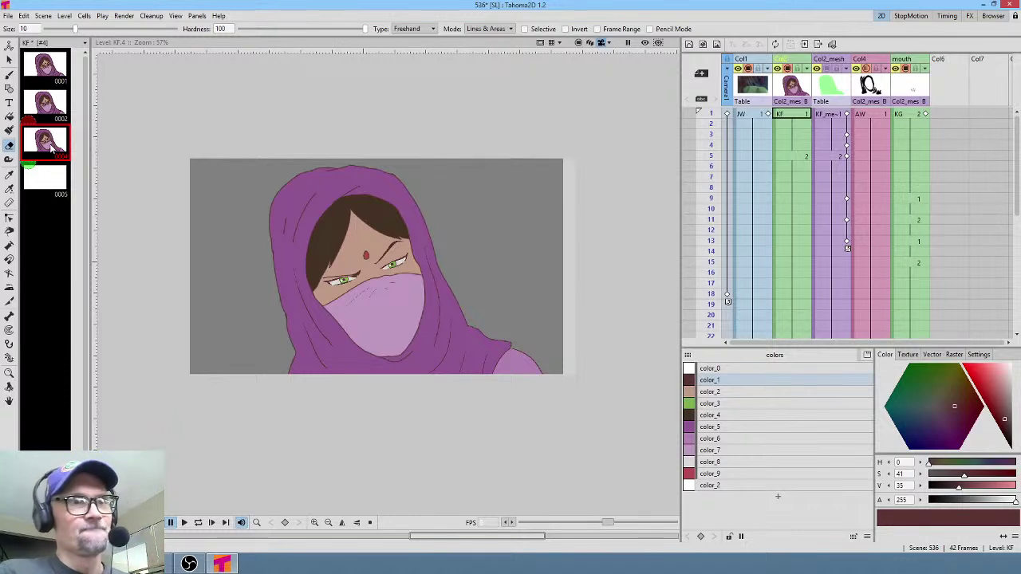
left_click(63, 102)
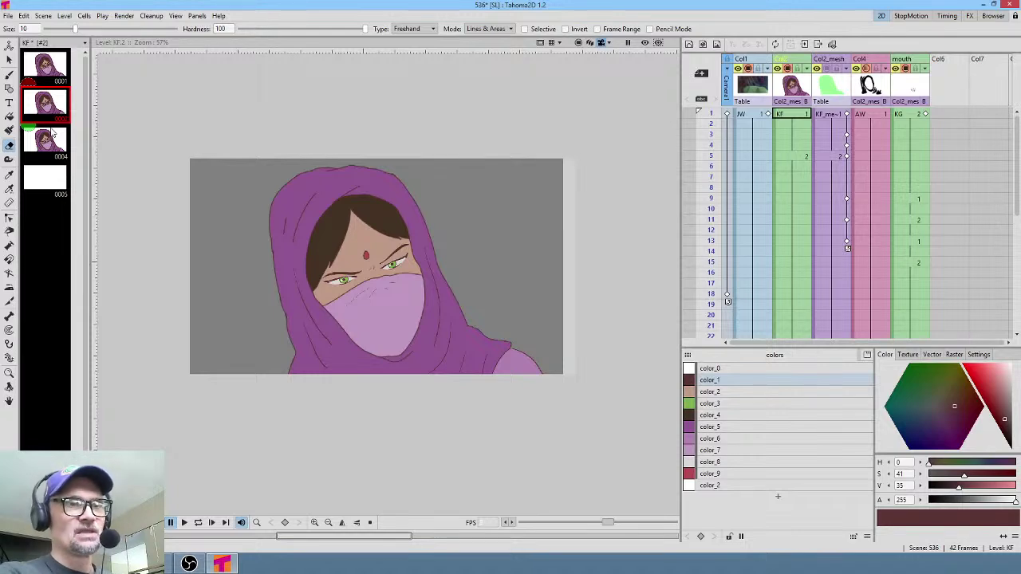
left_click(45, 68)
left_click(50, 97)
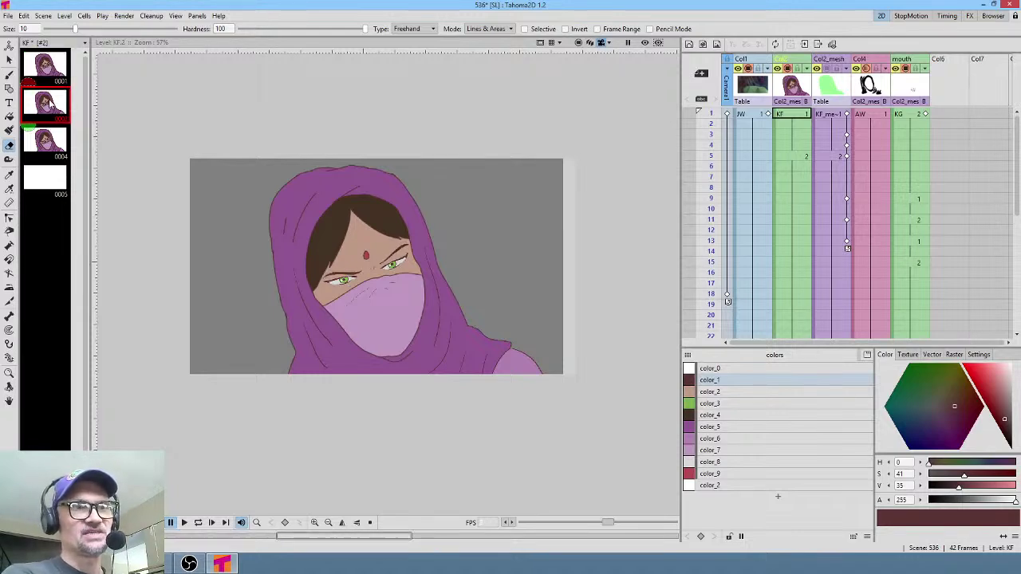
left_click(47, 148)
left_click(47, 184)
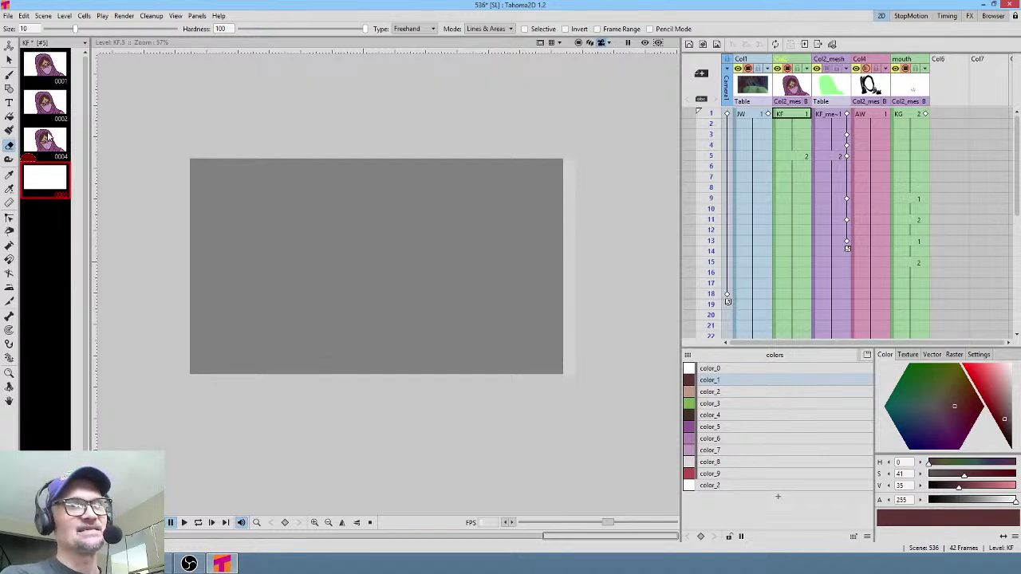
left_click(48, 138)
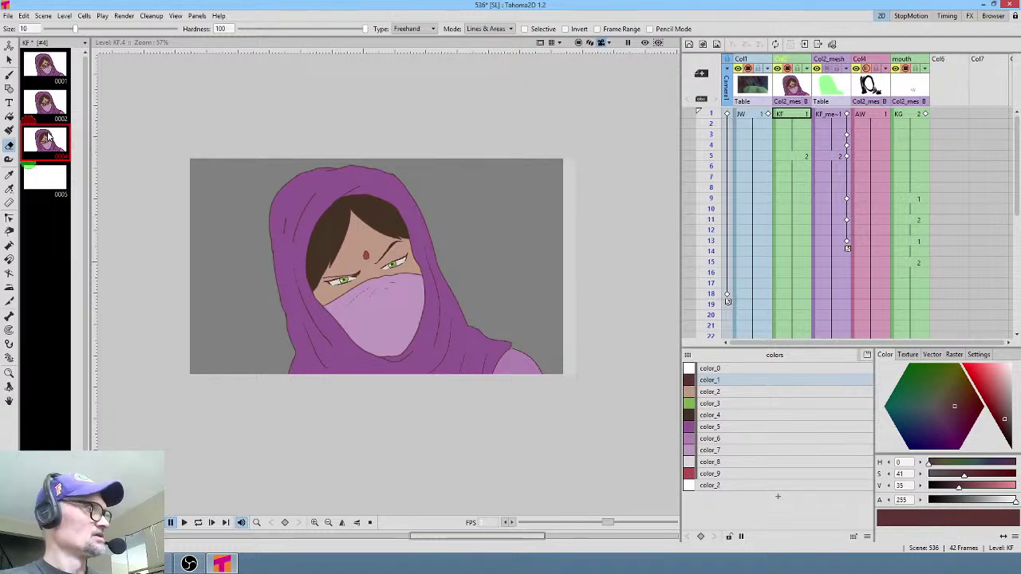
- Undo the duplication and clearing edits and the deletion of drawing 3 in the KF level
key("ctrl+z")
key("ctrl+z")
key("ctrl+z")
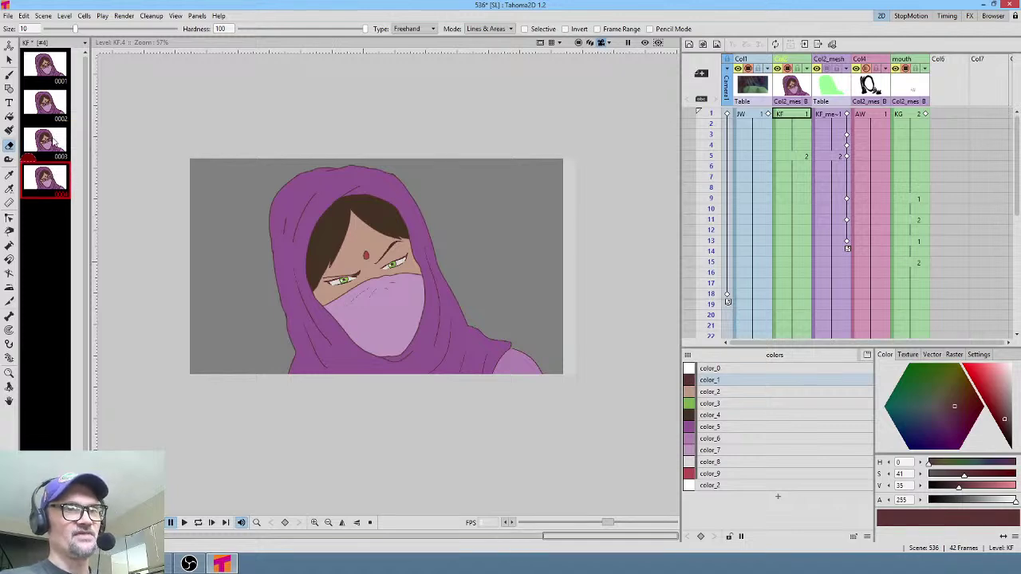
- Compare the eye and brow expressions of drawings 3 and 4 in the KF level
left_click(55, 142)
left_click(46, 180)
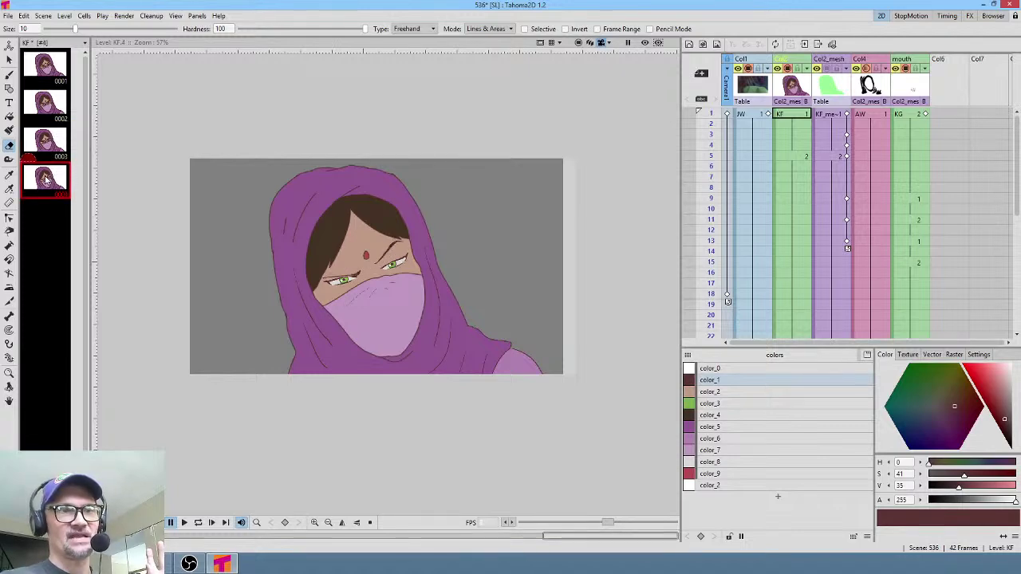
left_click(56, 142)
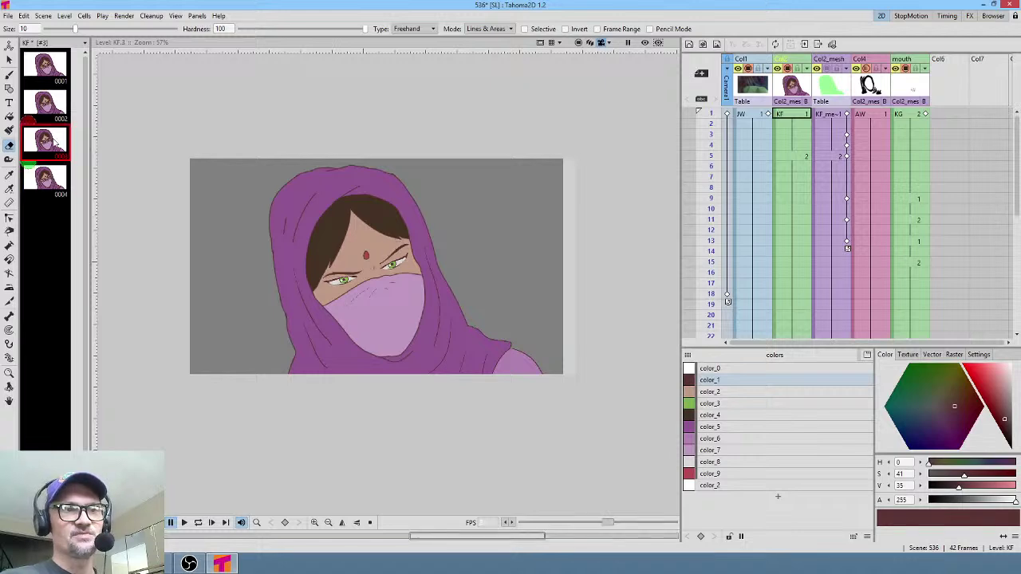
left_click(45, 182)
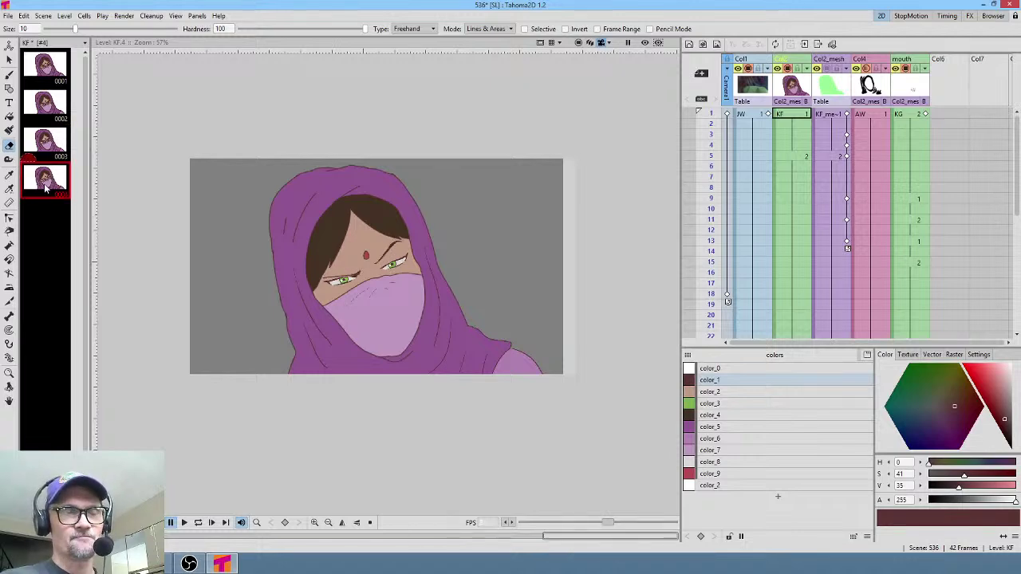
left_click(49, 154)
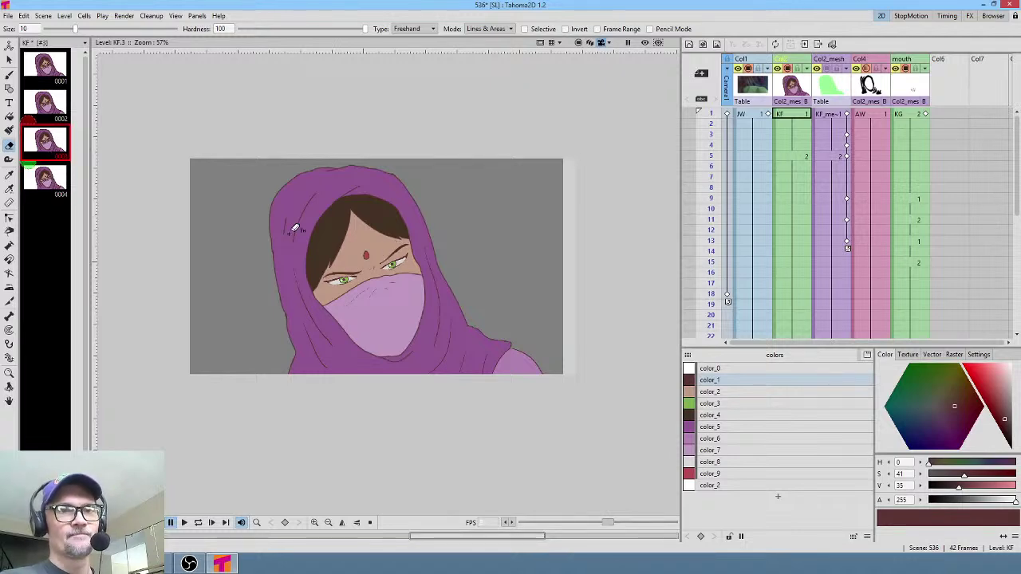
left_click(56, 176)
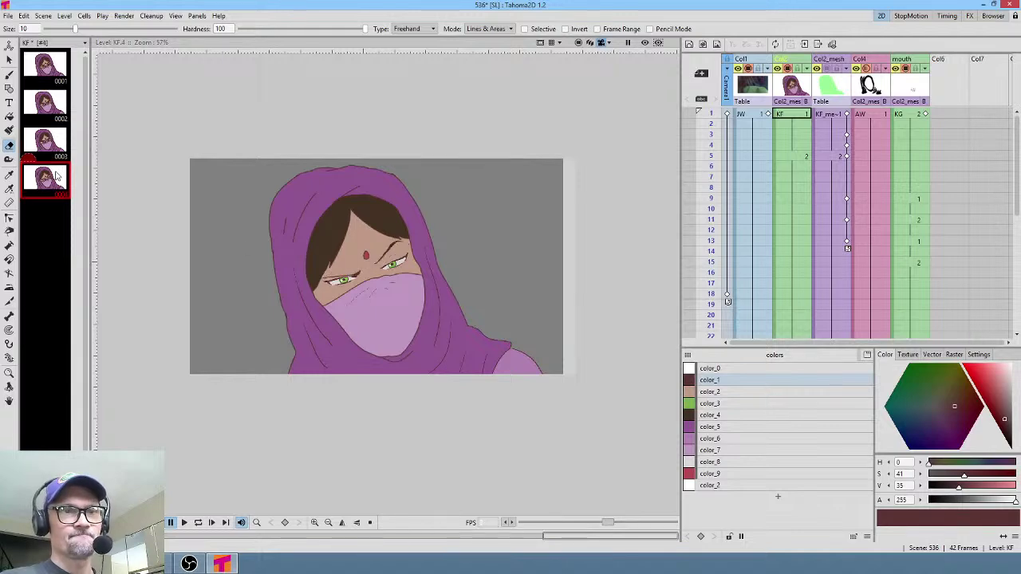
left_click(51, 153)
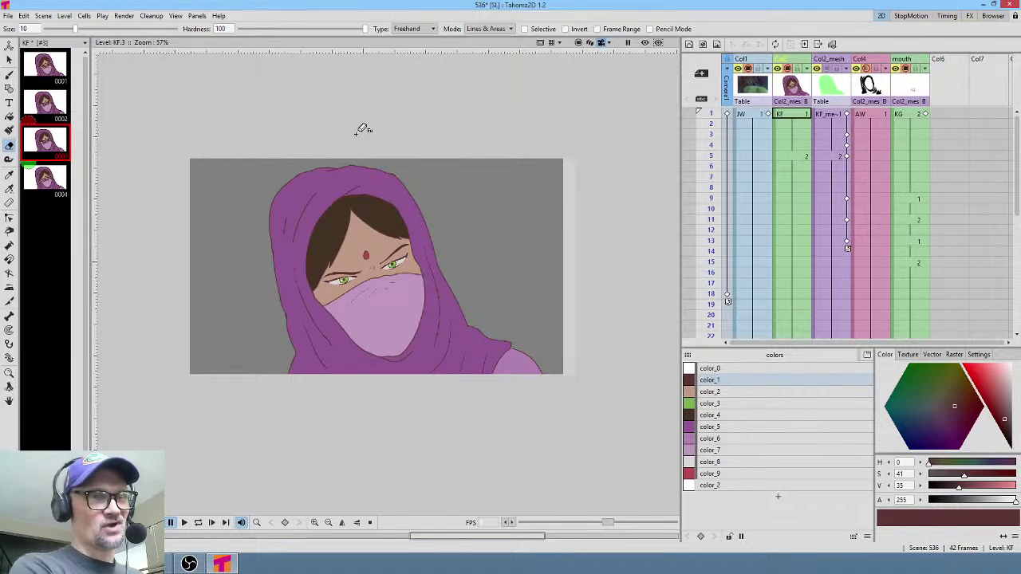
left_click(49, 110)
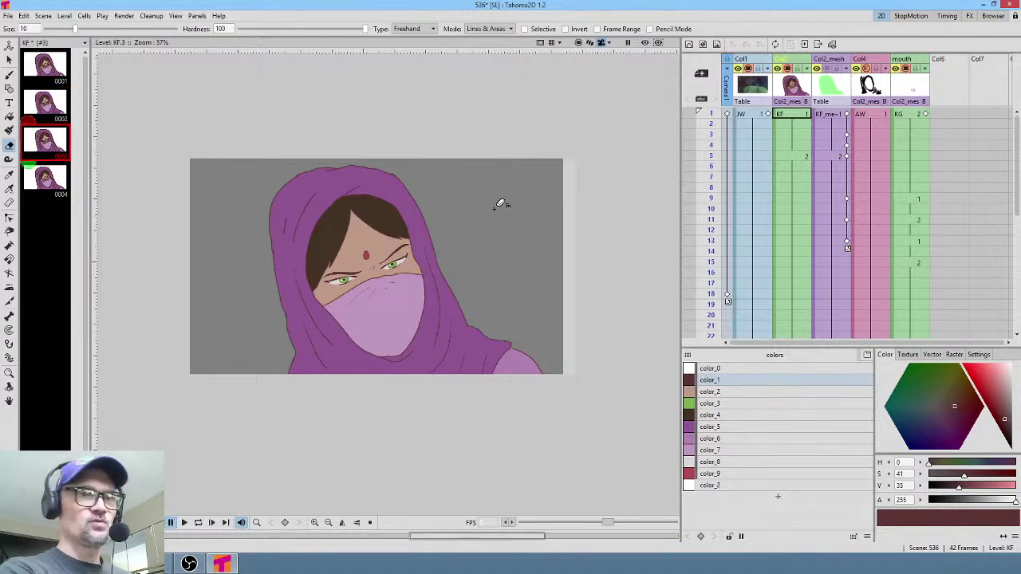
- Clear drawing 3 of the KF level and move drawing 4's artwork into it with a freehand selection
mouse_move(478, 189)
left_mouse_down()
mouse_move(423, 157)
mouse_move(295, 165)
mouse_move(221, 217)
mouse_move(214, 358)
mouse_move(260, 418)
mouse_move(401, 445)
mouse_move(629, 373)
mouse_move(575, 212)
mouse_move(478, 145)
mouse_move(452, 159)
left_mouse_up()
left_click(56, 177)
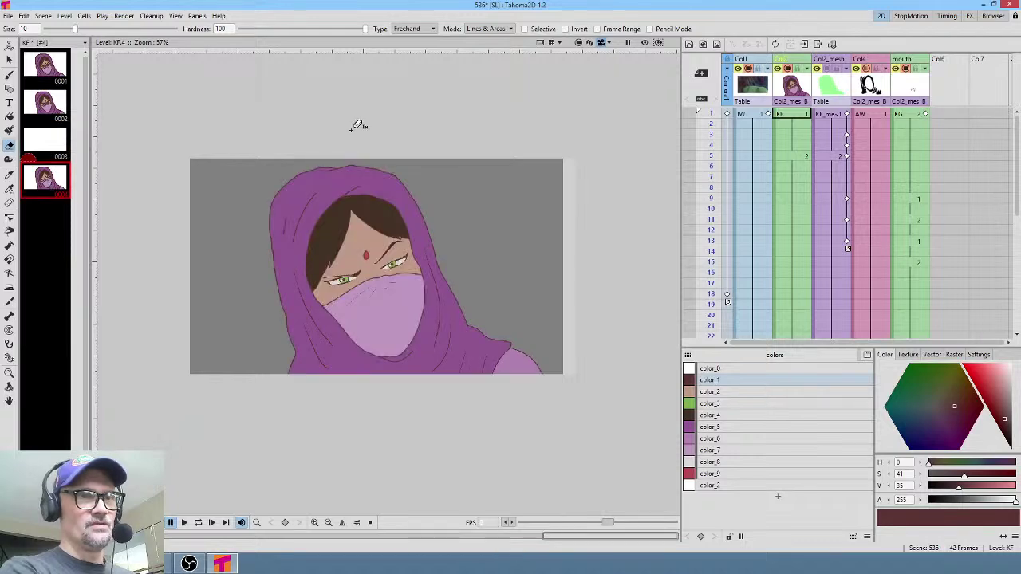
key("s")
mouse_move(386, 102)
left_mouse_down()
mouse_move(348, 103)
mouse_move(223, 202)
mouse_move(197, 386)
mouse_move(317, 479)
mouse_move(466, 471)
mouse_move(594, 409)
mouse_move(554, 233)
mouse_move(441, 105)
mouse_move(390, 102)
left_mouse_up()
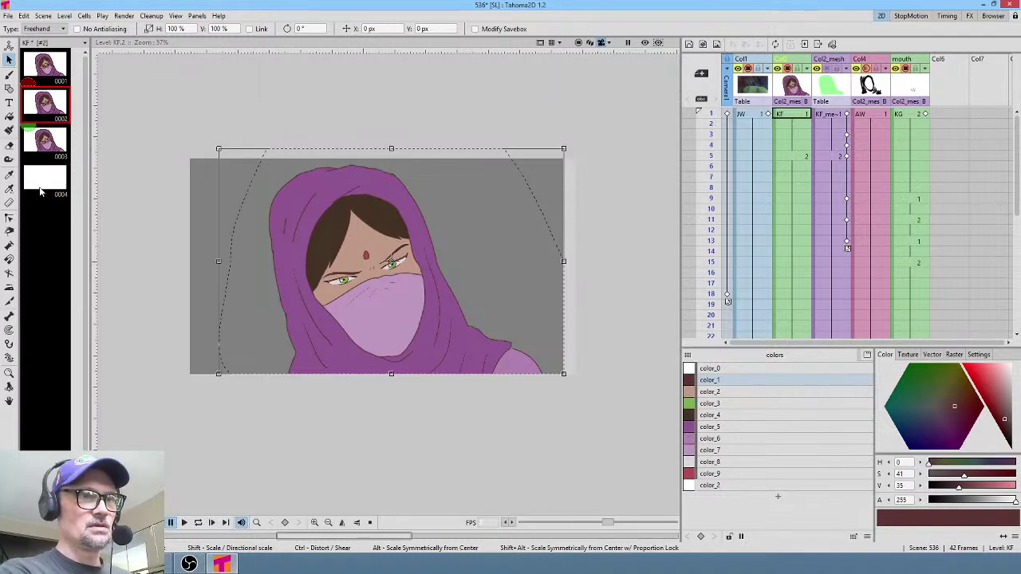
- Paste drawing 2's copied character artwork into the empty drawing 4 and save the scene with its levels
left_click(45, 177)
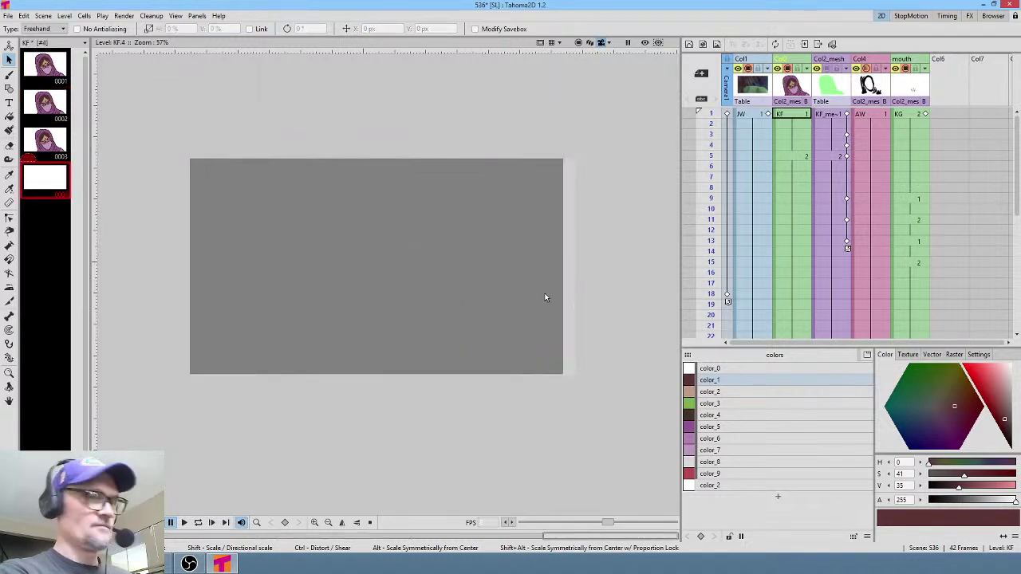
key("ctrl+v")
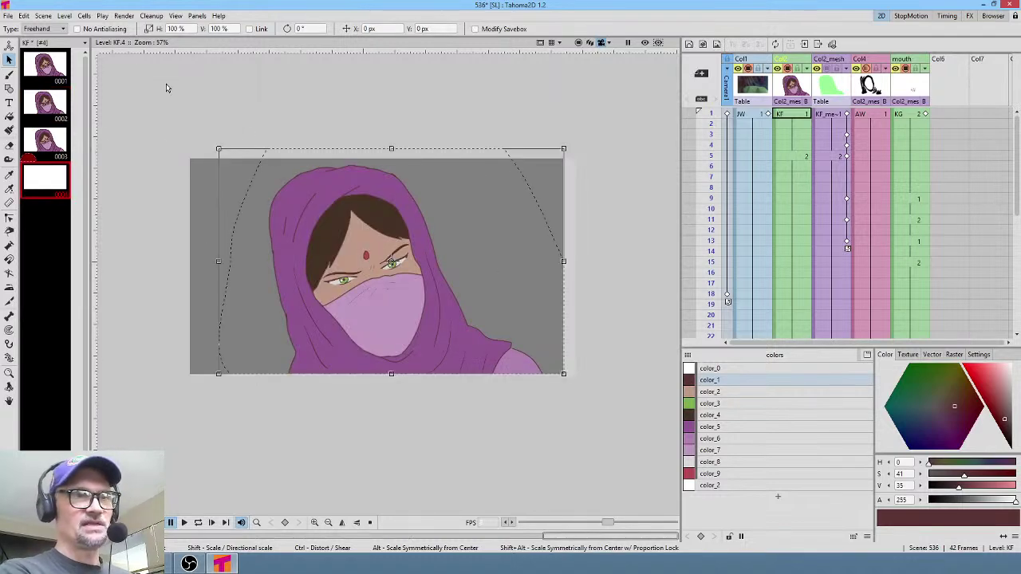
left_click(8, 15)
left_click(15, 52)
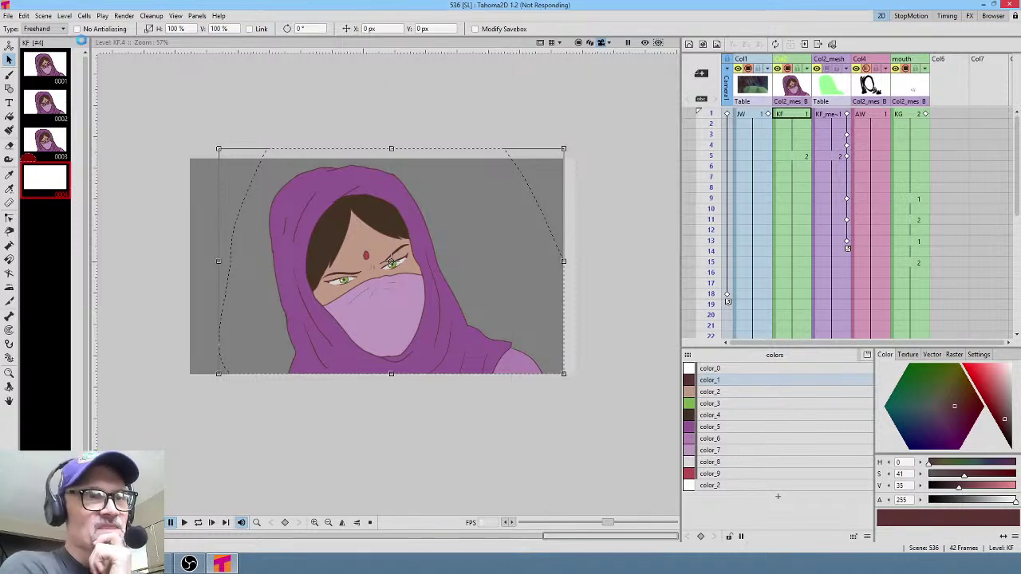
key("alt+f")
left_click(201, 114)
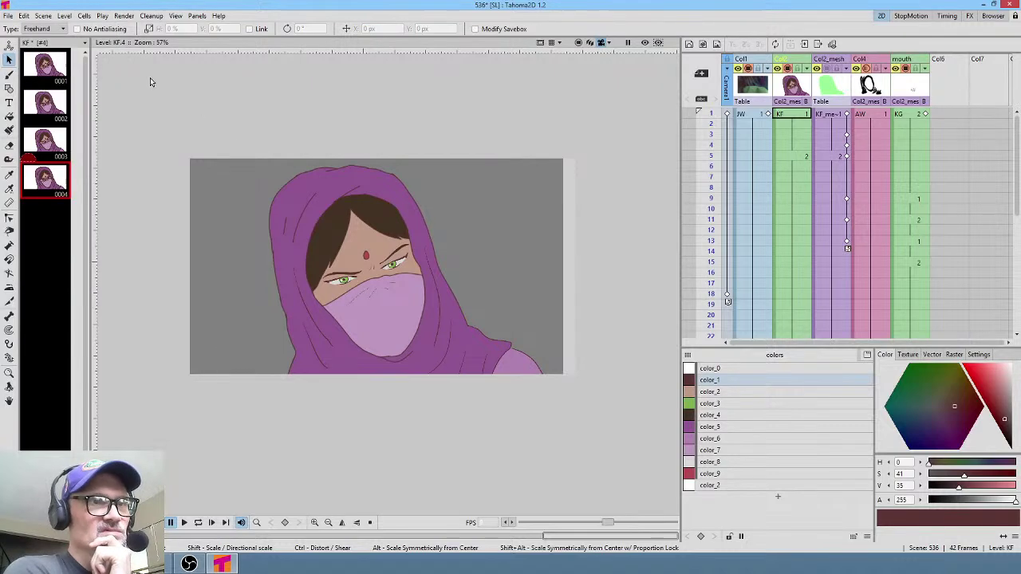
- Open recent scene 526, saving all changes to scene 536, and check the character's expressions across frames 1 to 9
left_click(6, 12)
left_click(38, 7)
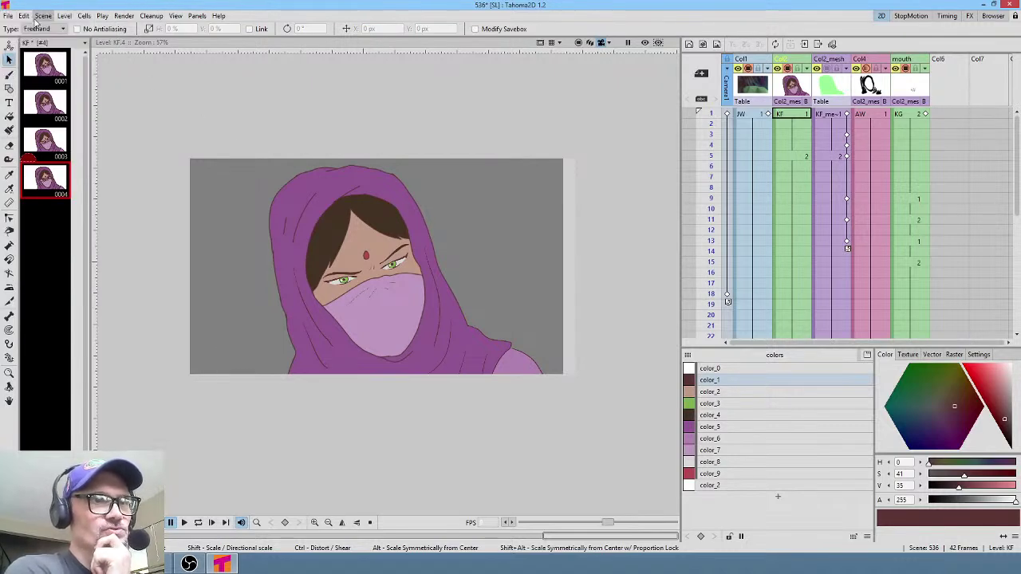
left_click(7, 16)
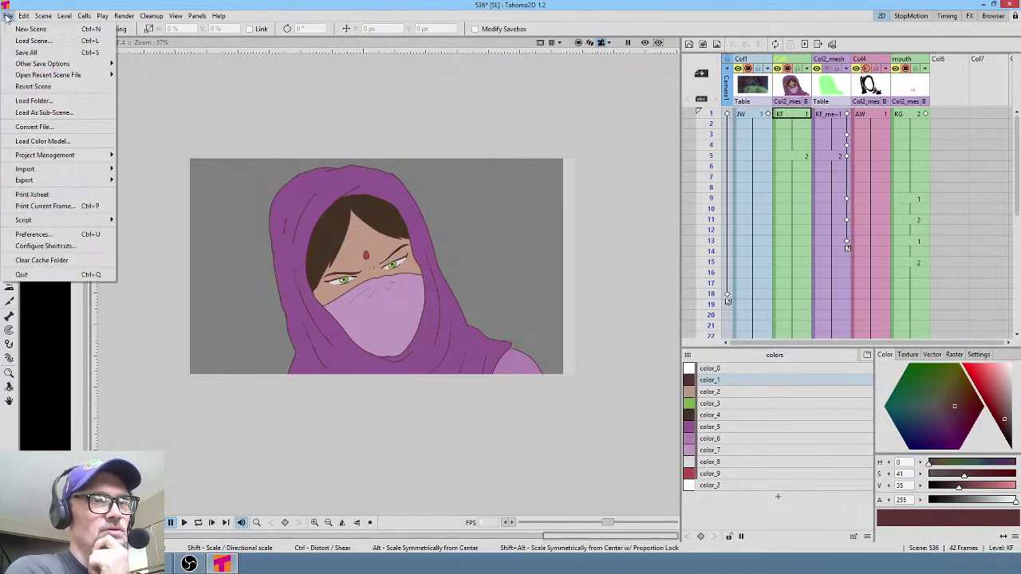
mouse_move(41, 74)
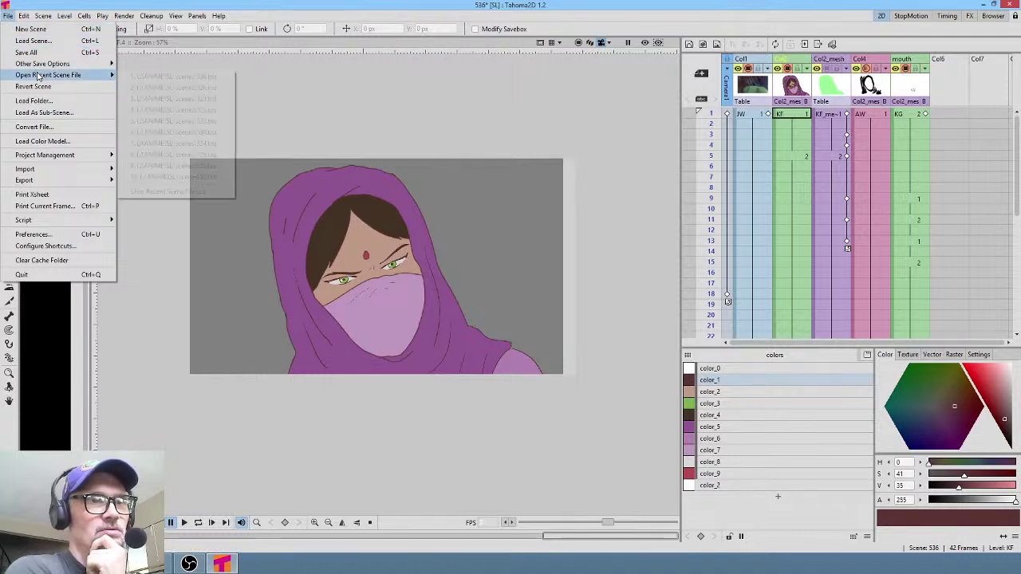
left_click(183, 88)
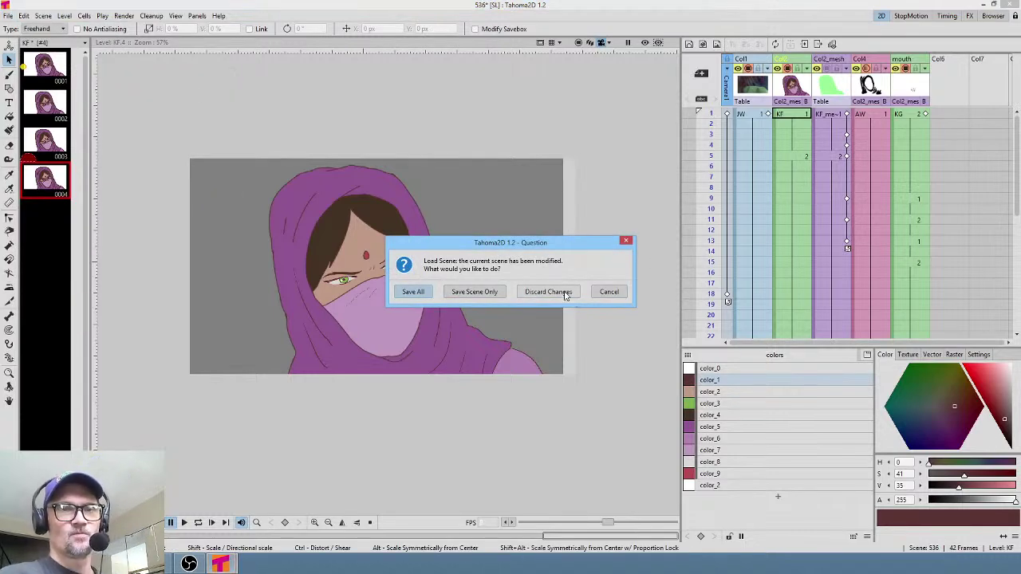
left_click(416, 292)
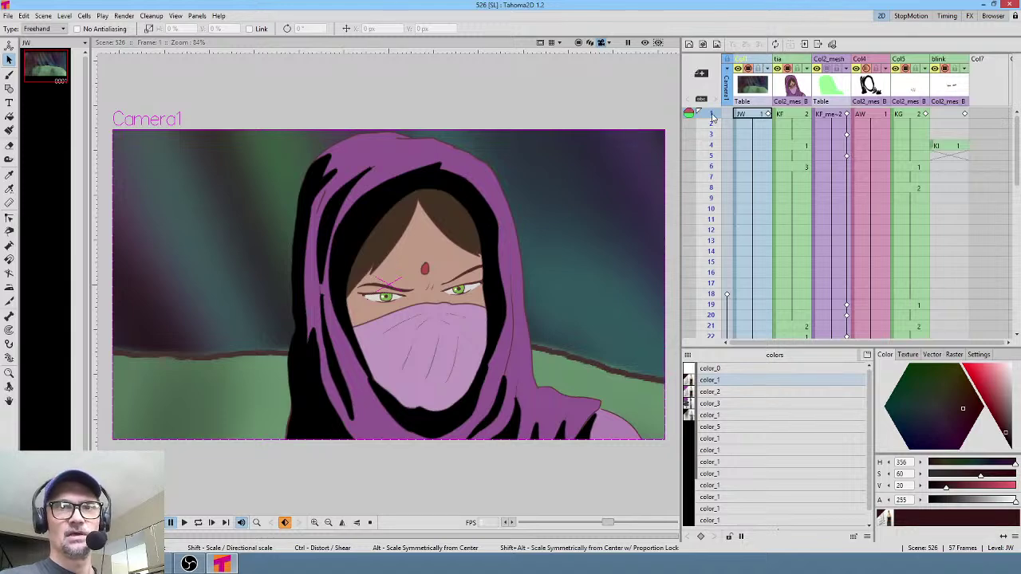
left_click_drag(709, 118, 710, 198)
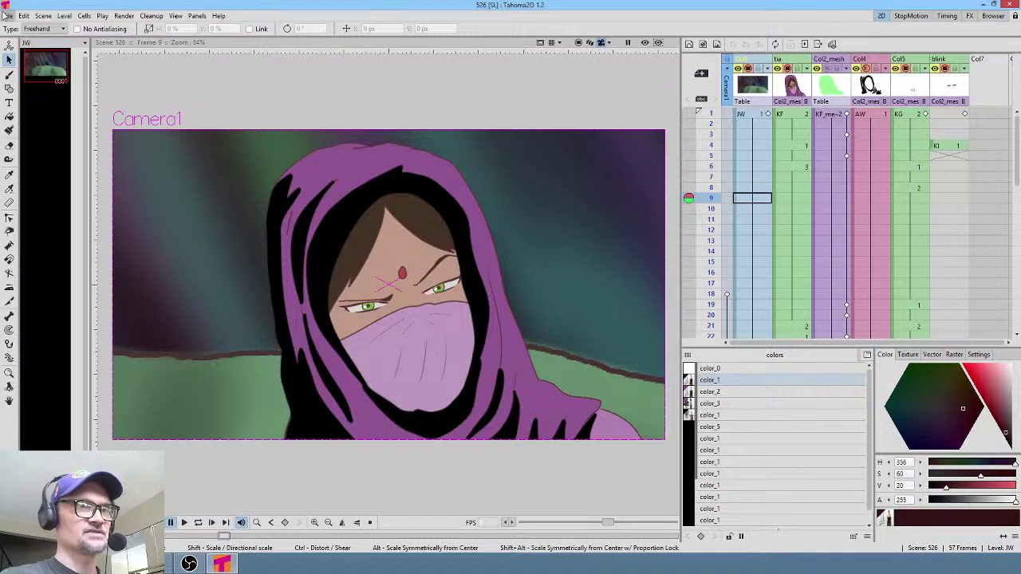
- Reopen scene 536 and compare drawings 2 and 4 of the KF level in Col2
left_click(6, 16)
mouse_move(89, 77)
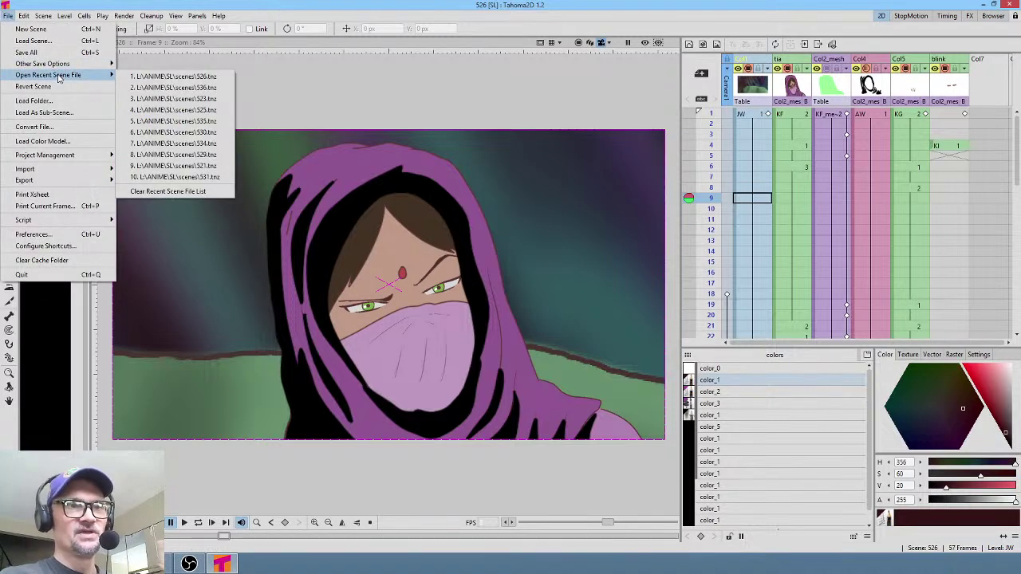
left_click(185, 81)
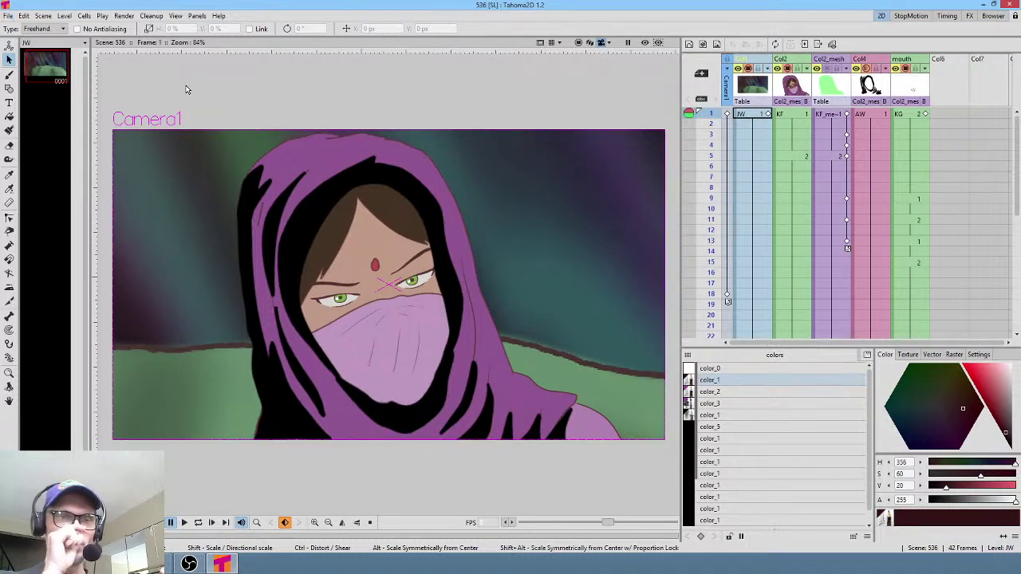
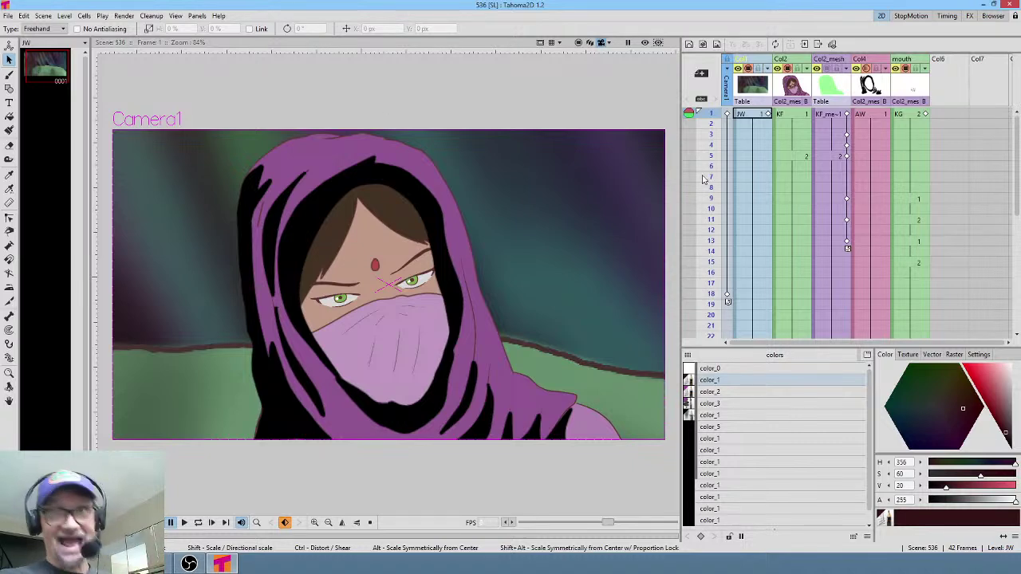
left_click(791, 114)
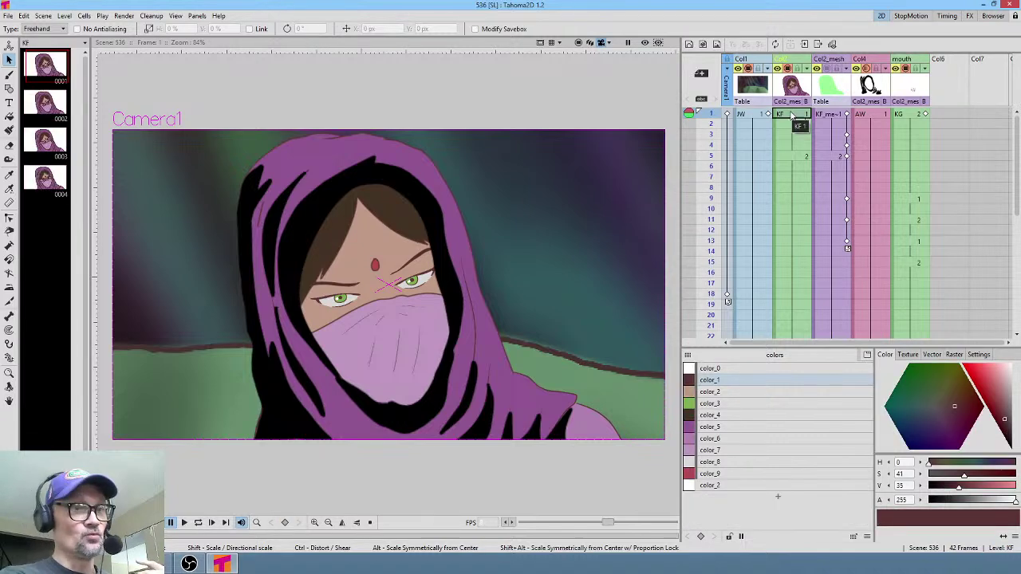
left_click(46, 187)
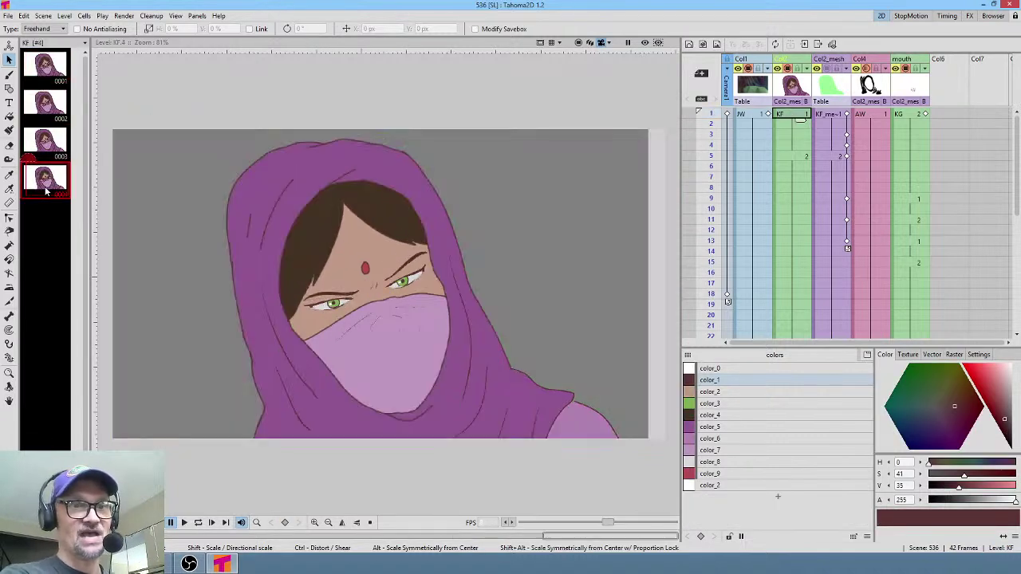
left_click(46, 106)
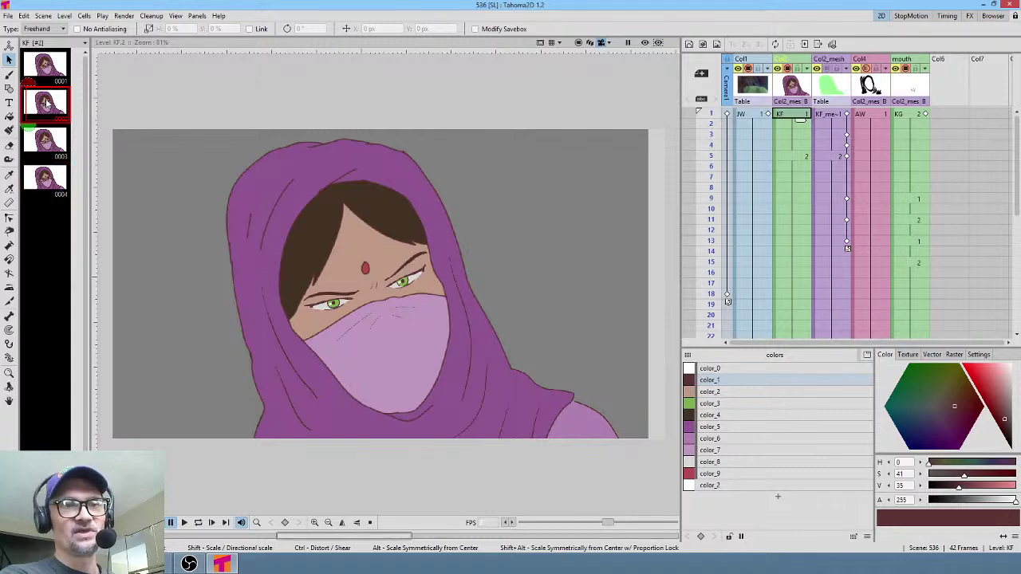
left_click(46, 182)
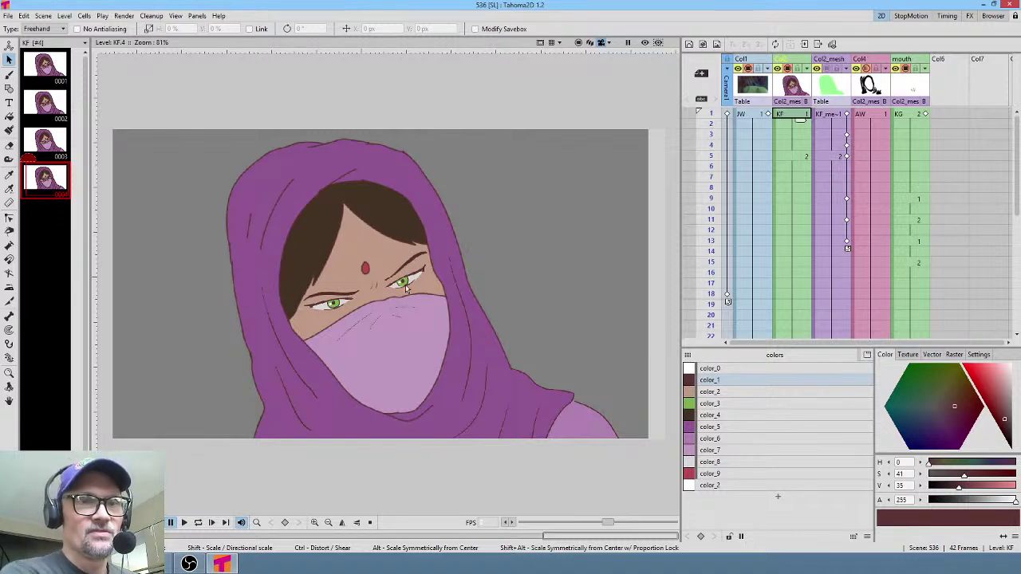
- Select the eyebrow above the right-hand eye in drawing 4 with a freehand outline and lower it about 23 px
scroll(396, 285, "up", 6)
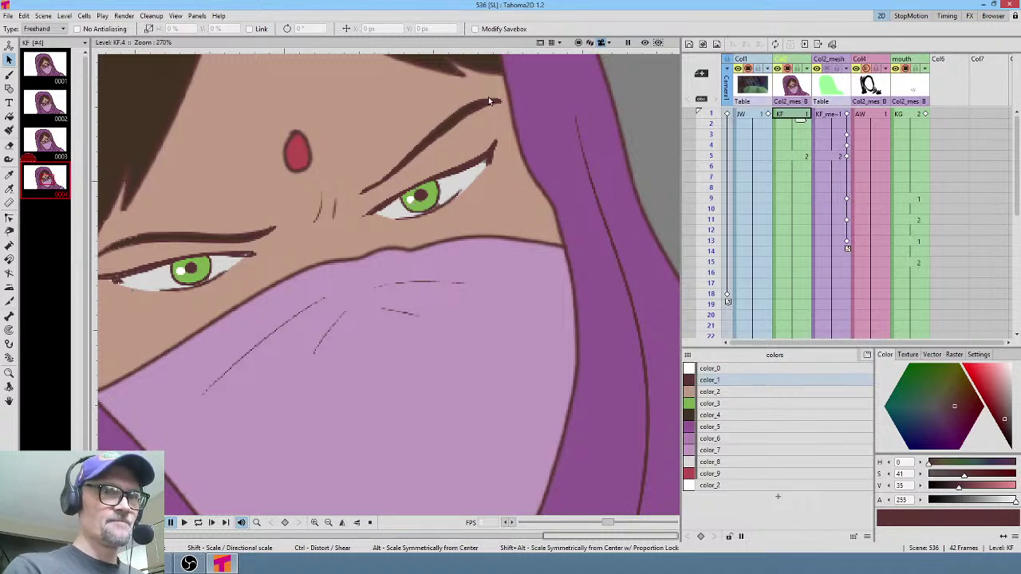
left_click_drag(494, 90, 425, 118)
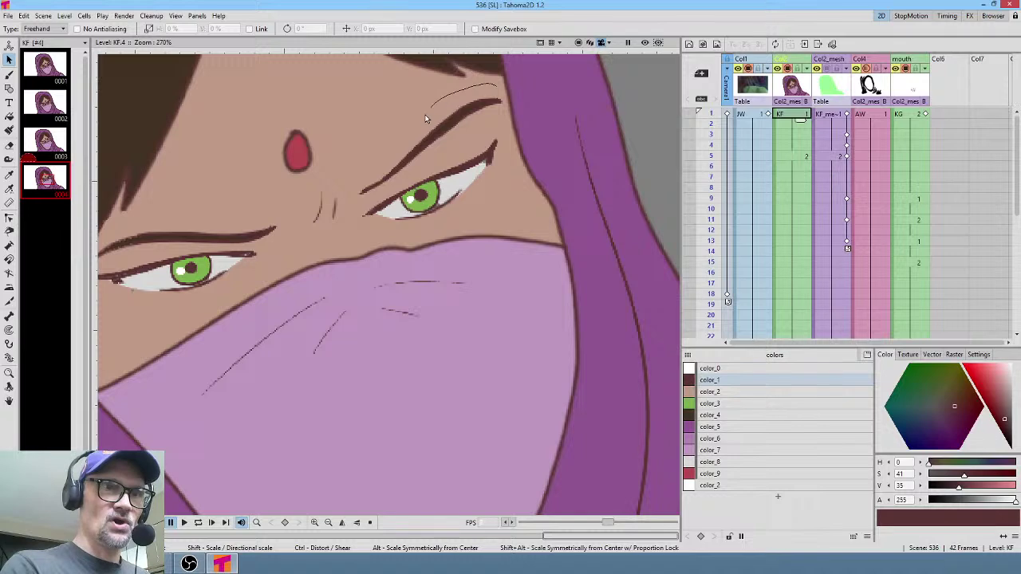
mouse_move(371, 169)
left_mouse_down()
mouse_move(359, 199)
mouse_move(429, 154)
left_mouse_up()
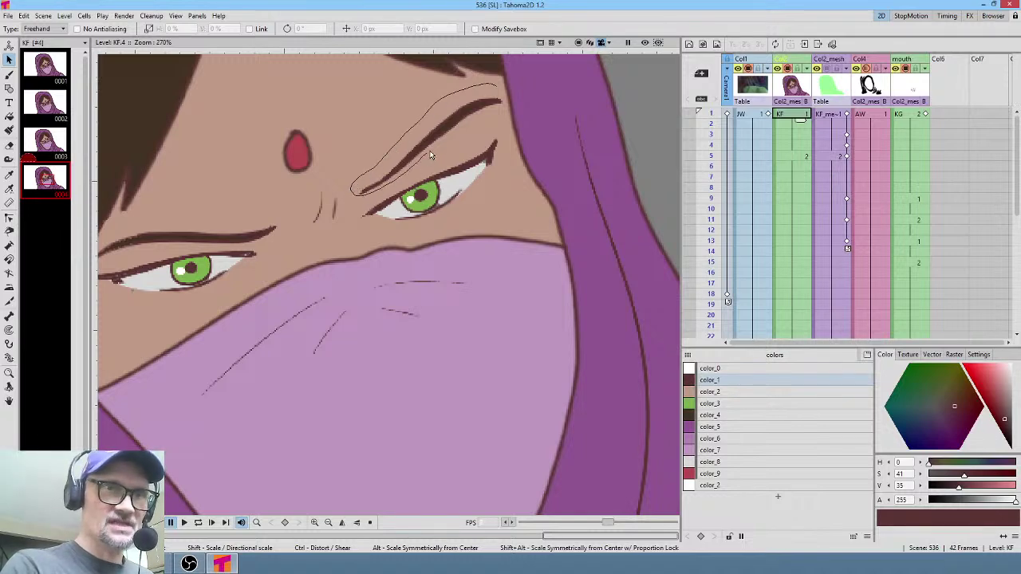
mouse_move(479, 121)
left_mouse_down()
mouse_move(502, 104)
mouse_move(498, 90)
left_mouse_up()
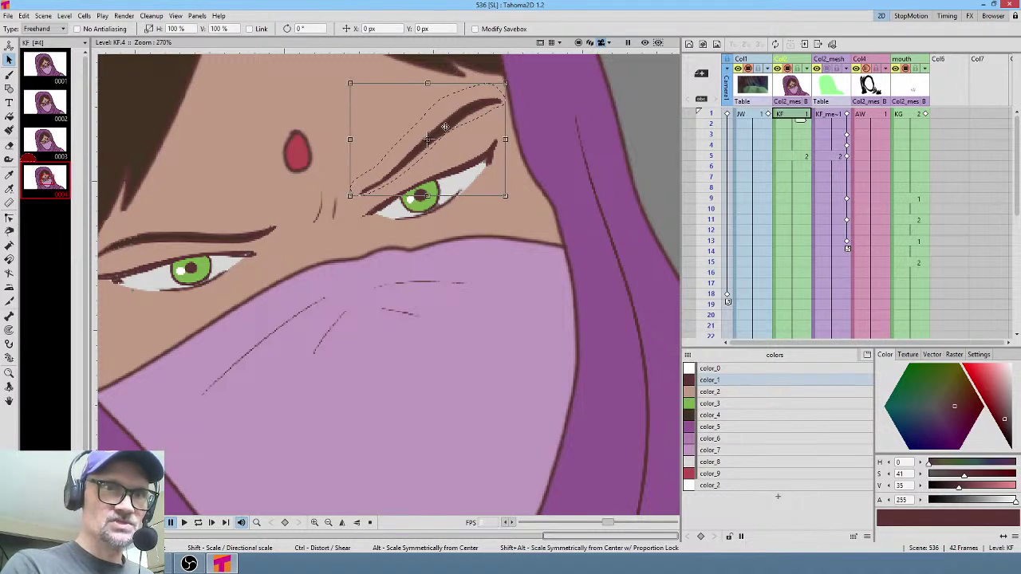
left_click_drag(445, 124, 442, 142)
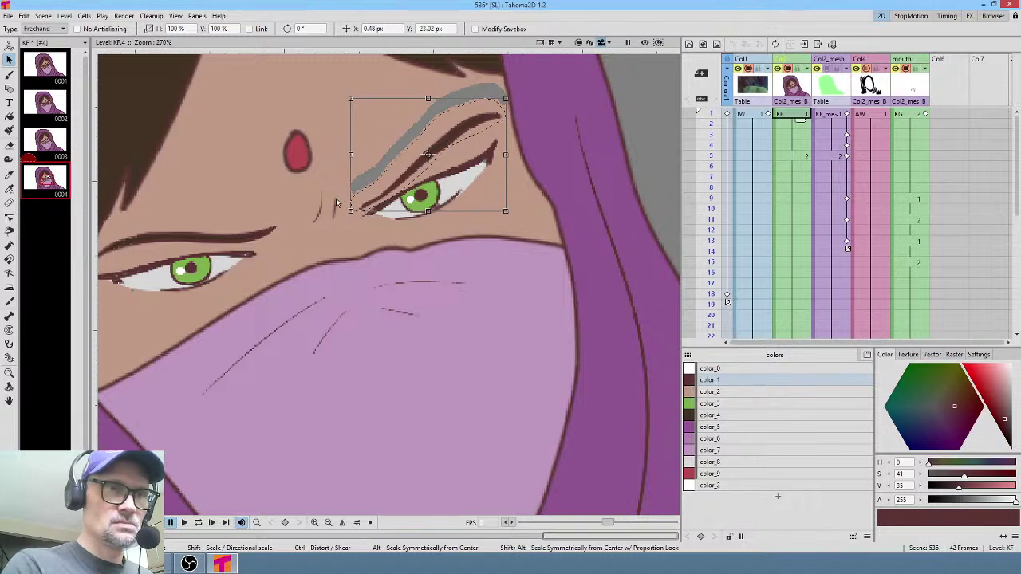
- Outline the eyebrow above the left-hand eye in drawing 4 and lower it about 7 px
left_click_drag(298, 234, 379, 235)
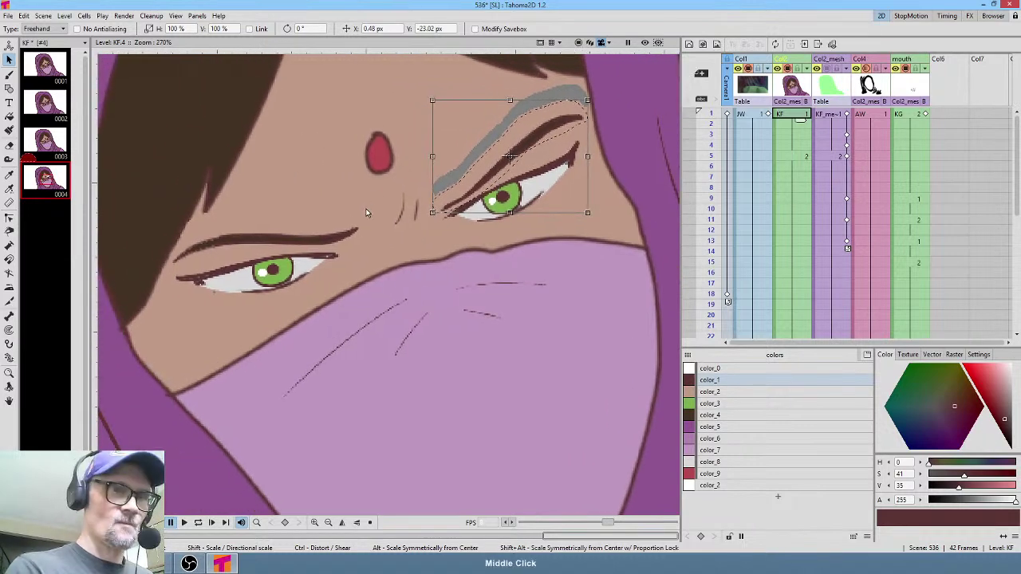
left_click(367, 209)
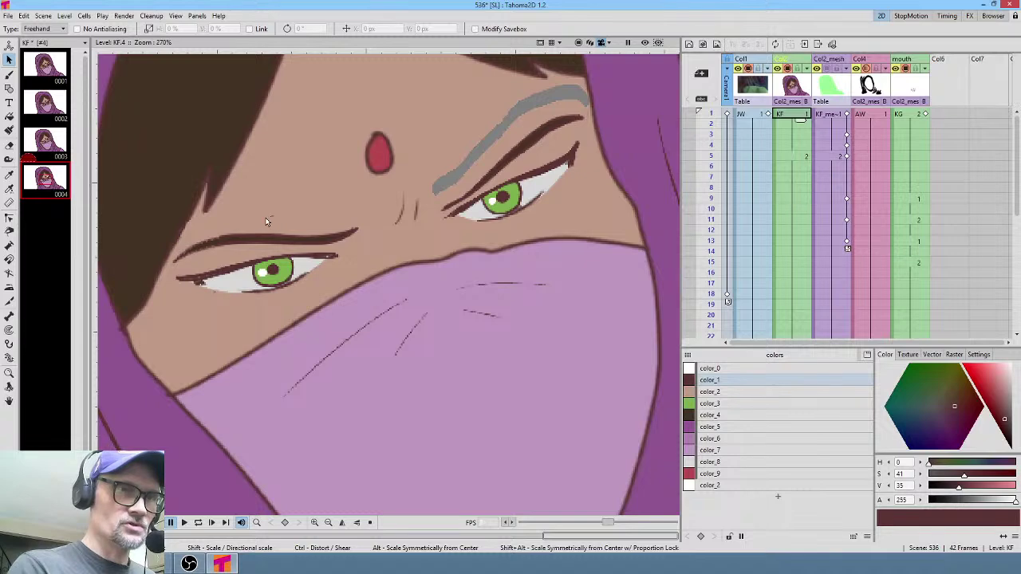
left_click_drag(178, 266, 281, 252)
mouse_move(367, 234)
left_mouse_down()
mouse_move(325, 216)
mouse_move(332, 242)
left_mouse_up()
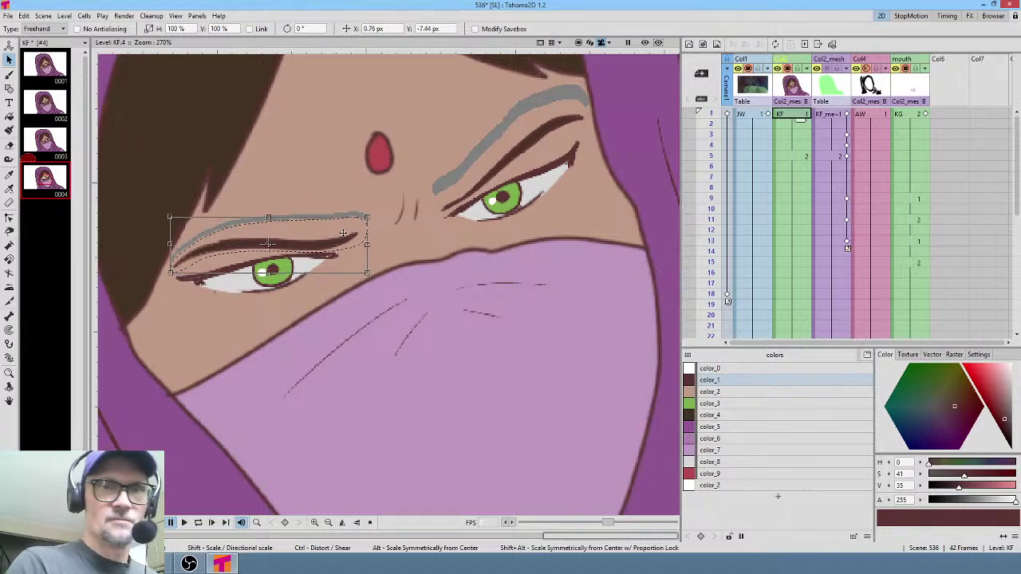
- Fill the grey gaps left above both lowered eyebrows in drawing 4 with color_2, using a normal area fill
left_click(734, 392)
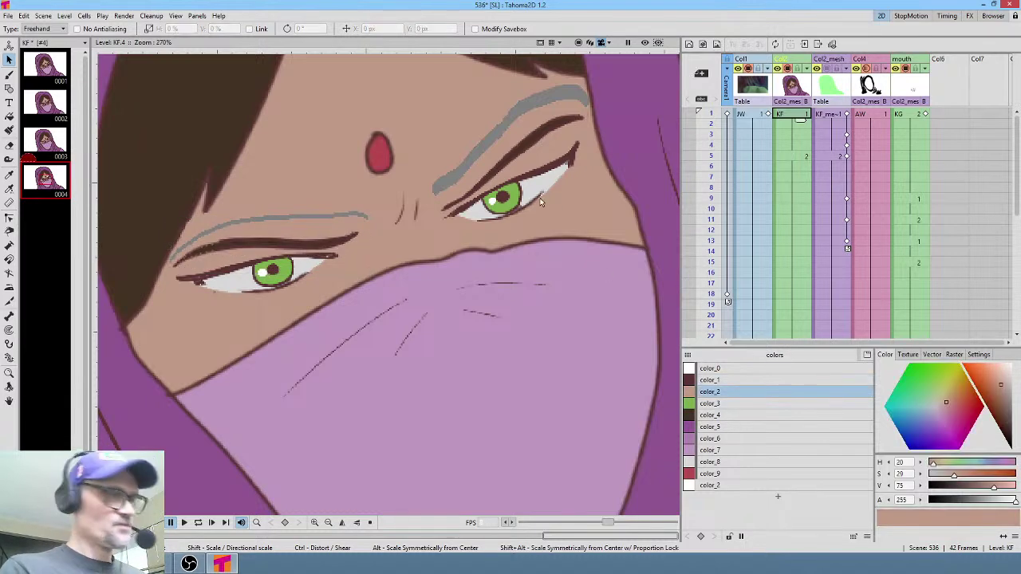
key("j")
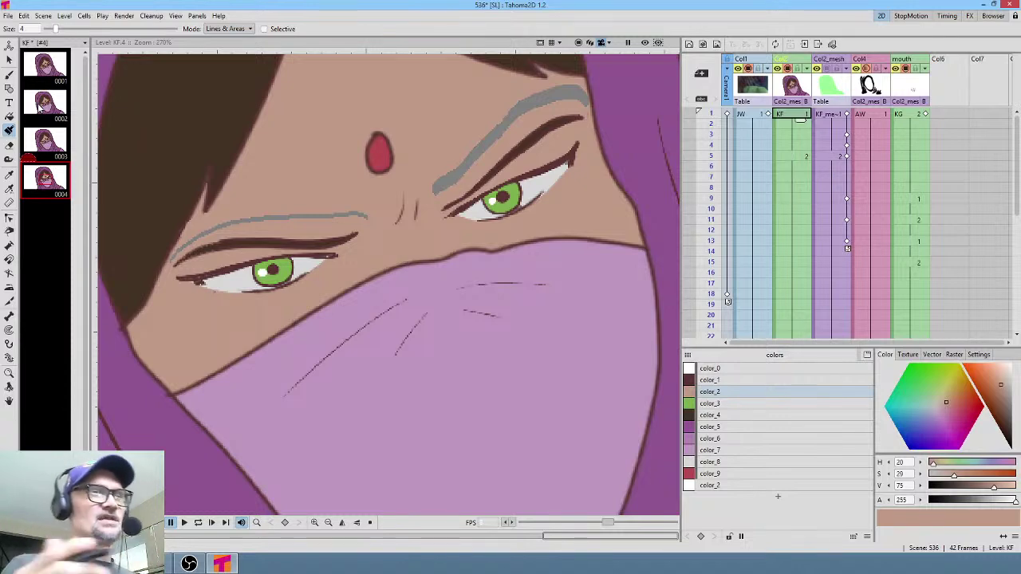
left_click(8, 75)
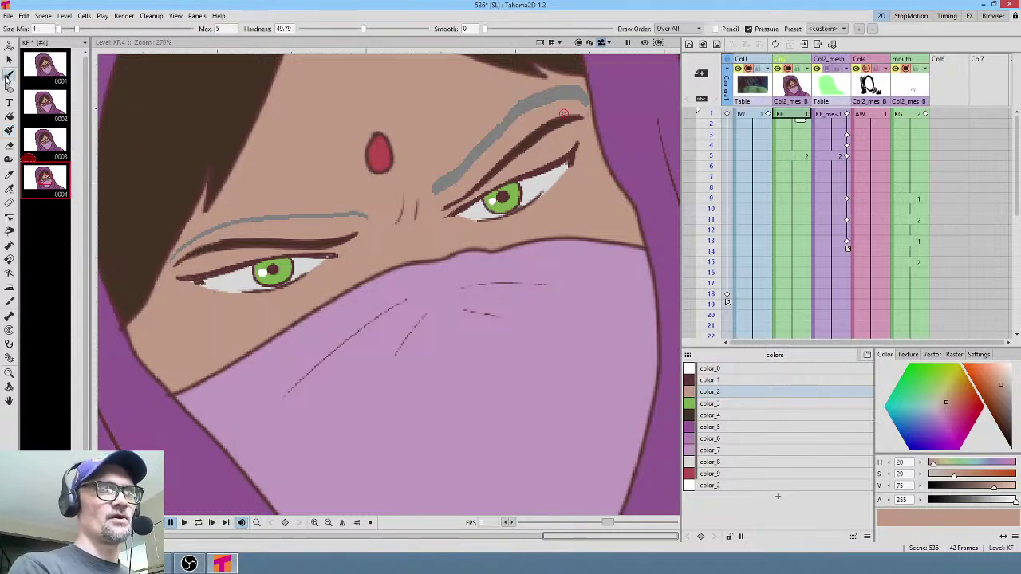
left_click(10, 129)
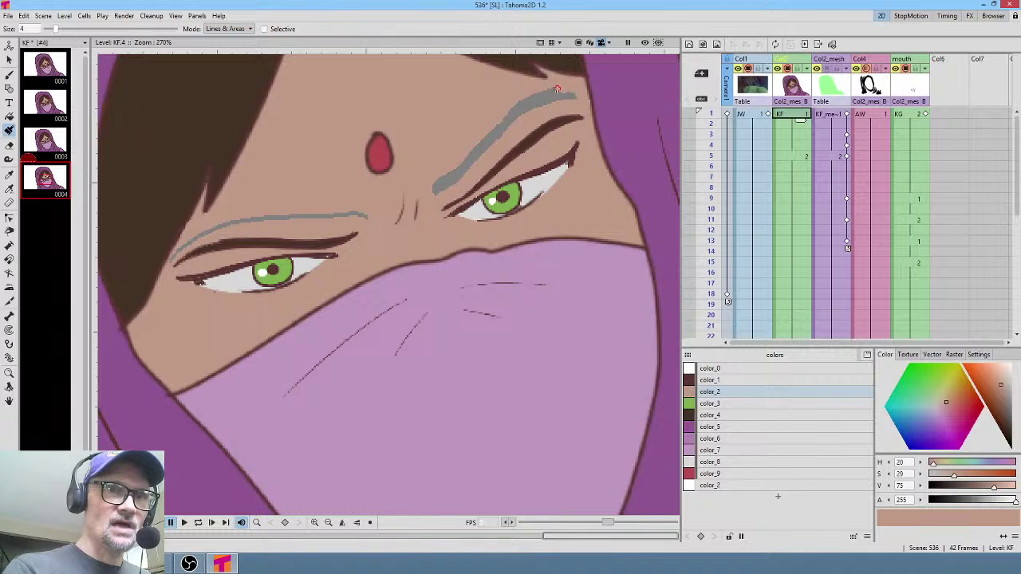
key("f")
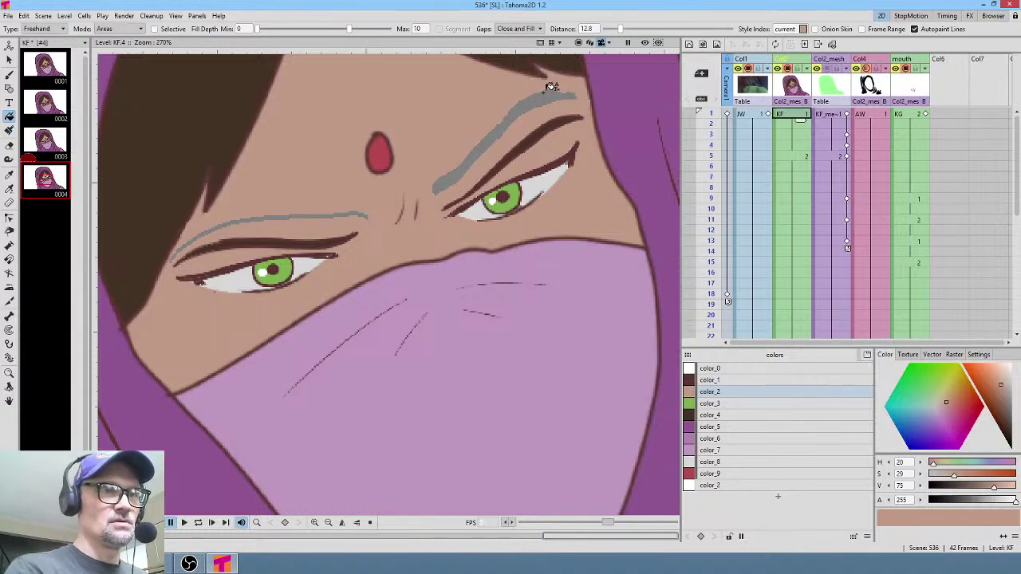
left_click(56, 29)
left_click(44, 38)
left_click(532, 105)
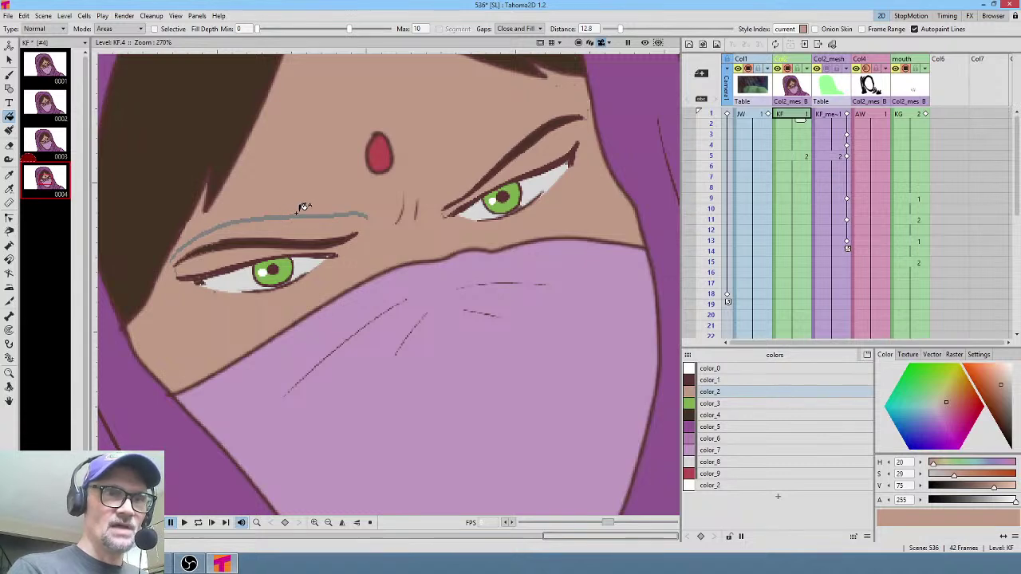
left_click(276, 215)
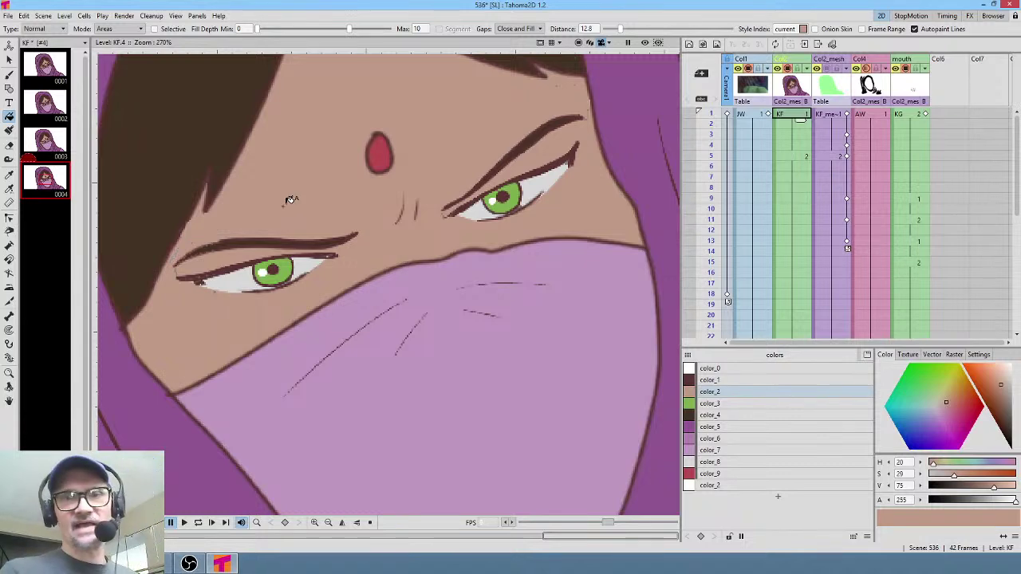
- Paint color_2 over the lower edges of both eyes in drawing 4 to narrow them, checking the face in a flipped view
key("b")
left_click_drag(556, 183, 478, 219)
middle_click(487, 253)
key("h")
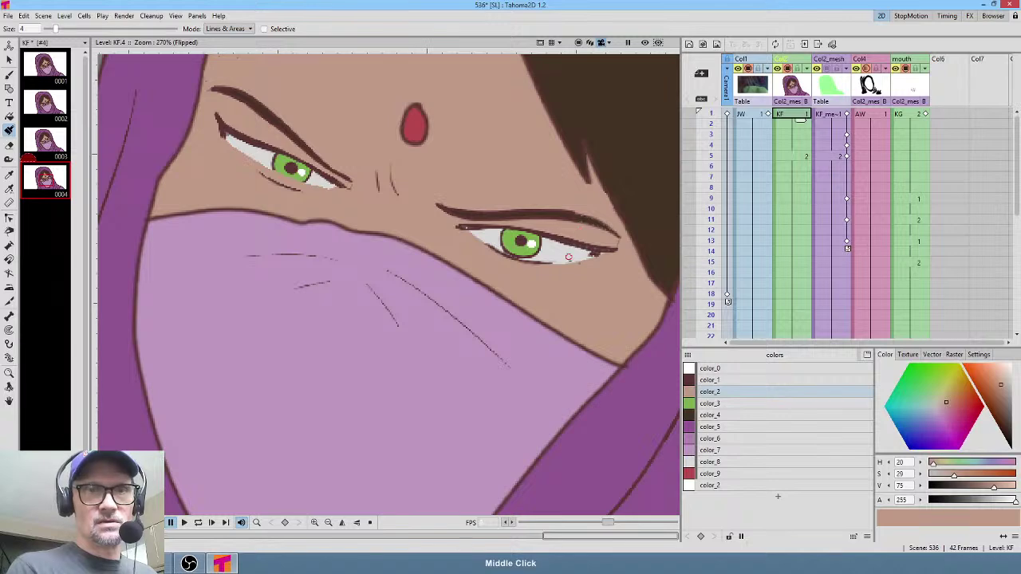
left_click_drag(604, 292, 563, 133)
left_click_drag(477, 117, 494, 194)
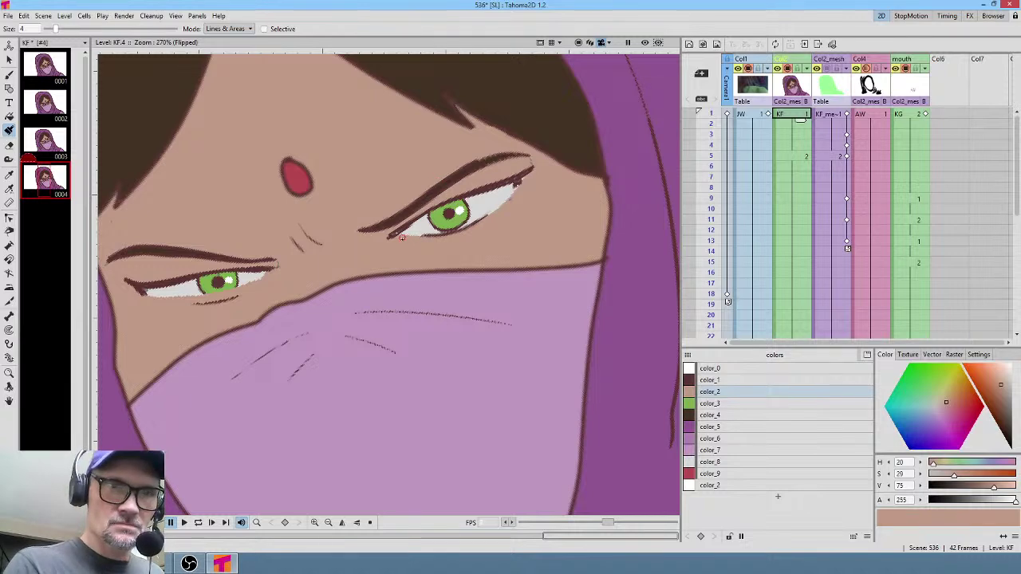
mouse_move(402, 237)
left_mouse_down()
mouse_move(465, 224)
mouse_move(526, 182)
left_mouse_up()
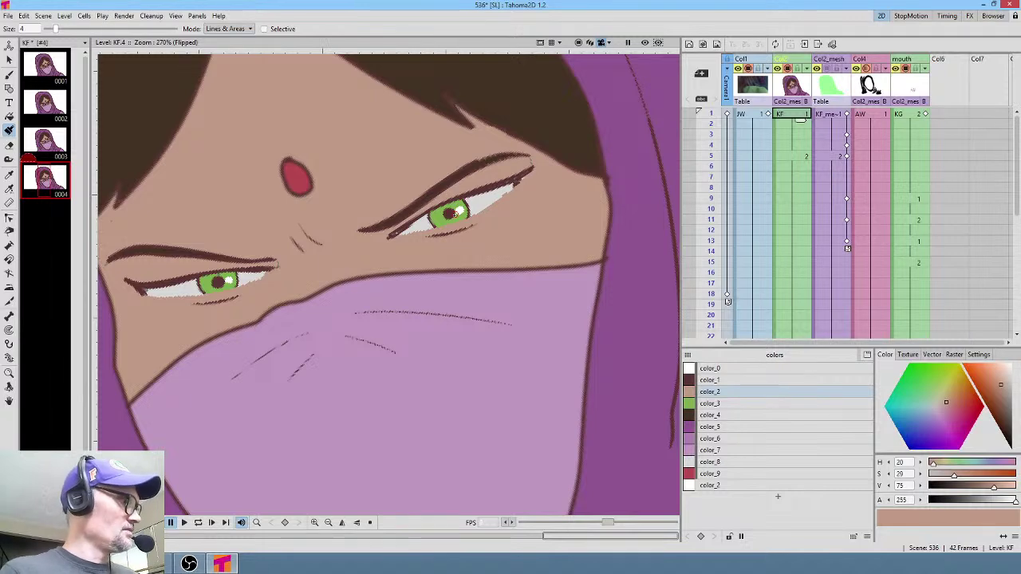
key("shift+h")
key("shift+h")
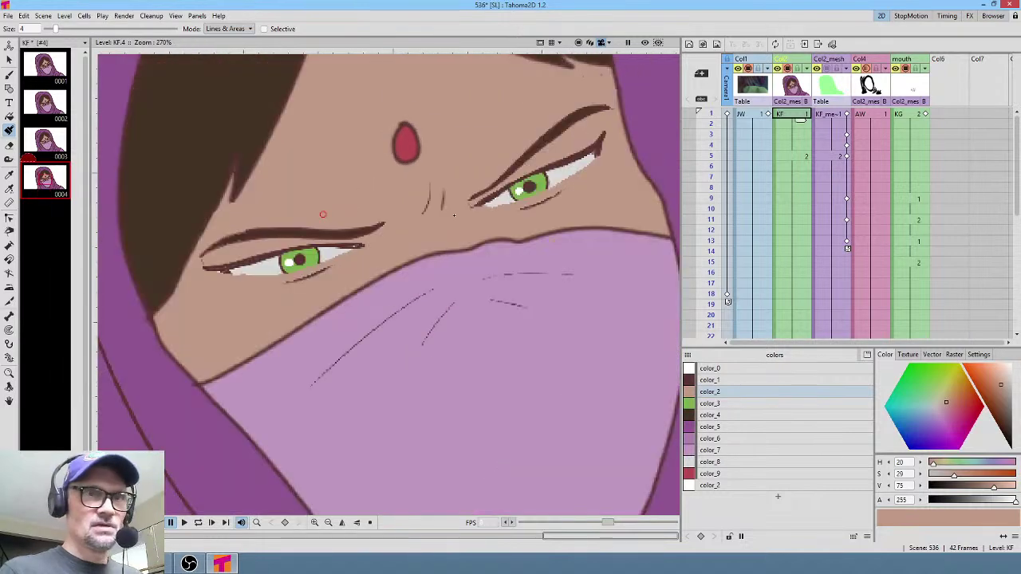
scroll(425, 199, "down", 3)
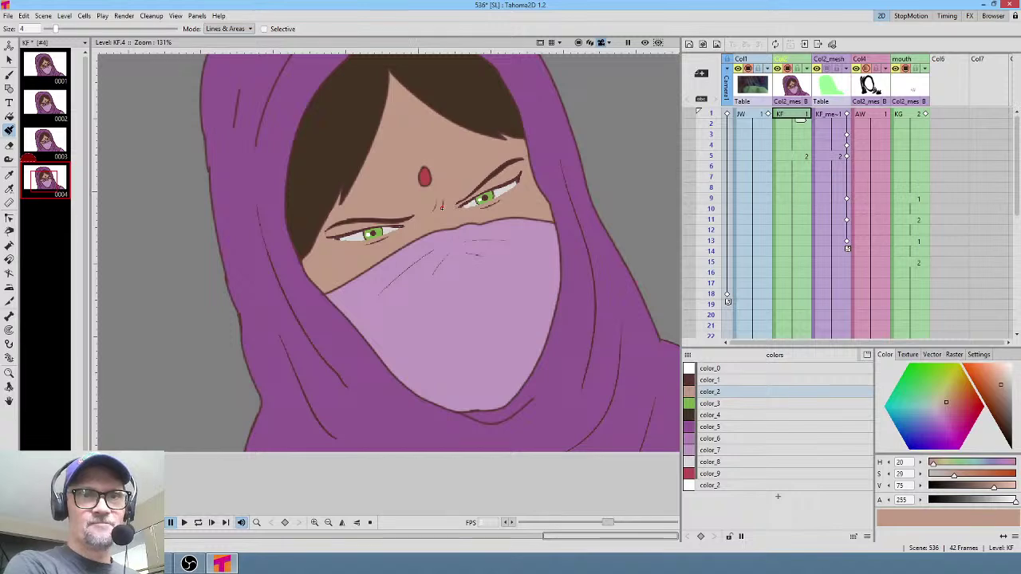
scroll(465, 210, "up", 3)
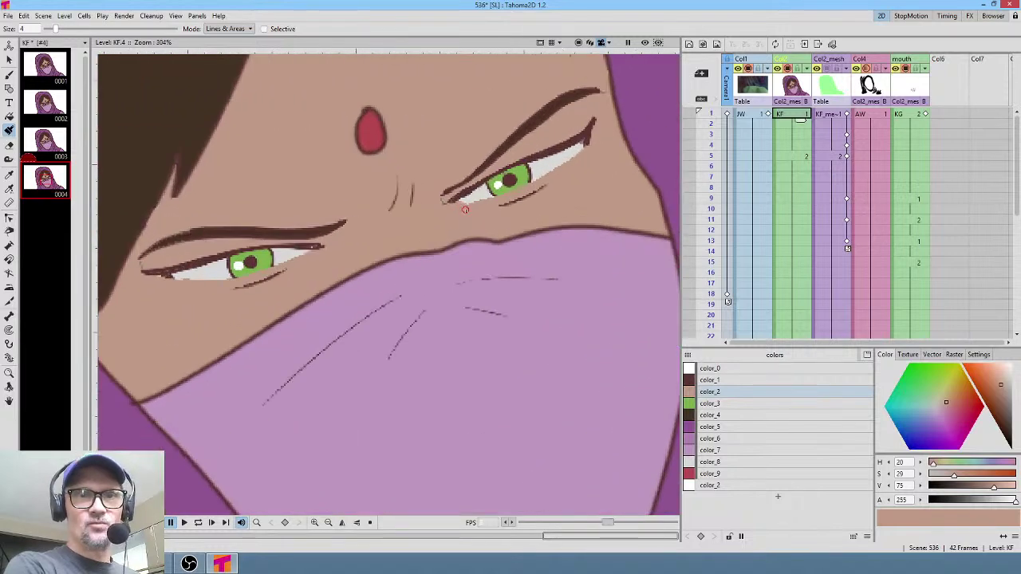
- Brush color_1 lines along the trimmed eyes and extend the inner end of the eyebrow above the left-hand eye
left_click(740, 381)
key("b")
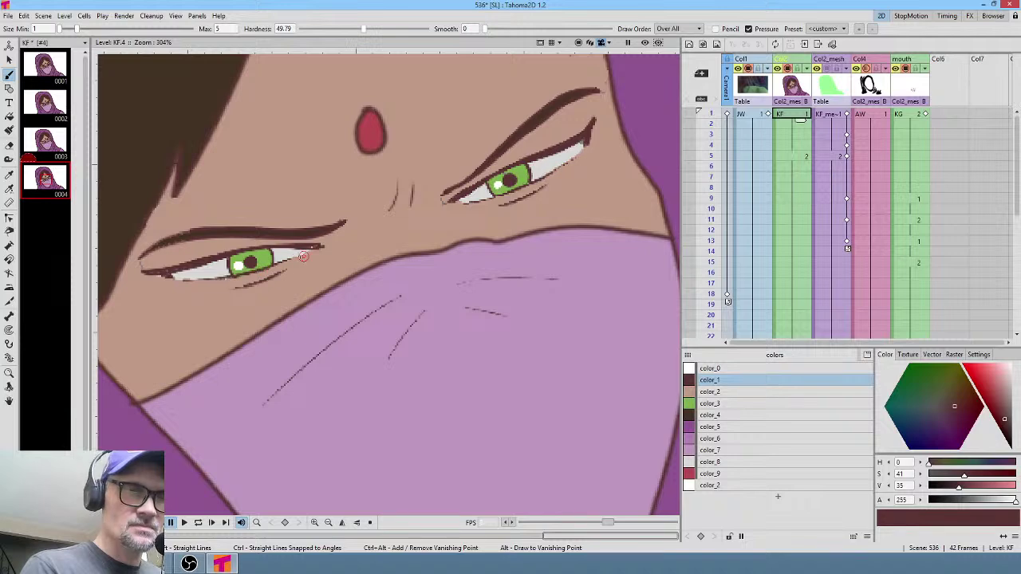
left_click_drag(362, 207, 322, 225)
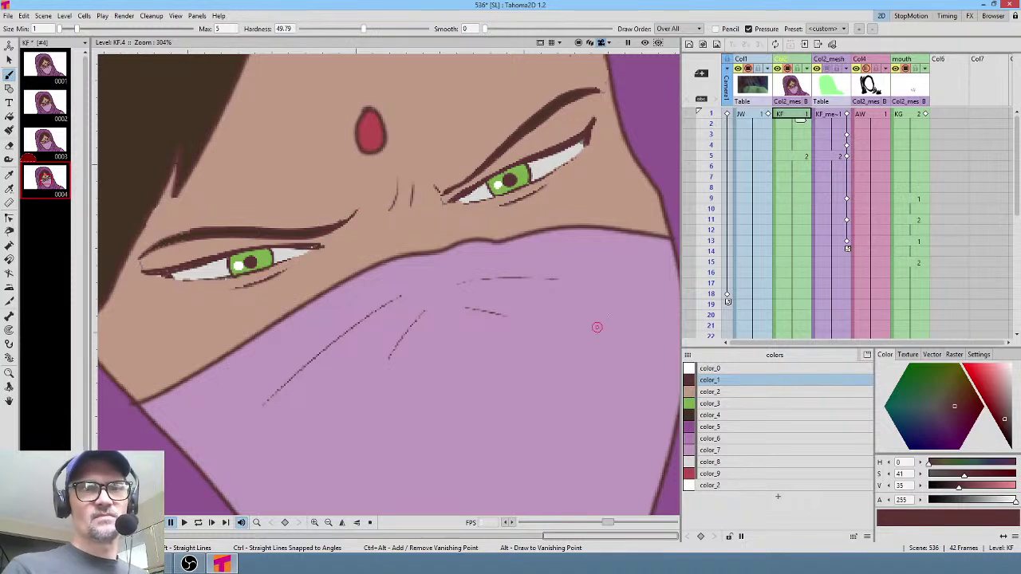
left_click_drag(563, 323, 556, 256)
key("alt+0")
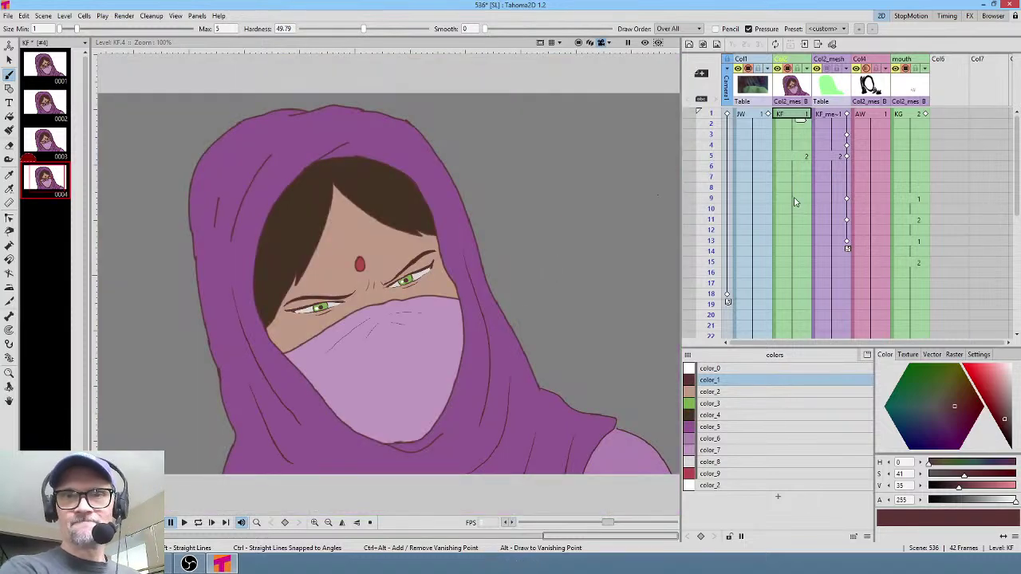
- Play the scene from frame 1, and clear Col2's exposures from frame 18 through frame 42
left_click(716, 116)
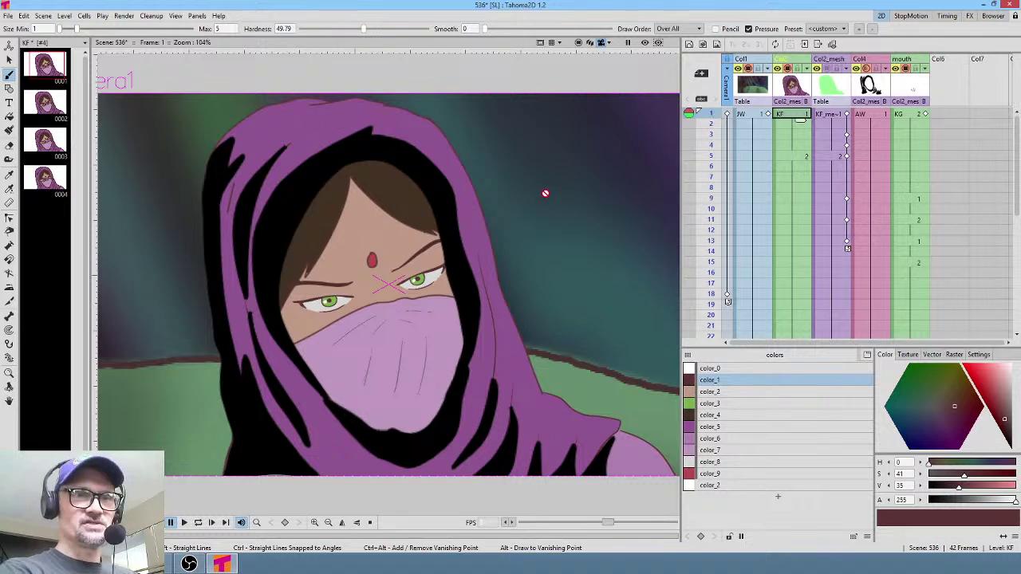
key("alt+9")
key("p")
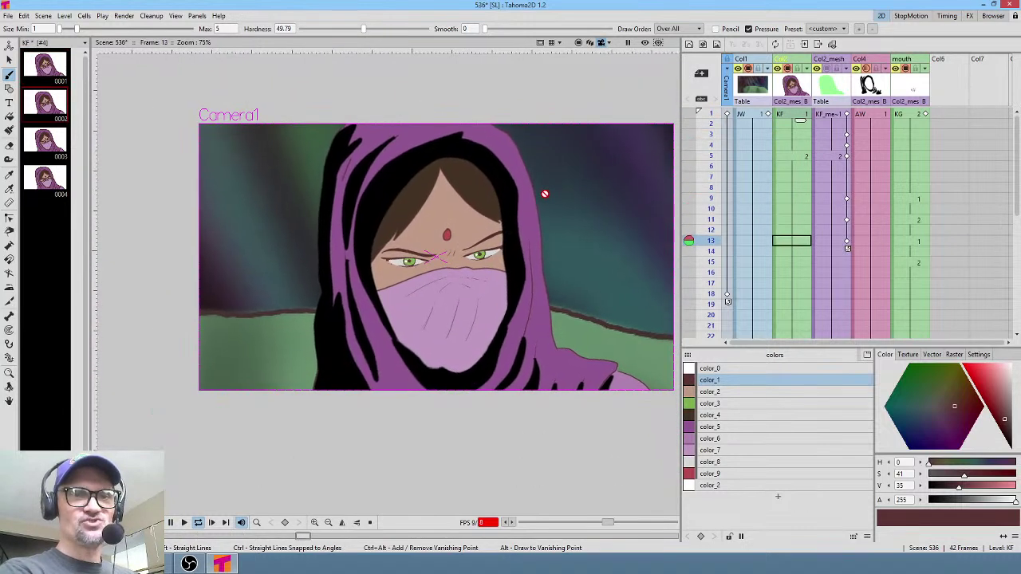
key("p")
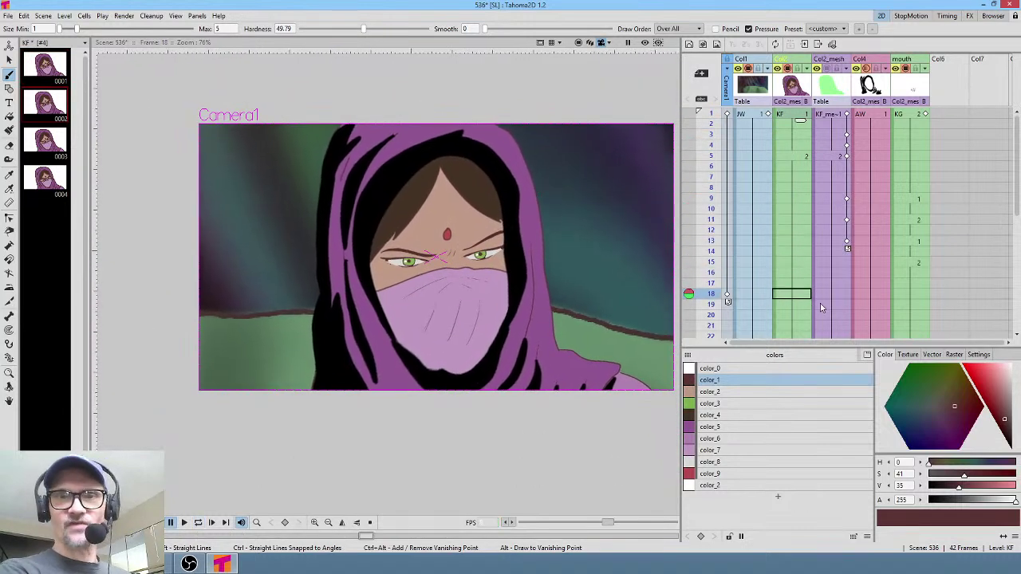
left_click(797, 299)
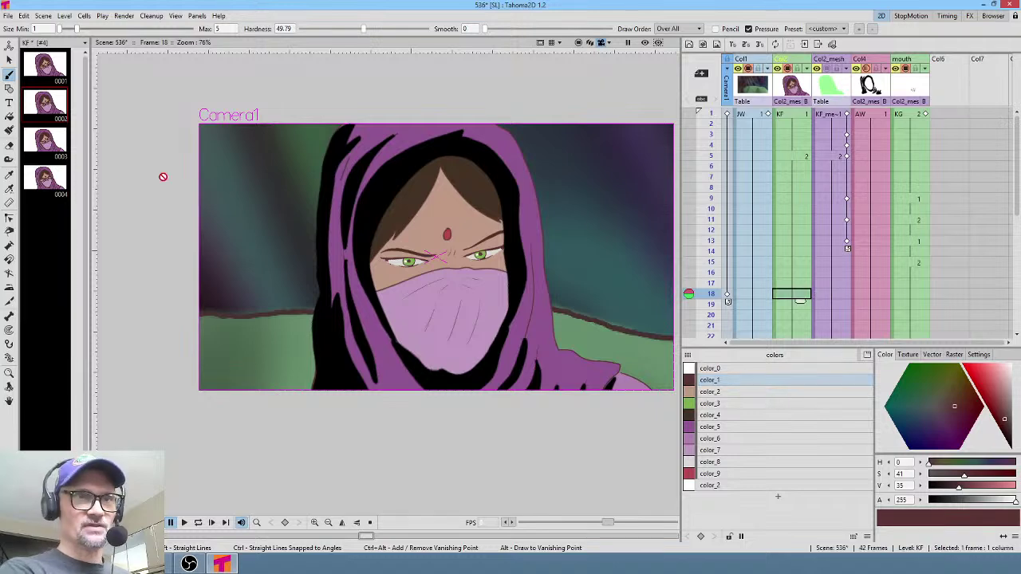
scroll(796, 299, "down", 5)
left_click(795, 298, "shift")
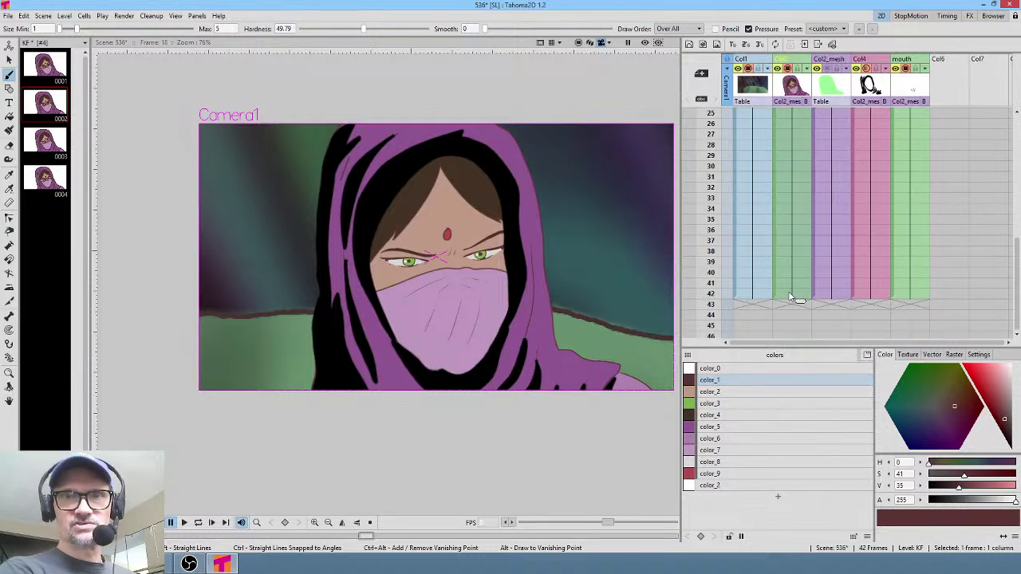
key("Delete")
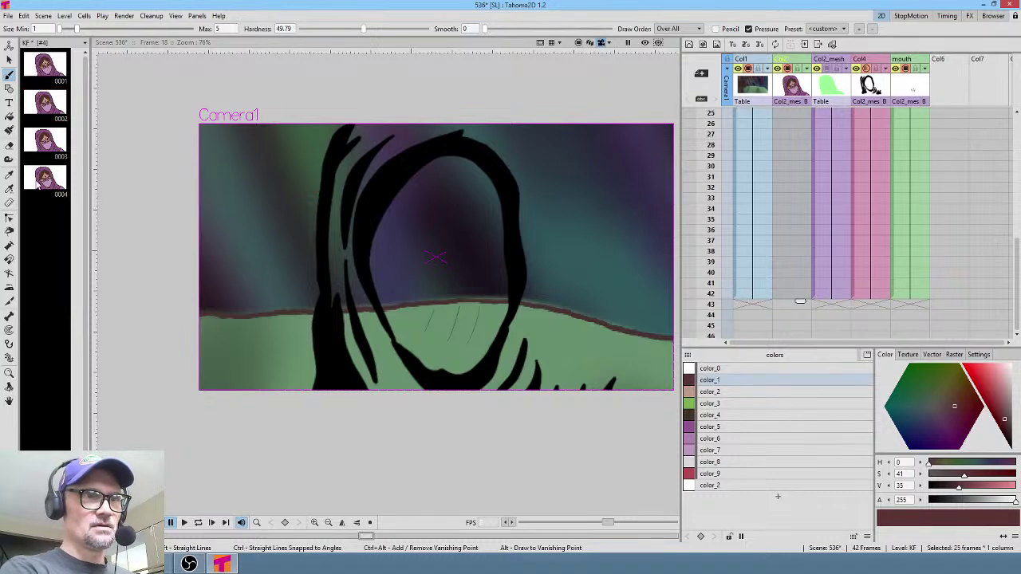
- Place KF drawing 4 at frame 18 of Col2 and extend its exposure through frame 42
left_click(44, 182)
left_click_drag(43, 182, 791, 114)
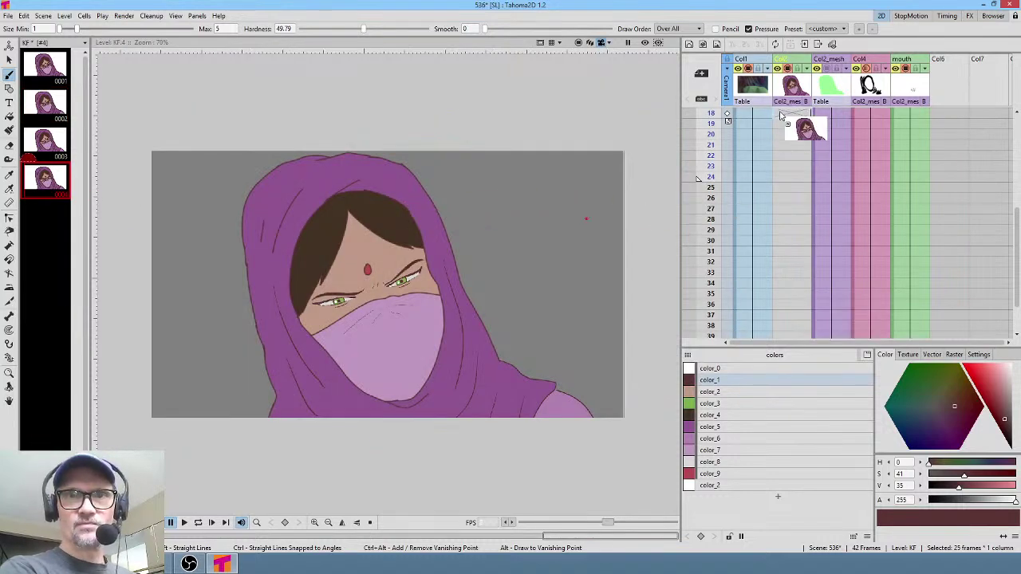
scroll(794, 134, "up", 4)
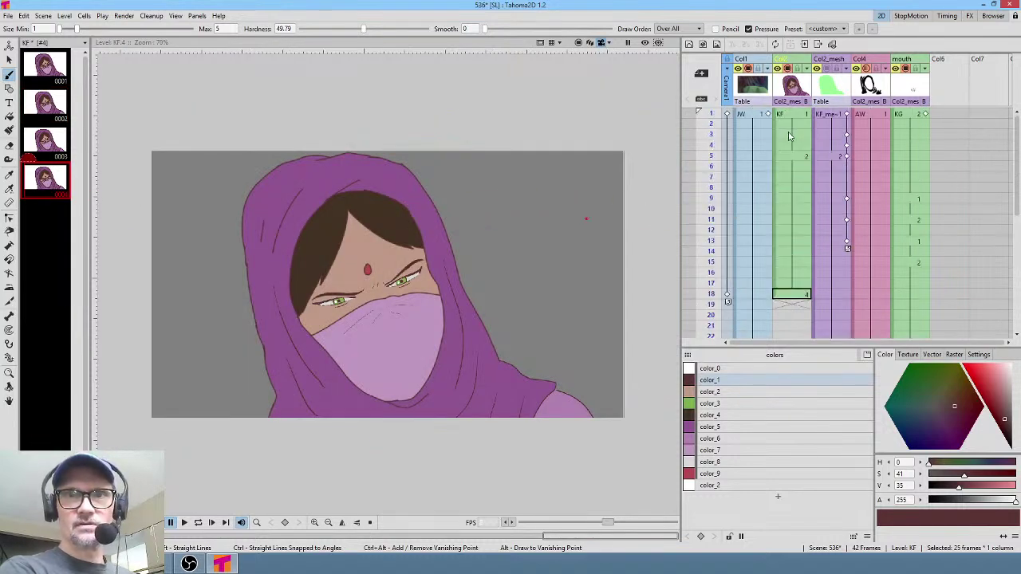
left_click(800, 296)
left_click_drag(800, 312, 799, 231)
scroll(782, 177, "up", 6)
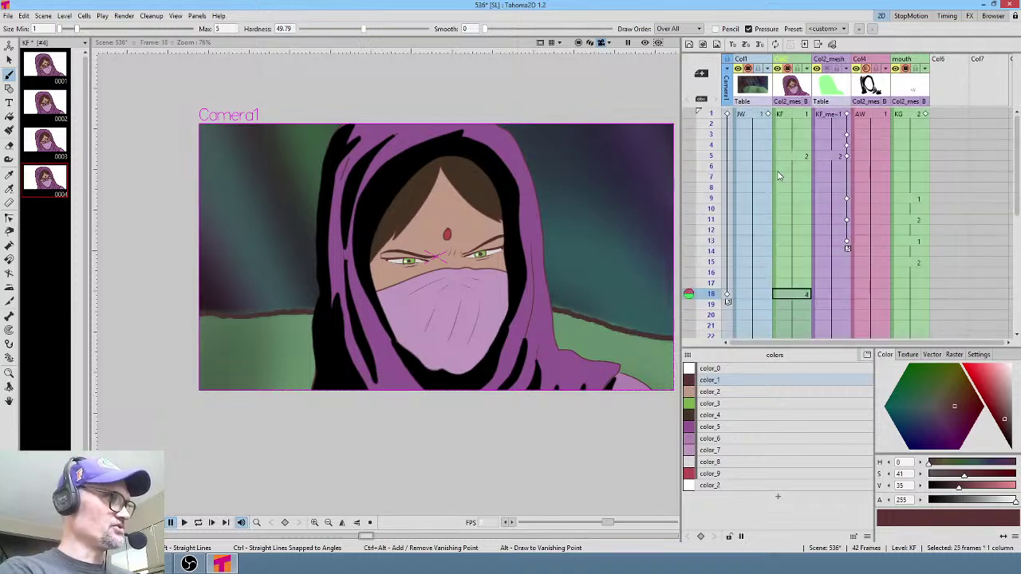
- Play the scene to check the expression change, and remove two frames across all columns at frame 16 so drawing 4 starts there
key("alt+comma")
key("l")
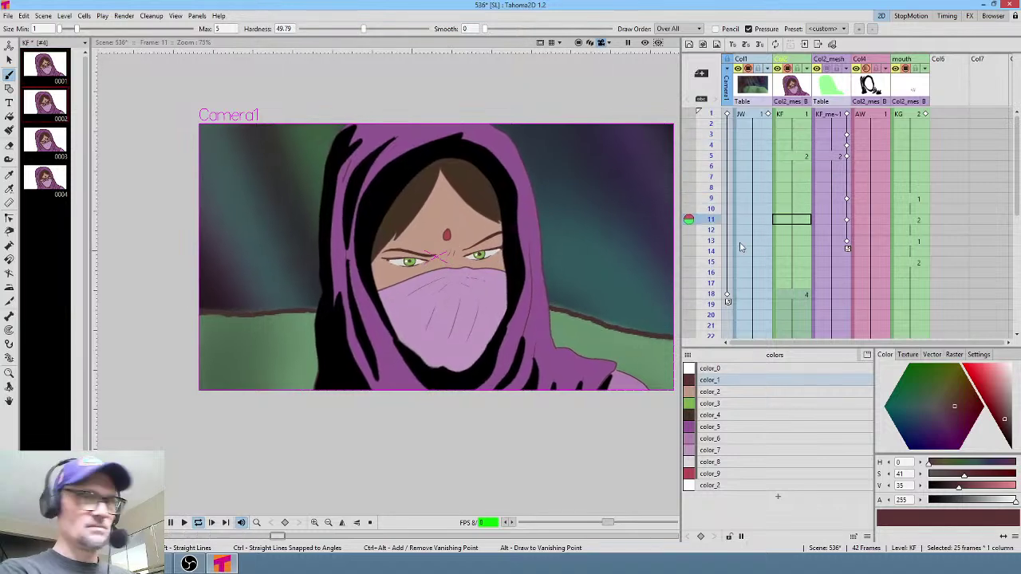
scroll(525, 273, "down", 2)
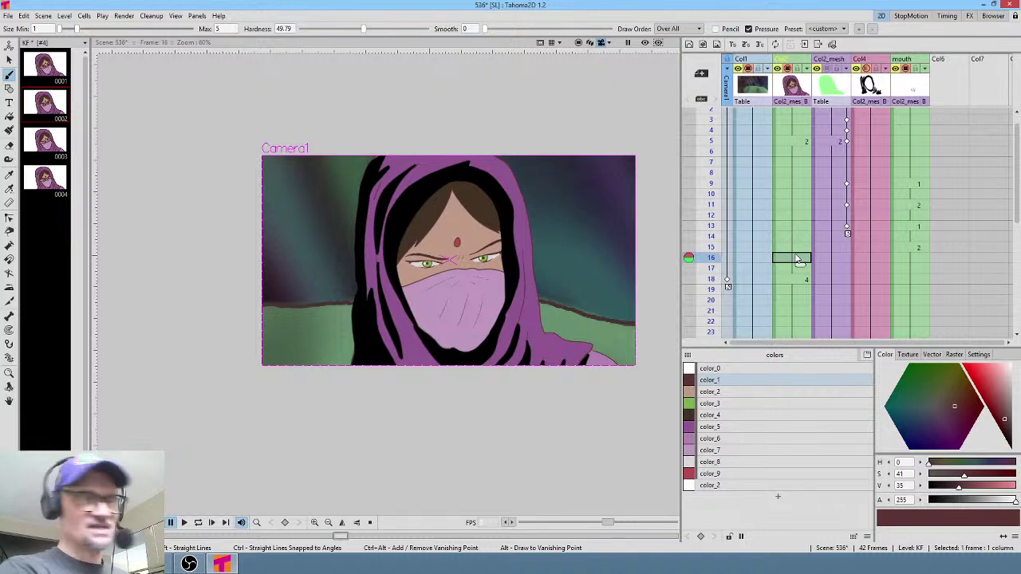
key("Delete")
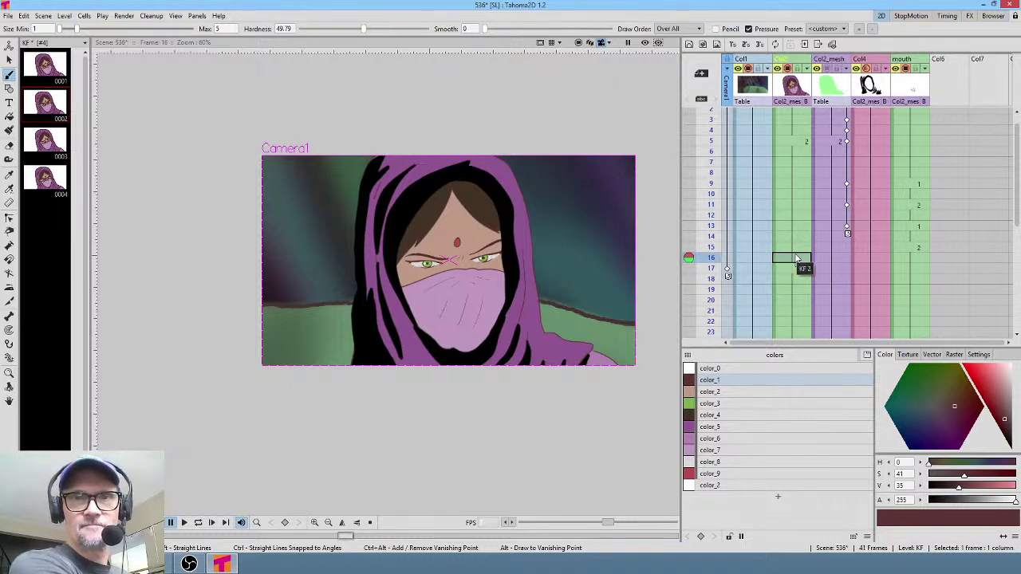
key("Delete")
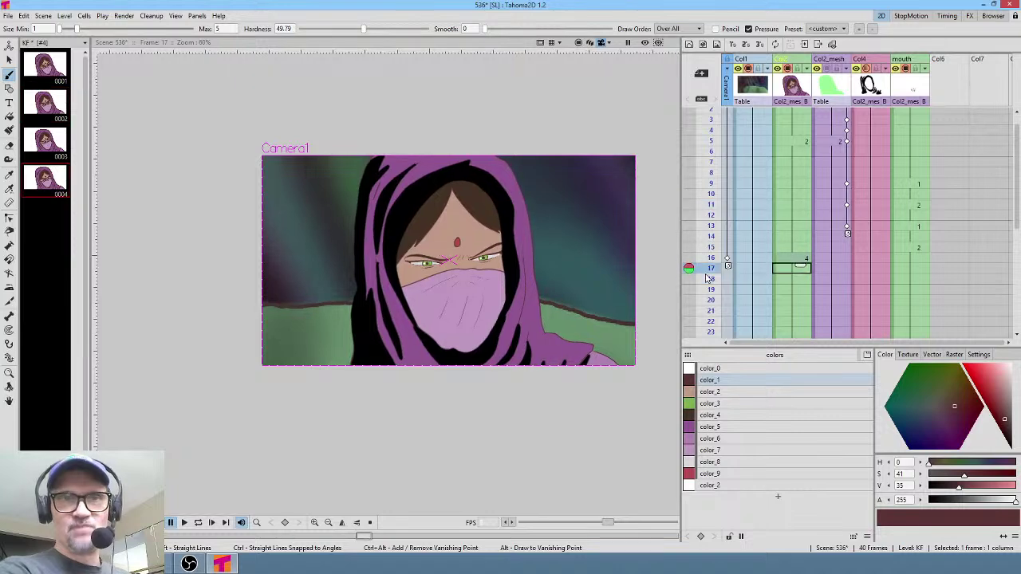
scroll(551, 220, "up", 3)
scroll(561, 216, "down", 2)
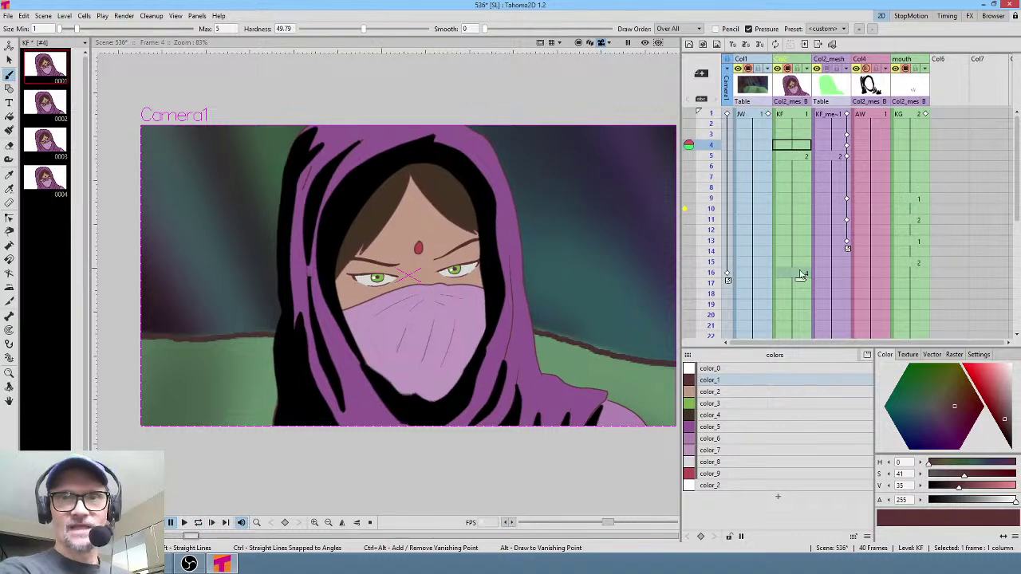
- Show the Col2_mesh rig at frame 16 with the Skeleton tool and try shifting the head by the vertex between the eyes
left_click(839, 275)
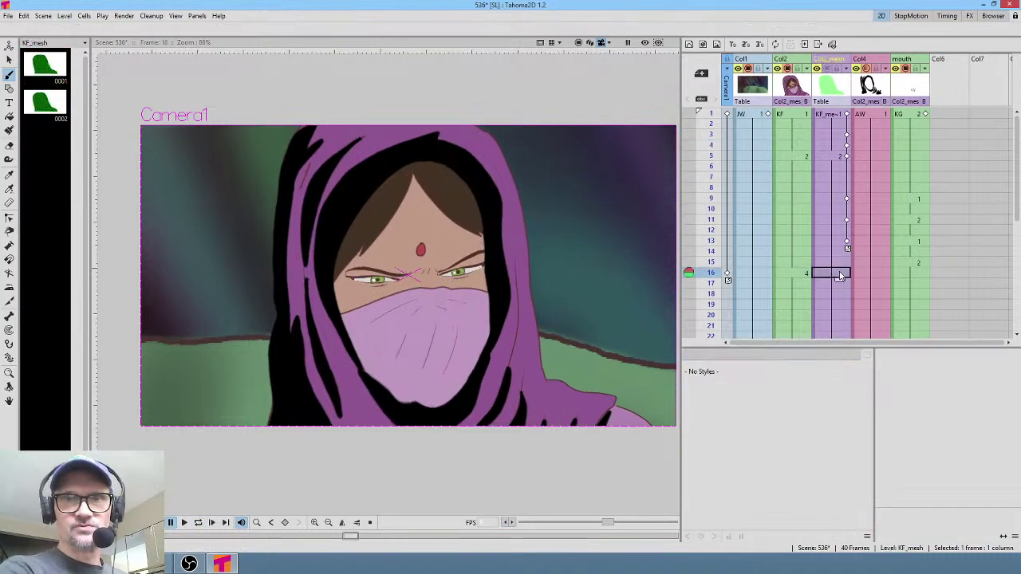
key("x")
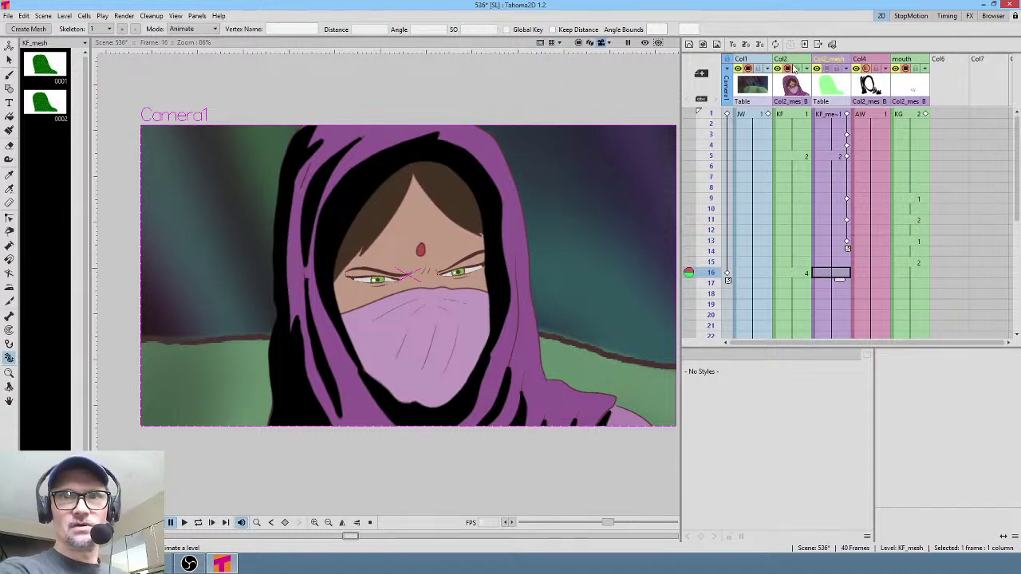
left_click(827, 69)
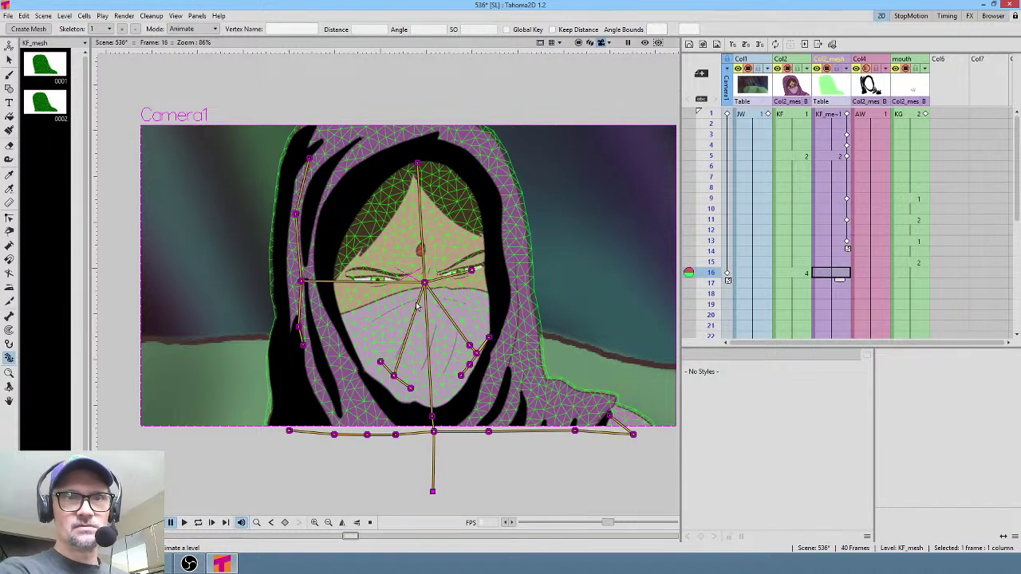
mouse_move(425, 285)
left_mouse_down()
mouse_move(418, 278)
mouse_move(438, 289)
left_mouse_up()
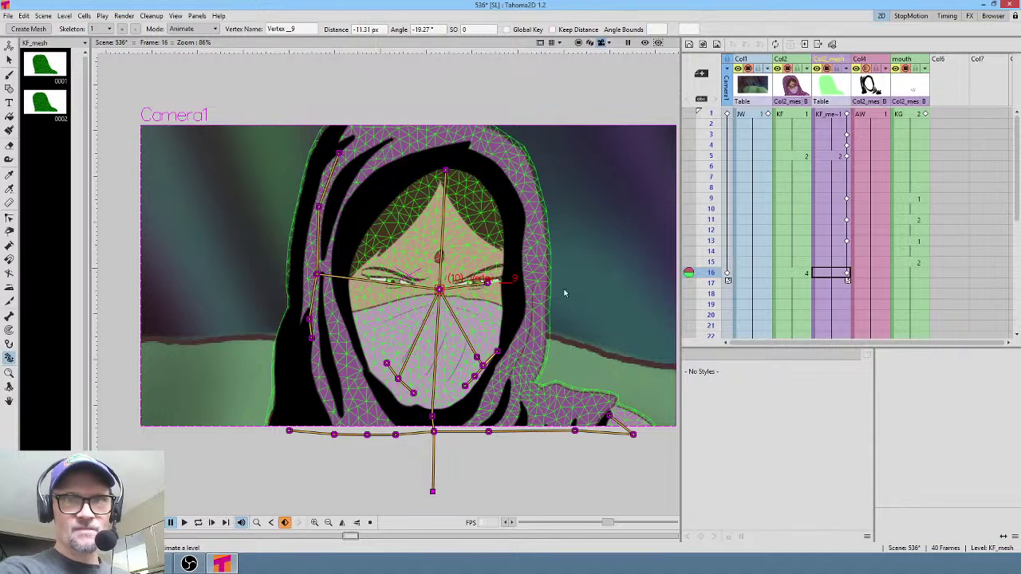
left_click_drag(710, 192, 716, 273)
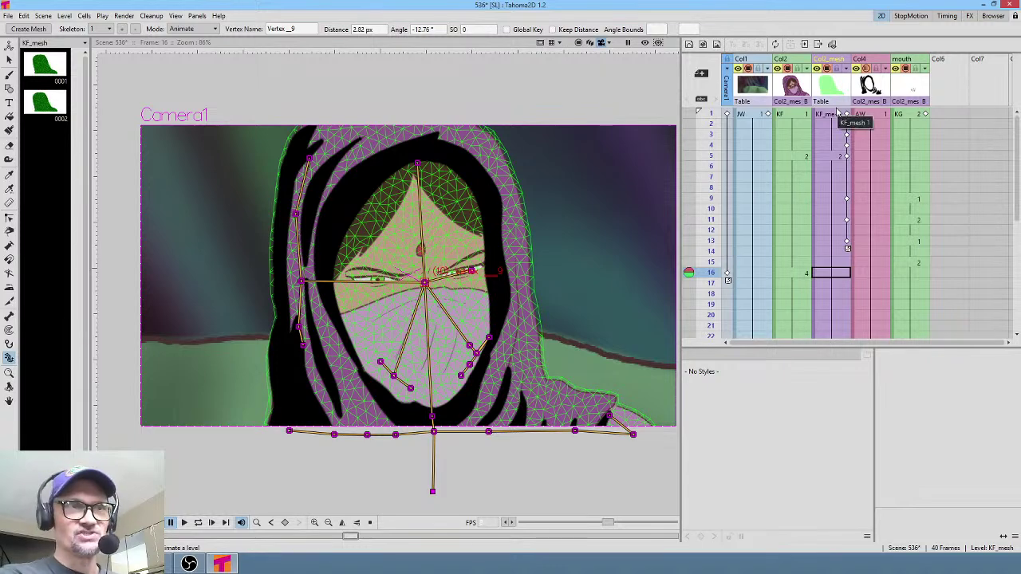
- Set the default animation interpolation to Constant in the preferences
left_click(7, 17)
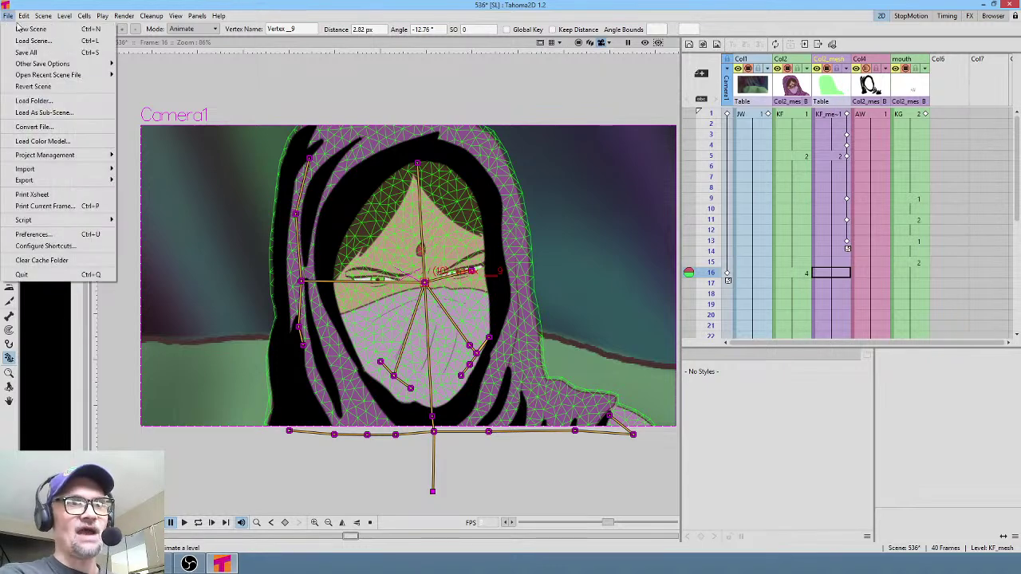
left_click(62, 236)
left_click(560, 172)
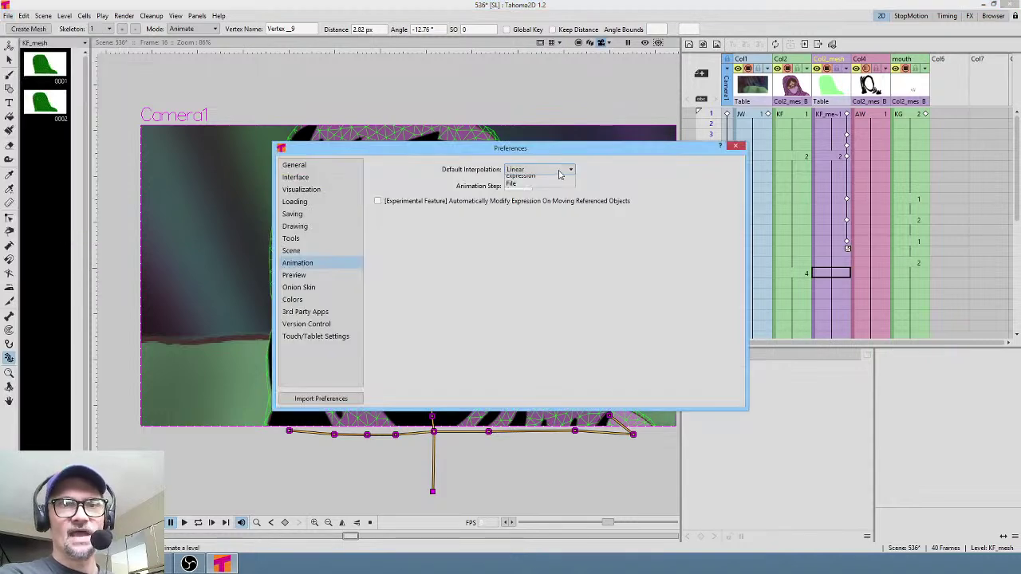
left_click(523, 180)
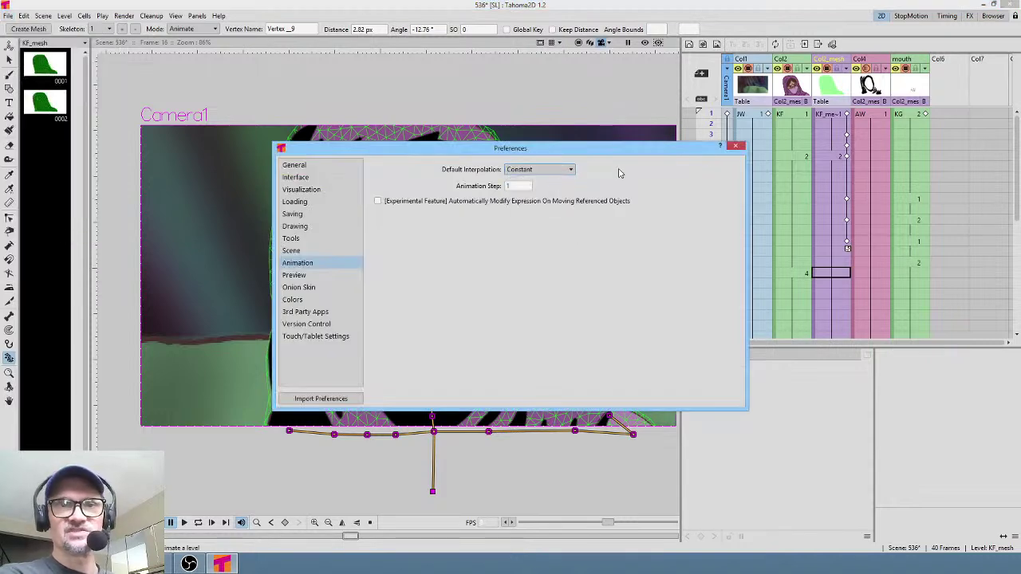
left_click(735, 148)
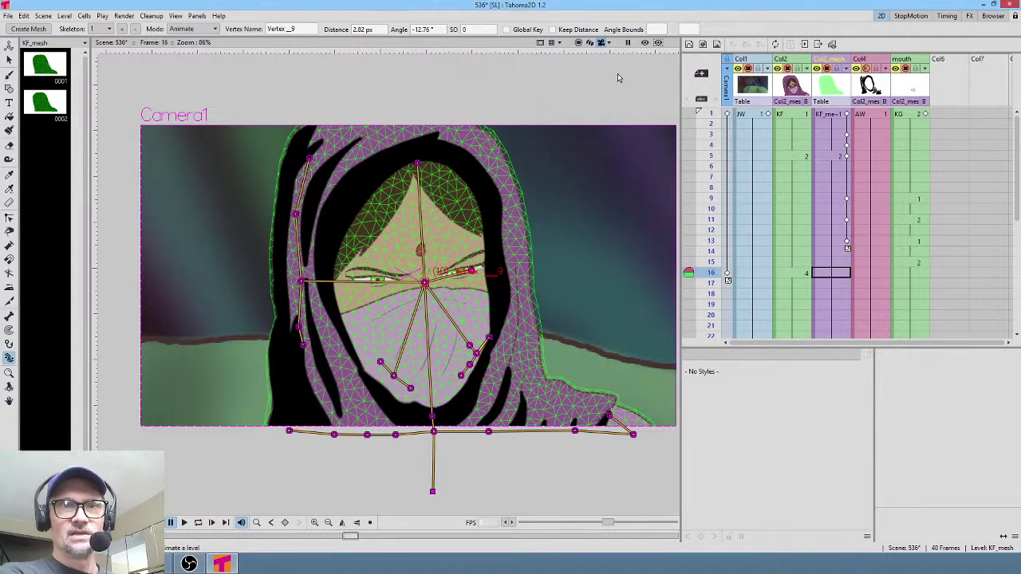
- Enable Keep Distance and shift the head at frame 16 of Col2_mesh by the vertex between the eyes
left_click(831, 273)
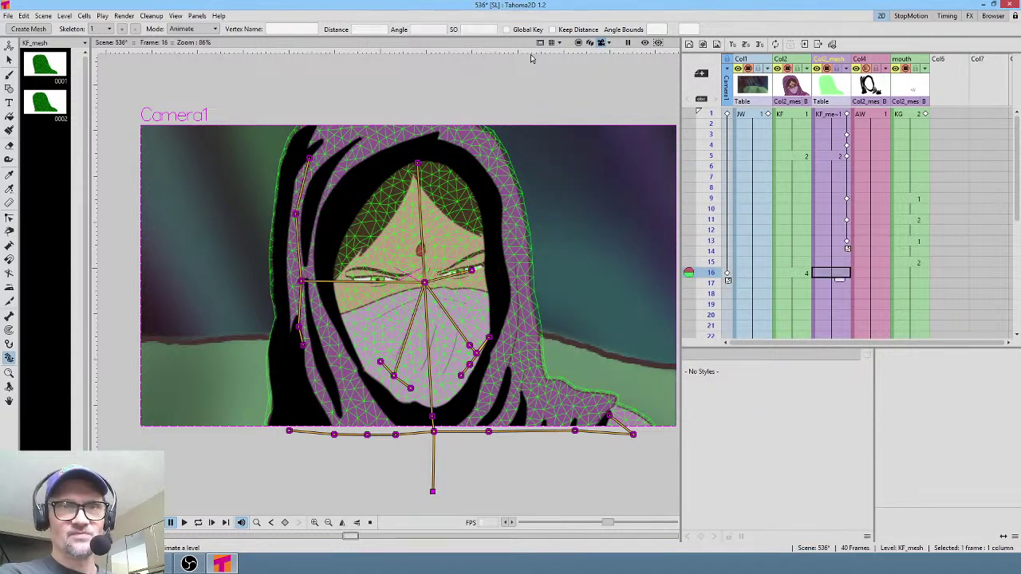
left_click(552, 29)
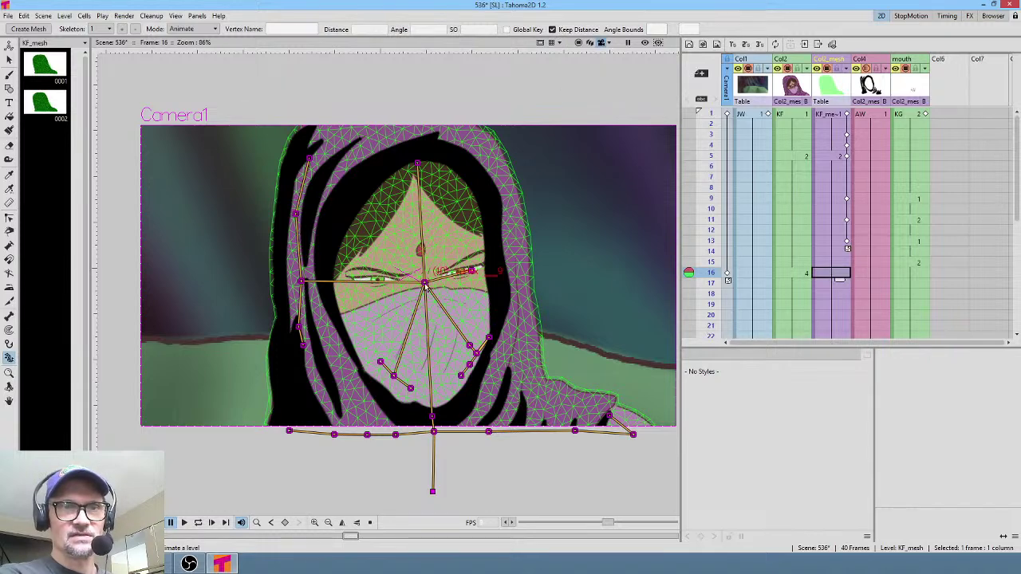
left_click_drag(424, 283, 440, 291)
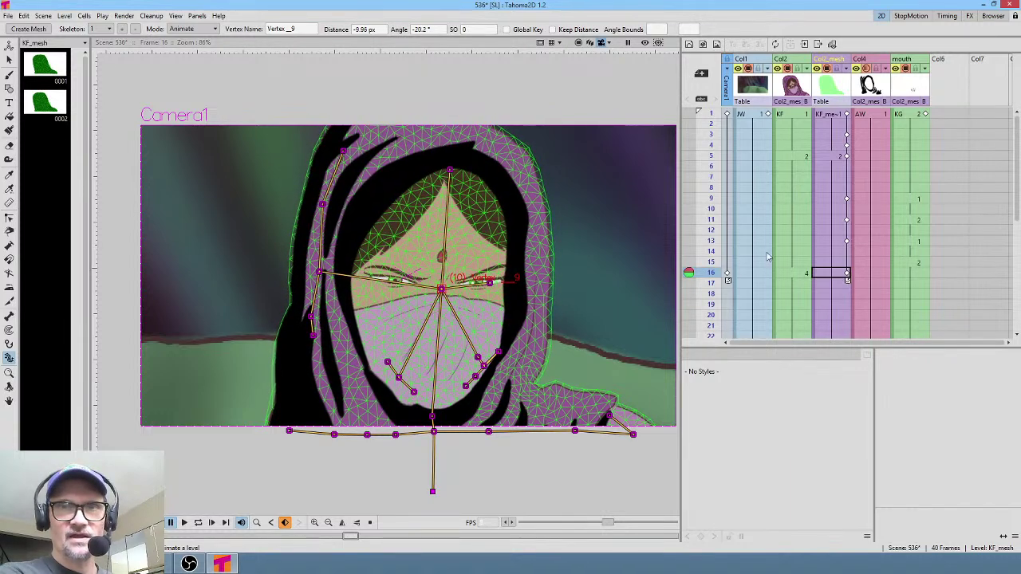
- Duplicate the shifted head-pose keyframe in Col2_mesh and place the two keys at frames 16 and 17
left_click(830, 262)
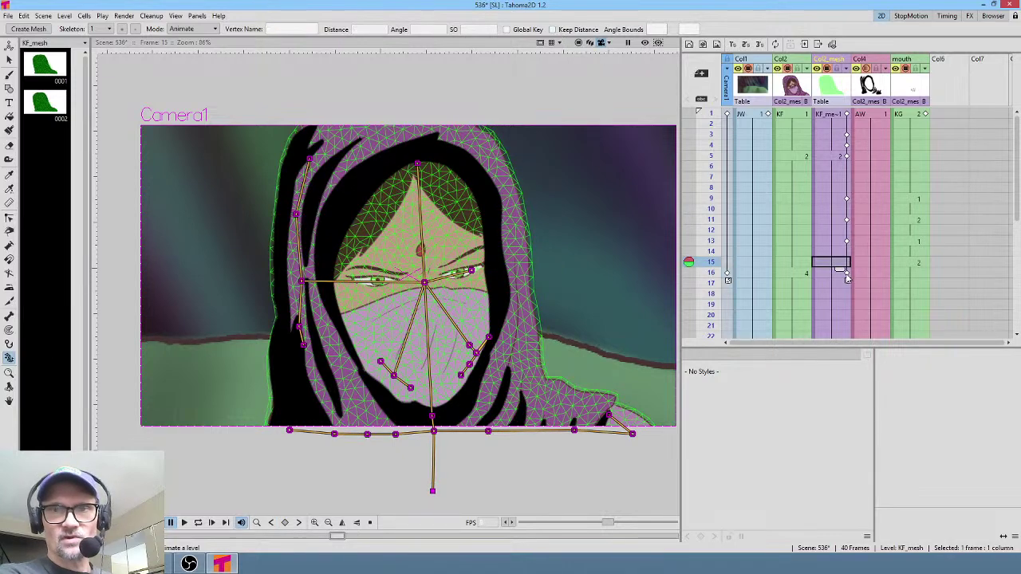
left_click(846, 276)
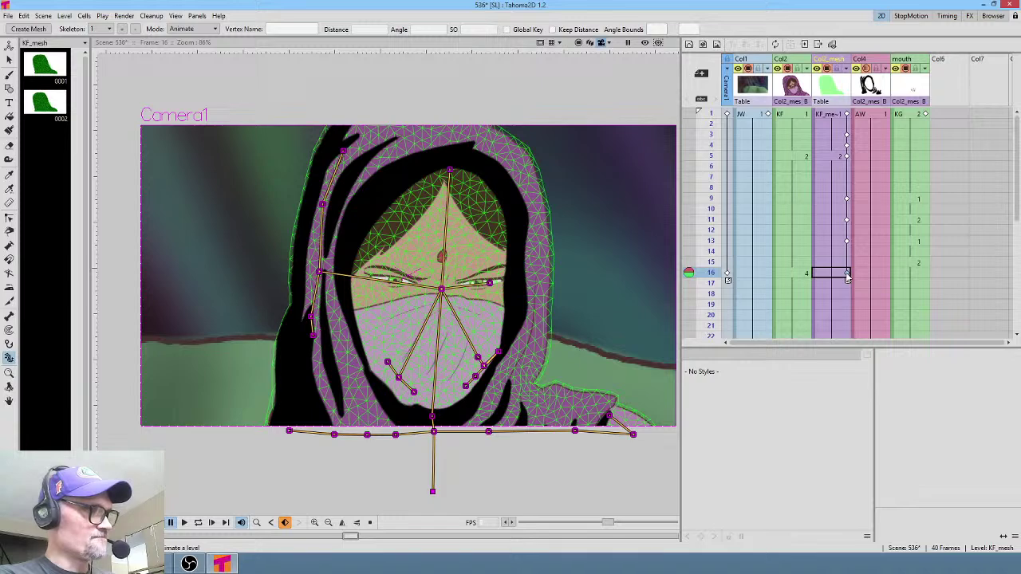
left_click(845, 264)
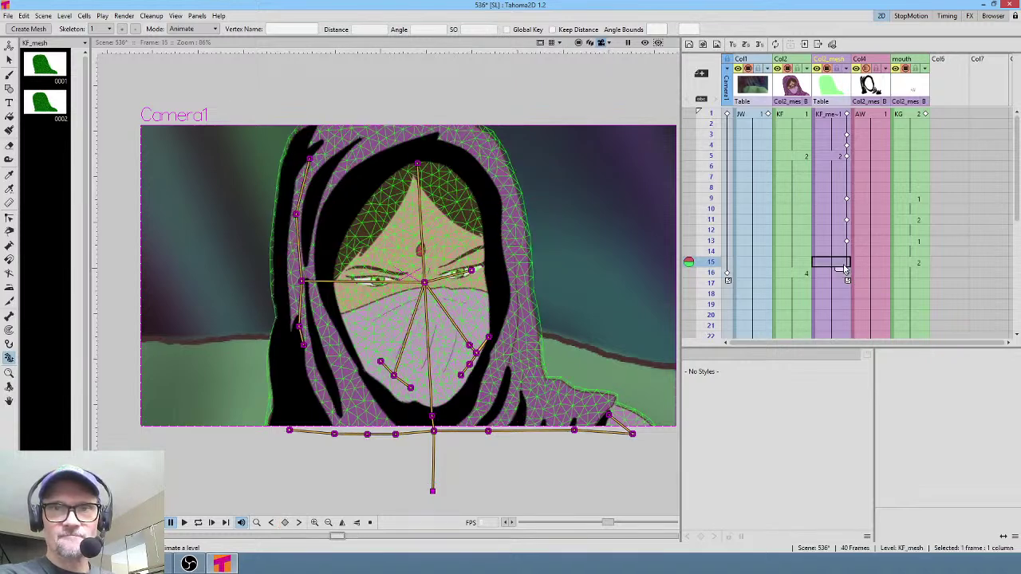
key("ctrl+v")
left_click(847, 285)
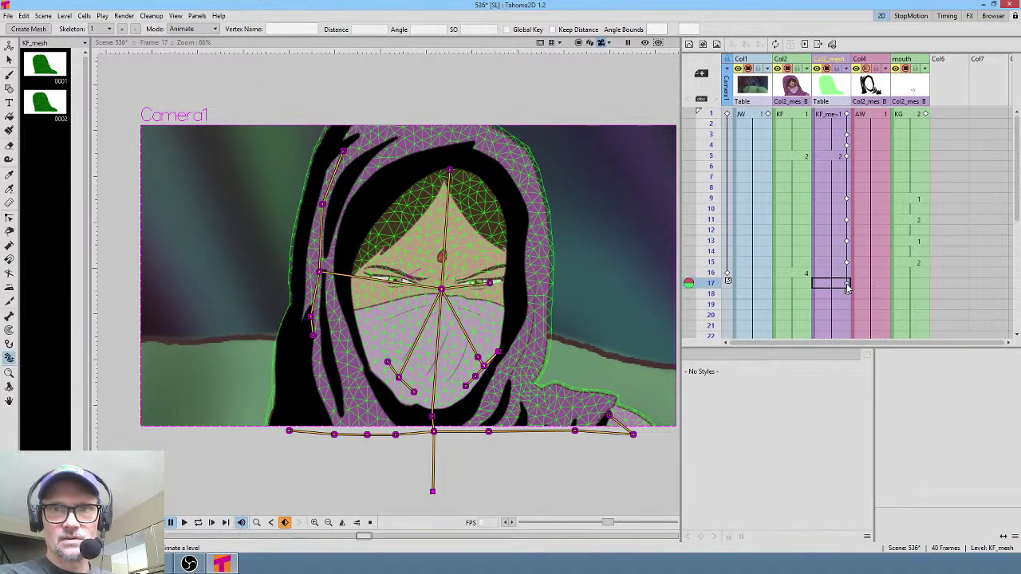
left_click_drag(846, 285, 846, 278)
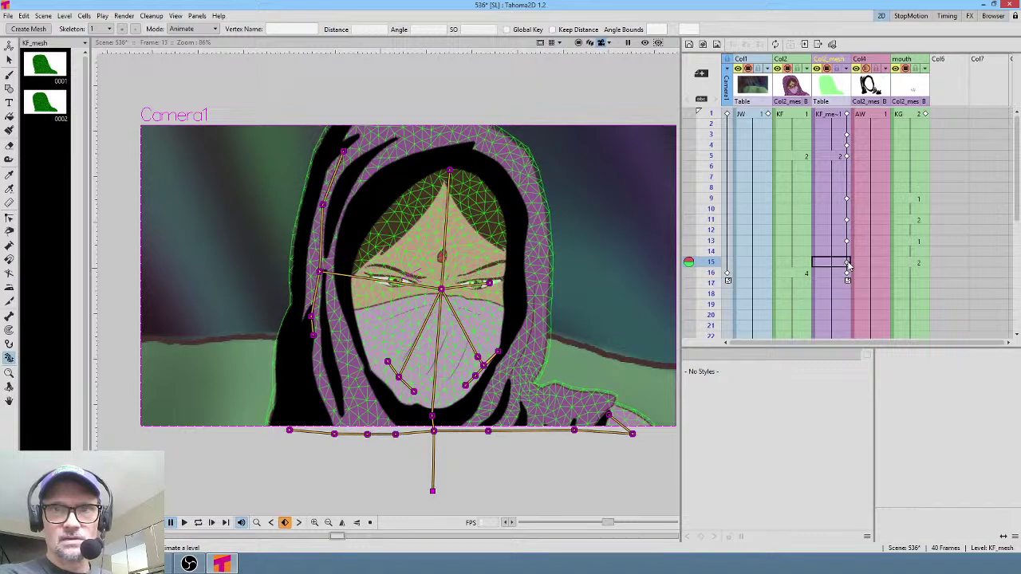
left_click(847, 274)
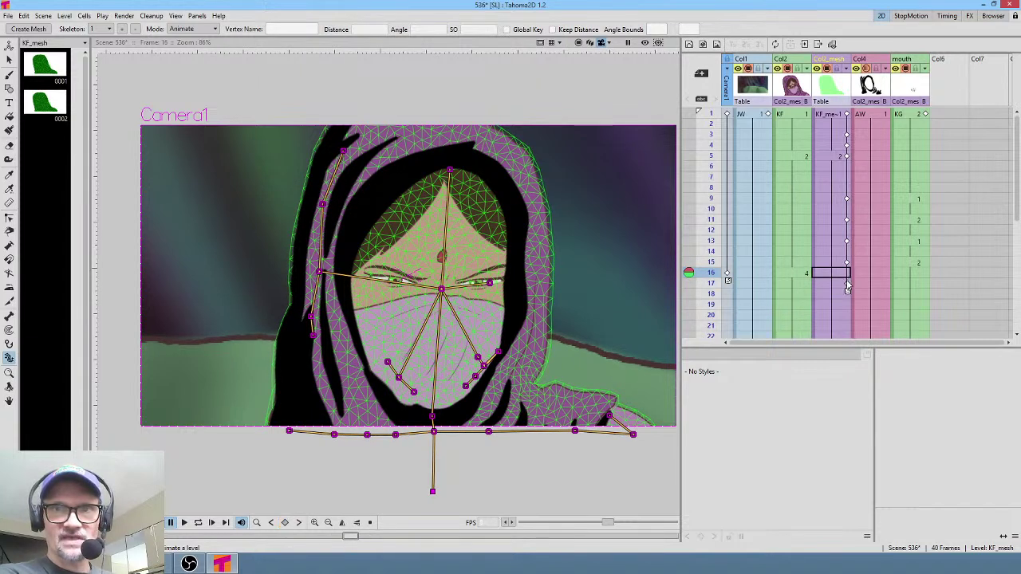
left_click(846, 267)
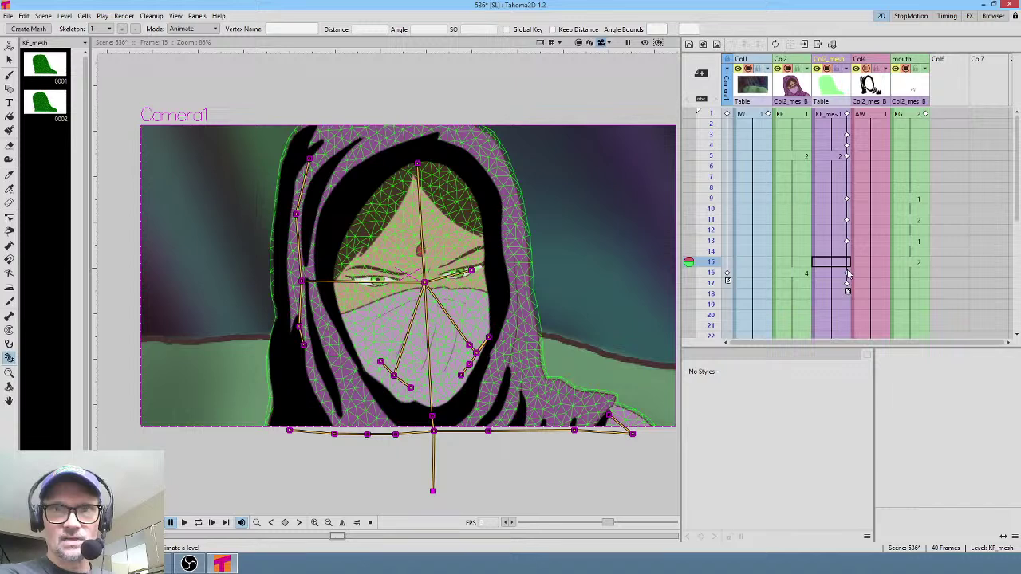
left_click(847, 273)
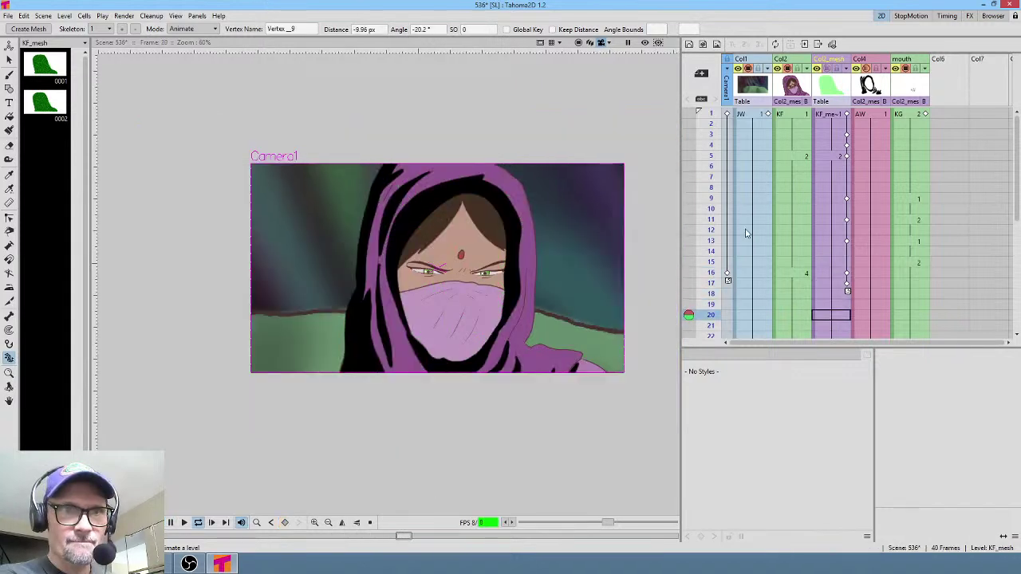
- Continue the mouth column's cycle with drawing 1 at frame 17, hold it through frame 40, and clear its excess exposures from frame 41 on
left_click_drag(918, 241, 918, 277)
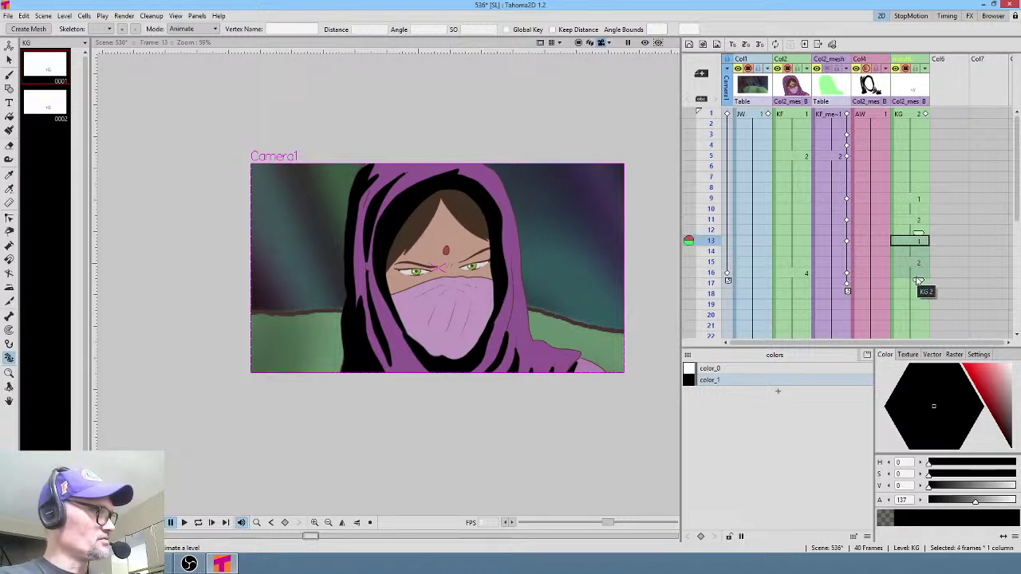
scroll(917, 263, "down", 2)
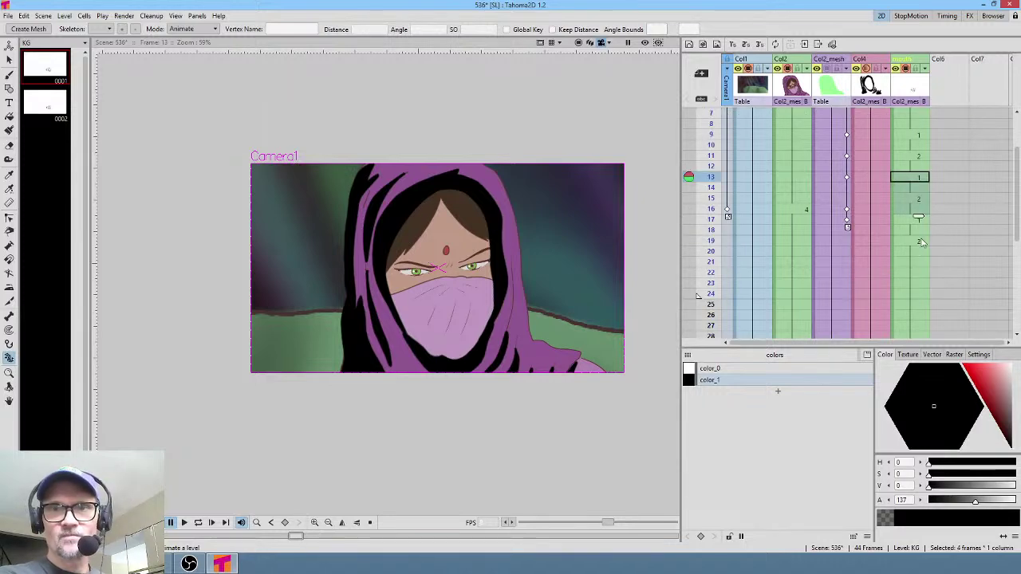
left_click(917, 232)
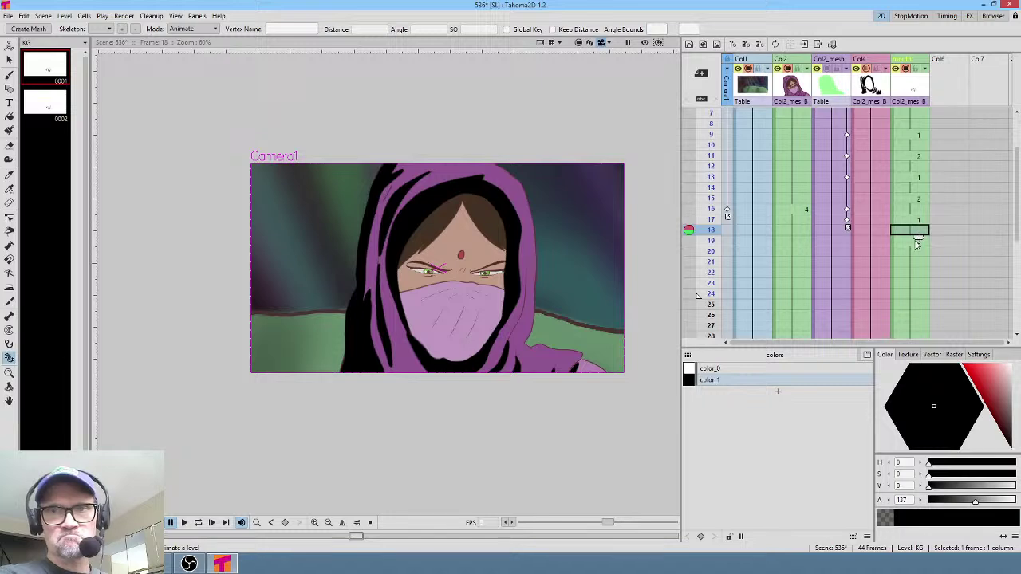
left_click_drag(918, 237, 933, 279)
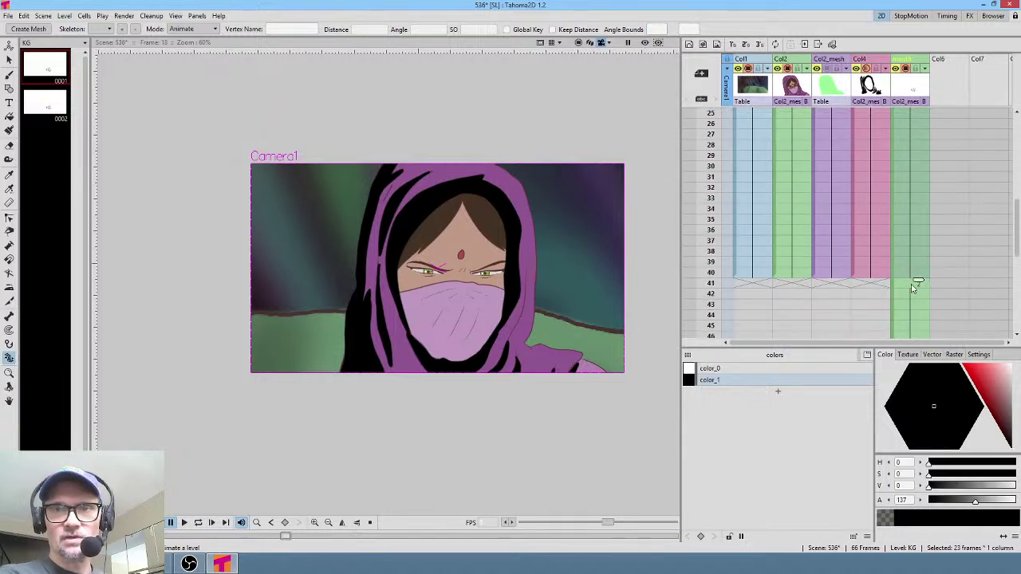
scroll(935, 277, "down", 5)
left_click(913, 296, "shift")
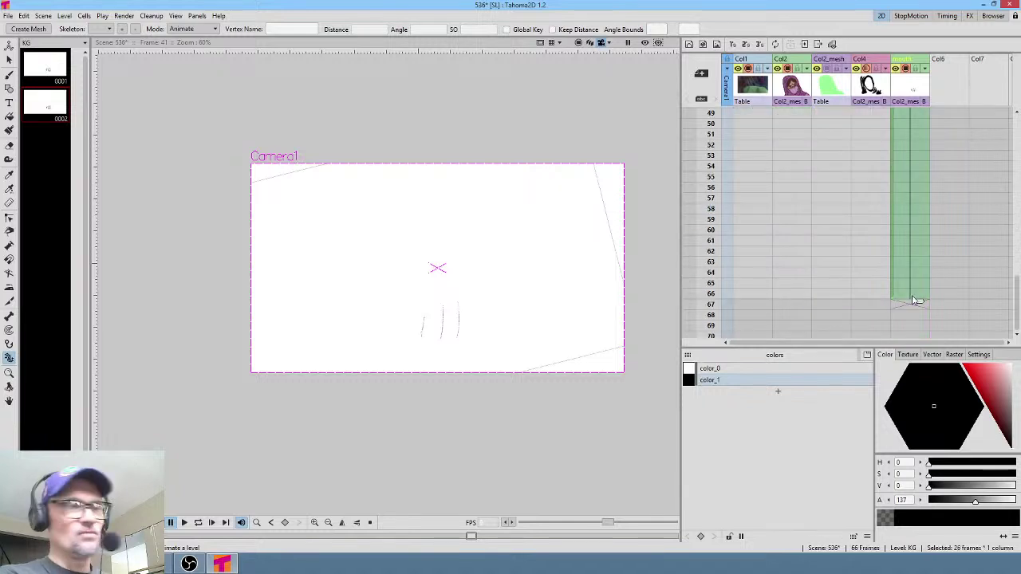
key("Delete")
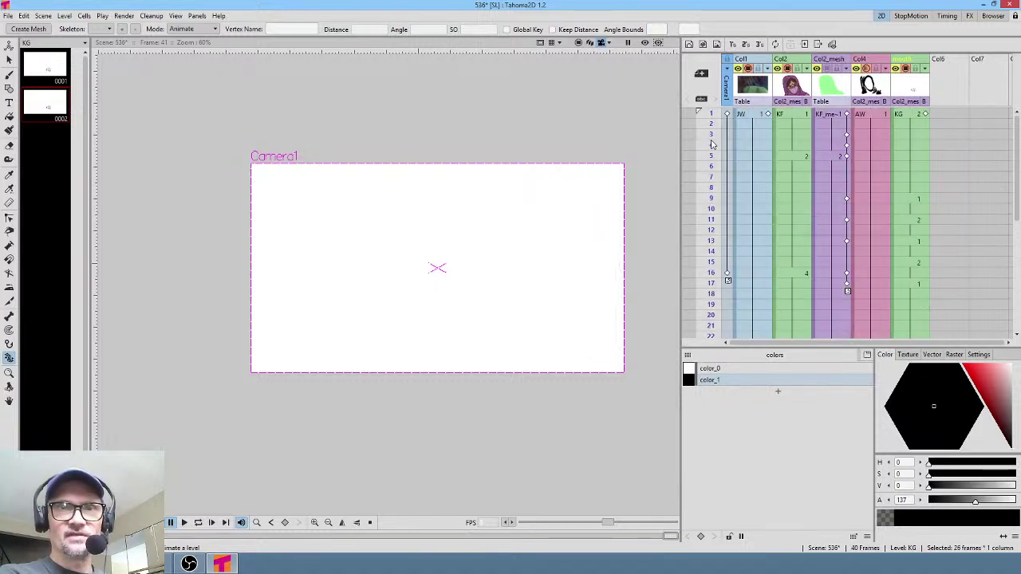
- Preview frame 12 with the scene's effects rendered, and return to the normal camera view
left_click(710, 176)
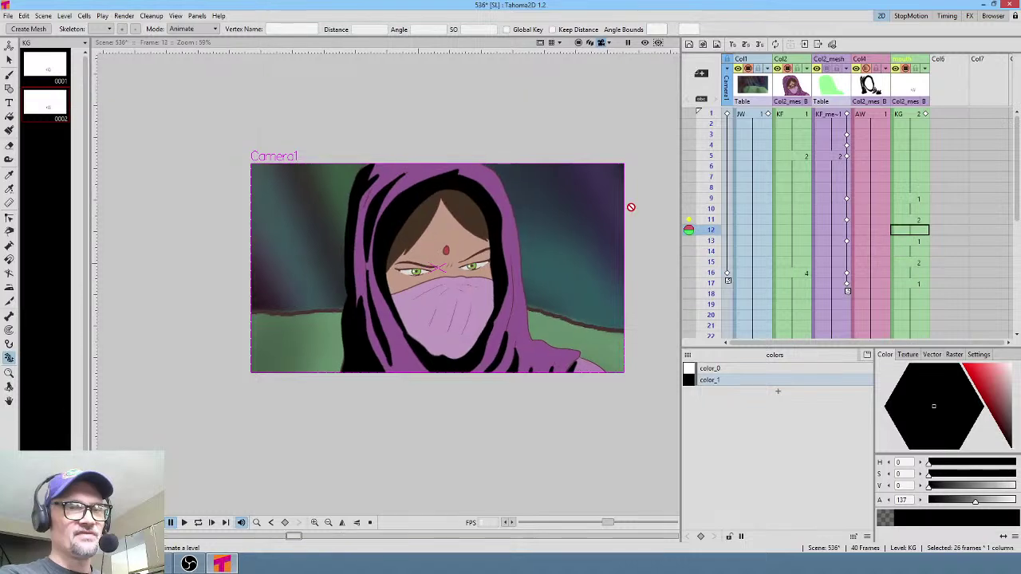
scroll(525, 242, "up", 3)
scroll(526, 242, "down", 2)
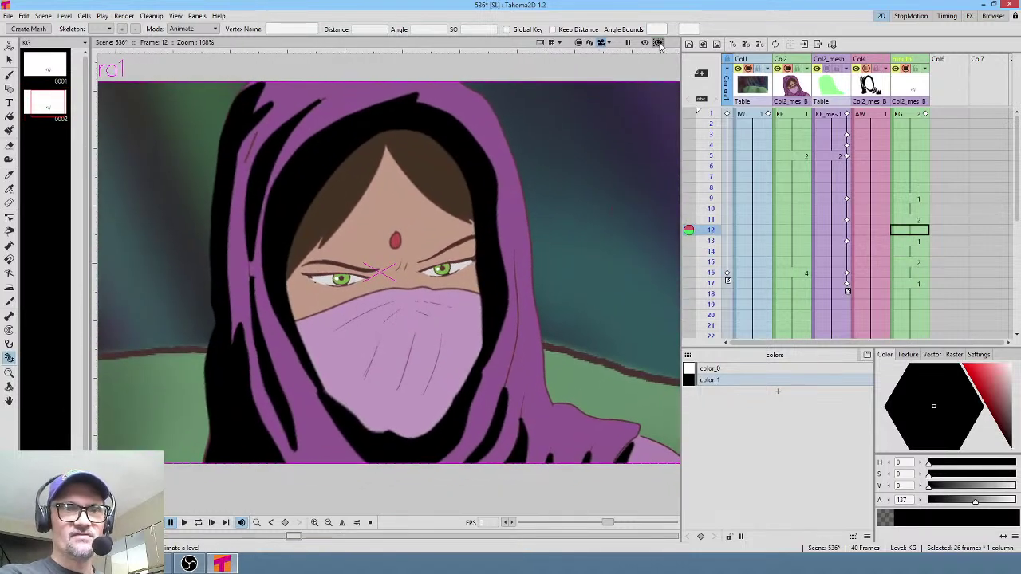
left_click(658, 44)
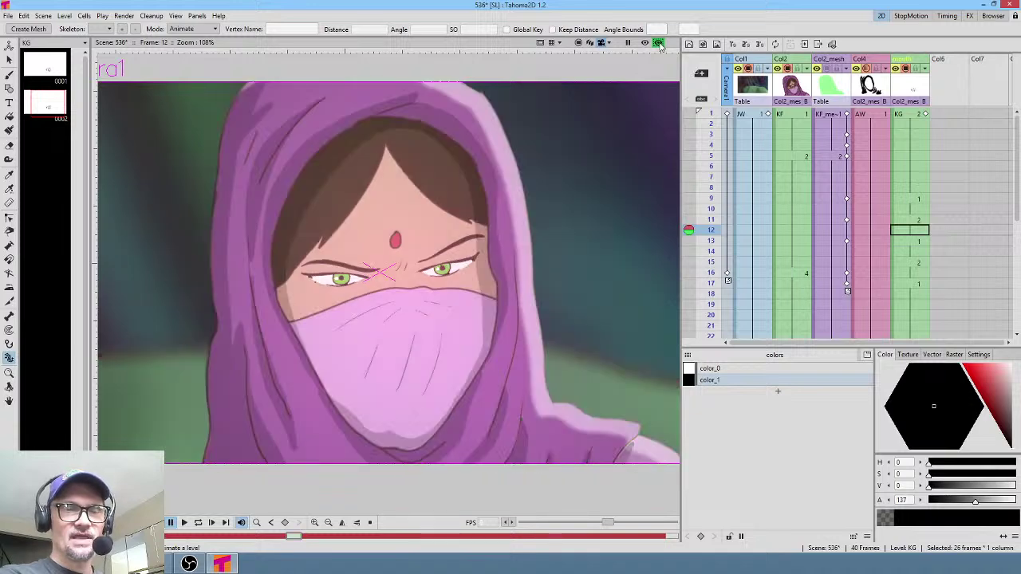
scroll(602, 127, "down", 1)
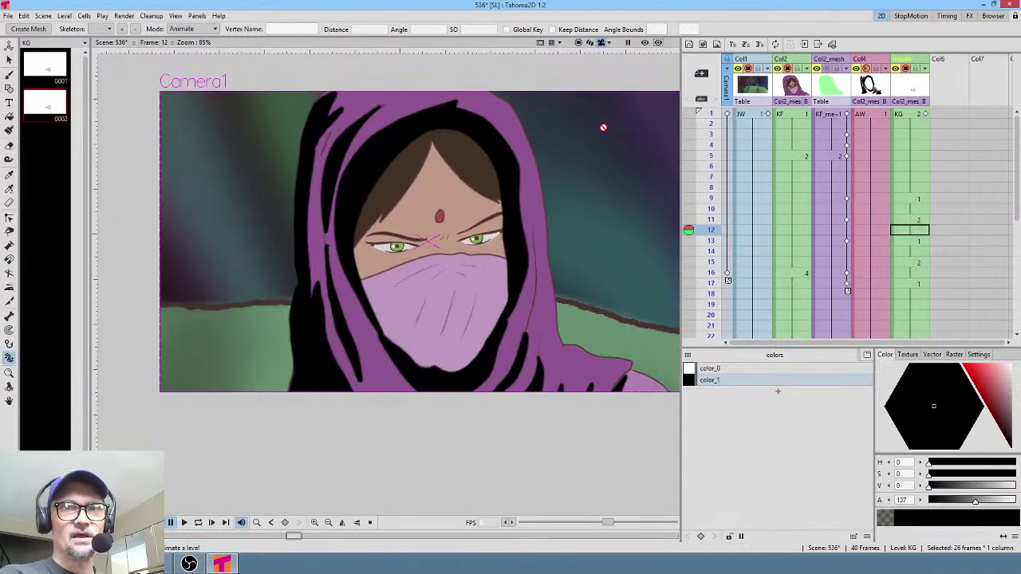
scroll(572, 179, "up", 1)
- Open the FX schematic and explode macroFx03 into its individual effects
key("shift+s")
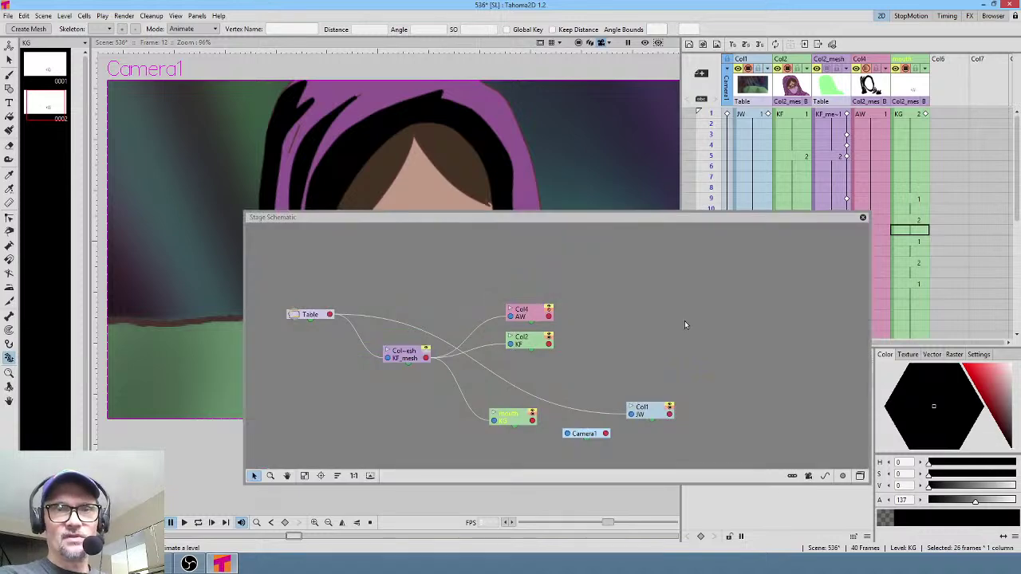
left_click(860, 476)
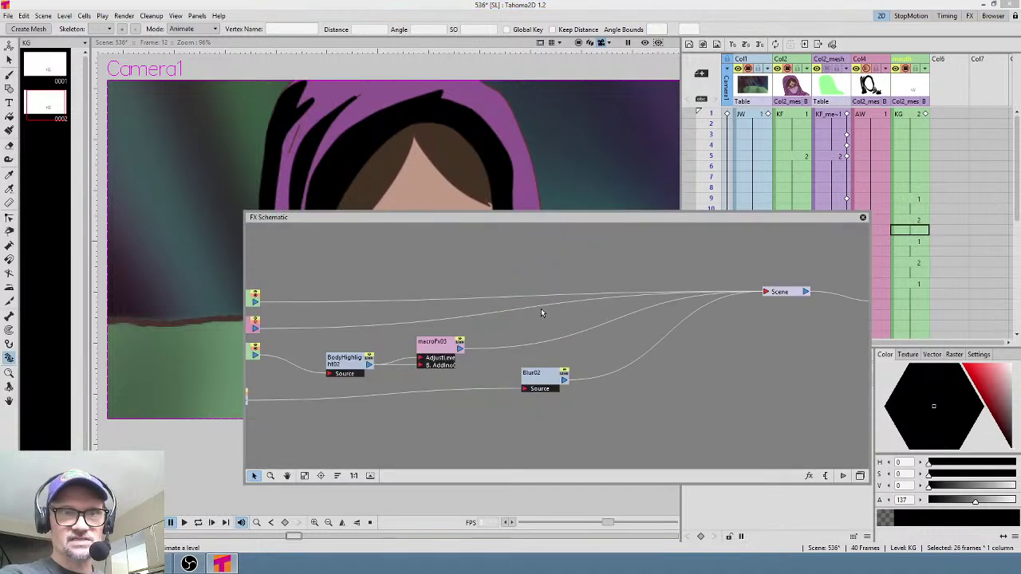
scroll(540, 310, "down", 2)
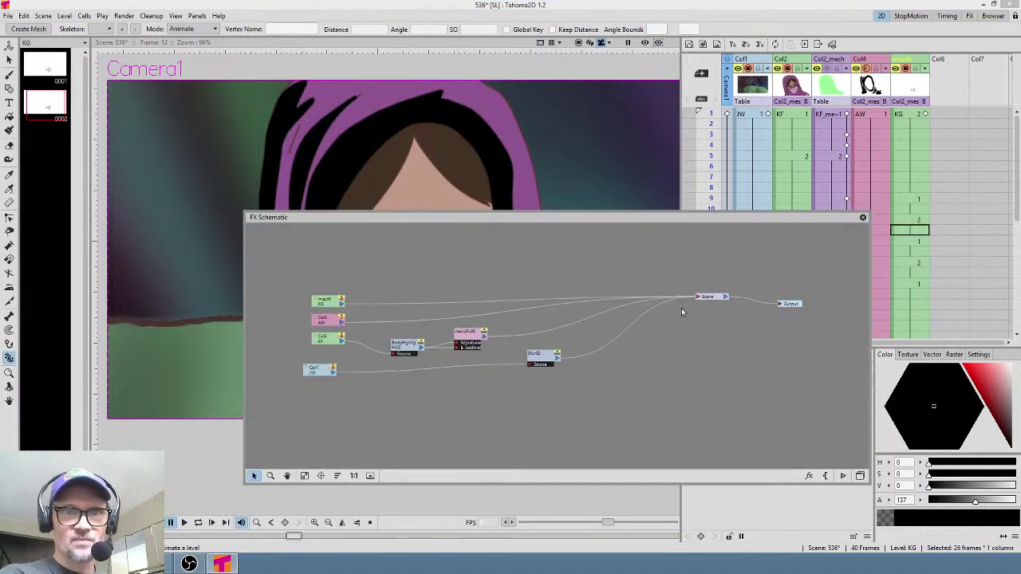
scroll(549, 327, "up", 3)
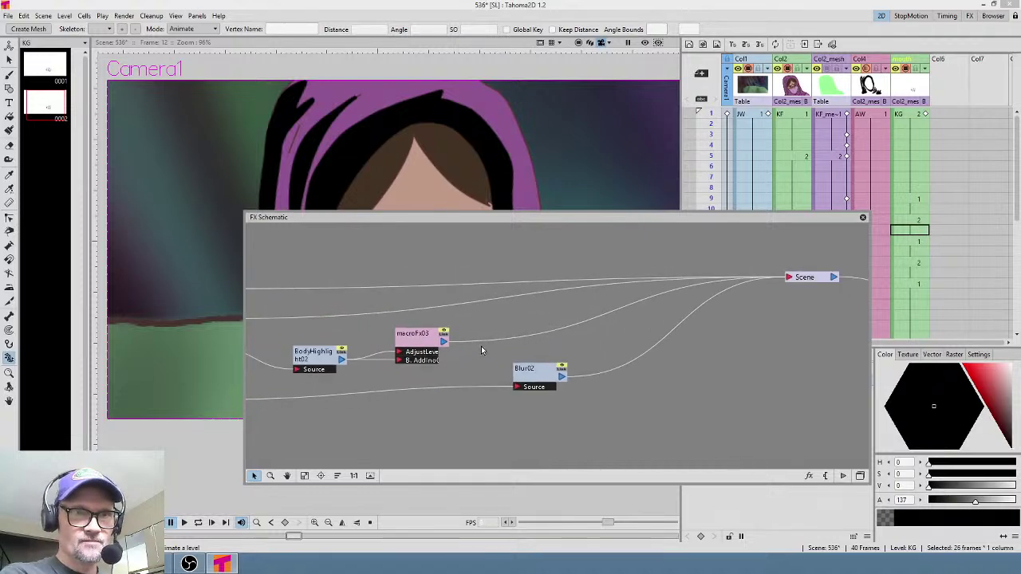
left_click_drag(416, 346, 451, 338)
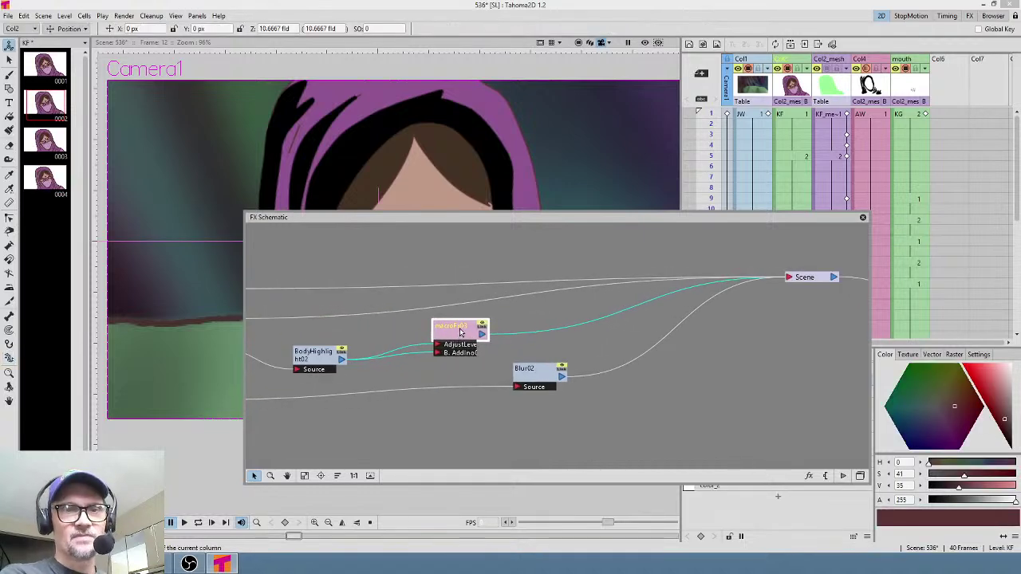
right_click(468, 334)
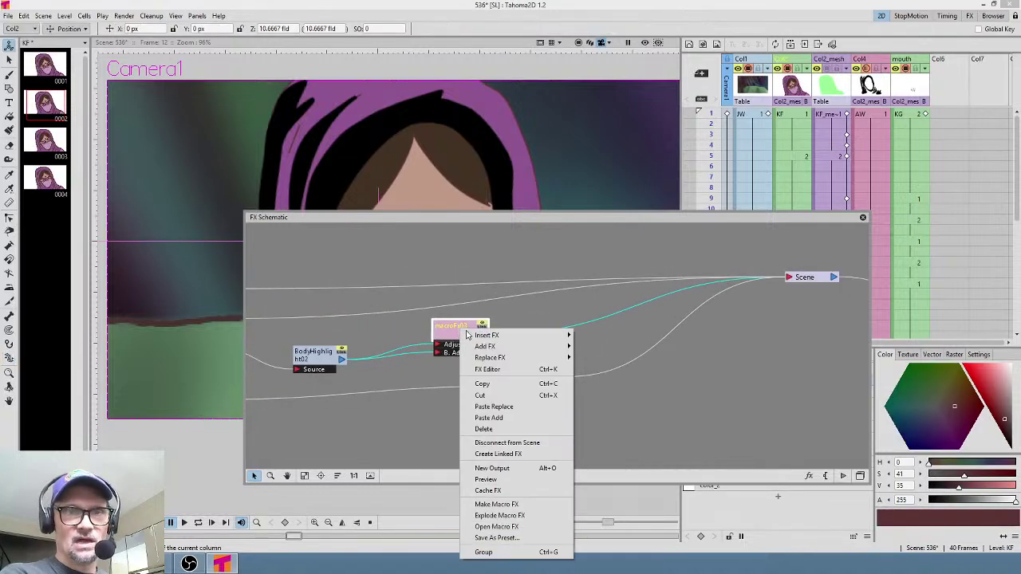
left_click(516, 514)
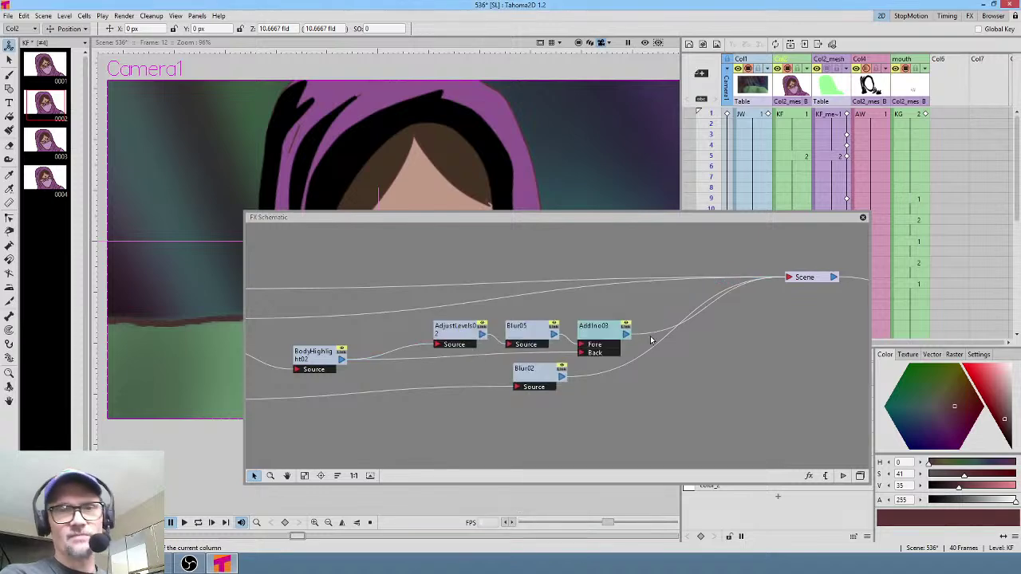
- Rearrange the AdjustLevels, Blur05 and AddIno03 nodes in the FX schematic so their chain is easy to read
left_click_drag(606, 334, 605, 318)
left_click_drag(528, 332, 443, 335)
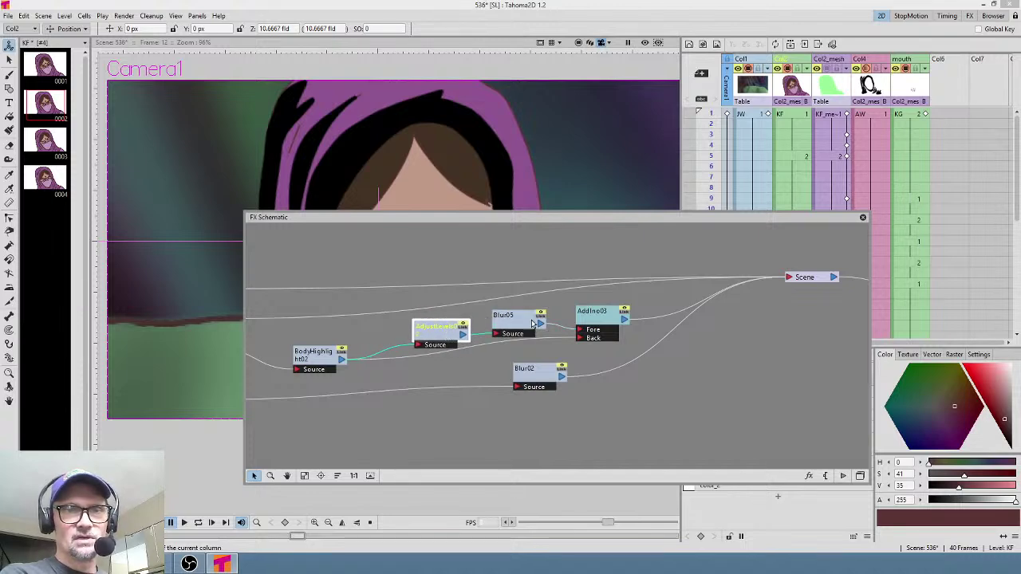
left_click(606, 320)
left_click(522, 322)
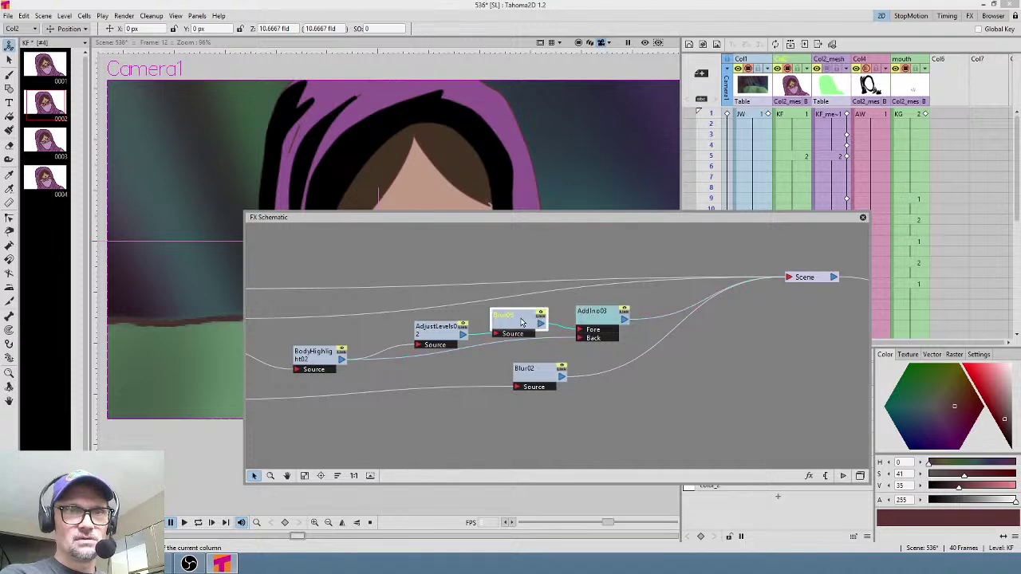
left_click(457, 334)
scroll(642, 339, "down", 2)
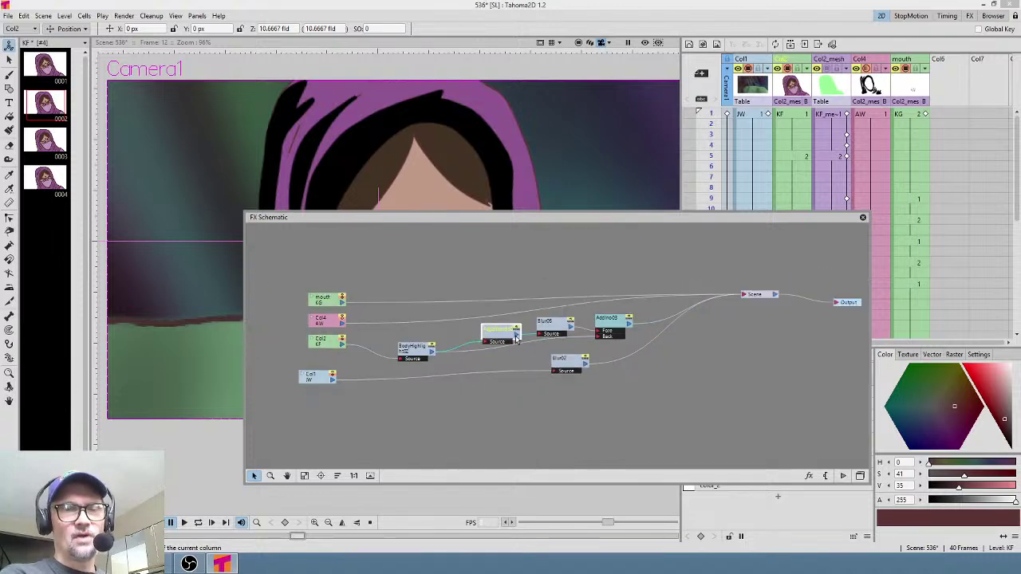
- Delete the exploded AdjustLevels, Blur05 and AddIno03 nodes from the FX schematic
left_click_drag(609, 332, 558, 327)
key("Delete")
left_click(241, 333)
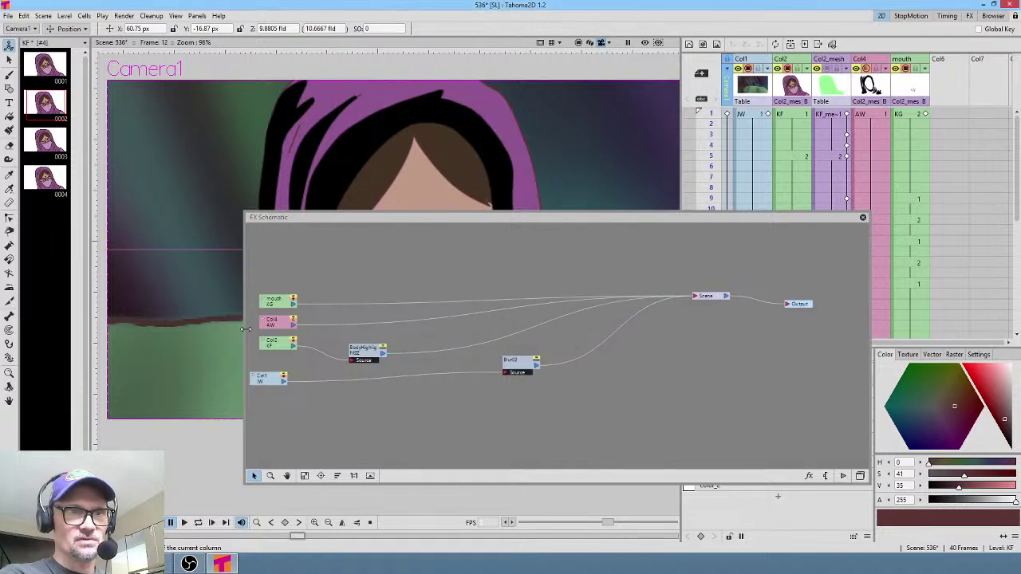
- Shrink the FX schematic window and preview the frame with only the BodyHighlight02 and Blur02 effects rendered
left_click_drag(244, 335, 471, 310)
left_click_drag(581, 359, 593, 357)
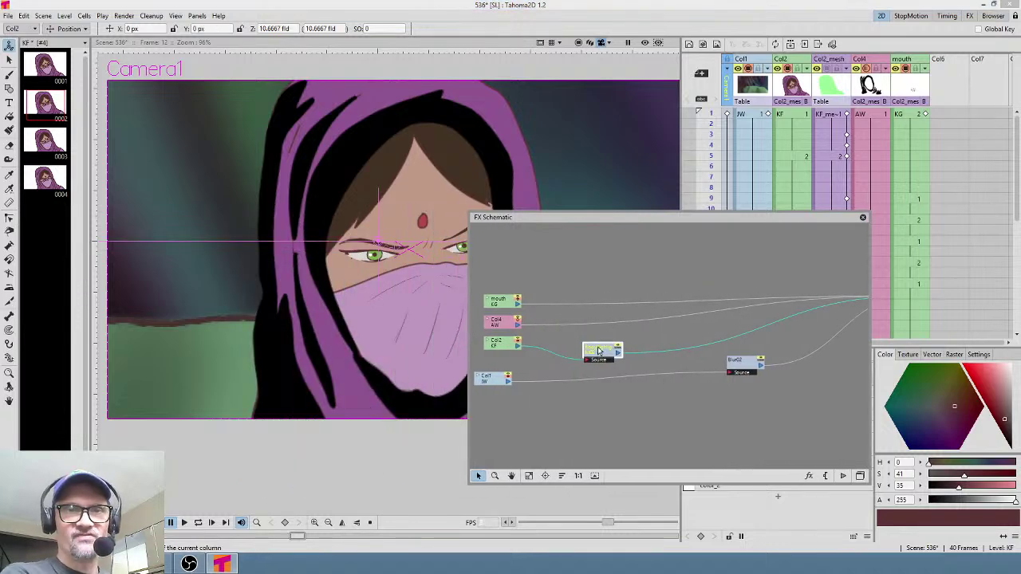
left_click(645, 44)
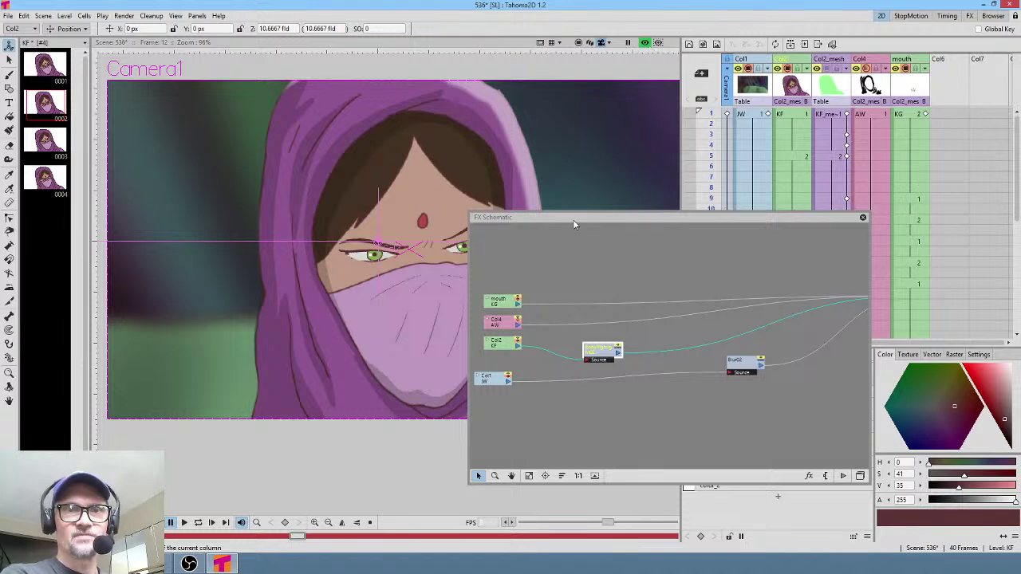
left_click_drag(573, 219, 526, 196)
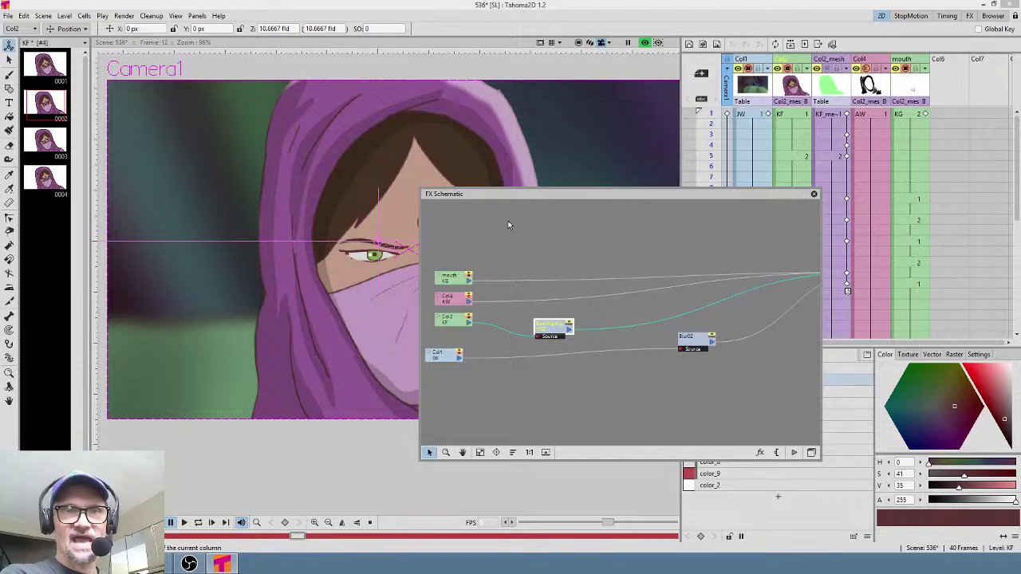
- Insert the Daves_Bloom macro effect on the link between BodyHighlight02 and Scene
right_click(608, 329)
mouse_move(639, 340)
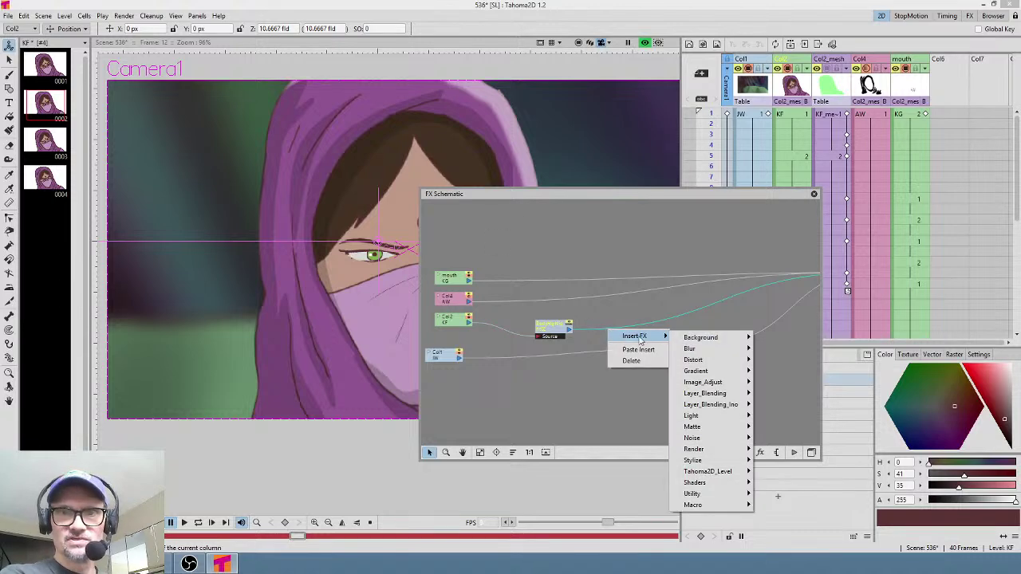
mouse_move(717, 504)
left_click(777, 508)
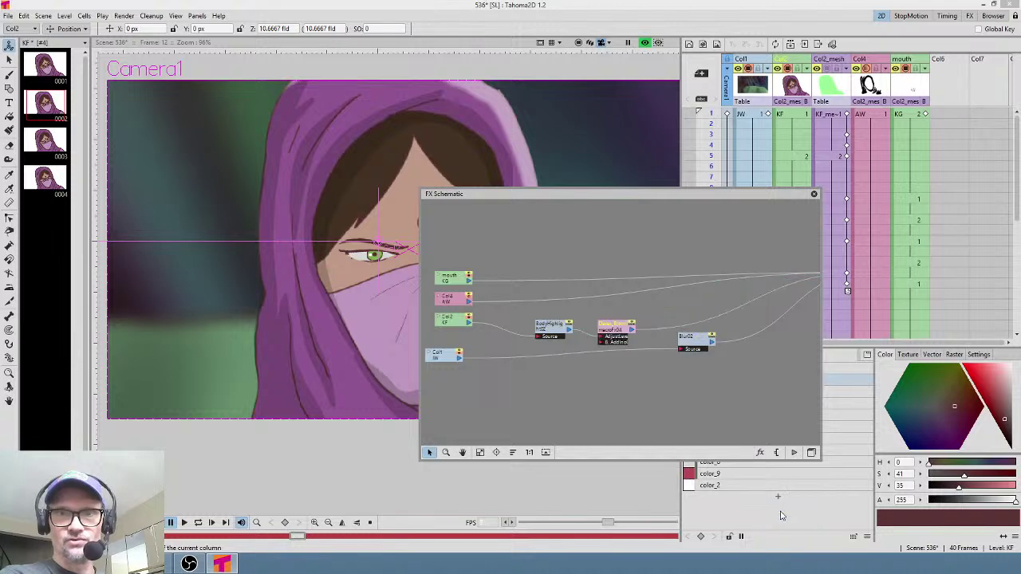
- Link BodyHighlight02 to the bloom macro's AddIno background input as well, and move the schematic clear of the previewed character
left_click(618, 329)
scroll(653, 319, "up", 5)
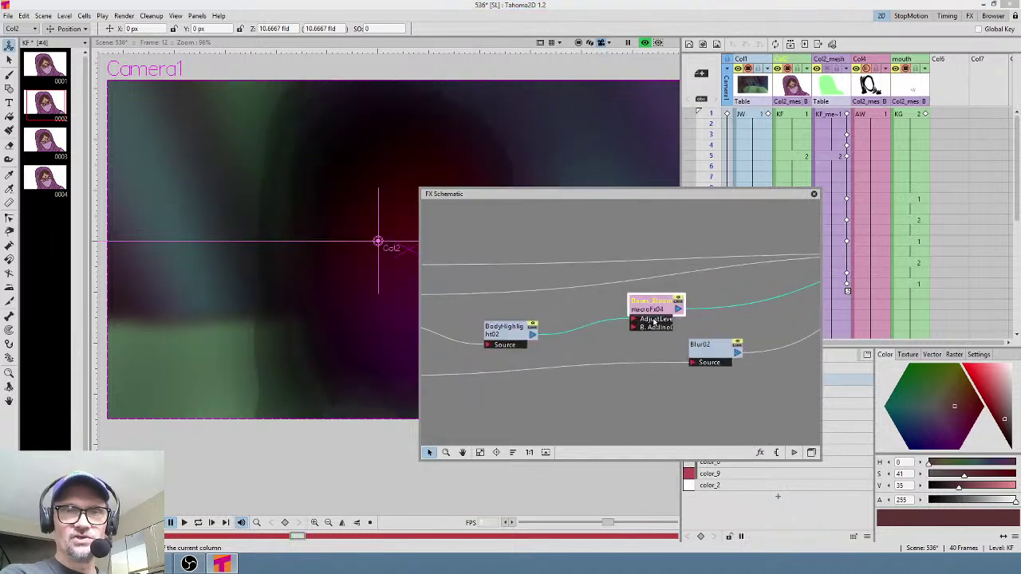
scroll(555, 347, "down", 4)
left_click_drag(463, 350, 592, 344)
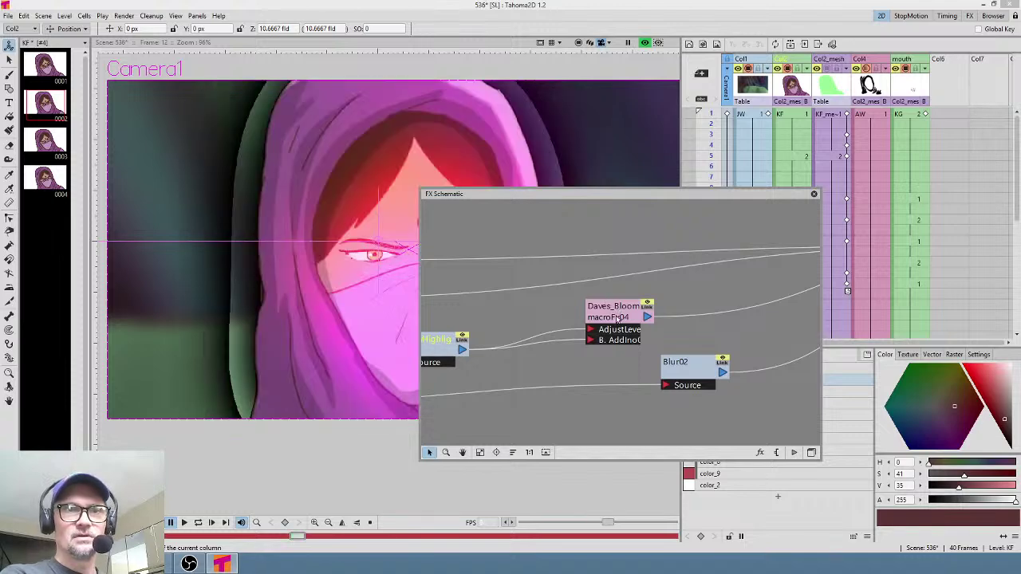
left_click_drag(610, 201, 756, 238)
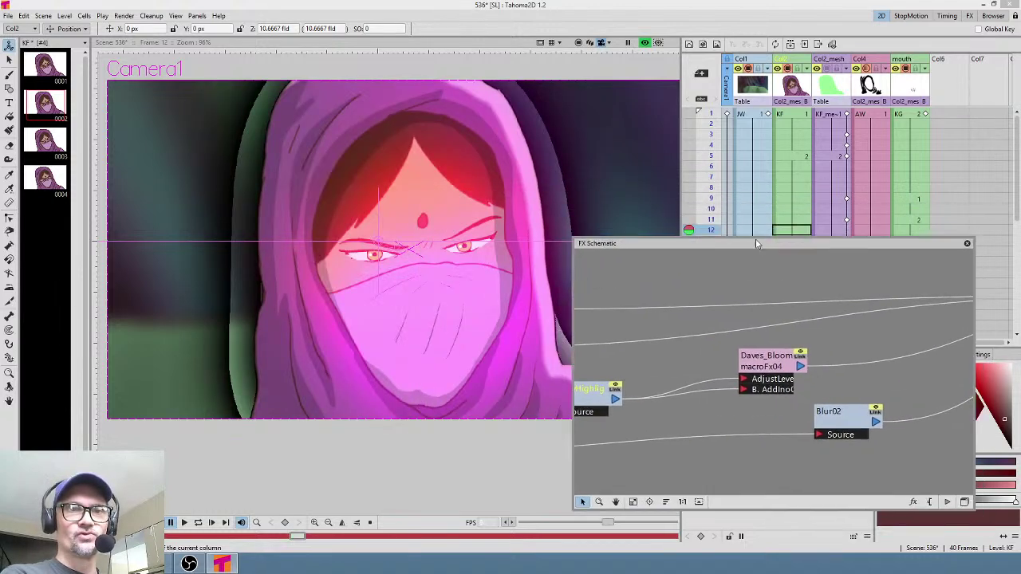
- Explode the Daves_Bloom macro into its individual effects
right_click(764, 351)
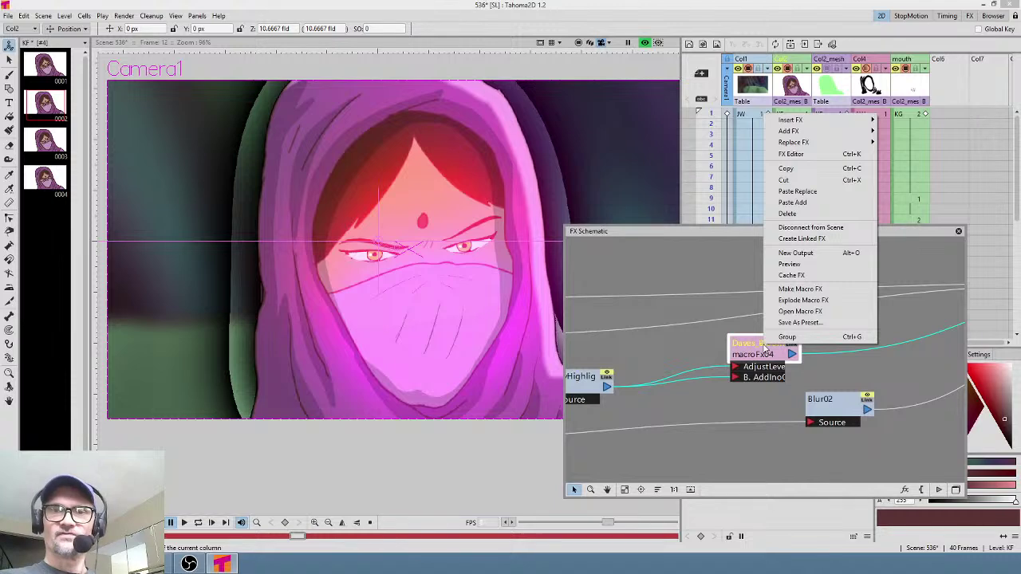
left_click(786, 302)
scroll(745, 312, "down", 3)
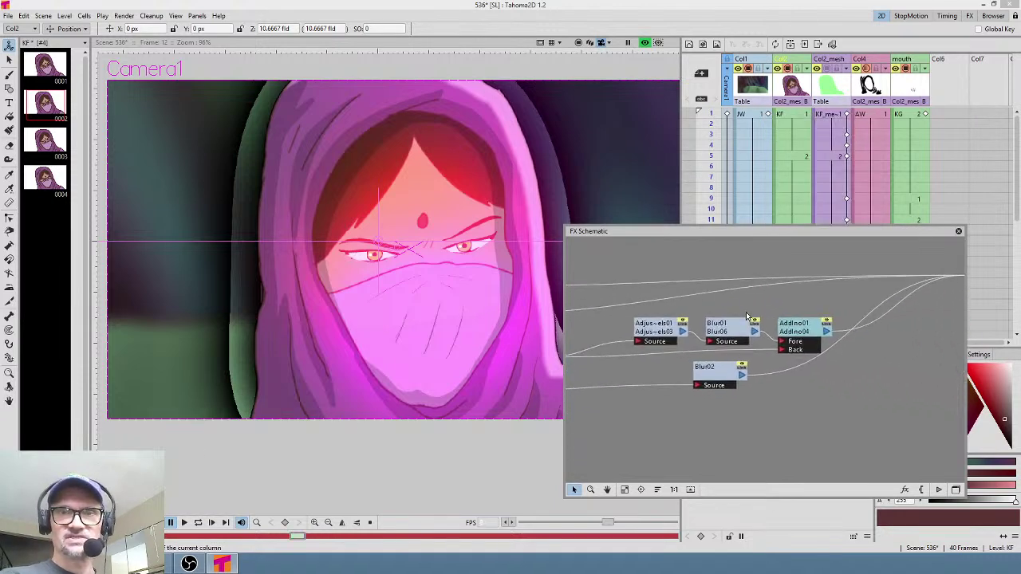
scroll(857, 351, "down", 2)
- Place Blur02 well below the bloom chain and tidy the AdjustLevels01, Blur01 and AddIno01 nodes
left_click_drag(772, 380, 790, 443)
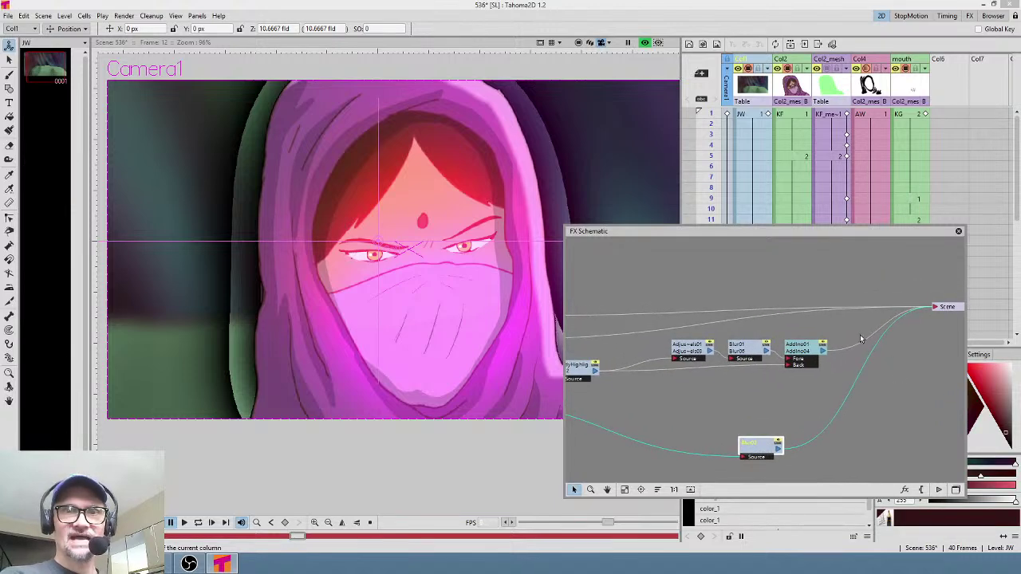
left_click_drag(700, 352, 799, 349)
left_click(799, 355)
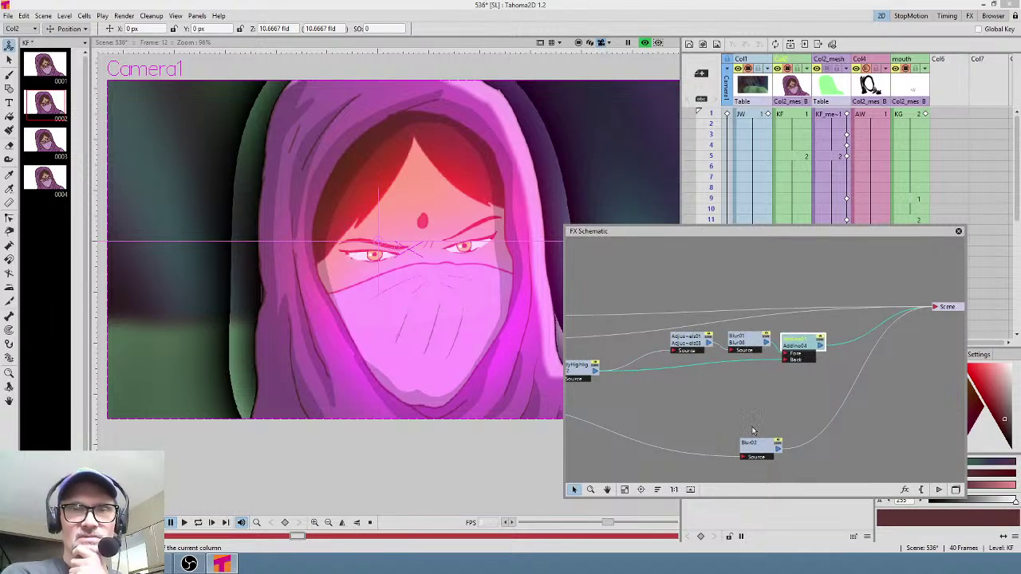
left_click_drag(721, 400, 807, 355)
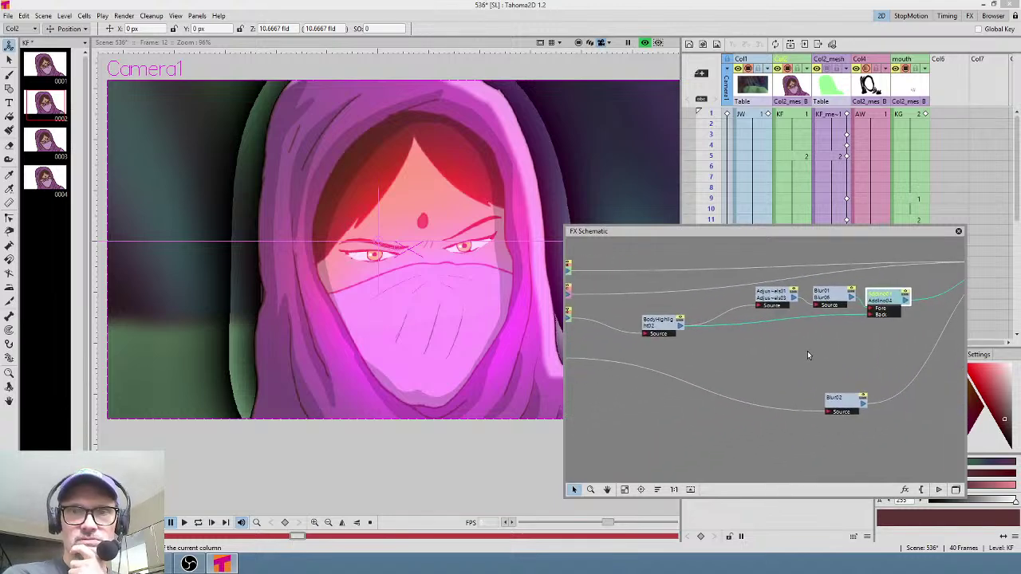
- Compare the background without and with Blur02, and move the Blur02 node closer to Col1
left_click(866, 398)
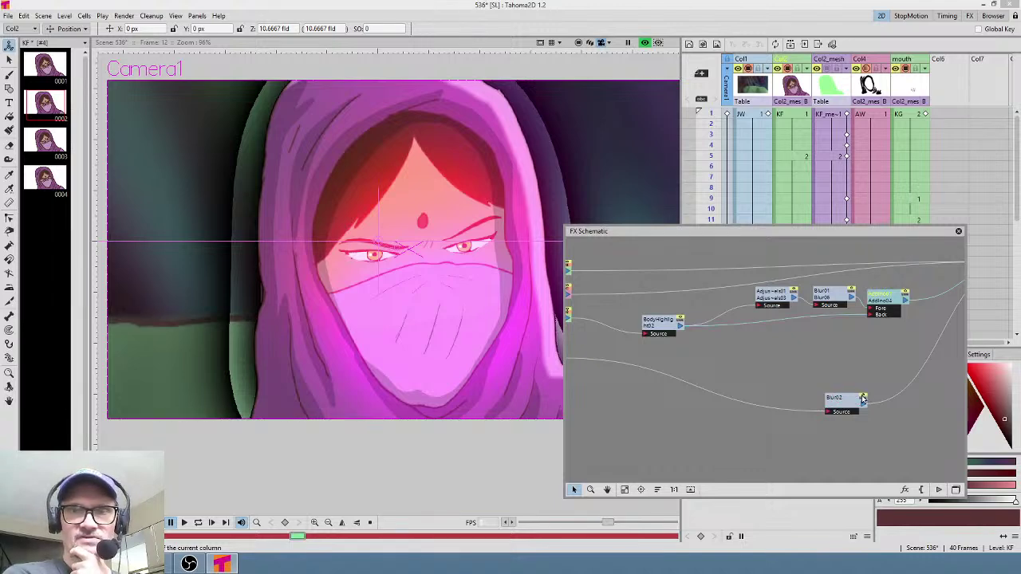
left_click_drag(844, 403, 653, 383)
left_click_drag(767, 344, 840, 372)
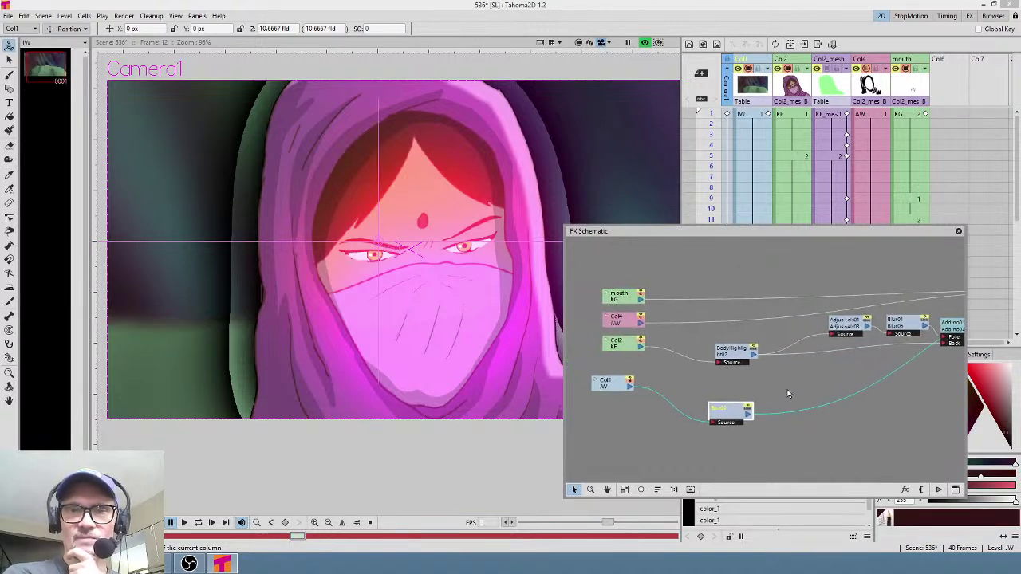
mouse_move(728, 412)
left_mouse_down()
mouse_move(685, 404)
mouse_move(715, 421)
left_mouse_up()
- Shift the AdjustLevels01, Blur01 and AddIno01 nodes away from the Scene node, towards BodyHighlight02
left_click_drag(914, 398, 790, 398)
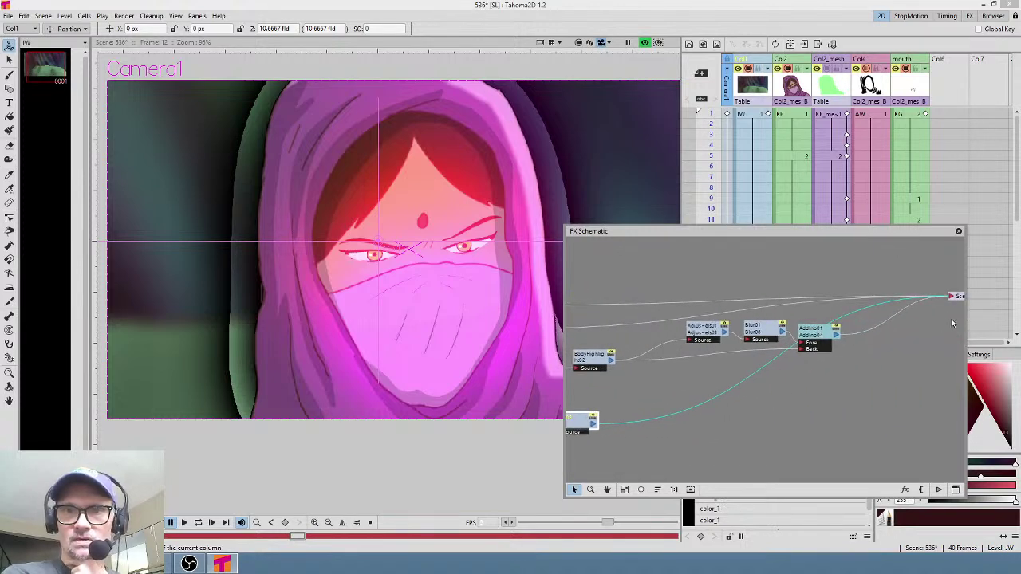
left_click_drag(711, 334, 672, 335)
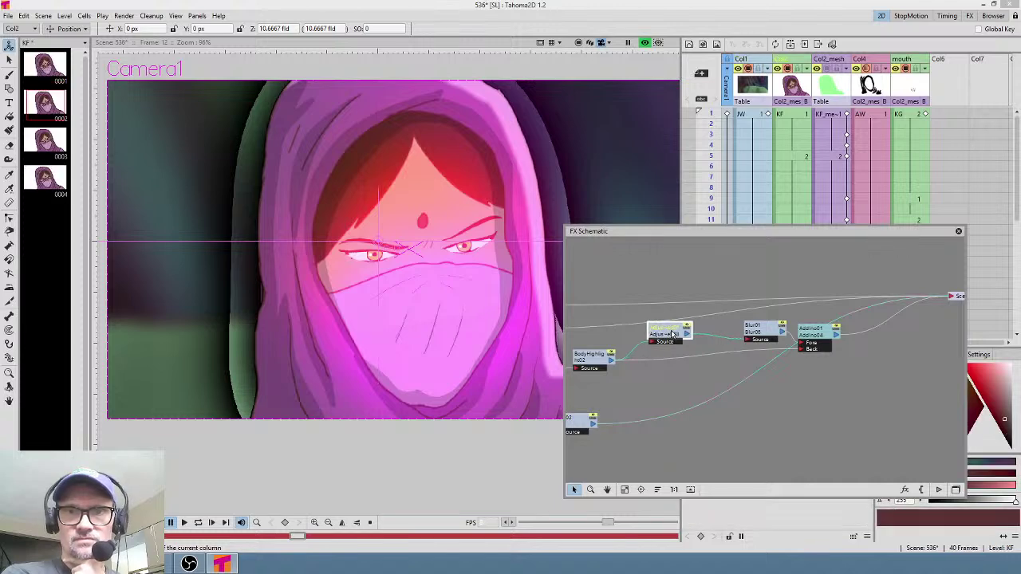
left_click_drag(758, 333, 724, 331)
left_click(814, 333)
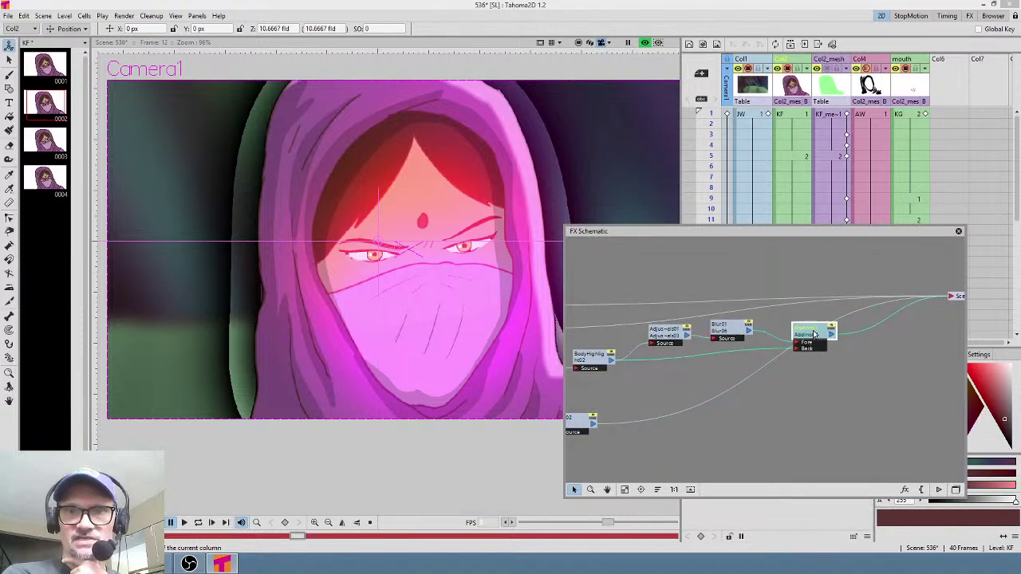
left_click_drag(813, 333, 790, 331)
- Move the Output node below Scene, connect AdjustLevels01 directly to it, and compare the rendered preview with the normal view
left_click_drag(876, 335, 843, 338)
left_click_drag(940, 306, 953, 354)
scroll(941, 343, "down", 5)
scroll(866, 341, "up", 4)
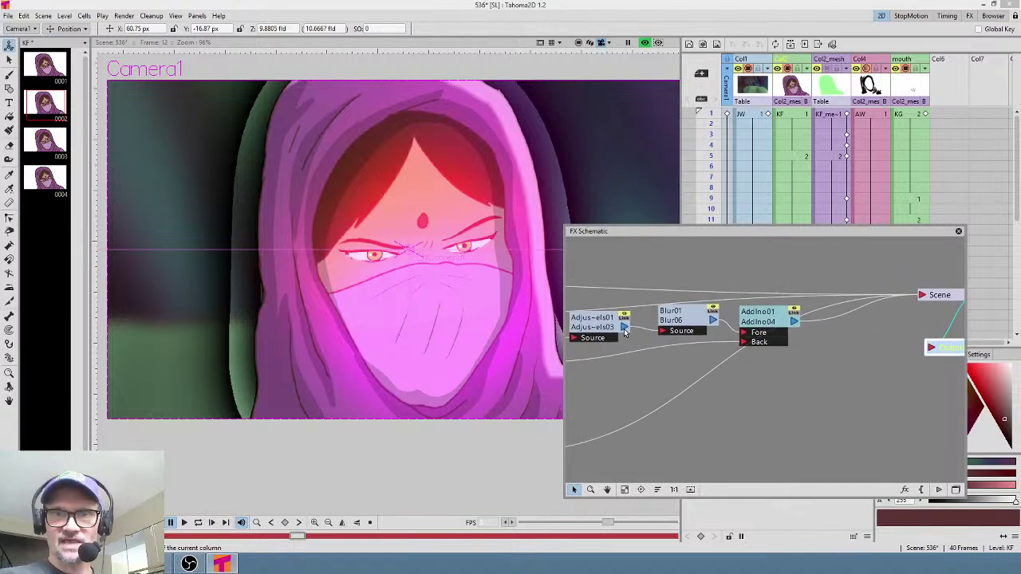
left_click_drag(627, 331, 934, 352)
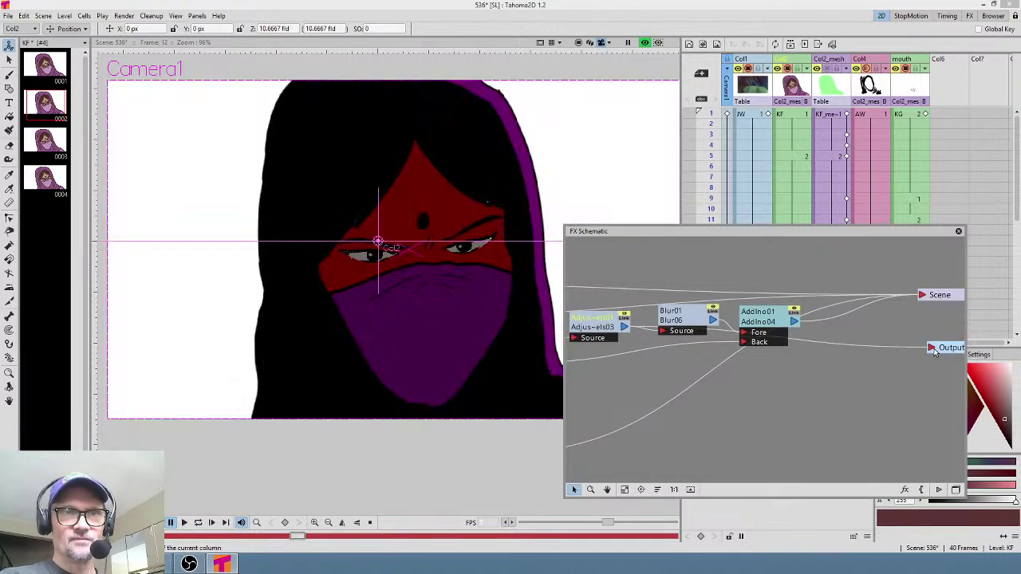
mouse_move(609, 328)
left_mouse_down()
mouse_move(610, 342)
mouse_move(622, 328)
left_mouse_up()
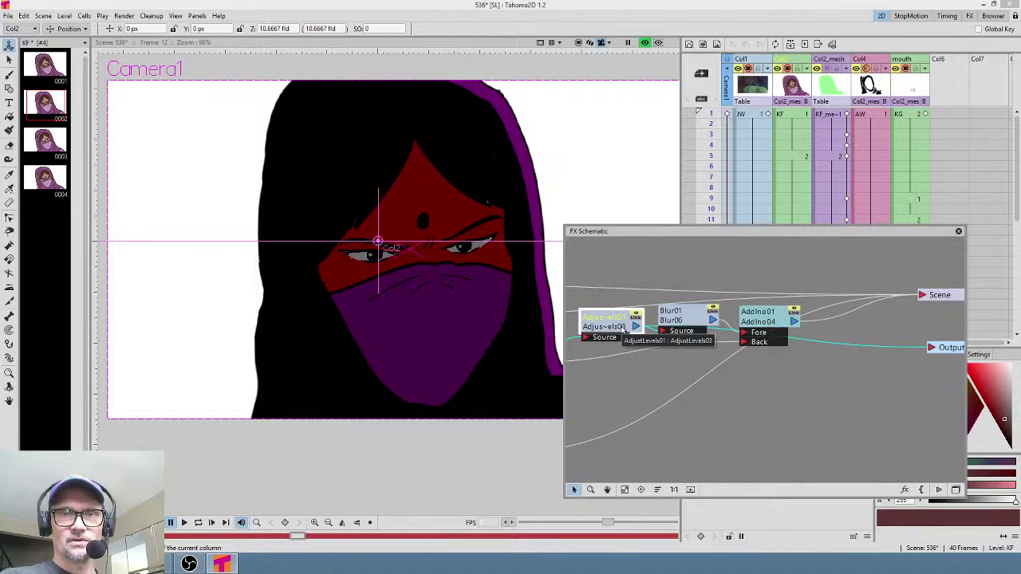
left_click(644, 44)
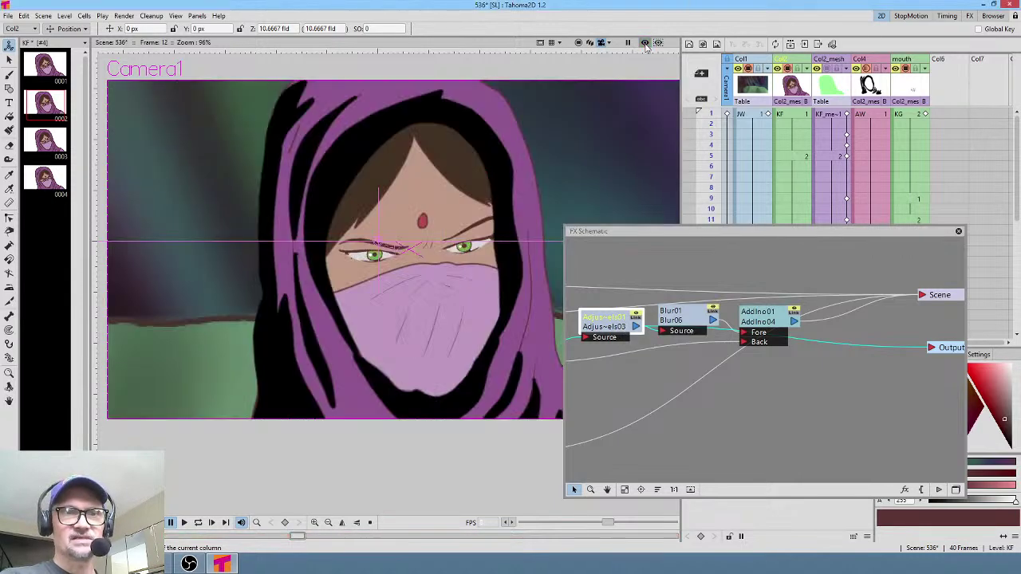
left_click(645, 43)
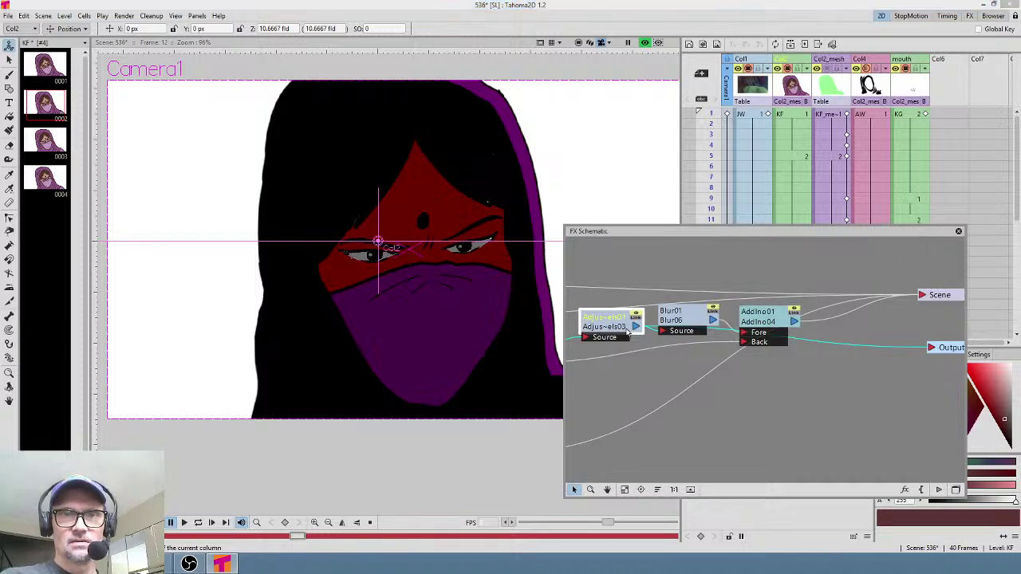
- In the AdjustLevels01 settings, raise the RGB Output maximum to 255 and set the RGB Input range to 153.9935–206.9805
left_click_drag(681, 0, 790, 155)
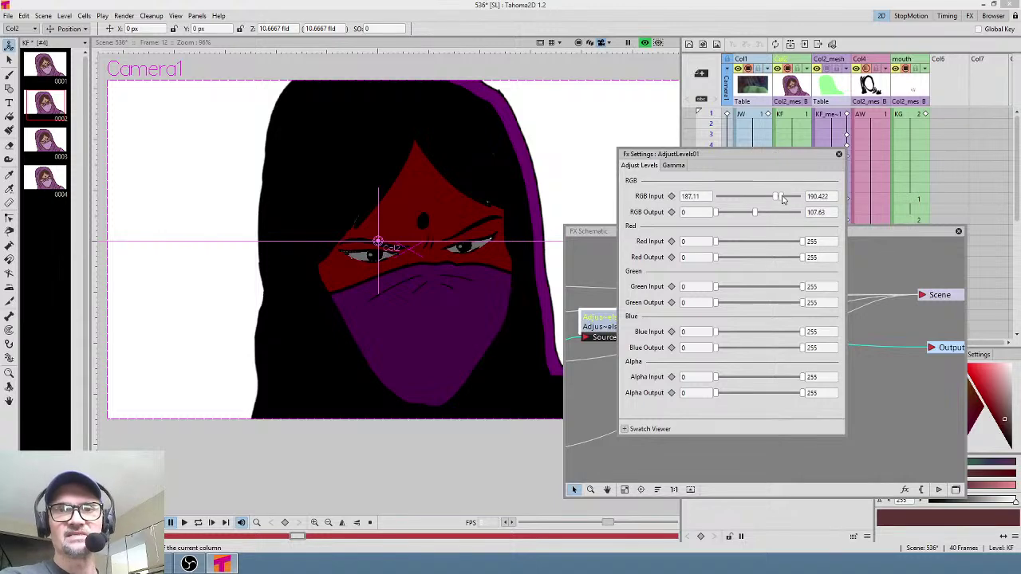
left_click_drag(754, 212, 804, 217)
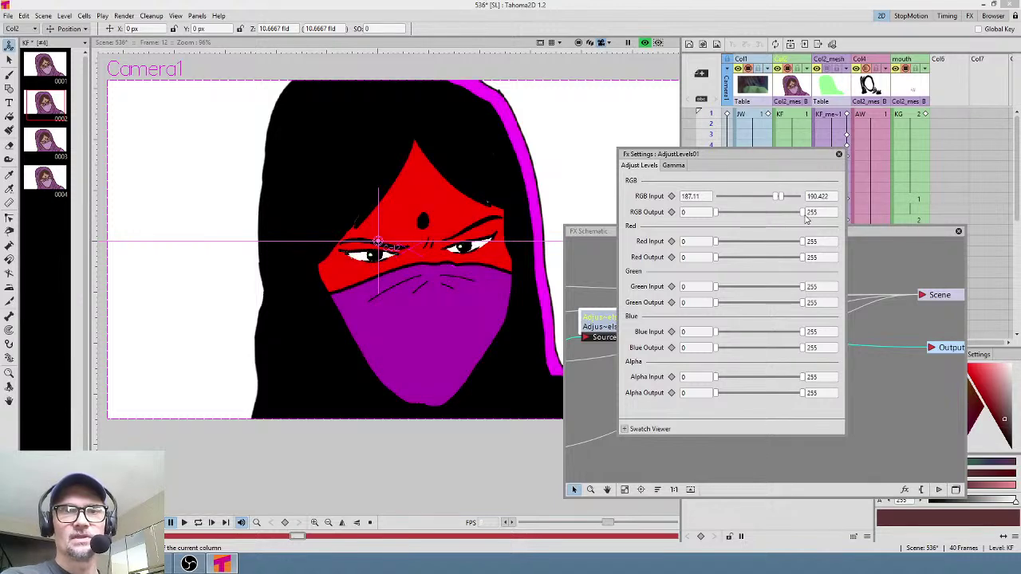
left_click_drag(784, 198, 715, 200)
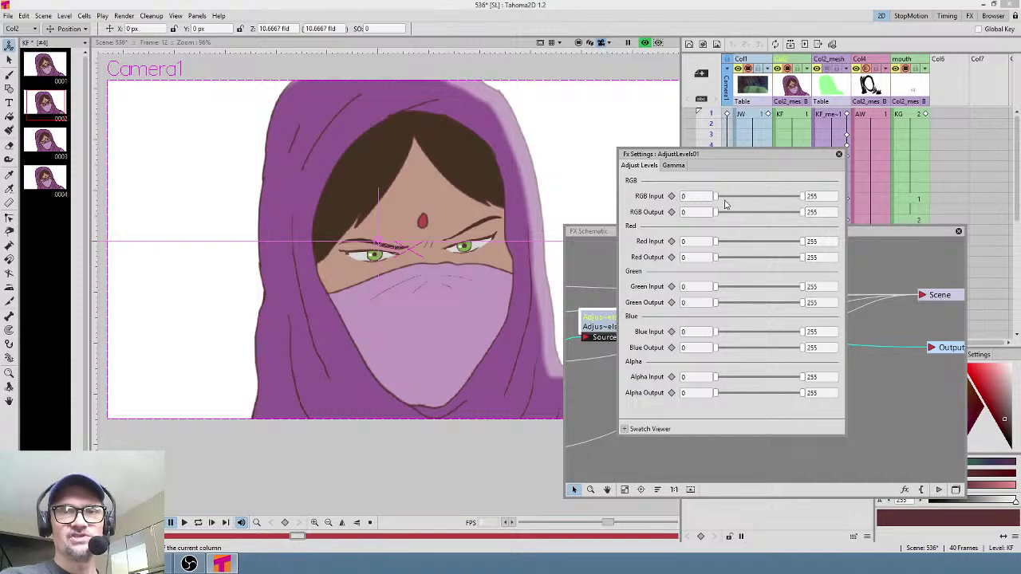
left_click_drag(715, 200, 788, 196)
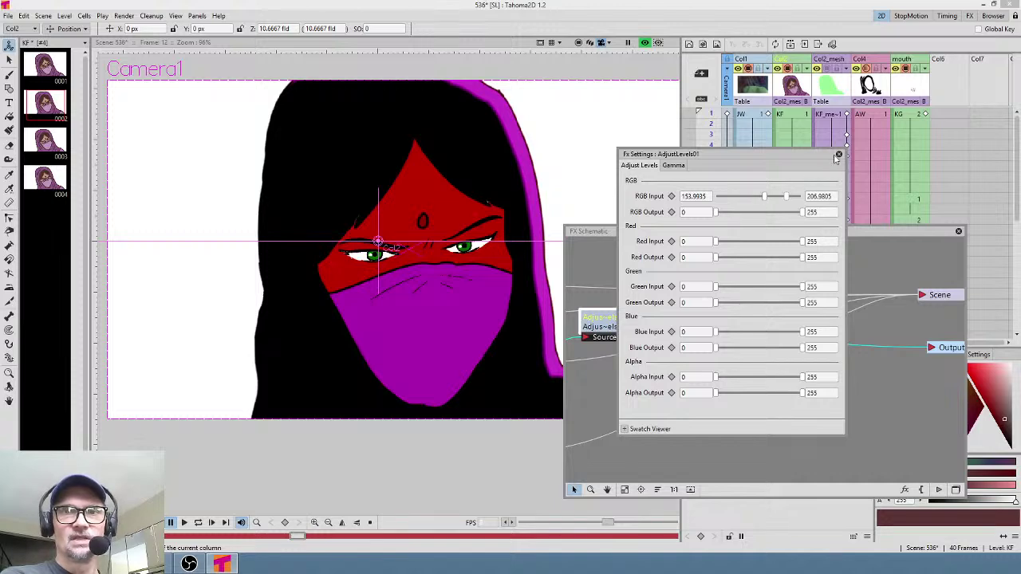
left_click(838, 154)
- Delete the link from AdjustLevels01 to Output and connect BodyHighlight02 to Output instead
left_click_drag(716, 389, 823, 324)
left_click(881, 308)
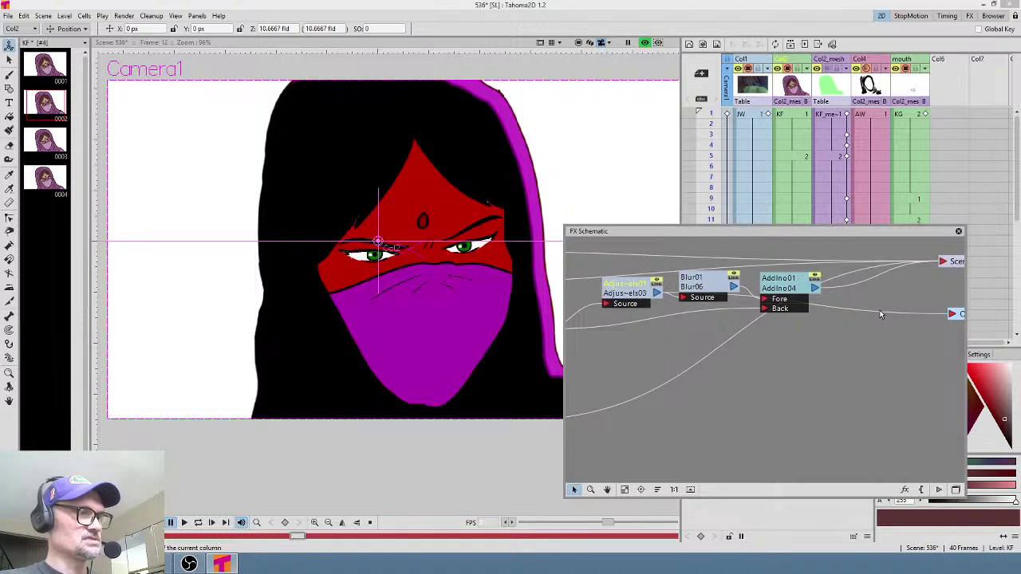
key("Delete")
scroll(815, 376, "down", 1)
left_click_drag(626, 360, 666, 371)
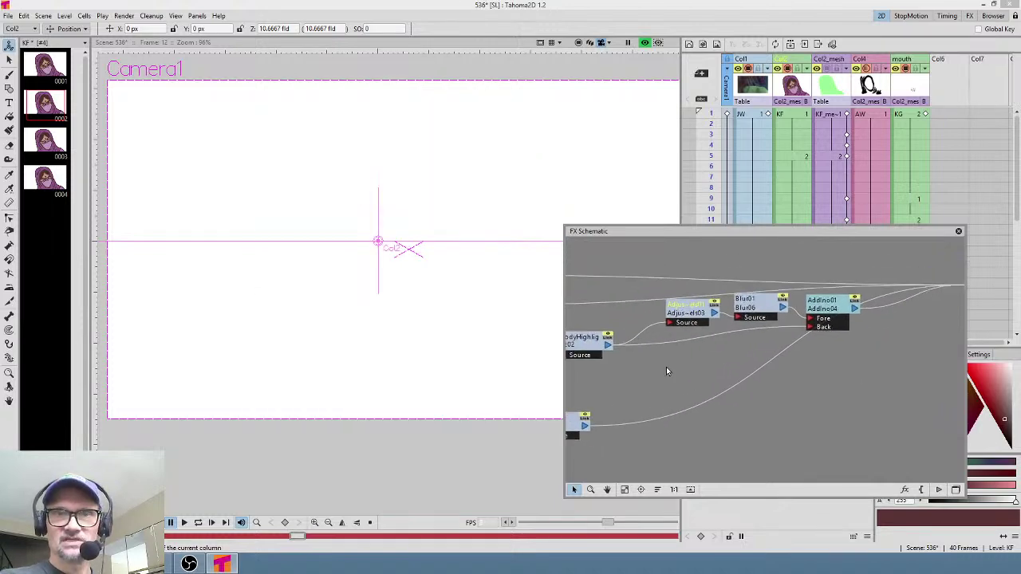
left_click_drag(608, 351, 917, 384)
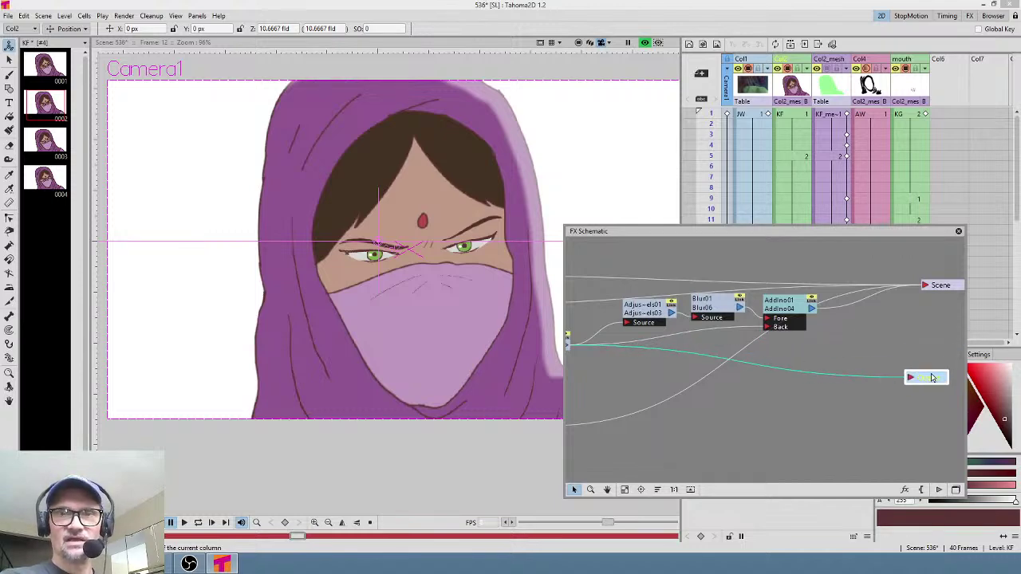
- In the BodyHighlight02 settings, set the offset to 12 px in X and Y and the transparency to 0
left_click_drag(722, 401, 837, 420)
double_click(666, 369)
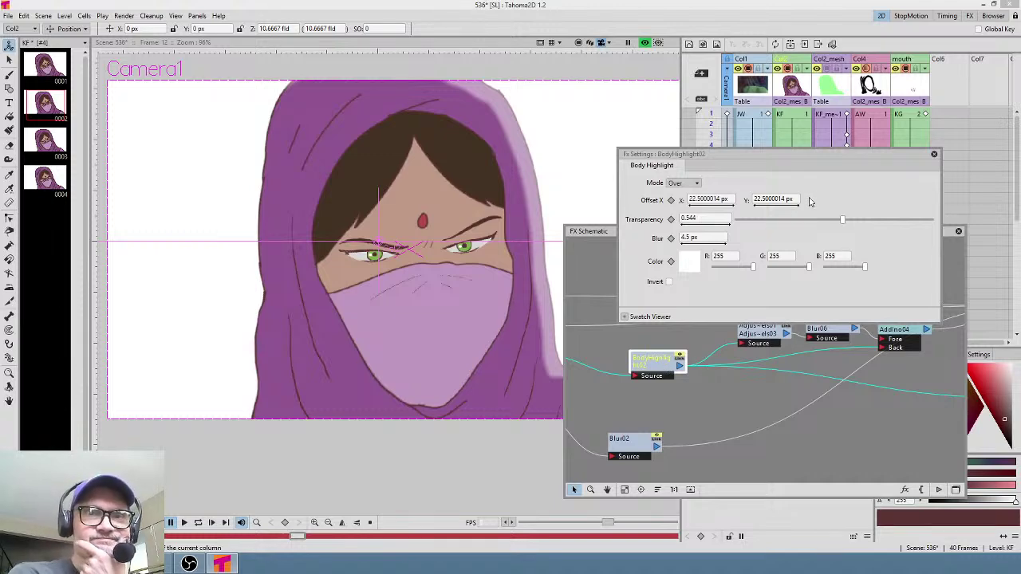
left_click(734, 200)
type("1")
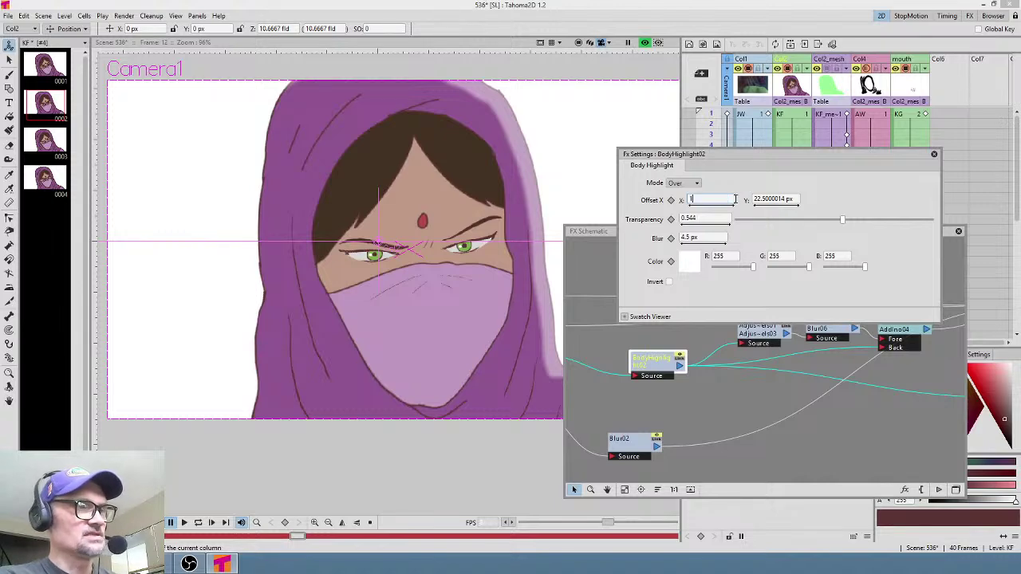
type("2")
left_click(797, 199)
type("12")
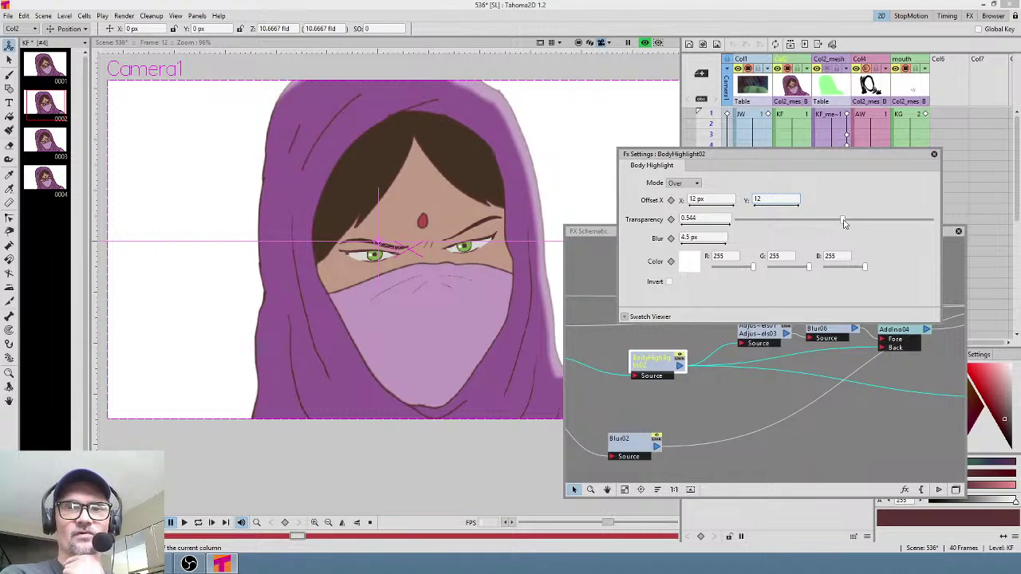
left_click_drag(844, 224, 726, 225)
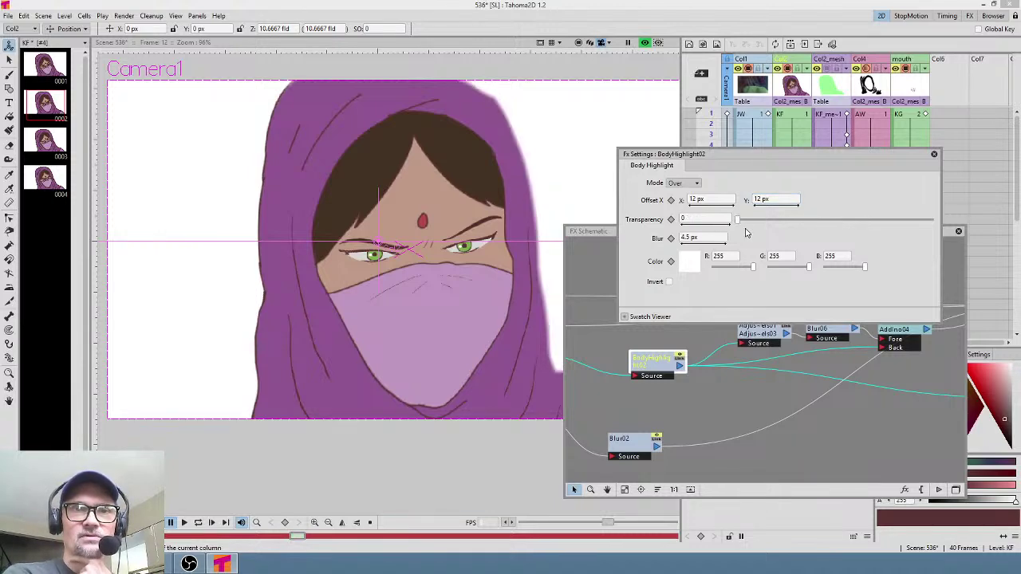
- Raise the BodyHighlight02 transparency to 0.181 and inspect the character in the normal camera view
left_click_drag(738, 224, 764, 224)
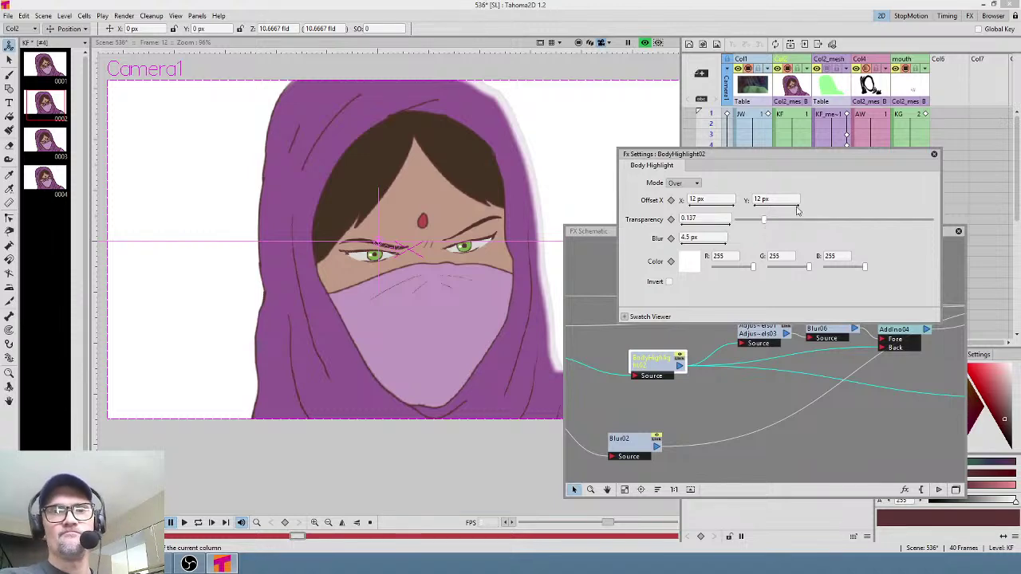
left_click_drag(763, 222, 775, 223)
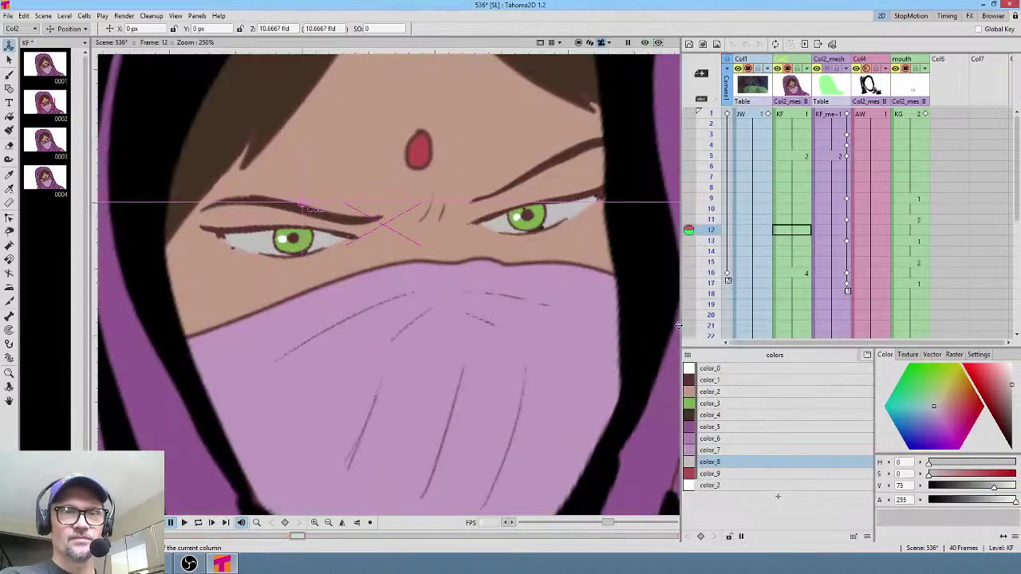
scroll(654, 321, "down", 2)
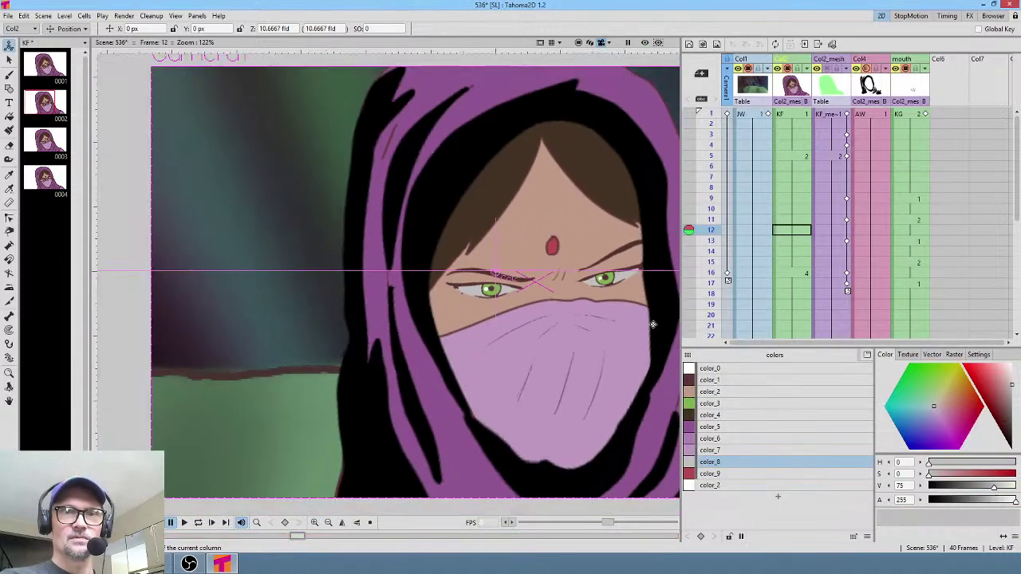
scroll(579, 314, "up", 1)
left_click_drag(579, 314, 567, 312)
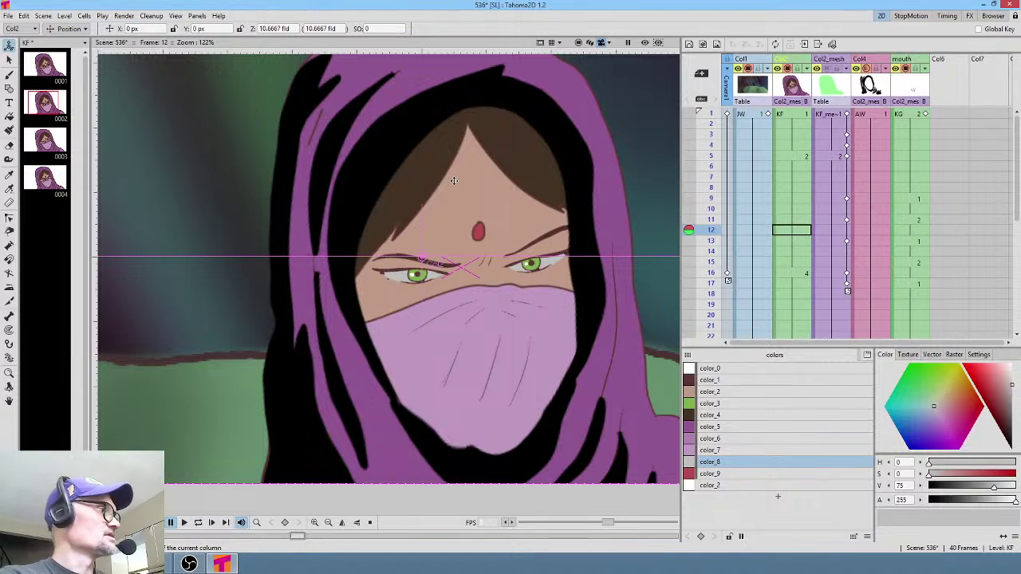
key("ctrl+shift+f")
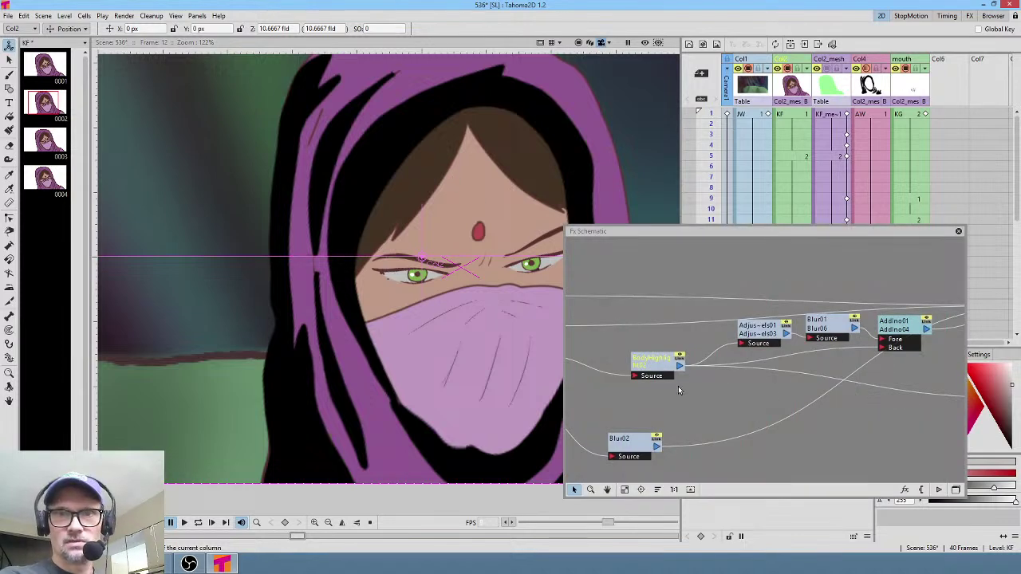
- Delete the link from BodyHighlight02 to Output and connect AdjustLevels01 to Output instead
left_click_drag(666, 364, 643, 355)
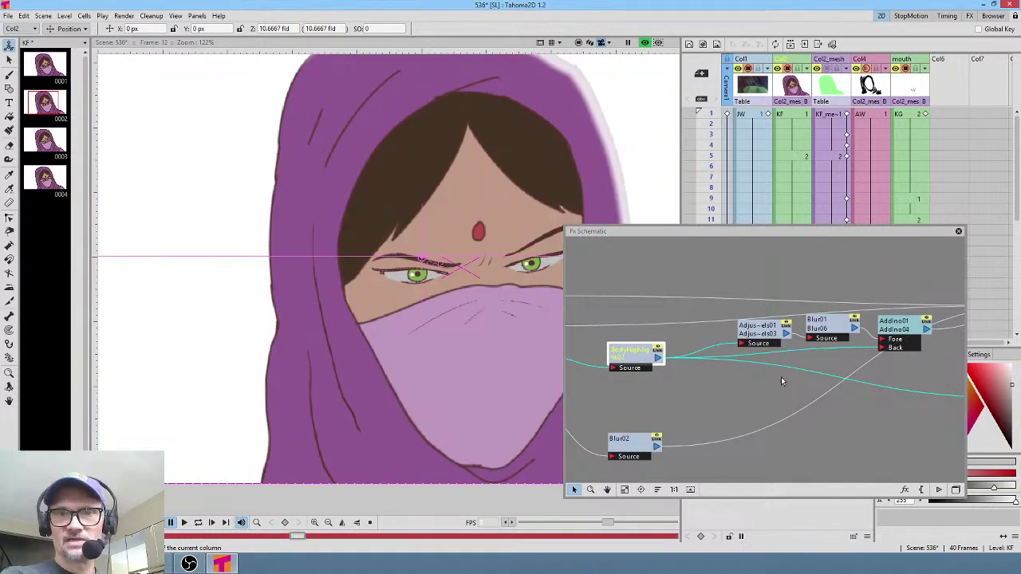
left_click_drag(932, 390, 772, 398)
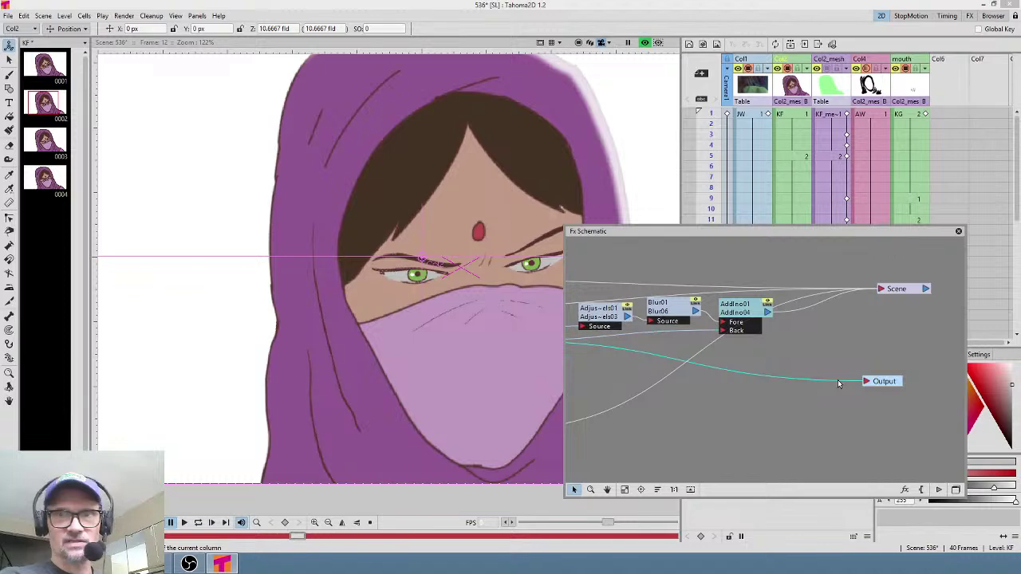
key("Delete")
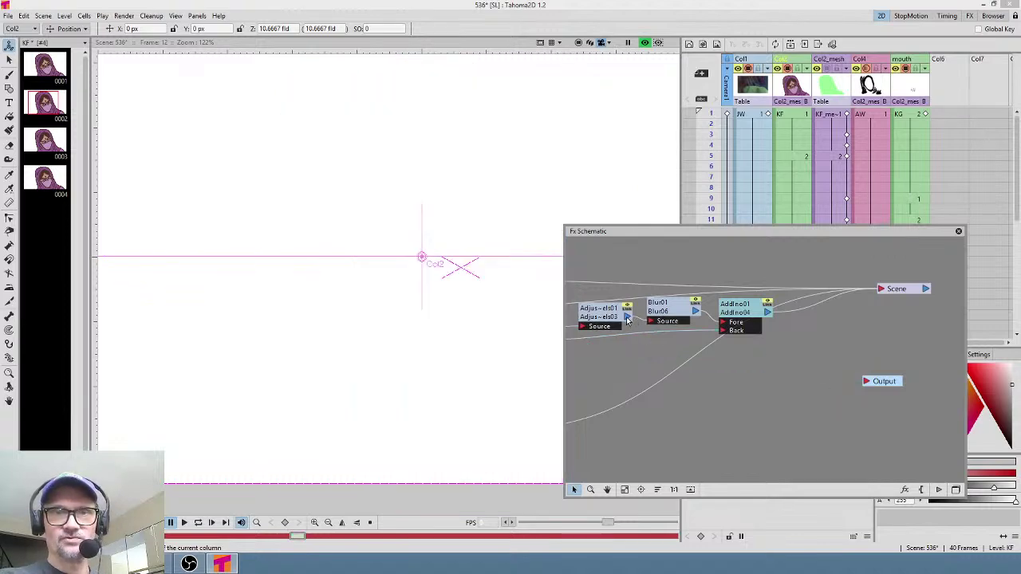
left_click_drag(627, 319, 866, 382)
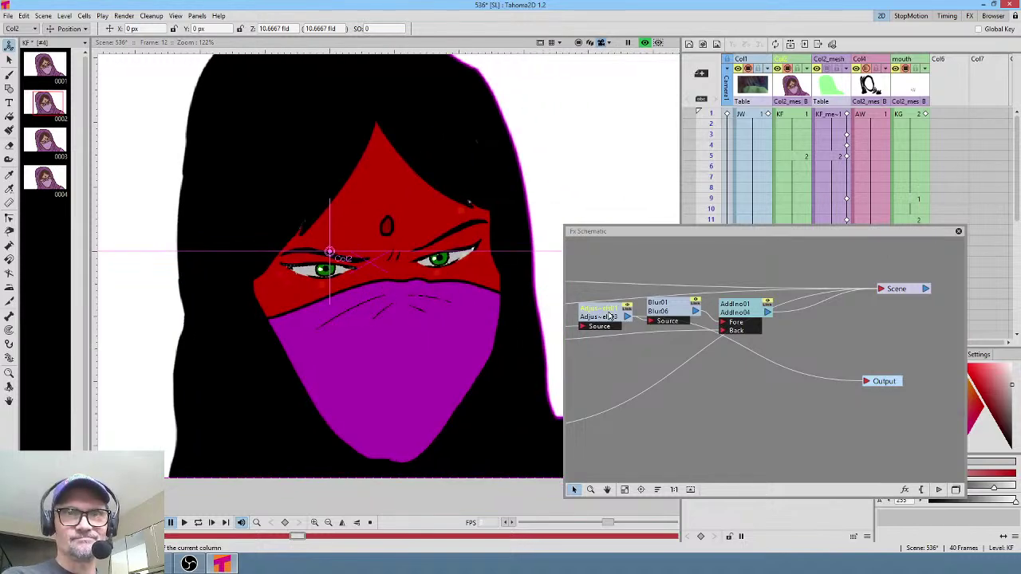
- In the BodyHighlight02 settings, set the transparency to 0.382 and the offset to 18 px in X and Y
left_click_drag(663, 391, 812, 387)
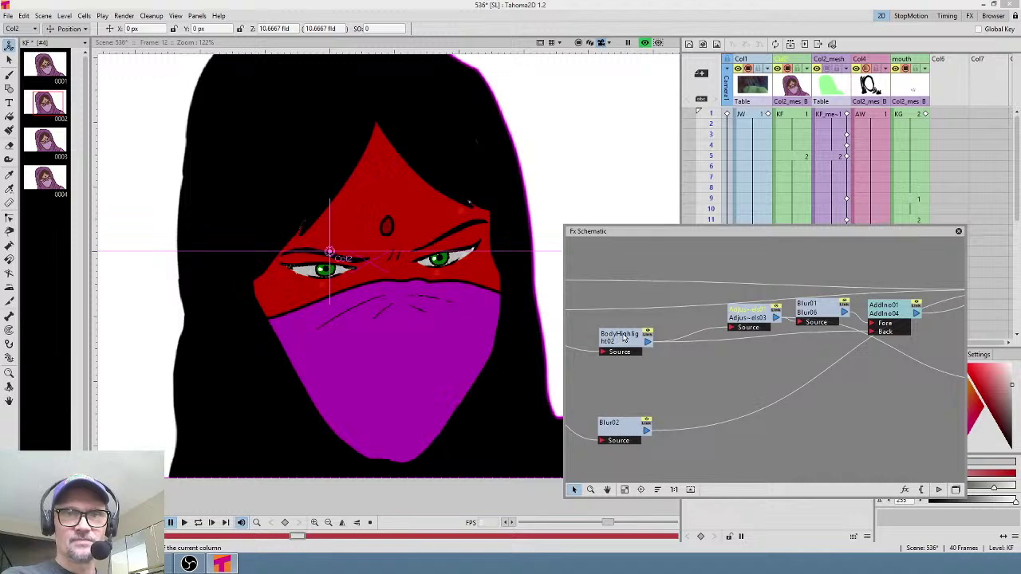
double_click(624, 338)
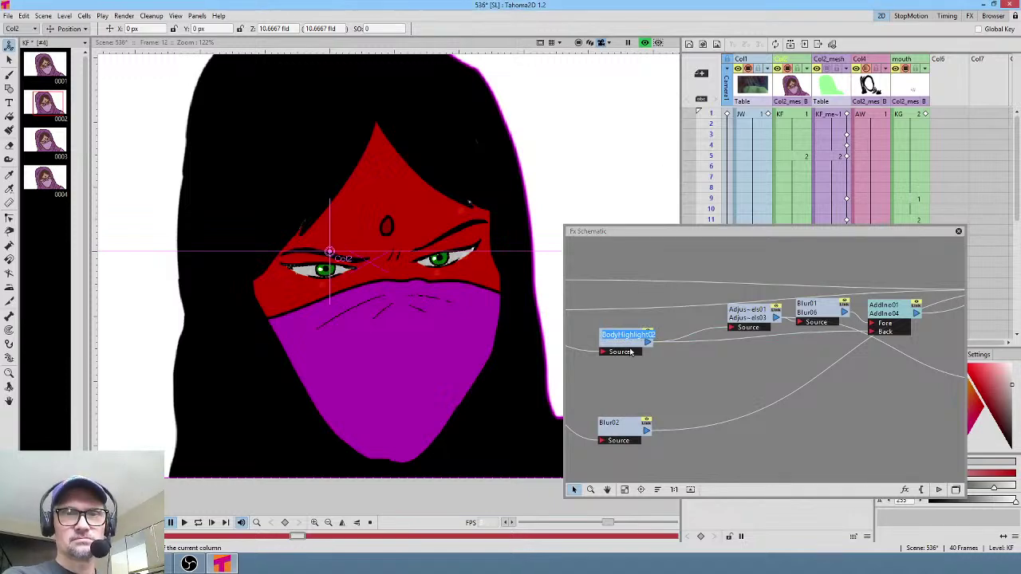
double_click(630, 351)
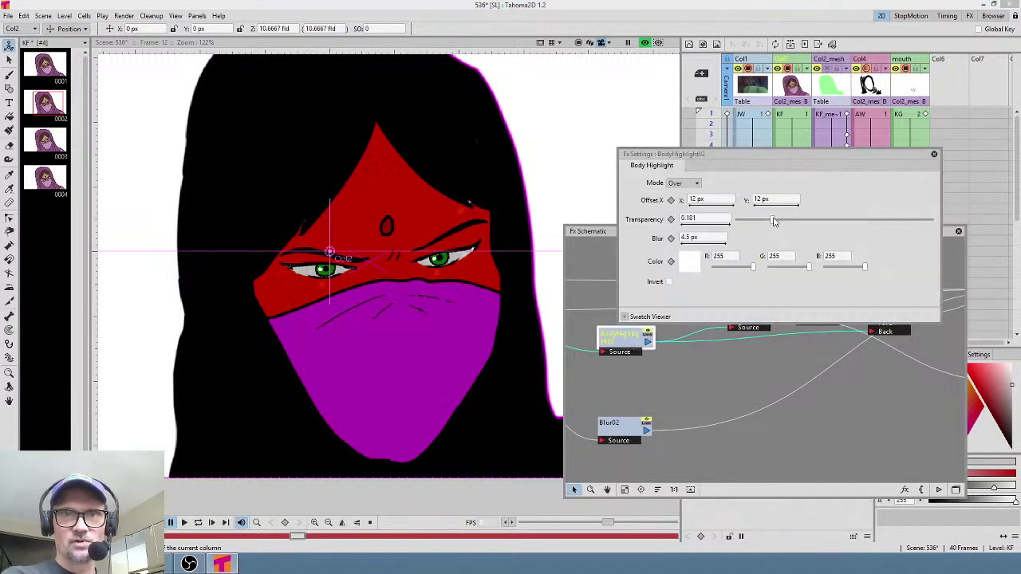
left_click_drag(773, 221, 811, 221)
left_click(712, 199)
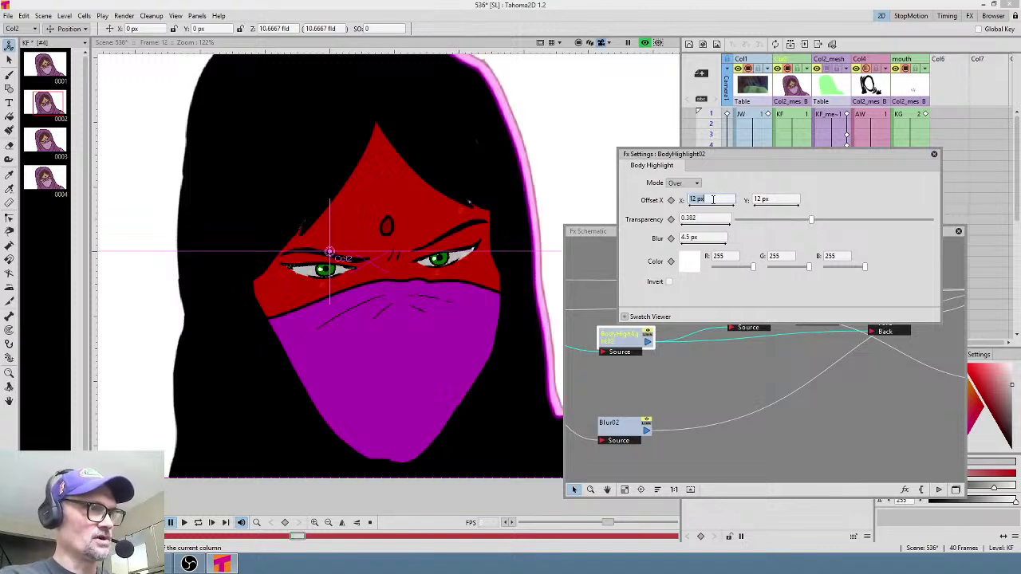
type("1")
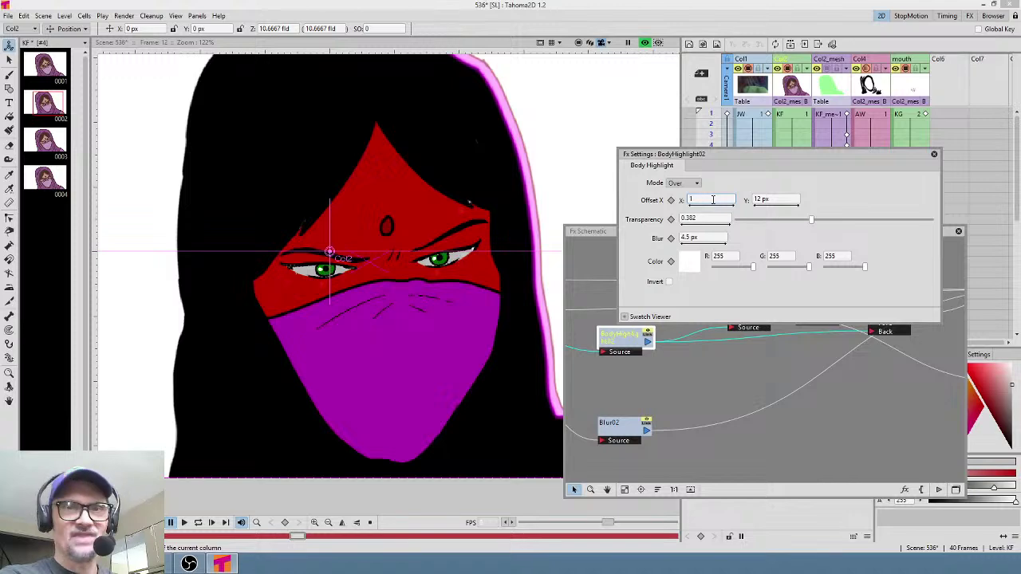
type("8")
left_click(774, 197)
type("1")
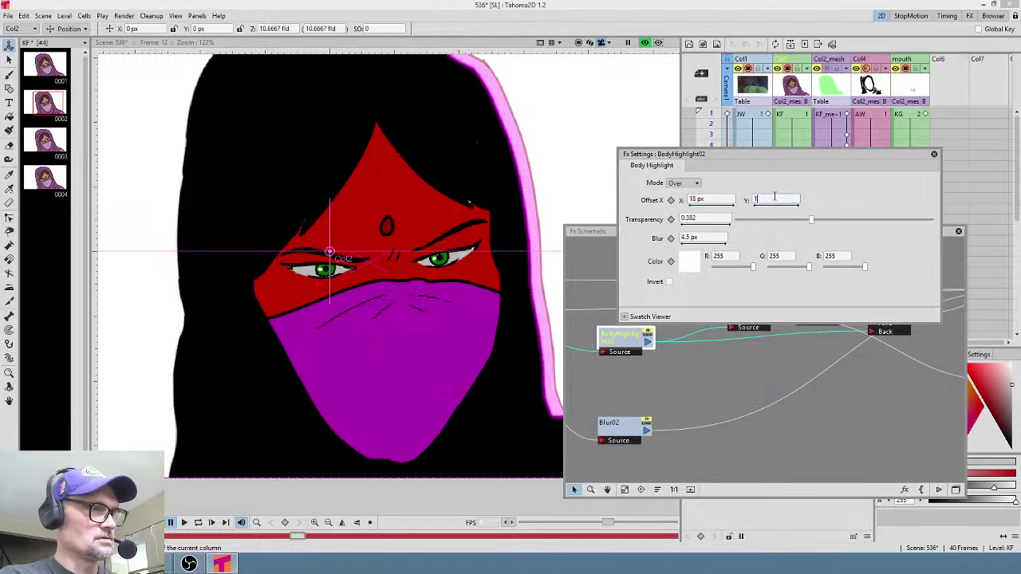
type("8")
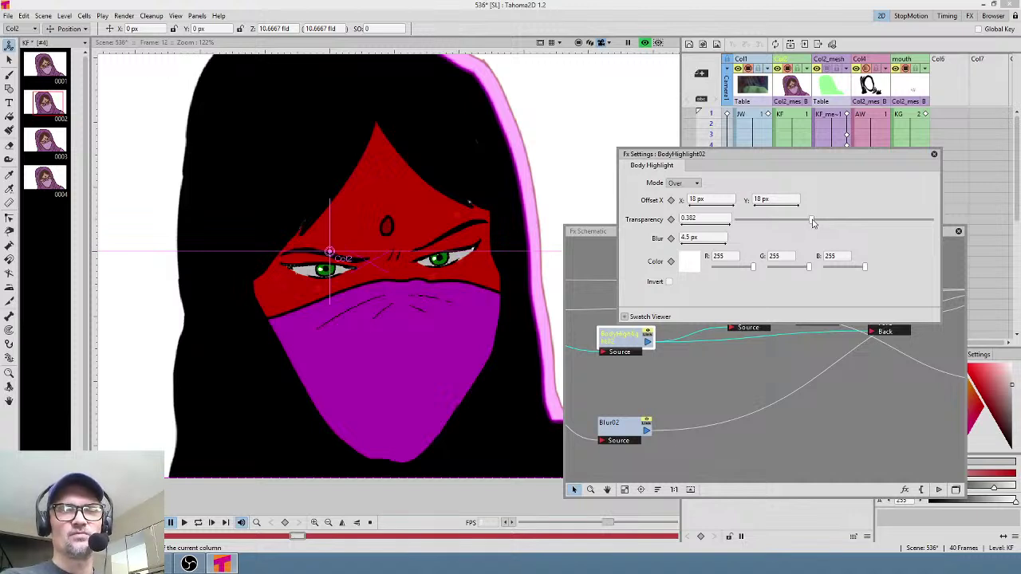
left_click(935, 155)
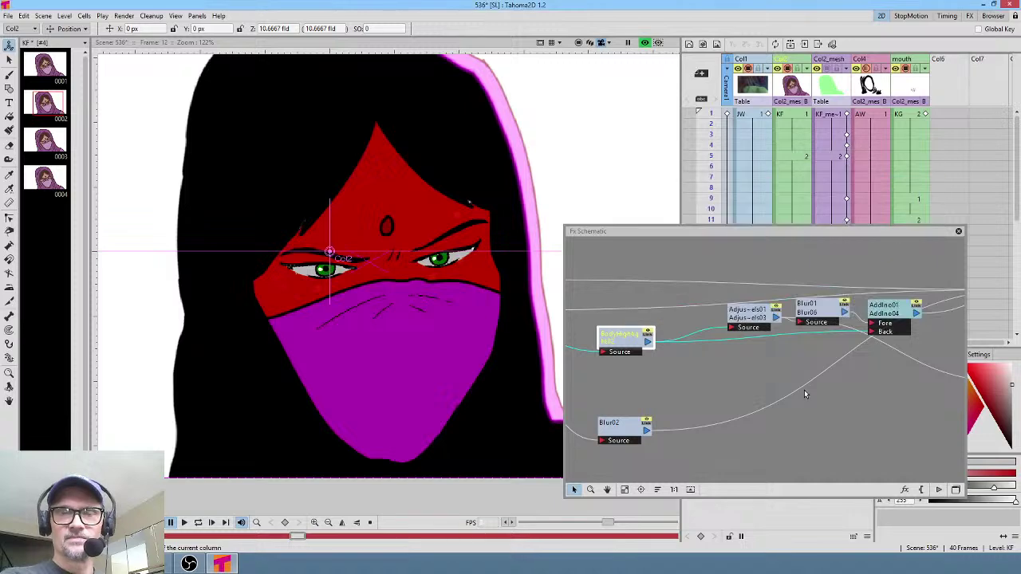
- Connect BodyHighlight02 to Output to preview the highlight alone, and shift the Output node slightly
left_click_drag(804, 389, 666, 369)
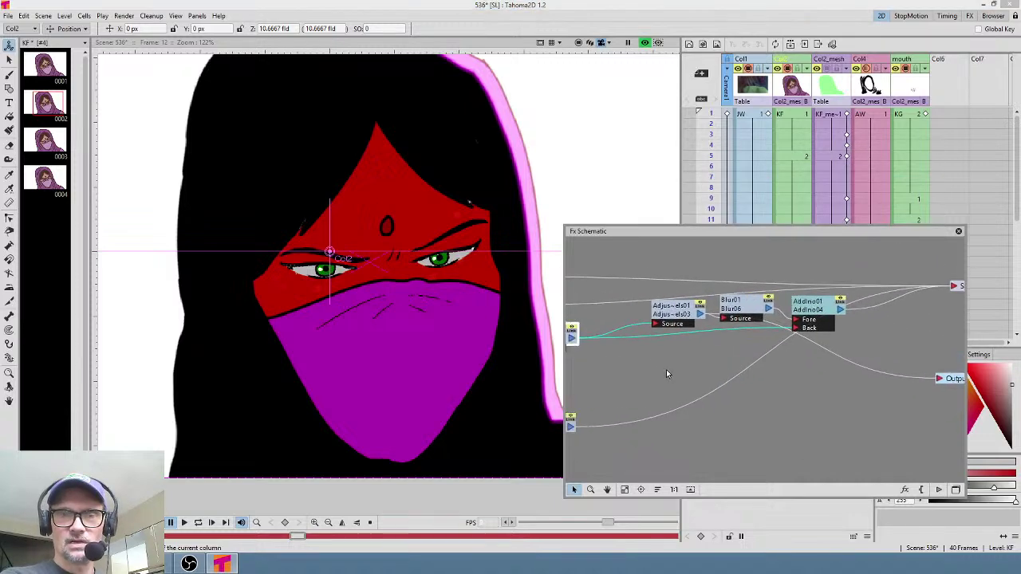
left_click_drag(595, 347, 960, 385)
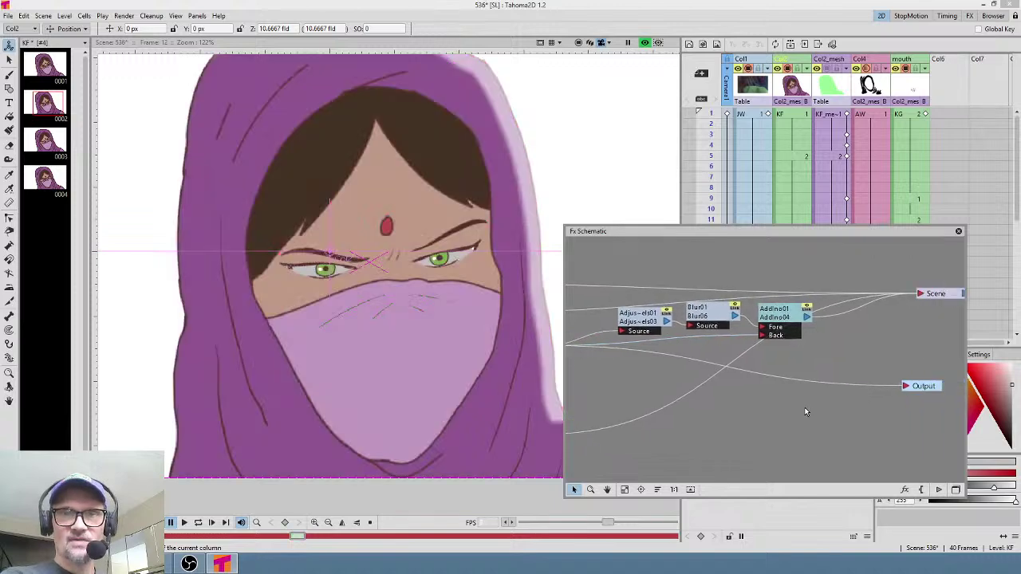
left_click_drag(917, 389, 887, 399)
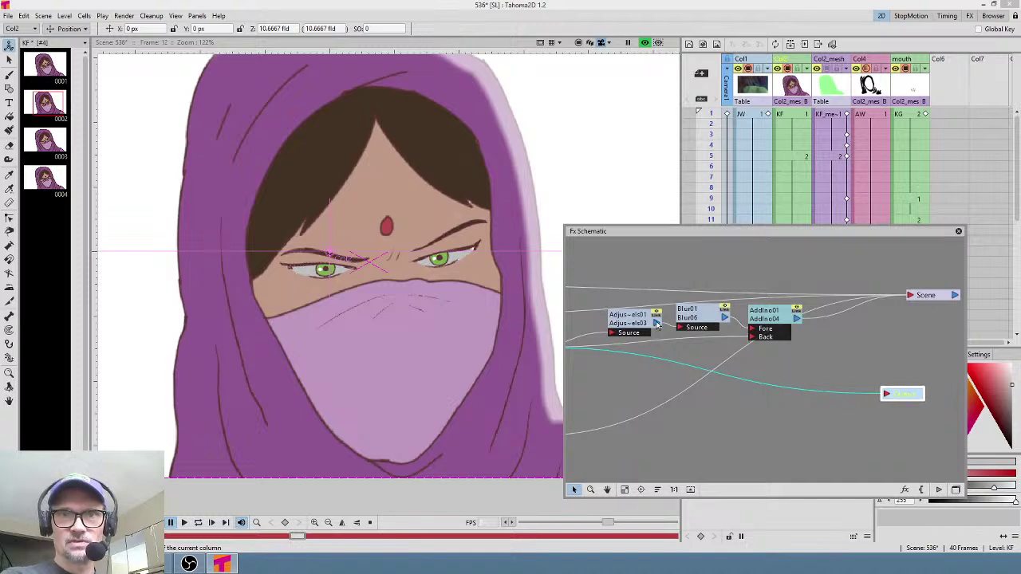
- Connect AdjustLevels01 to Output again and narrow its RGB Input range to 190.4221–205.3247
left_click_drag(657, 323, 883, 397)
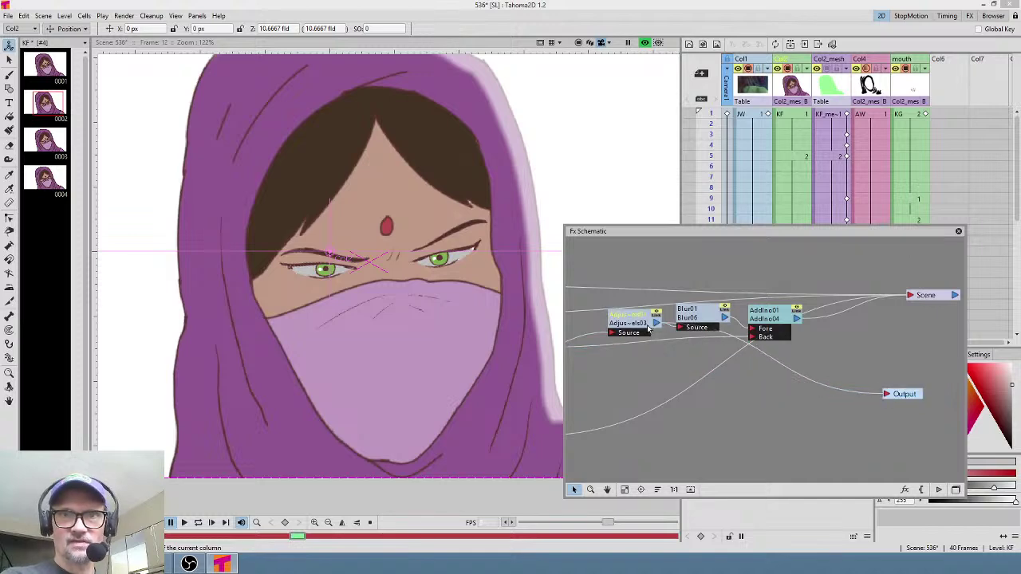
left_click_drag(649, 328, 630, 330)
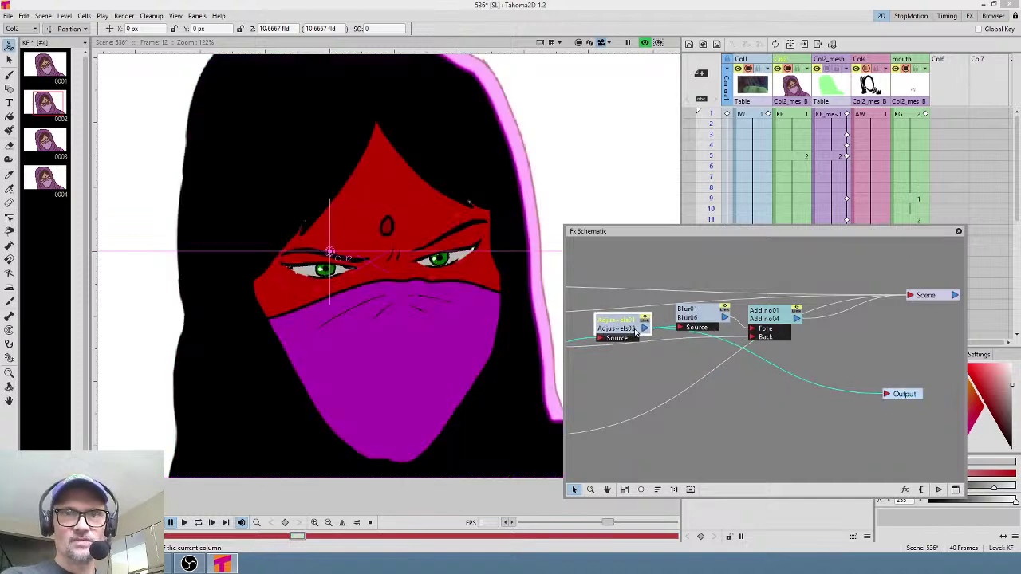
double_click(638, 330)
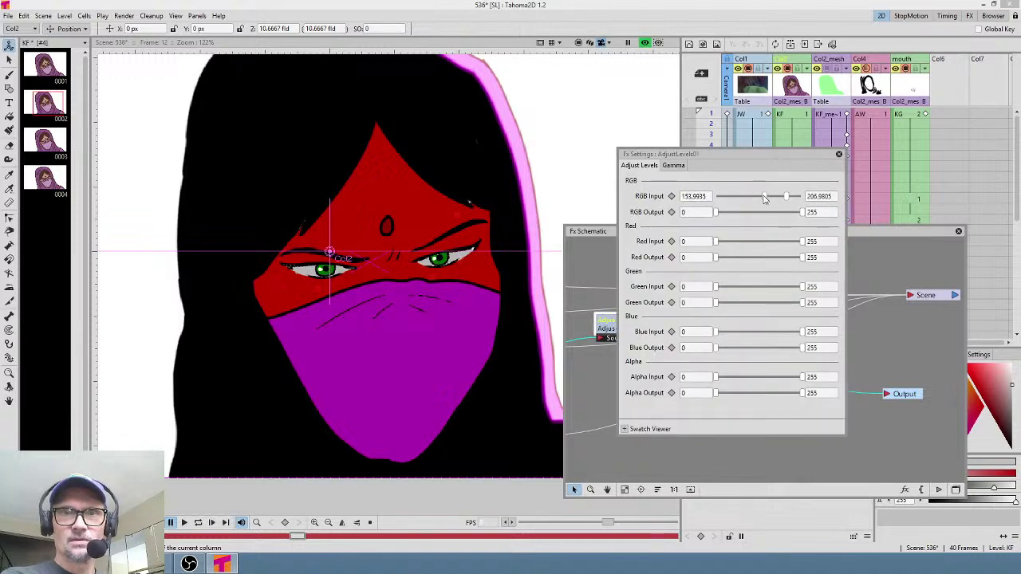
left_click_drag(770, 199, 772, 199)
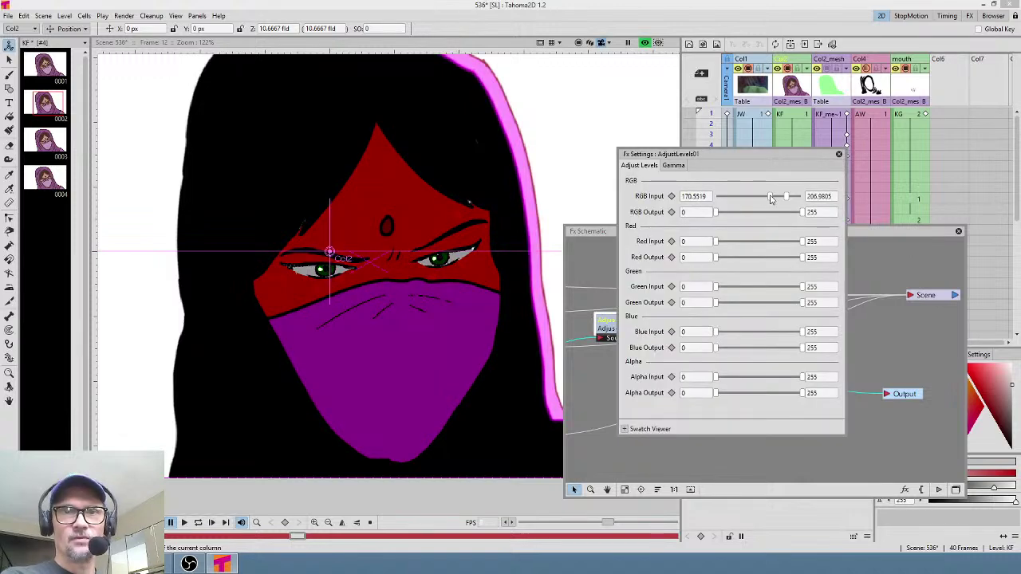
left_click_drag(771, 197, 779, 198)
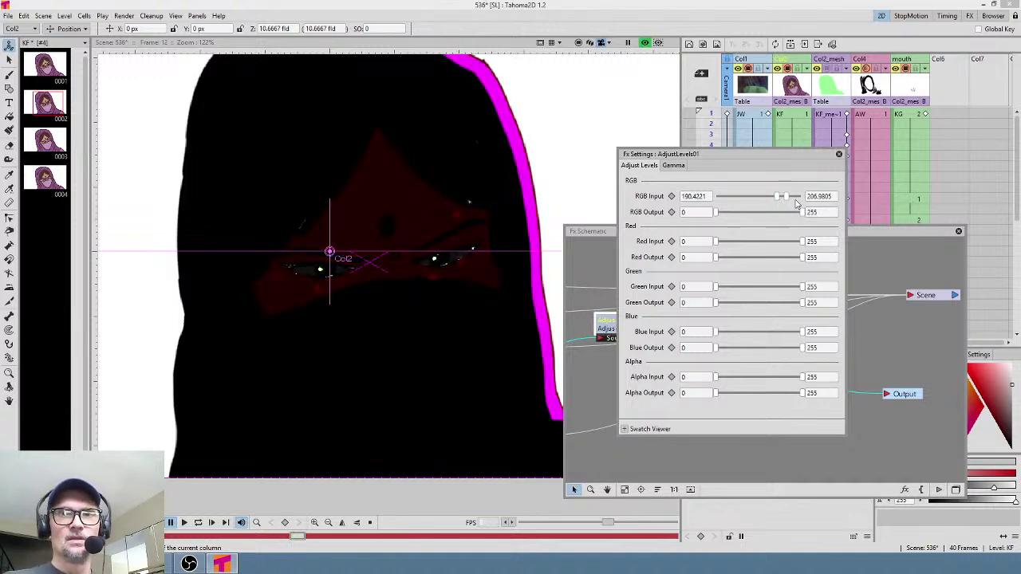
left_click_drag(786, 197, 785, 199)
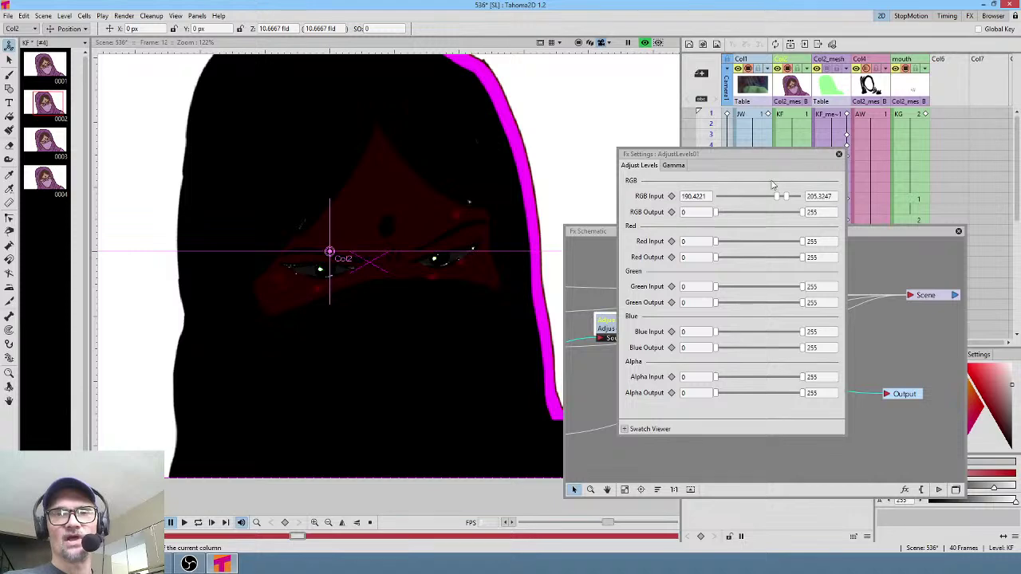
- Lower the AdjustLevels01 RGB Output maximum to 167.2403 and close its settings
left_click(803, 214)
left_click_drag(803, 213, 772, 217)
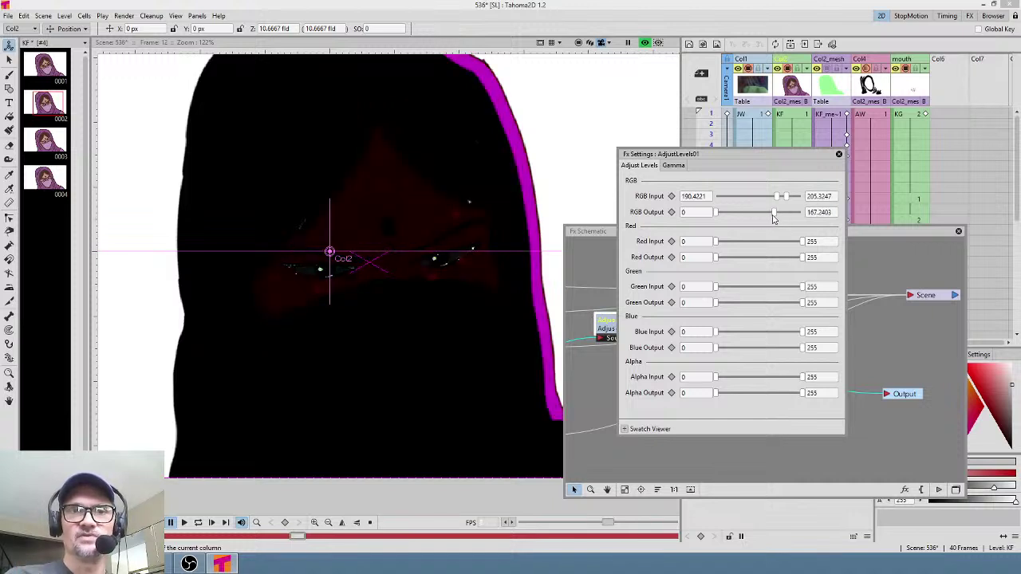
left_click(838, 154)
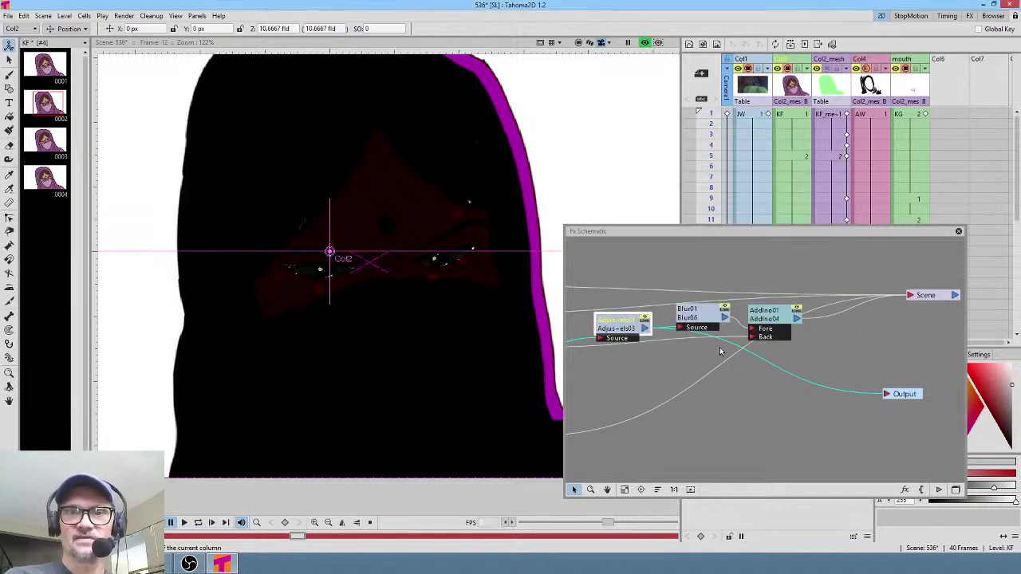
- Preview Blur01 alone through the Output node, and reconnect Scene to Output for the full composite
left_click(730, 325)
left_click_drag(732, 327, 885, 397)
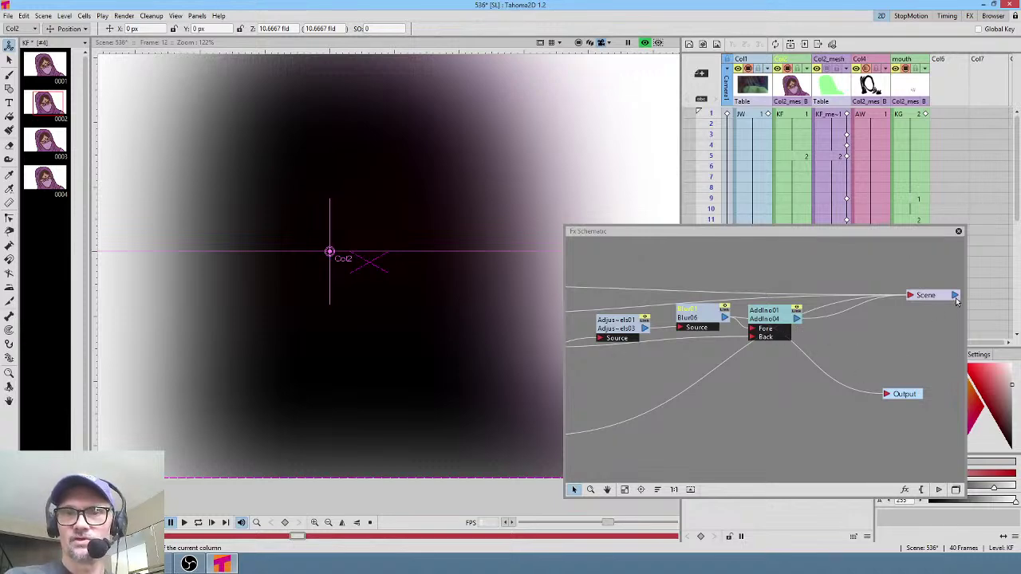
left_click_drag(957, 300, 888, 394)
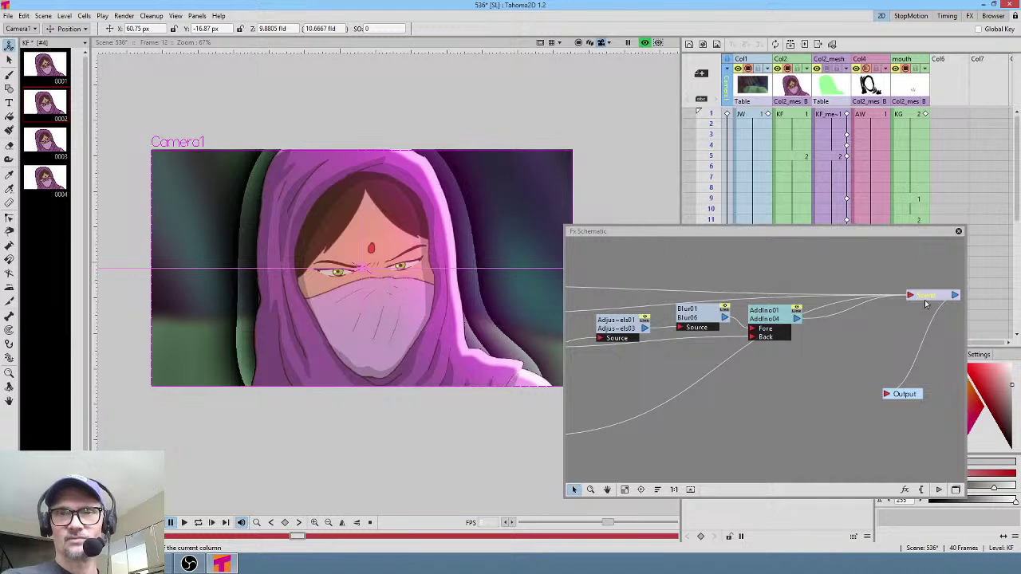
- Move the Scene node down toward Output and raise the AdjustLevels01, Blur01 and Add nodes above the link lines
left_click_drag(929, 297, 896, 345)
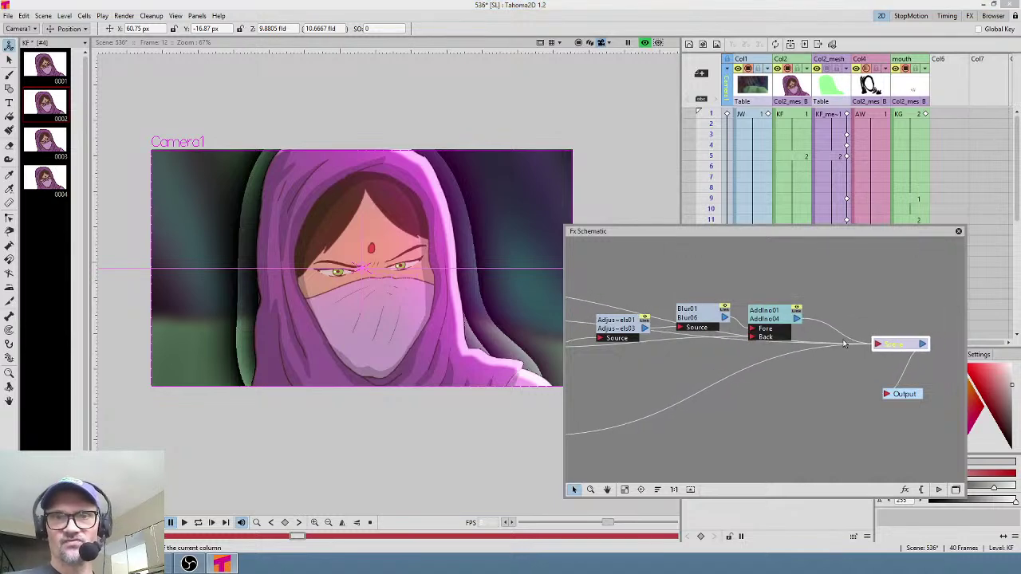
left_click_drag(638, 329, 644, 272)
left_click_drag(706, 319, 704, 277)
left_click_drag(775, 323, 777, 284)
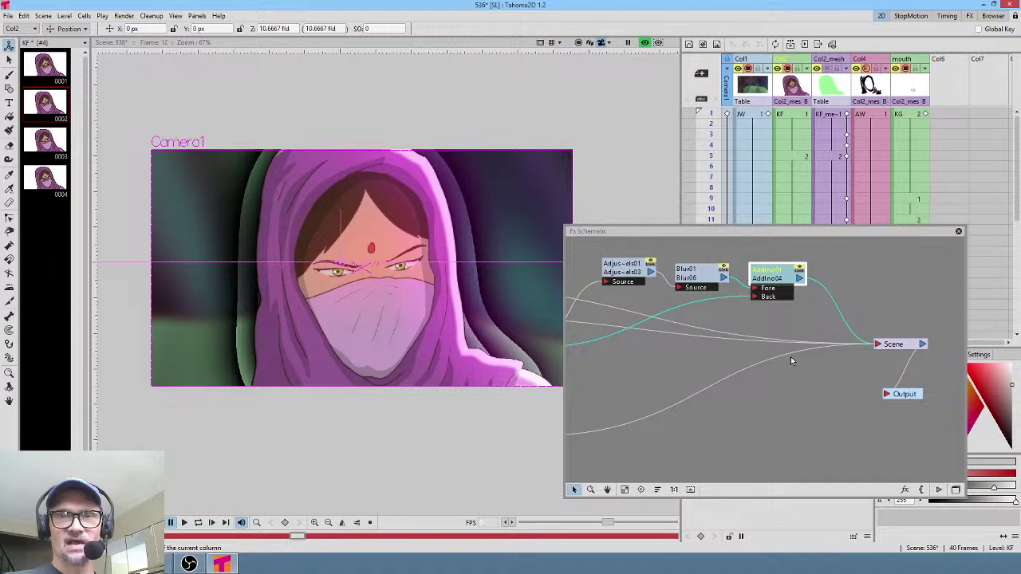
- Move the Output node to the right of Scene, leaving a clear gap between them
left_click(749, 319)
scroll(759, 333, "down", 4)
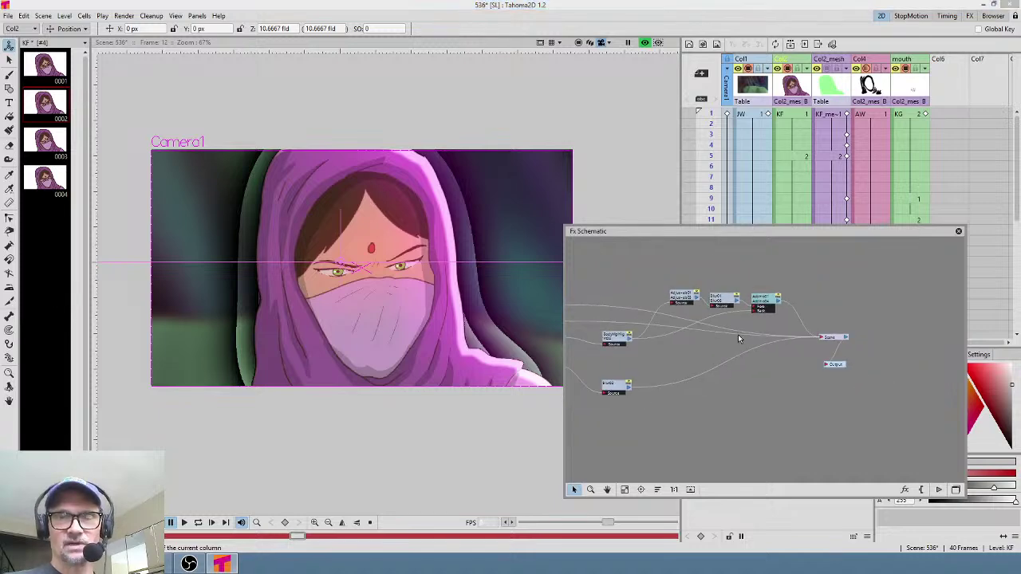
left_click_drag(738, 334, 722, 364)
left_click_drag(822, 382, 899, 360)
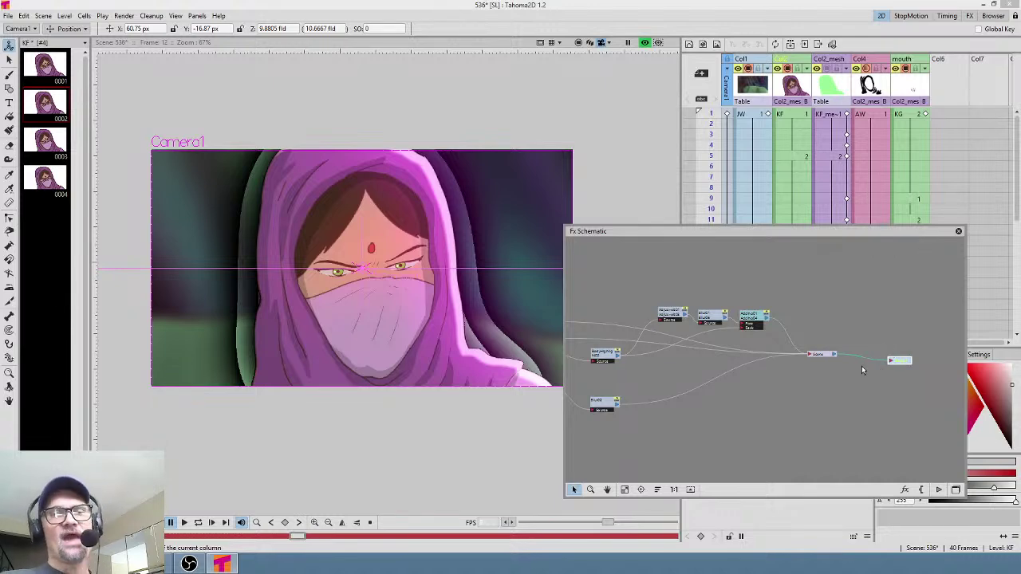
scroll(703, 369, "down", 1)
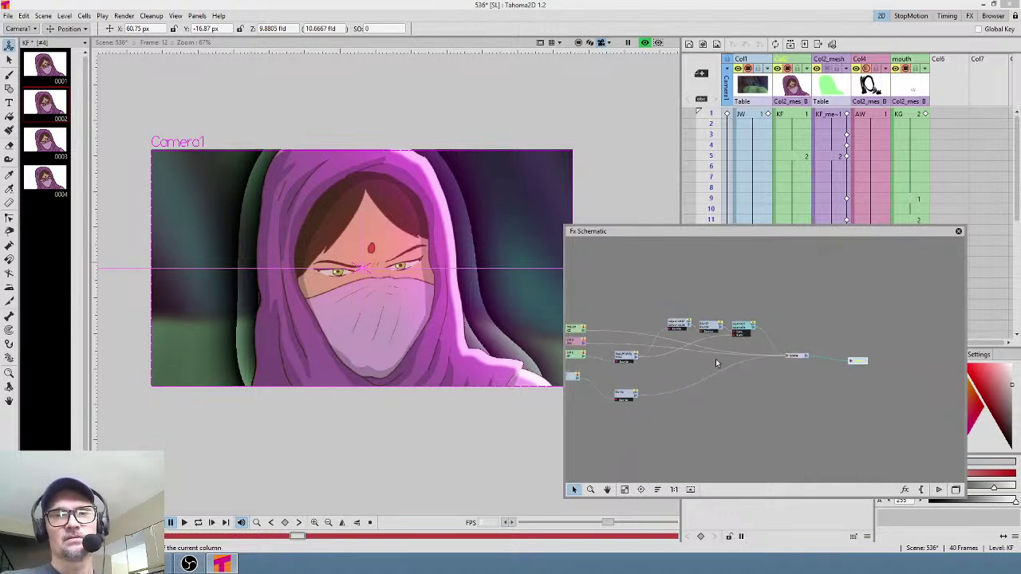
- Widen the FX Schematic window and spread out the nodes, placing Output on the far right and Scene between the Add node and Output
scroll(715, 359, "down", 1)
scroll(733, 375, "up", 2)
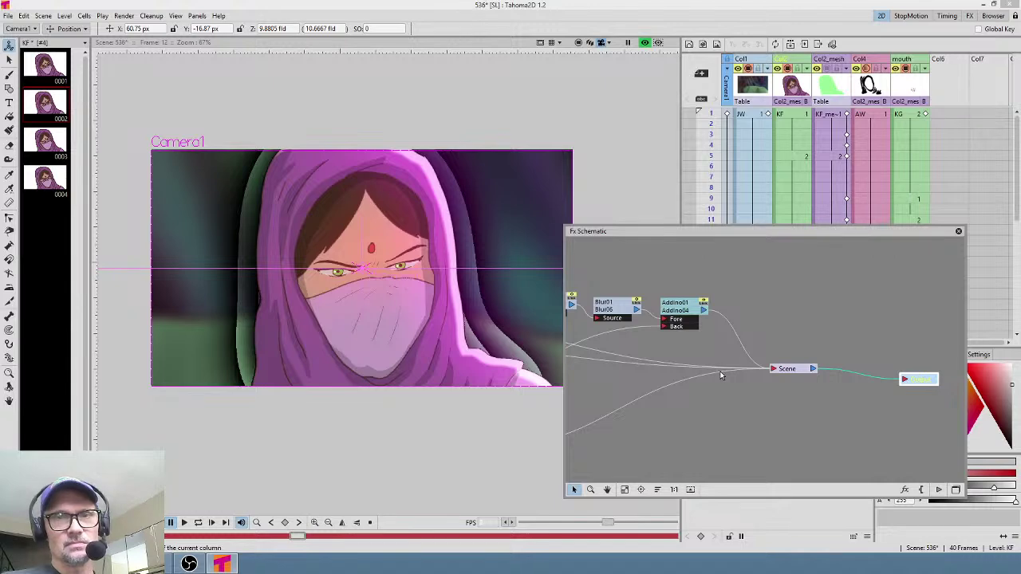
left_click_drag(563, 411, 516, 410)
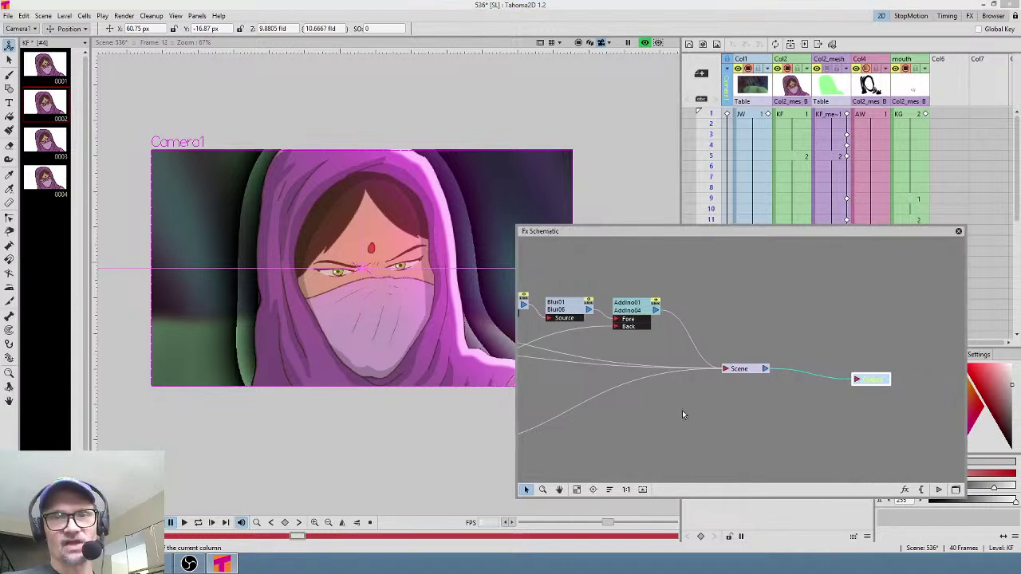
left_click_drag(859, 380, 904, 366)
left_click_drag(732, 370, 794, 369)
left_click_drag(613, 372, 736, 354)
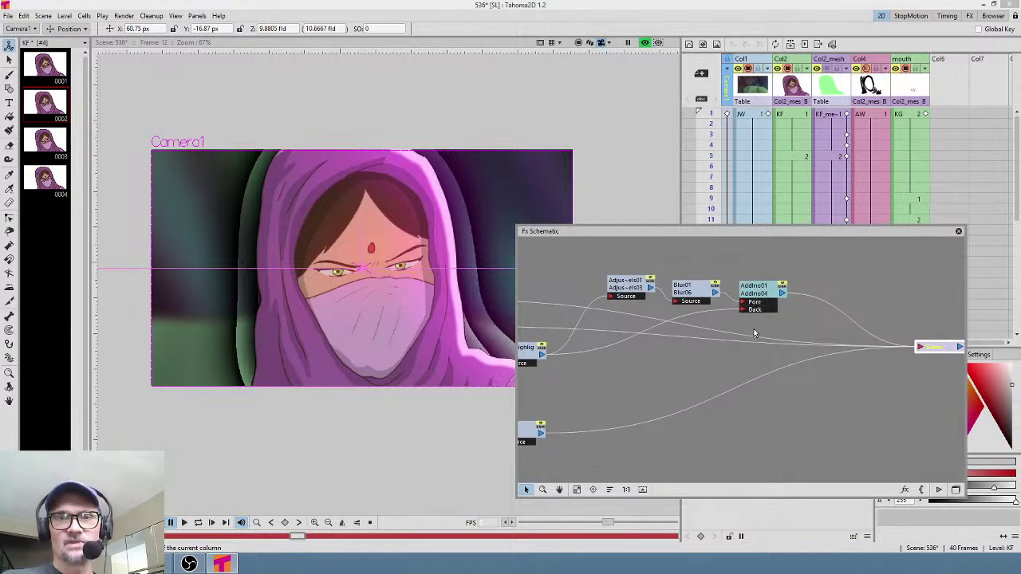
left_click_drag(708, 340, 695, 356)
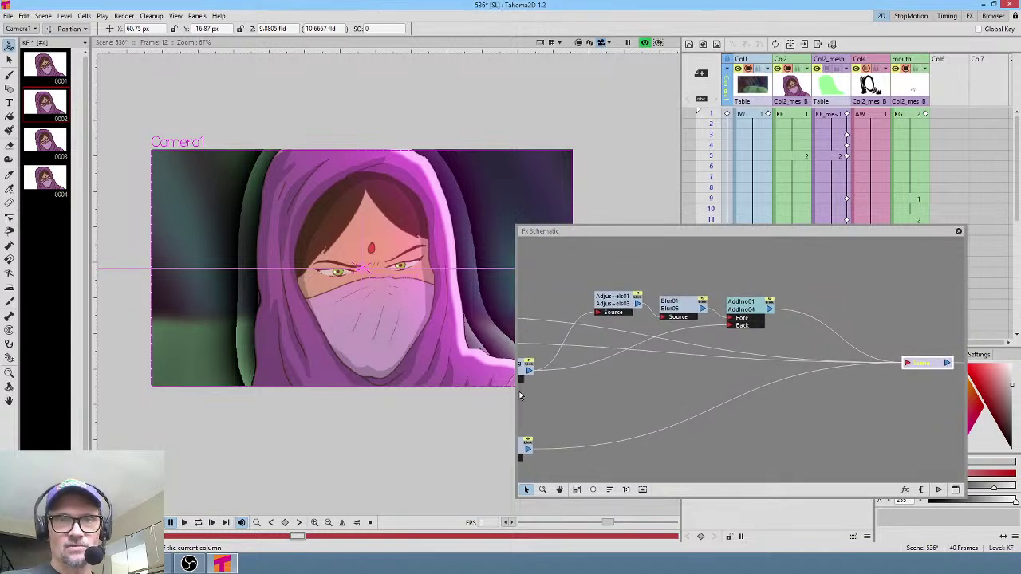
left_click_drag(516, 391, 373, 391)
left_click_drag(689, 419, 690, 382)
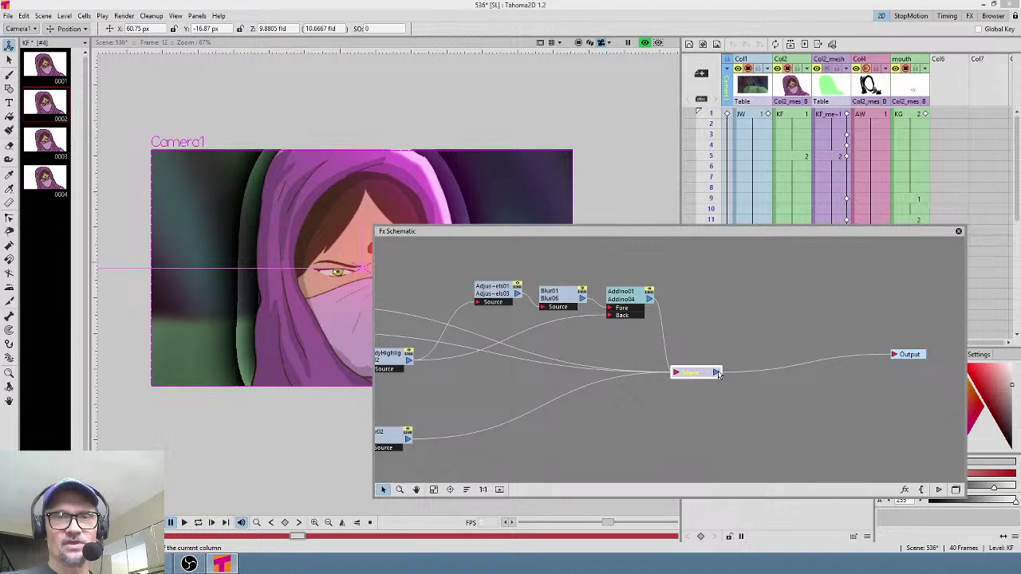
- Connect the BodyHighlight node's output directly to the Scene node
left_click(396, 360)
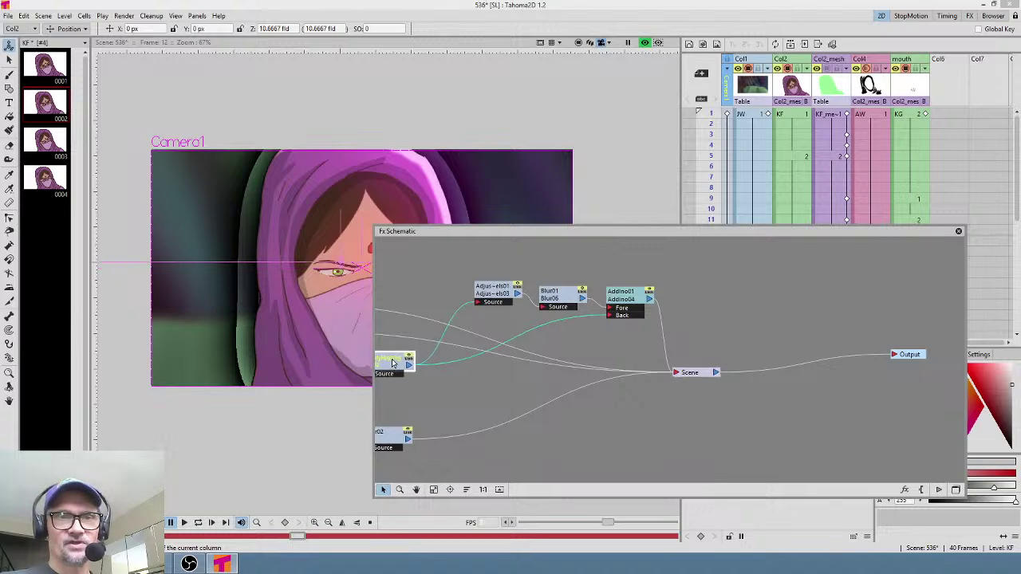
left_click_drag(410, 363, 674, 378)
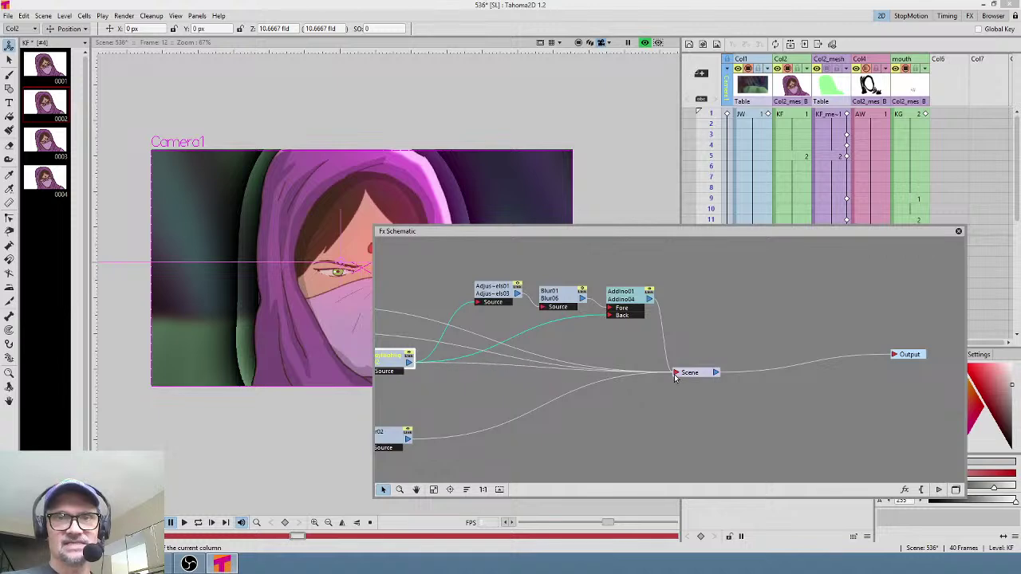
left_click(682, 375)
- Move the Add, Blur01 and AdjustLevels01 nodes to the right of Scene, and shift Scene left to make room
left_click_drag(629, 299, 832, 295)
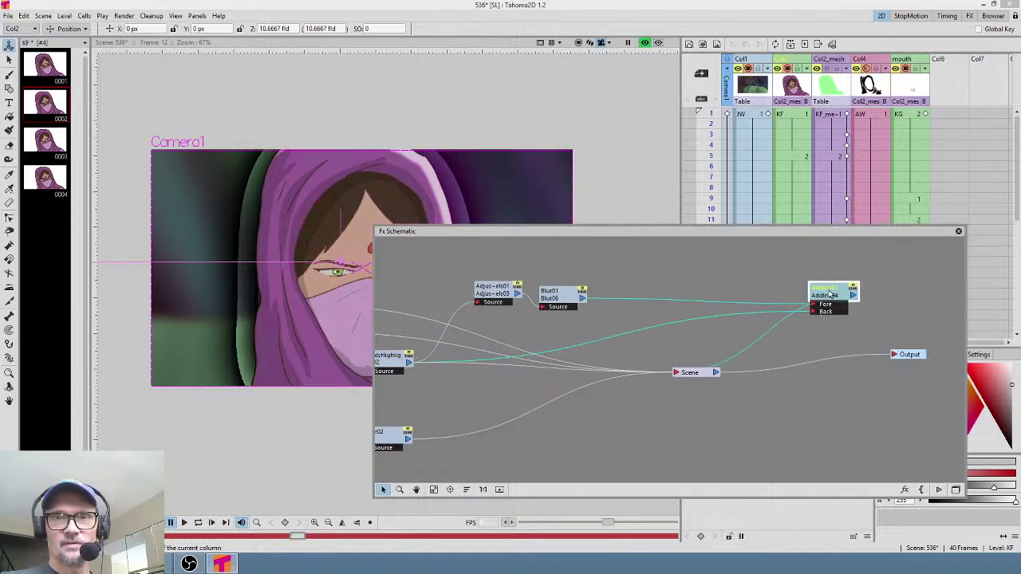
left_click_drag(558, 296, 760, 299)
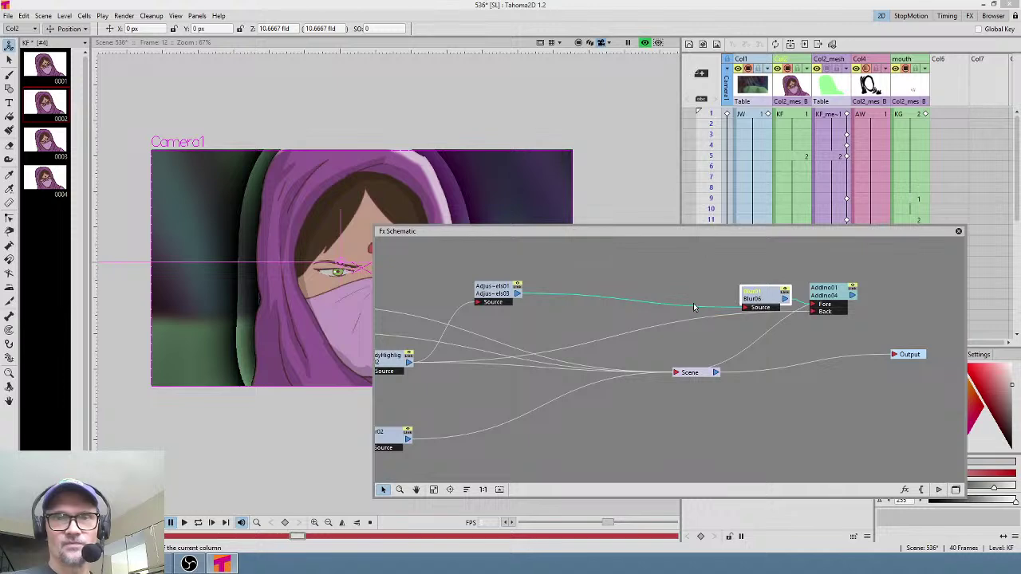
left_click_drag(498, 295, 695, 298)
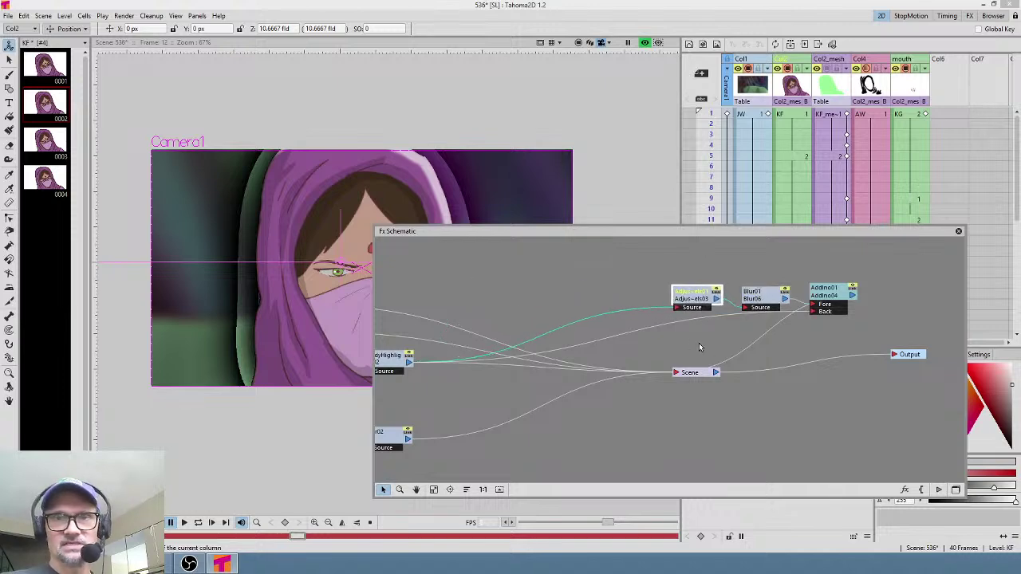
left_click_drag(704, 375, 587, 387)
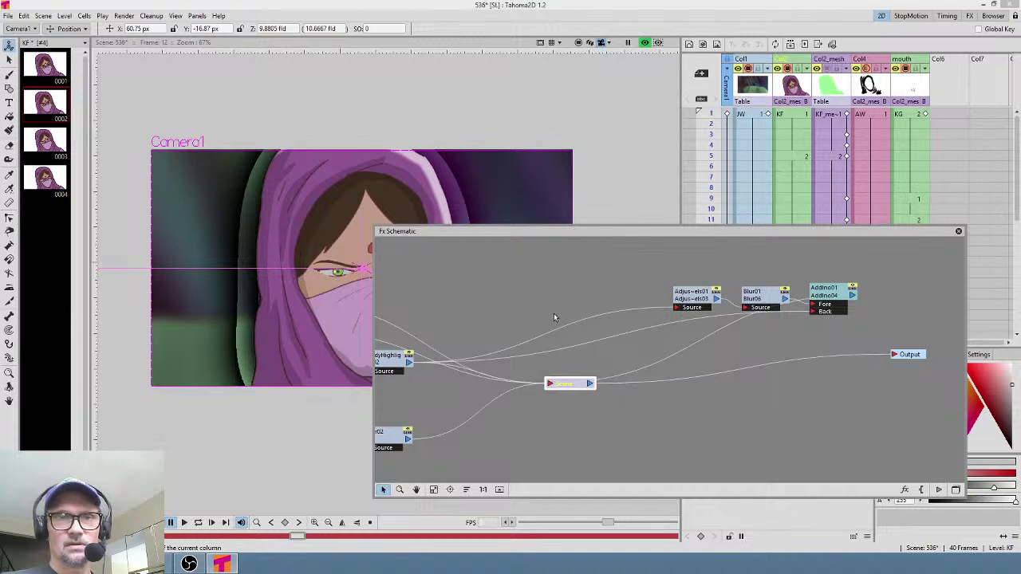
left_click_drag(553, 316, 592, 320)
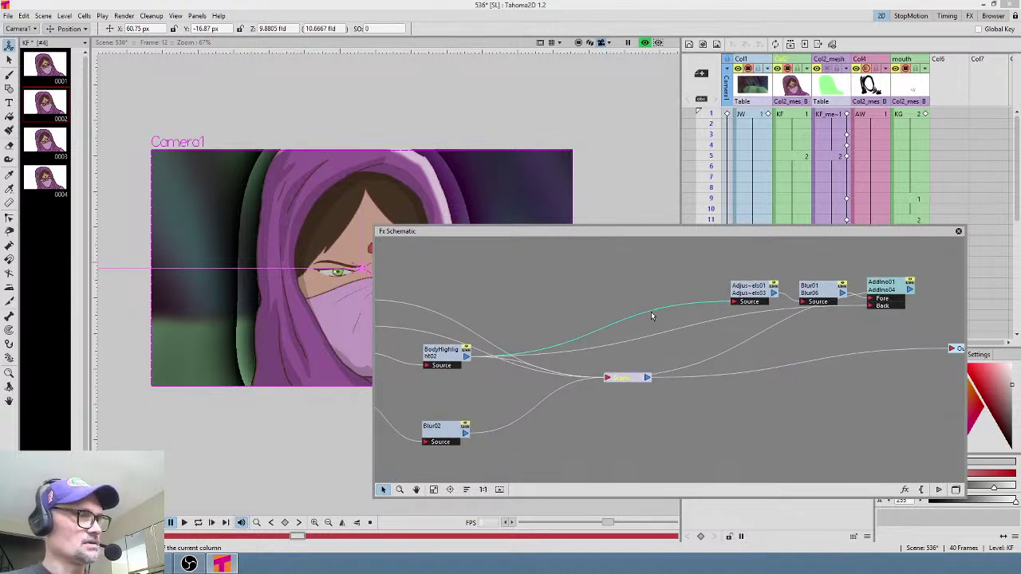
- Delete the links from BodyHighlight to AdjustLevels01 and Add, and the link between Add and Scene
left_click_drag(642, 381, 709, 407)
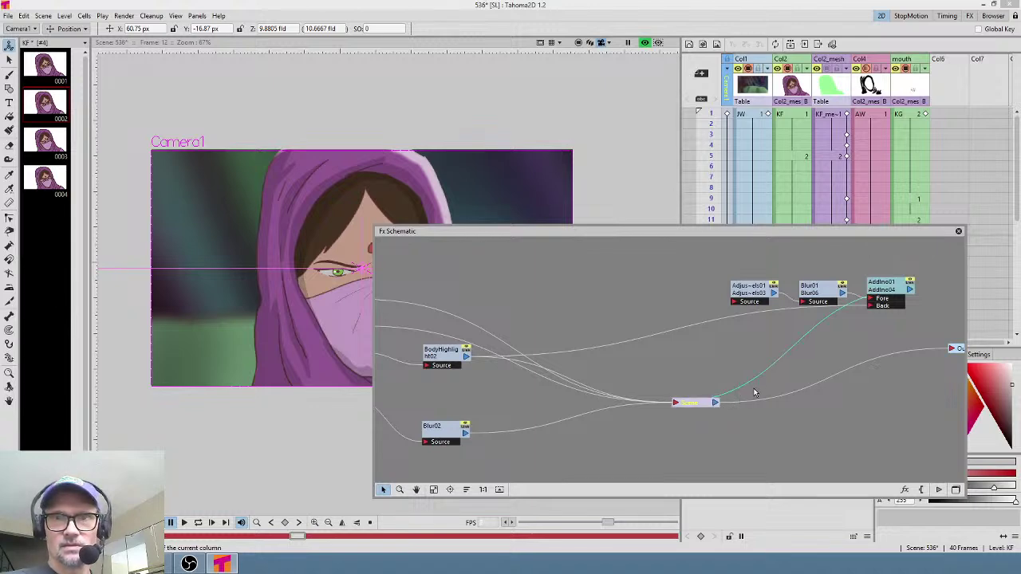
key("Delete")
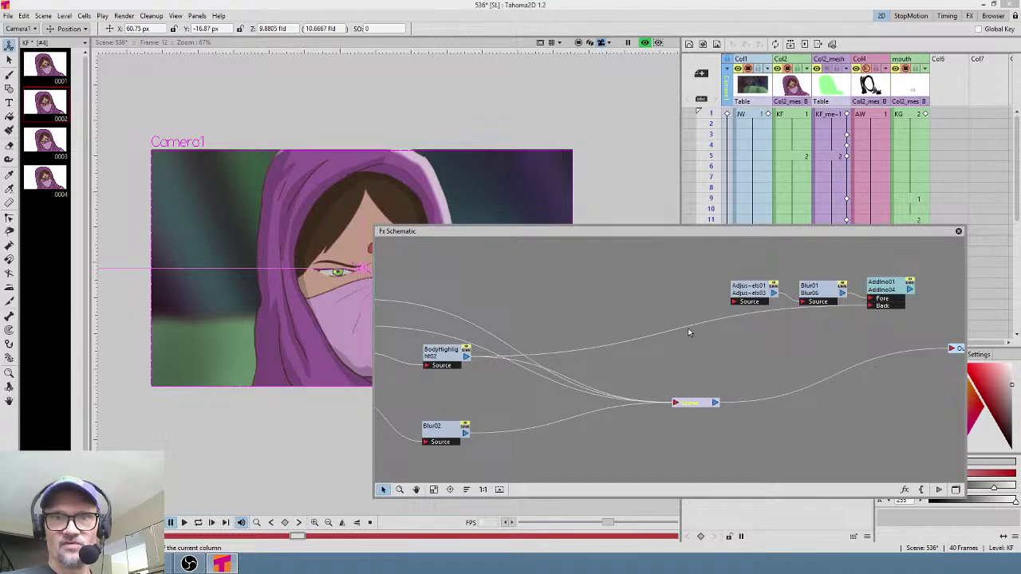
key("Delete")
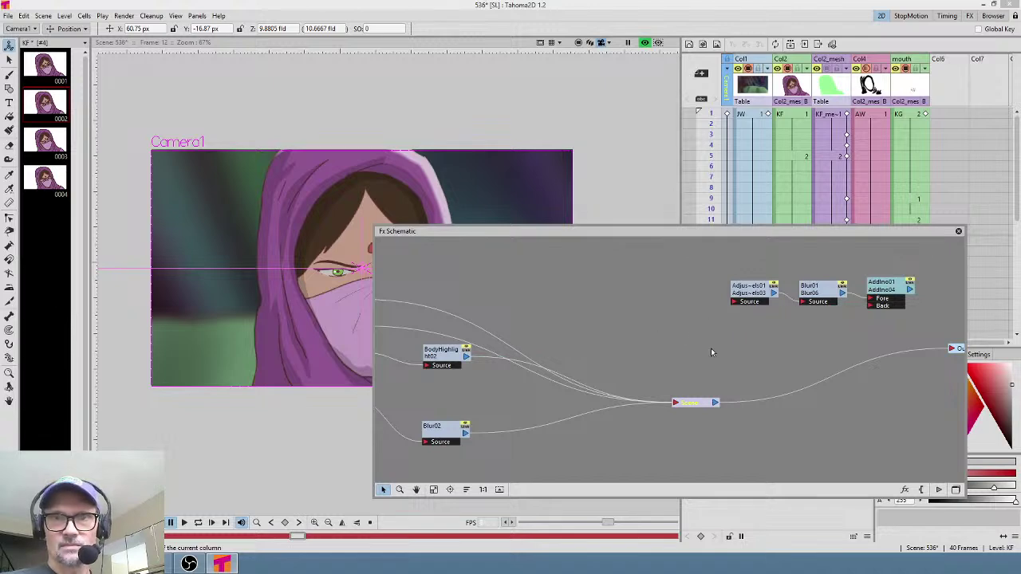
- Move Scene closer to its inputs and lower the BodyHighlight node to just above Blur02
left_click_drag(704, 406, 650, 362)
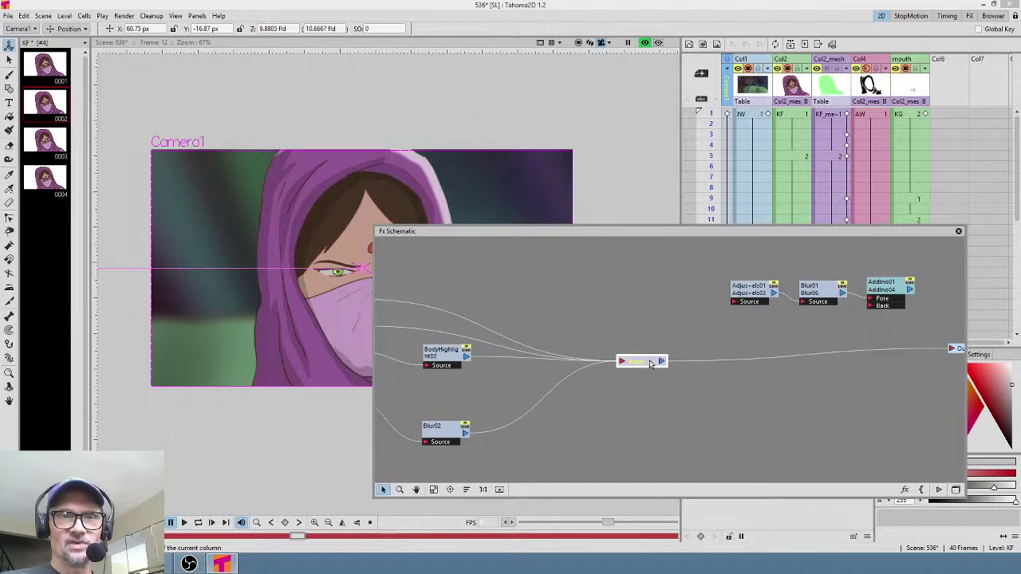
left_click_drag(453, 364, 453, 391)
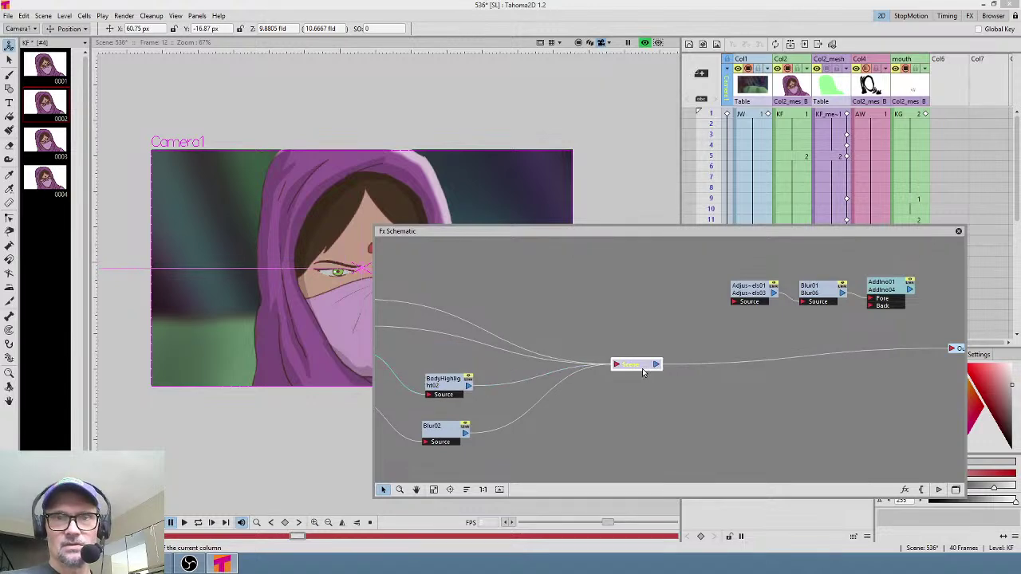
left_click_drag(642, 360, 654, 368)
left_click_drag(716, 346, 654, 353)
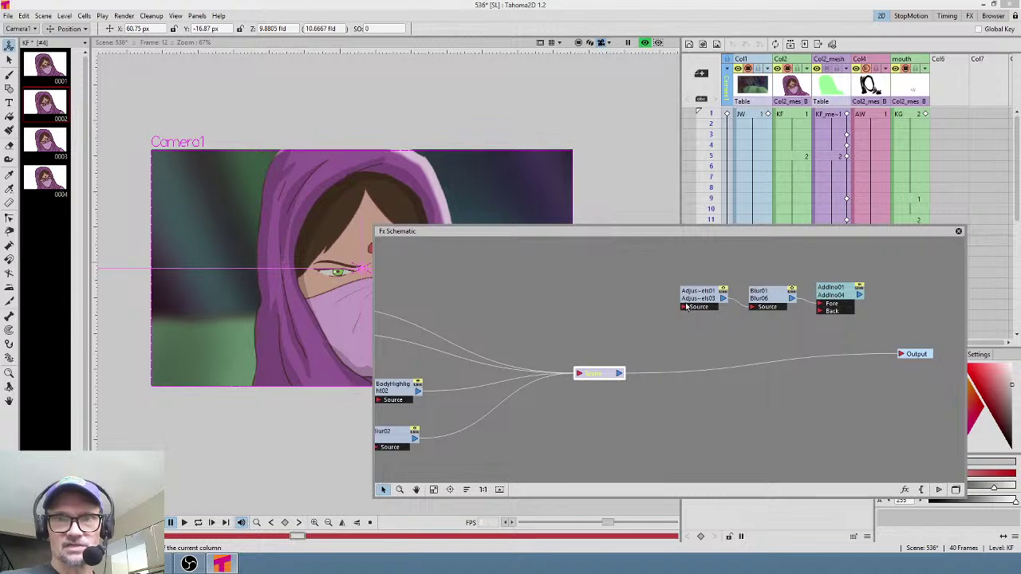
- Route Scene into the AdjustLevels01 Source and the Add node's Back input, and connect Add to Output
left_click_drag(683, 300, 664, 312)
left_click_drag(618, 374, 667, 320)
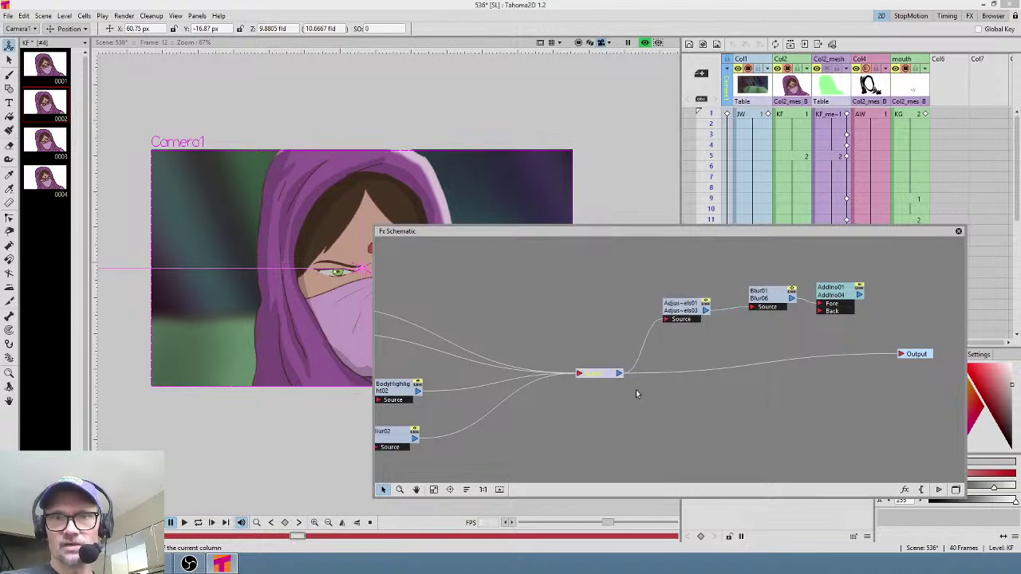
left_click_drag(619, 374, 816, 319)
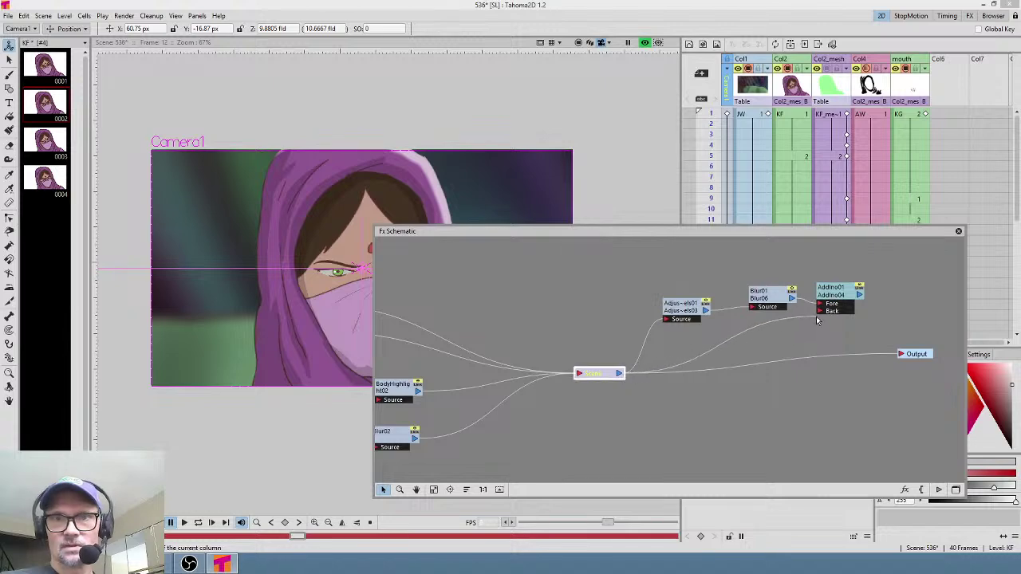
left_click_drag(859, 295, 900, 354)
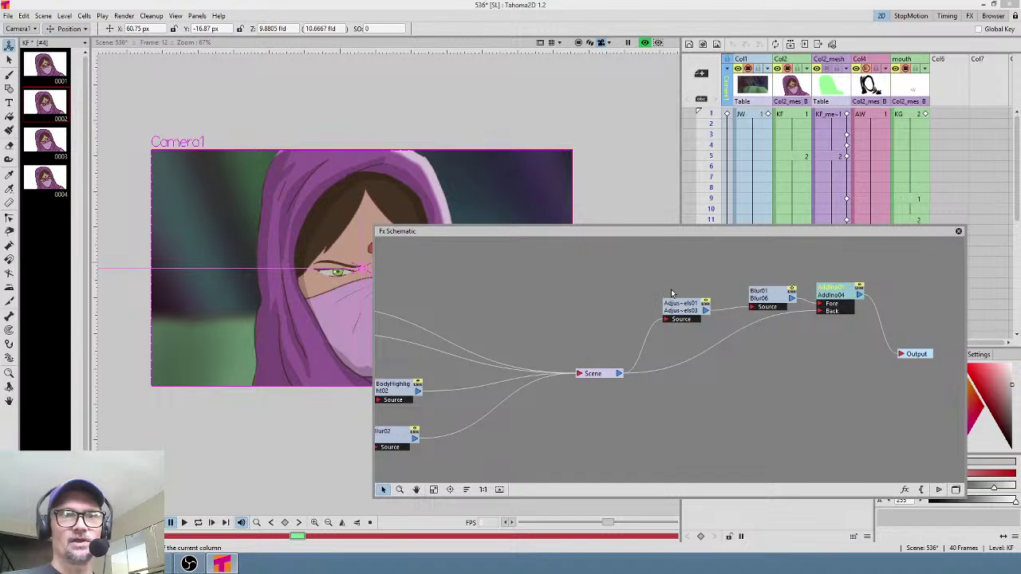
- Lower the Add, Blur01 and AdjustLevels01 nodes slightly so the bloom chain sits closer to the Scene link
left_click_drag(636, 241, 558, 242)
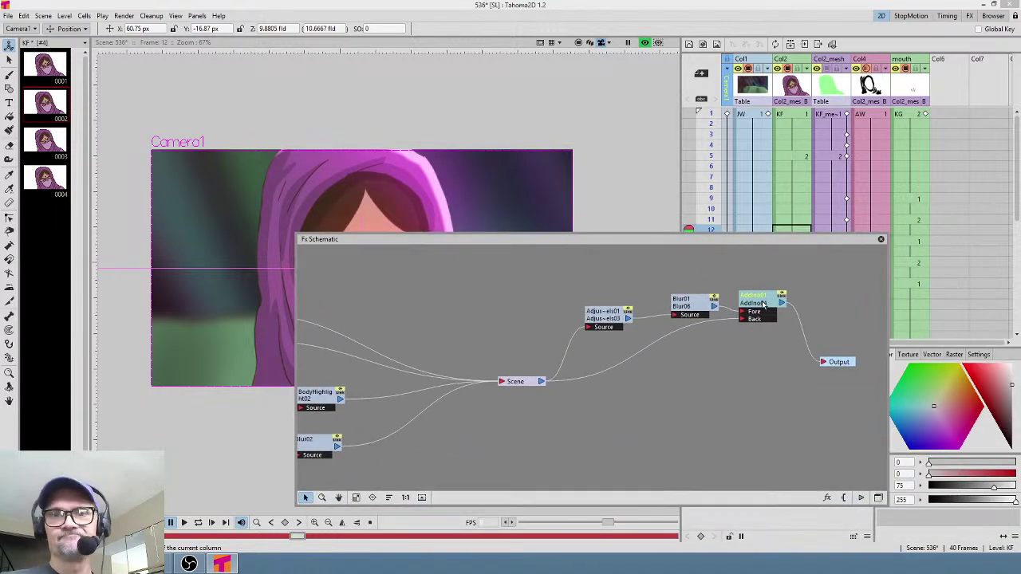
left_click_drag(760, 303, 763, 336)
left_click_drag(692, 298, 689, 323)
left_click_drag(588, 309, 588, 327)
- Lower the AdjustLevels01 RGB Output maximum to 115.9091 while checking the glow on the character, and close its settings
left_click_drag(526, 240, 726, 206)
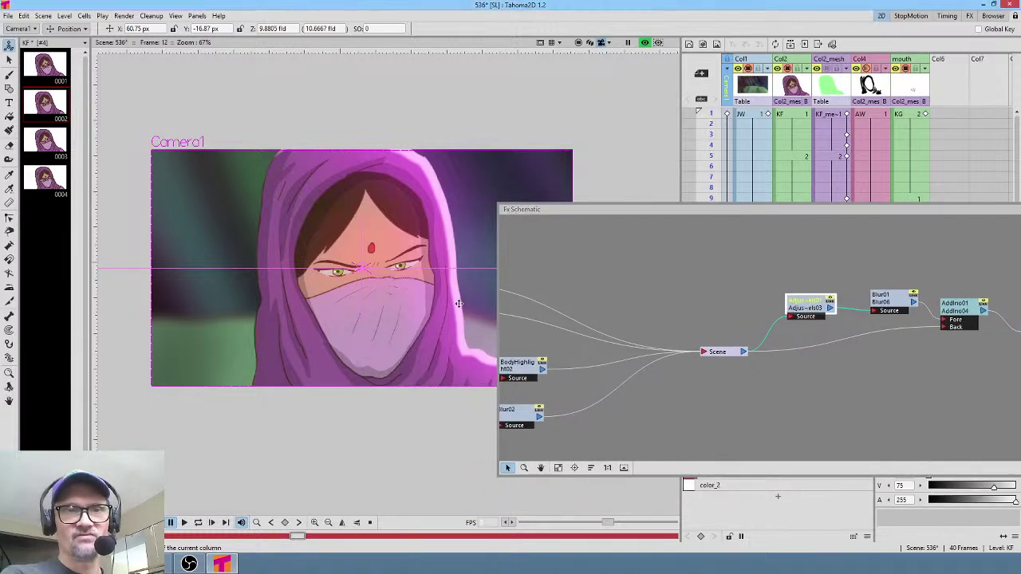
left_click_drag(415, 275, 349, 263)
scroll(382, 261, "up", 7)
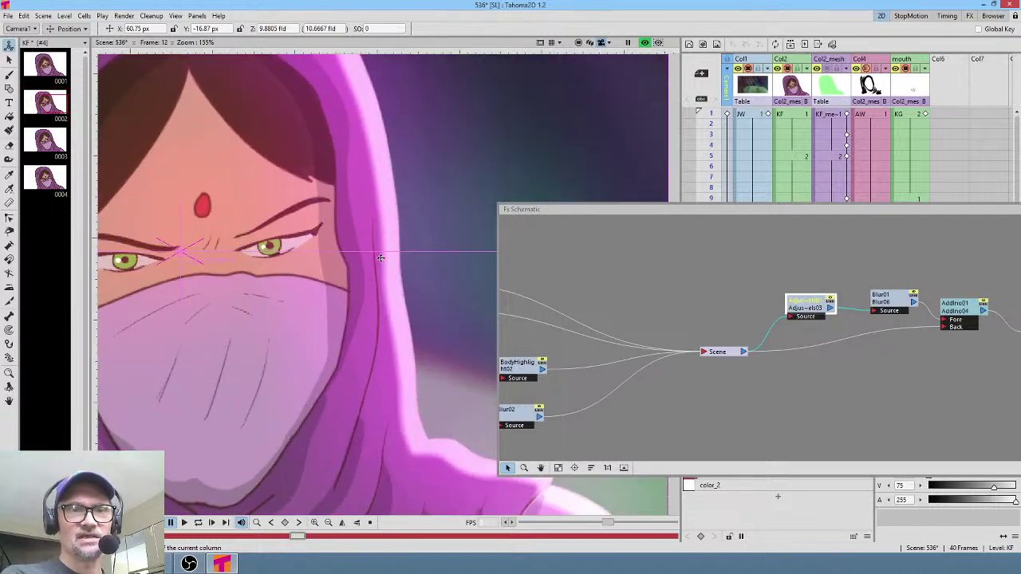
scroll(402, 257, "down", 4)
left_click_drag(442, 259, 424, 284)
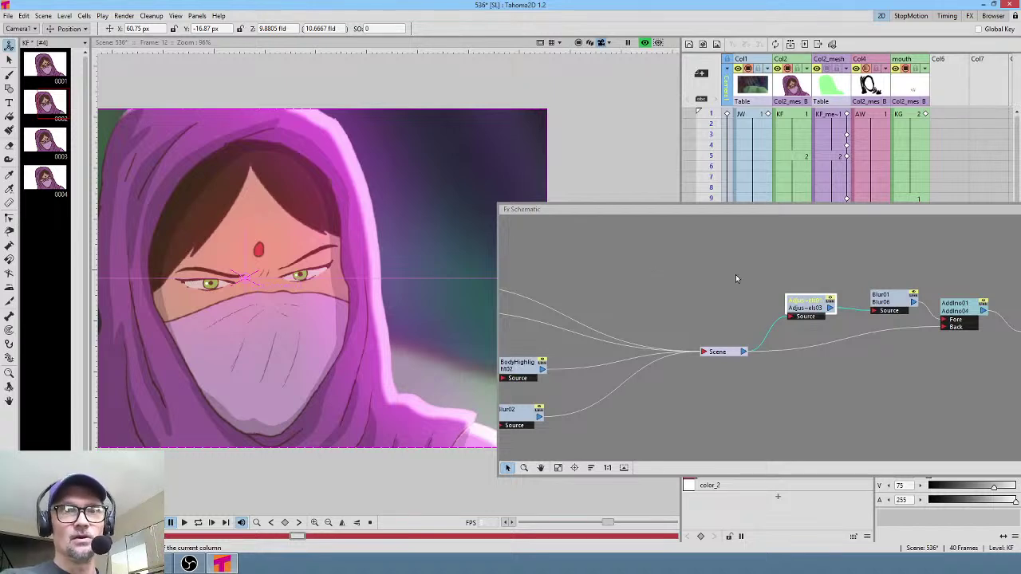
left_click_drag(810, 305, 758, 293)
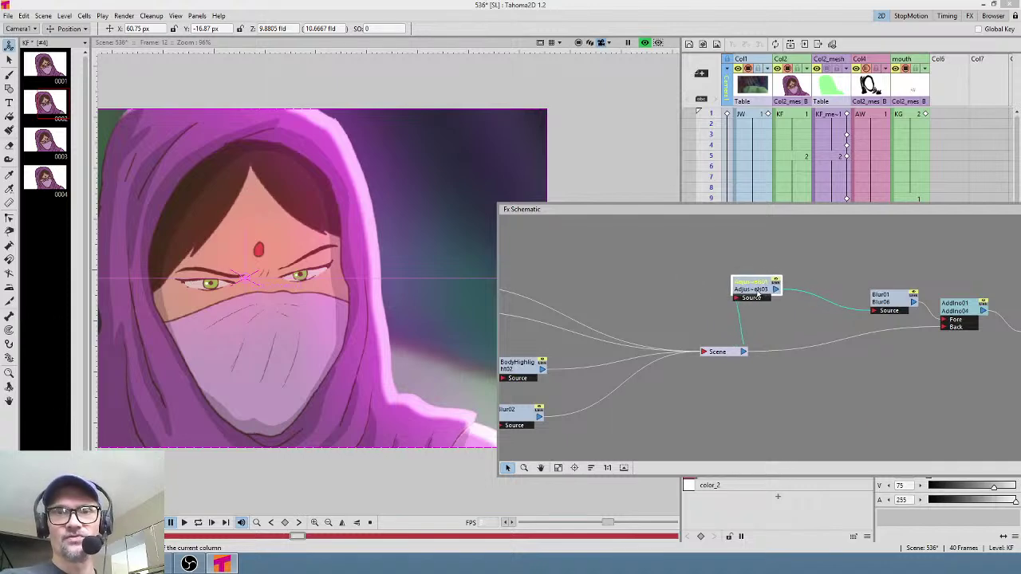
double_click(756, 292)
left_click_drag(776, 214, 717, 213)
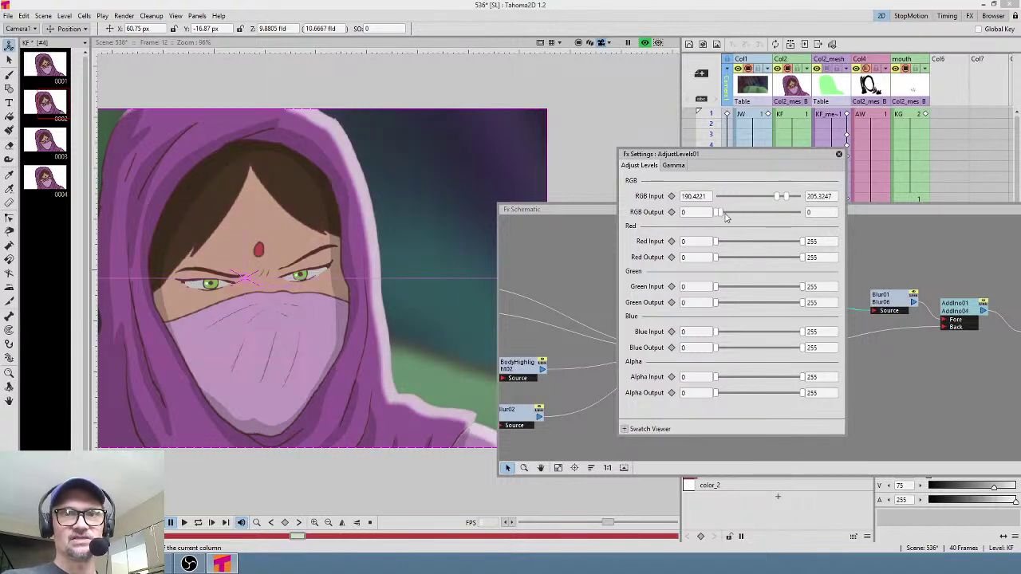
left_click_drag(722, 214, 761, 215)
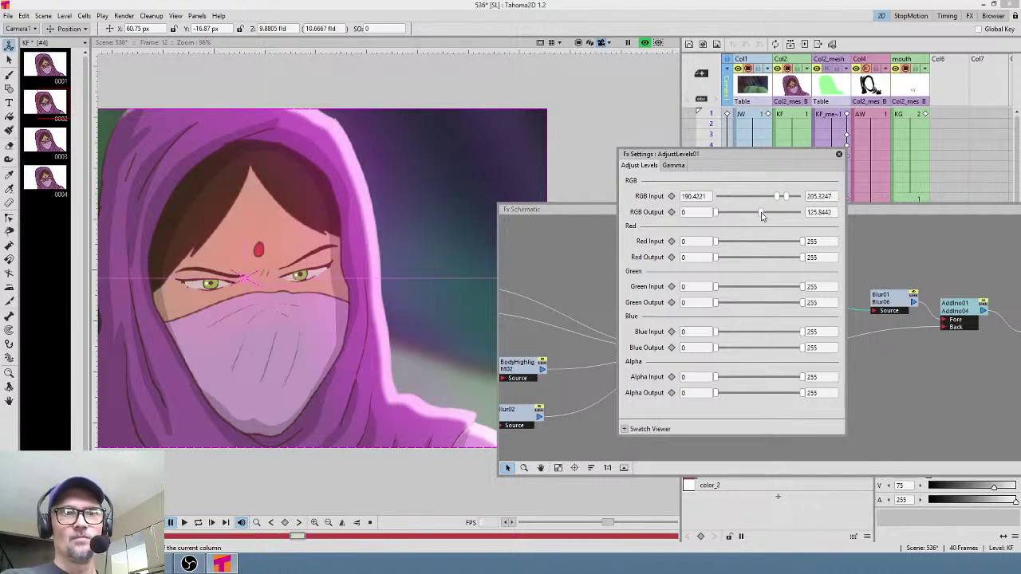
left_click_drag(762, 216, 752, 217)
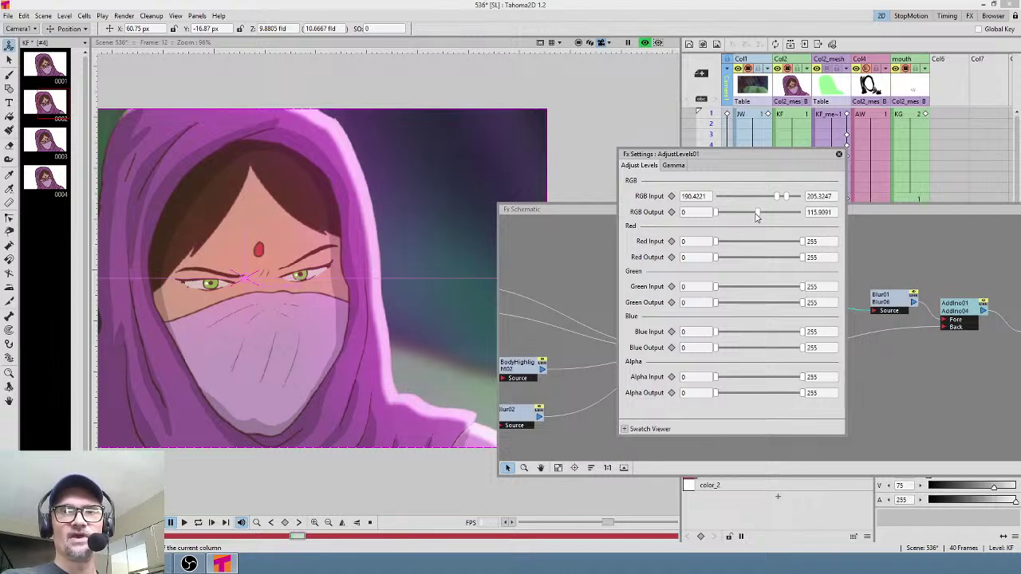
left_click(838, 154)
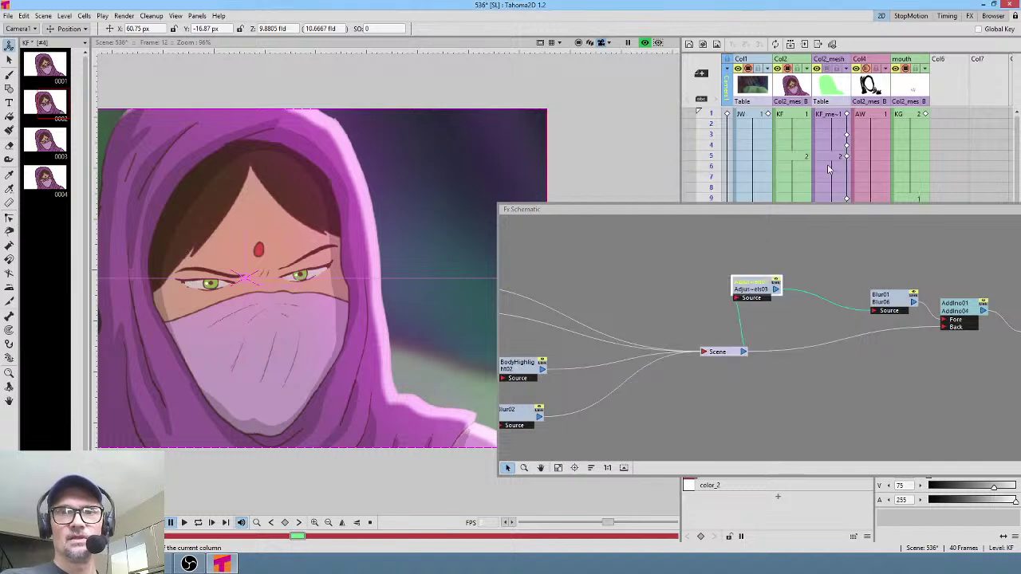
- Shift the AdjustLevels01 node away from Blur01 to make room, and insert an HSV Scale effect on the link between them
right_click(812, 295)
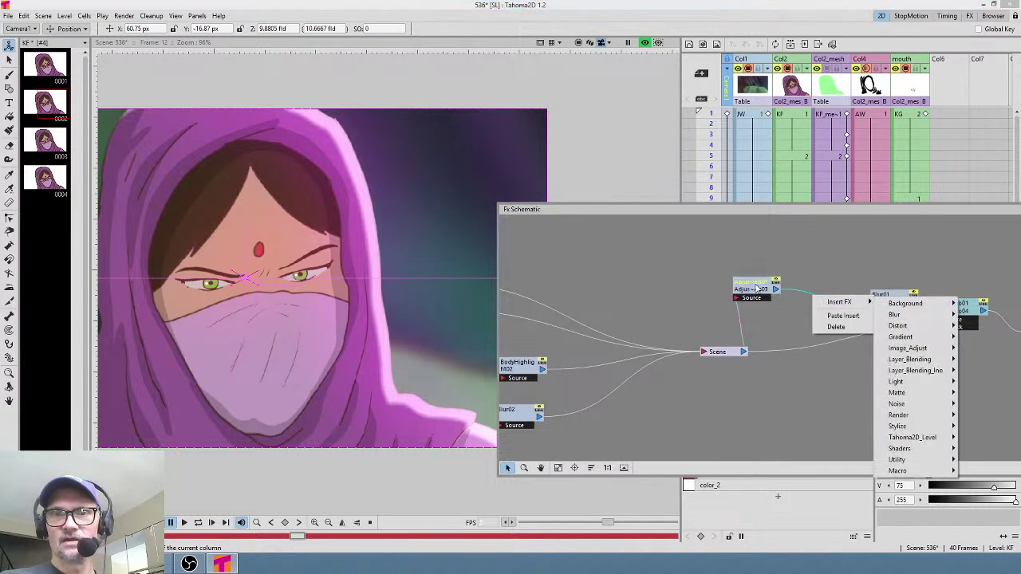
mouse_move(754, 287)
left_mouse_down()
mouse_move(745, 280)
mouse_move(772, 302)
mouse_move(736, 295)
mouse_move(737, 283)
mouse_move(740, 293)
left_mouse_up()
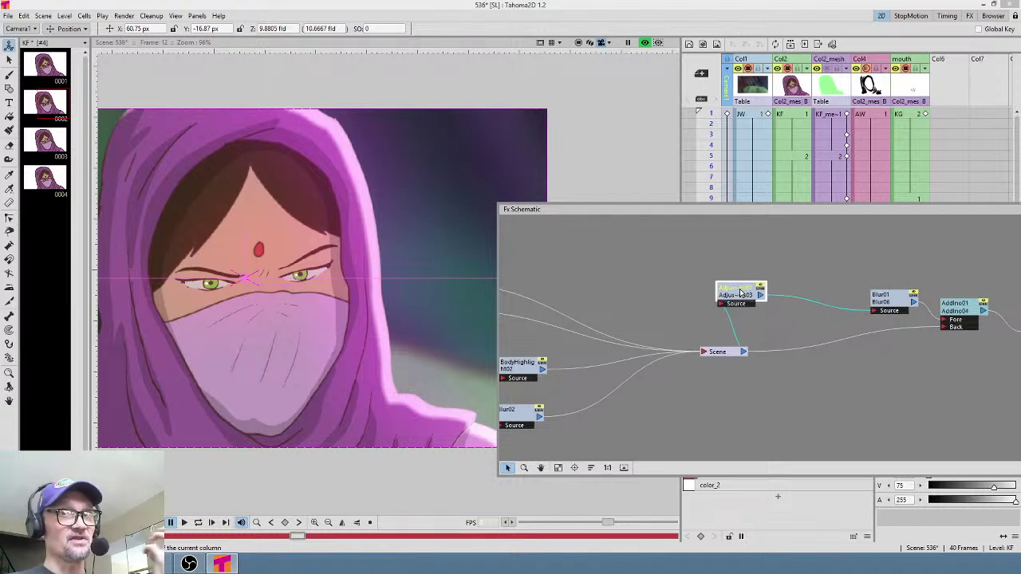
right_click(794, 301)
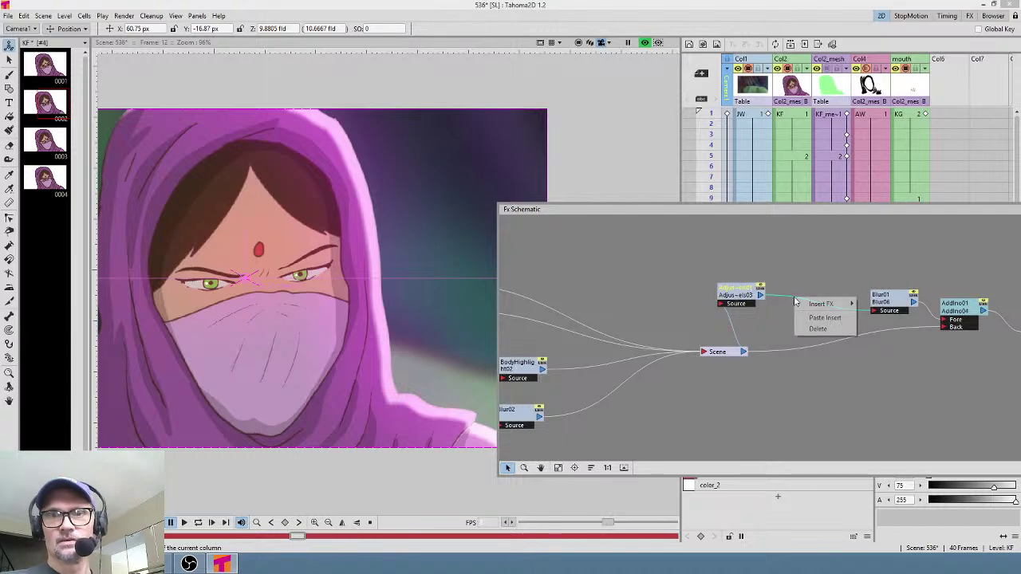
mouse_move(833, 304)
mouse_move(917, 313)
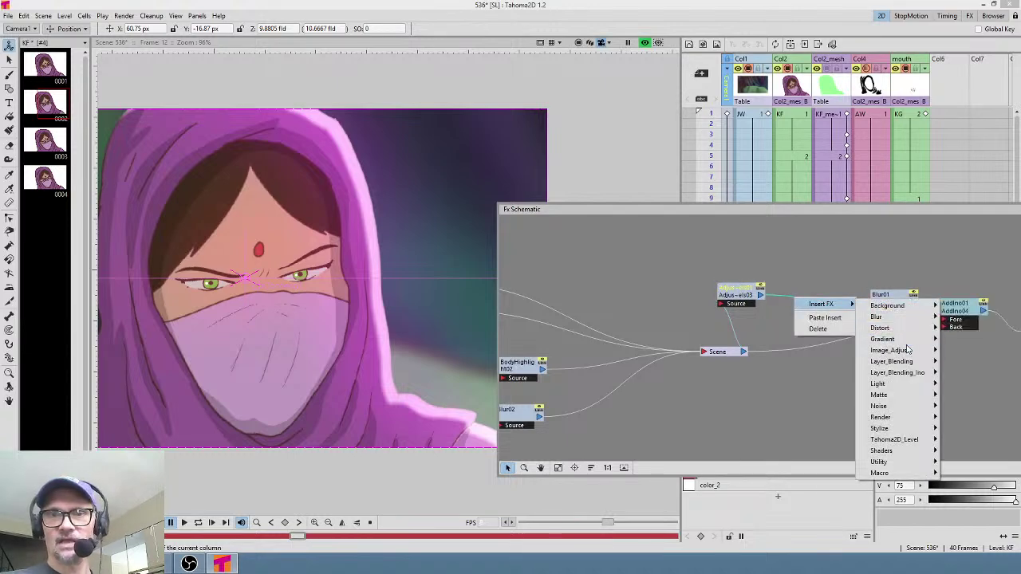
mouse_move(905, 354)
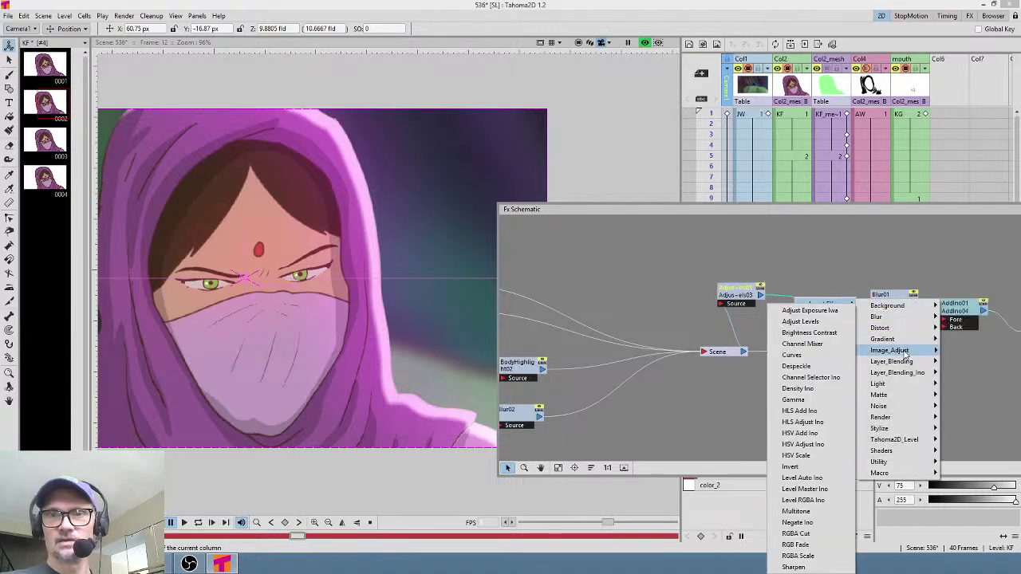
left_click(800, 456)
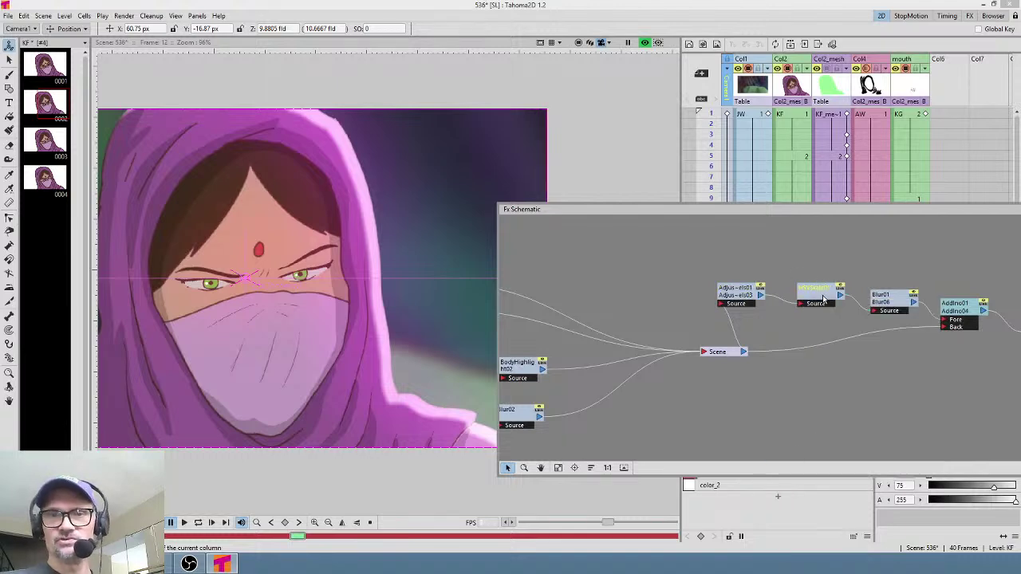
- Lower the HSVScale01 Saturation to -0.347 to mute the glow's colour, and close its settings
double_click(810, 289)
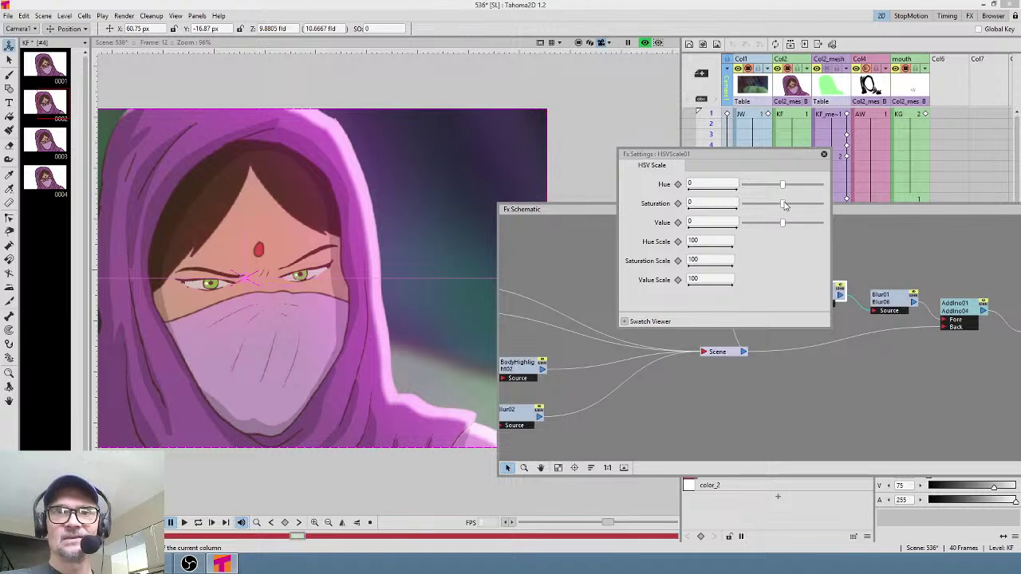
left_click_drag(783, 204, 774, 207)
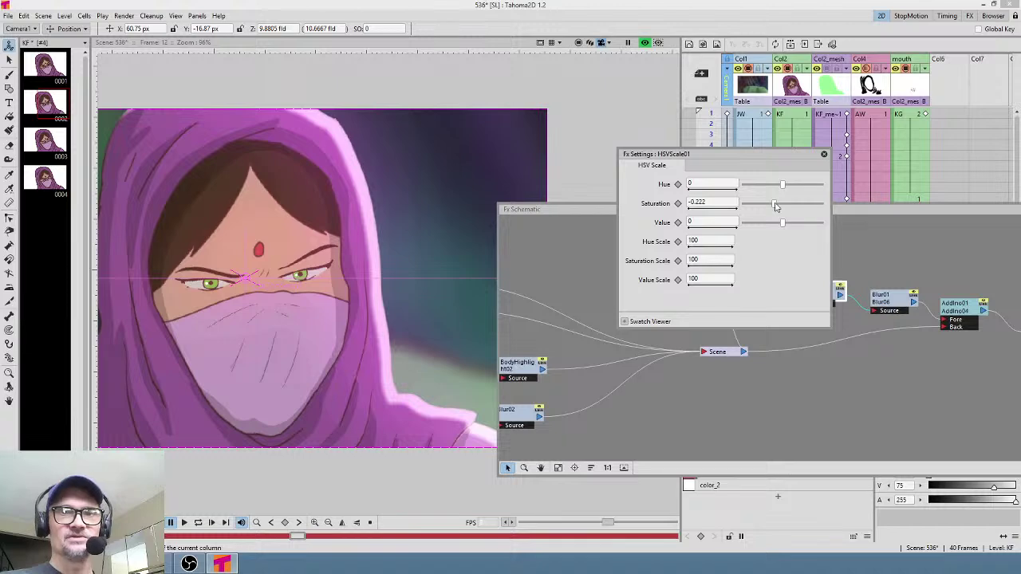
left_click_drag(774, 206, 768, 206)
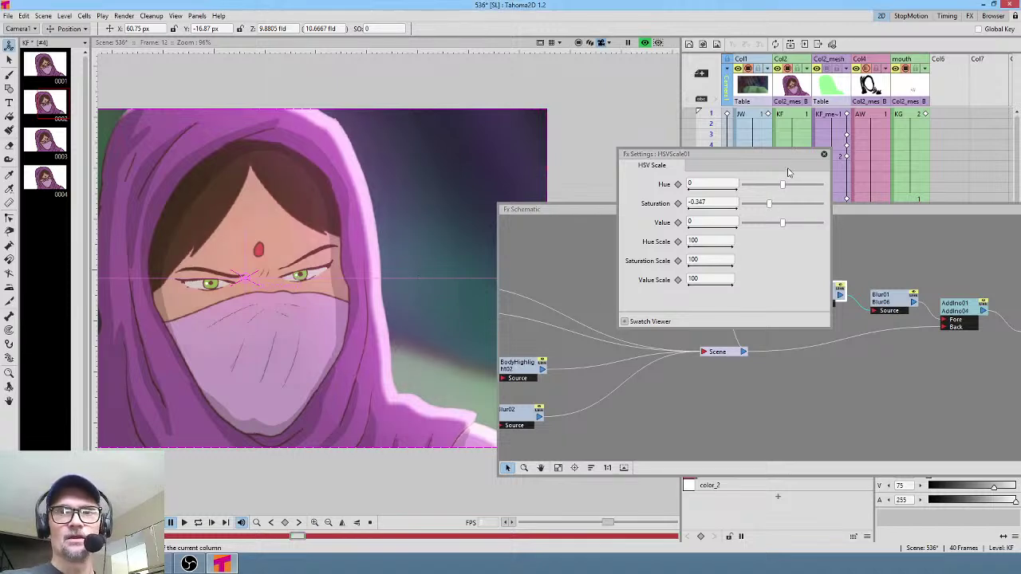
left_click(823, 156)
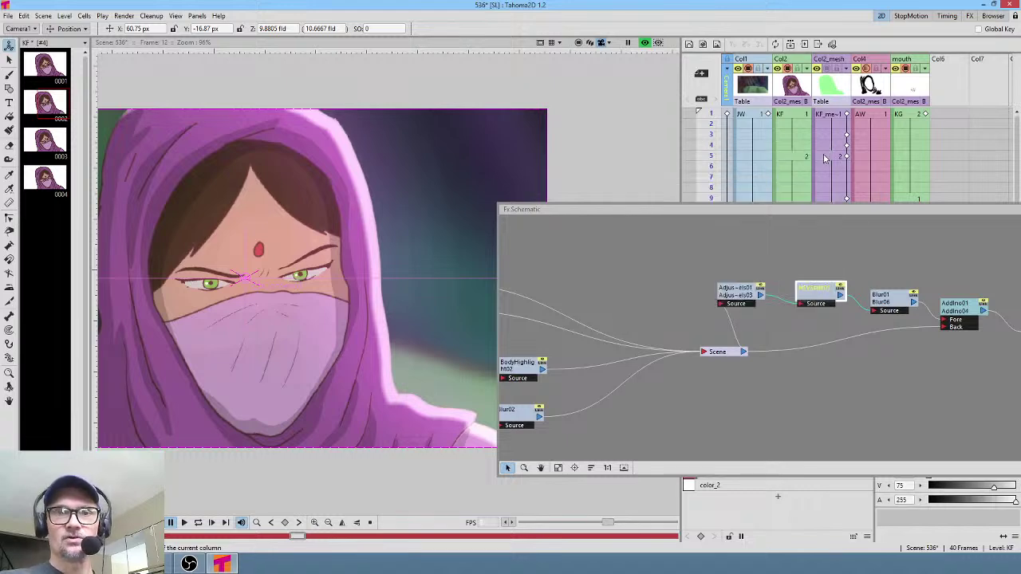
- Move Scene slightly away from the bloom chain, set the BodyHighlight02 Transparency to 0.456, and close its settings
left_click_drag(711, 359, 672, 352)
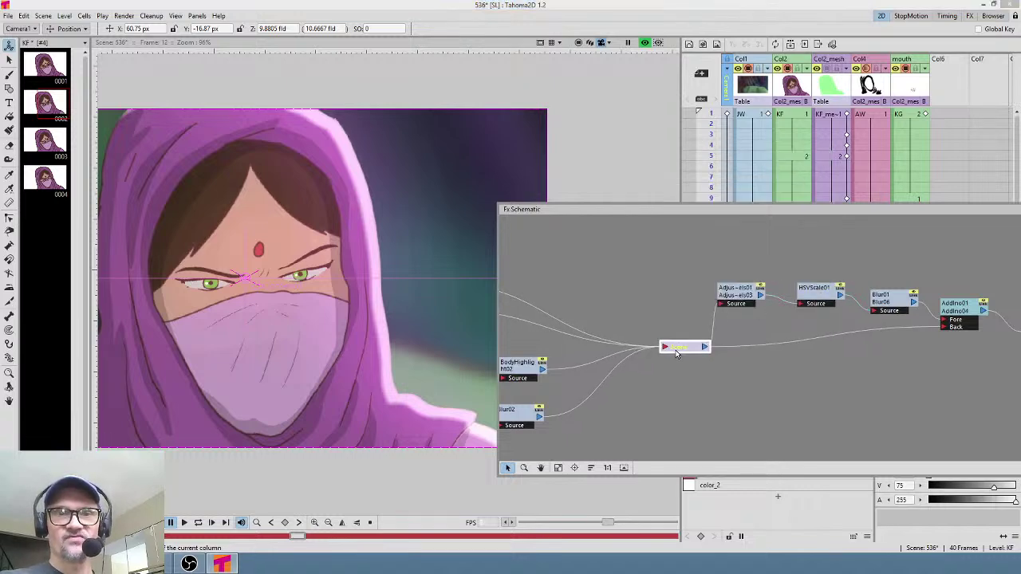
left_click_drag(640, 392, 739, 375)
double_click(628, 359)
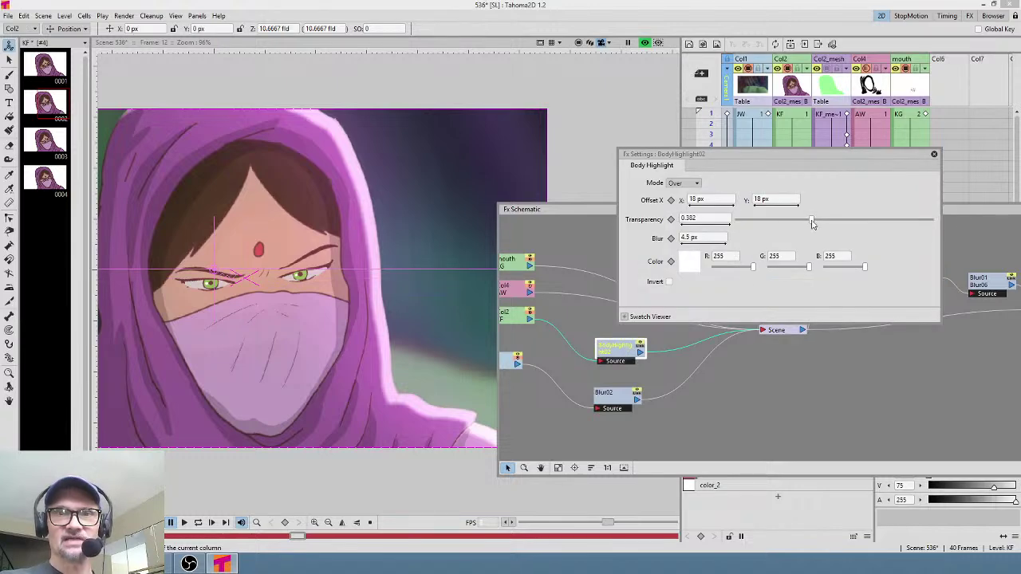
left_click_drag(812, 225, 850, 221)
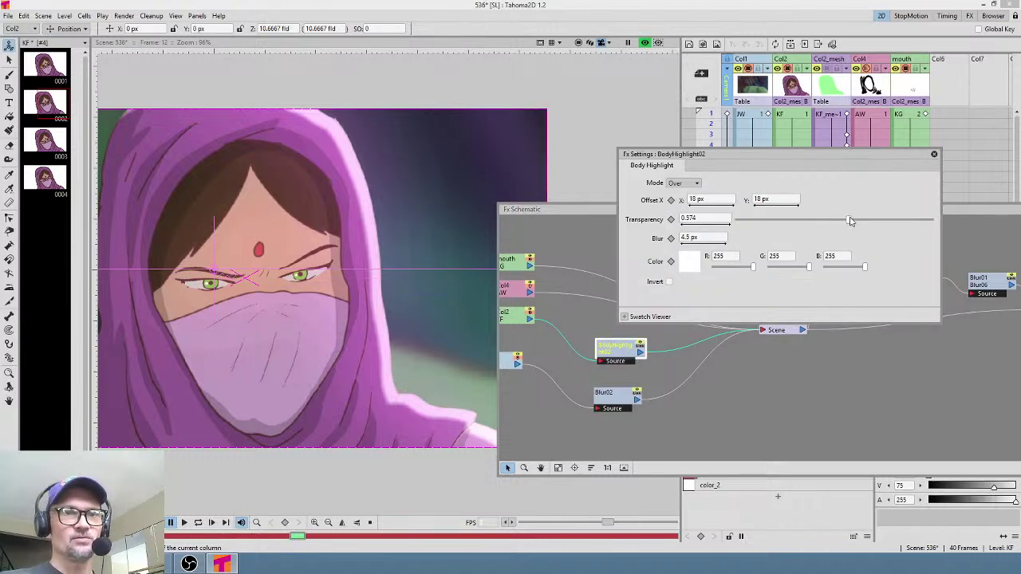
left_click_drag(850, 221, 828, 226)
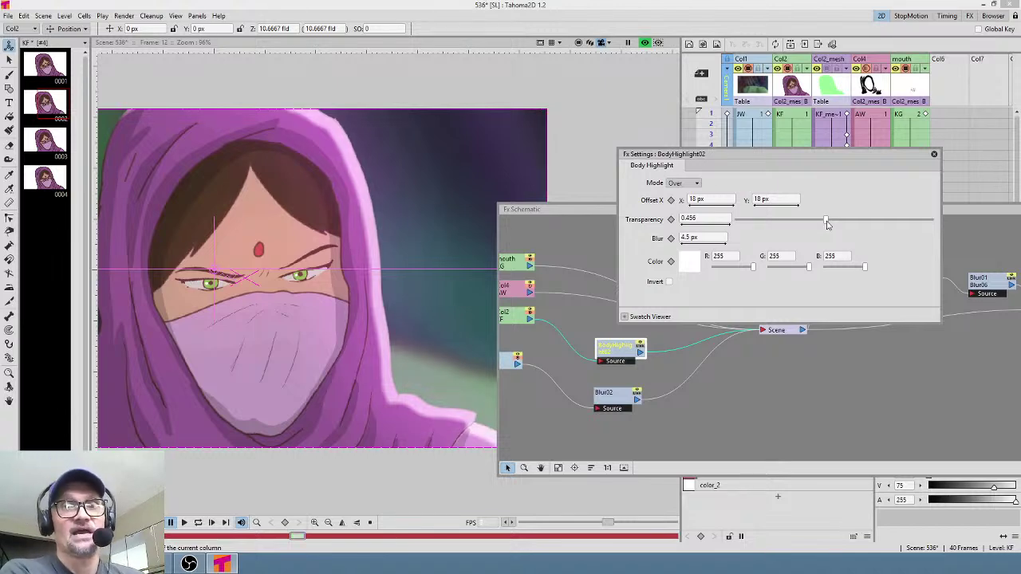
left_click(934, 155)
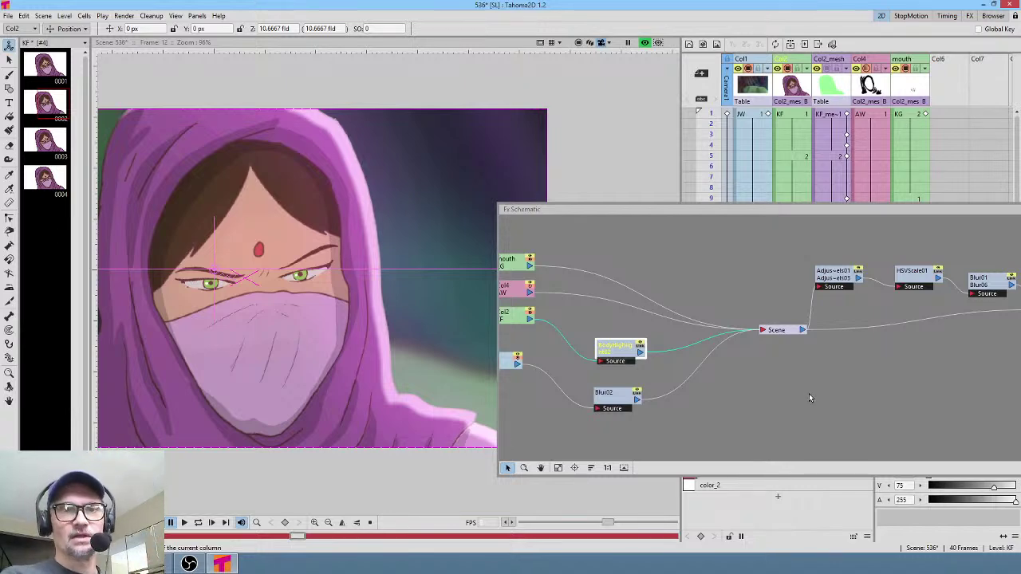
- Look over the whole node graph, close the Fx Schematic, and leave the preview to return to frame 1 of Col1
mouse_move(804, 365)
left_mouse_down()
mouse_move(648, 350)
mouse_move(753, 359)
mouse_move(787, 344)
mouse_move(840, 369)
mouse_move(823, 361)
left_mouse_up()
scroll(753, 358, "down", 7)
scroll(790, 346, "up", 6)
scroll(875, 348, "down", 2)
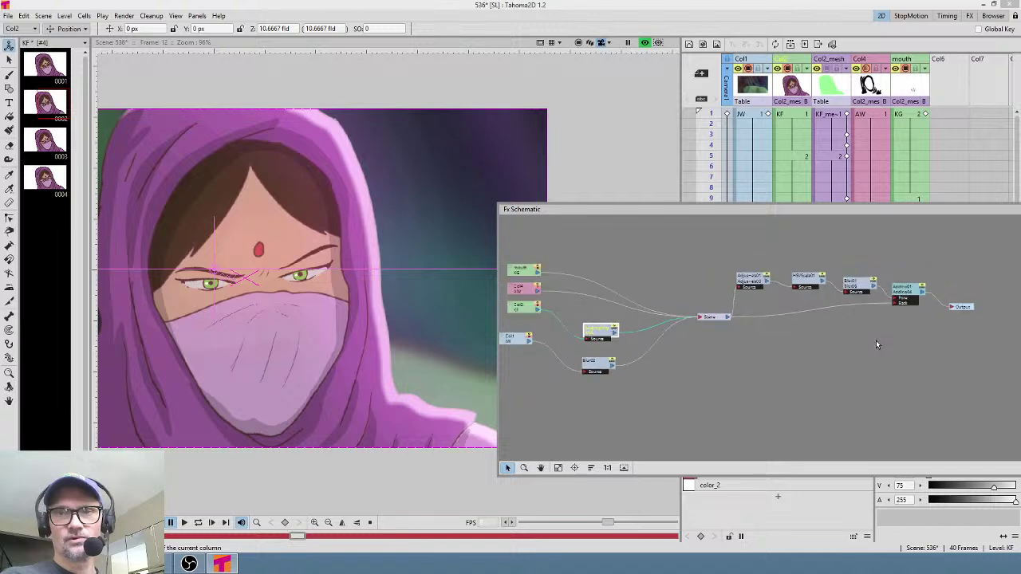
left_click_drag(938, 212, 785, 209)
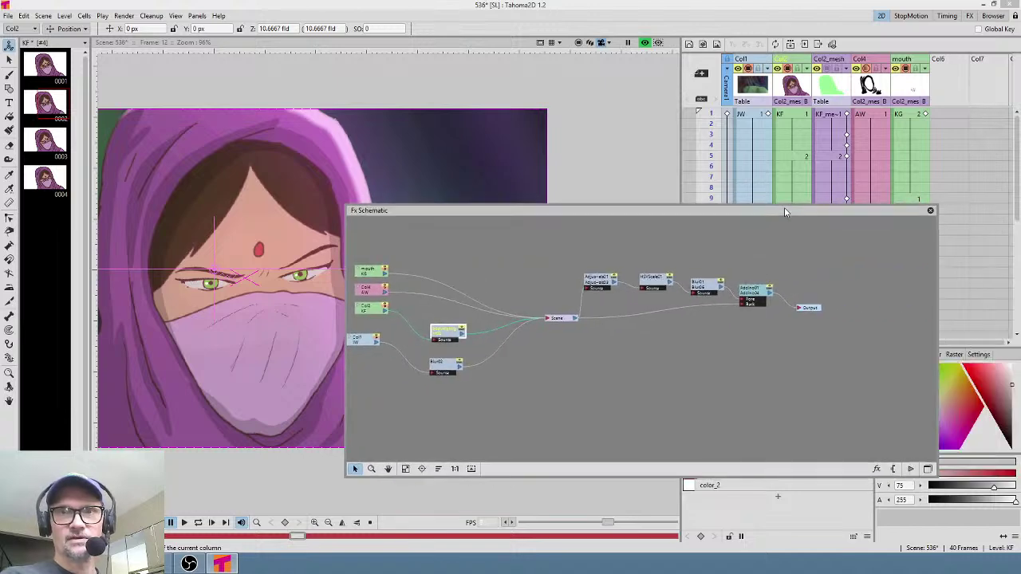
left_click(934, 210)
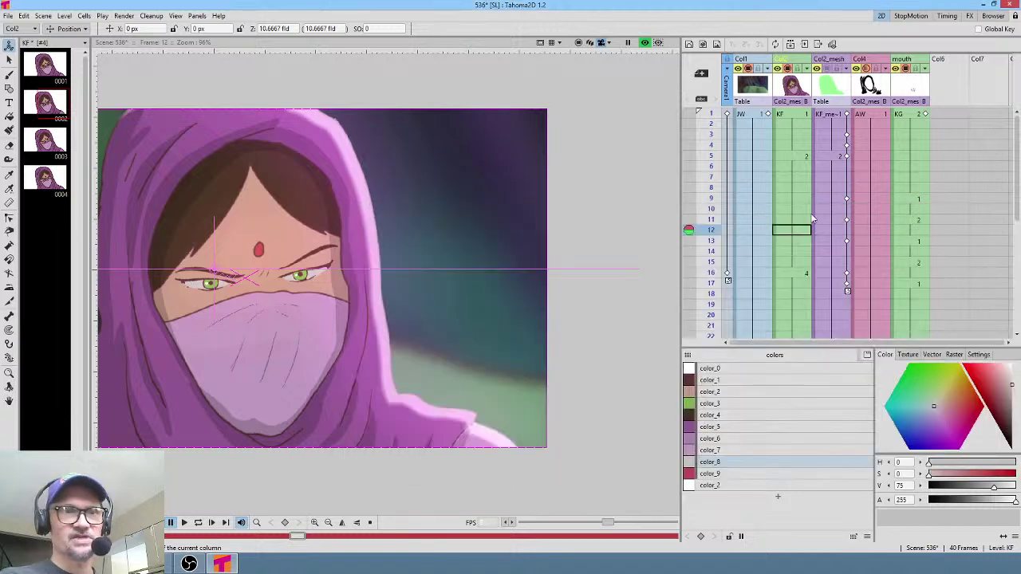
left_click(644, 42)
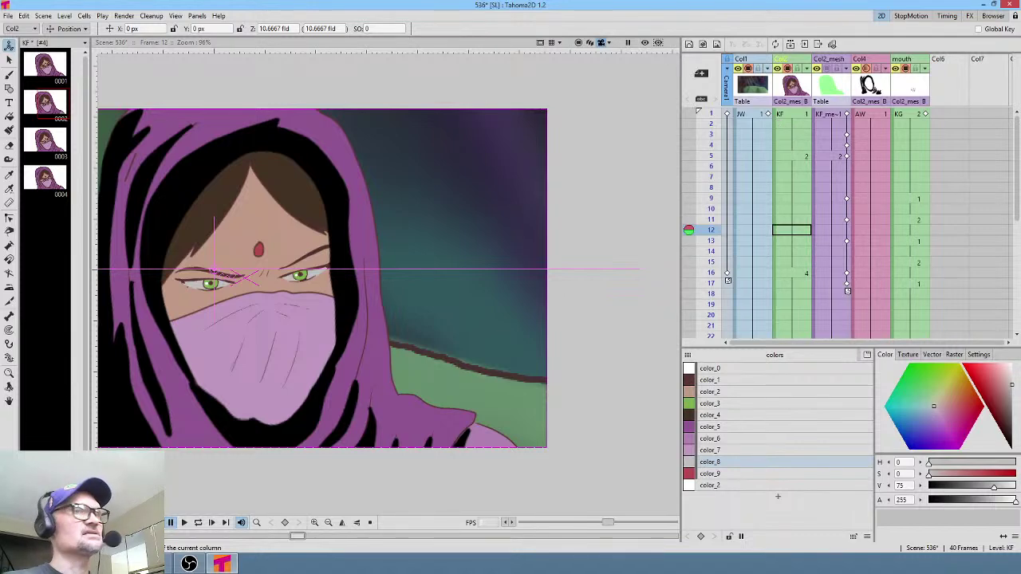
left_click(750, 116)
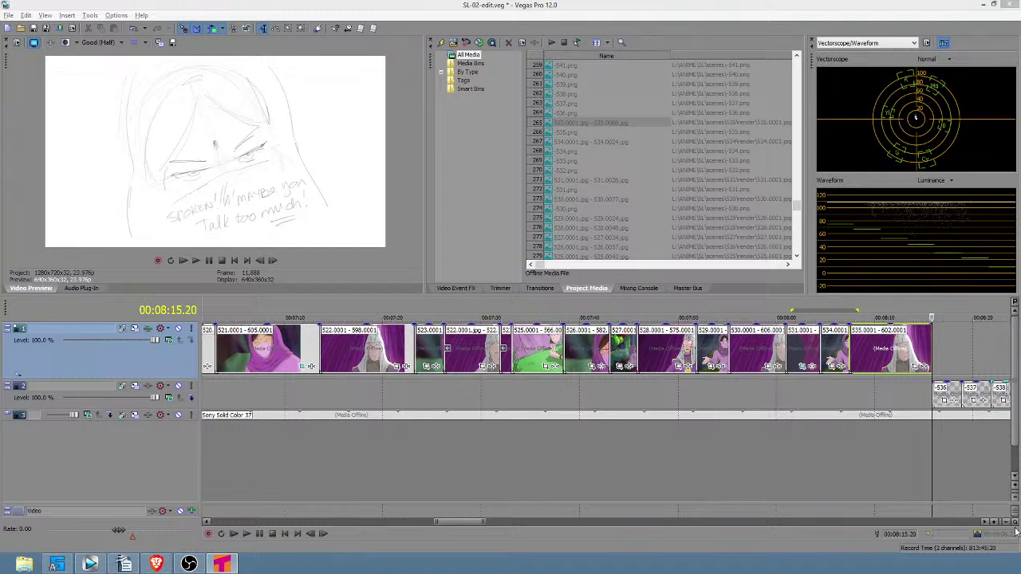
- In Vegas Pro, set the frame rate of the imported 536.0001.jpg - 536.0040.jpg sequence to 8.000 and apply it
scroll(917, 388, "right", 3)
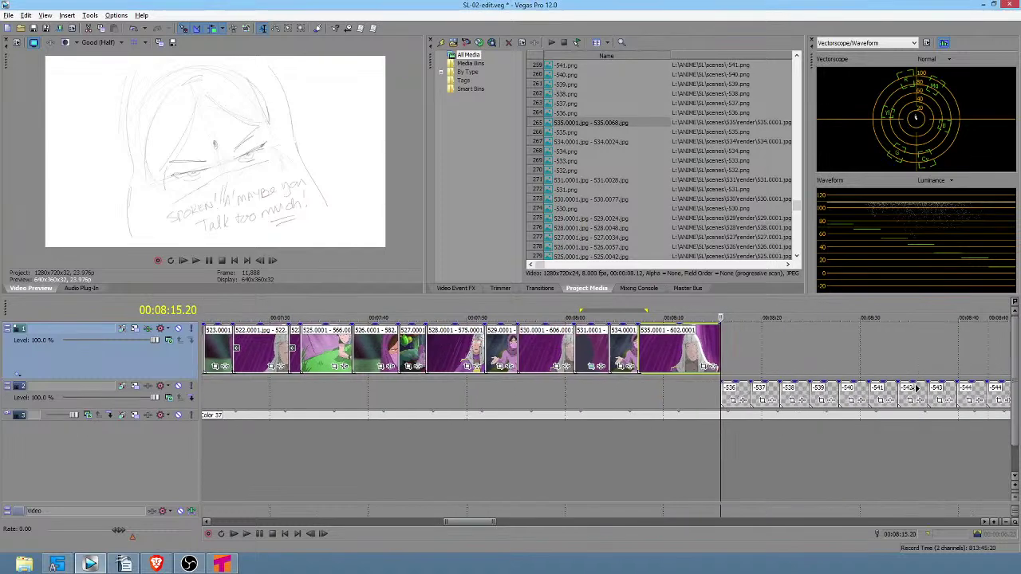
scroll(917, 388, "right", 2)
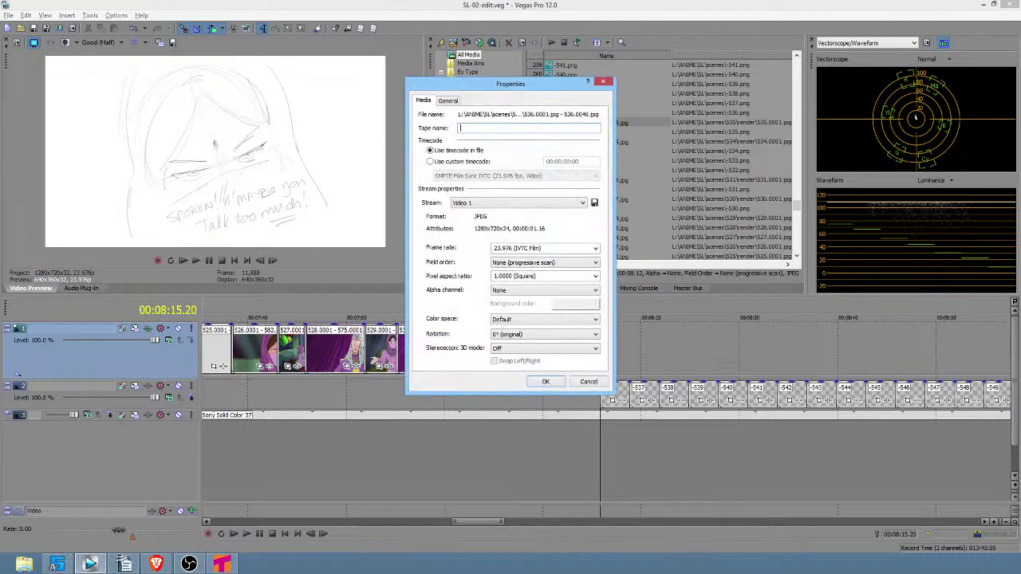
left_click(573, 249)
type("8")
left_click(546, 381)
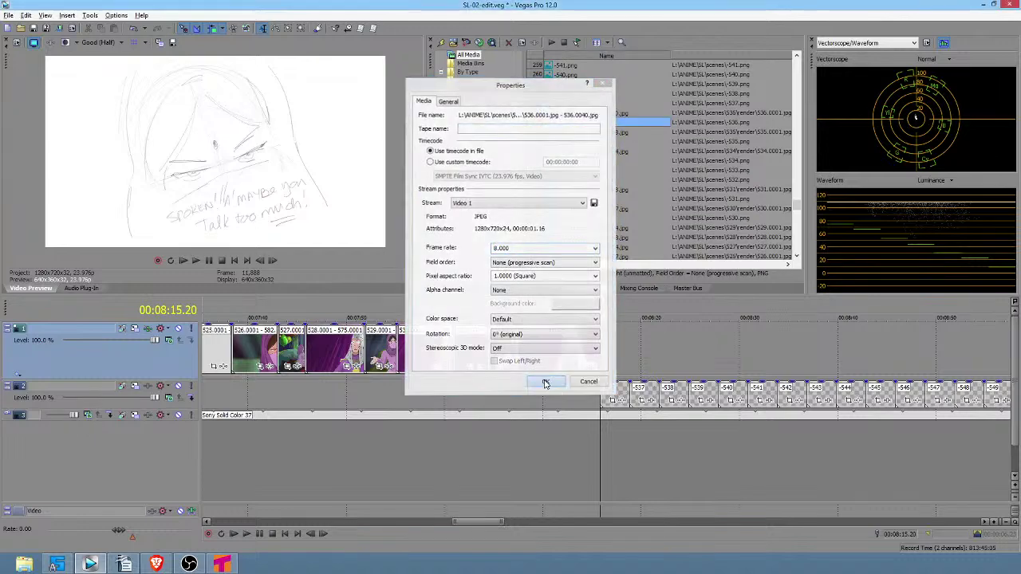
- Place the 536 sequence on the first video track directly after the 535 clip, and set the new event to Disable resample
left_click(598, 114)
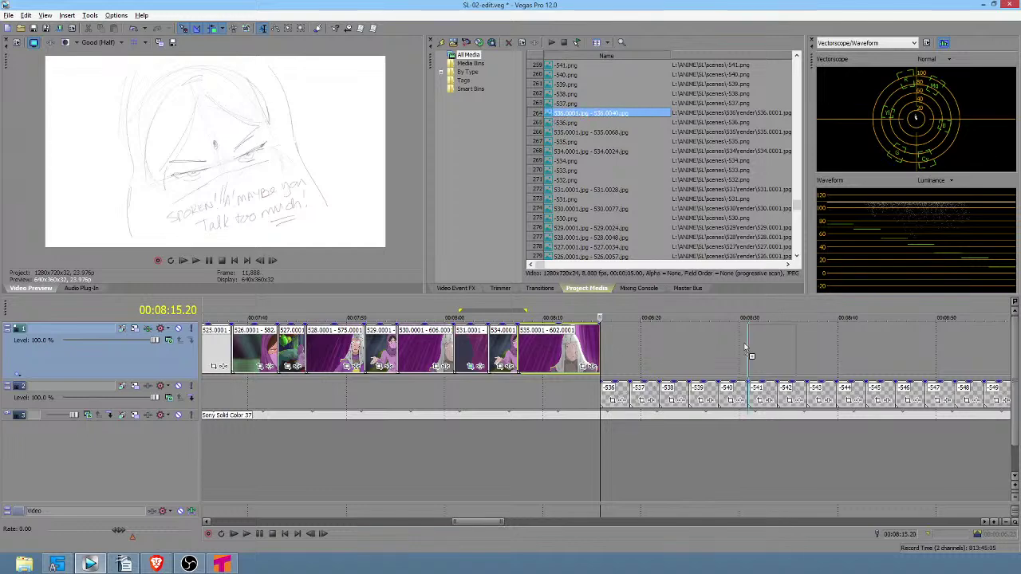
left_click_drag(600, 358, 650, 356)
right_click(611, 343)
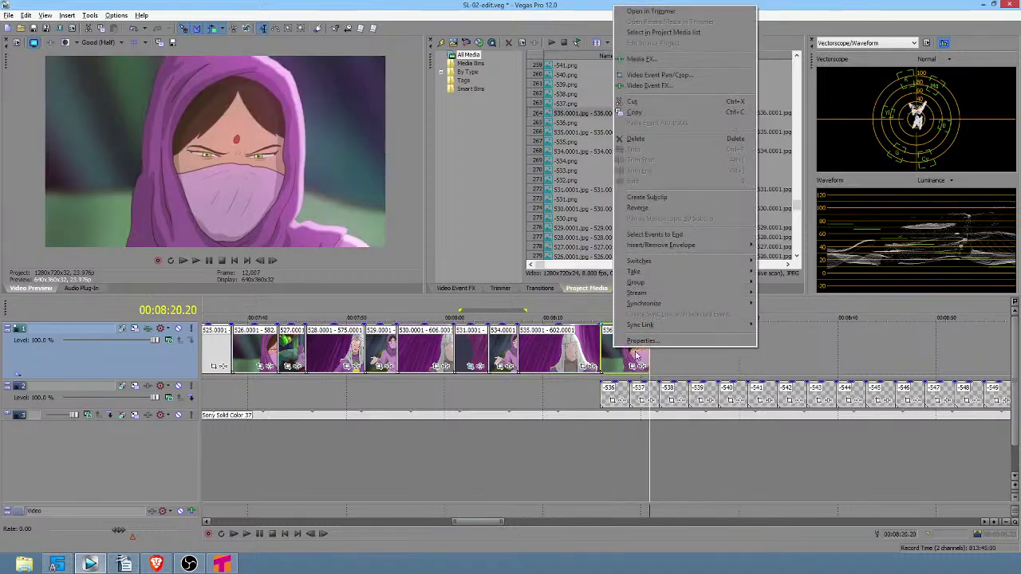
left_click(656, 337)
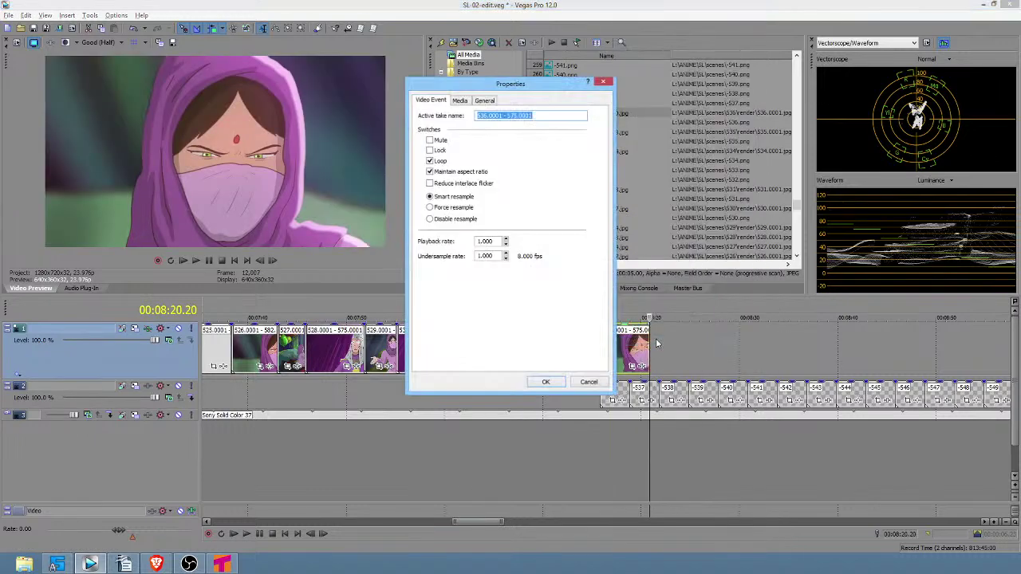
left_click(455, 219)
left_click(545, 381)
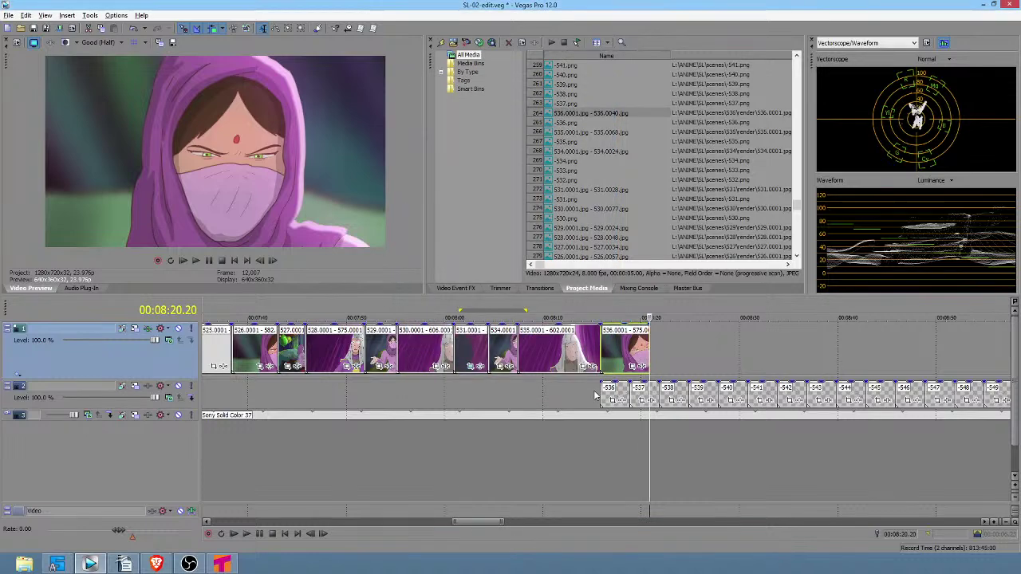
- Shift the storyboard placeholders on the second track to the end of the 536 clip and delete the -536 placeholder
left_click_drag(621, 397, 670, 395)
left_click(663, 389)
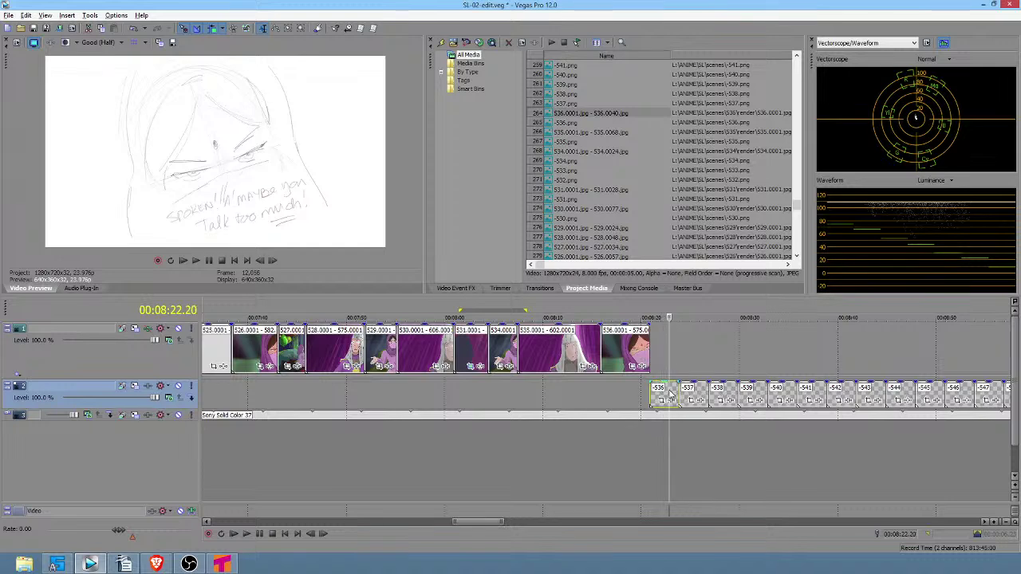
key("Delete")
left_click(660, 393)
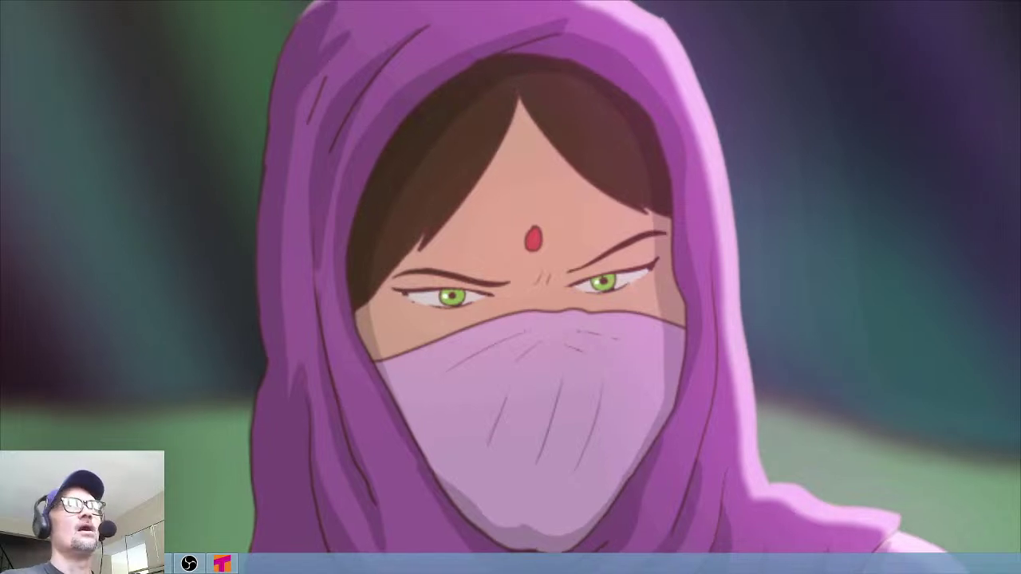
- Switch back to Tahoma2D and open the recent scene 530.tnz, saving all changes to the current scene
left_click(221, 564)
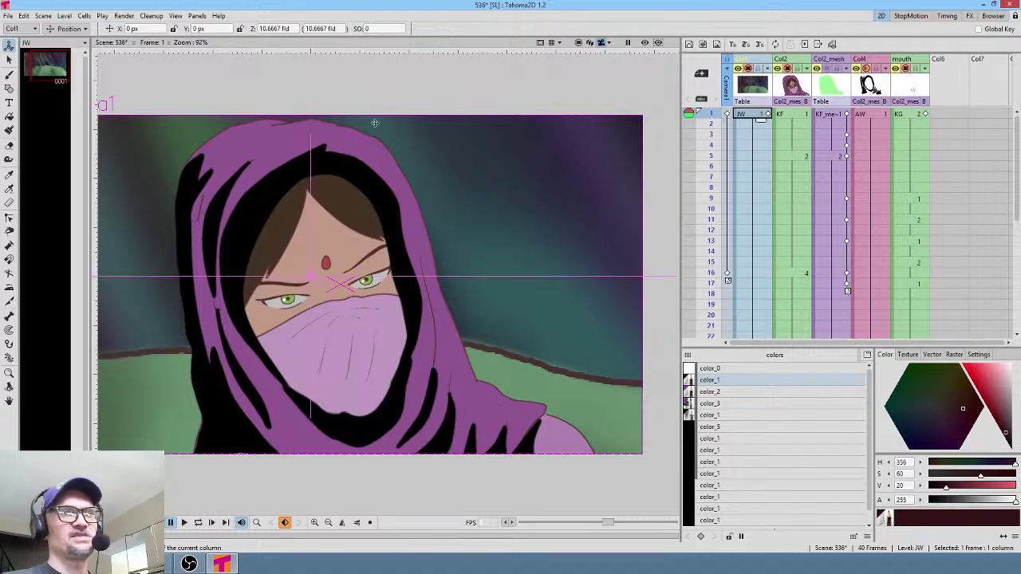
left_click(221, 564)
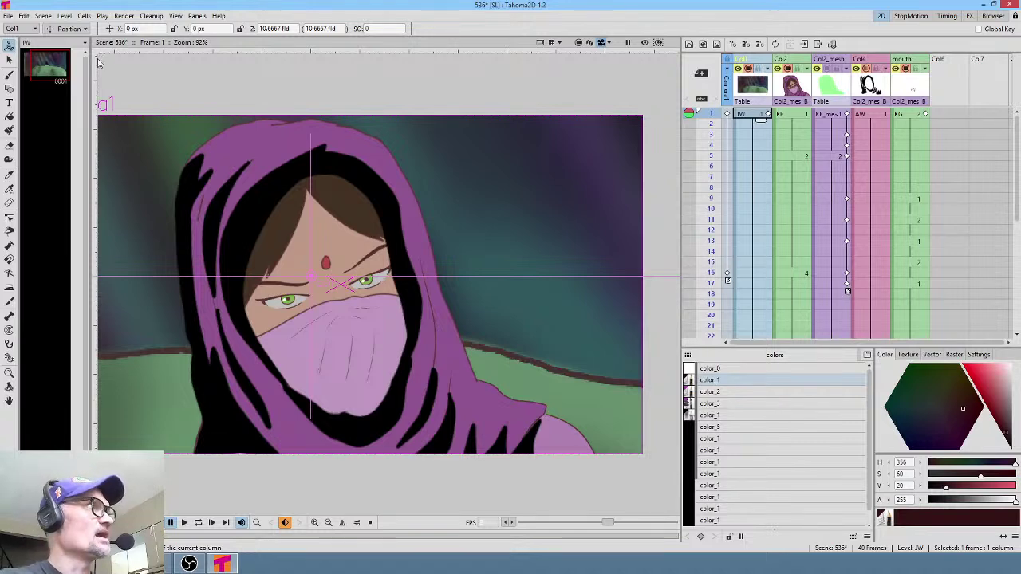
left_click(8, 15)
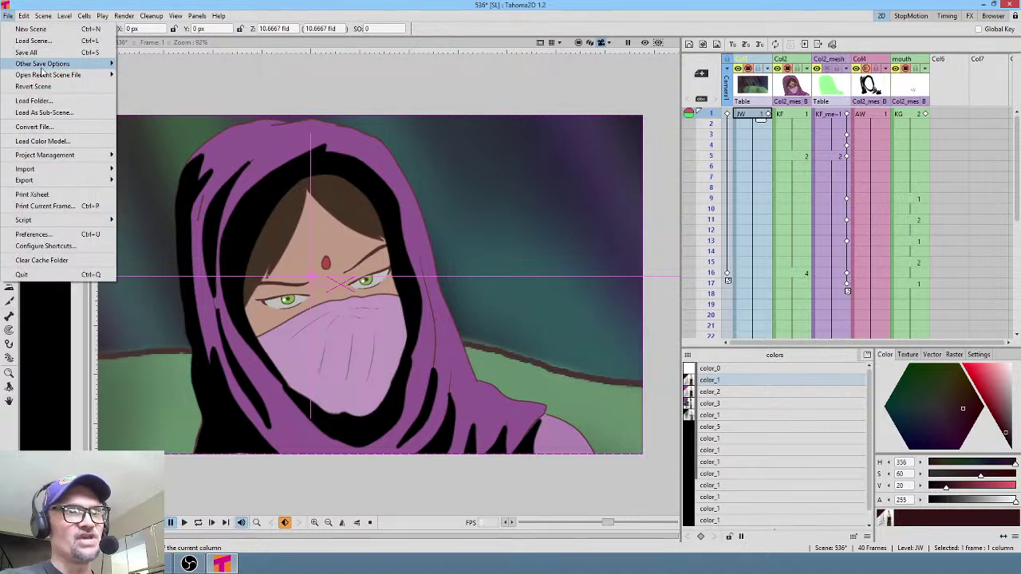
mouse_move(109, 68)
mouse_move(80, 76)
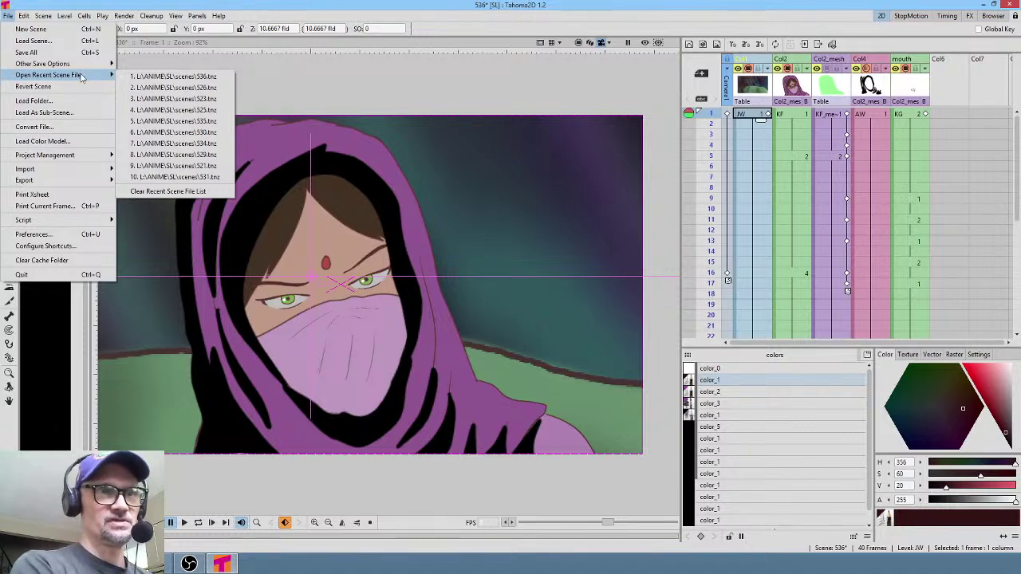
left_click(212, 133)
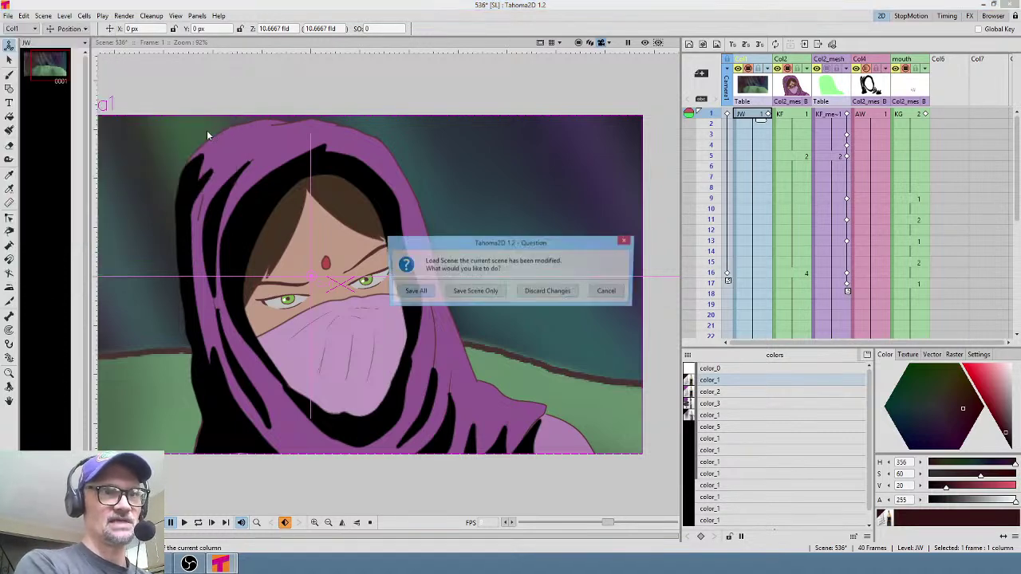
left_click(411, 292)
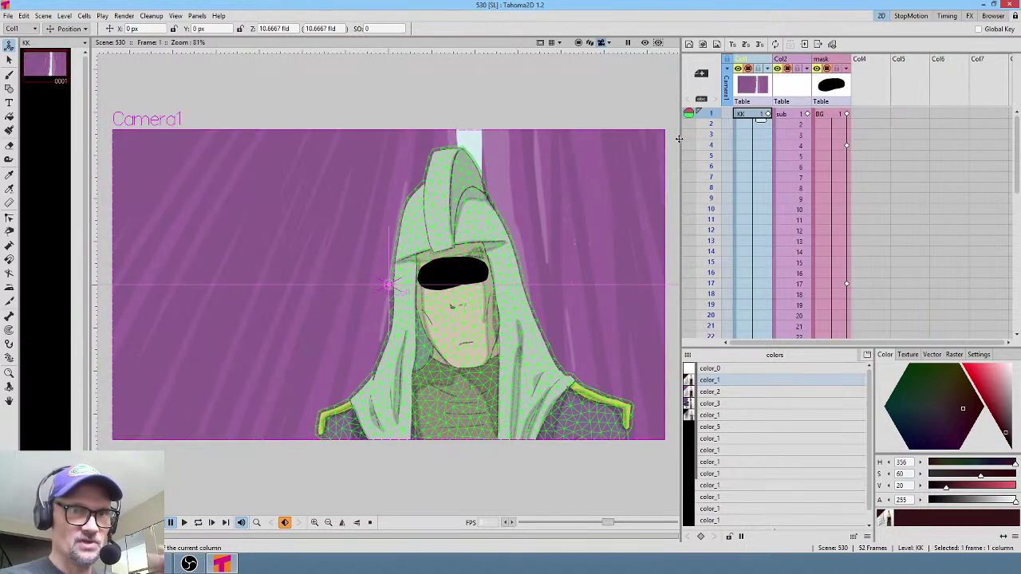
- Preview frame 18 of scene 530 and examine the shading on the character's face close up
left_click(800, 116)
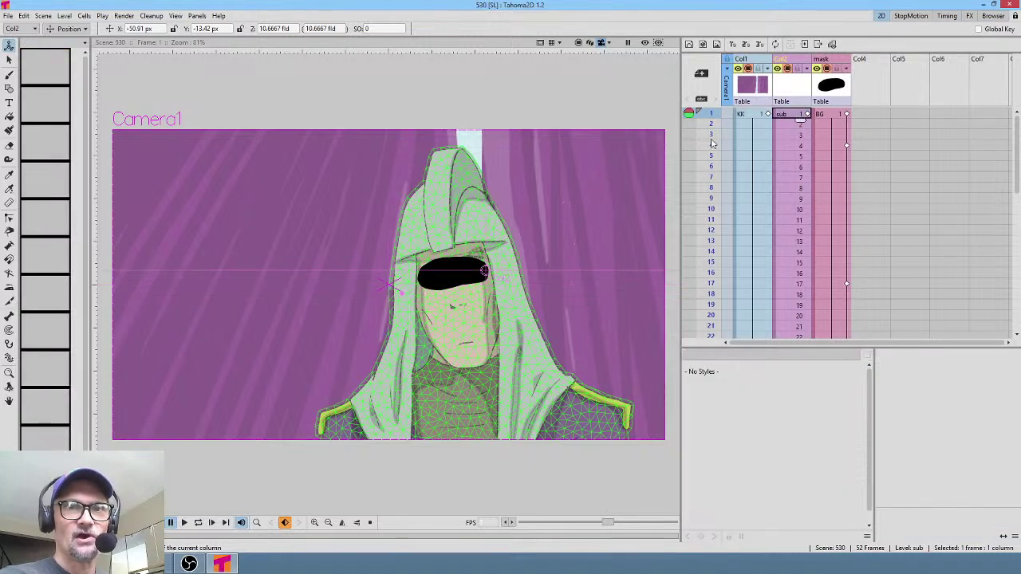
mouse_move(712, 144)
left_mouse_down()
mouse_move(692, 156)
mouse_move(690, 298)
left_mouse_up()
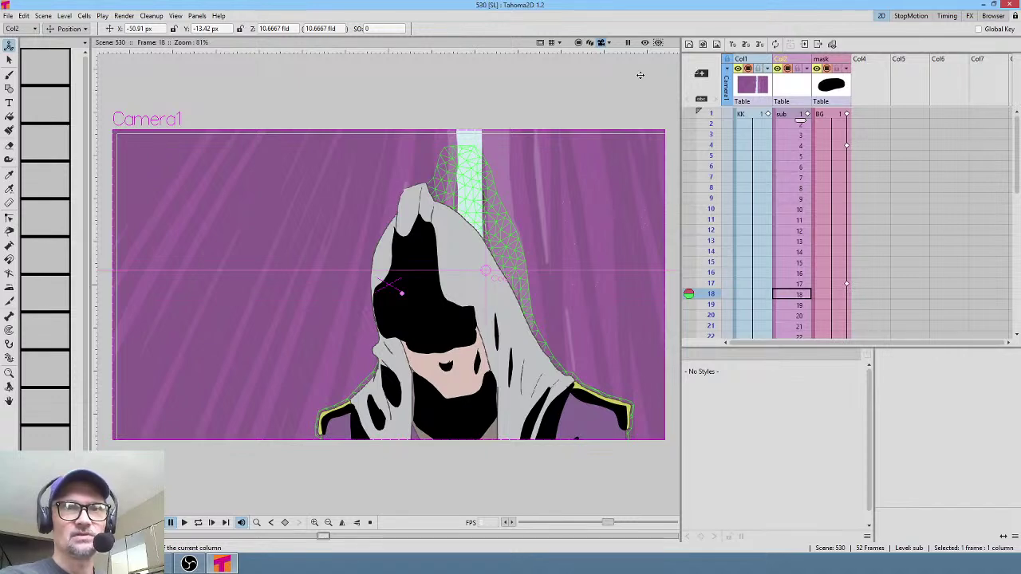
left_click(644, 42)
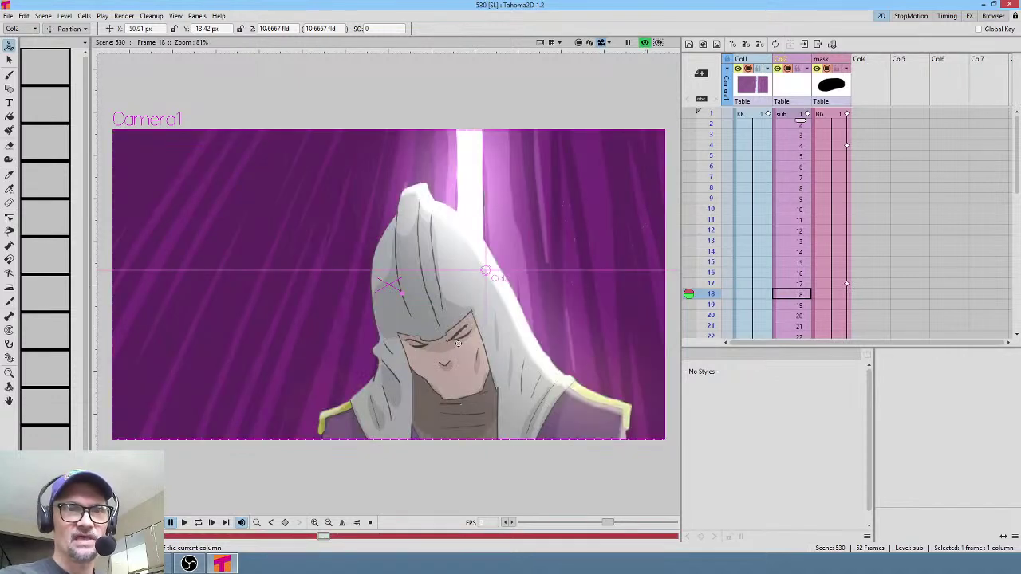
scroll(458, 343, "up", 5)
scroll(798, 149, "down", 4)
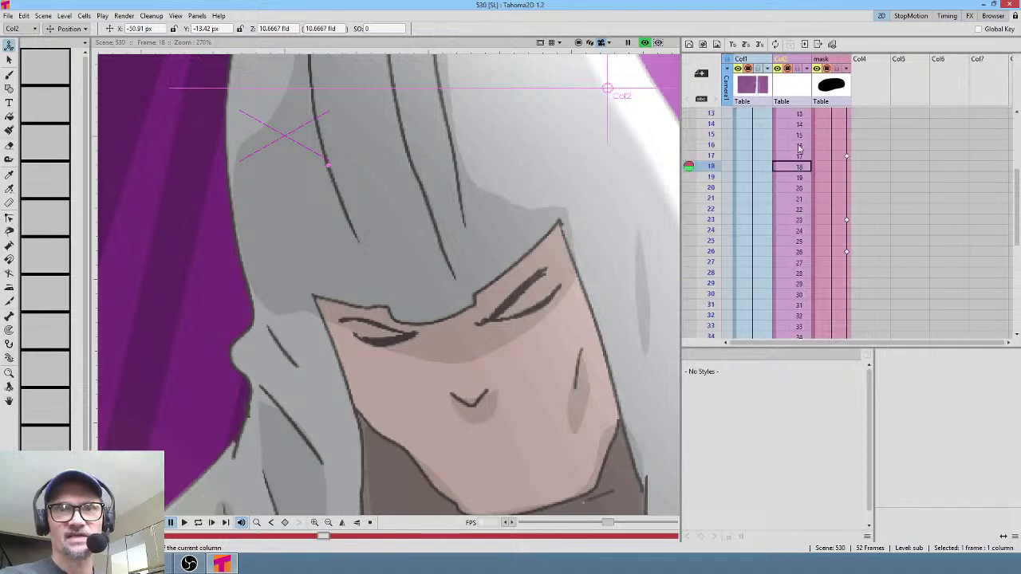
scroll(798, 148, "down", 5)
scroll(725, 137, "up", 5)
left_click(644, 43)
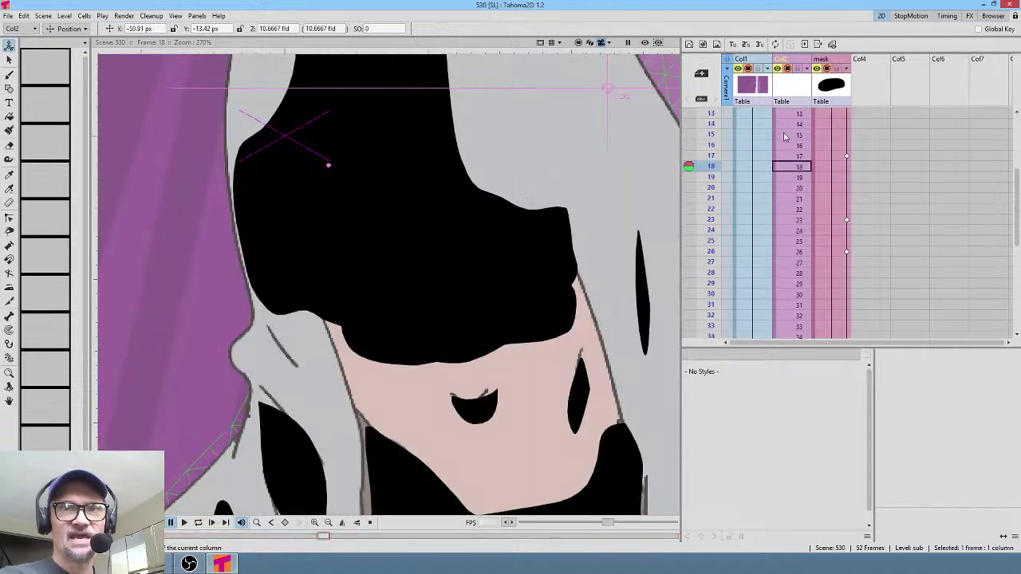
- Return to frame 1 of Col1 and render scene 530 to its JPG sequence
scroll(783, 137, "up", 4)
left_click(748, 113)
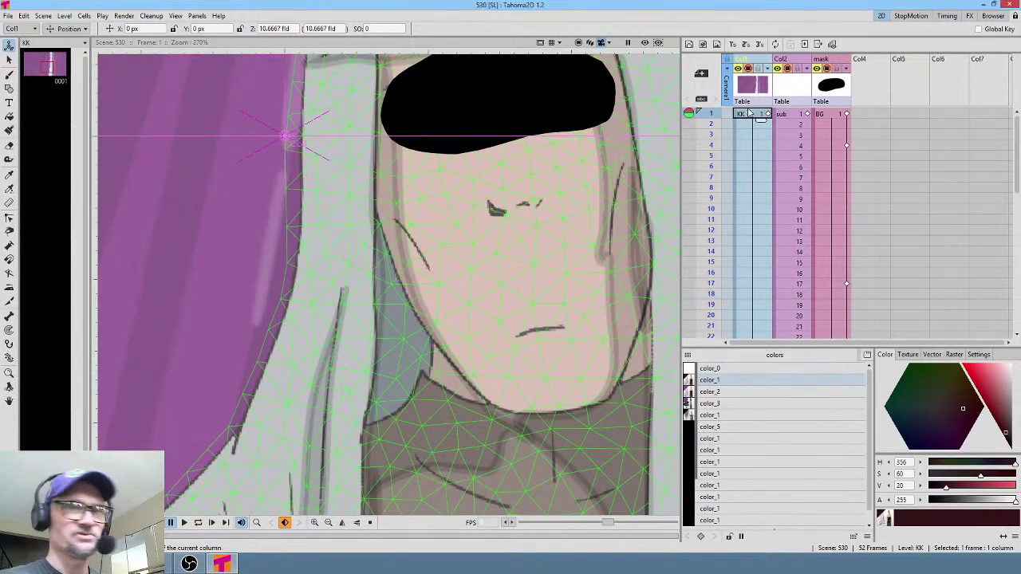
key("ctrl+shift+r")
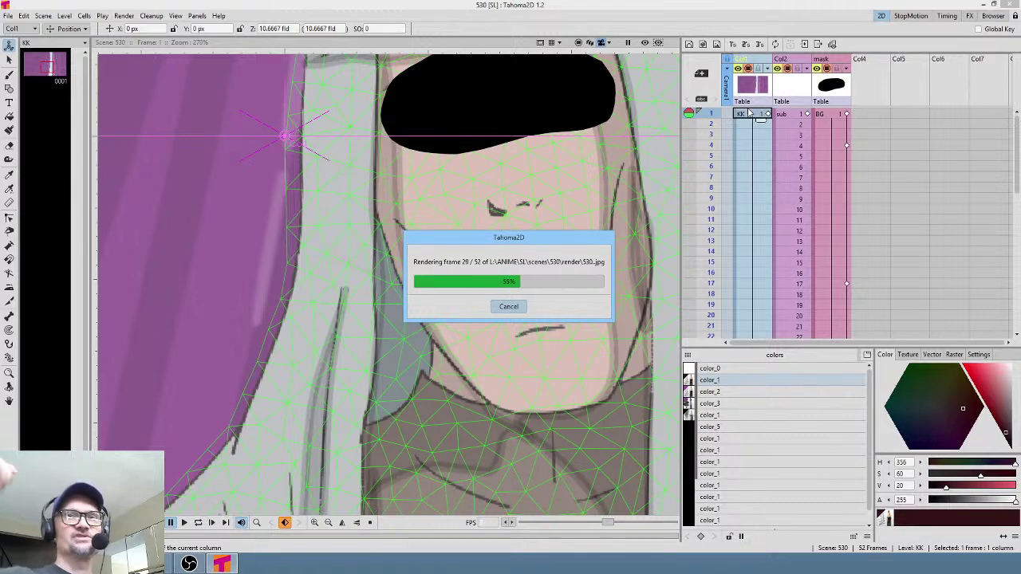
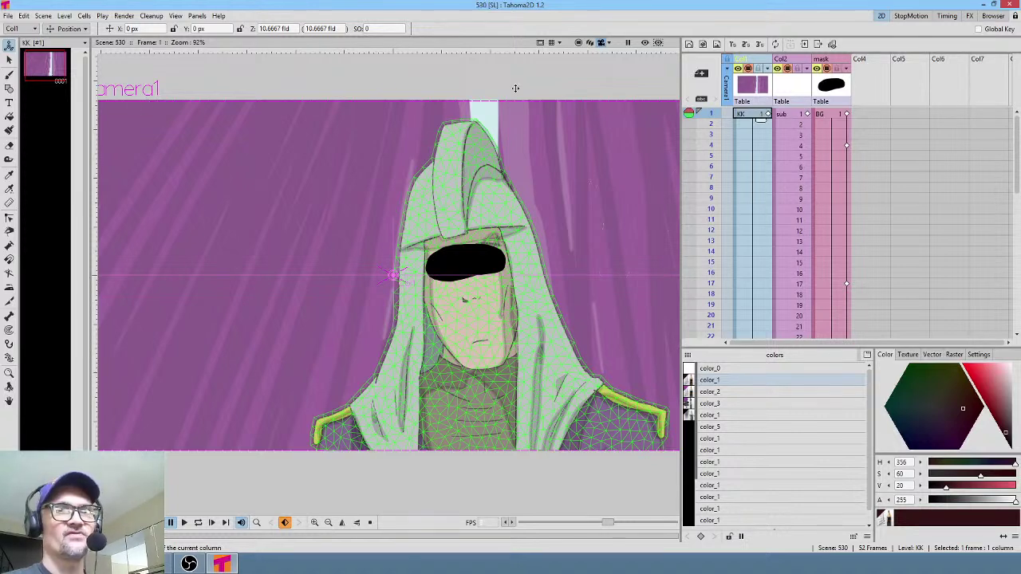
- Load the scene 528.tnz from the project's scenes folder
left_click(7, 16)
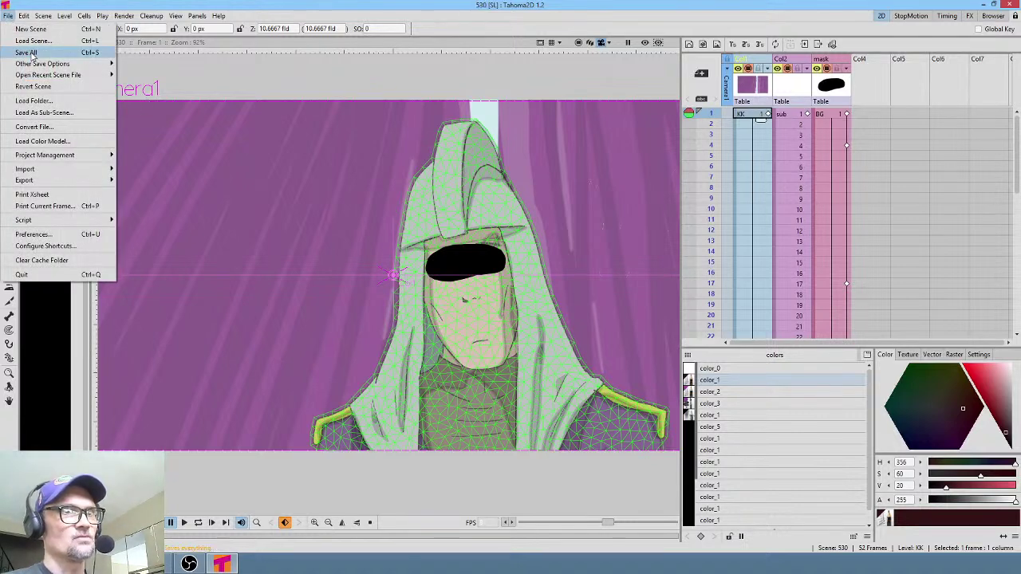
left_click(19, 17)
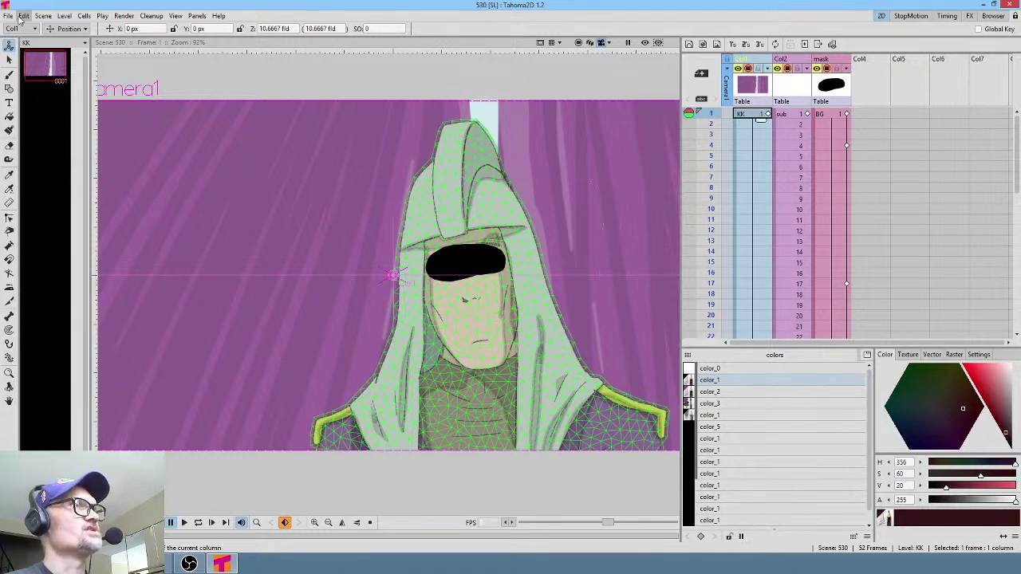
left_click(6, 17)
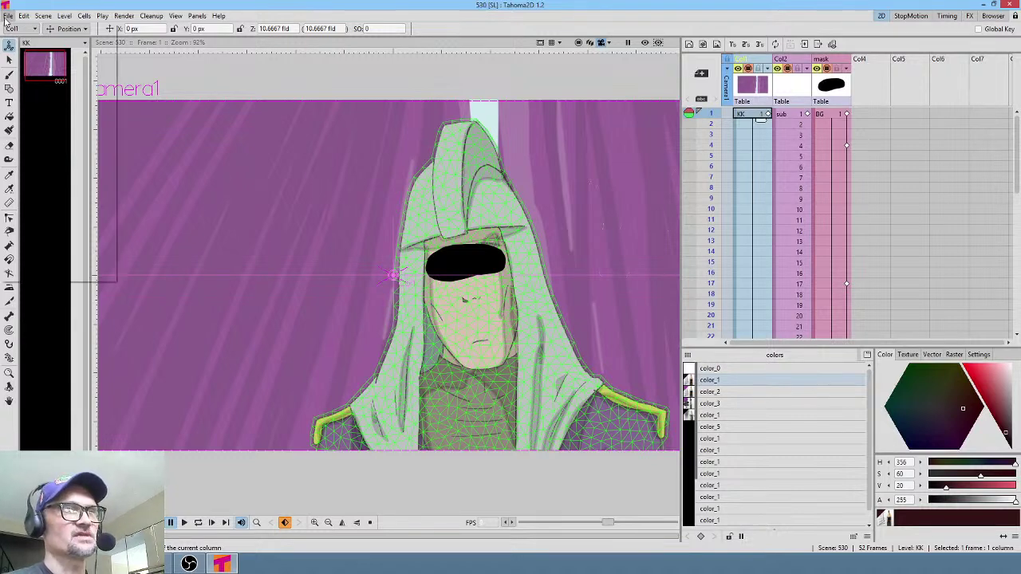
mouse_move(55, 74)
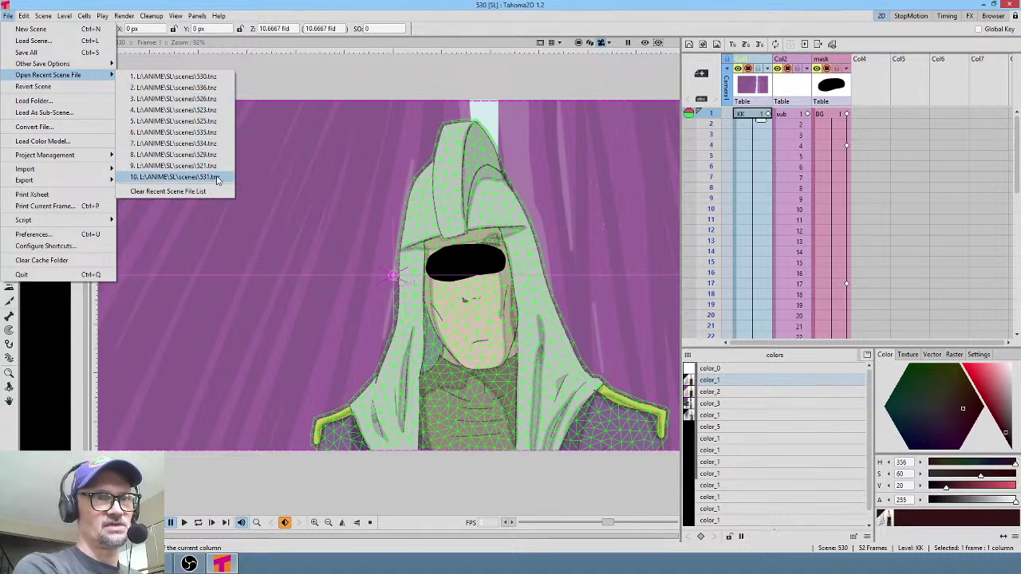
left_click(64, 41)
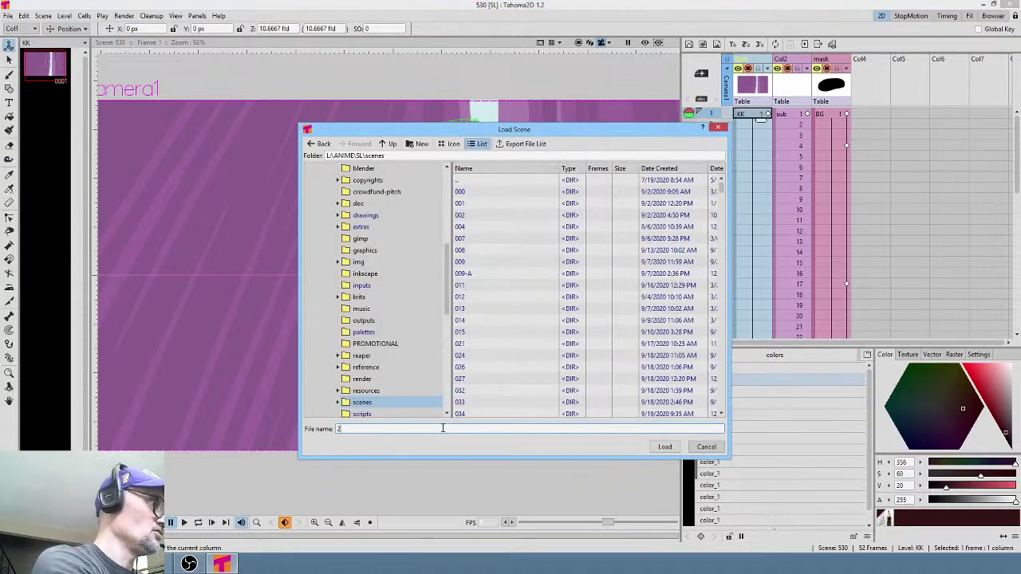
type("528.tnz")
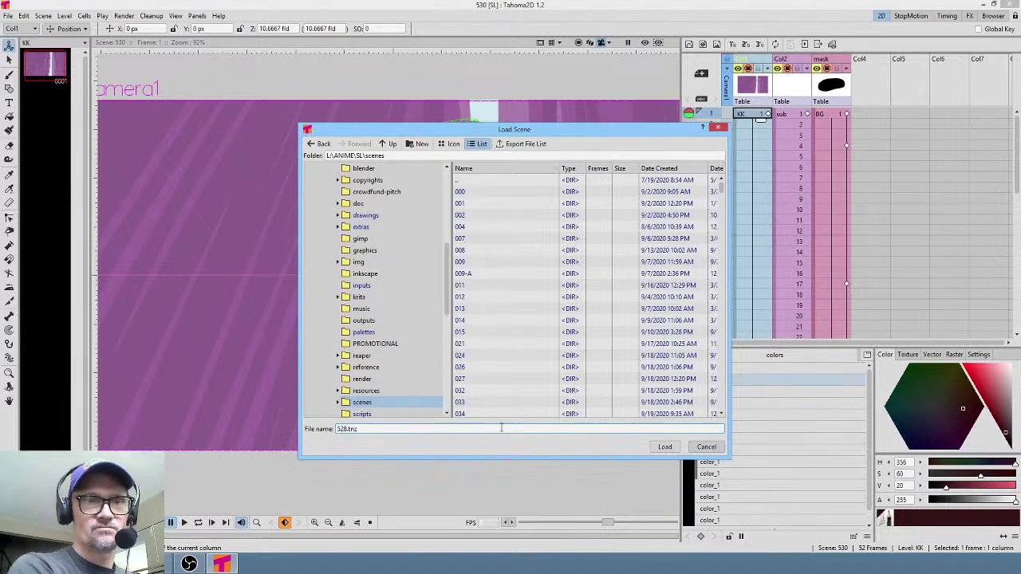
left_click(662, 446)
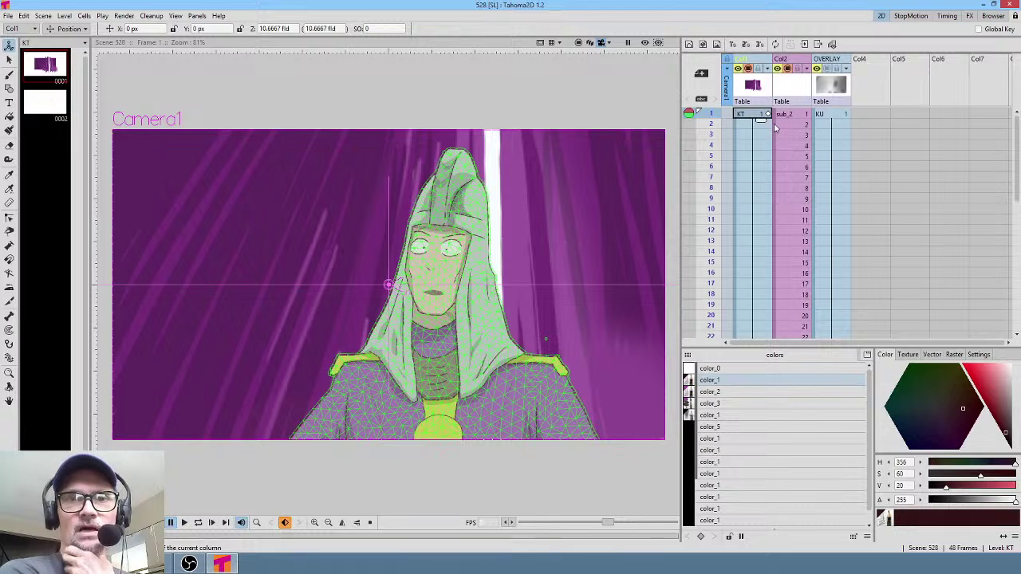
- Enter the sub_2 sub-scene in Col2, and from there the nested sub_1 holding the KP character drawings
left_click(787, 114)
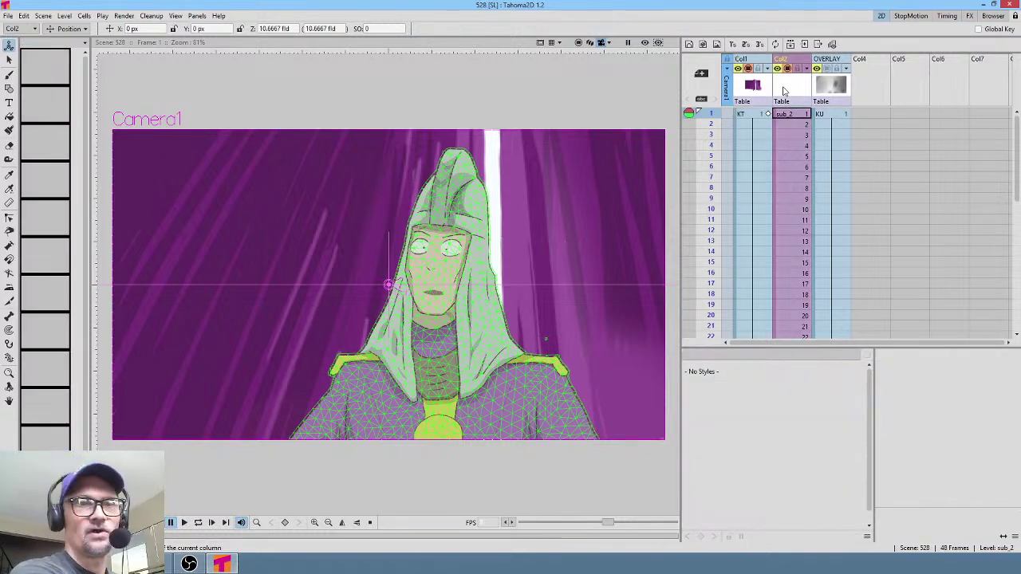
double_click(785, 91)
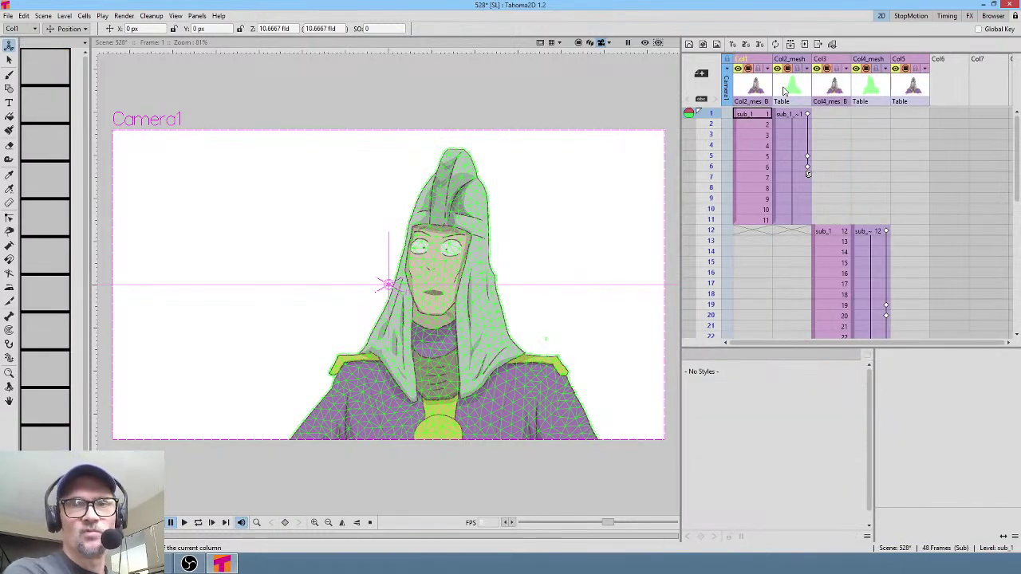
left_click(748, 90)
double_click(748, 91)
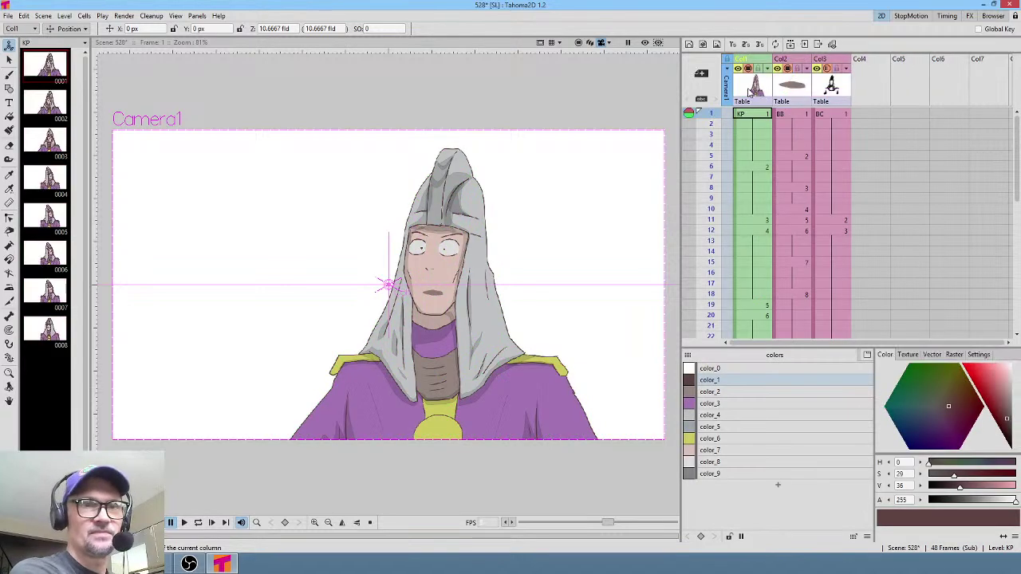
- Lighten the KP level's outline style color_1 to about saturation 28 and value 52
left_click(732, 380)
scroll(415, 294, "up", 5)
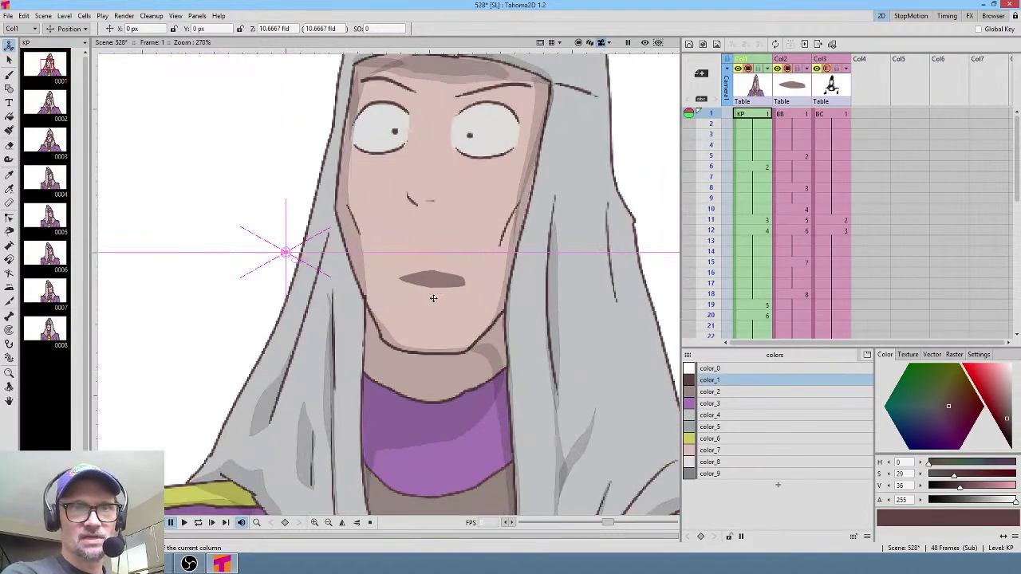
left_click(1004, 406)
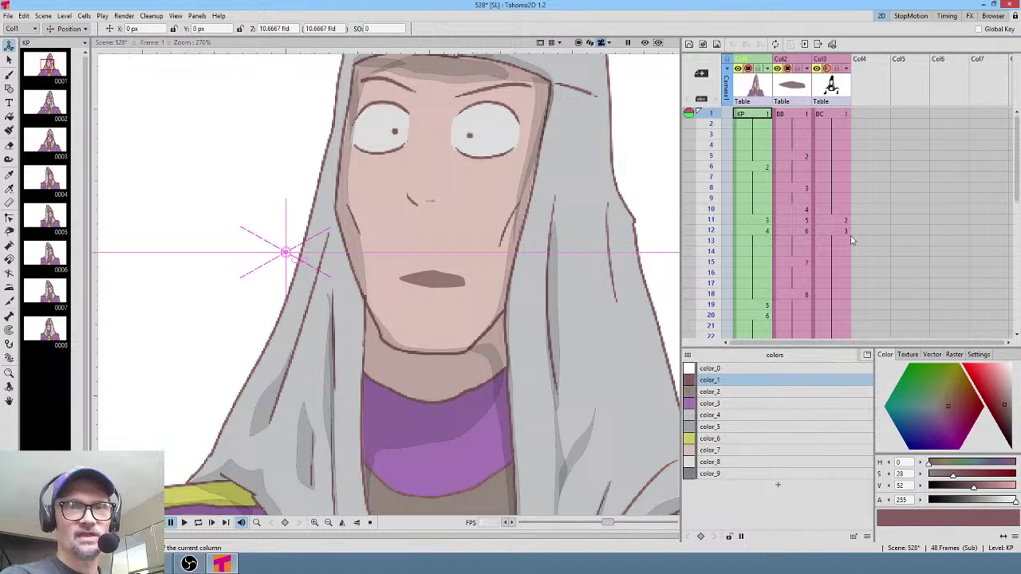
- Return to the main scene and preview frame 1 to check the outline color on the character
left_click(760, 117)
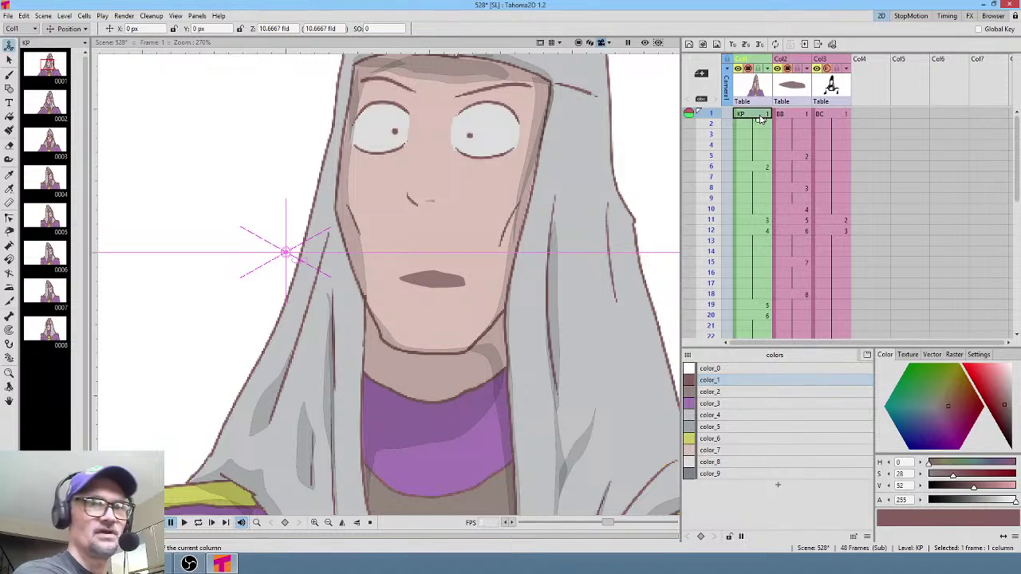
key("Page_Up")
key("Page_Up")
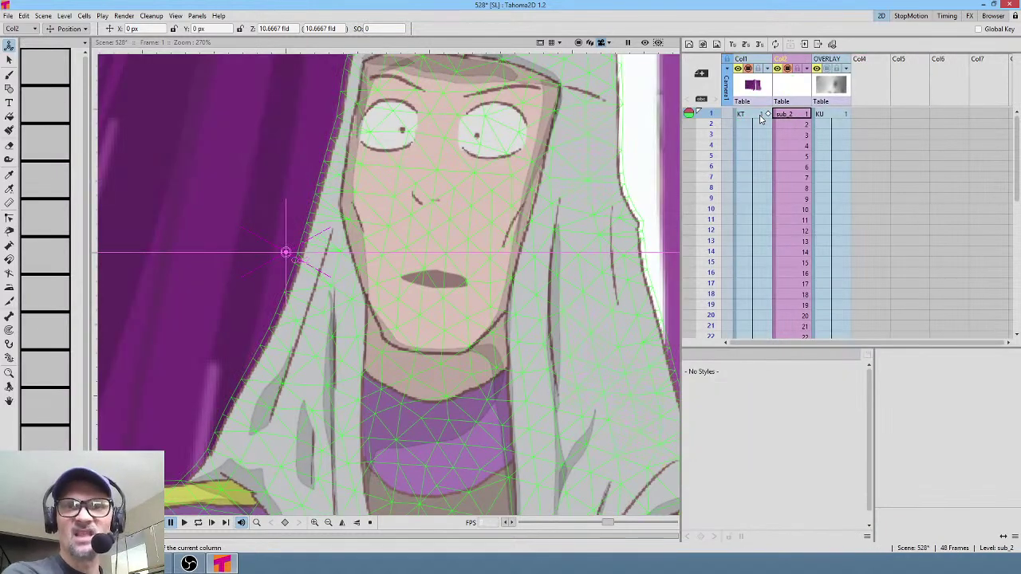
left_click(645, 43)
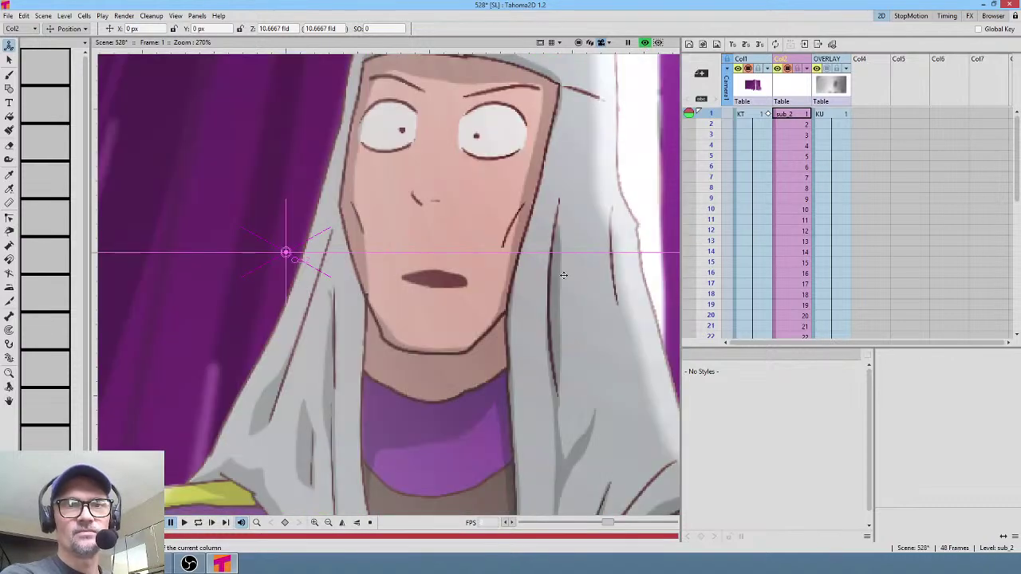
scroll(550, 279, "down", 2)
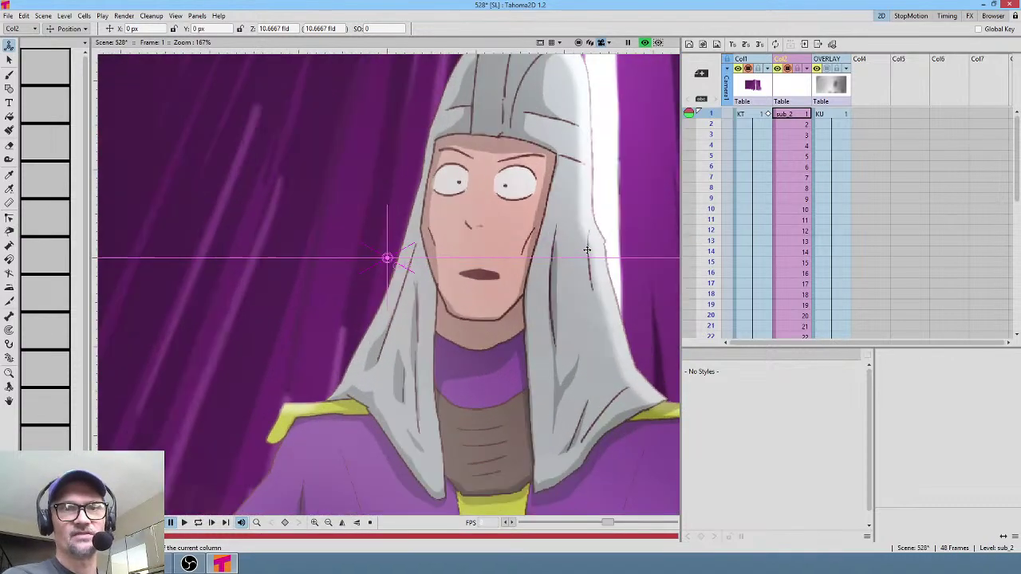
- Reopen the nested sub_2 and sub_1 sub-scenes and select the KP drawing at frame 34
left_click(785, 115)
double_click(786, 115)
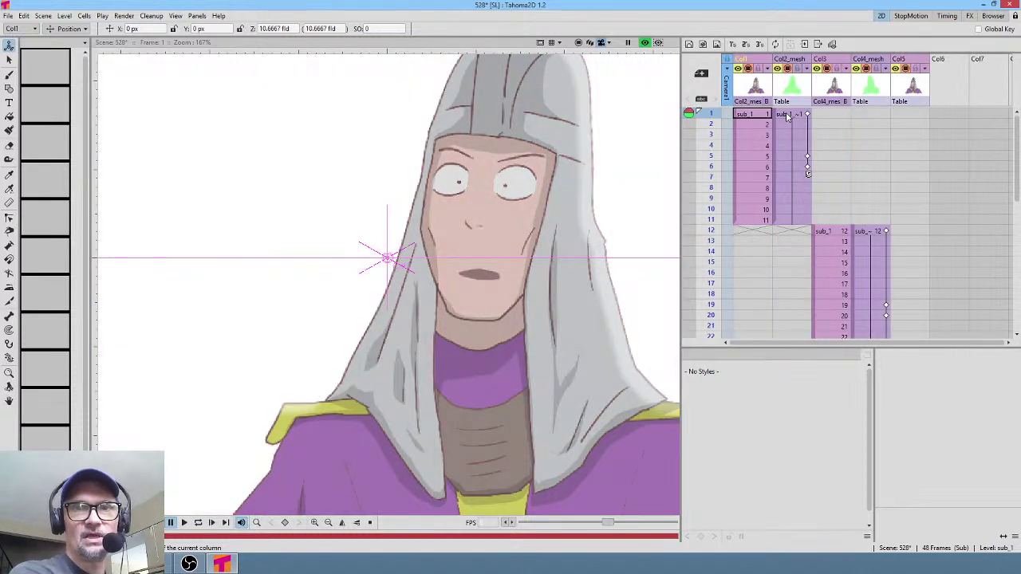
left_click(762, 116)
double_click(760, 116)
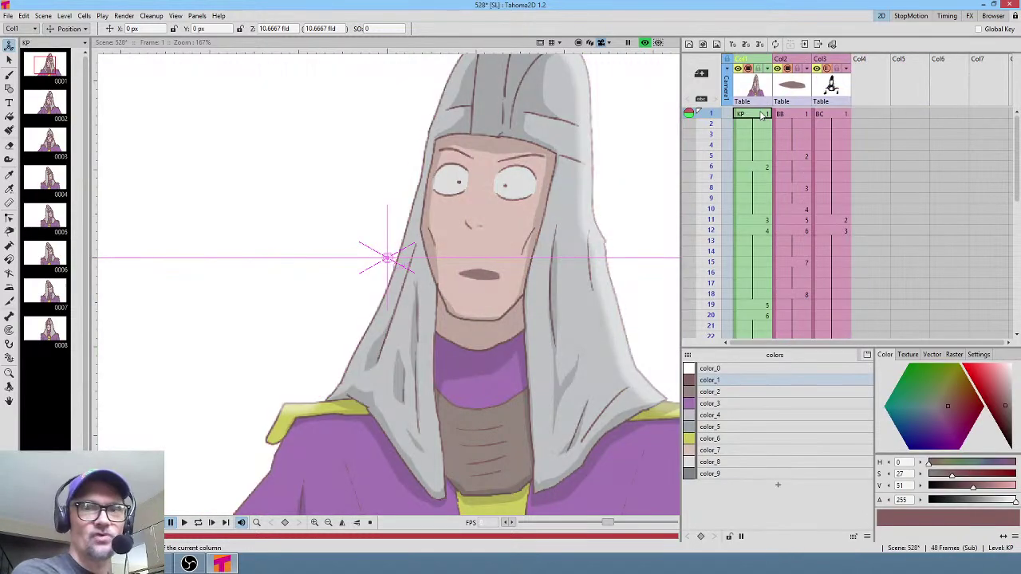
scroll(807, 231, "down", 6)
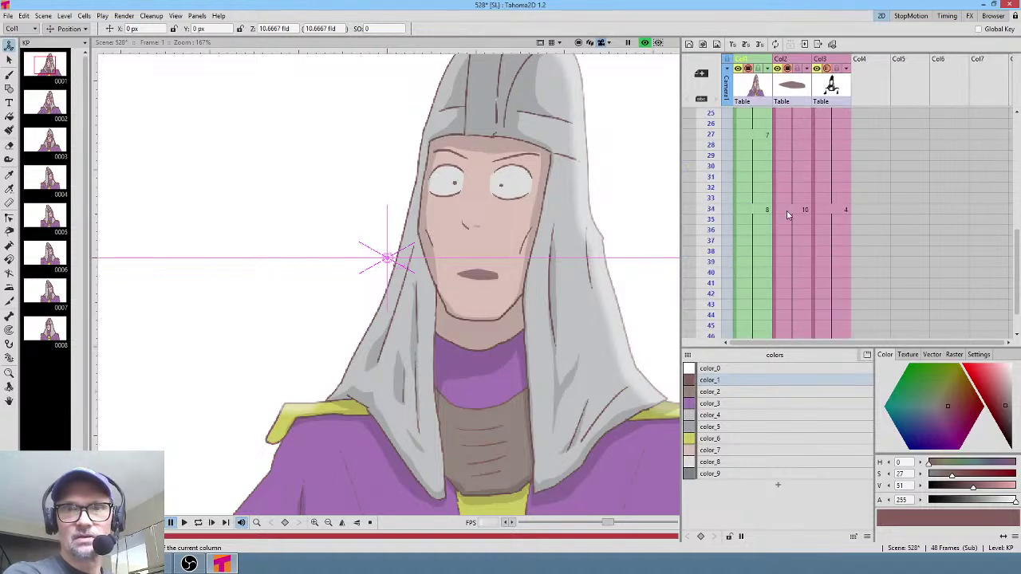
scroll(786, 210, "down", 2)
left_click(786, 210)
scroll(526, 208, "up", 2)
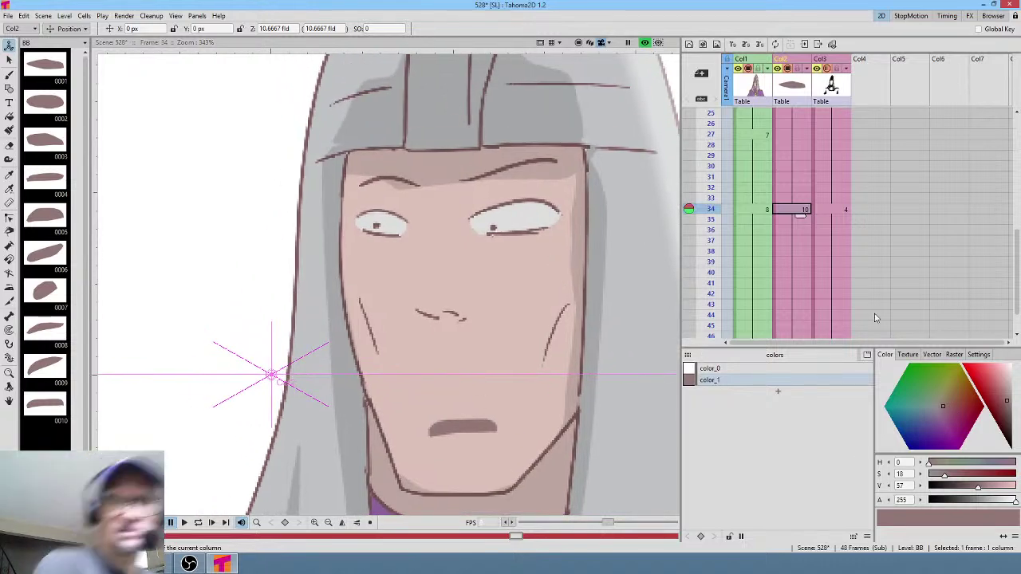
left_click(746, 210)
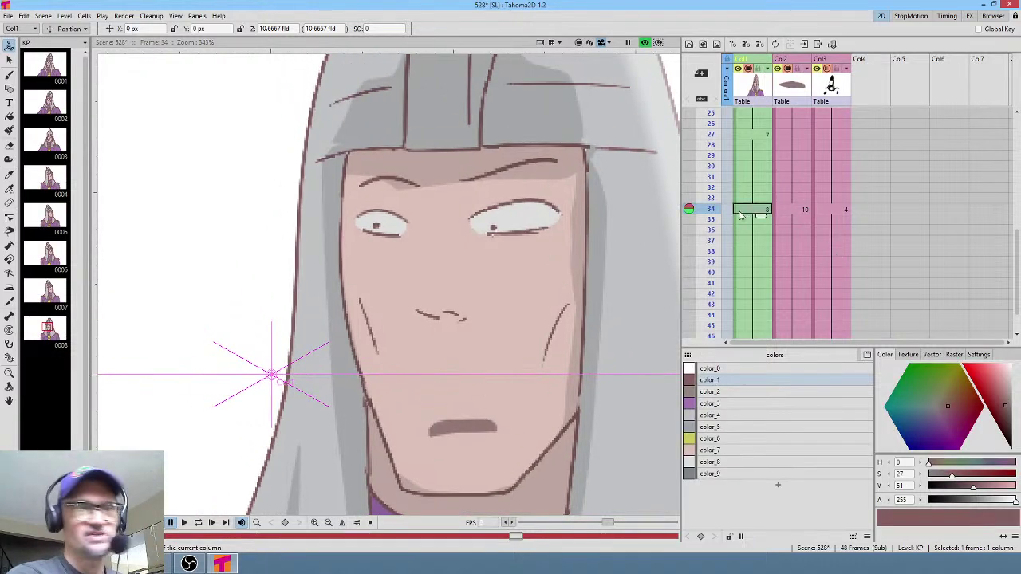
- Brush extra color_1 line work onto the larger eye's lower lid near its inner corner in the KP drawing at frame 34
left_click(51, 329)
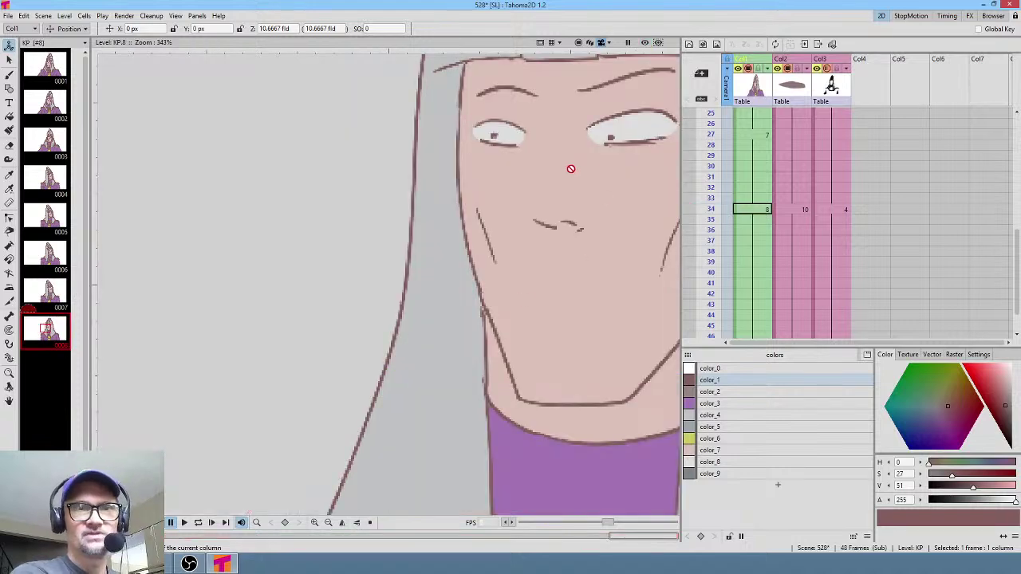
left_click_drag(572, 167, 392, 390)
scroll(391, 390, "up", 3)
mouse_move(446, 419)
left_mouse_down()
mouse_move(540, 342)
mouse_move(530, 346)
left_mouse_up()
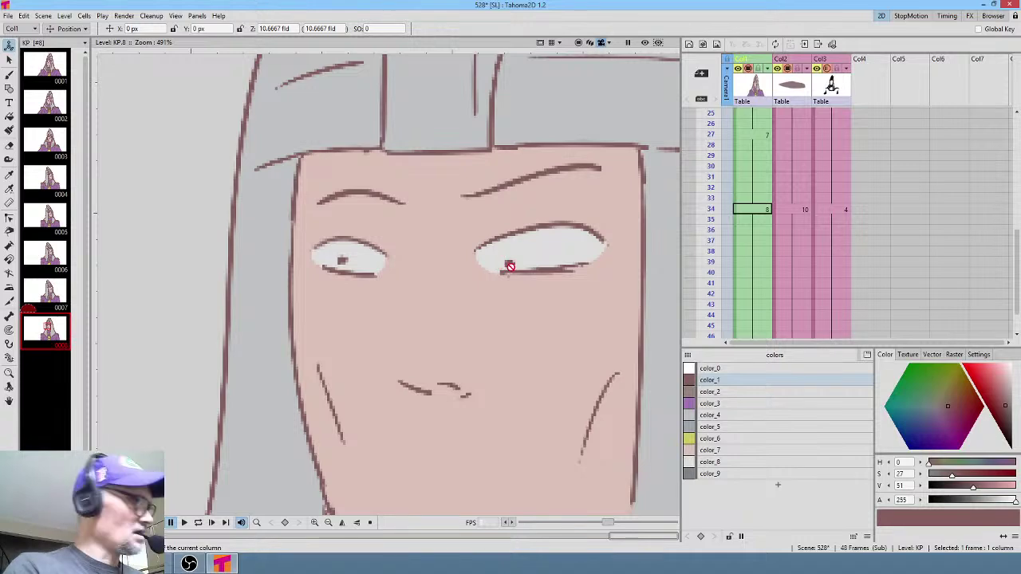
left_click(746, 381)
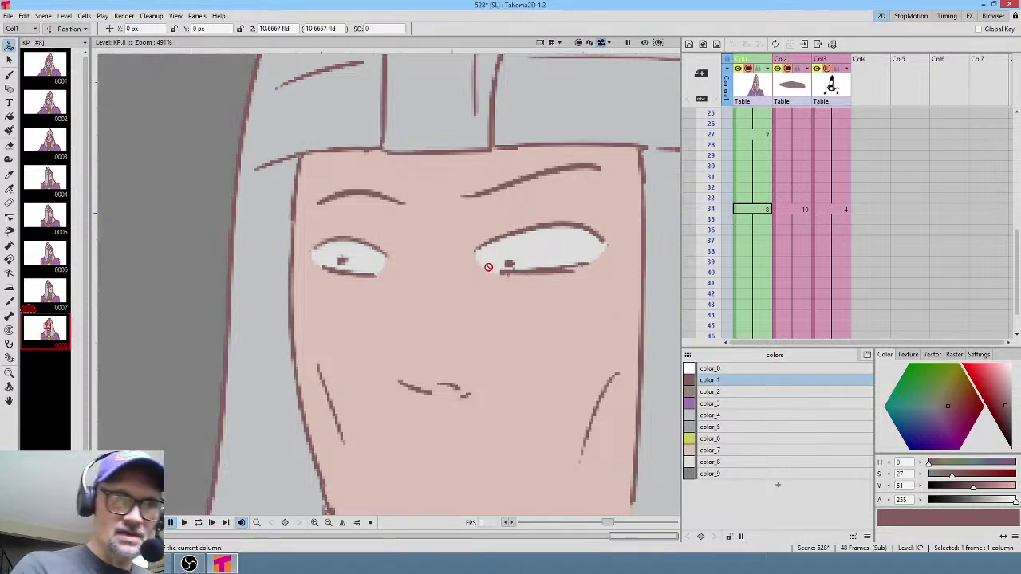
left_click(759, 210)
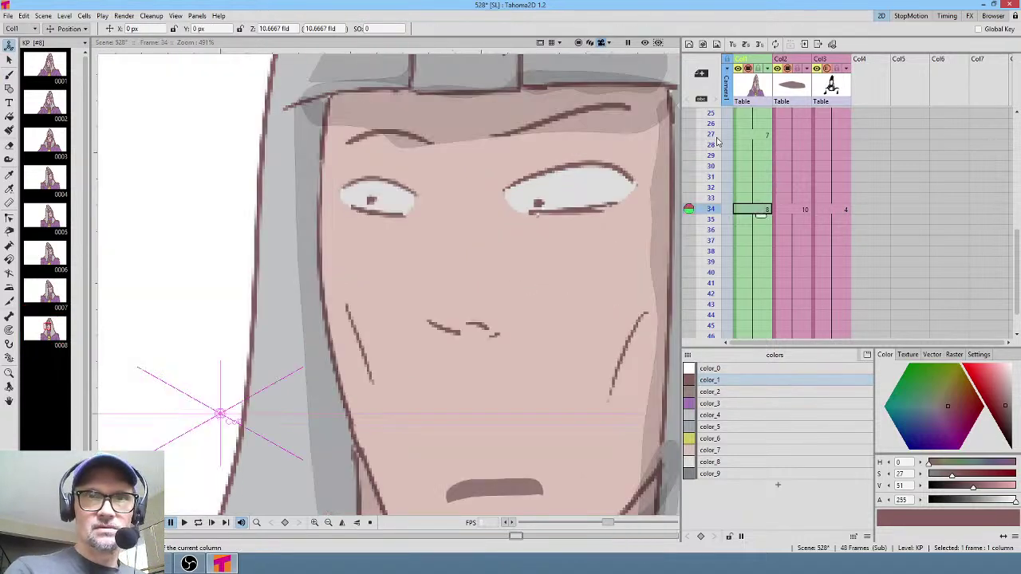
left_click_drag(511, 205, 439, 256)
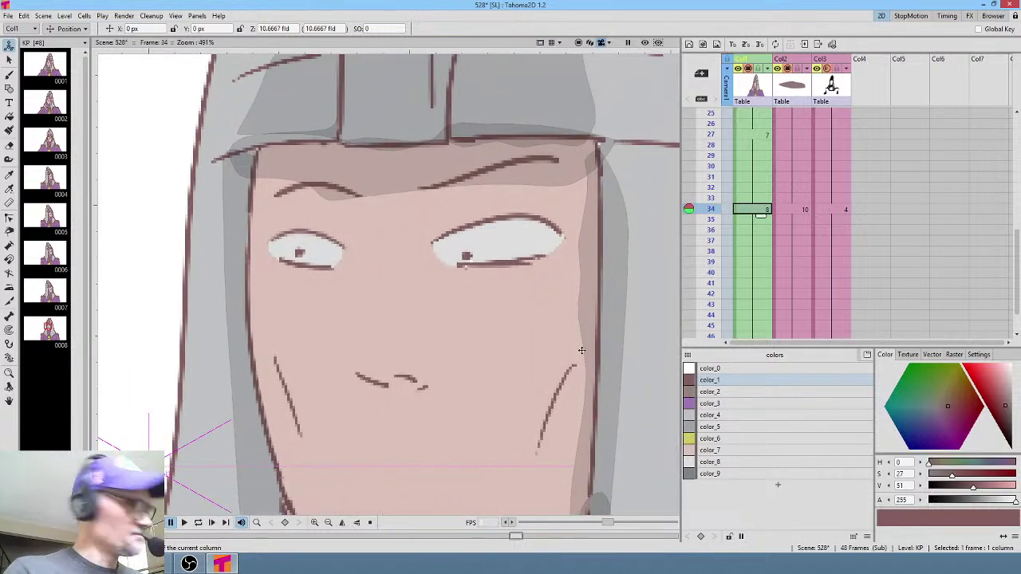
key("b")
left_click_drag(435, 257, 464, 266)
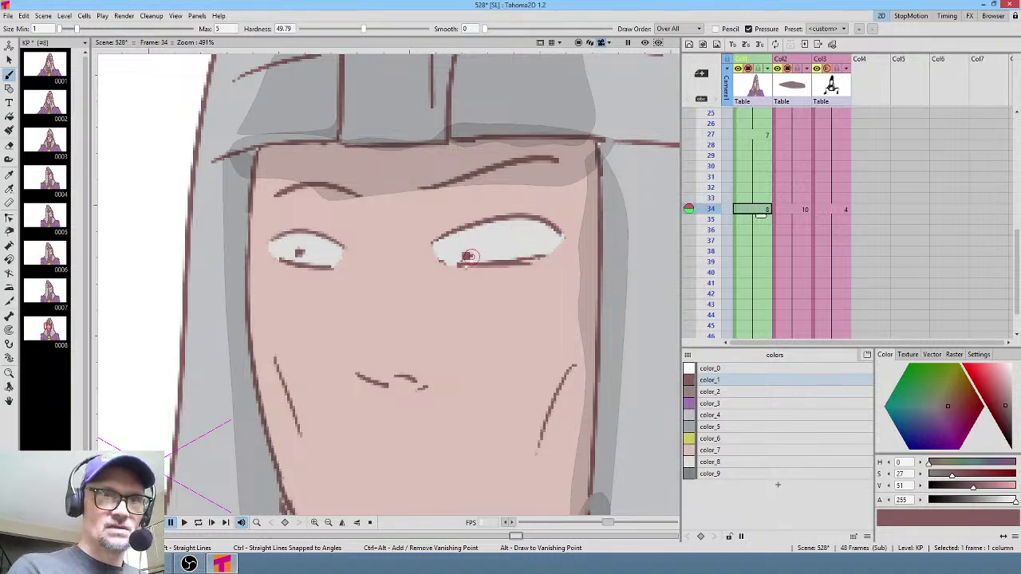
left_click_drag(455, 260, 446, 266)
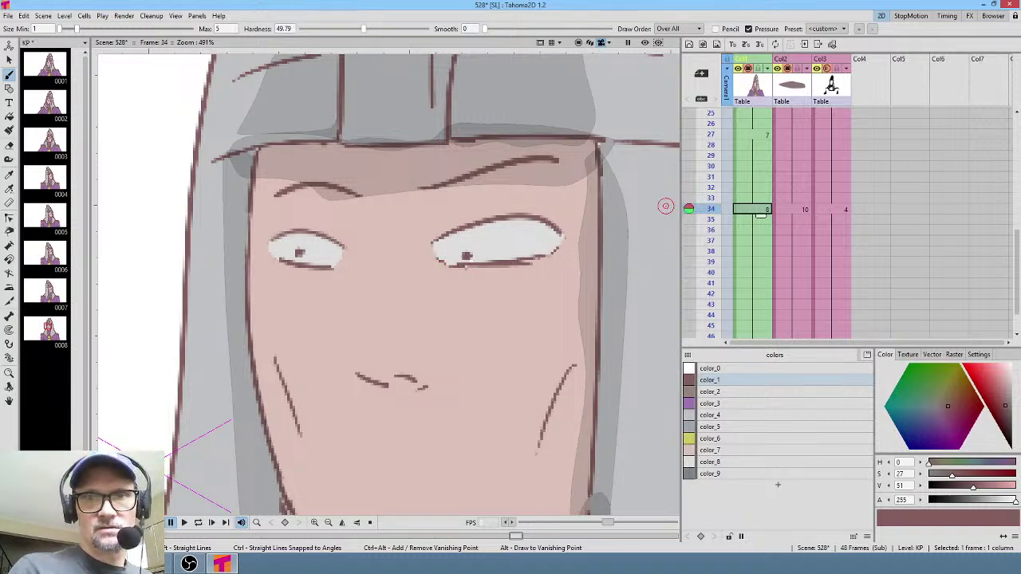
- Paint out the larger eye's lower lid line, using color_8 for the eye white and color_7 for the skin below
left_click(727, 467)
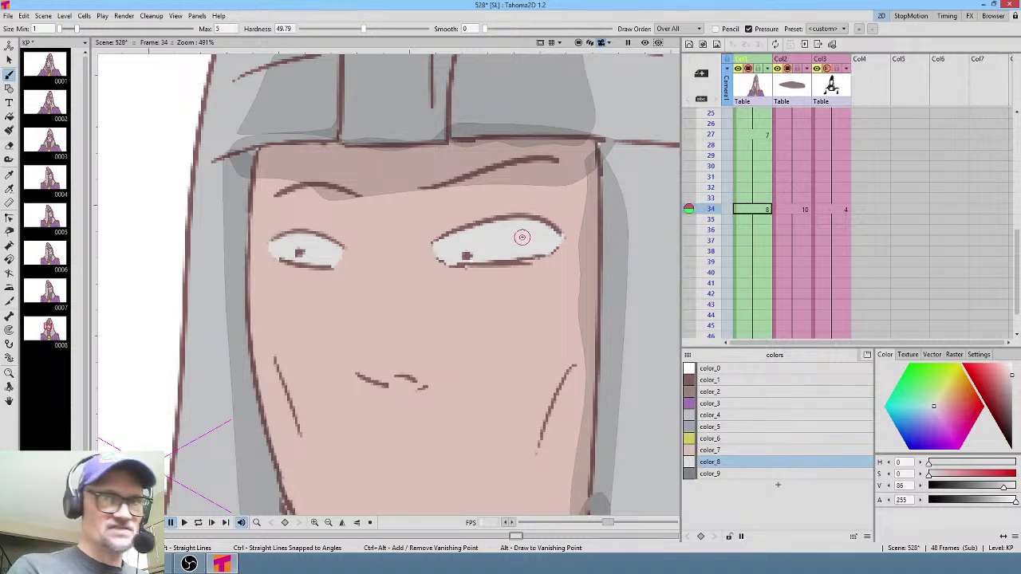
key("f")
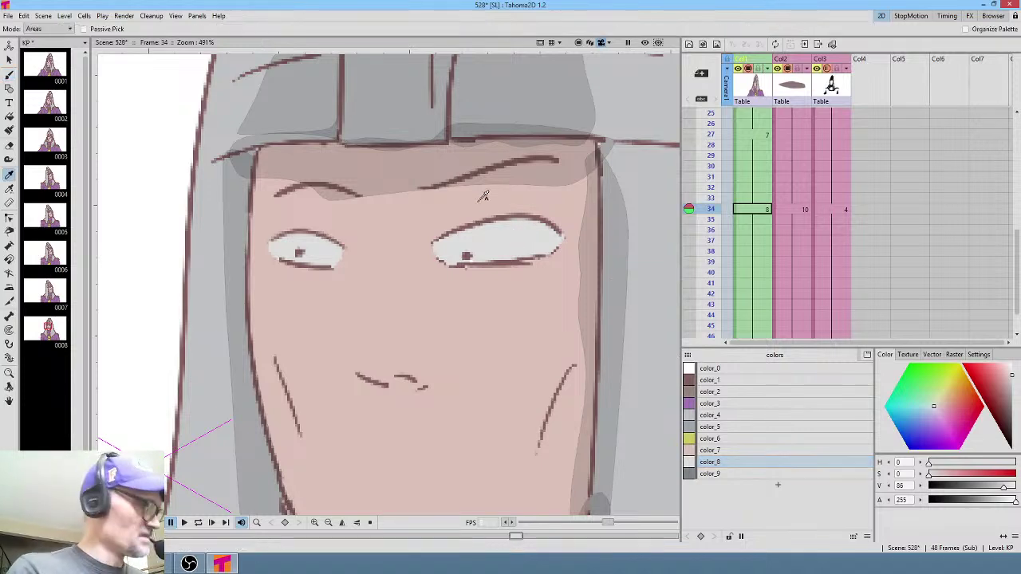
key("j")
left_click_drag(455, 269, 555, 243)
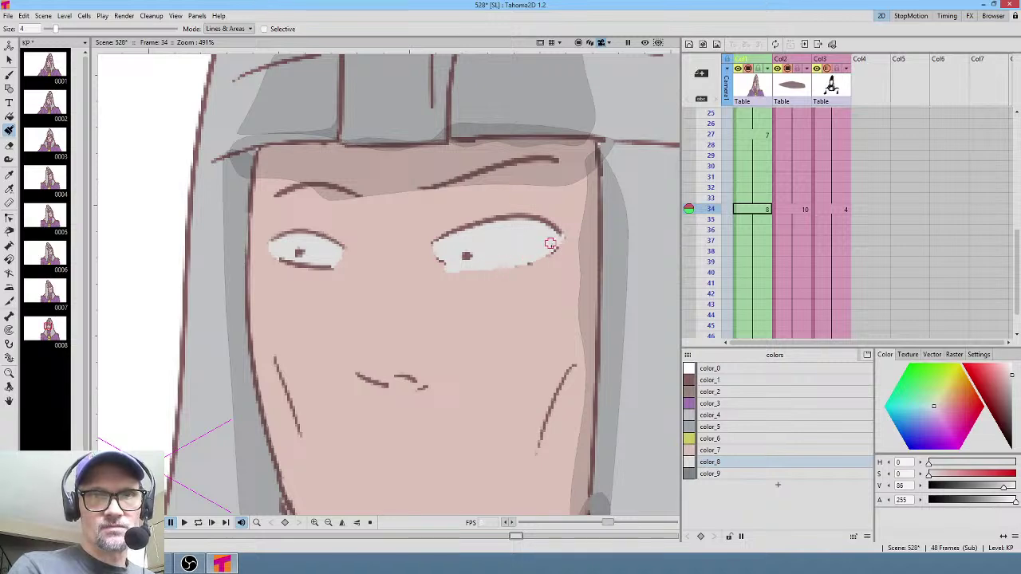
left_click(723, 451)
mouse_move(434, 266)
left_mouse_down()
mouse_move(504, 273)
mouse_move(475, 276)
mouse_move(545, 266)
left_mouse_up()
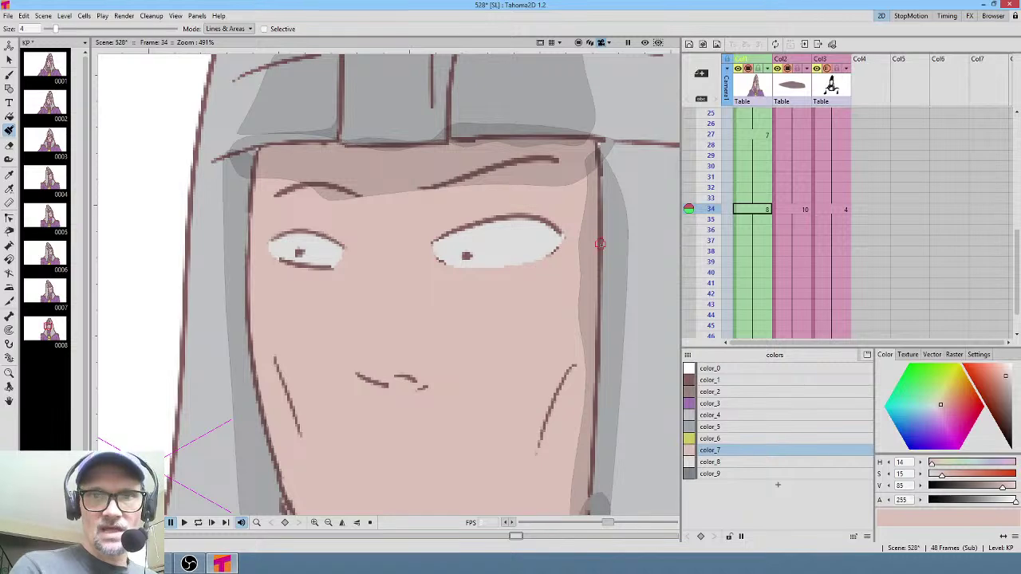
- Redraw the larger eye's lower lid as one curved brush line in color_1
left_click(732, 380)
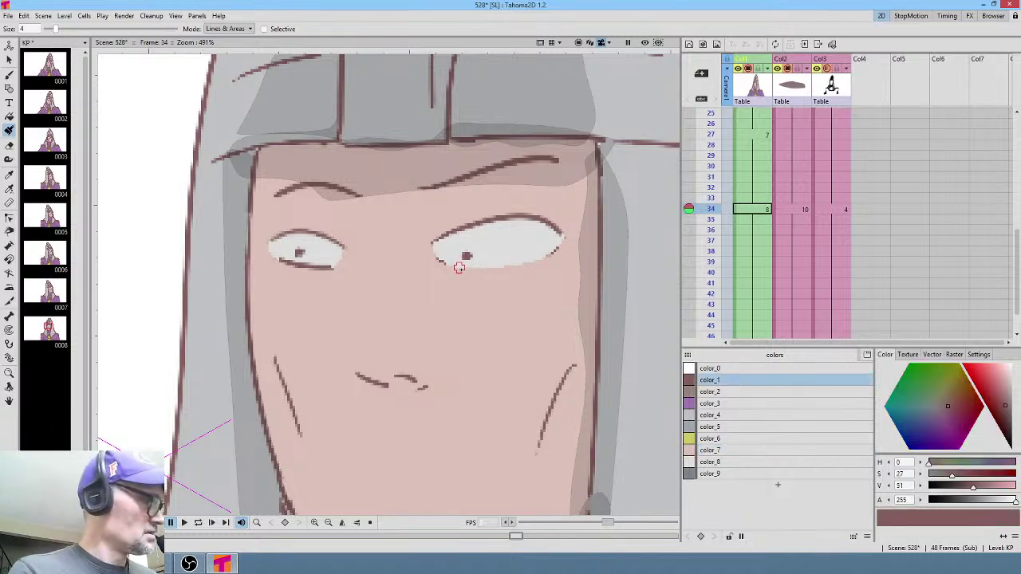
key("b")
mouse_move(451, 266)
left_mouse_down()
mouse_move(498, 269)
mouse_move(483, 268)
mouse_move(510, 264)
mouse_move(476, 269)
mouse_move(555, 252)
left_mouse_up()
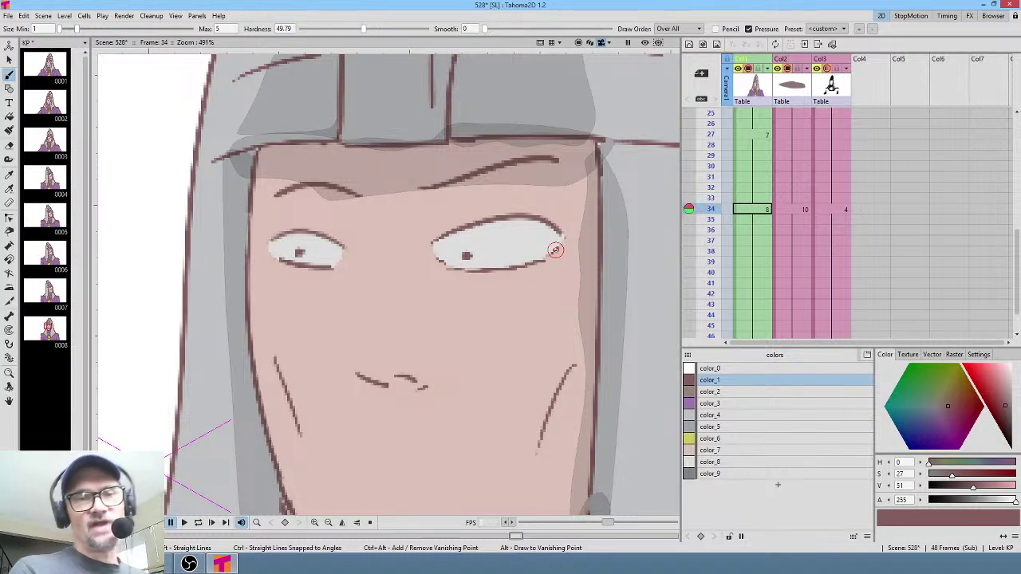
- Erase the smaller eye completely, then place a duplicate of the larger eye in the empty area beside the head
key("e")
mouse_move(351, 231)
left_mouse_down()
mouse_move(305, 209)
mouse_move(270, 222)
mouse_move(275, 285)
mouse_move(355, 230)
left_mouse_up()
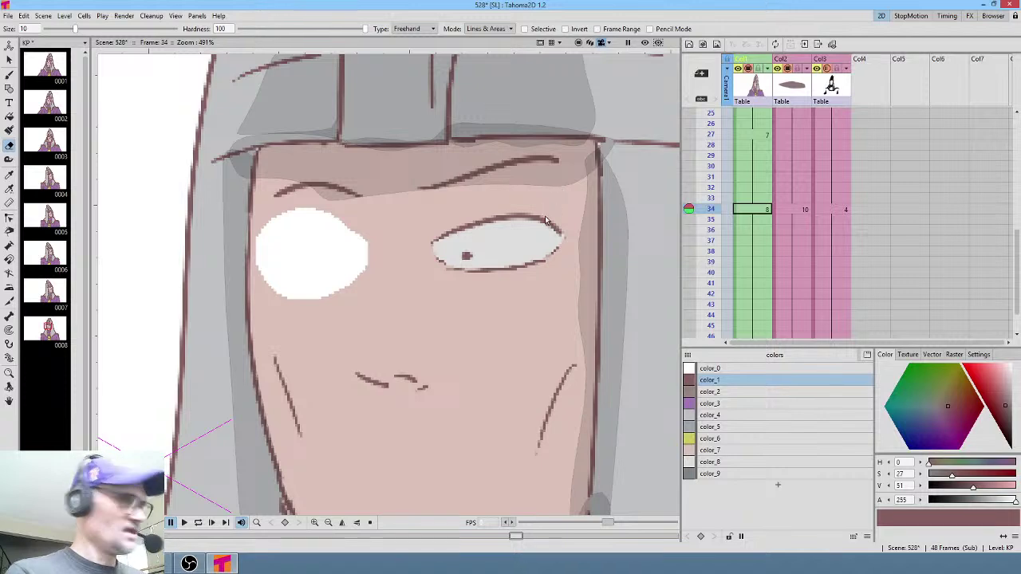
key("s")
mouse_move(553, 207)
left_mouse_down()
mouse_move(435, 289)
mouse_move(547, 284)
mouse_move(571, 248)
mouse_move(565, 210)
left_mouse_up()
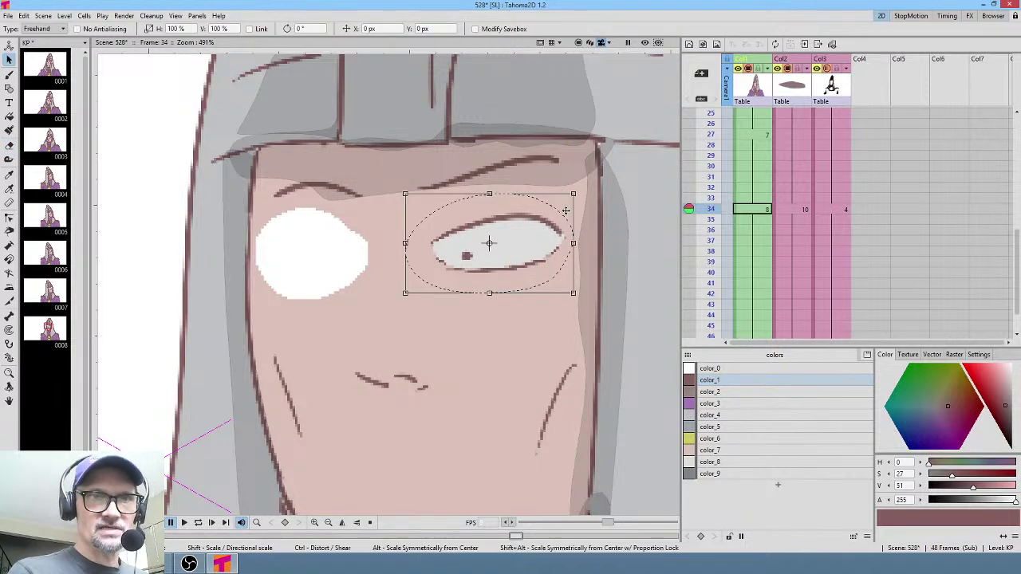
mouse_move(517, 241)
left_mouse_down()
mouse_move(498, 318)
mouse_move(222, 272)
left_mouse_up()
scroll(498, 318, "down", 3)
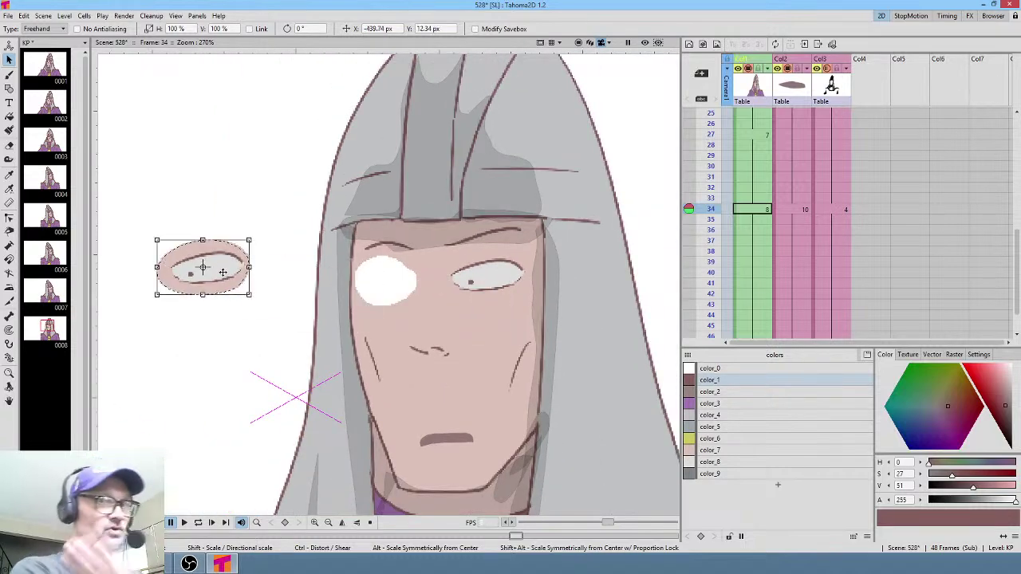
- Mirror the duplicated eye by setting its horizontal scale to -100%
left_click(189, 30)
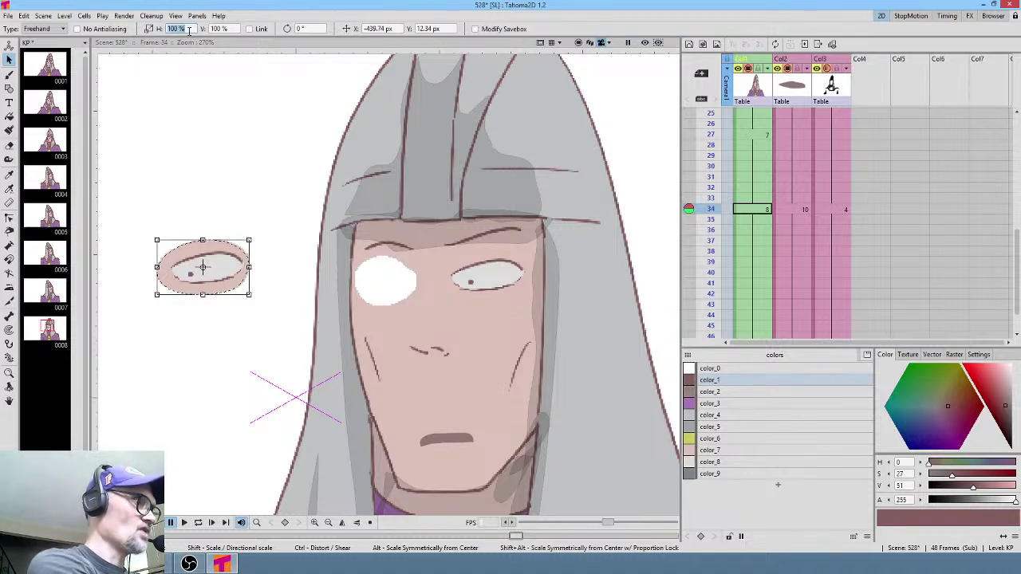
key("Left")
type("-")
key("Return")
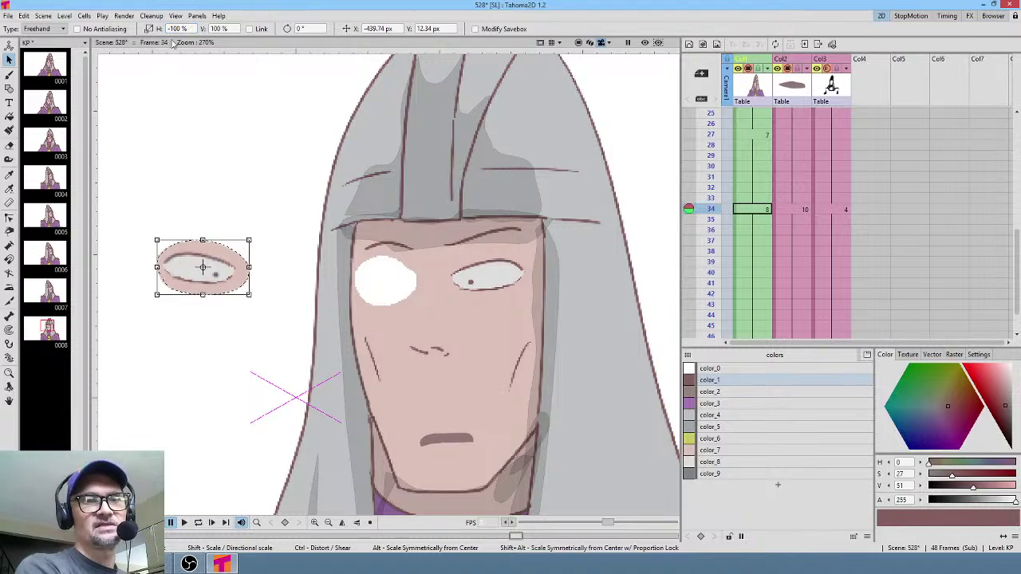
- Shrink the mirrored eye to about 84%, rotate it 3.87°, and set it in place over the erased eye area
left_click_drag(248, 294, 240, 290)
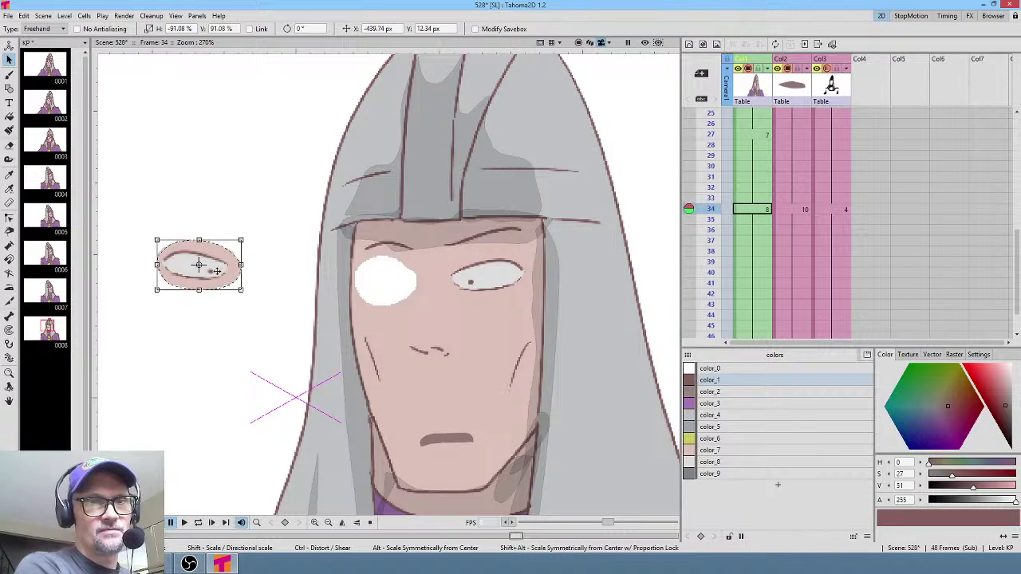
left_click_drag(248, 238, 248, 234)
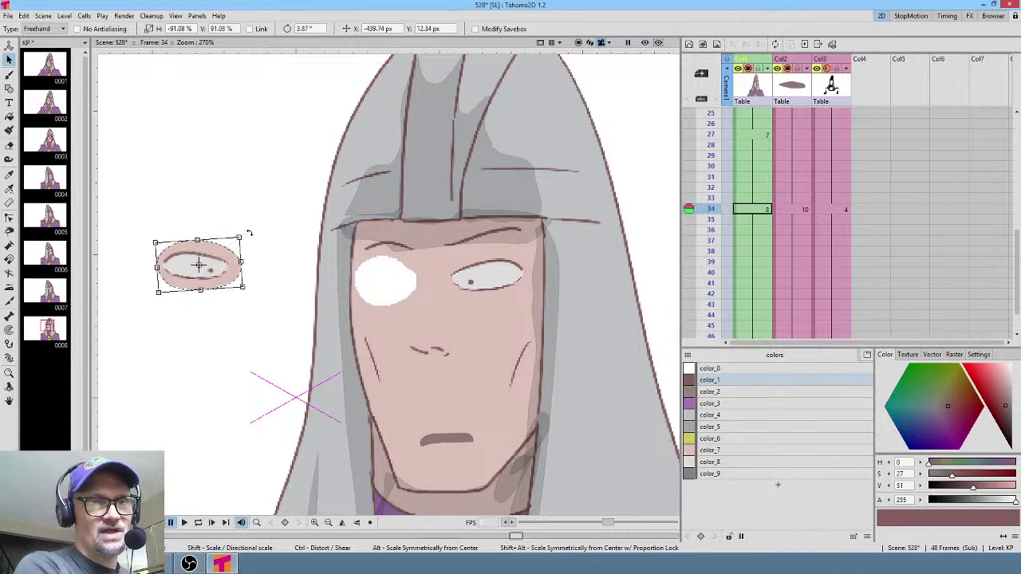
left_click_drag(221, 269, 386, 279)
left_click_drag(429, 251, 409, 282)
scroll(405, 284, "up", 3)
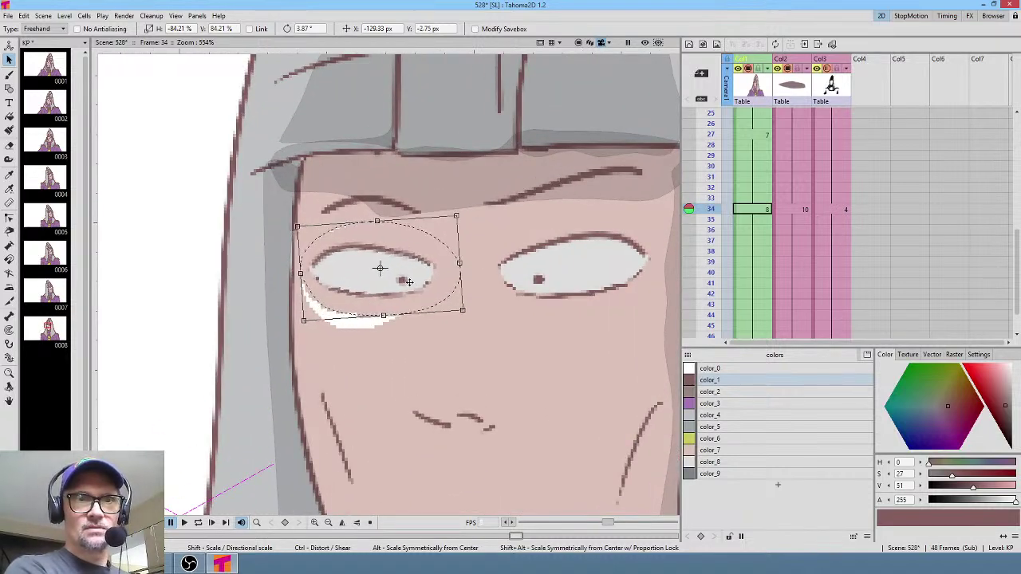
left_click(767, 137)
scroll(580, 275, "down", 4)
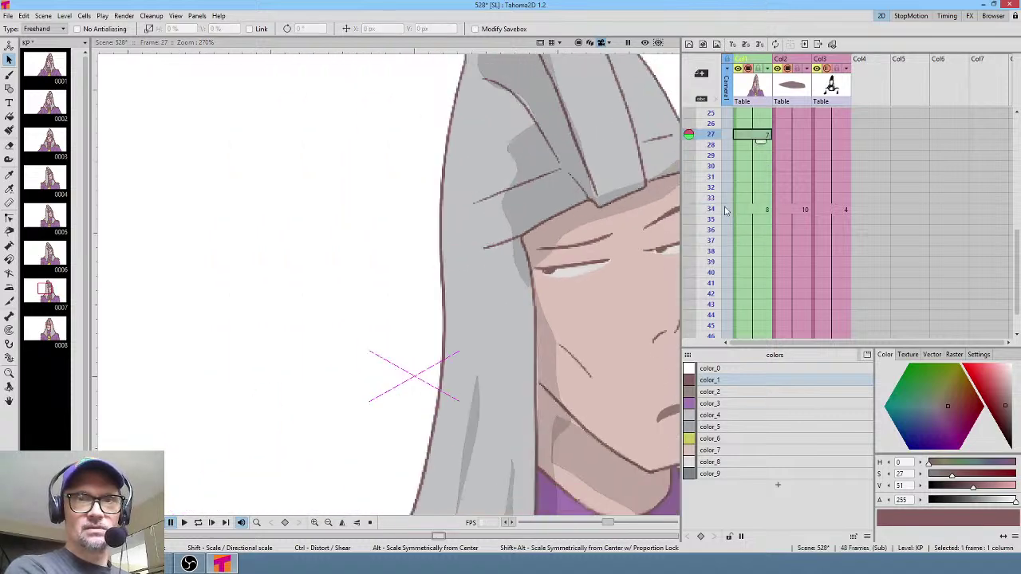
left_click(749, 209)
scroll(478, 259, "up", 4)
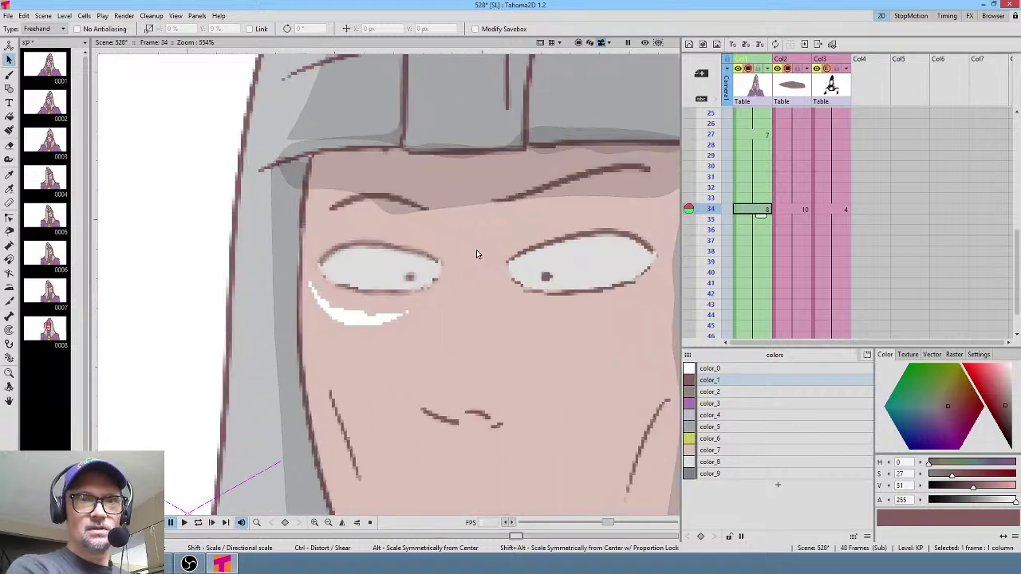
- Fill the white gap left beneath the mirrored eye with skin color_7
left_click(740, 450)
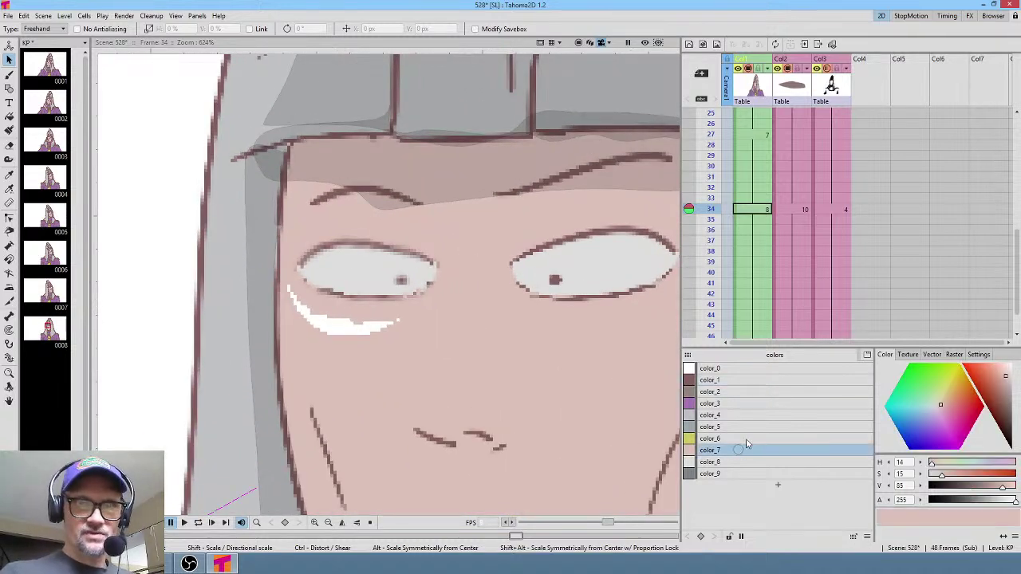
key("a")
mouse_move(404, 314)
left_mouse_down()
mouse_move(356, 337)
mouse_move(362, 329)
mouse_move(305, 316)
mouse_move(293, 290)
mouse_move(351, 319)
left_mouse_up()
- Retrace the mirrored eye's blurred upper lid outline with the brush in color_1
left_click(744, 381)
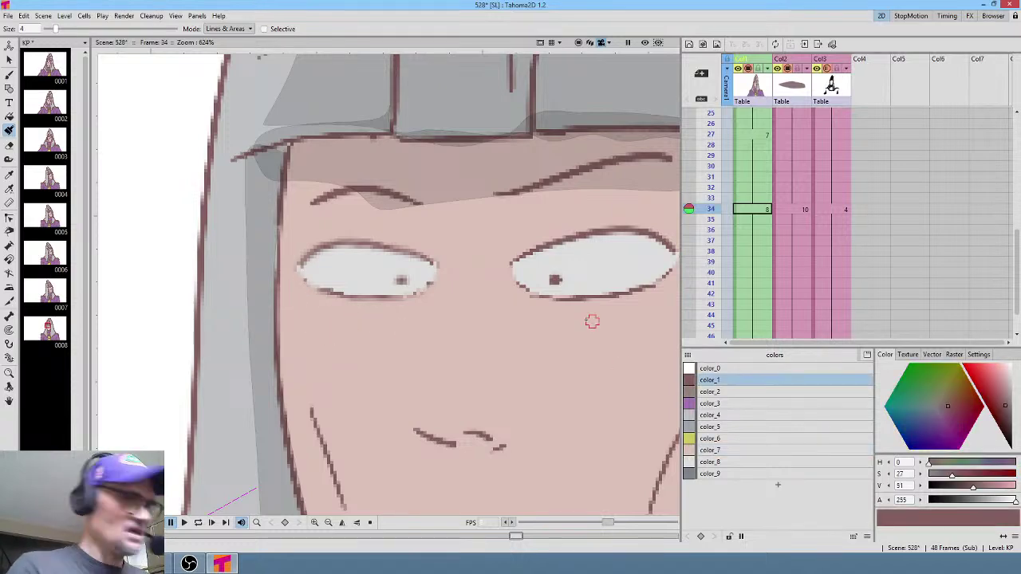
key("b")
mouse_move(327, 247)
left_mouse_down()
mouse_move(389, 245)
mouse_move(433, 265)
left_mouse_up()
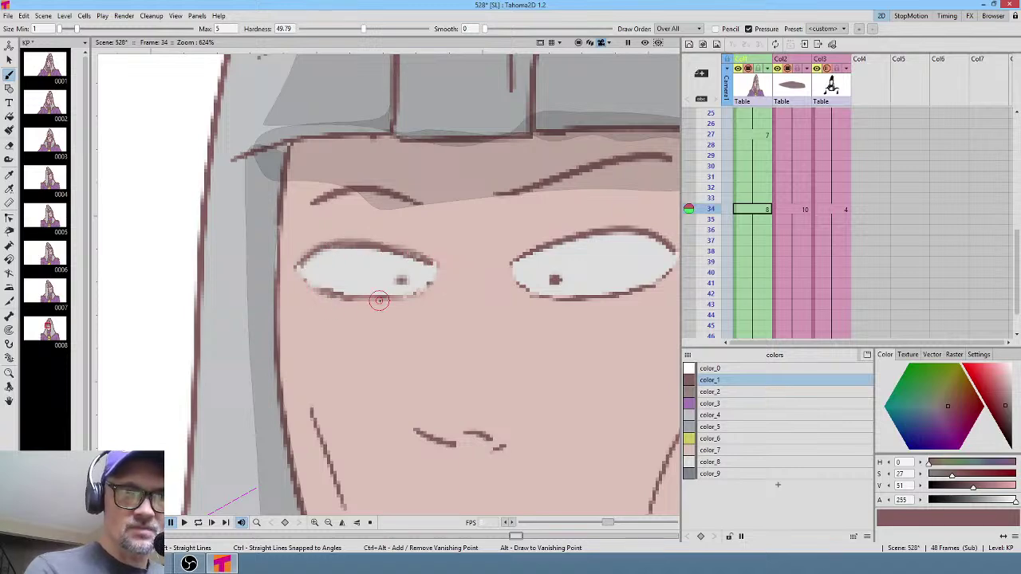
- Paint out the mirrored eye's pupil with color_8 and dot a new color_1 pupil nearer its outer corner
left_click(726, 414)
key("j")
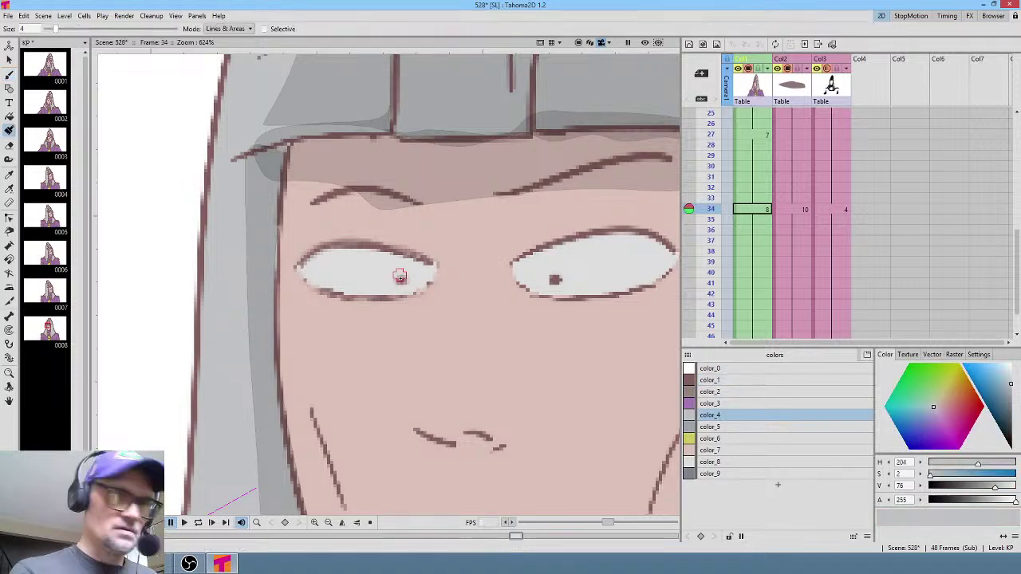
left_click(727, 462)
left_click(402, 276)
left_click(726, 381)
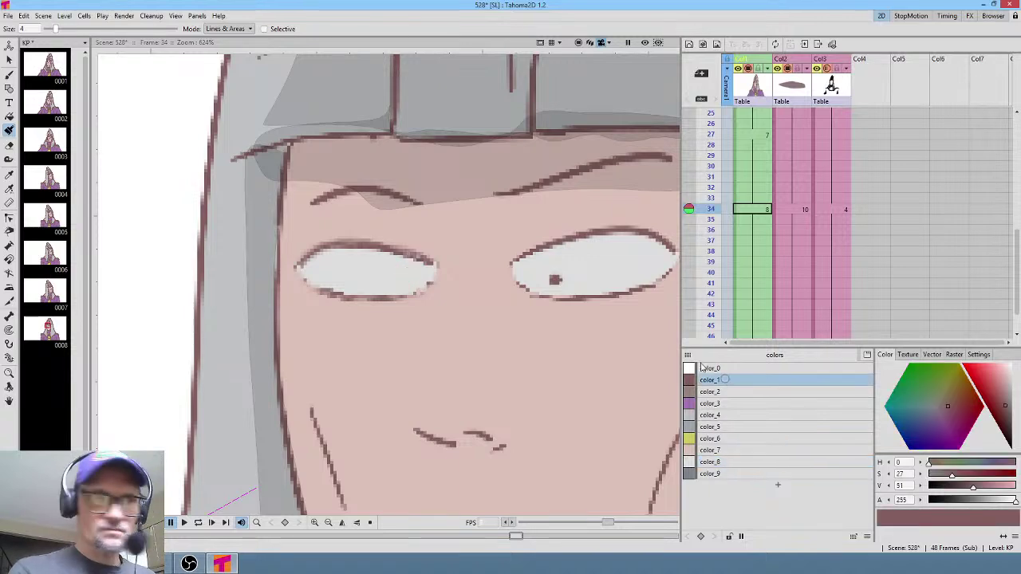
key("b")
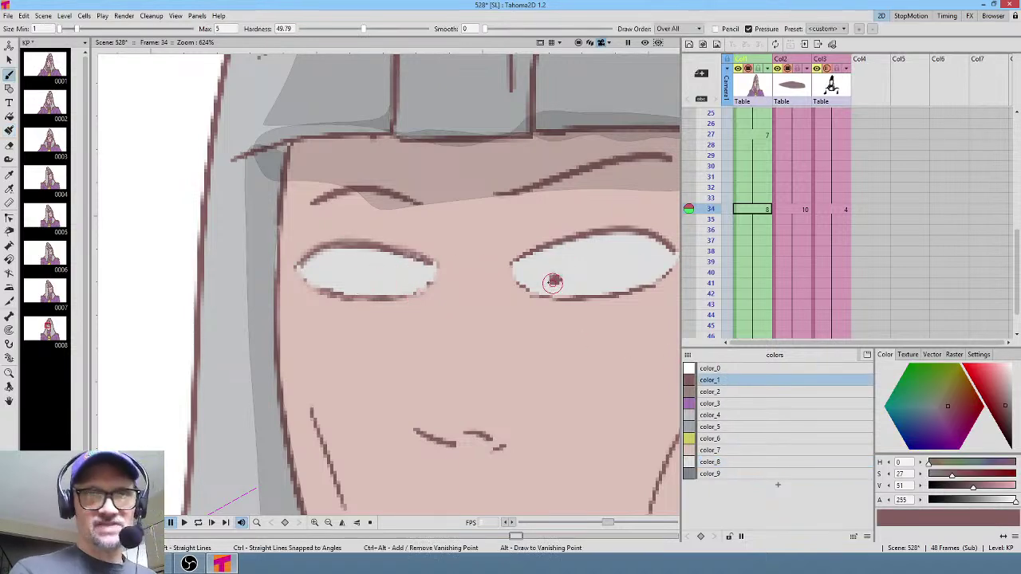
left_click(343, 279)
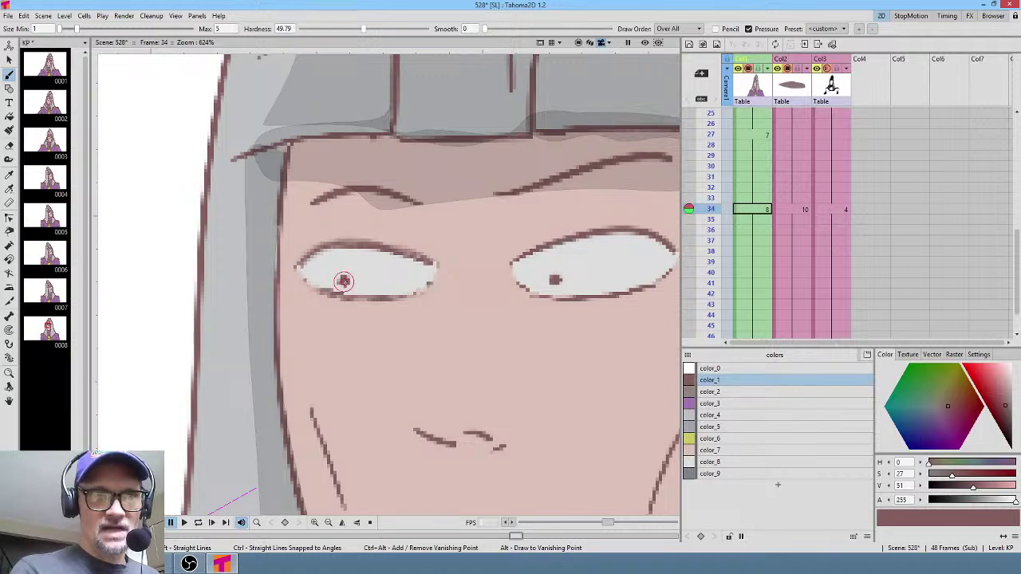
- Undo the new pupil dot and repaint it in the mirrored eye to match the other pupil
key("alt+0")
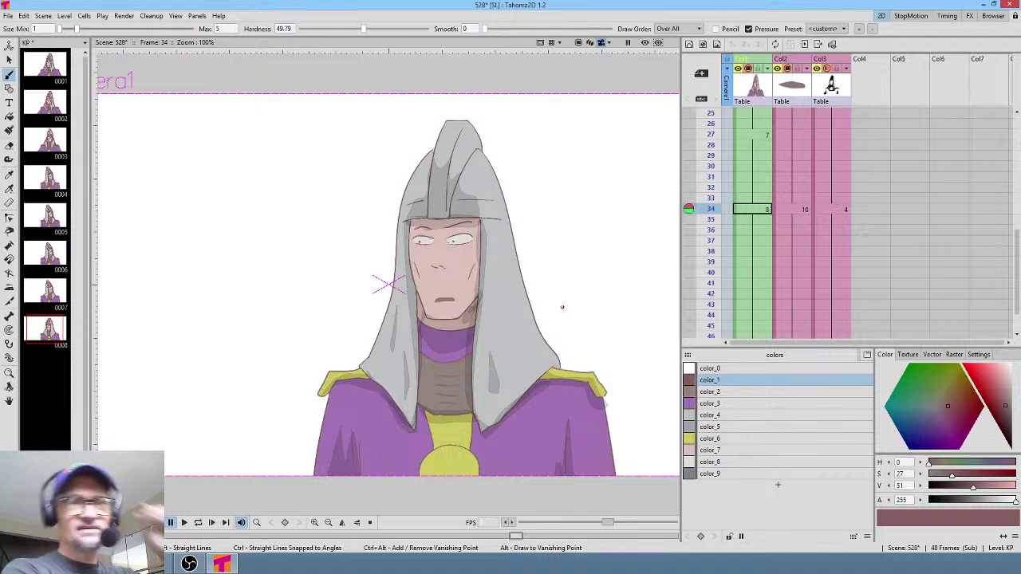
scroll(450, 259, "up", 8)
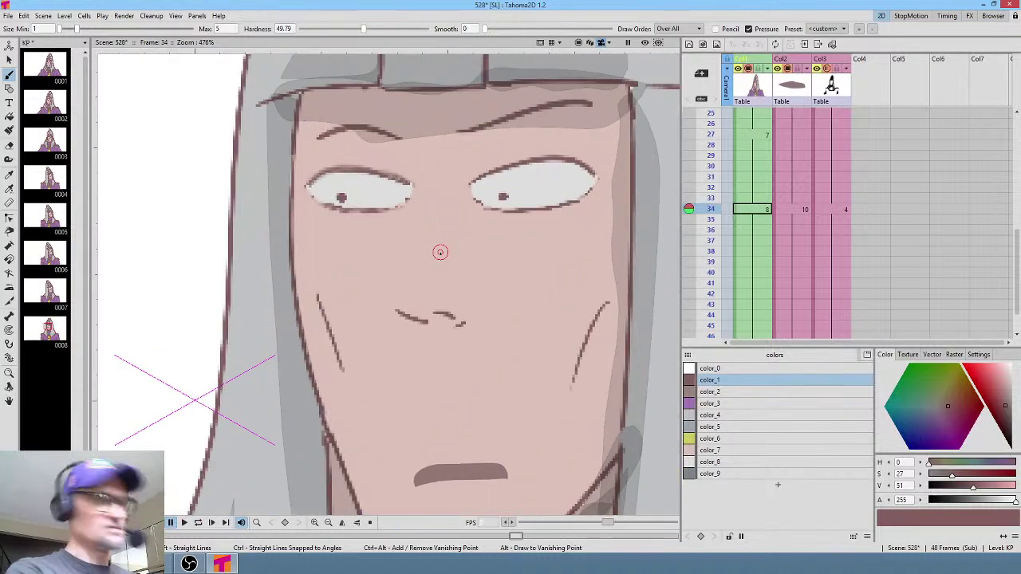
left_click_drag(459, 265, 460, 288)
key("ctrl+z")
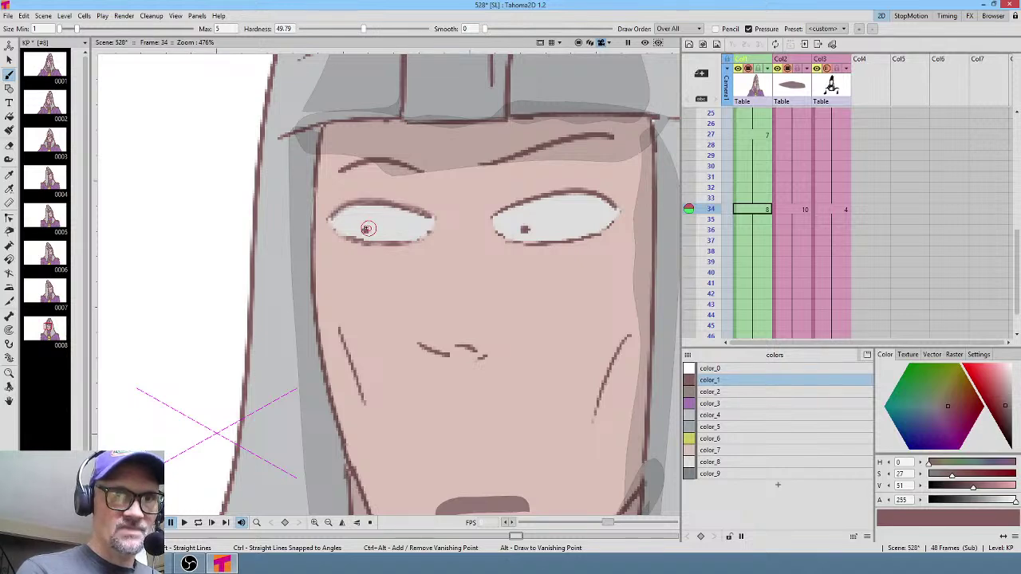
left_click(366, 229)
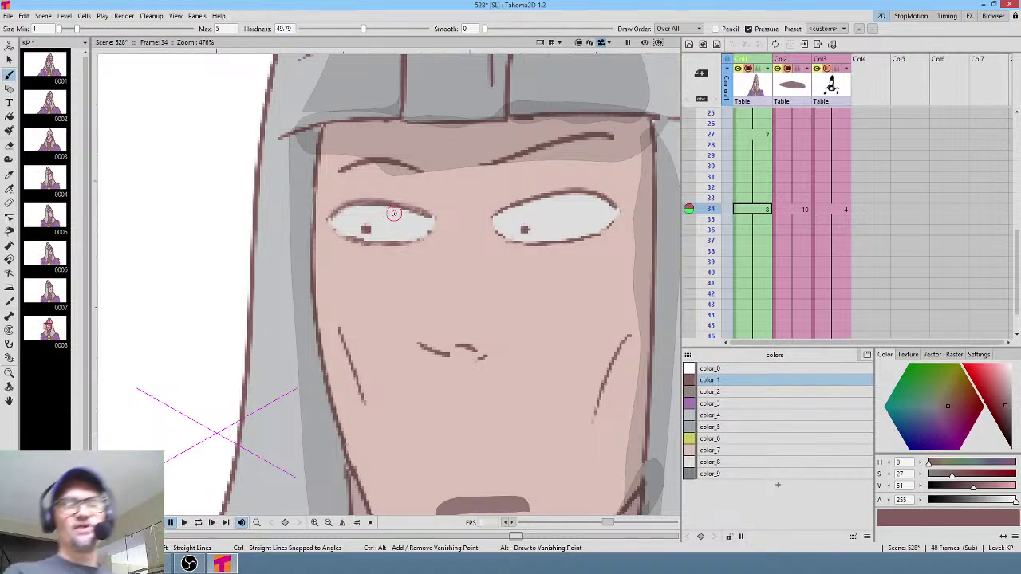
- Return to the main scene and start rendering all 48 frames of scene 528
scroll(469, 209, "down", 6)
scroll(481, 278, "down", 1)
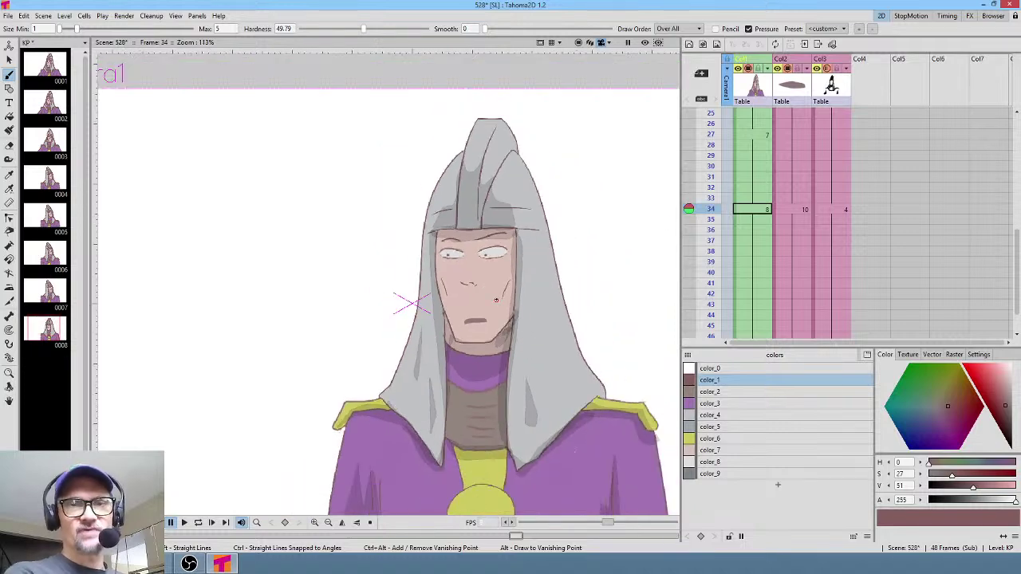
left_click(756, 211)
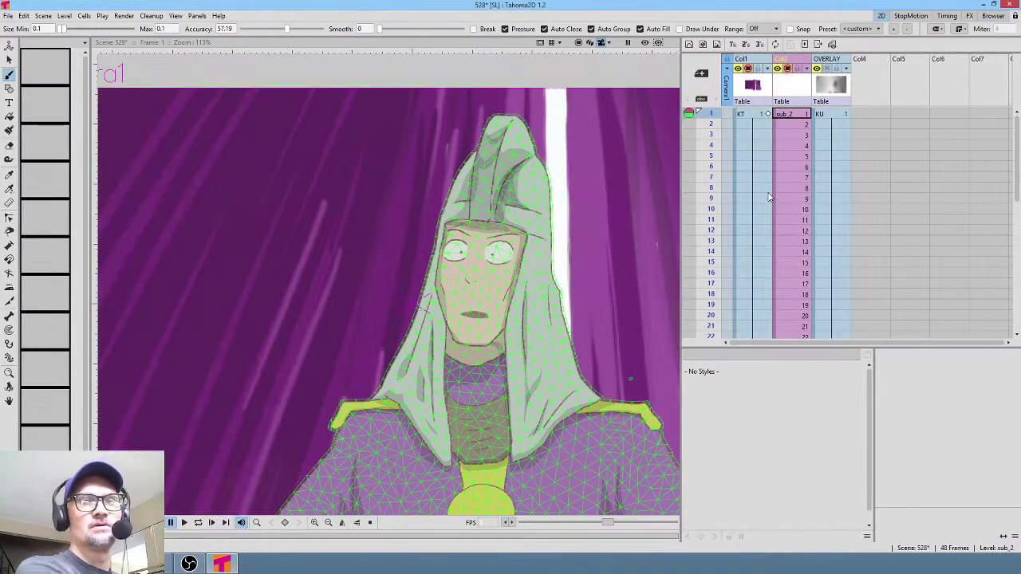
key("ctrl+shift+r")
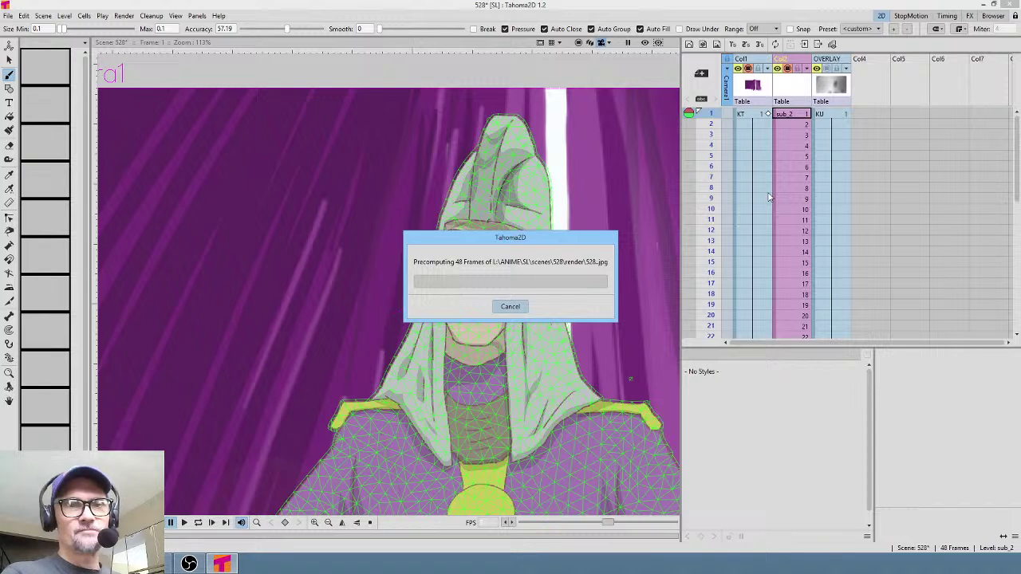